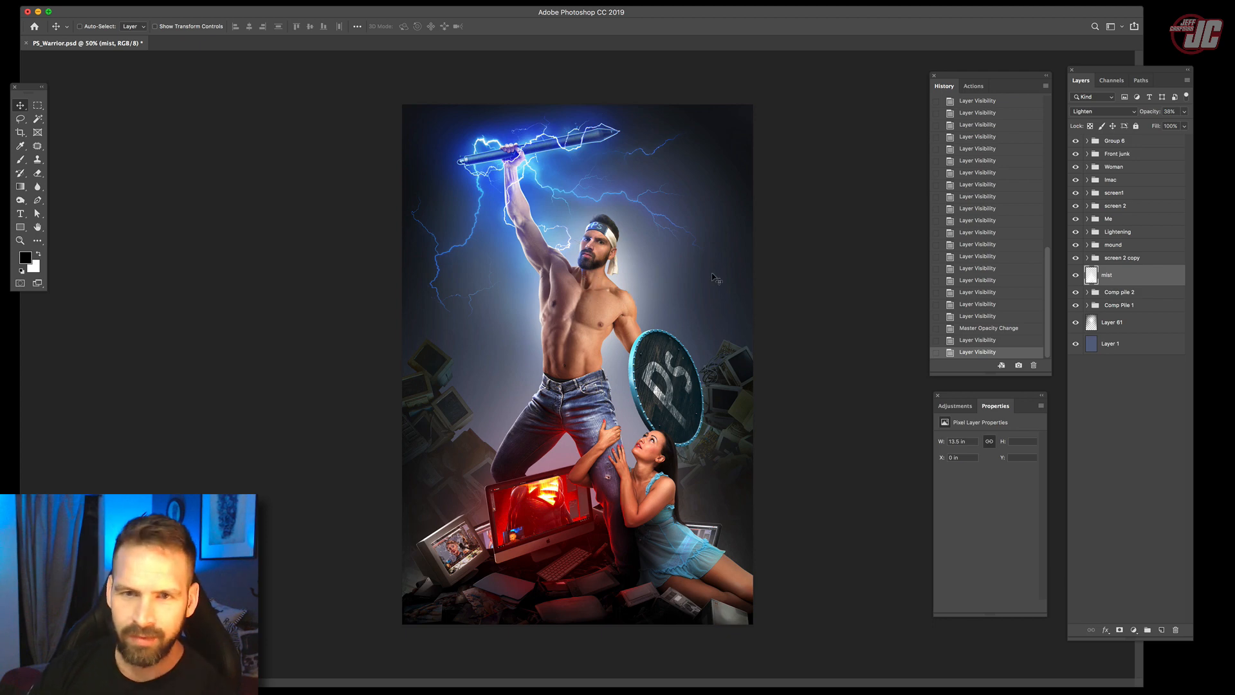
With Comp pile 2 hidden, flip the Comp Pile 1 group horizontally and move it behind the shield at the image's right edge.
left_click(1107, 293)
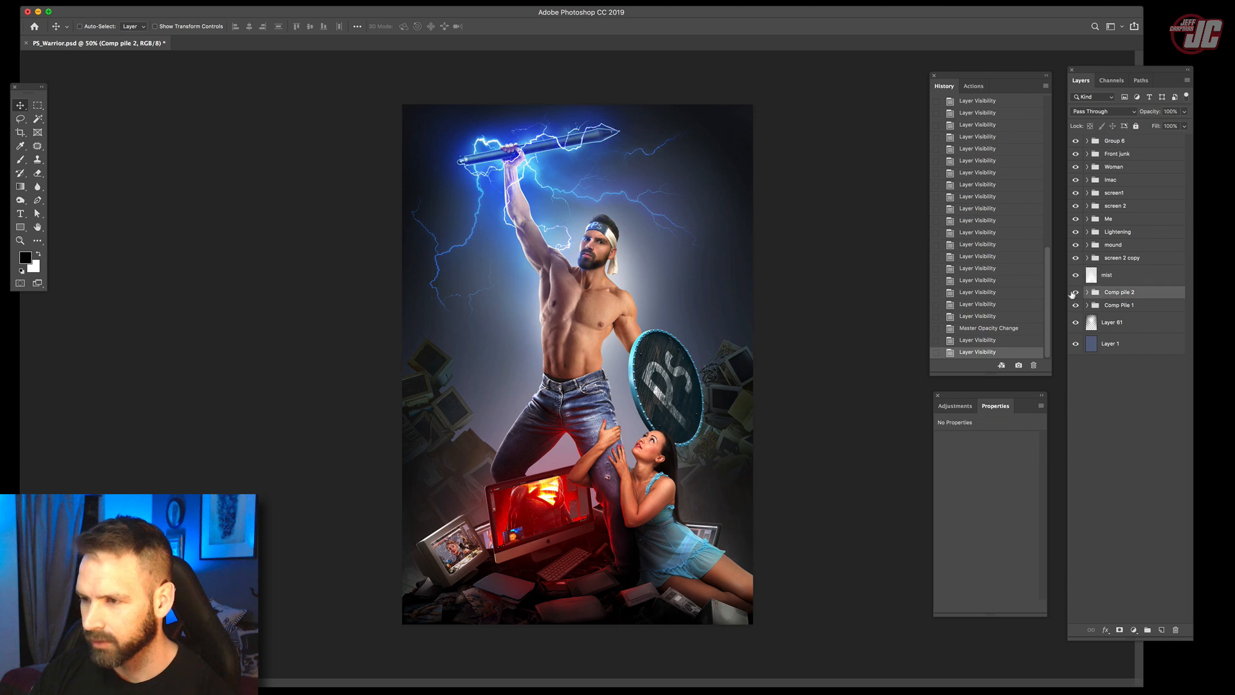
left_click(1076, 292)
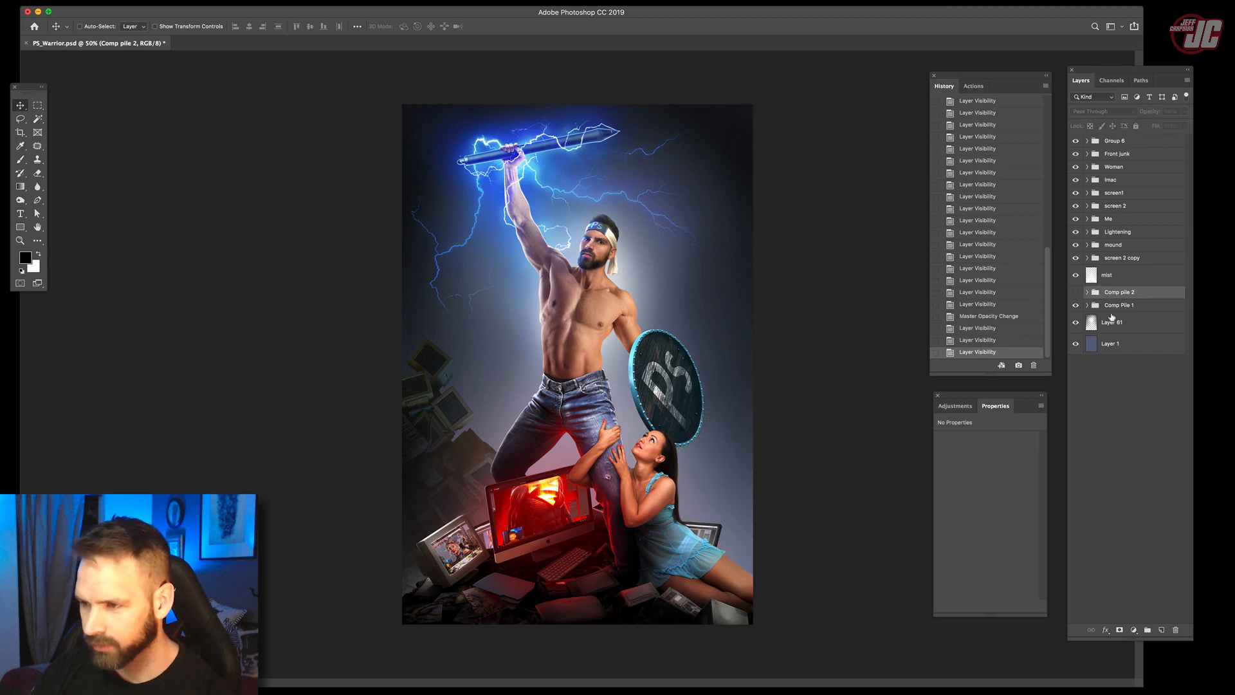
left_click(1111, 306)
left_click(44, 0)
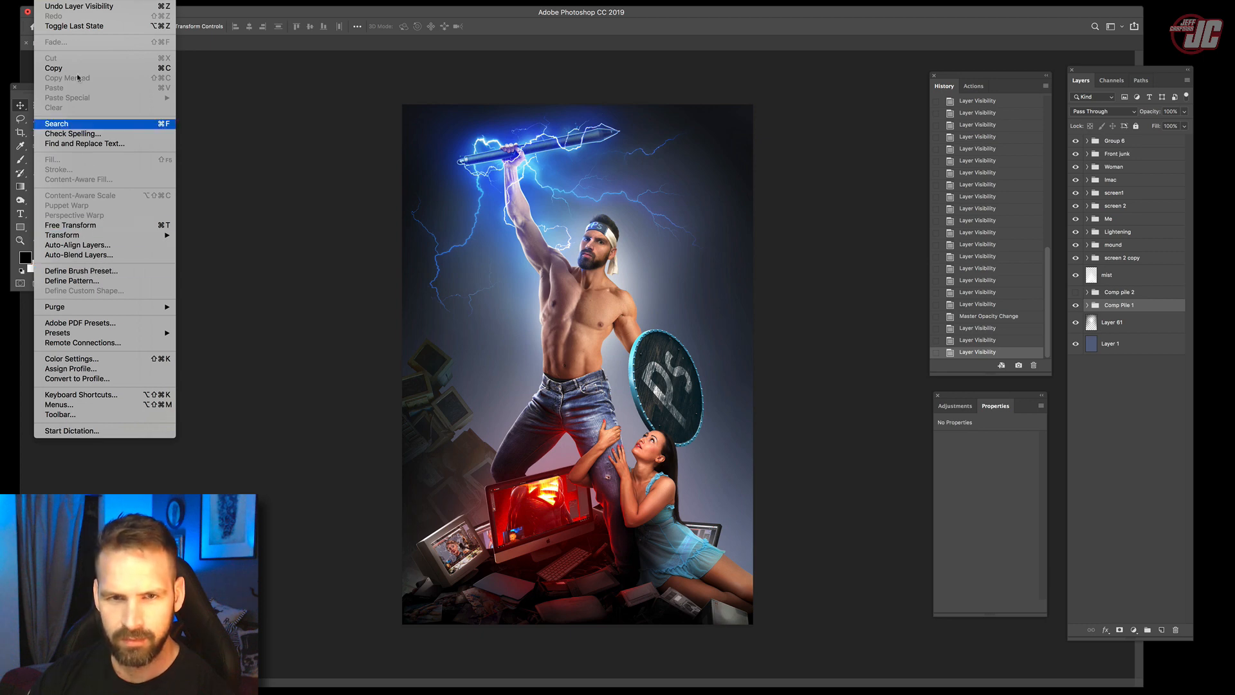
mouse_move(77, 237)
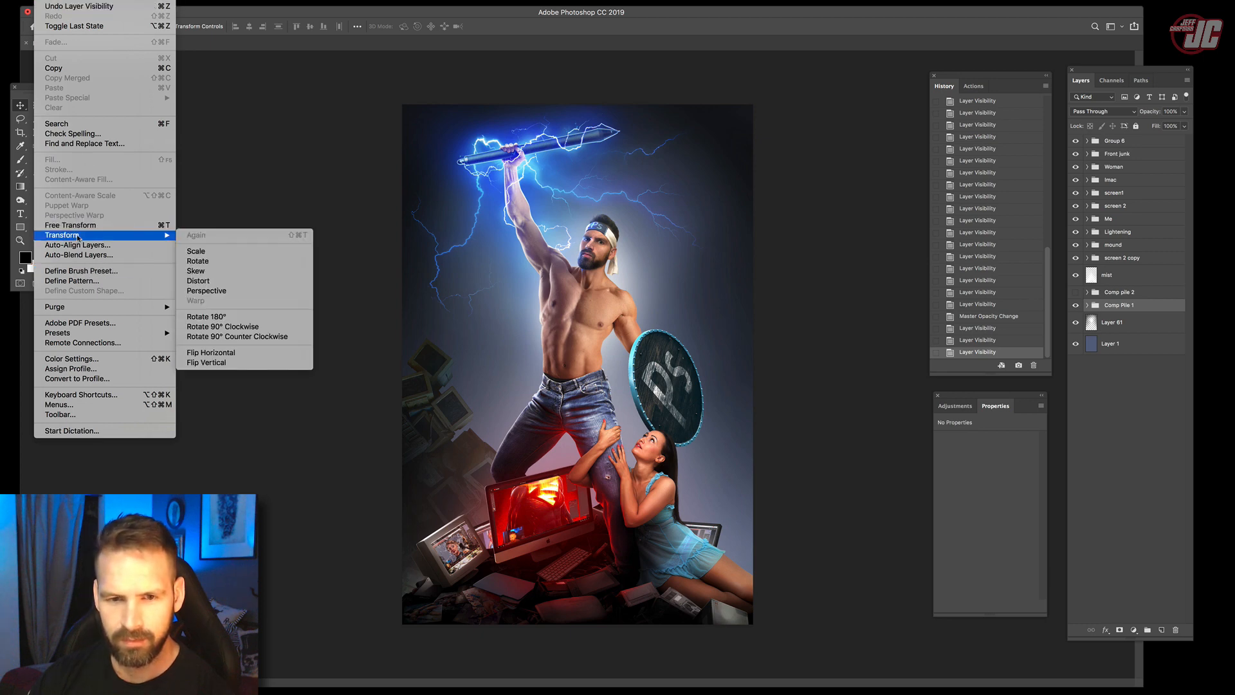
left_click(222, 352)
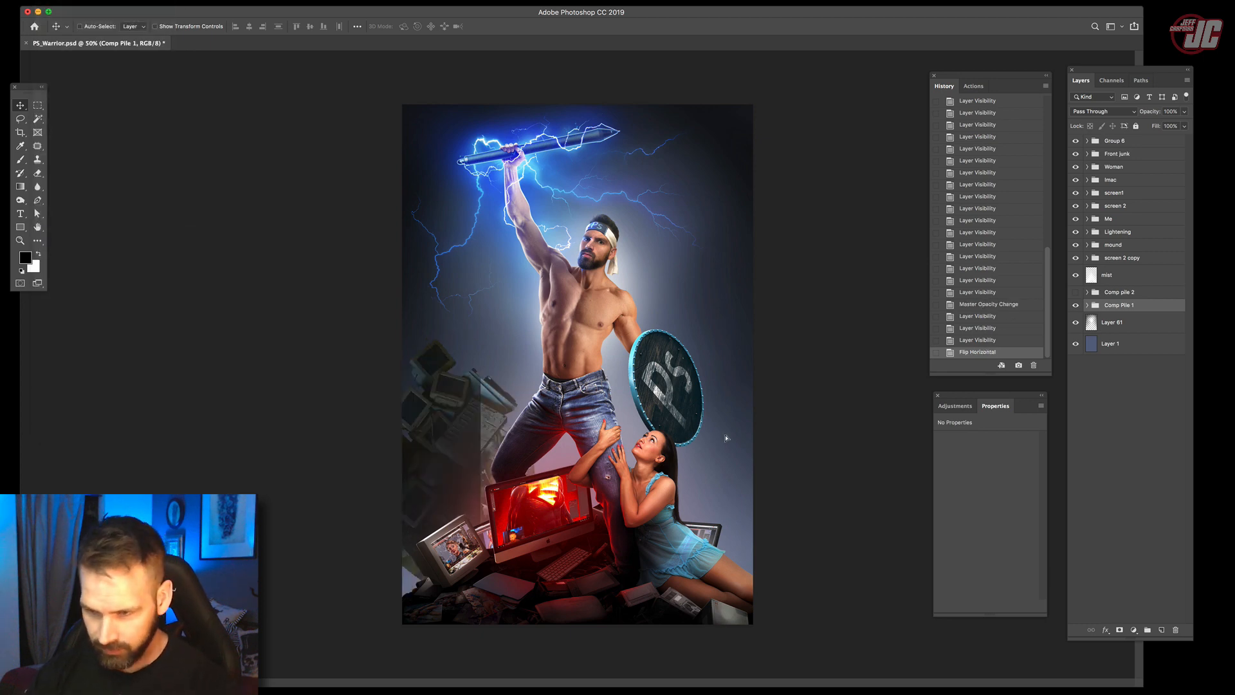
left_click_drag(726, 438, 775, 424)
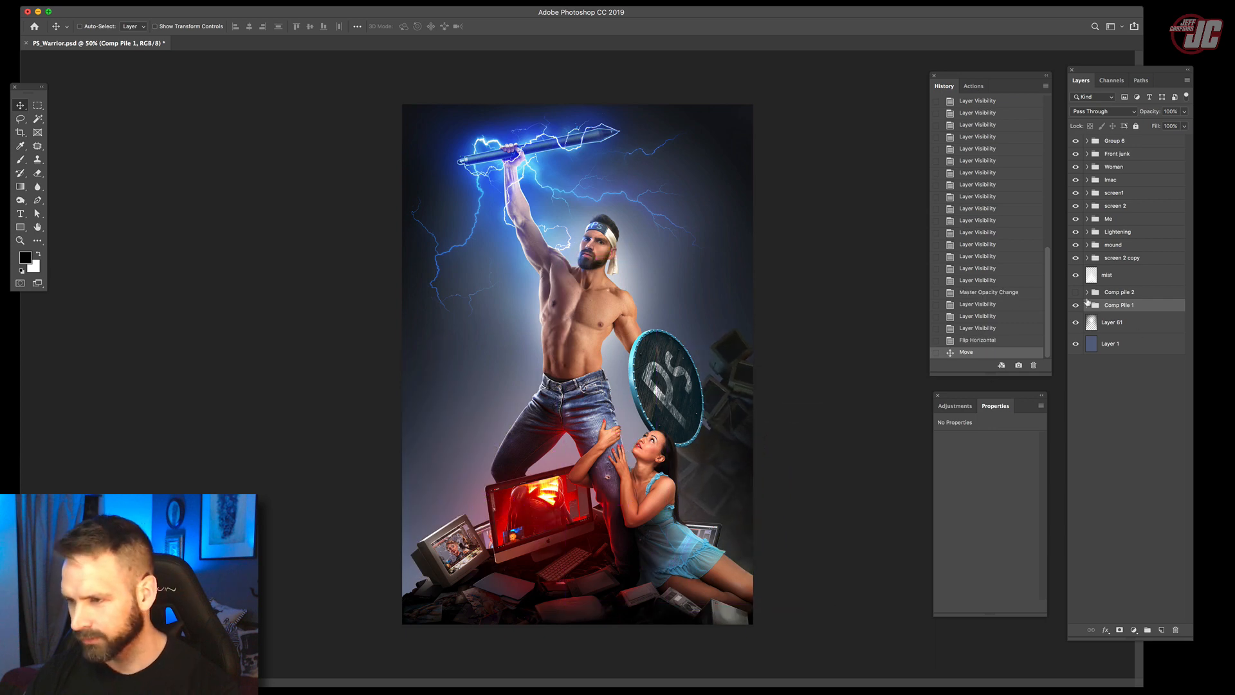
Show the Comp pile 2 group and move it to the left side of the image, behind the man's legs.
left_click(1076, 292)
left_click(1122, 294)
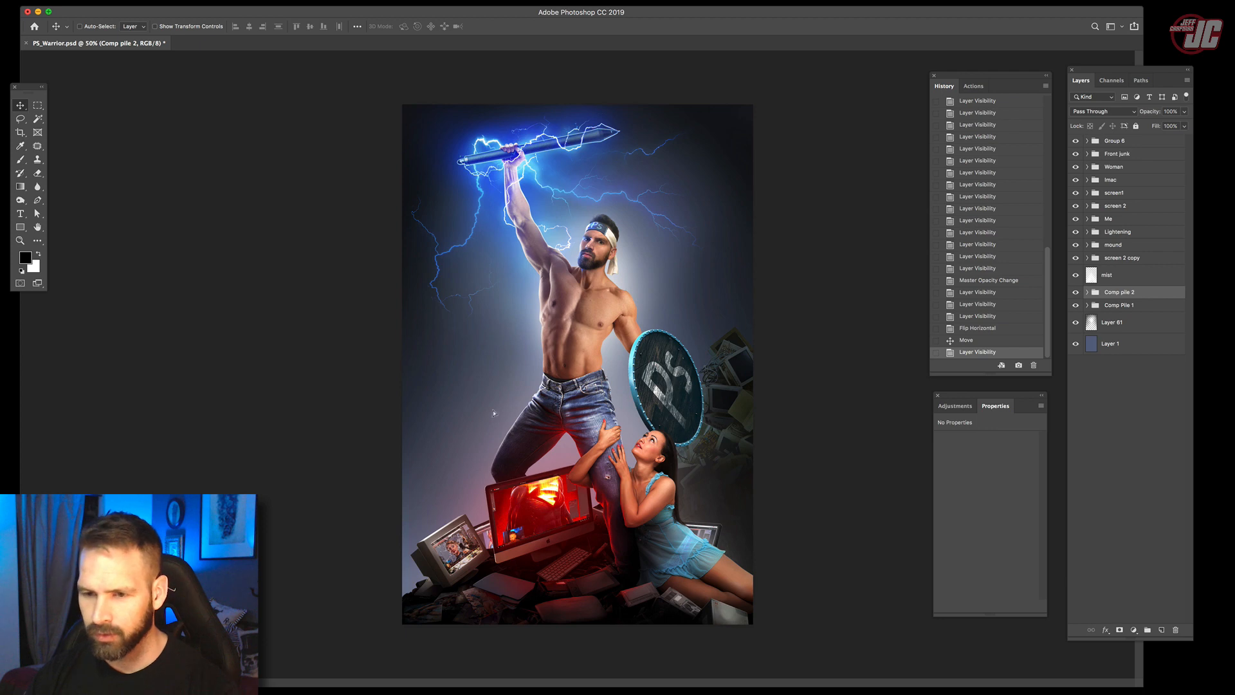
left_click_drag(493, 413, 489, 360)
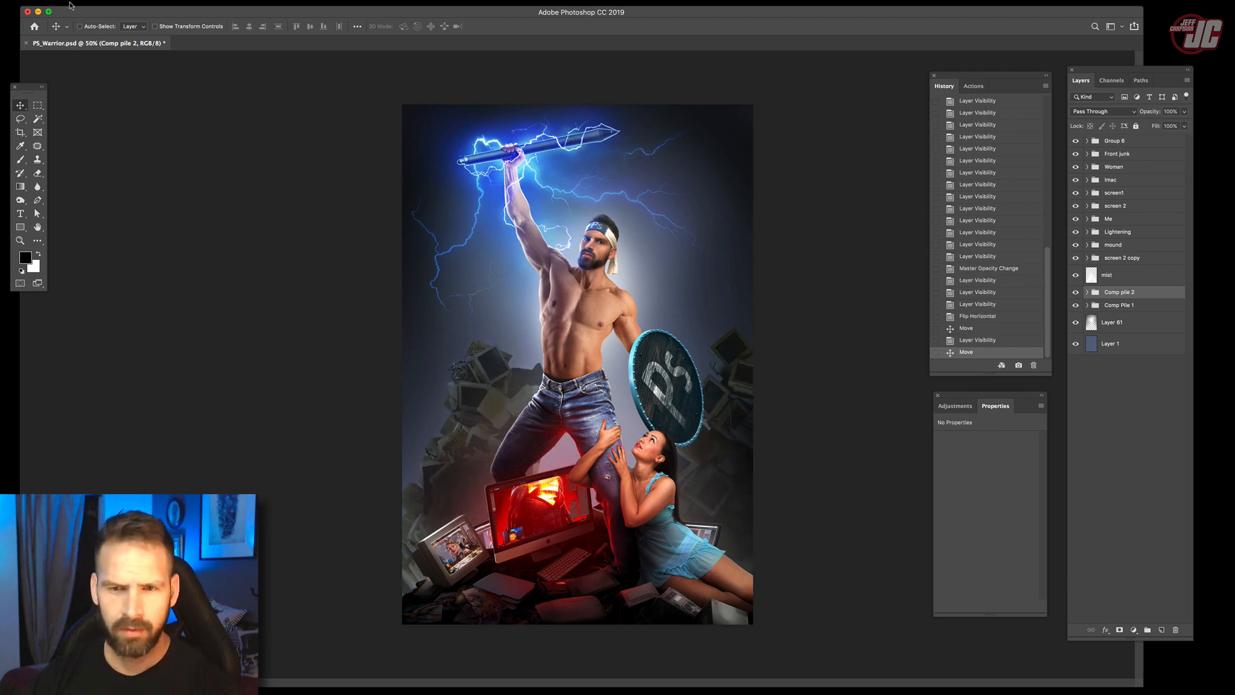
left_click(51, 0)
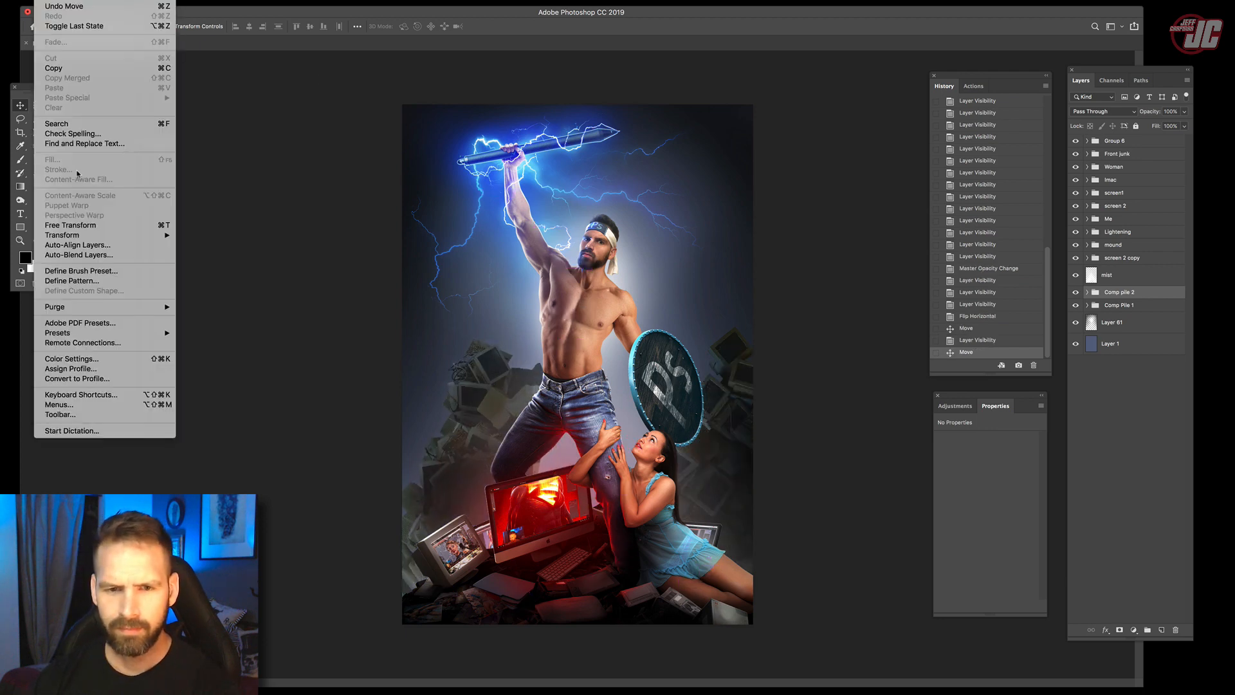
key("Escape")
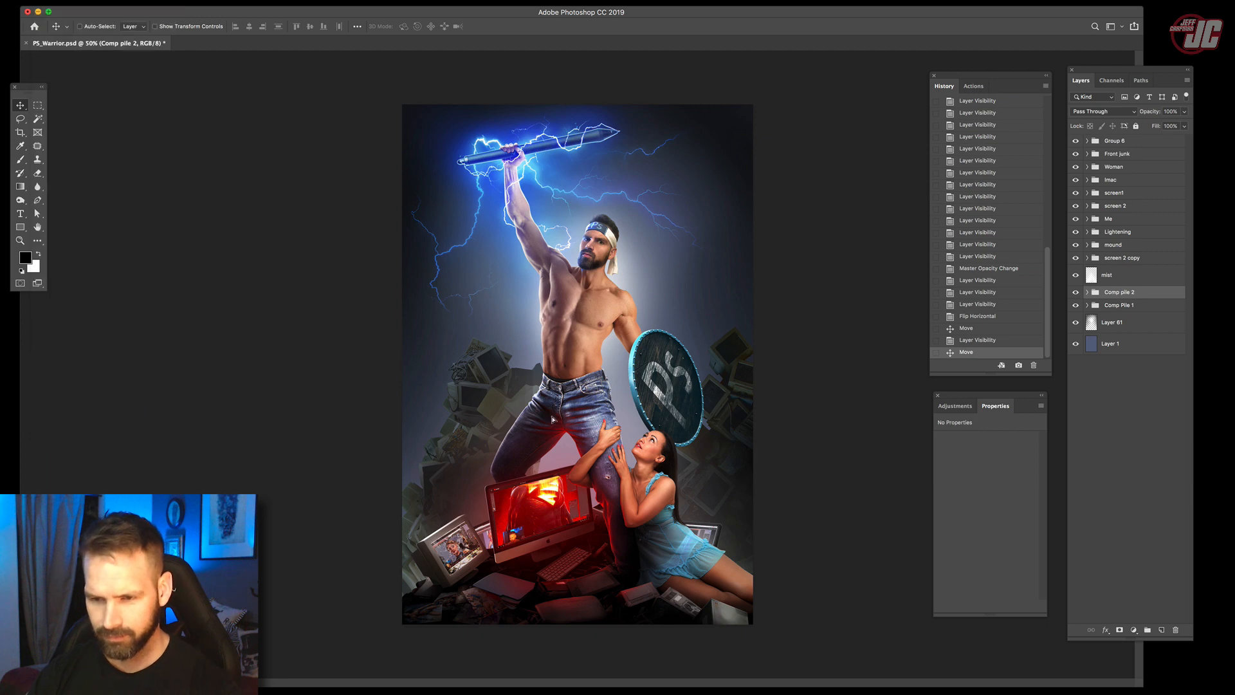
left_click_drag(552, 418, 478, 428)
Flip the Comp pile 2 group horizontally, then transform and reposition it along the image's left edge.
left_click(47, 14)
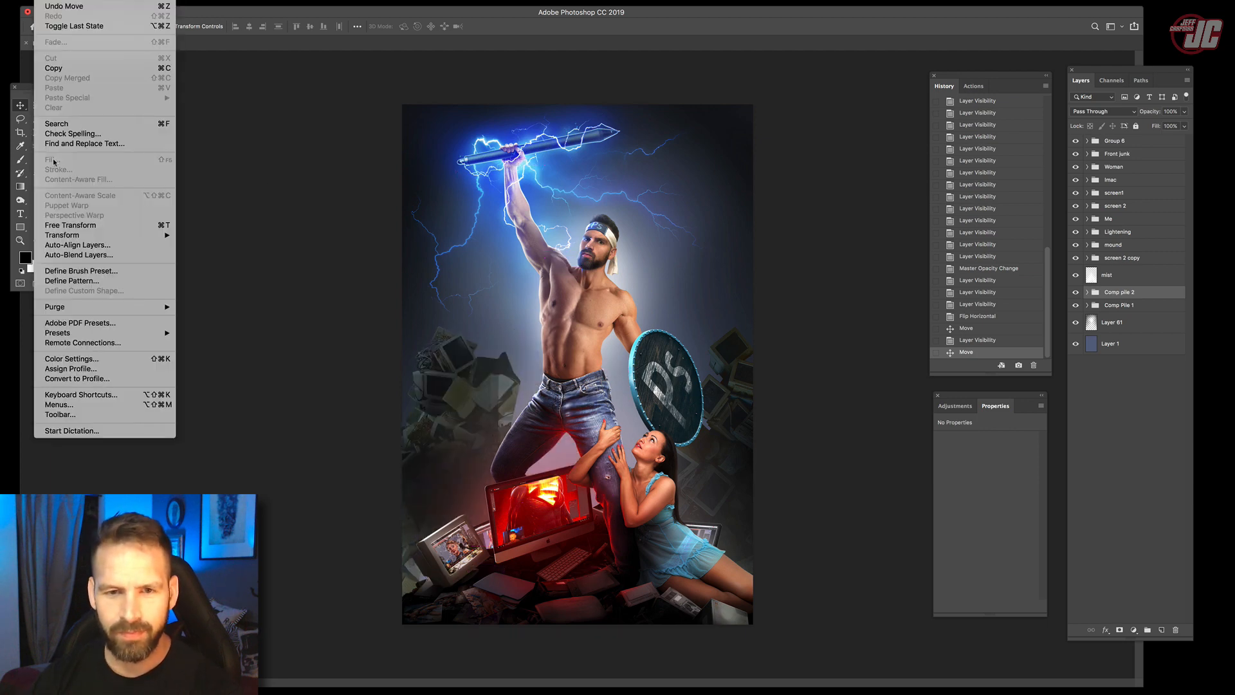
mouse_move(91, 235)
left_click(219, 353)
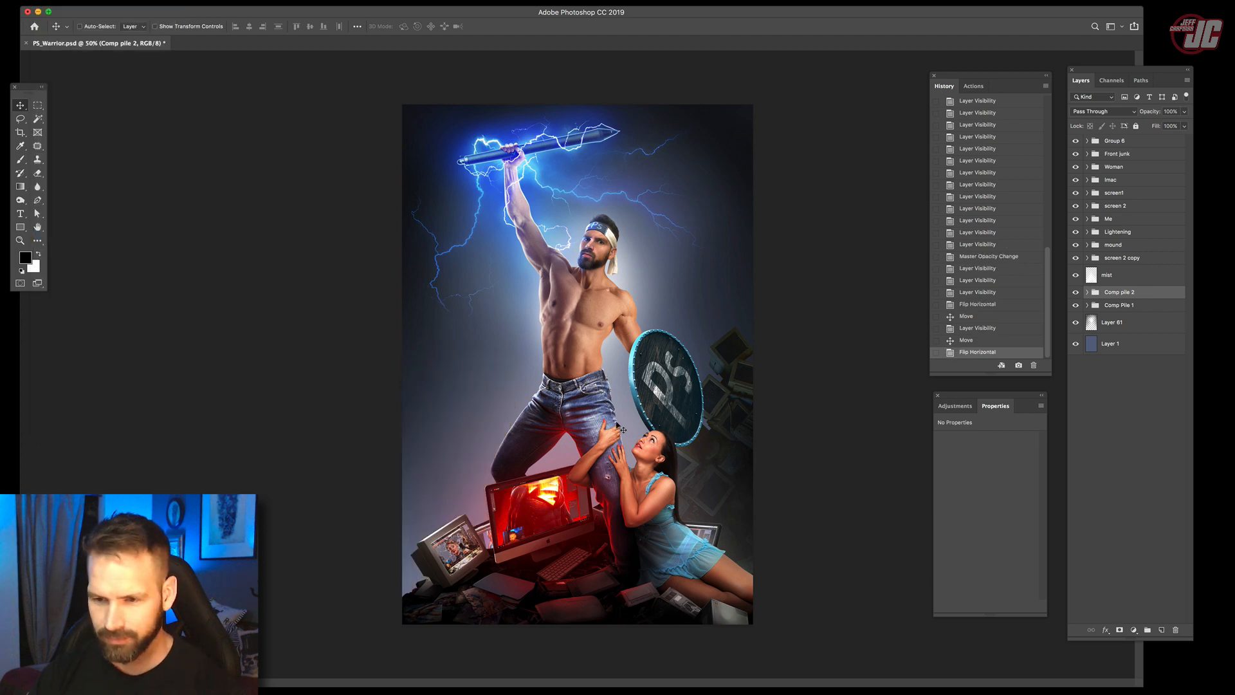
left_click_drag(336, 427, 689, 414)
left_click_drag(466, 416, 478, 422)
left_click_drag(478, 422, 475, 426)
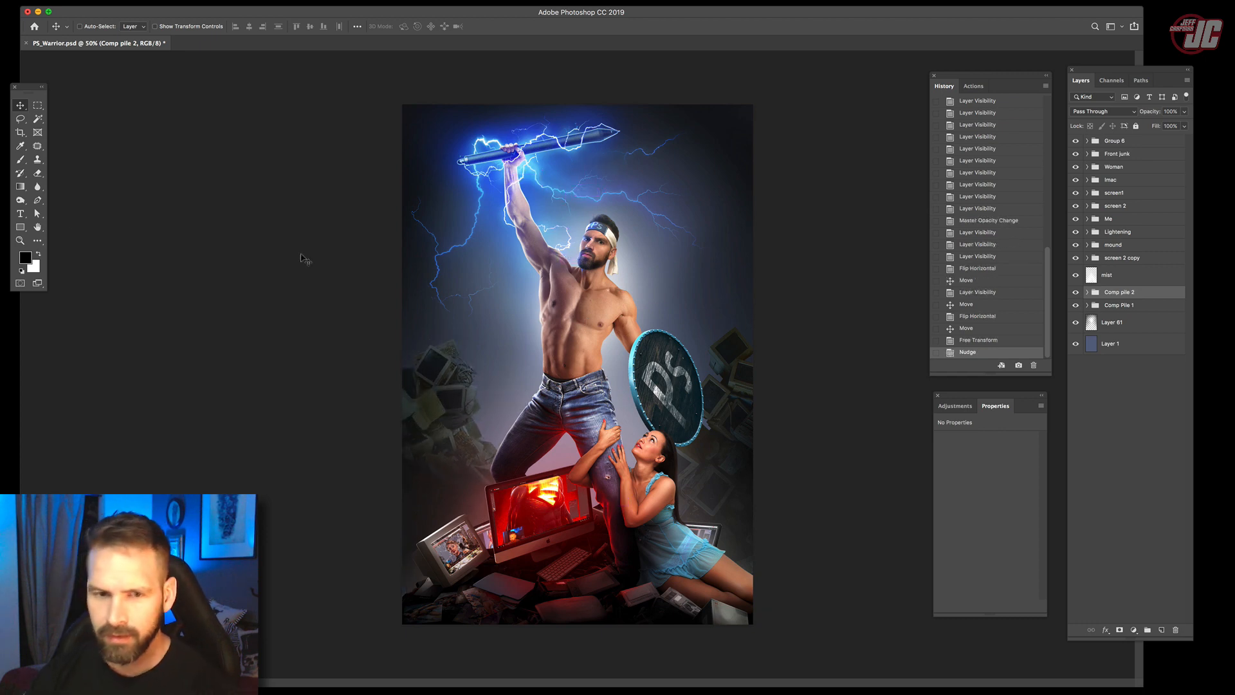
Hide Comp pile 2 and all layers above it, and expand the Comp Pile 1 group.
key("z")
left_click(637, 453)
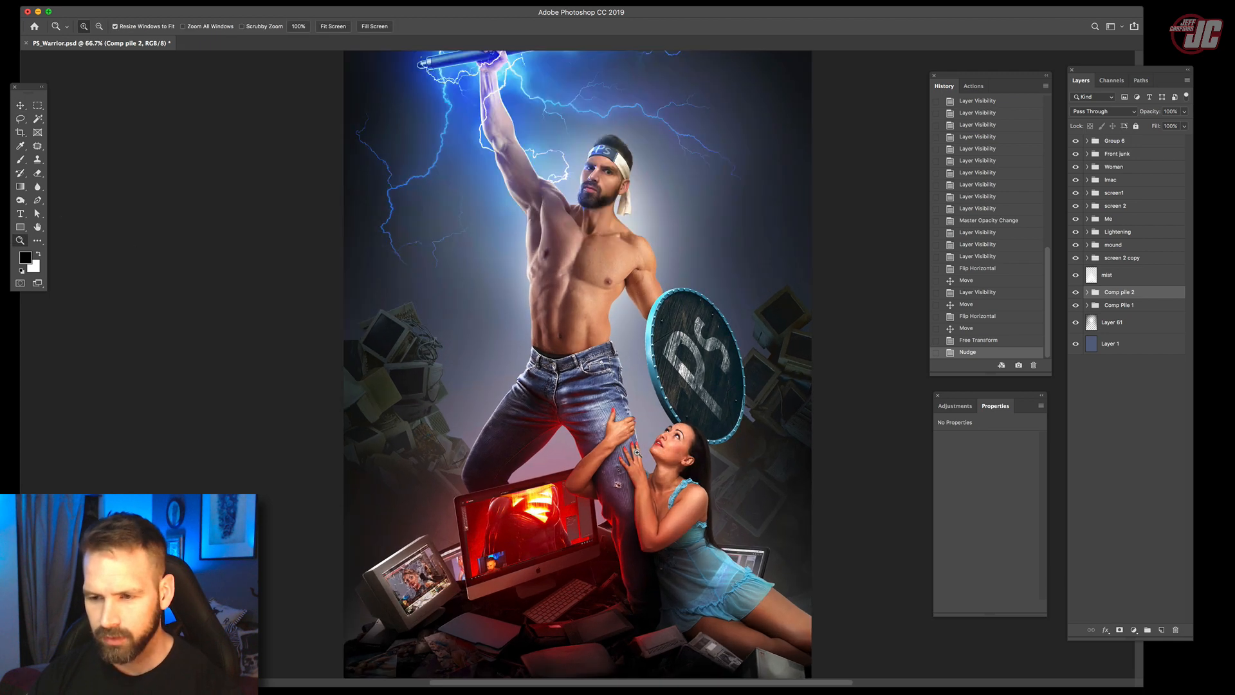
left_click(20, 105)
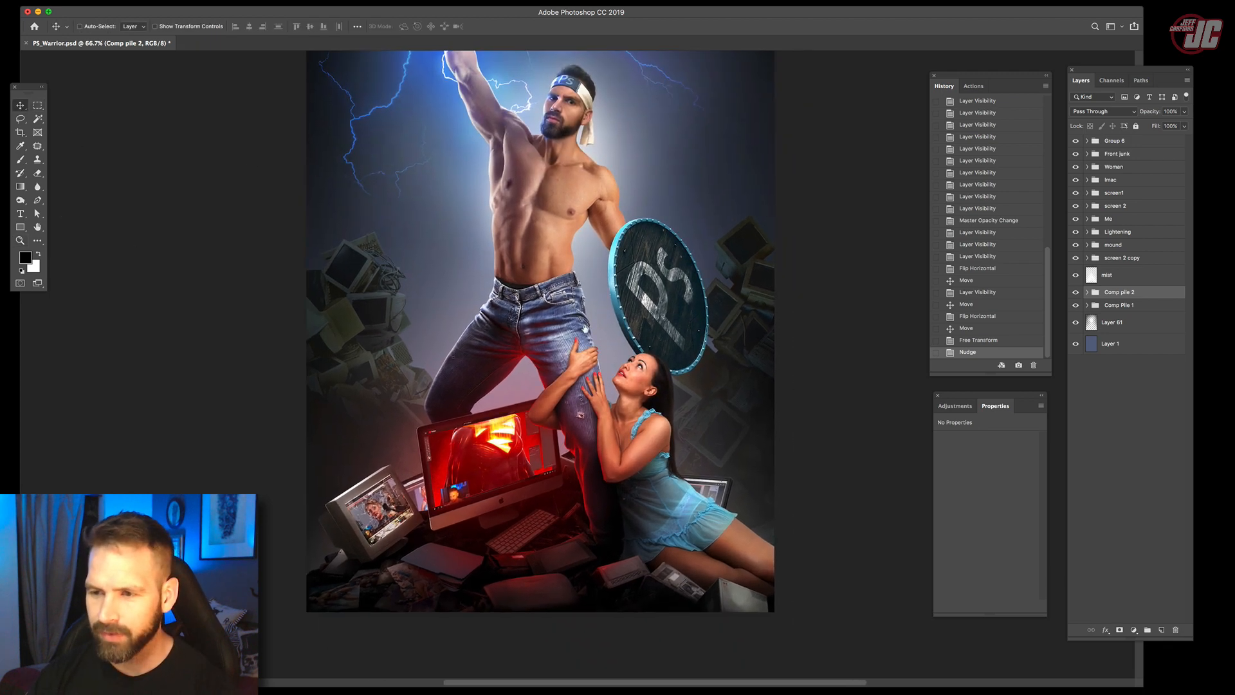
scroll(633, 412, "down", 3)
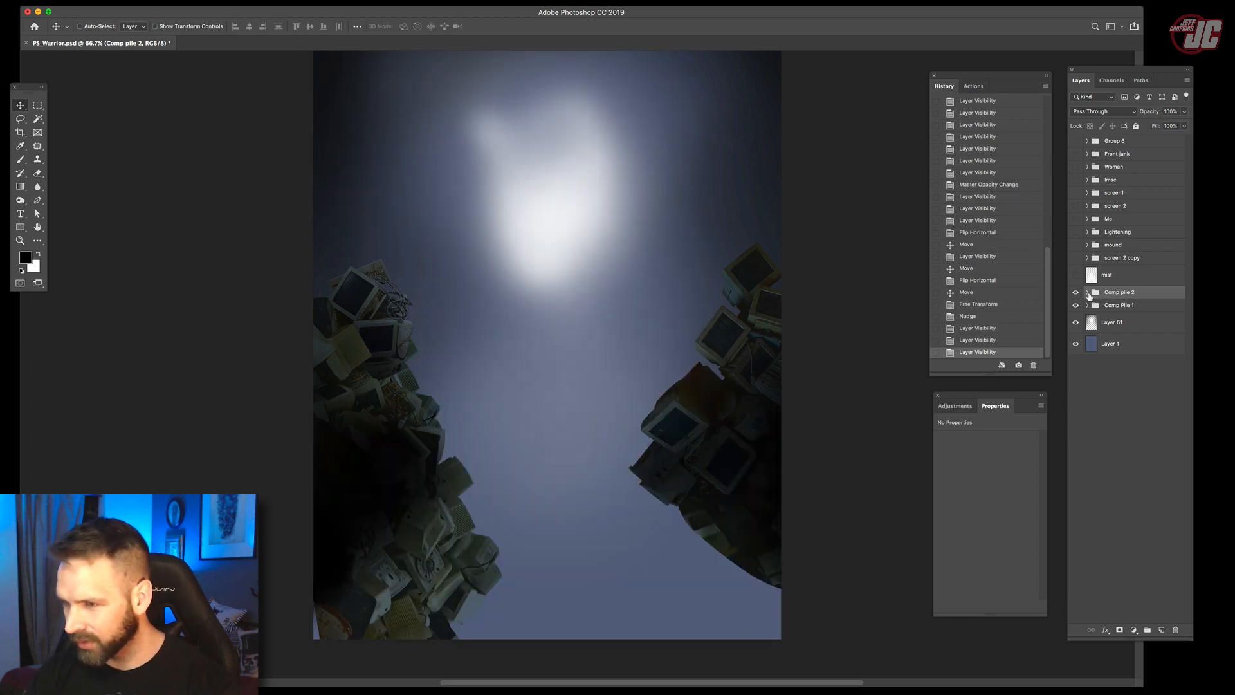
left_click(1087, 305)
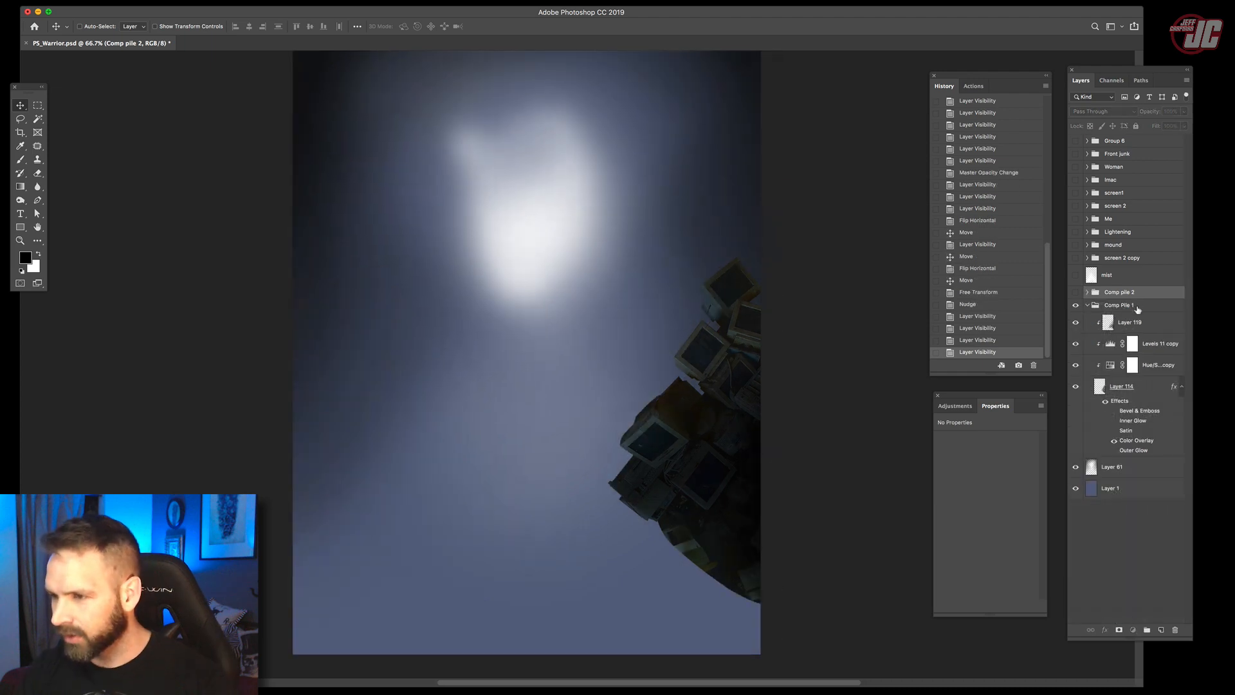
Move the Comp Pile 1 group toward the canvas centre and hide its clipped shading, Levels and Hue/Saturation layers.
left_click(1137, 308)
left_click_drag(734, 361, 618, 339)
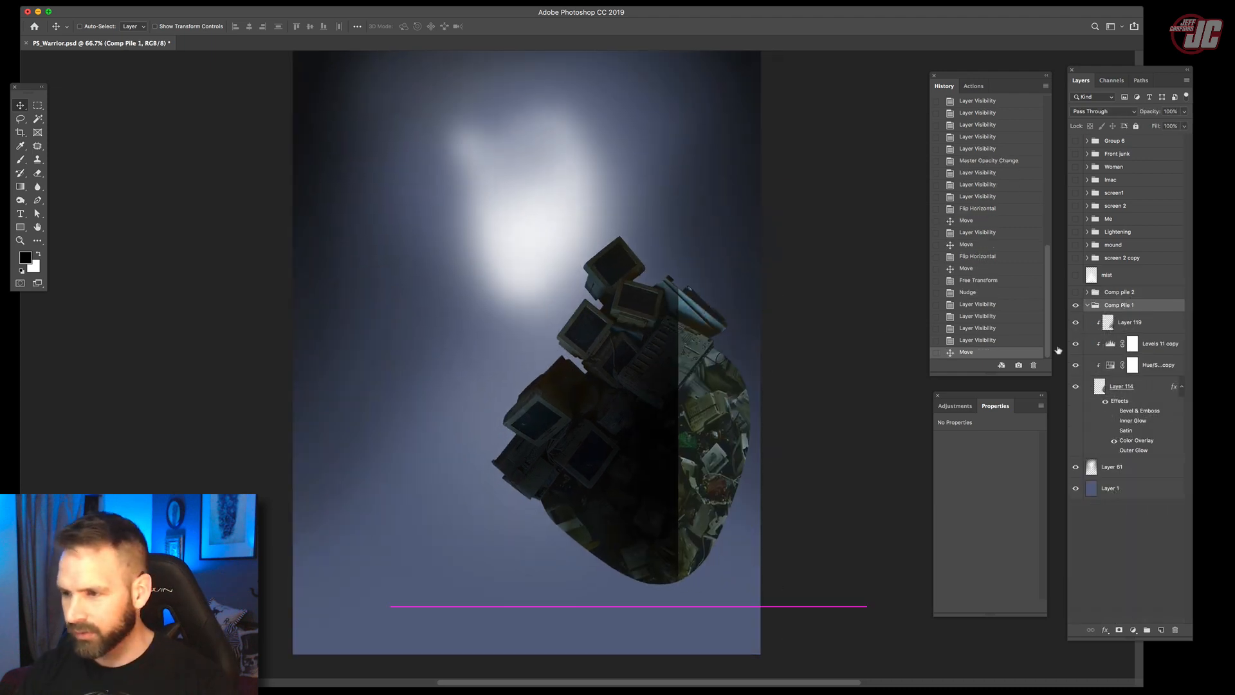
left_click(1075, 364)
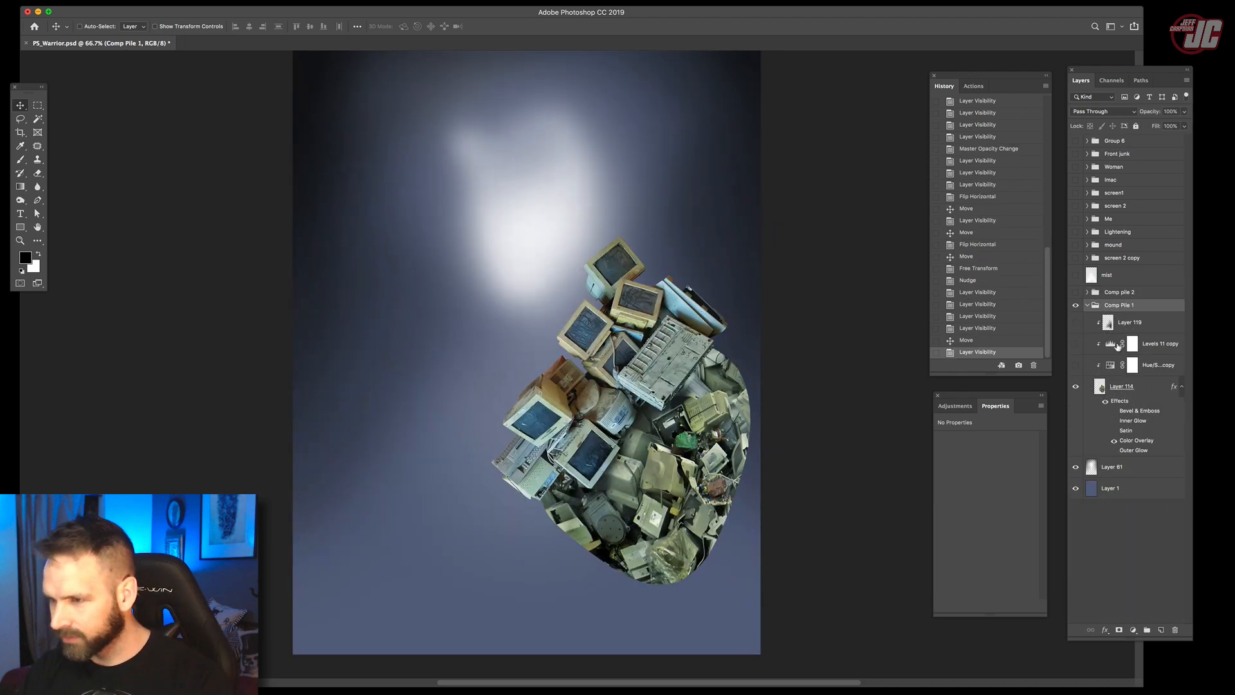
Create a new path named Path 1 and trace the blue screen of the pile's leftmost monitor with the Pen tool.
left_click(21, 241)
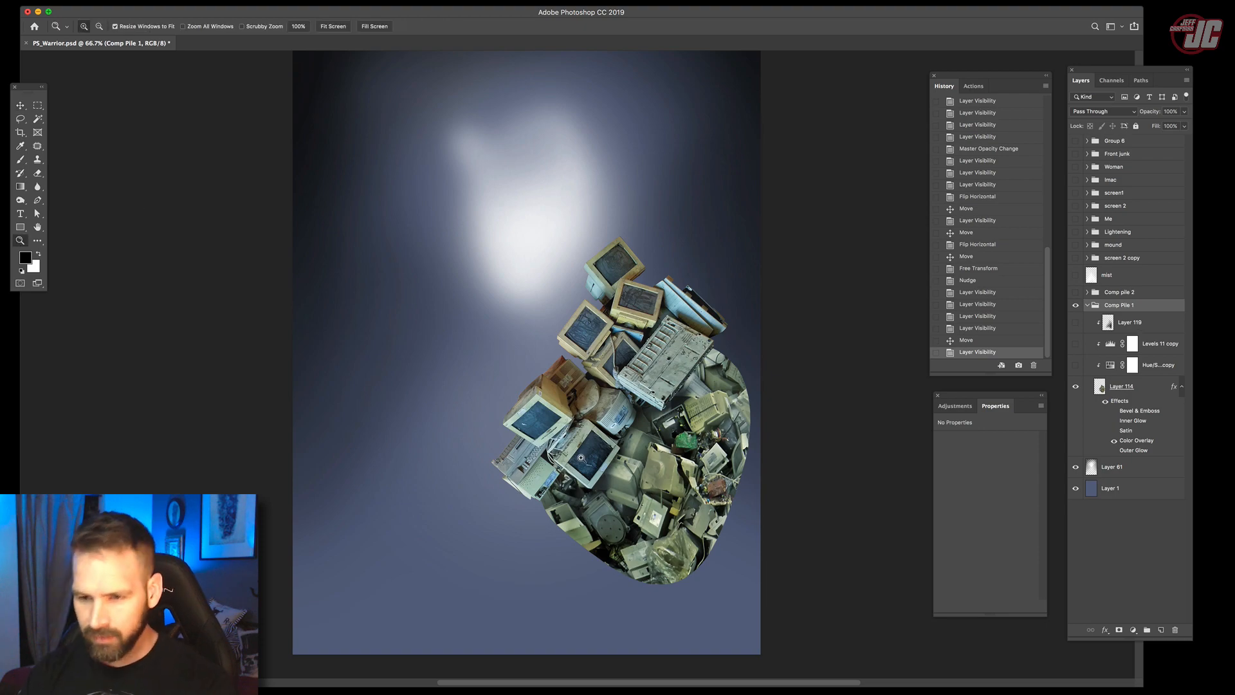
left_click_drag(540, 428, 644, 425)
left_click(40, 200)
left_click(1142, 81)
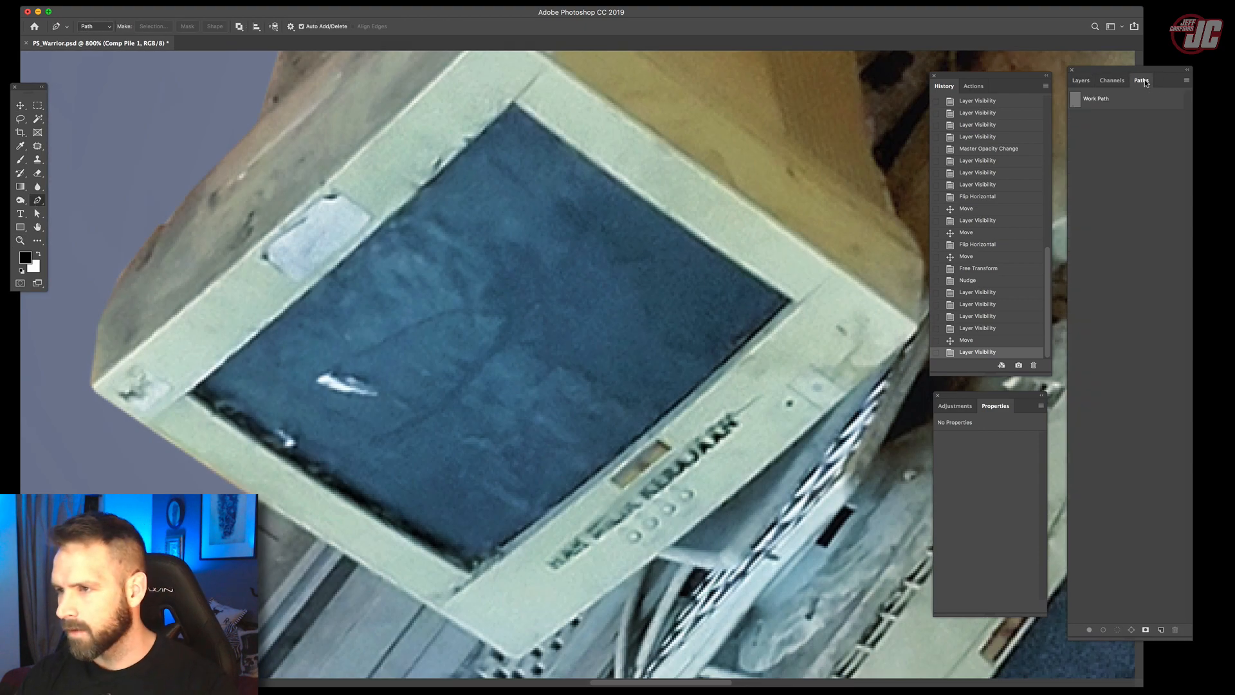
left_click(1186, 80)
left_click(1151, 86)
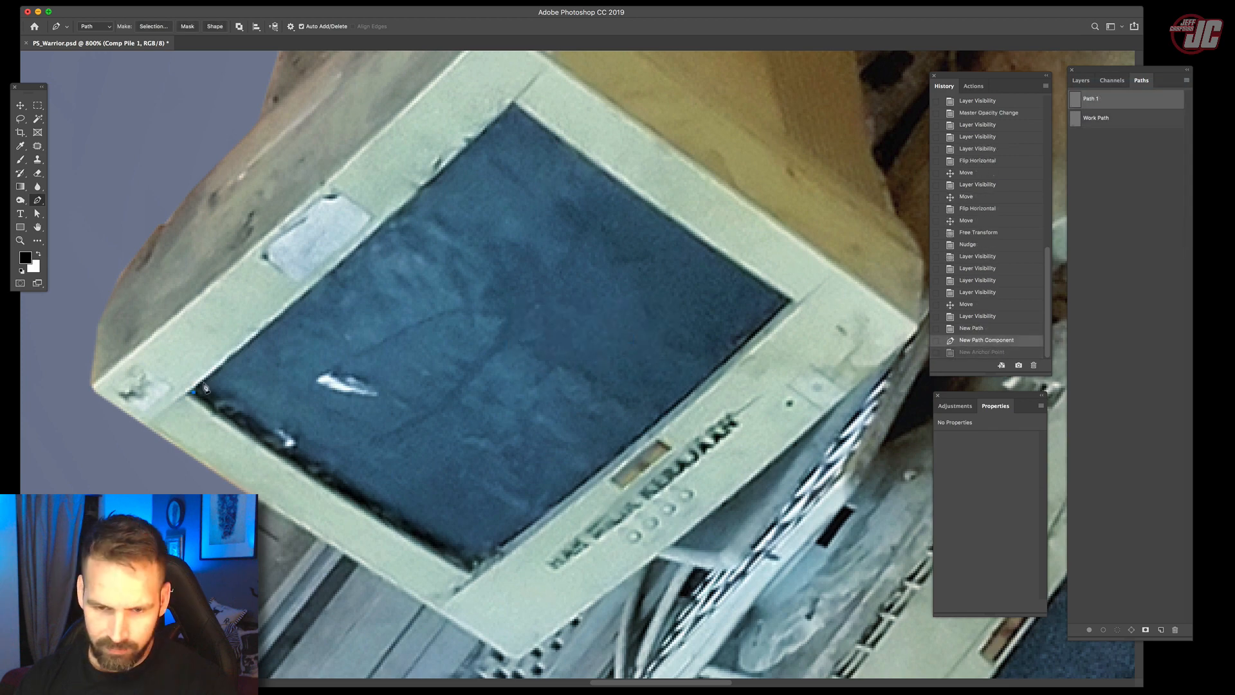
left_click(194, 390)
left_click(399, 211)
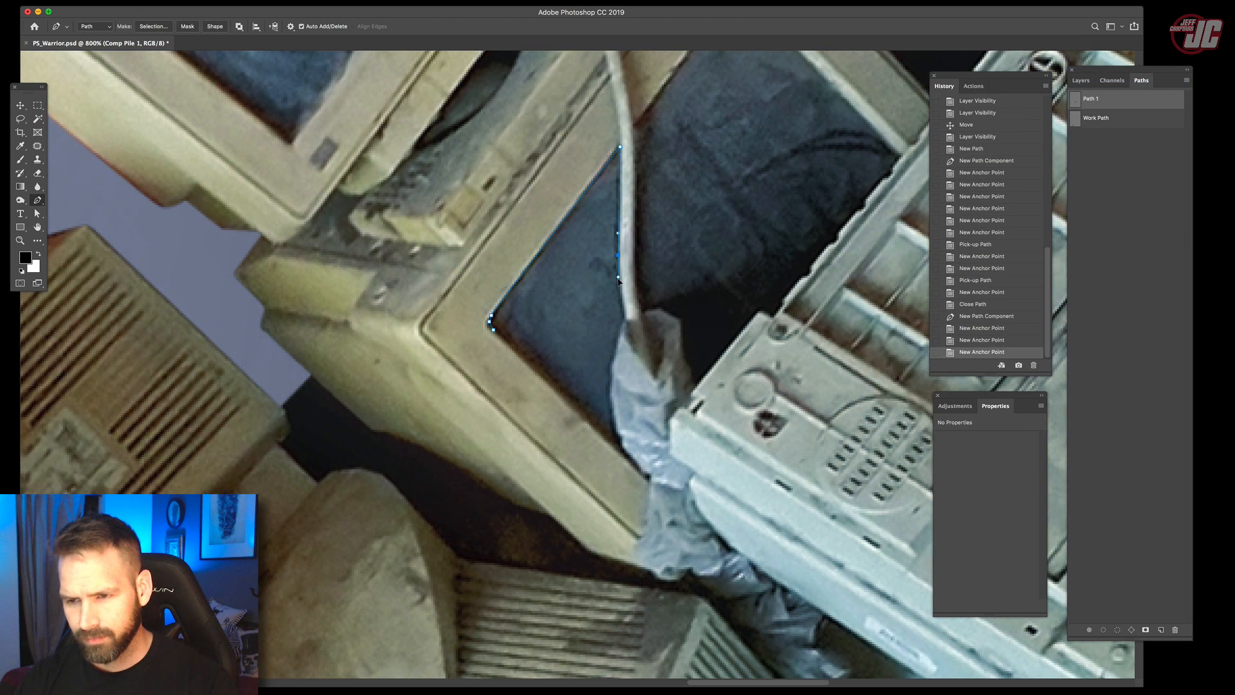
Trace around the cable and plastic bag to close the path on the partly hidden monitor's screen left of the cable.
left_click(619, 283)
left_click(627, 320)
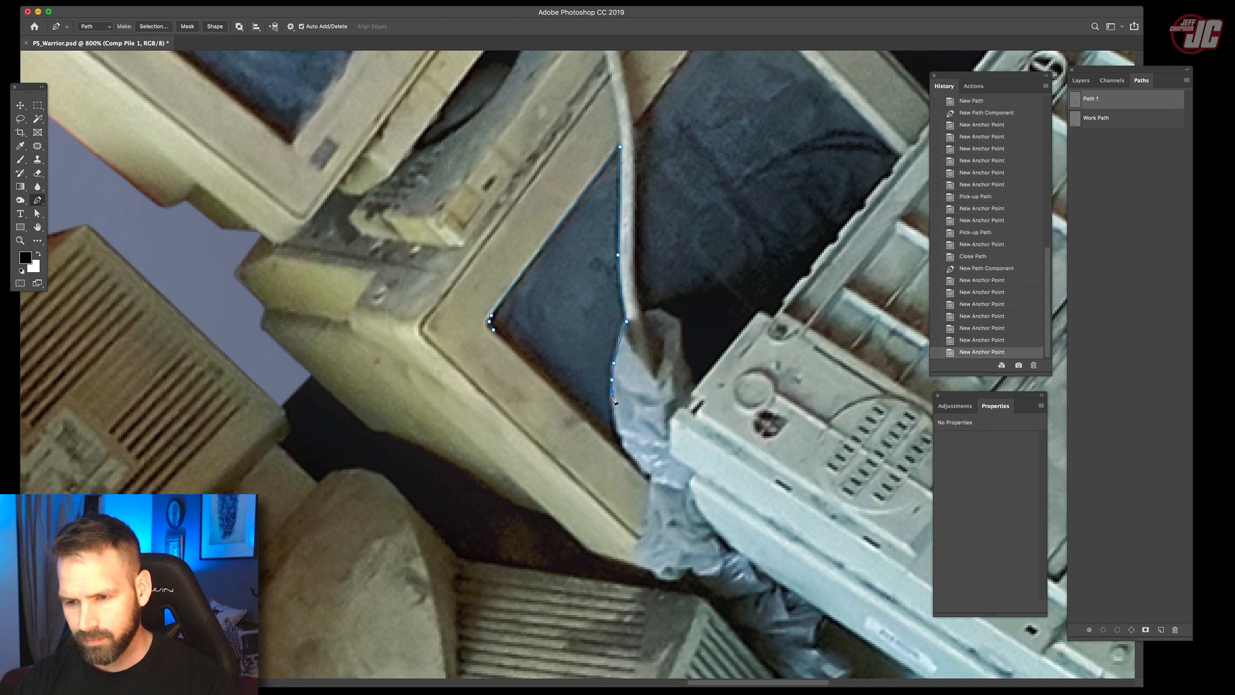
left_click(493, 330)
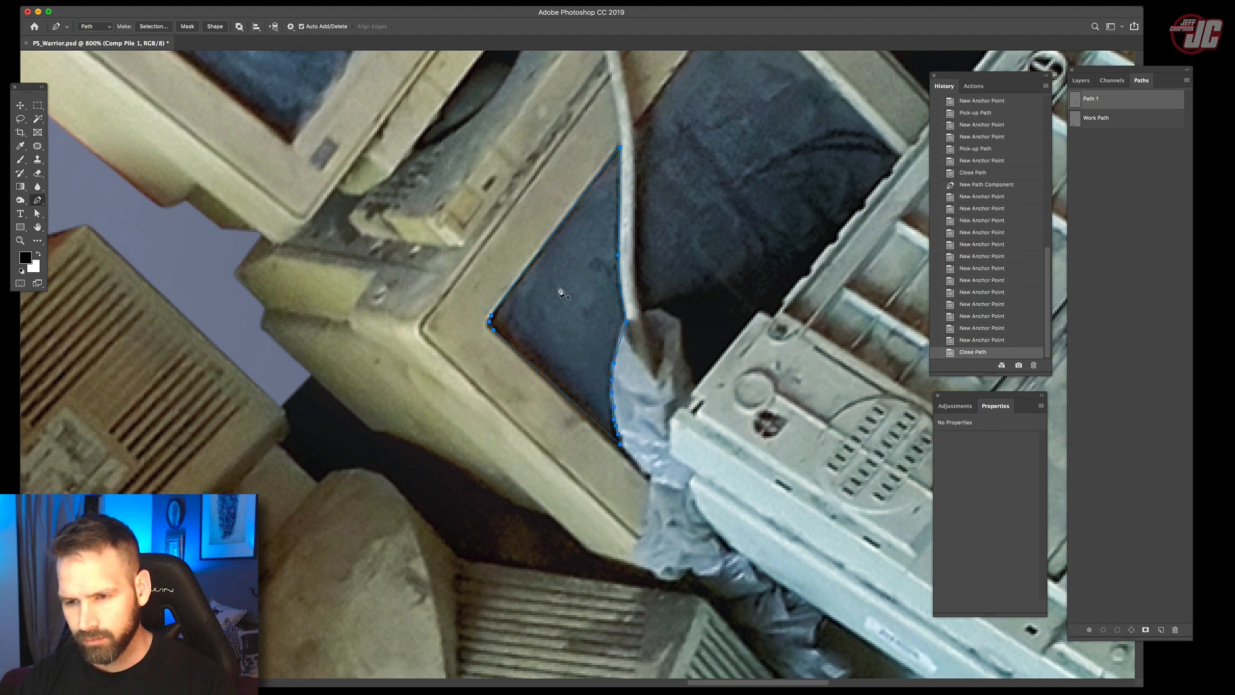
Outline the part of the same monitor's screen to the right of the cable as a separate subpath.
scroll(515, 341, "up", 5)
left_click(540, 343)
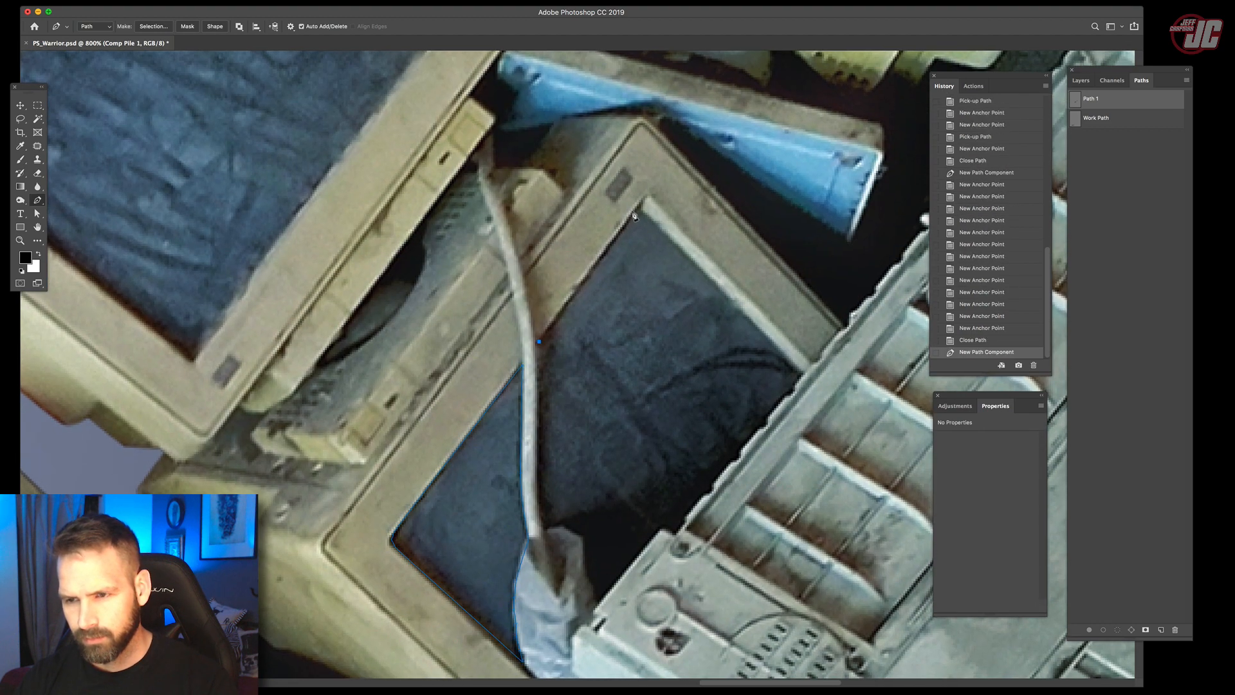
left_click(639, 208)
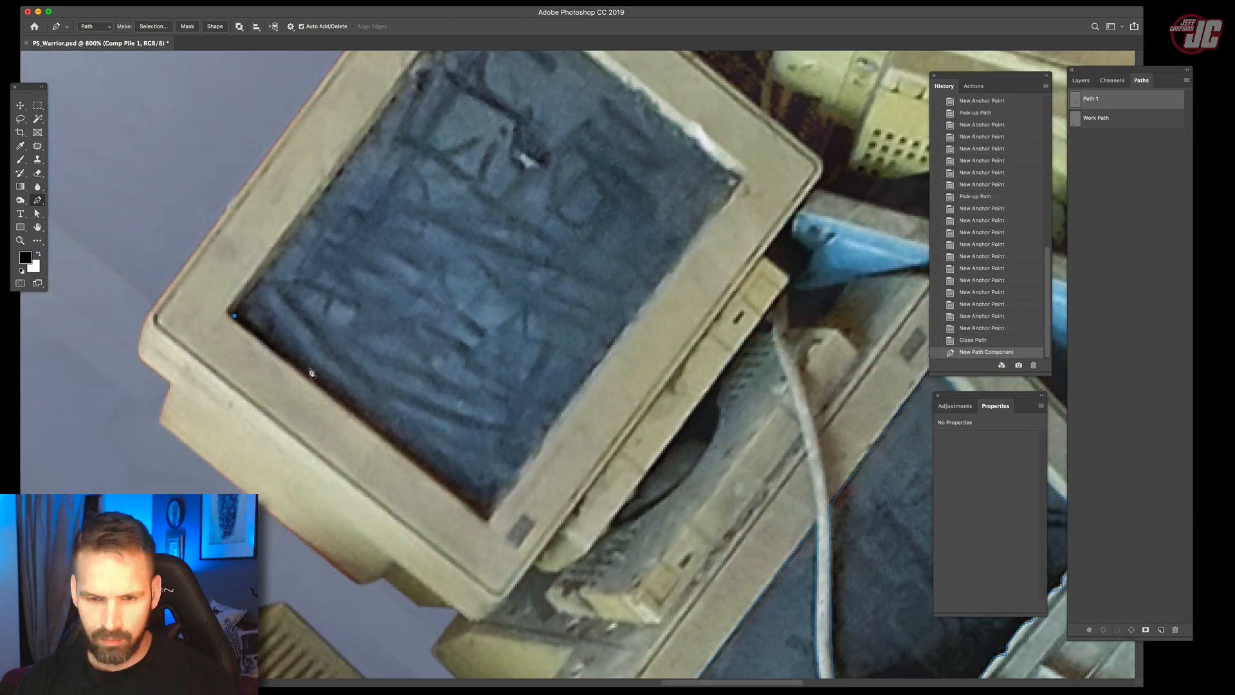
Trace the four corners of the tilted upper monitor's screen and close the subpath.
left_click(486, 518)
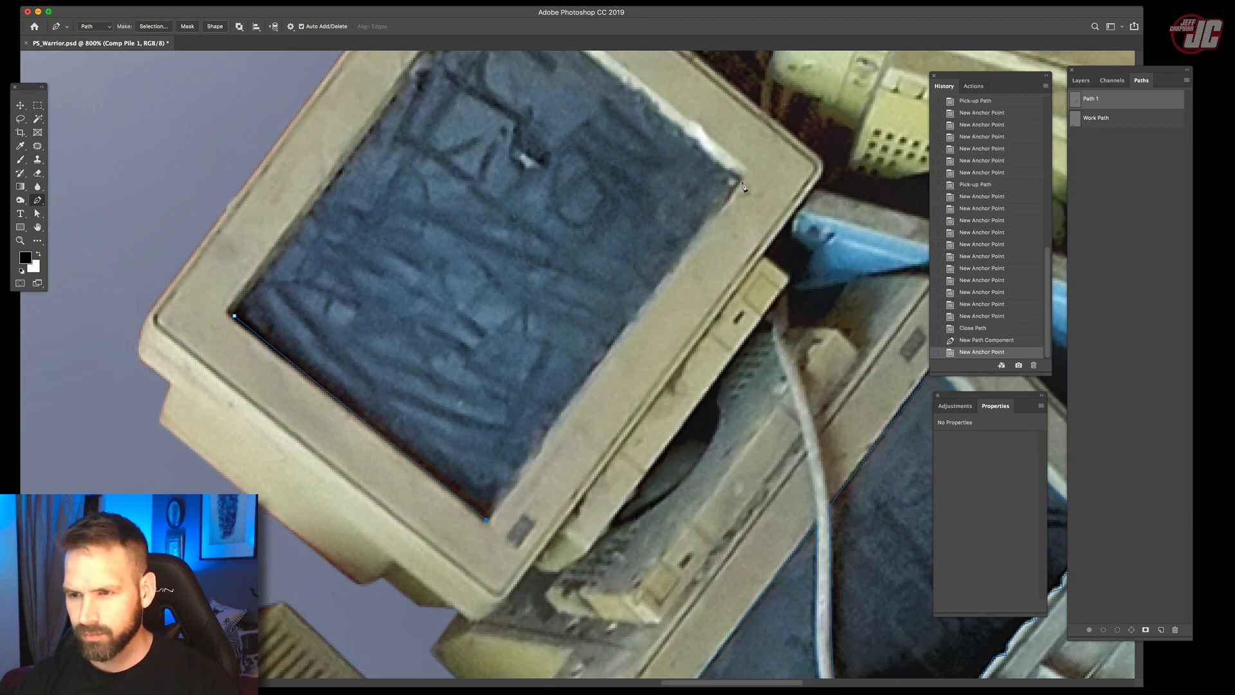
left_click(741, 183)
key("x")
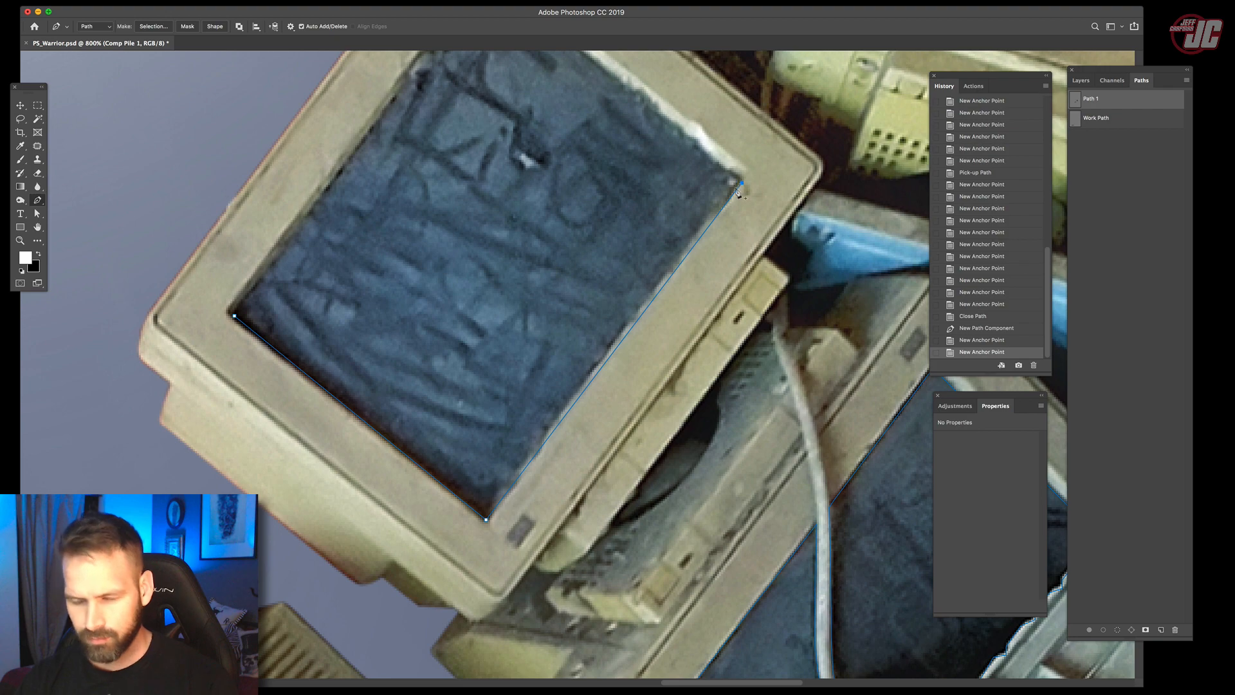
scroll(520, 171, "up", 5)
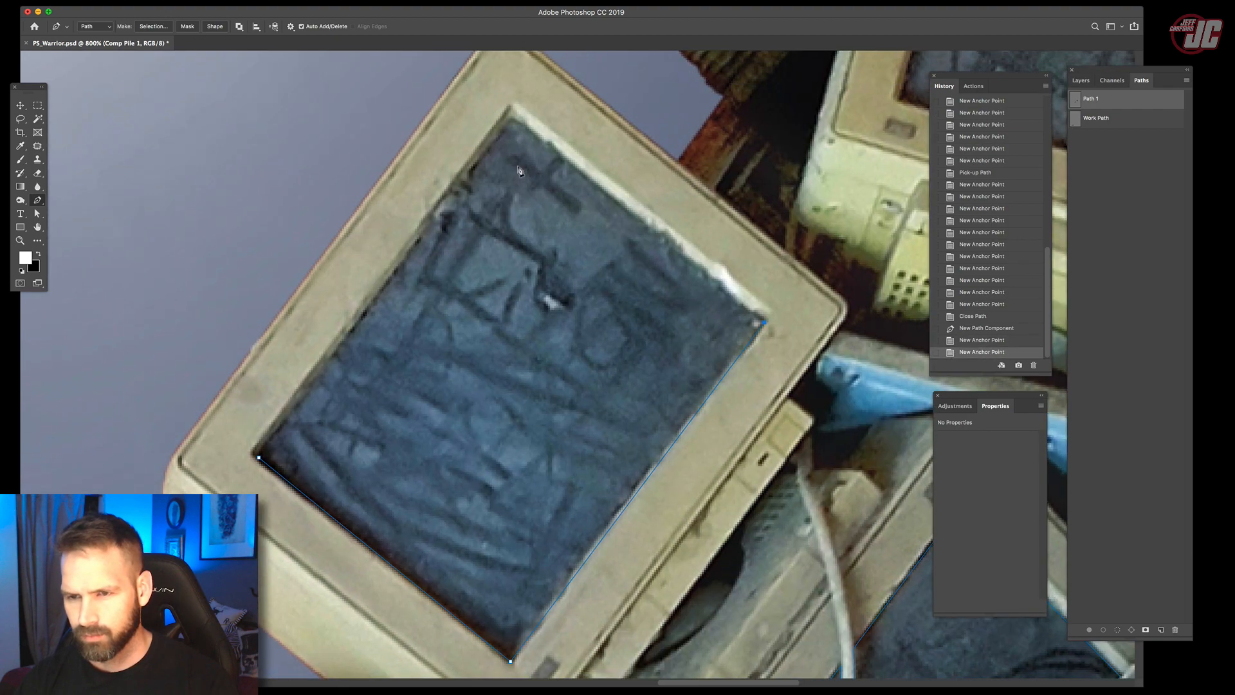
left_click(512, 117)
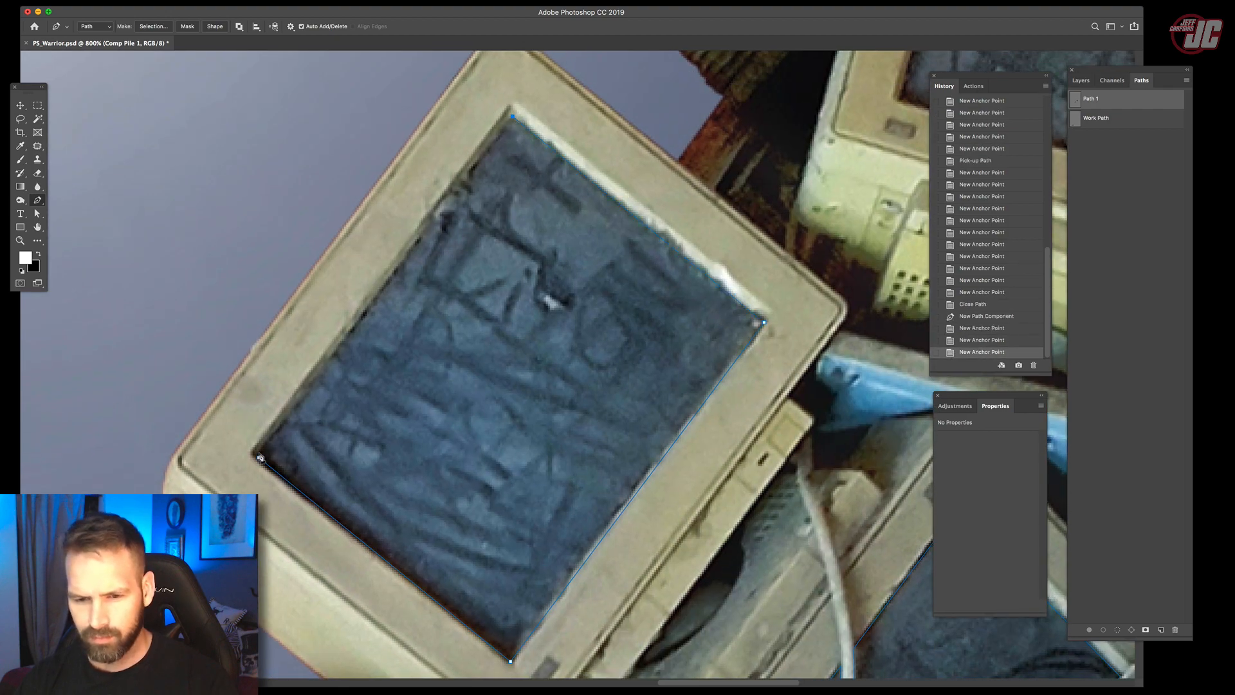
left_click(259, 451)
left_click(258, 457)
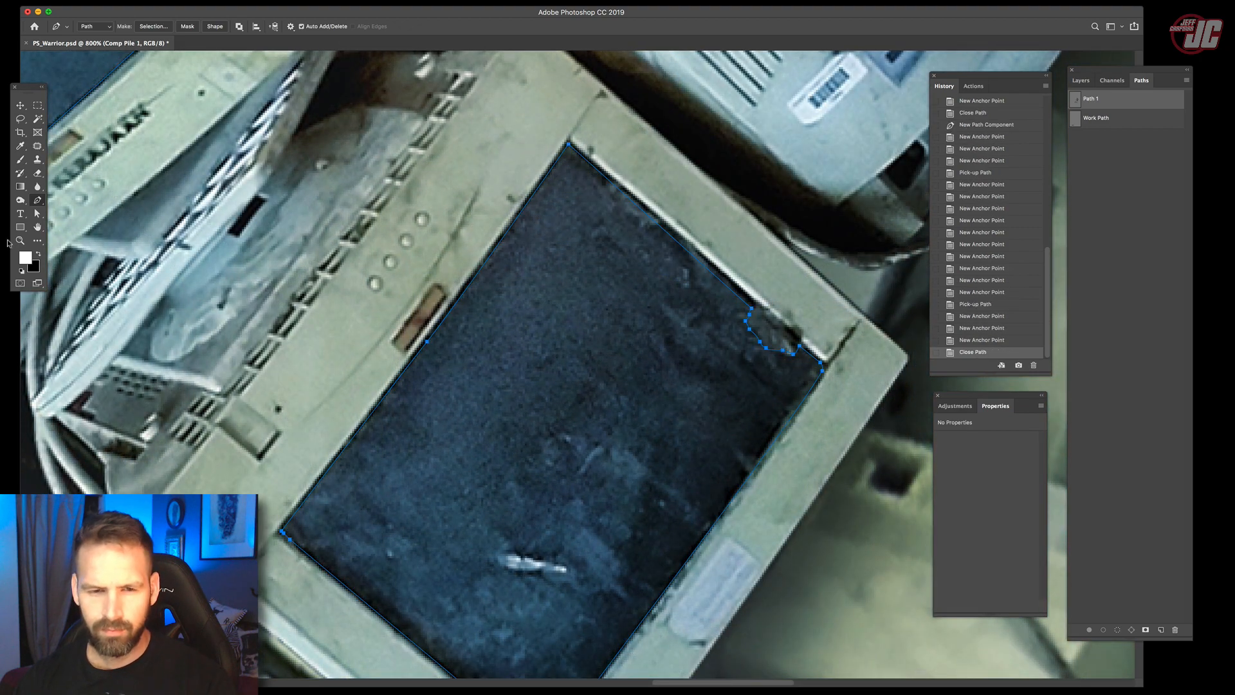
left_click(20, 241)
left_click(547, 372, "alt")
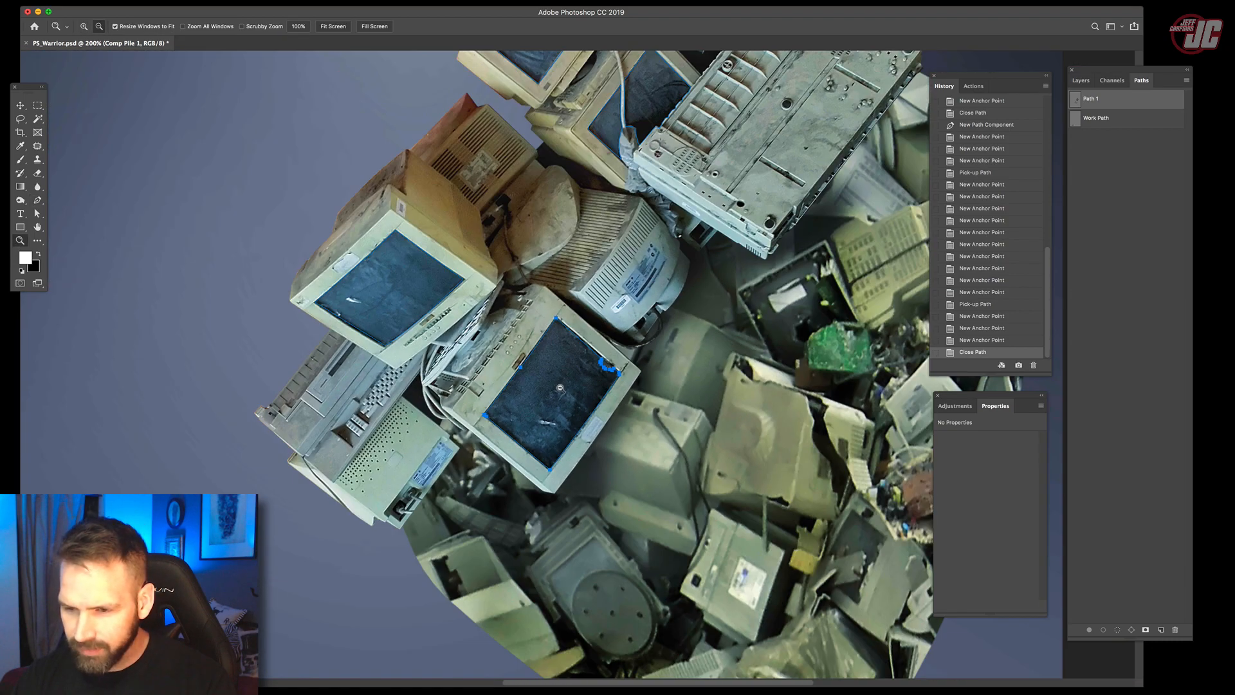
left_click_drag(691, 321, 575, 508)
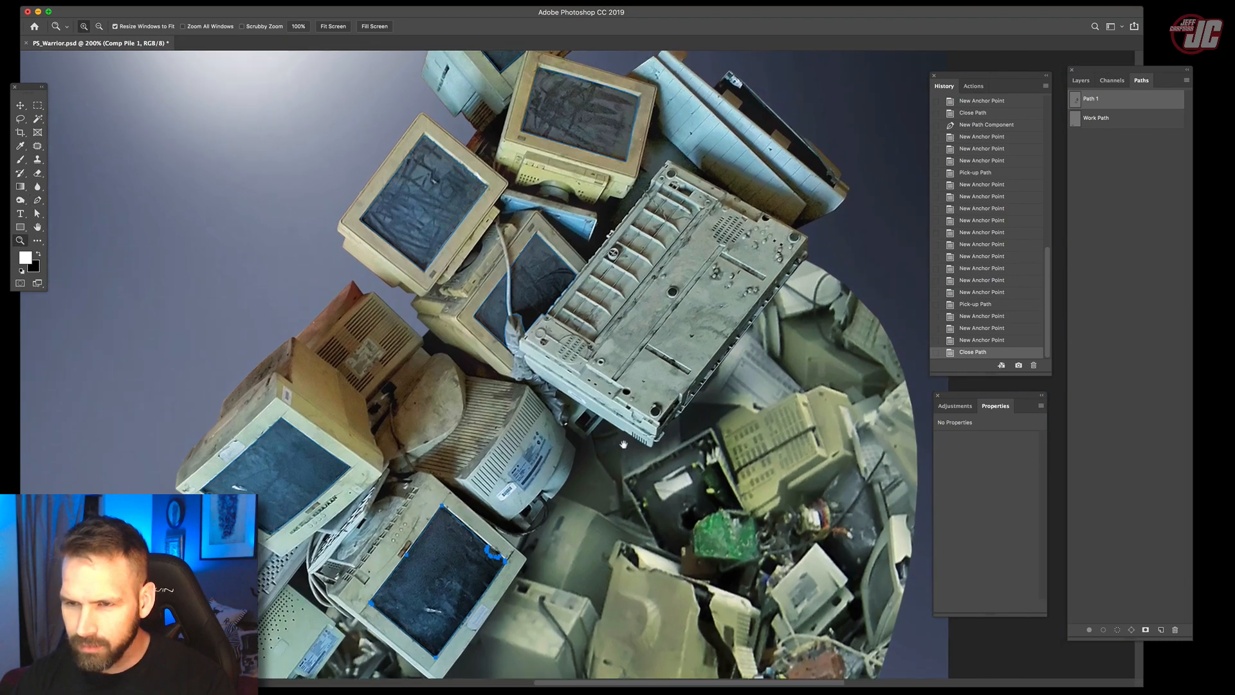
left_click_drag(630, 346, 712, 204)
left_click_drag(653, 342, 670, 201)
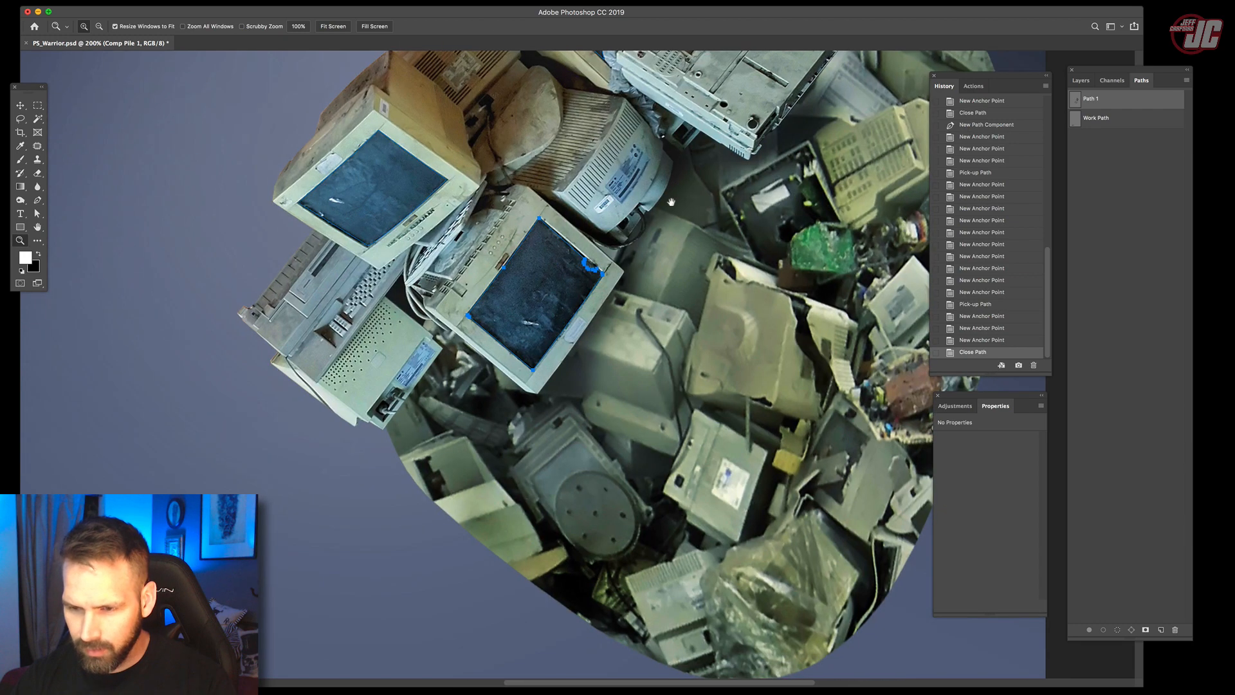
Convert Path 1 into a selection around the traced monitor screens.
key("v")
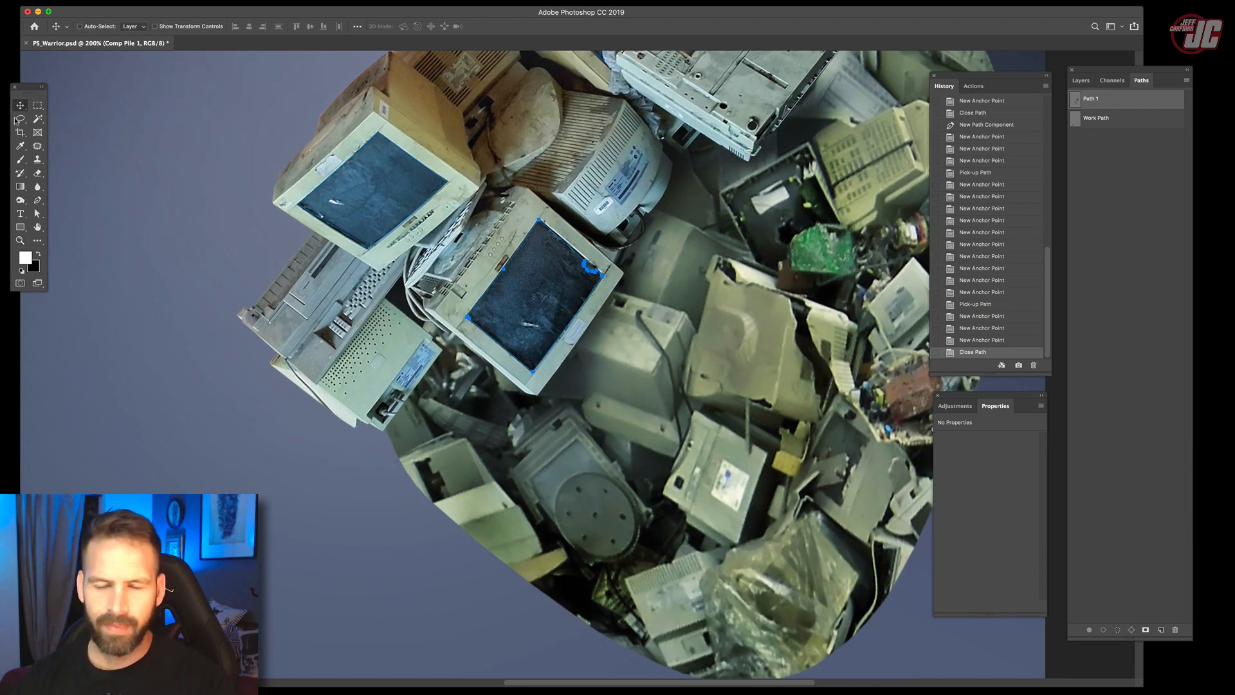
left_click(1186, 81)
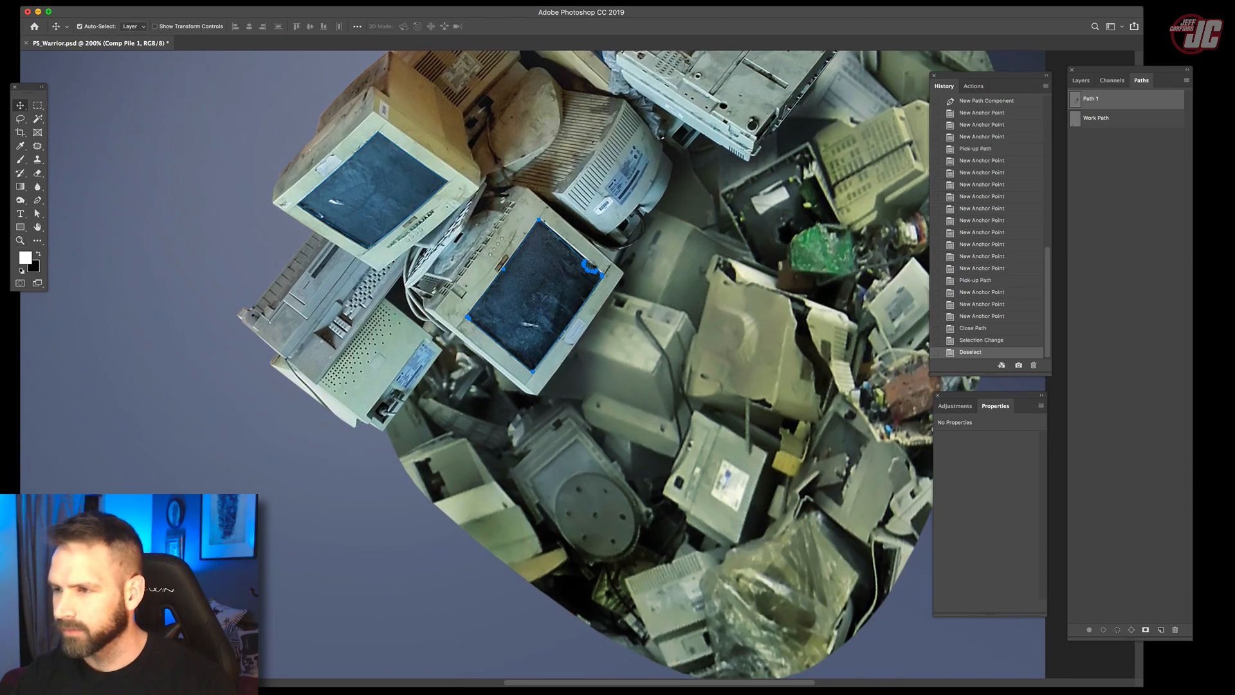
left_click(1126, 169)
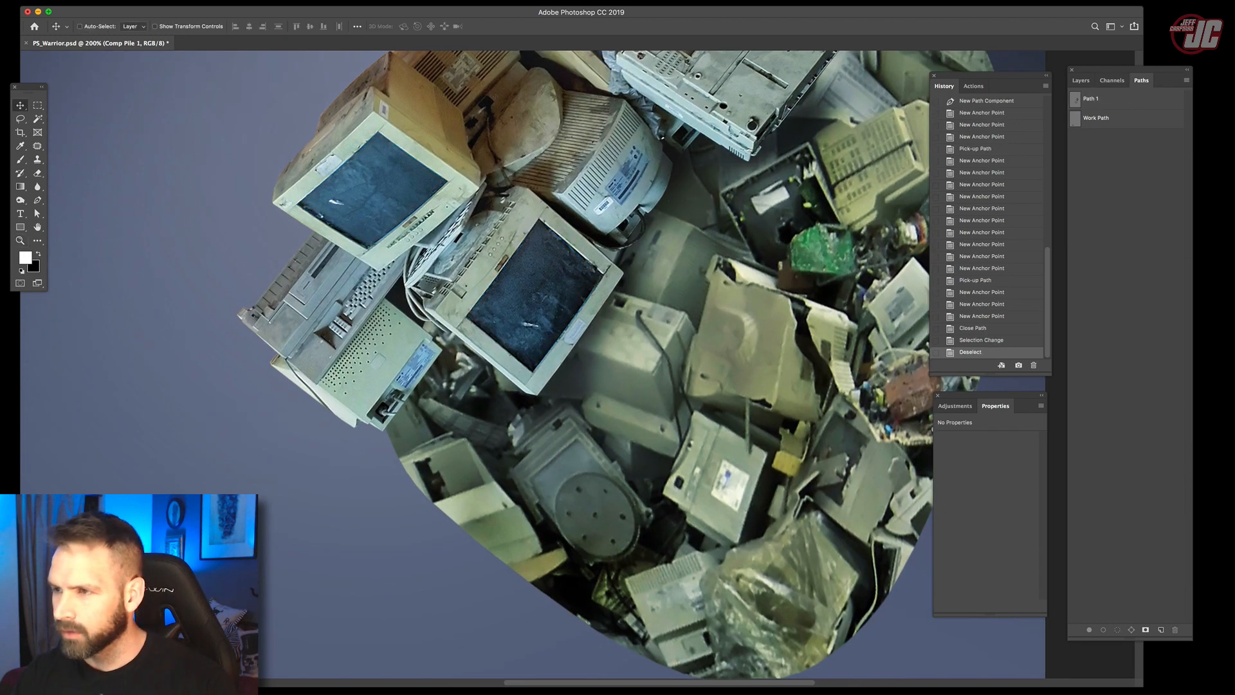
left_click(1119, 99)
left_click(1187, 81)
left_click(1120, 143)
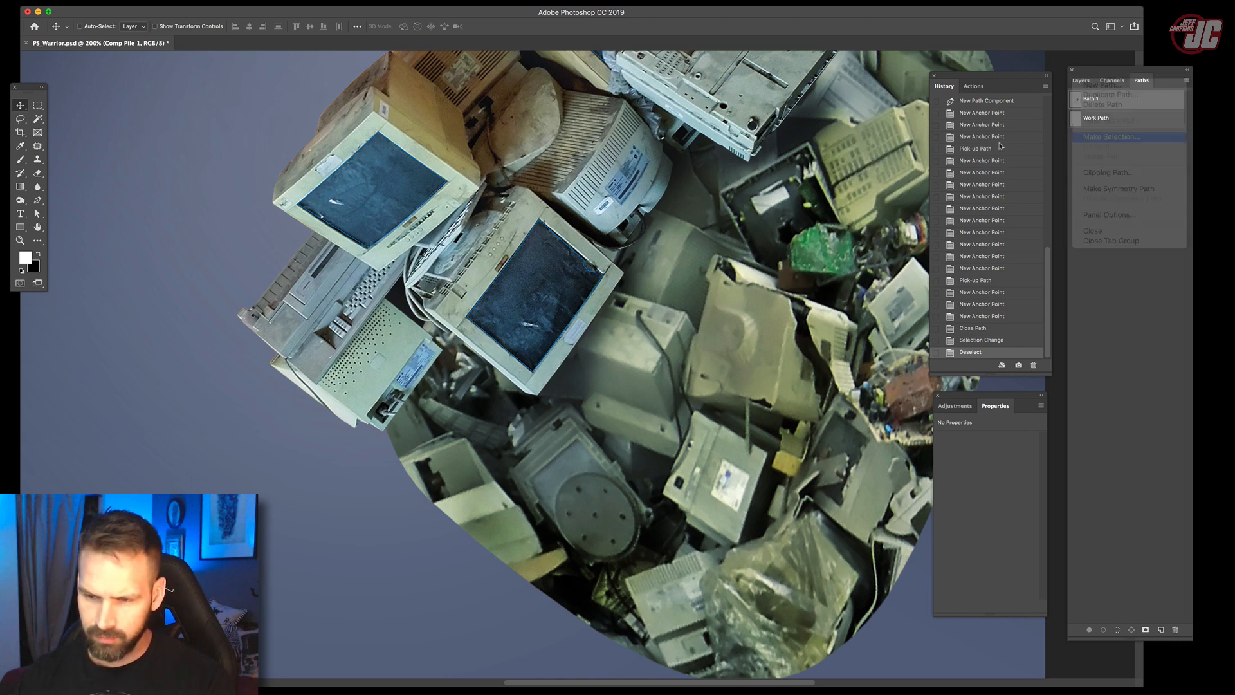
key("Return")
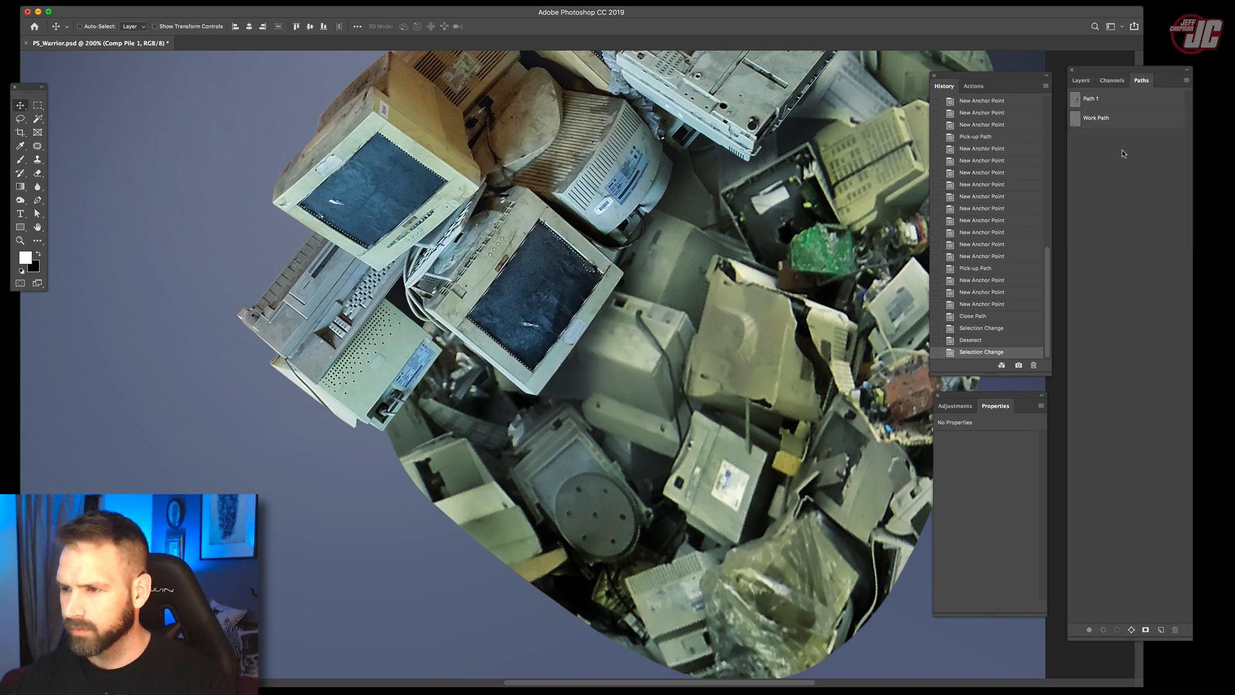
Create a new group inside the Comp Pile 1 group and name it screens.
left_click(1081, 81)
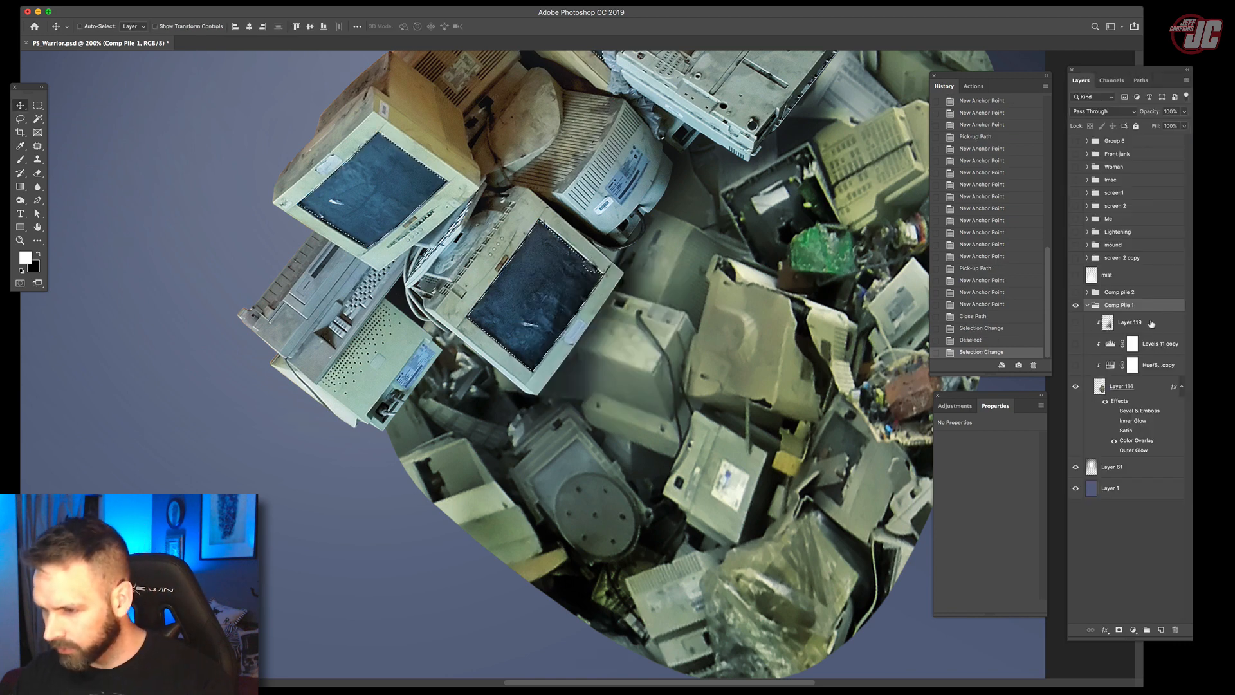
key("ctrl+g")
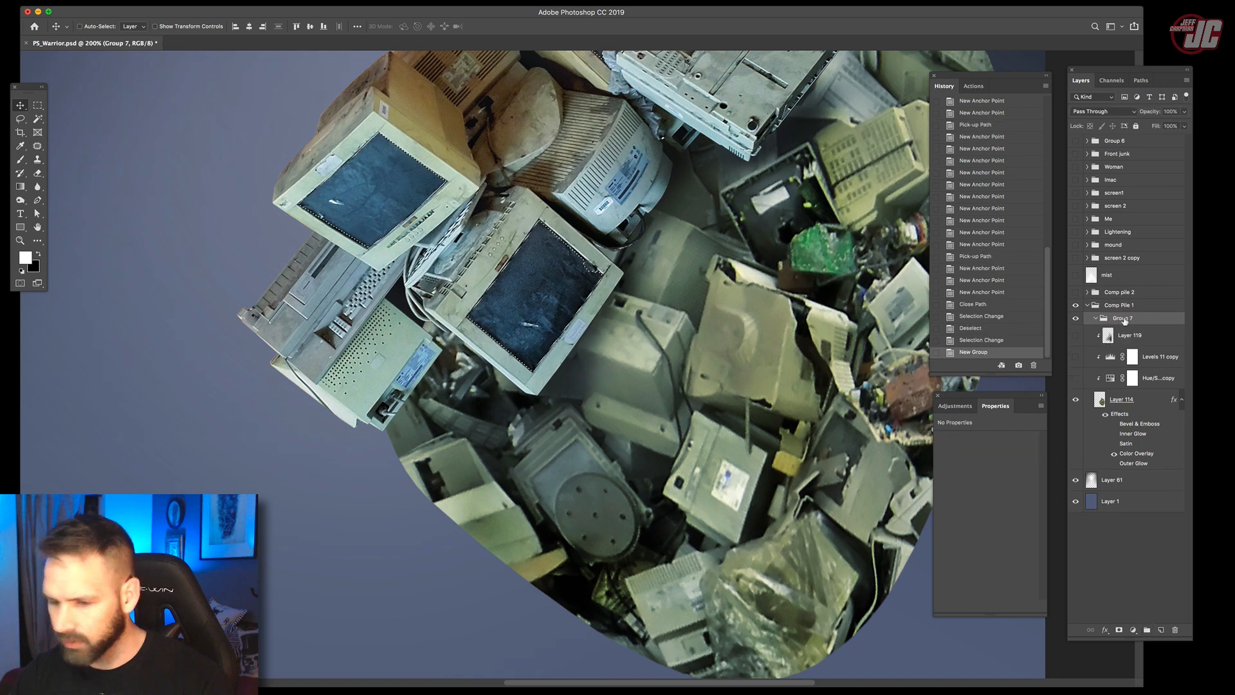
double_click(1123, 319)
type("s")
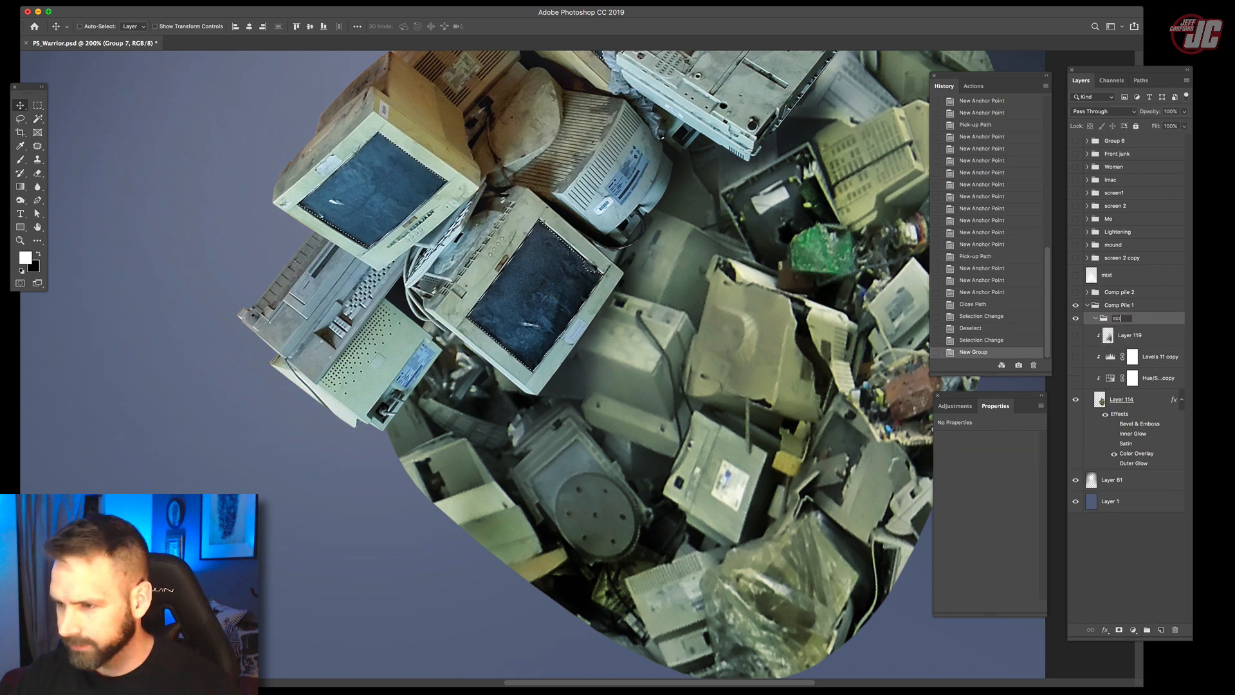
type("crean")
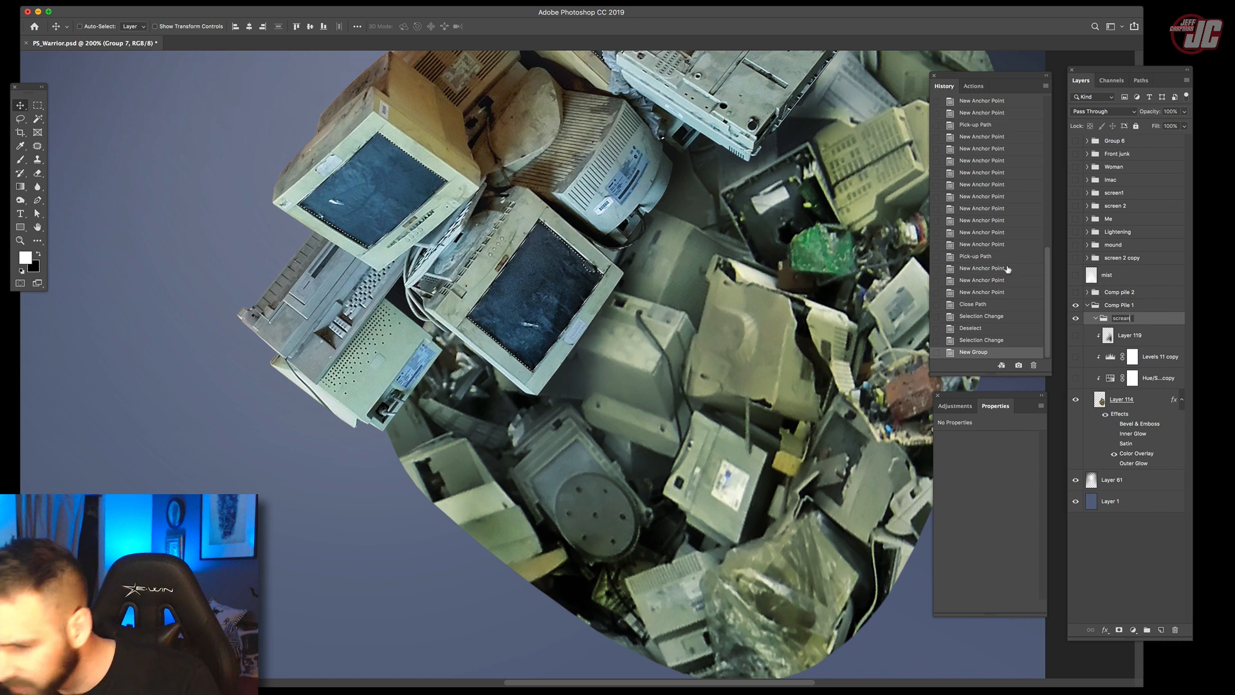
key("BackSpace")
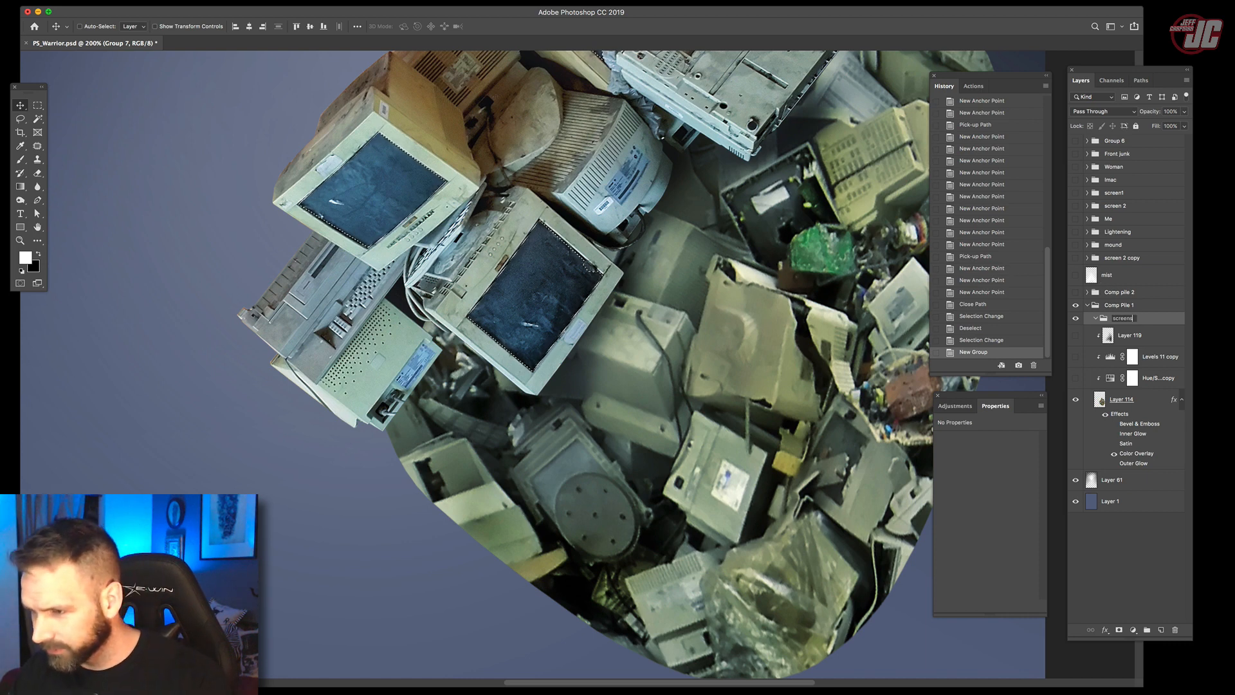
Add a layer mask to the screens group from the active monitor-screen selection.
left_click(1145, 400)
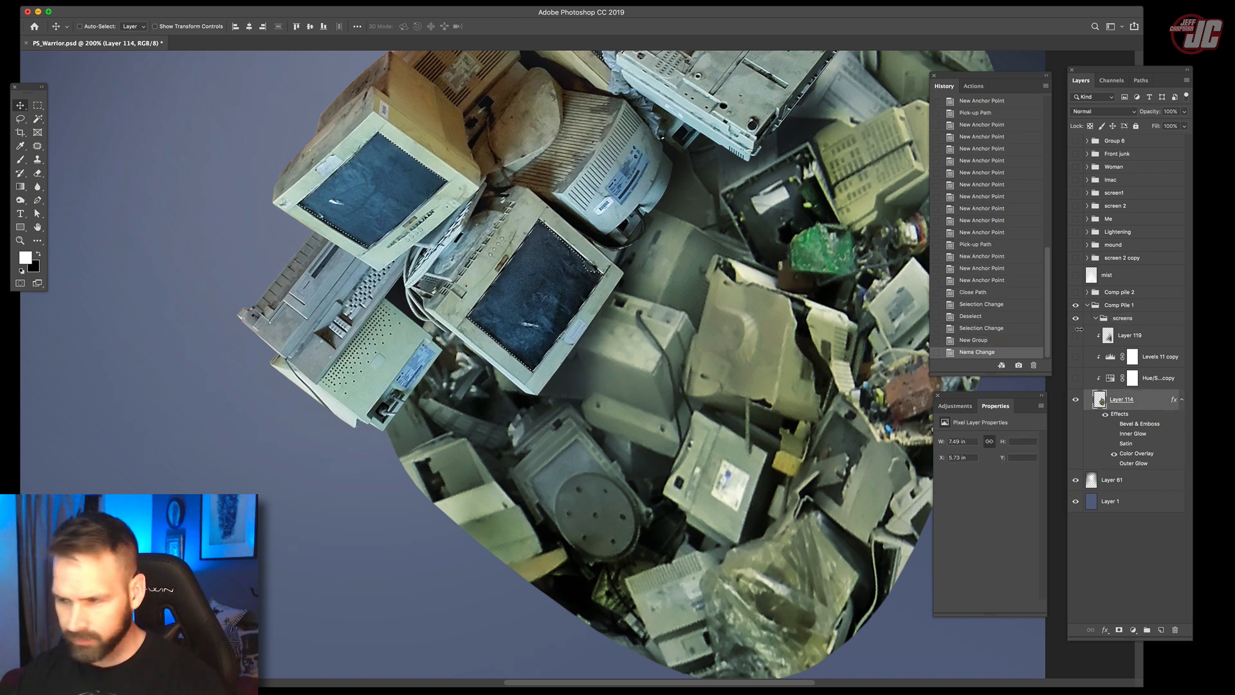
left_click(1145, 319)
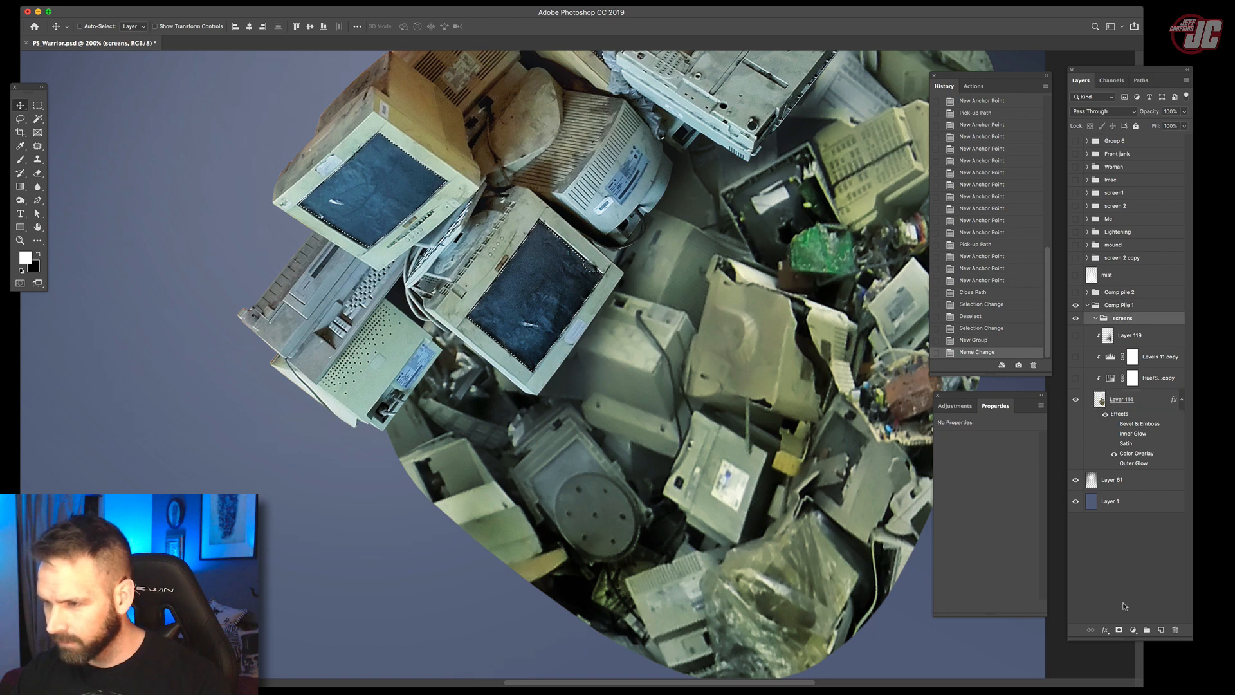
left_click(1119, 630)
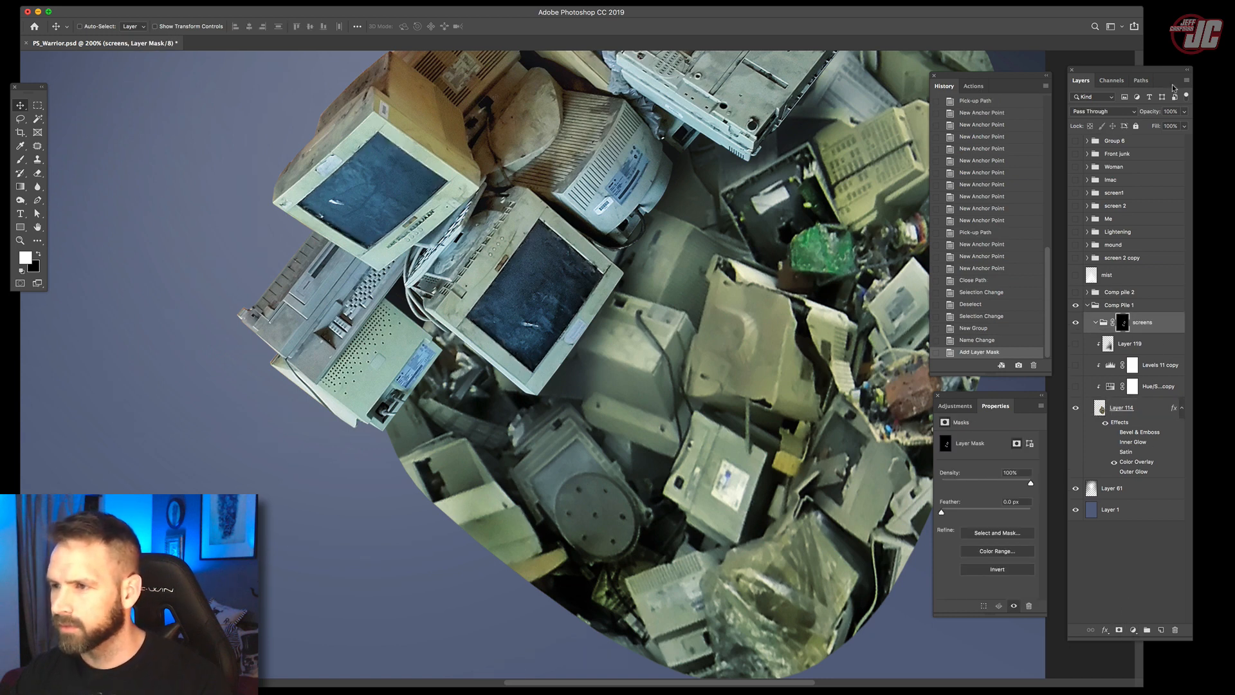
Reload Path 1 as a selection with a 0.7-pixel feather, then copy the screens from Layer 114 and paste them in place.
left_click(1142, 80)
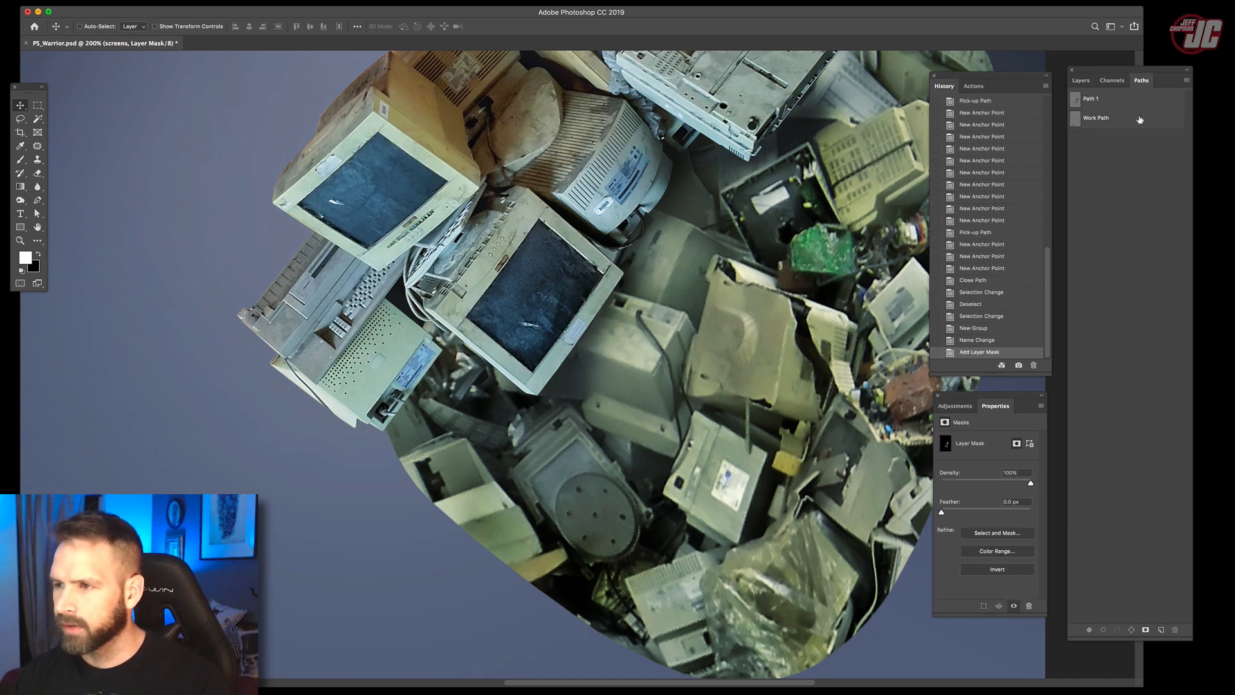
left_click(1187, 79)
left_click(1117, 137)
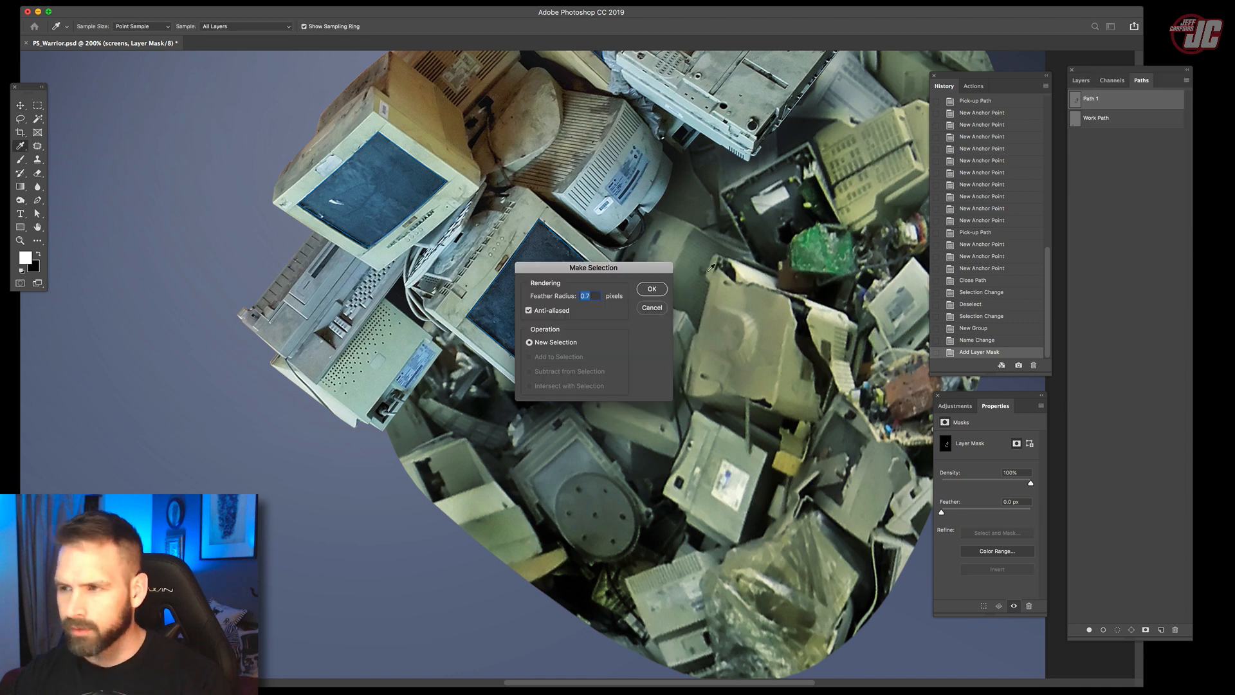
left_click(652, 289)
left_click(1081, 80)
key("v")
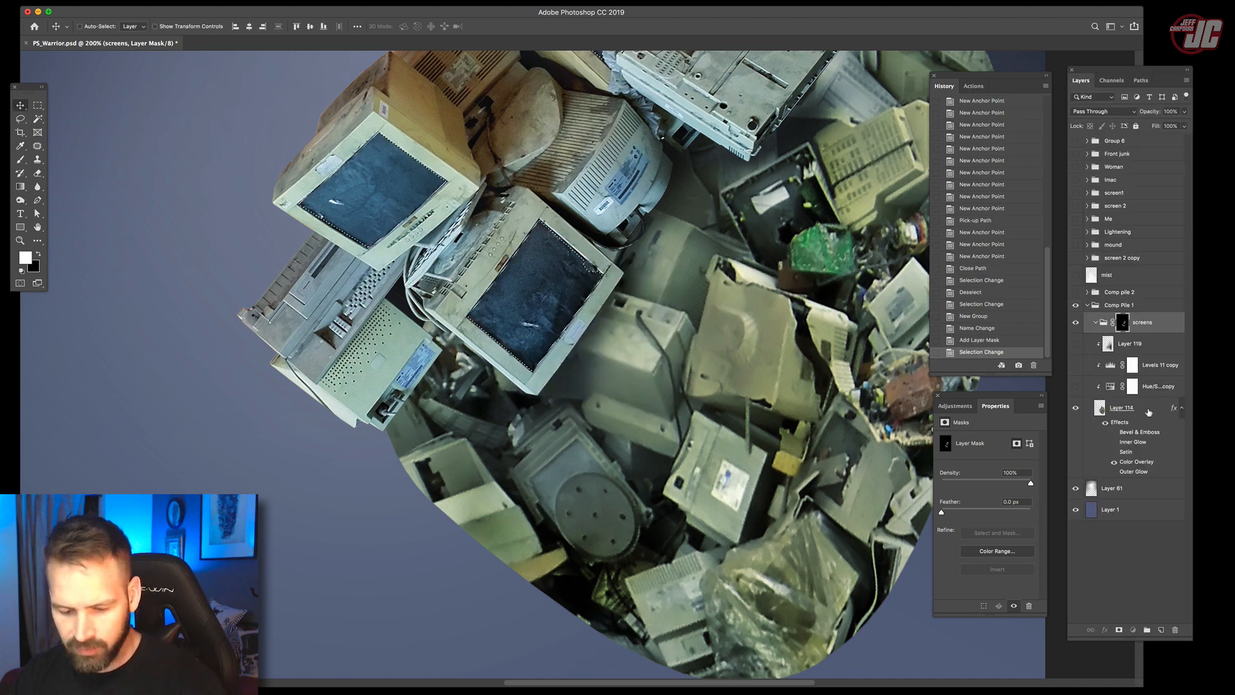
left_click(1149, 411)
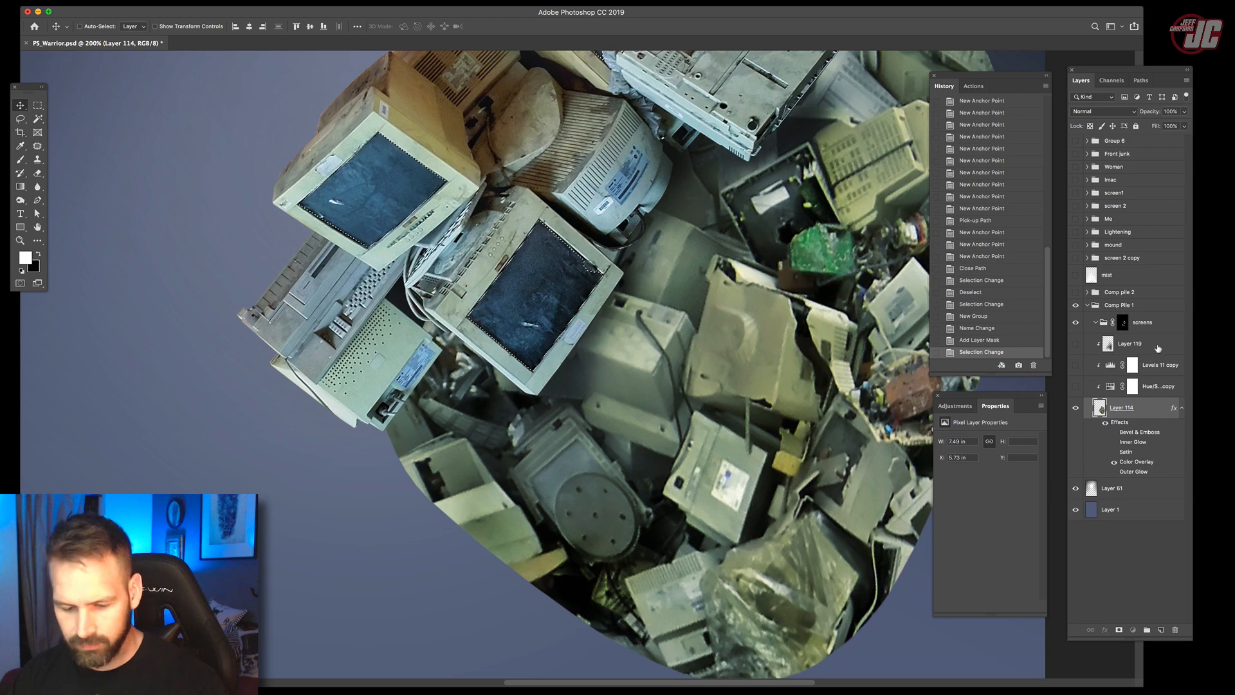
key("super+shift+v")
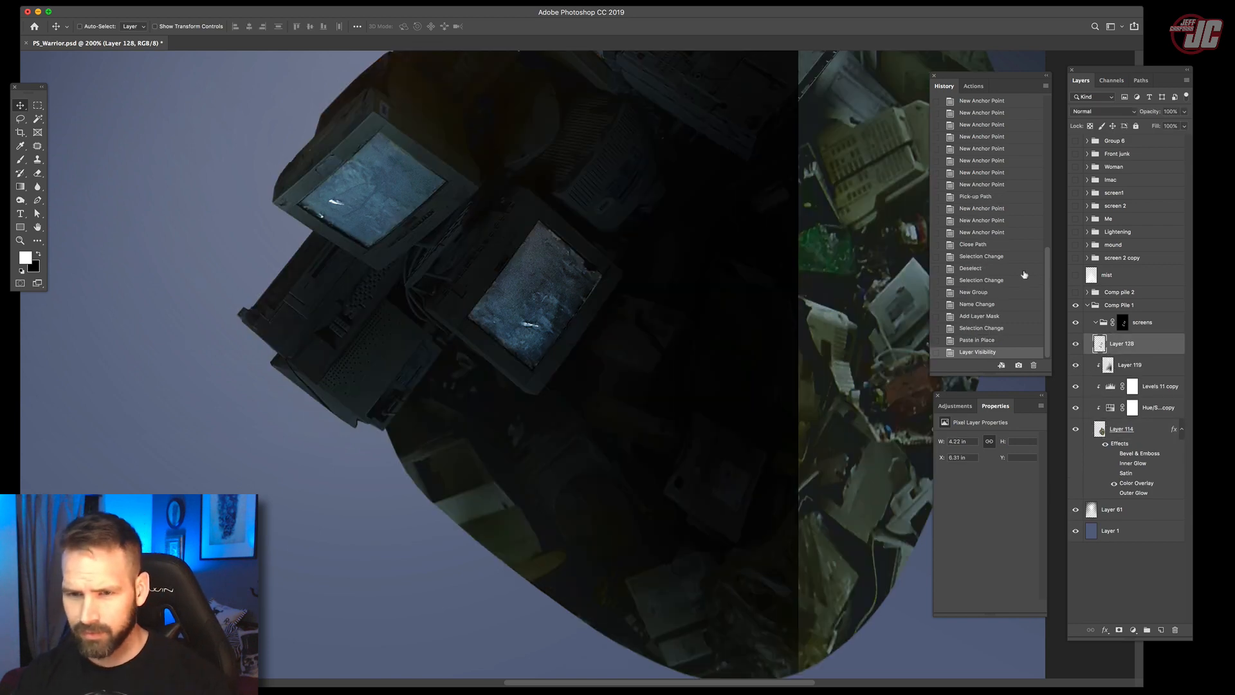
Compare the pile with the pasted screens layer hidden and shown, then move that layer into the screens group.
left_click_drag(709, 254, 652, 503)
left_click_drag(678, 403, 721, 477)
left_click(1076, 345)
left_click(1075, 346)
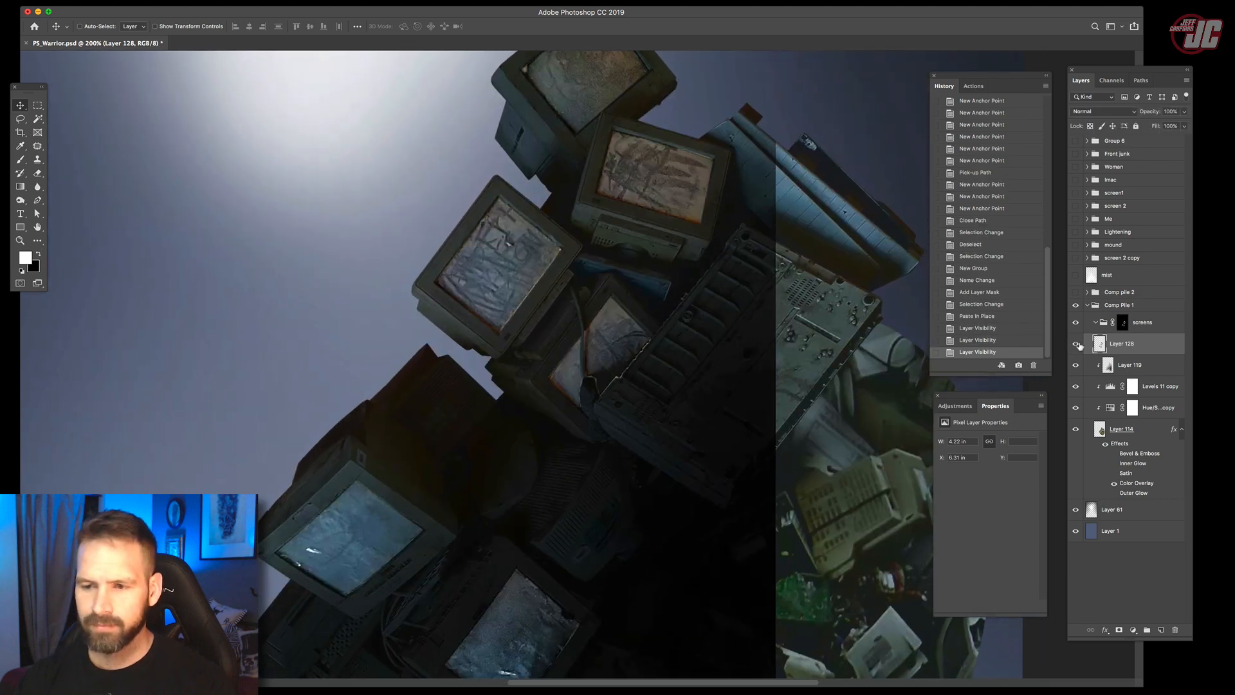
key("ctrl+[")
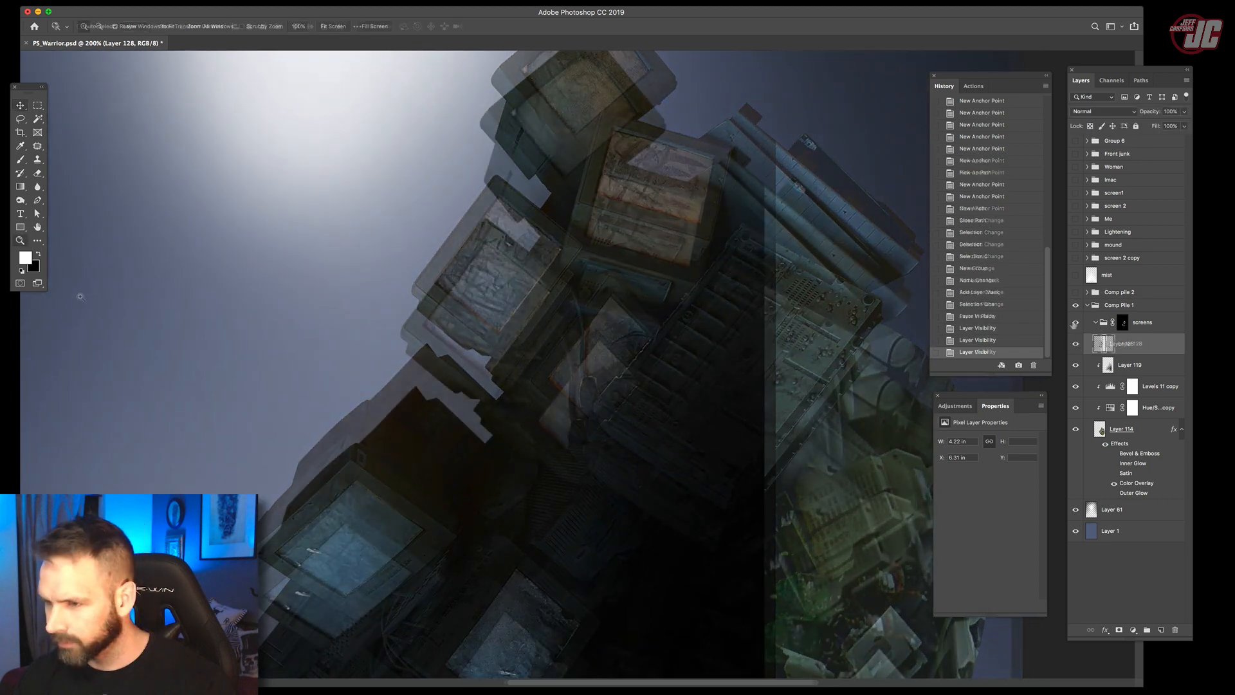
Switch to Preview, browse the YouTube screenshots, and bring the Red Sonja one (10.33.54 PM) into the PS_Warrior document in Photoshop.
key("Tab")
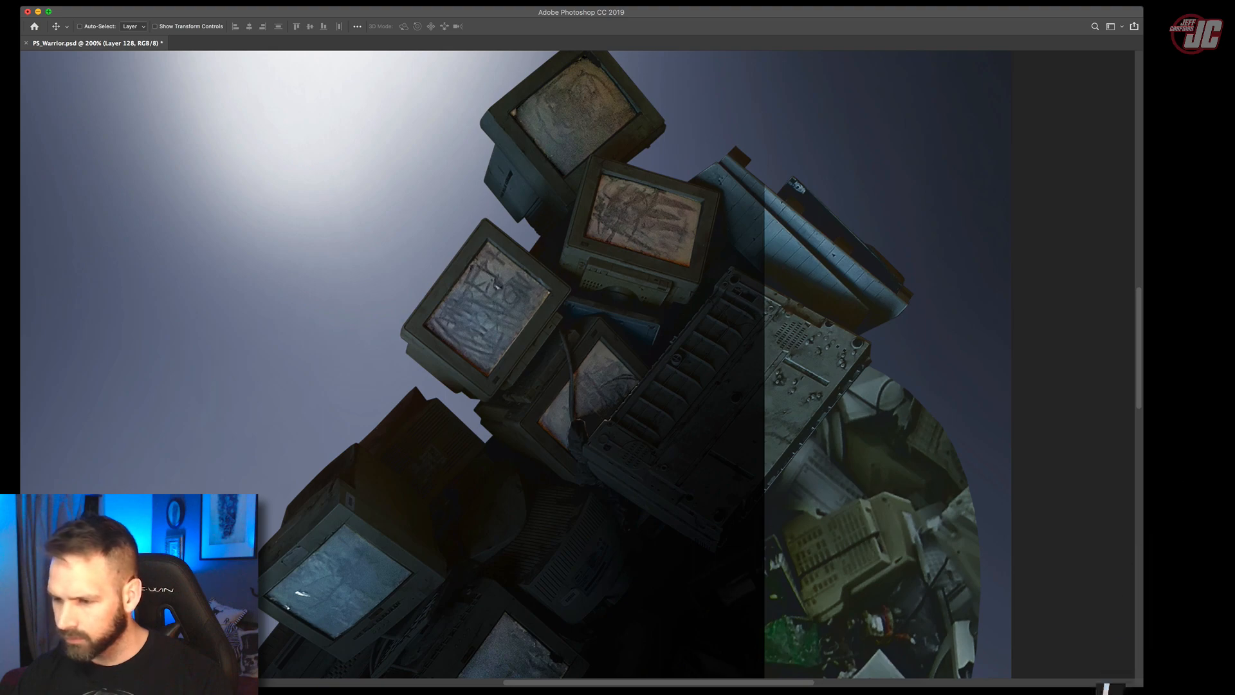
left_click(983, 692)
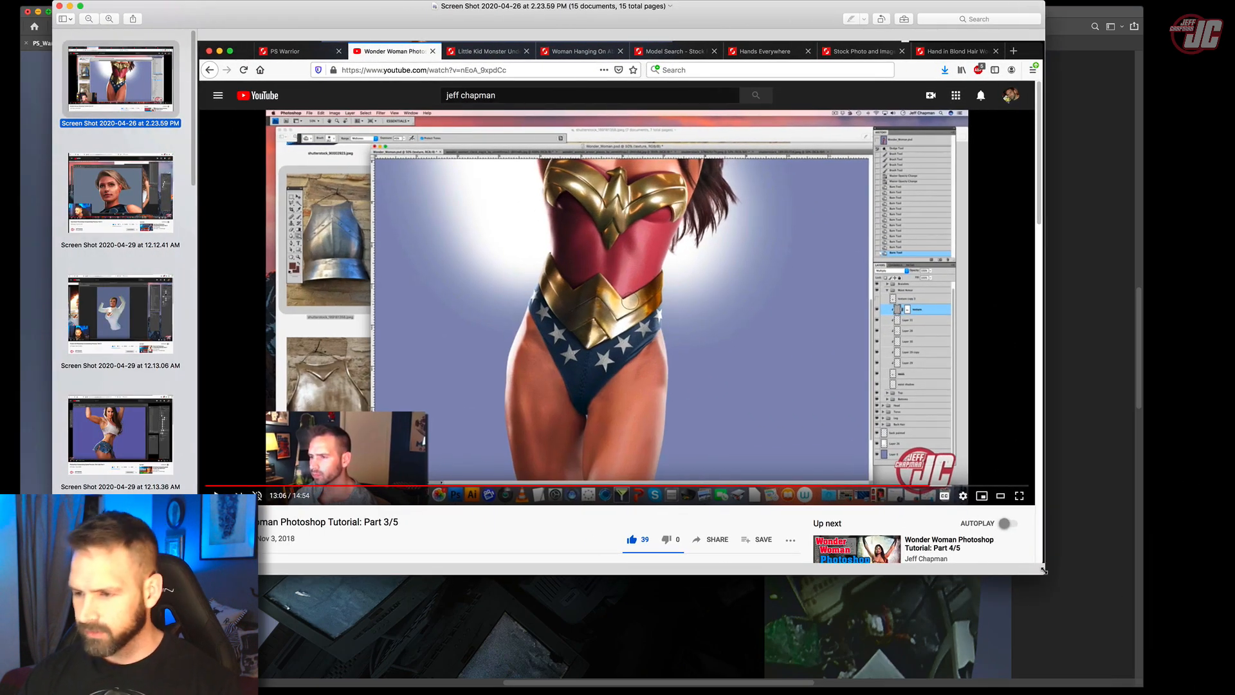
left_click_drag(1043, 570, 1011, 577)
left_click(159, 188)
left_click_drag(193, 155, 193, 543)
left_click(145, 521)
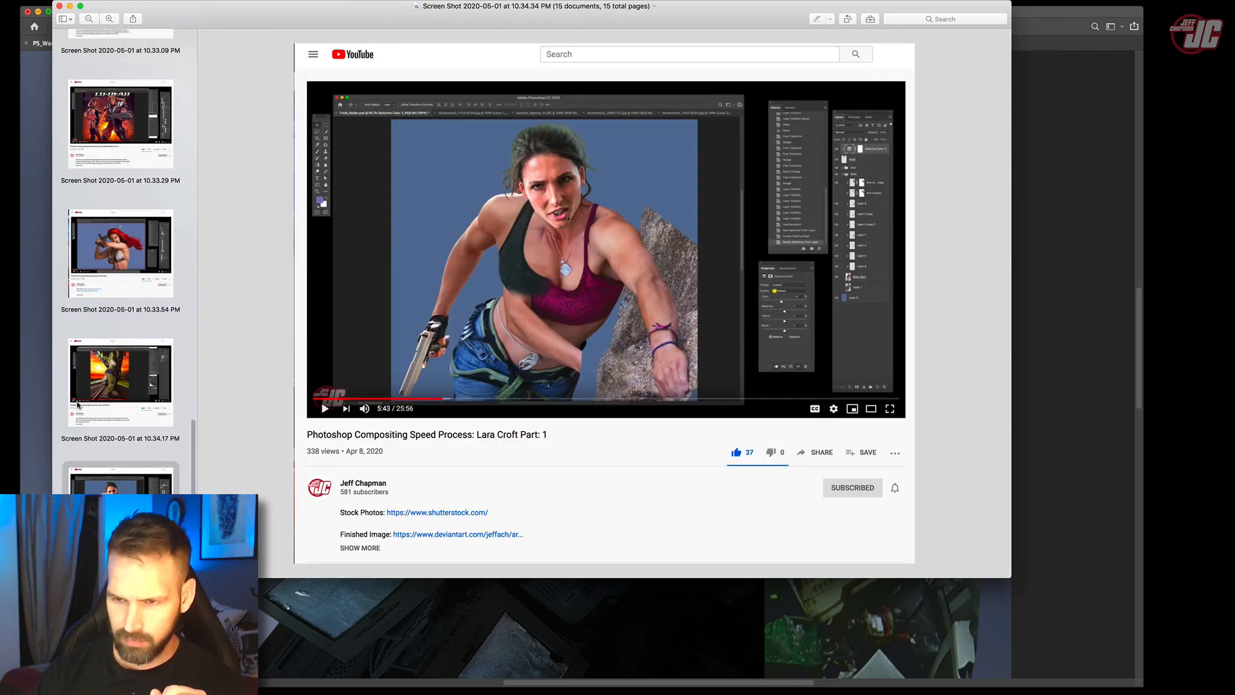
left_click(77, 405)
left_click(148, 258)
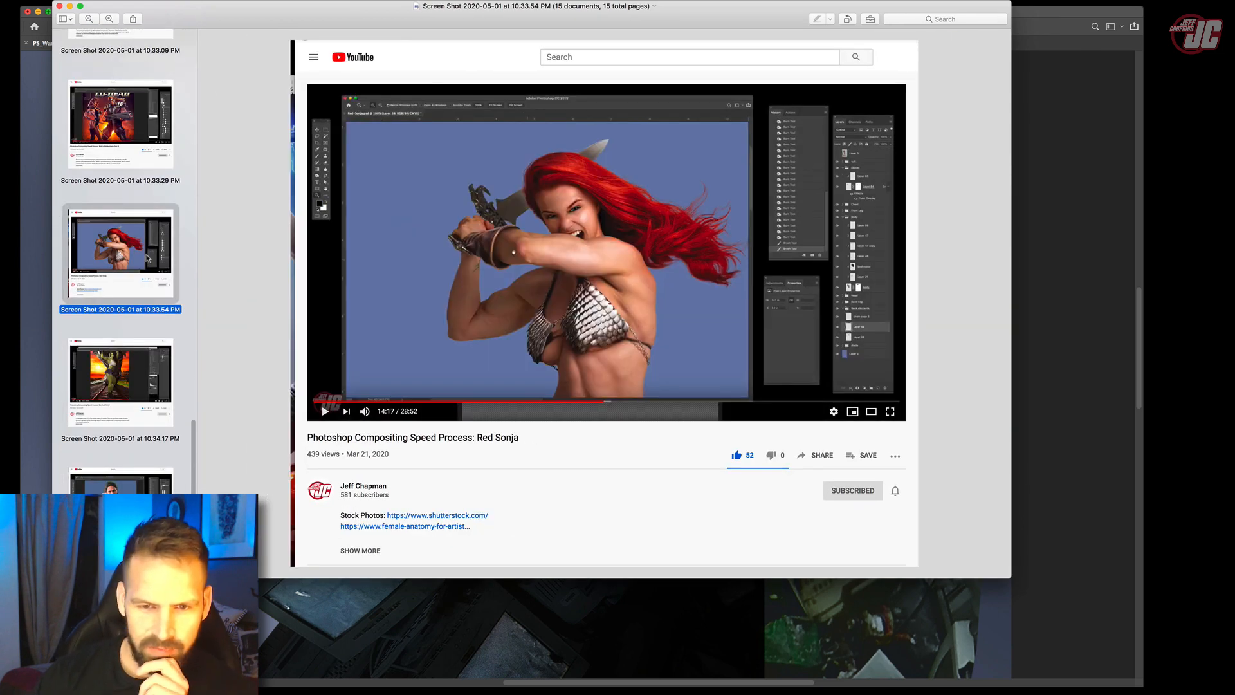
left_click_drag(121, 254, 402, 675)
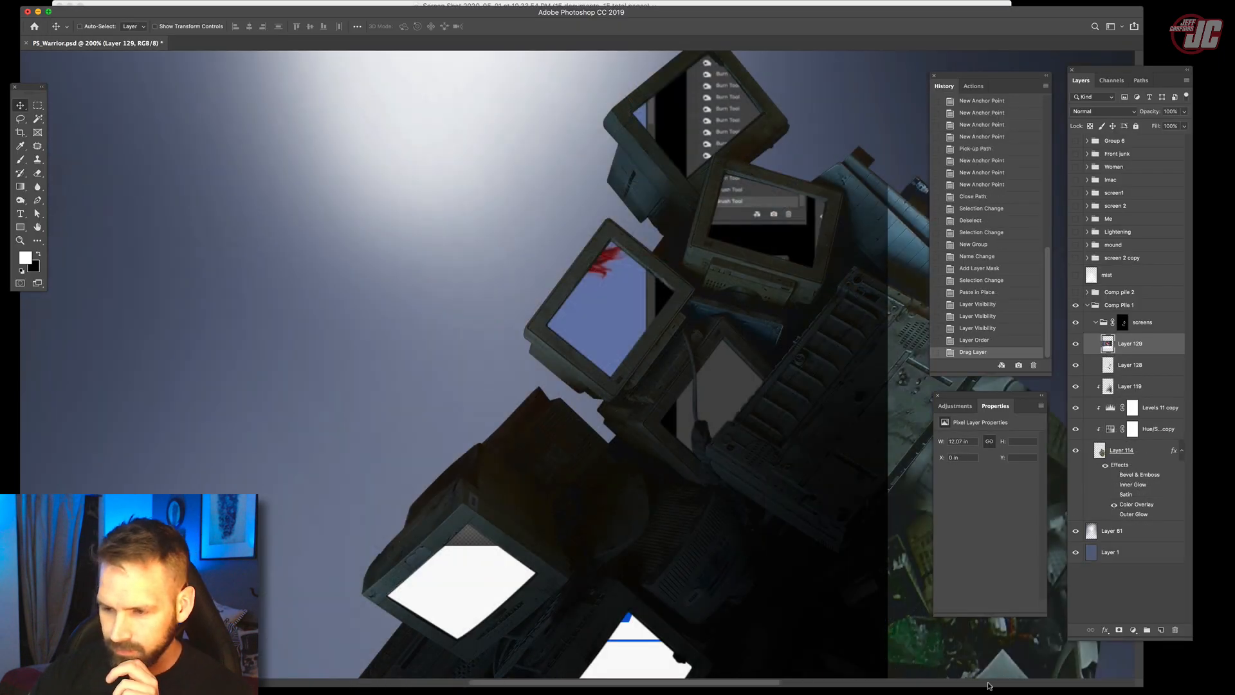
Scale the Red Sonja screenshot to about 10% and rotate it about -38° over the topmost monitor's screen.
left_click_drag(576, 264, 595, 252)
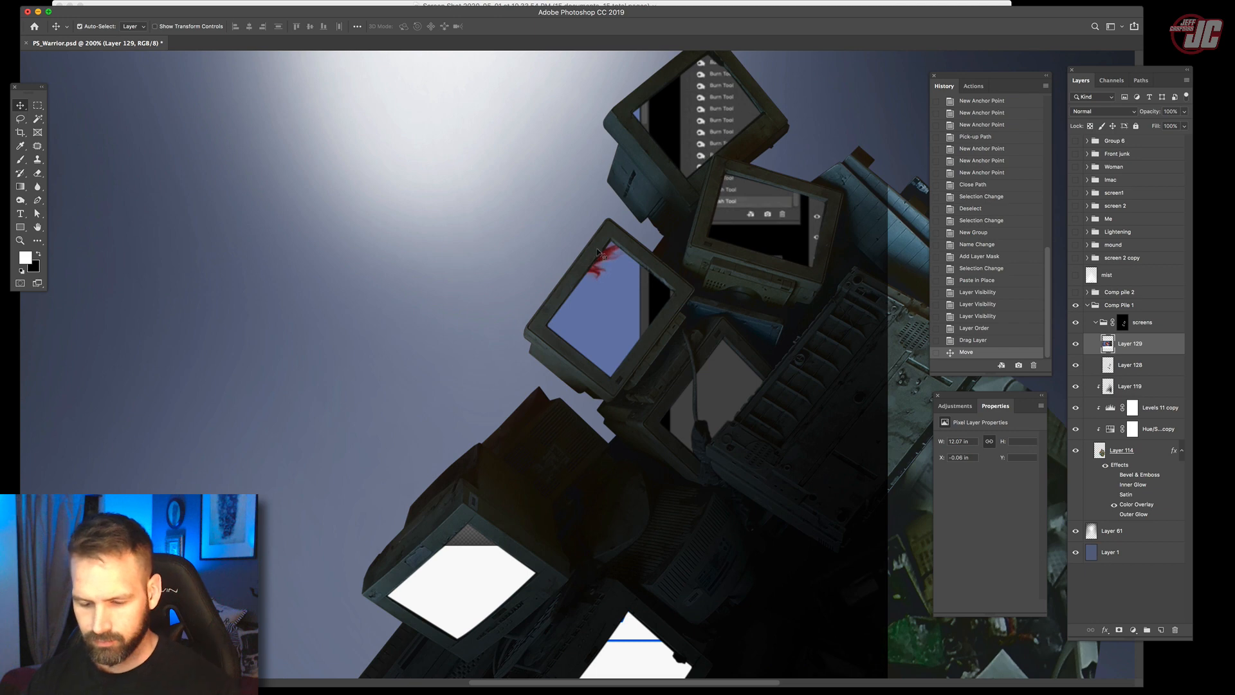
key("super+t")
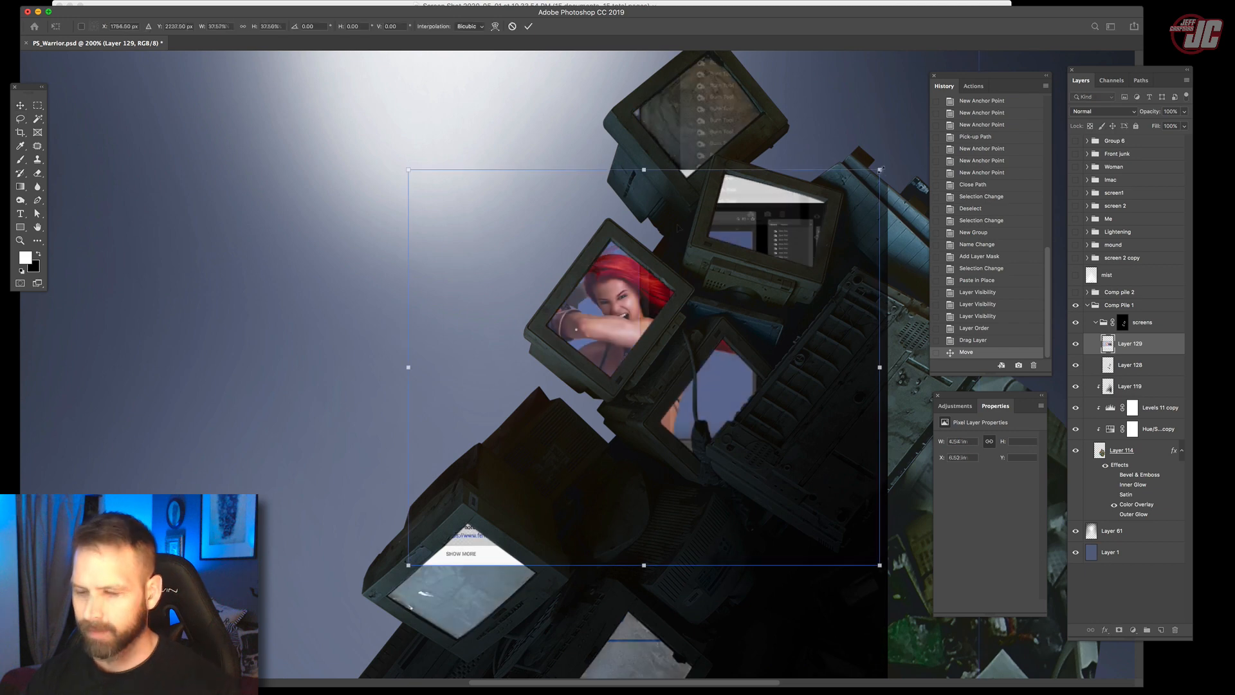
left_click_drag(880, 171, 682, 283)
left_click_drag(663, 352, 748, 119)
left_click_drag(726, 267, 709, 321)
left_click_drag(792, 133, 730, 94)
left_click_drag(712, 195, 678, 169)
left_click_drag(804, 134, 802, 156)
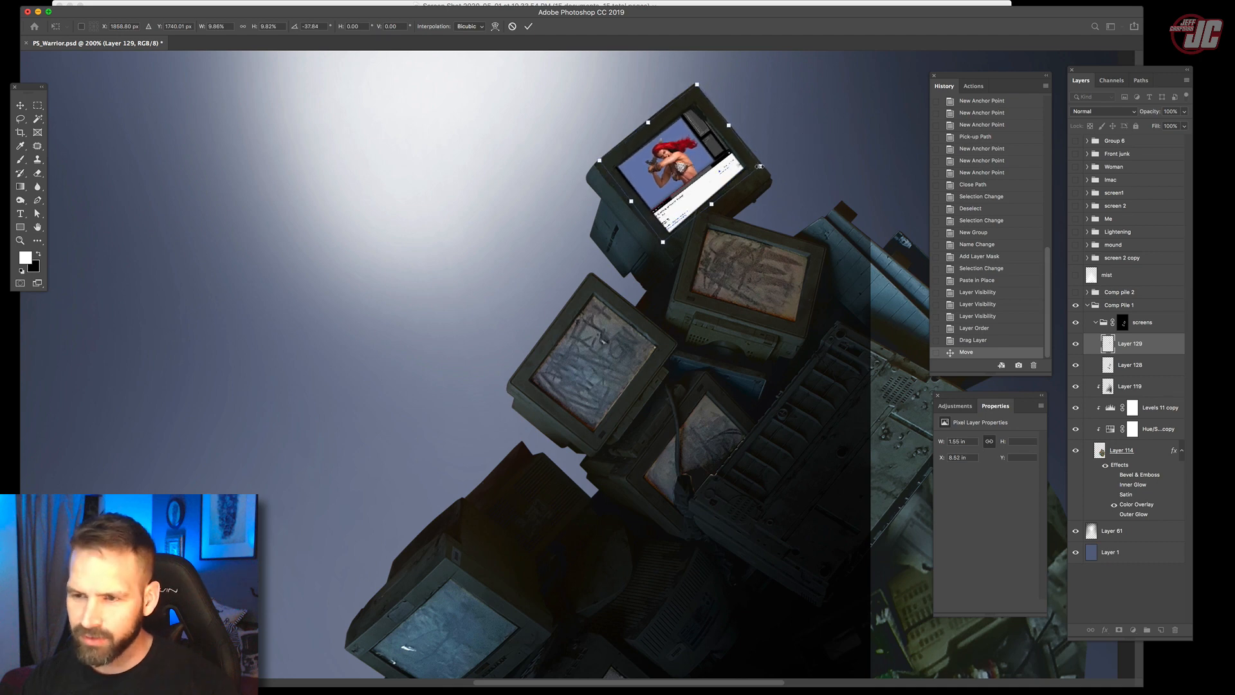
Shrink the Red Sonja screenshot to about 9%, align its corners with the topmost monitor's screen, and apply the transform.
left_click_drag(760, 166, 749, 165)
left_click_drag(685, 192, 693, 194)
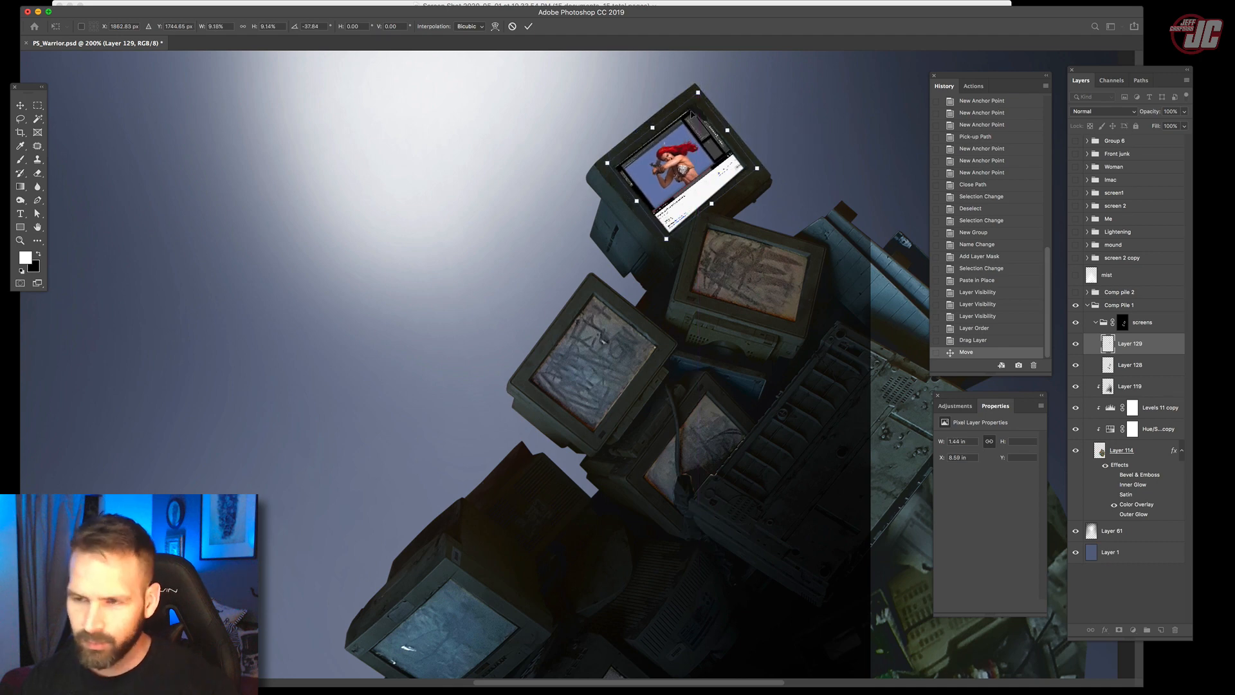
left_click_drag(700, 95, 700, 101)
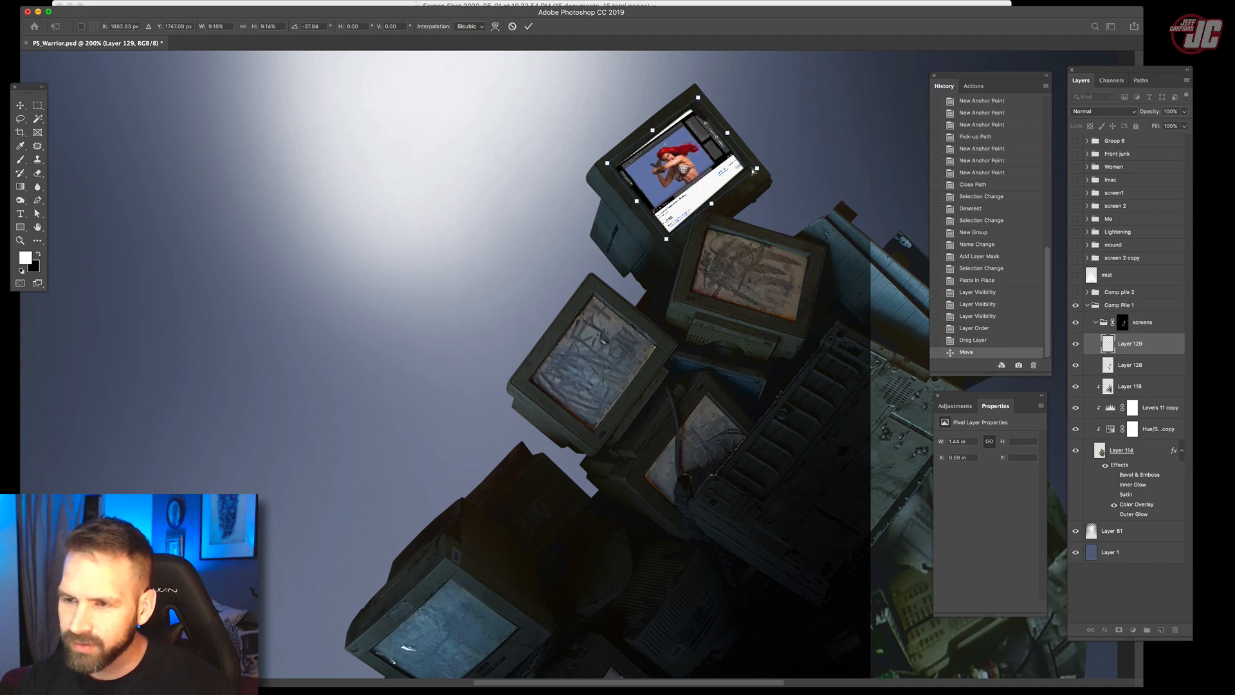
left_click_drag(753, 171, 754, 170)
key("Return")
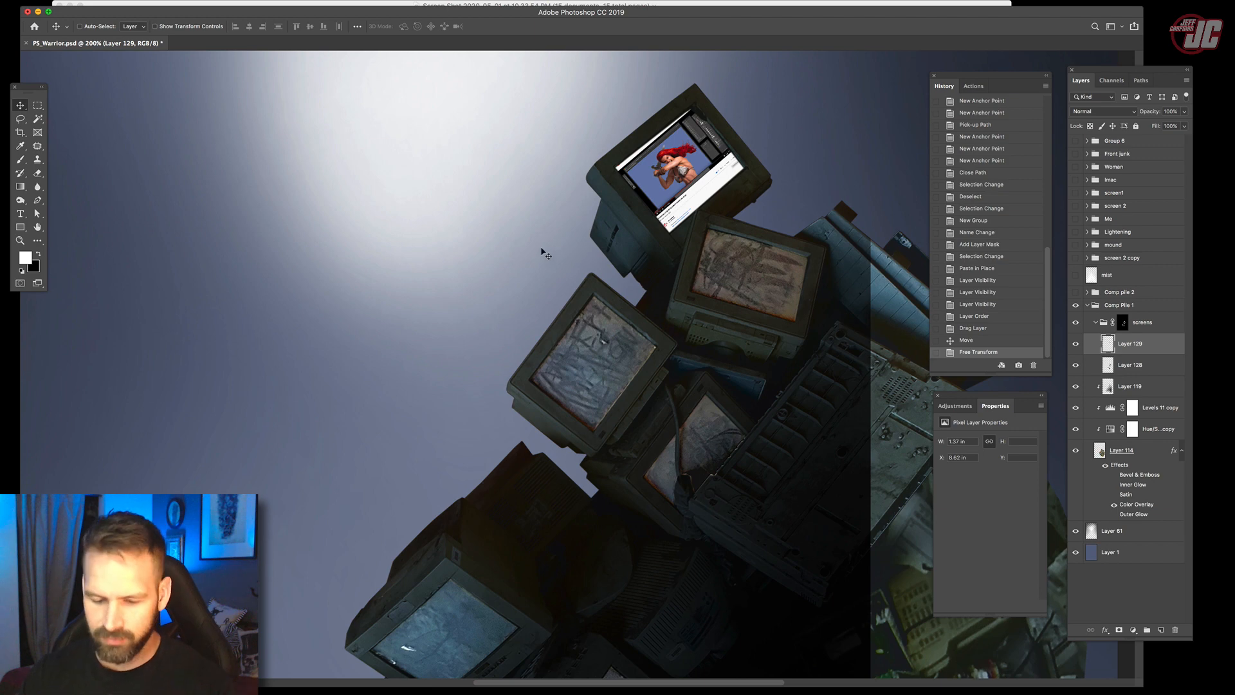
Transform the Red Sonja screenshot again, slightly adjusting its upper corners to fit the topmost monitor's screen.
key("super+t")
left_click_drag(753, 98, 750, 100)
left_click_drag(614, 97, 615, 98)
key("Return")
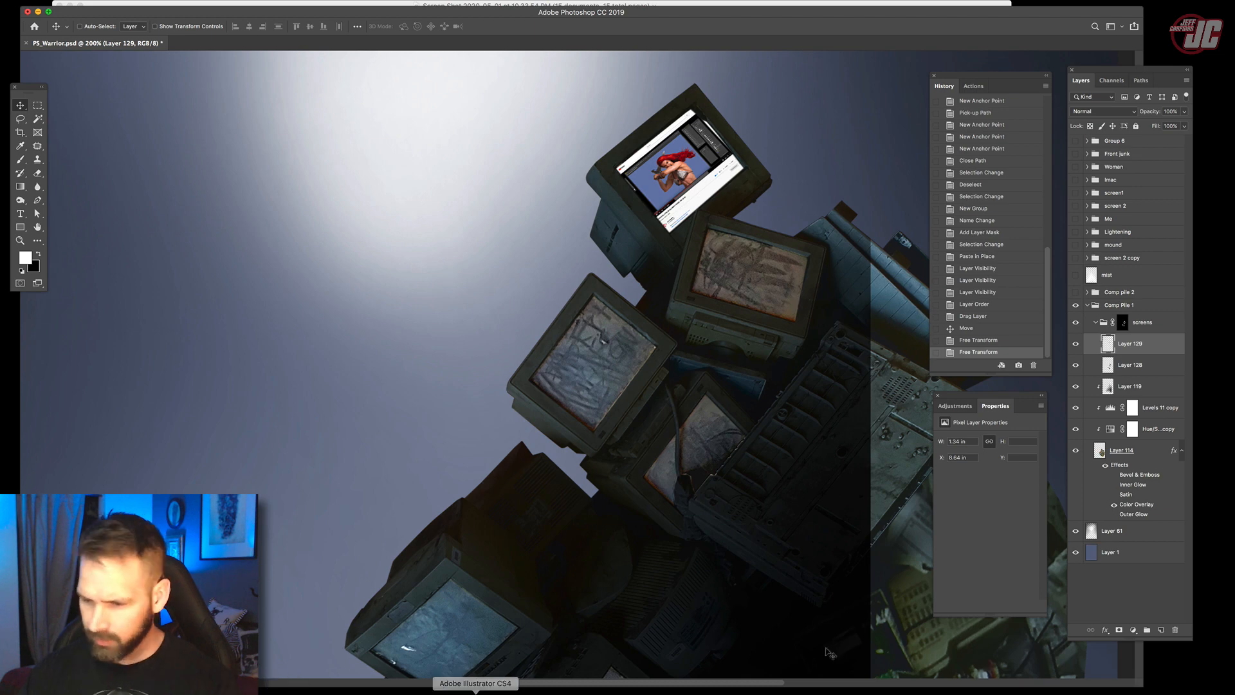
Switch to Preview and bring the She Hulk Part:2 screenshot (10.34.17 PM) into the PS_Warrior document in Photoshop.
left_click(824, 693)
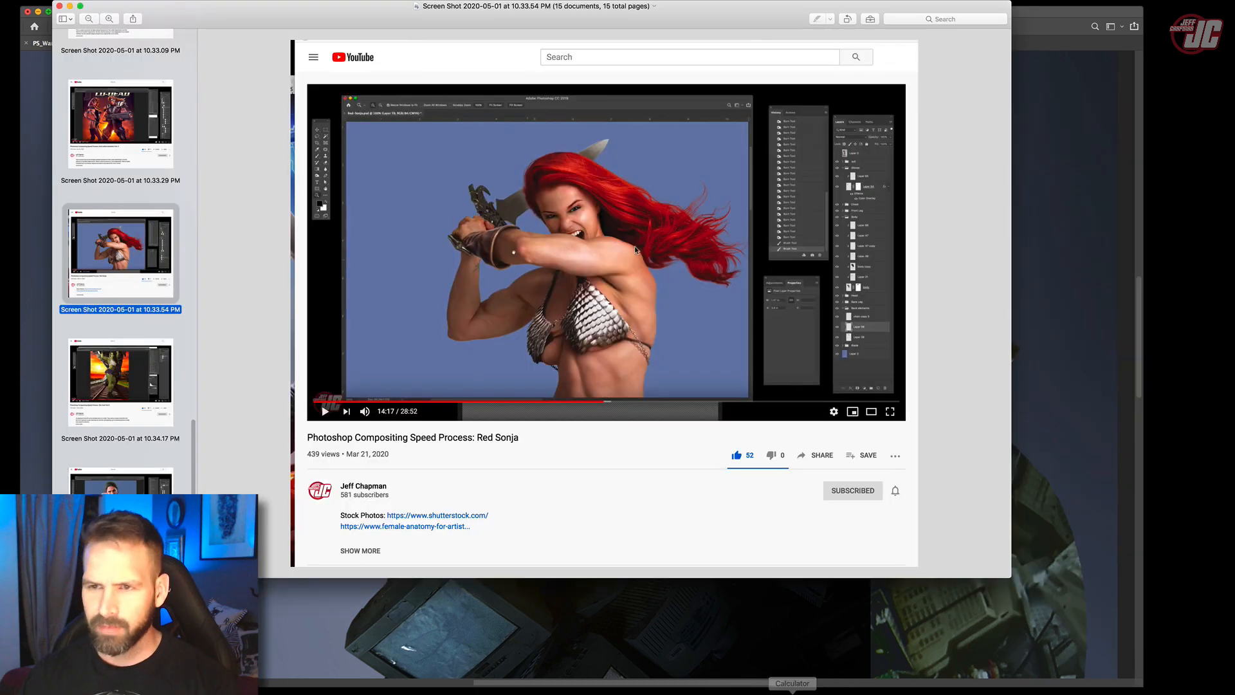
left_click_drag(541, 6, 816, 11)
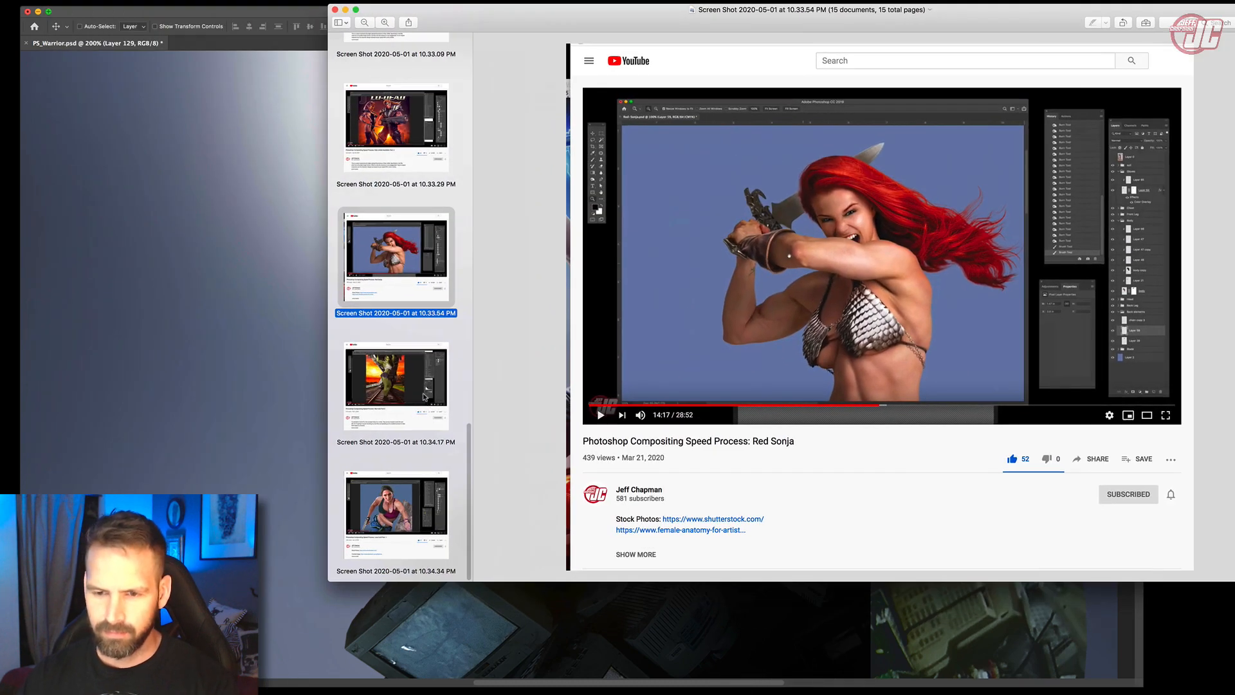
left_click(424, 397)
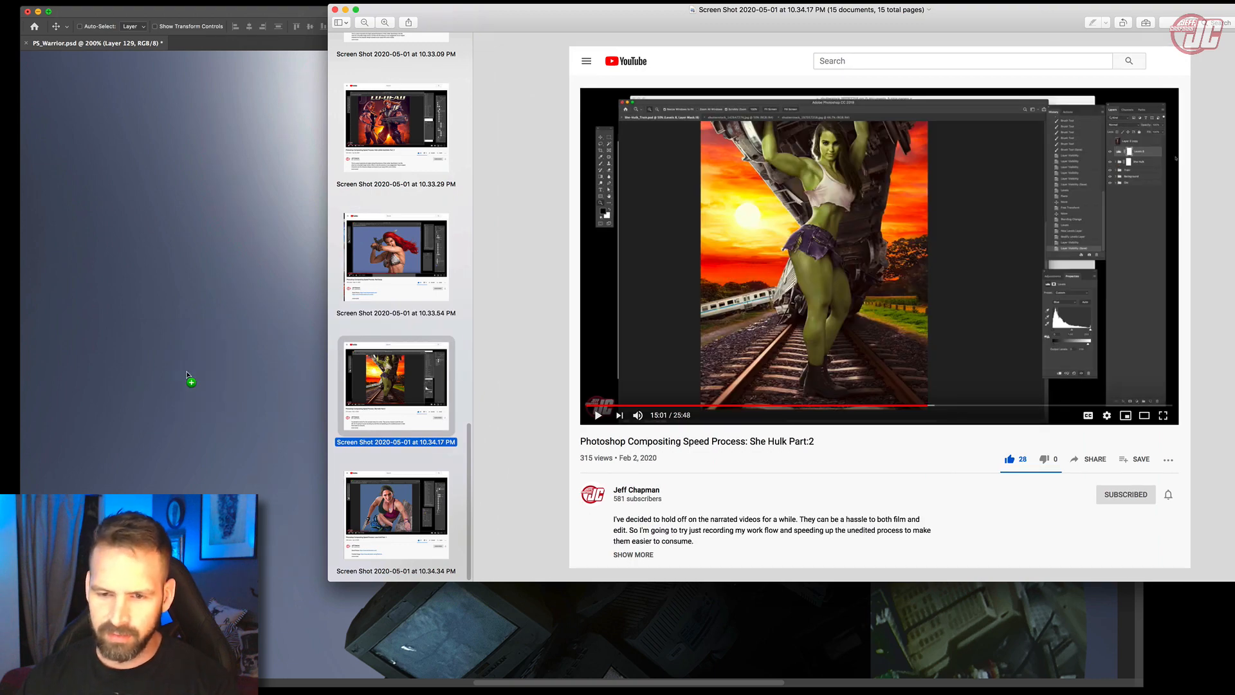
left_click_drag(186, 376, 193, 380)
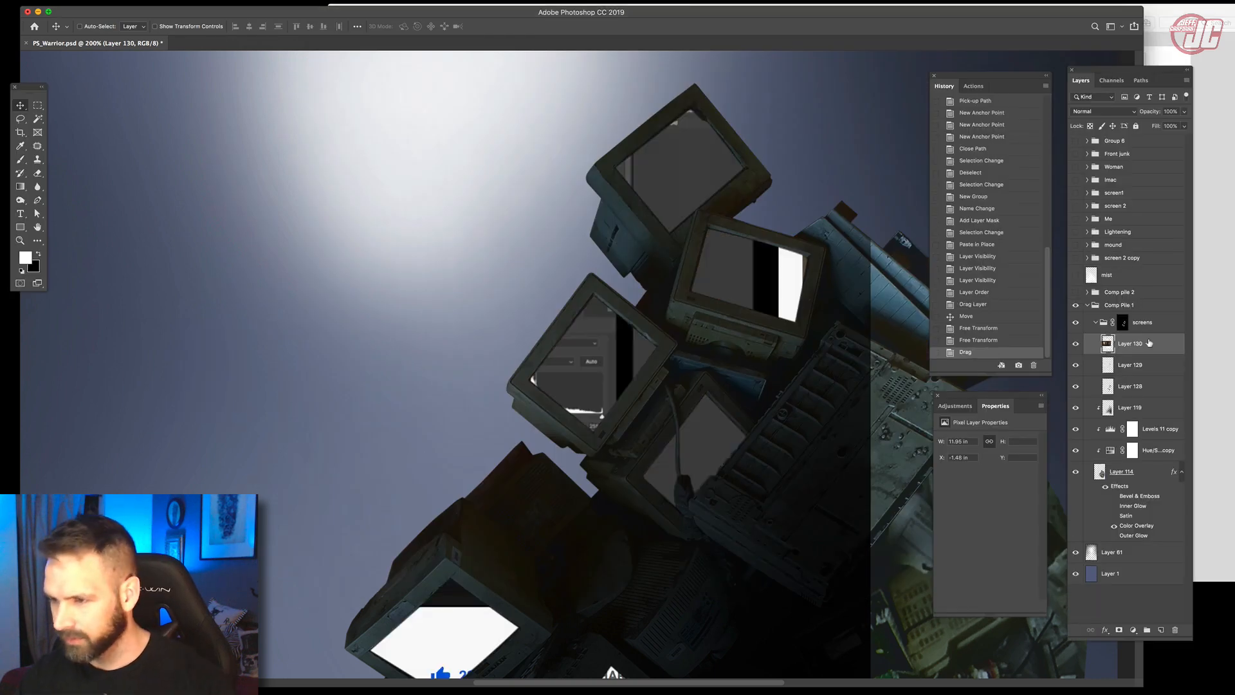
Scale the She Hulk screenshot down and tilt it to fit the screen of the monitor directly below the topmost one.
key("super+t")
left_click_drag(696, 258, 694, 363)
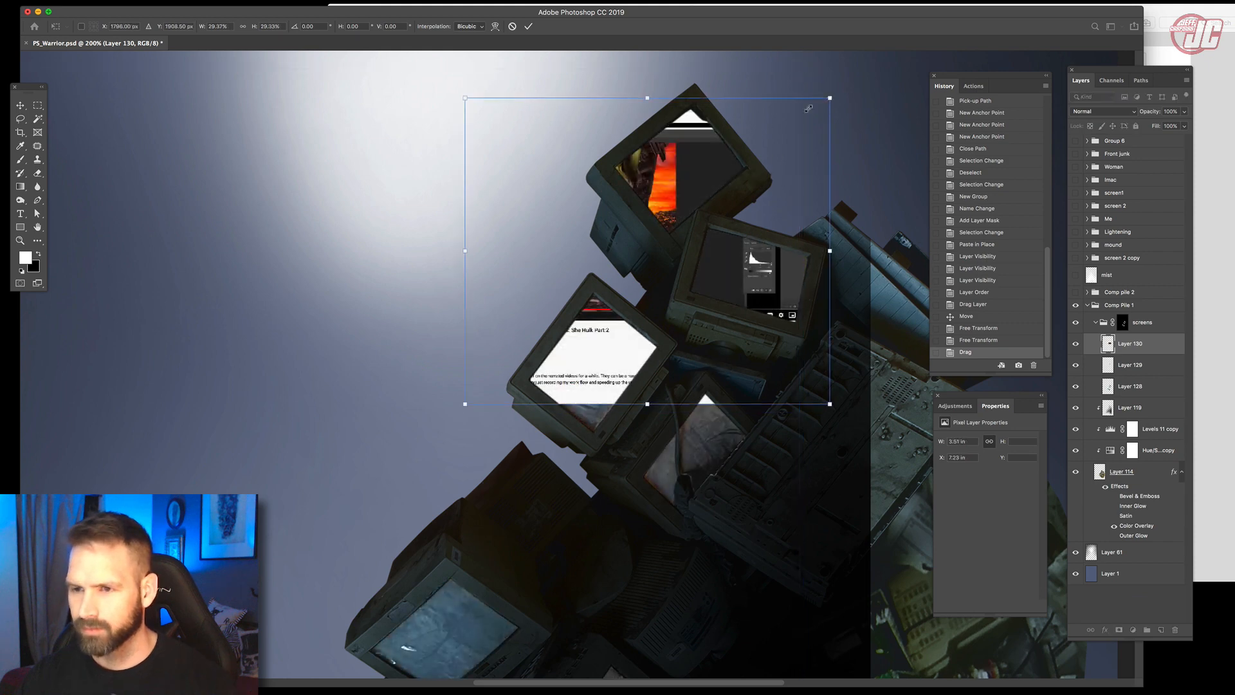
left_click_drag(809, 109, 783, 257)
key("Return")
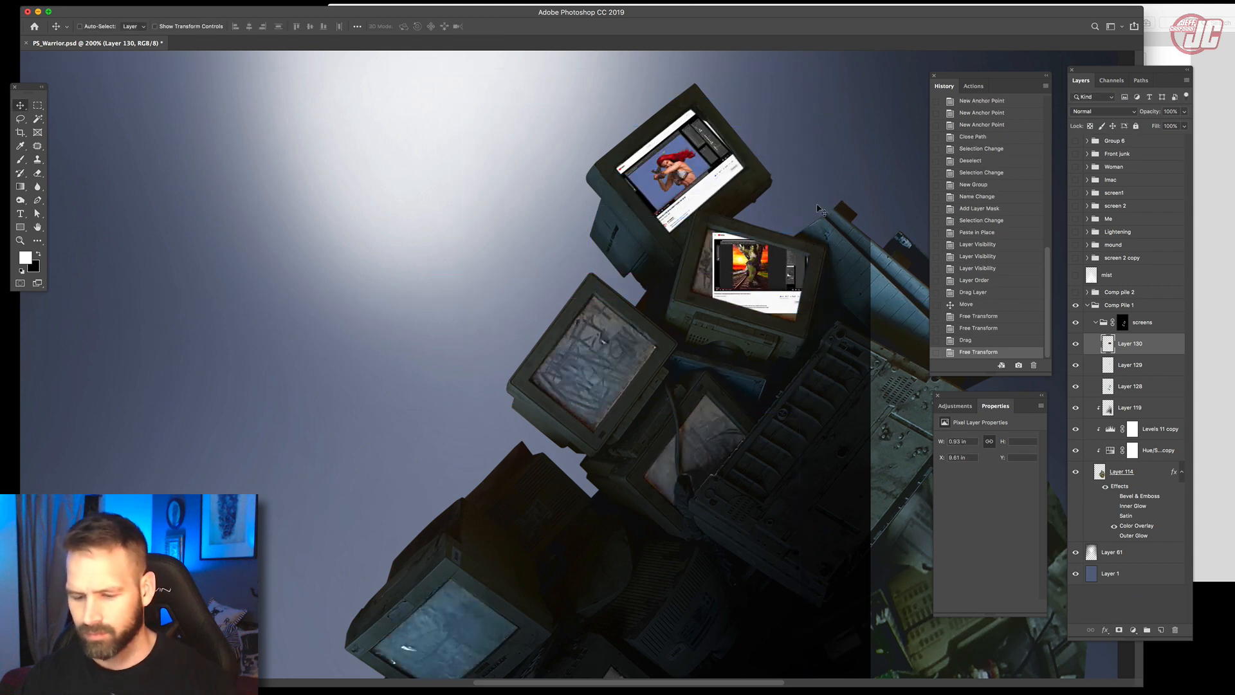
key("super+t")
left_click_drag(739, 201, 772, 190)
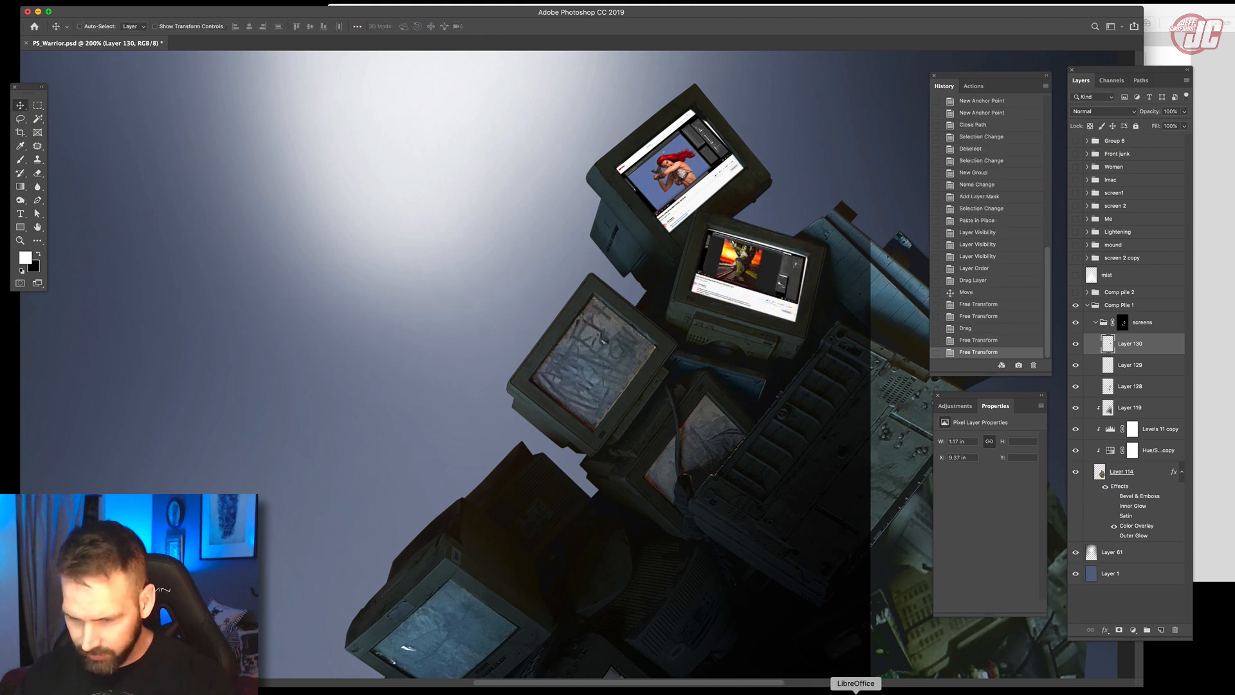
Bring the Wonder Woman Part 5/5 screenshot (10.31.54 PM) from Preview into PS_Warrior and scale it down over the blank monitor on the pile's upper-left edge.
left_click(823, 693)
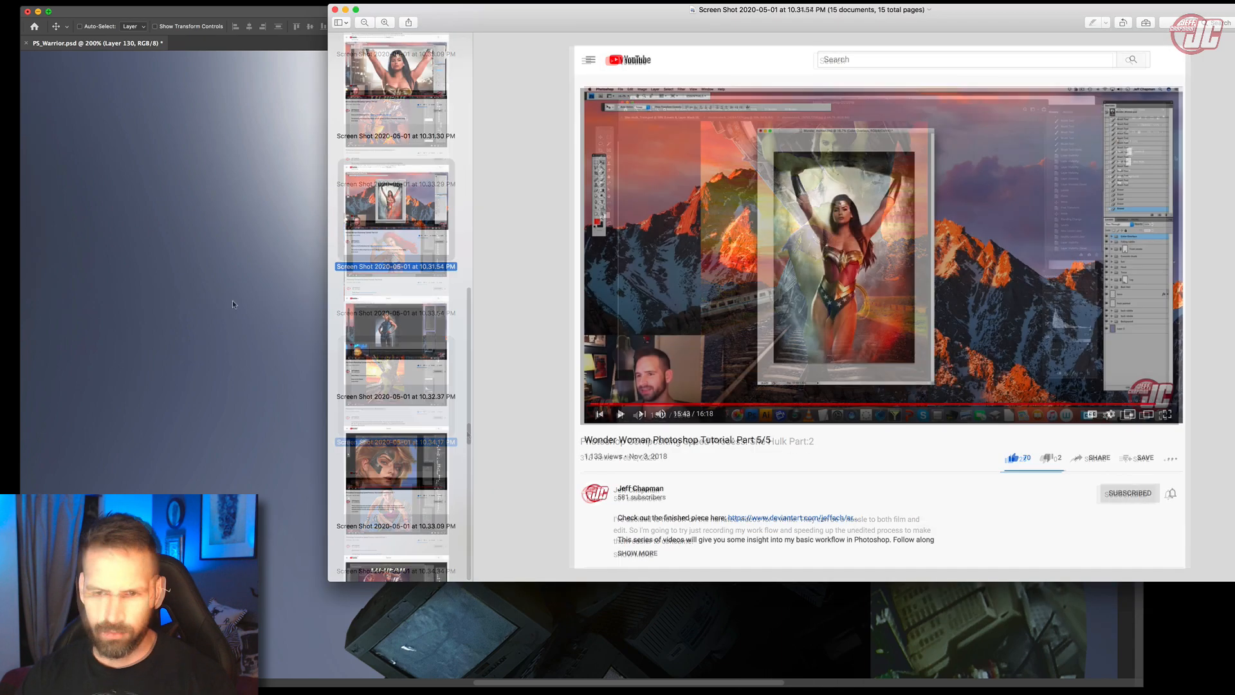
left_click_drag(371, 228, 218, 273)
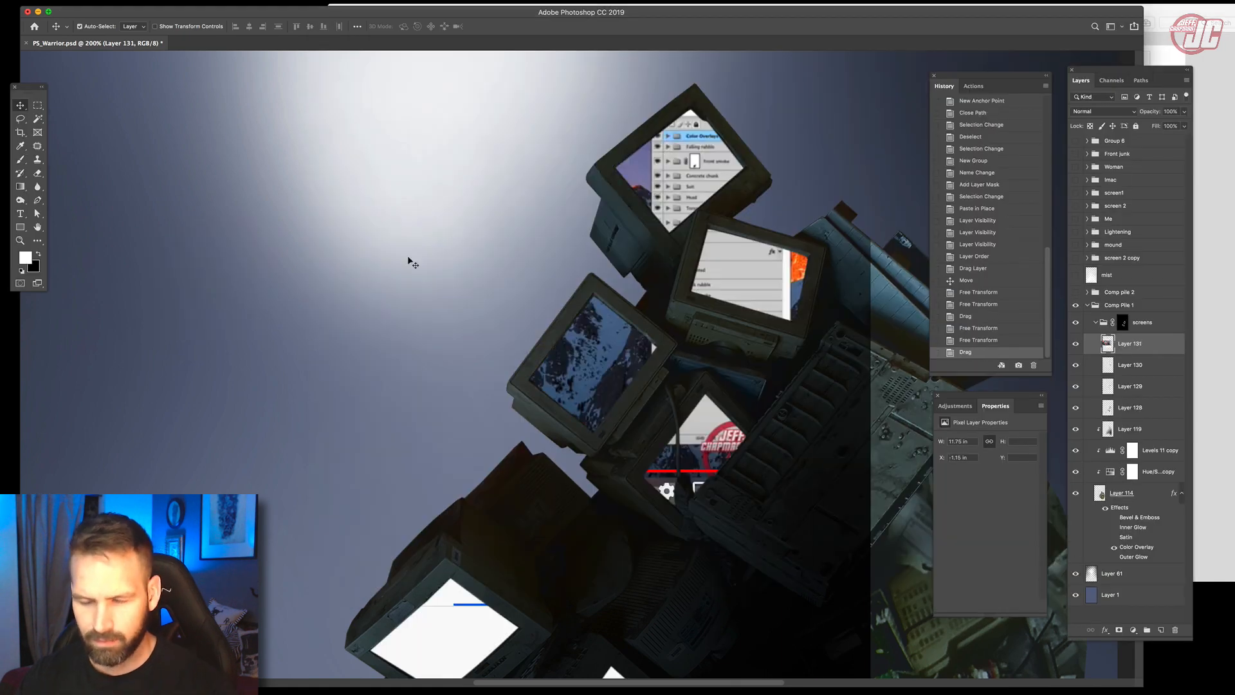
left_click_drag(825, 163, 637, 246)
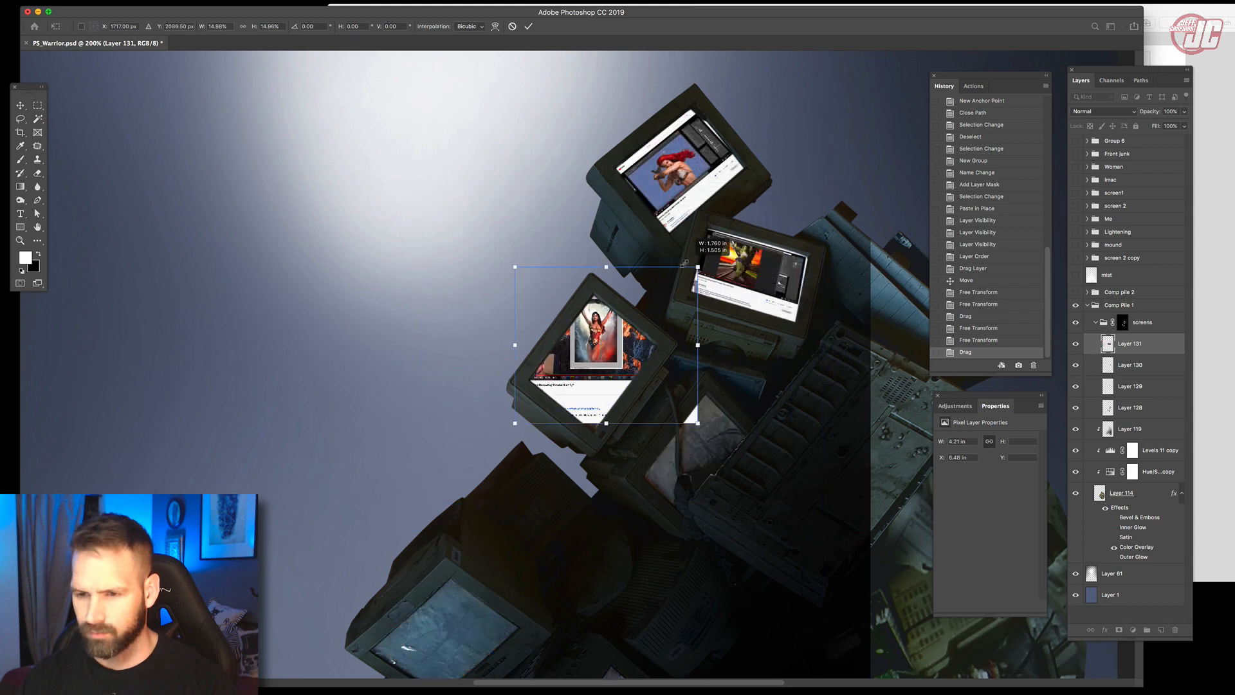
key("Return")
Rotate the Wonder Woman Part 5/5 screenshot about -51°, shrink it to about 92%, and align its corners with the monitor's screen.
key("ctrl+t")
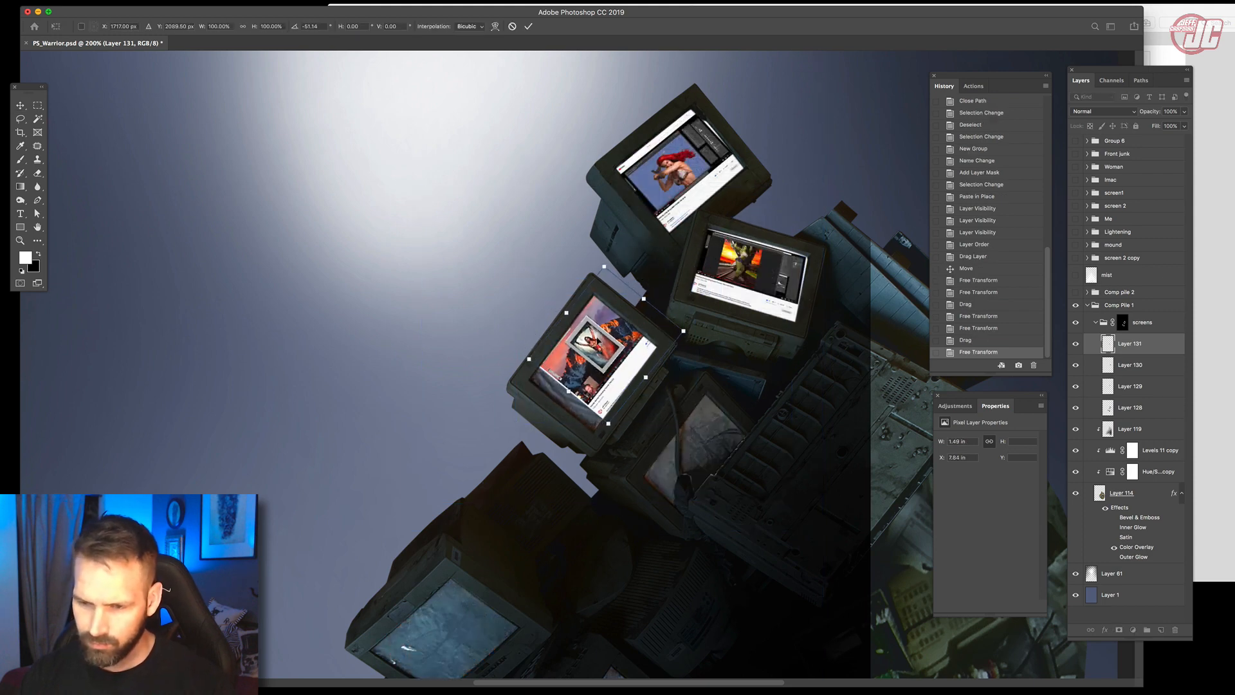
left_click_drag(599, 341, 582, 351)
left_click_drag(588, 276, 590, 289)
left_click_drag(661, 348, 656, 345)
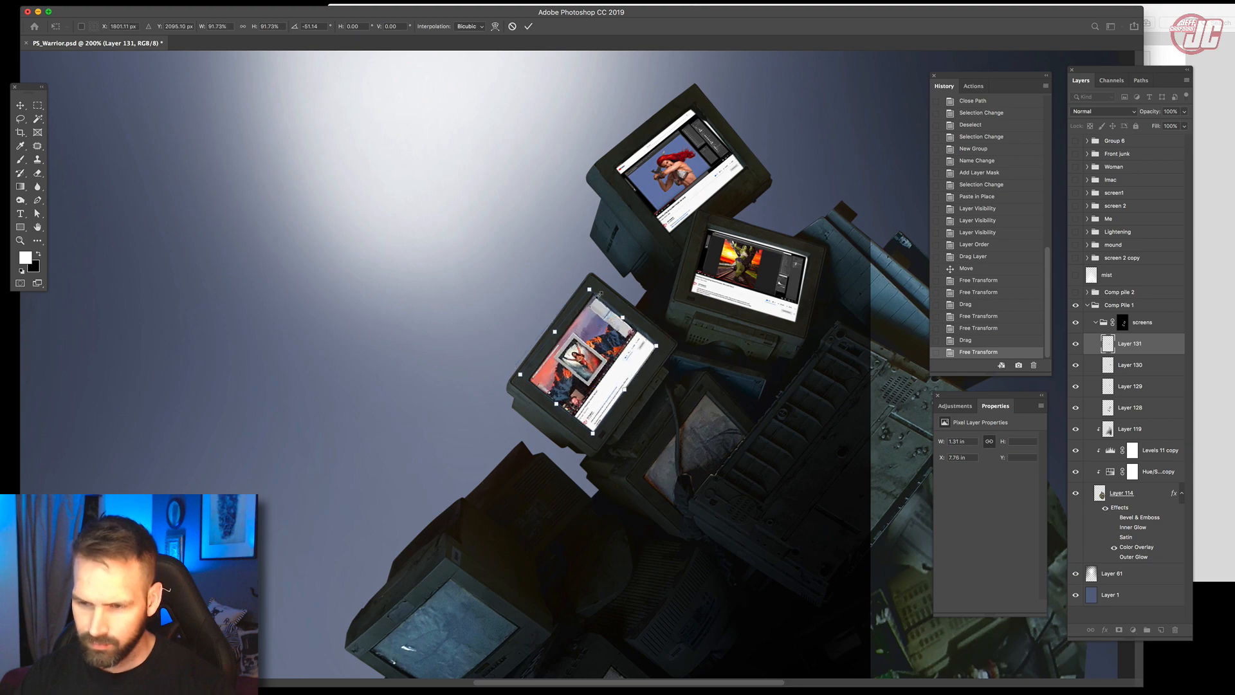
left_click_drag(590, 291, 591, 293)
left_click_drag(520, 375, 522, 380)
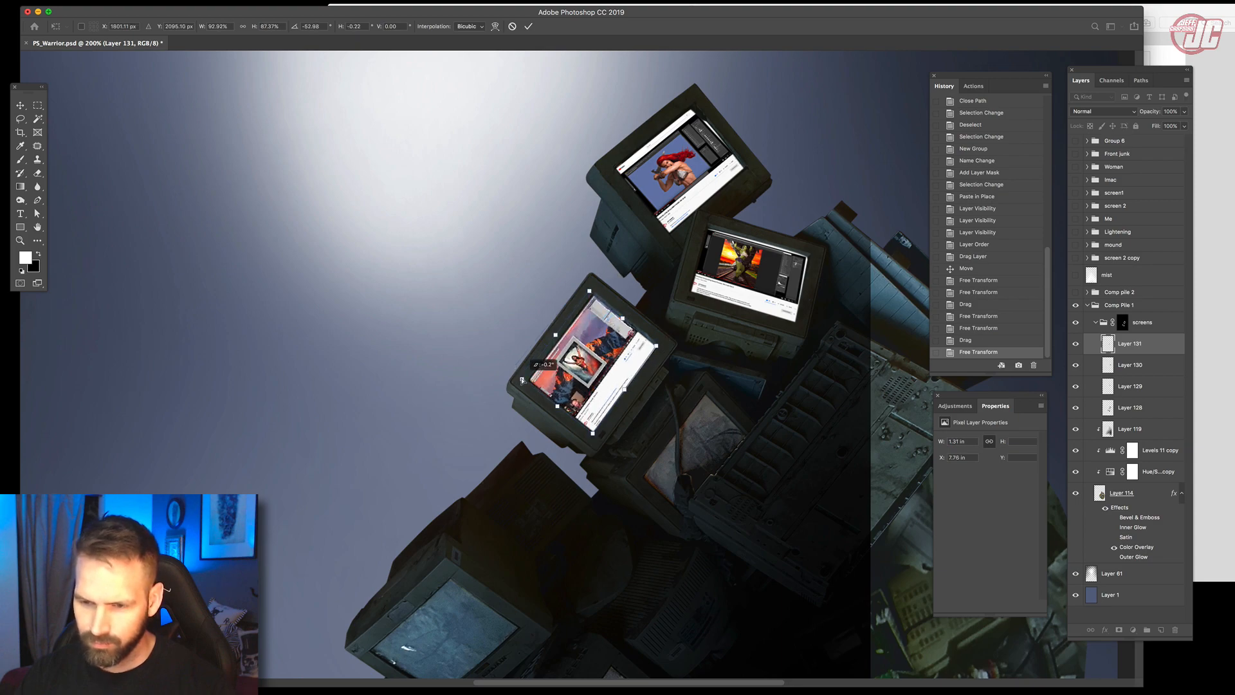
left_click_drag(594, 436, 595, 440)
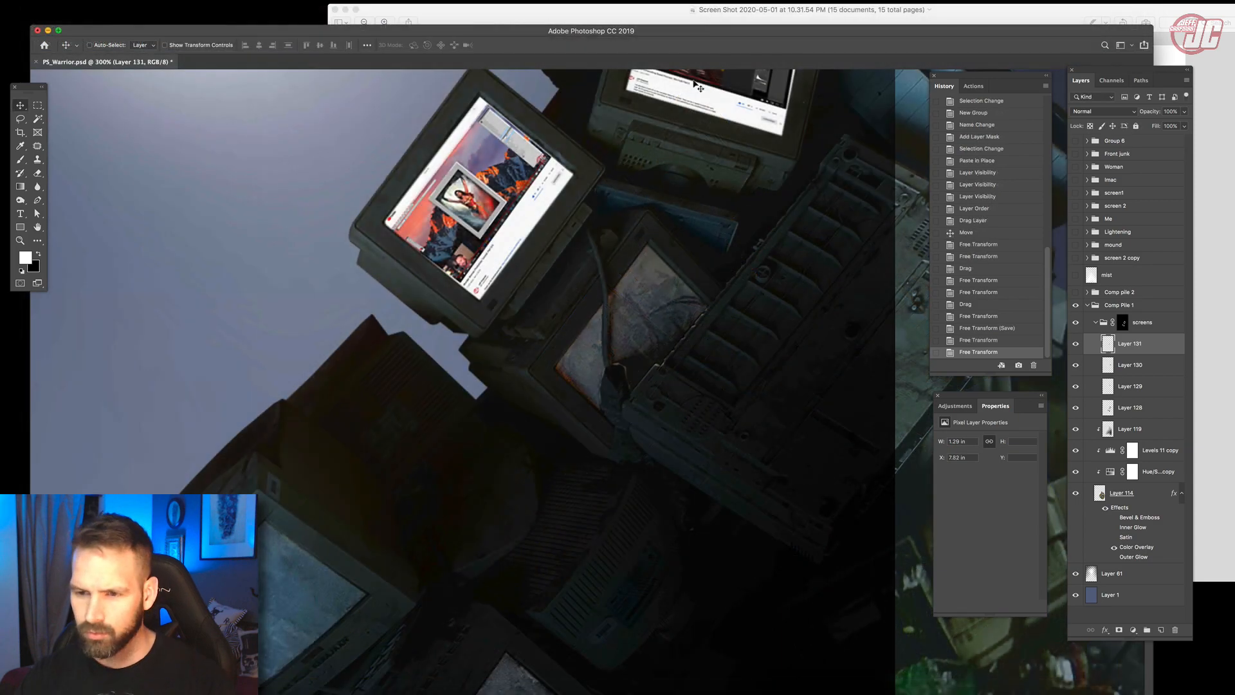
Bring the Wonder Woman screenshot from 10.30.12 PM into PS_Warrior and transform it to fit the lower-left monitor's screen.
left_click(706, 18)
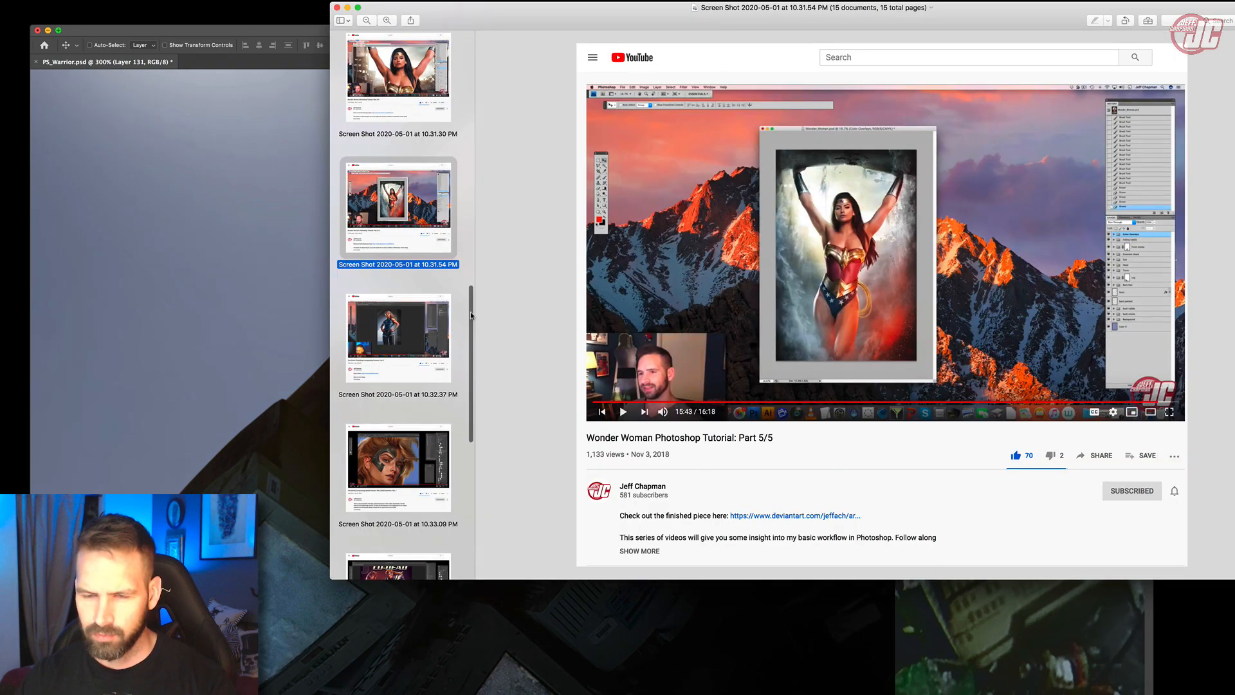
left_click_drag(471, 316, 471, 185)
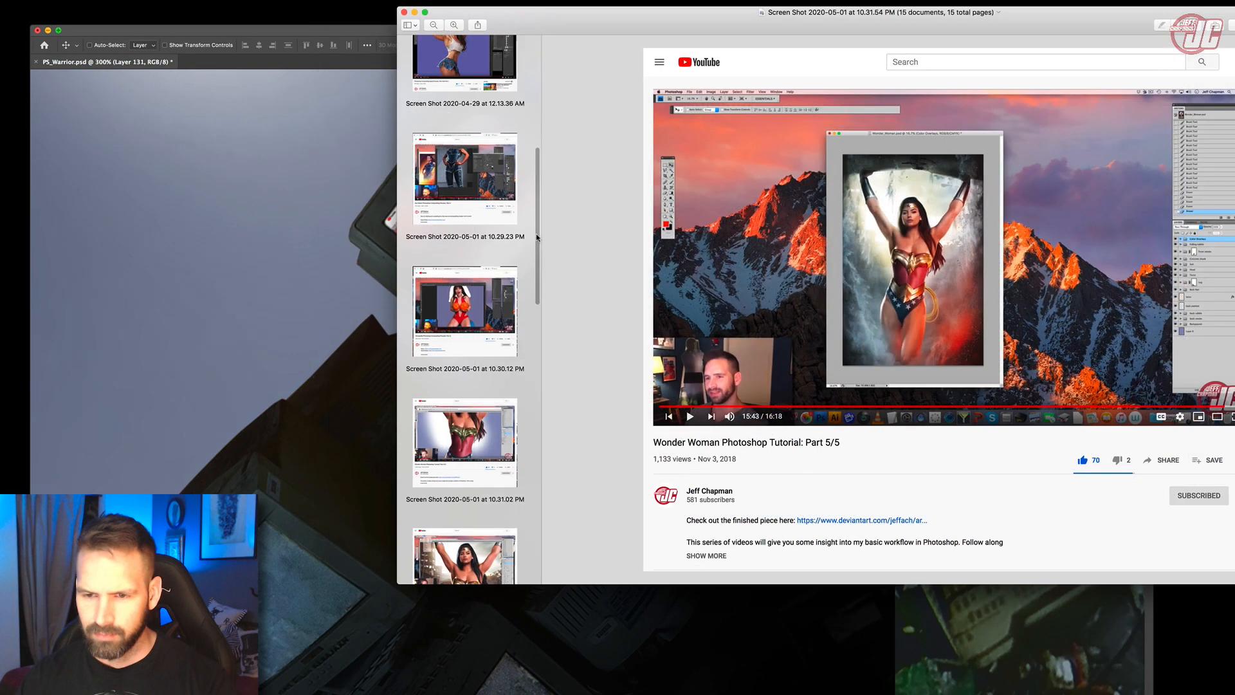
left_click(465, 309)
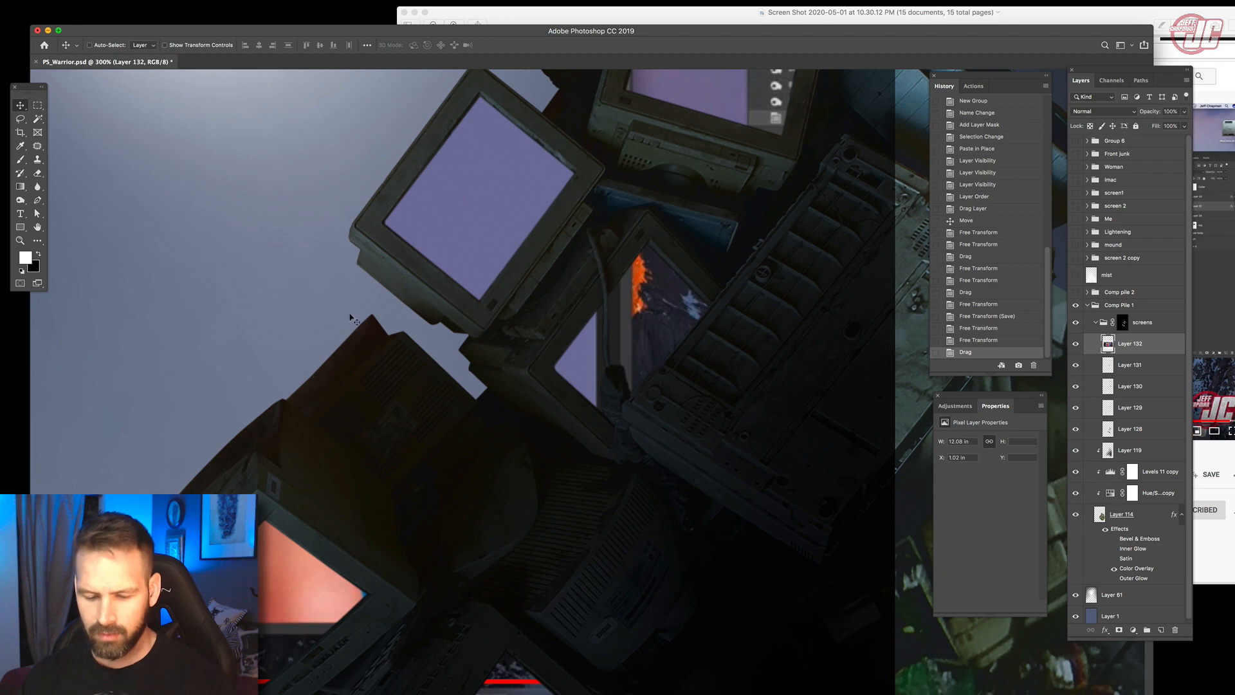
key("super+t")
left_click_drag(612, 182, 590, 266)
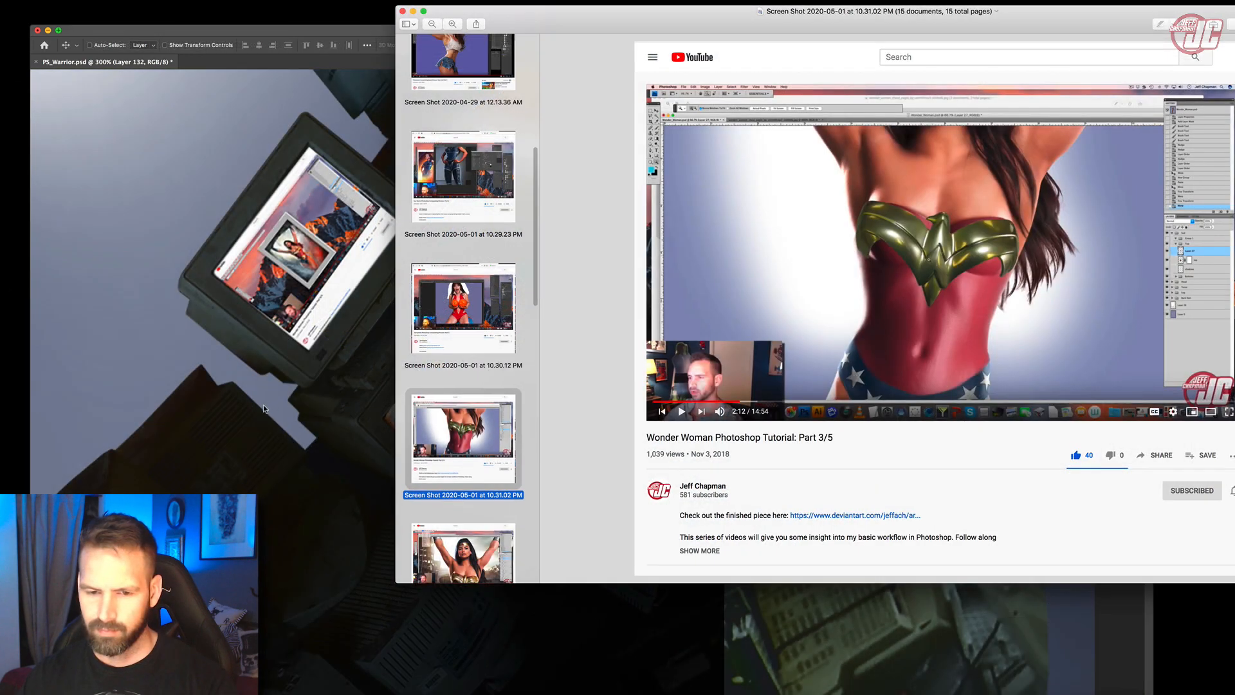
Bring the Wonder Woman Part 3/5 screenshot (10.31.02 PM) into PS_Warrior and fit it to the partly covered middle monitor's screen.
left_click_drag(432, 417, 358, 412)
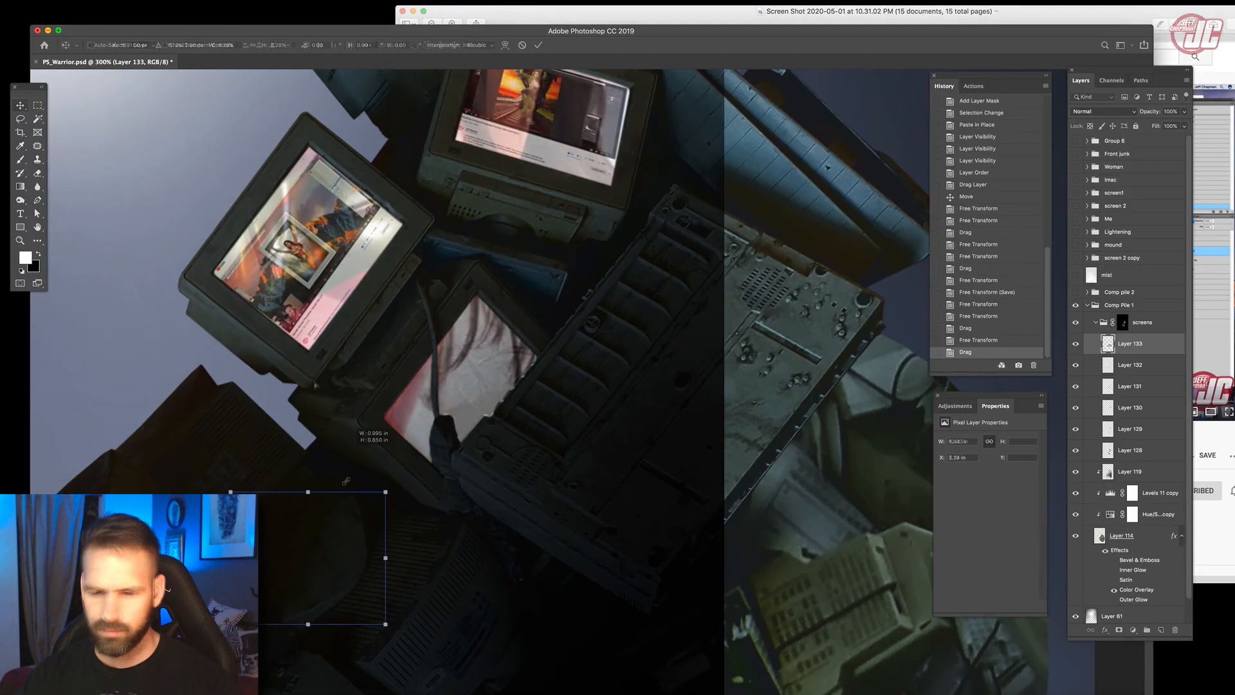
left_click_drag(361, 428, 478, 356)
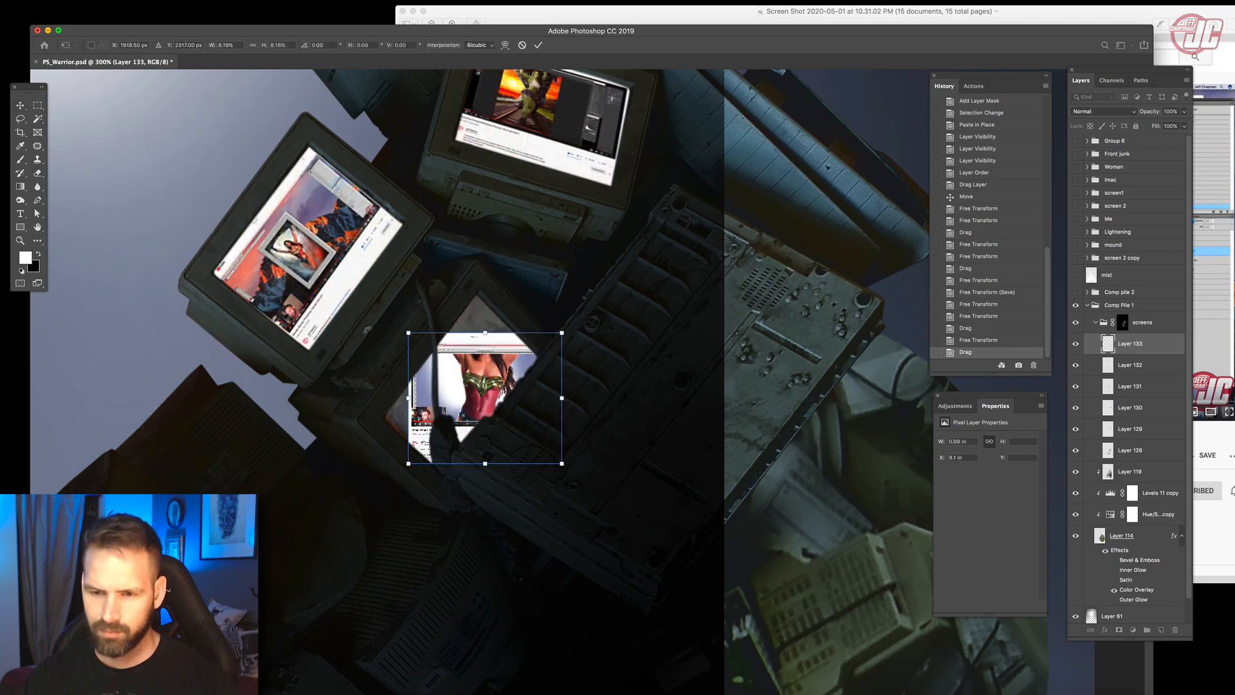
left_click_drag(366, 334, 591, 348)
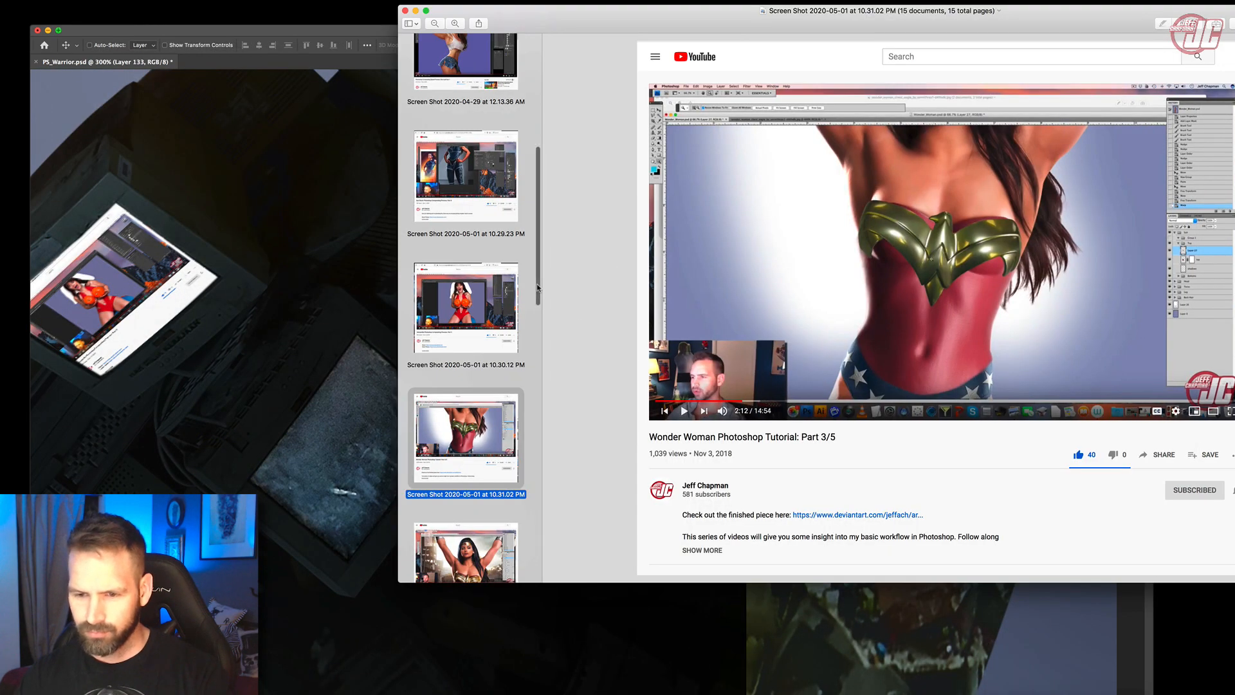
Bring the 10.33.09 PM portrait screenshot from Preview into PS_Warrior and scale it to about 7% over the bottom monitor's screen.
scroll(538, 288, "down", 10)
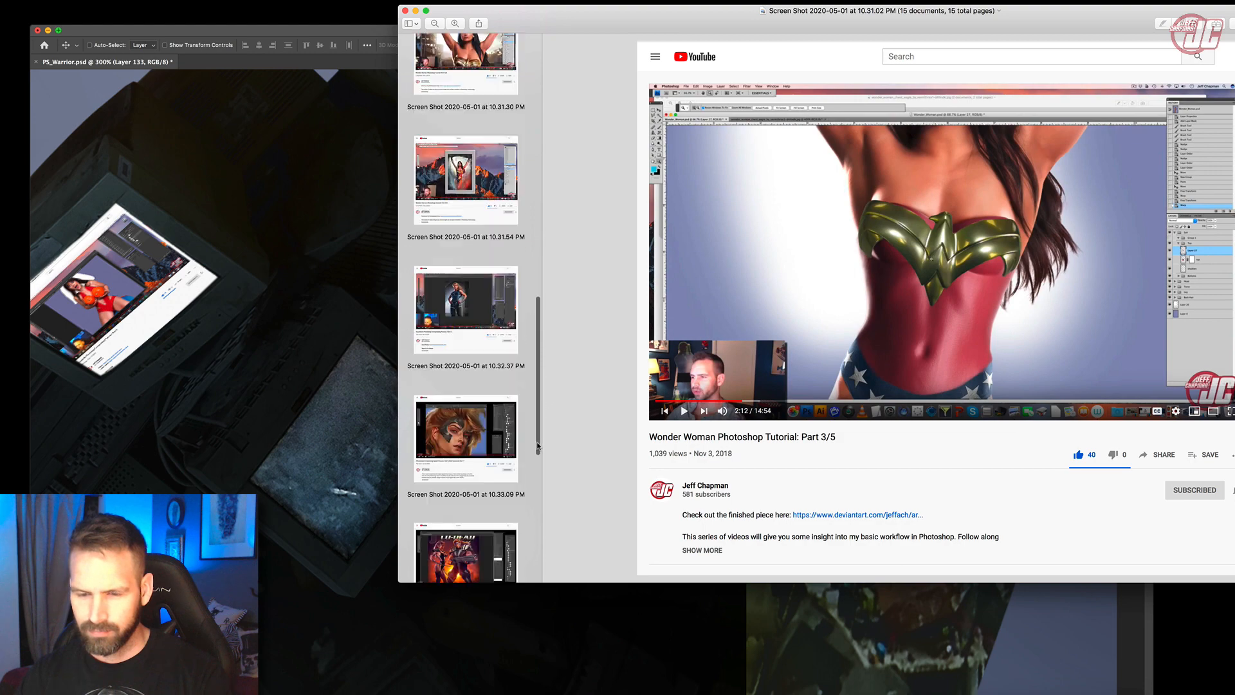
left_click(470, 311)
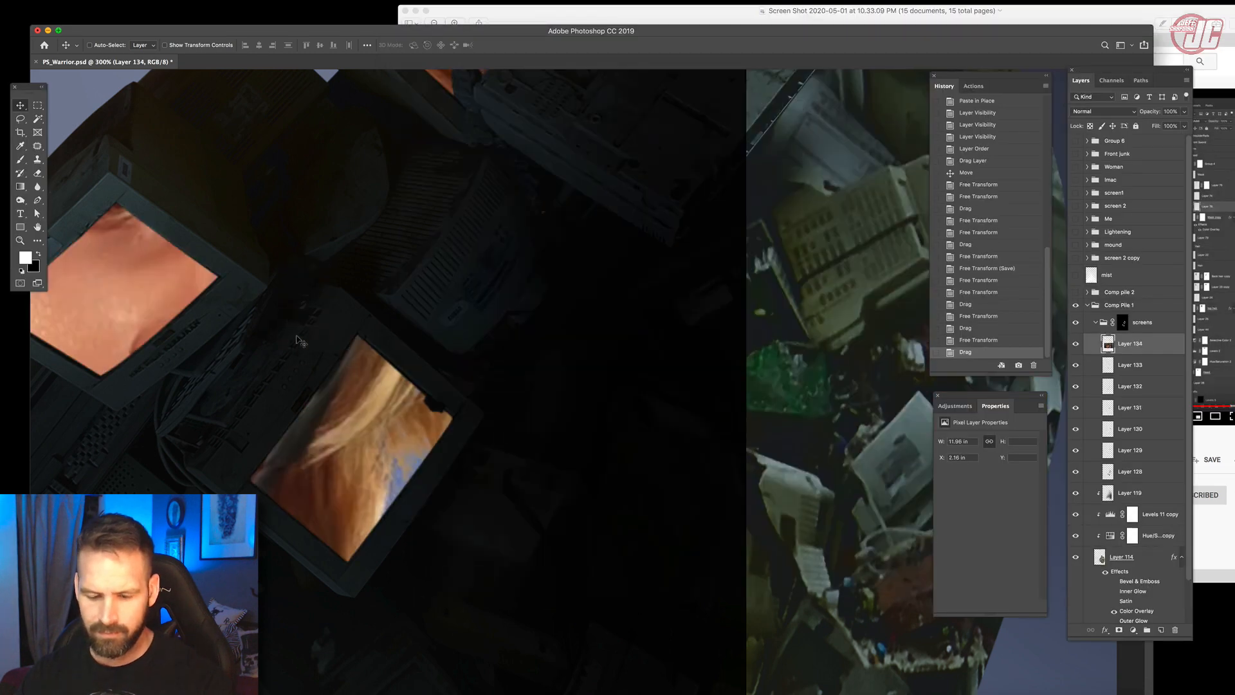
key("super+t")
left_click_drag(558, 197, 637, 498)
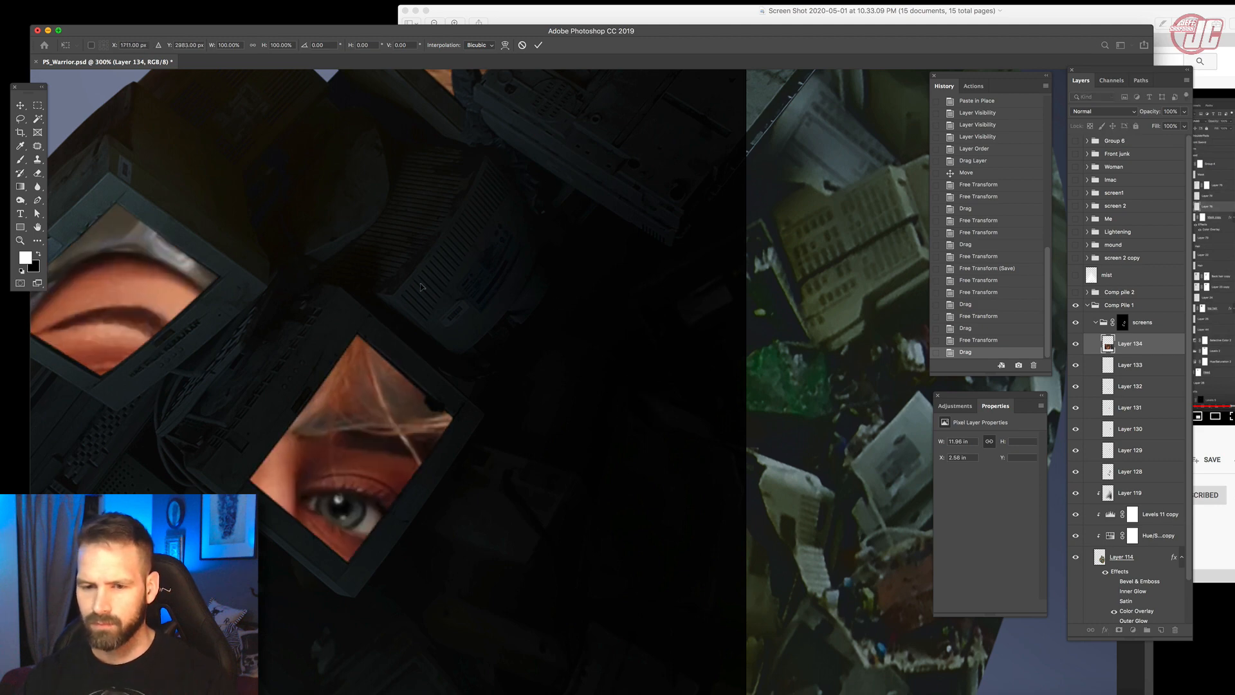
left_click_drag(286, 304, 407, 197)
left_click_drag(596, 30, 627, 22)
left_click_drag(451, 359, 452, 353)
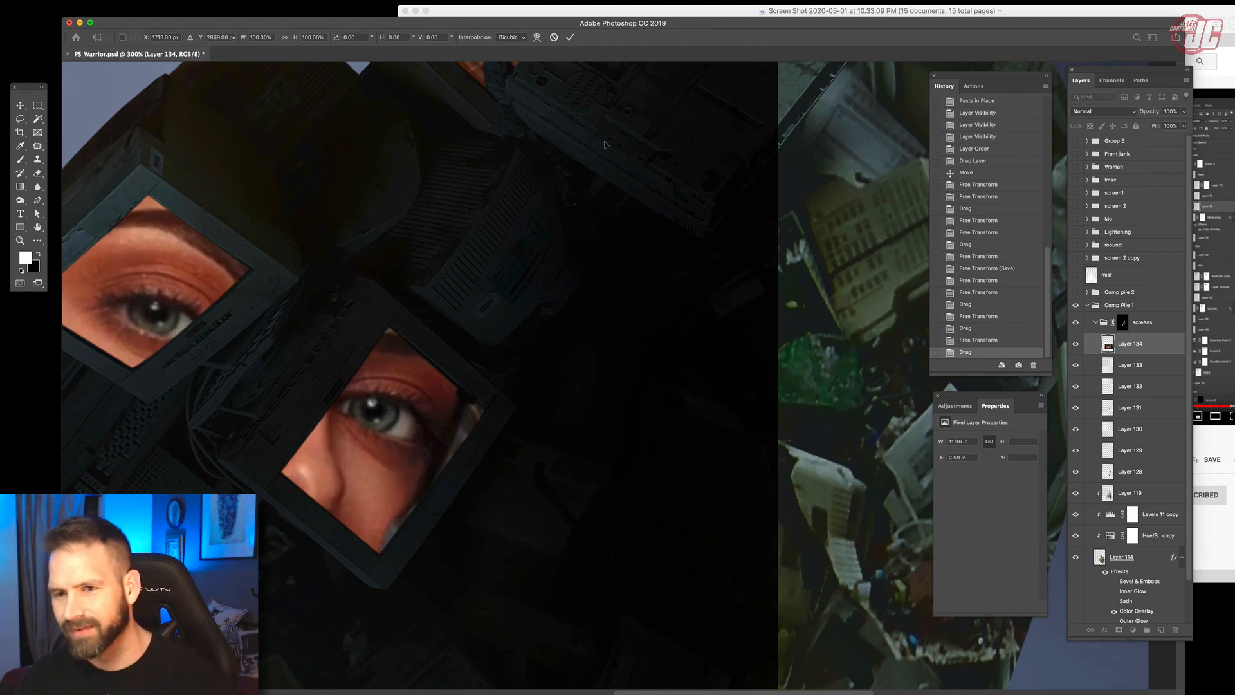
left_click_drag(656, 150, 677, 339)
left_click_drag(386, 270, 597, 445)
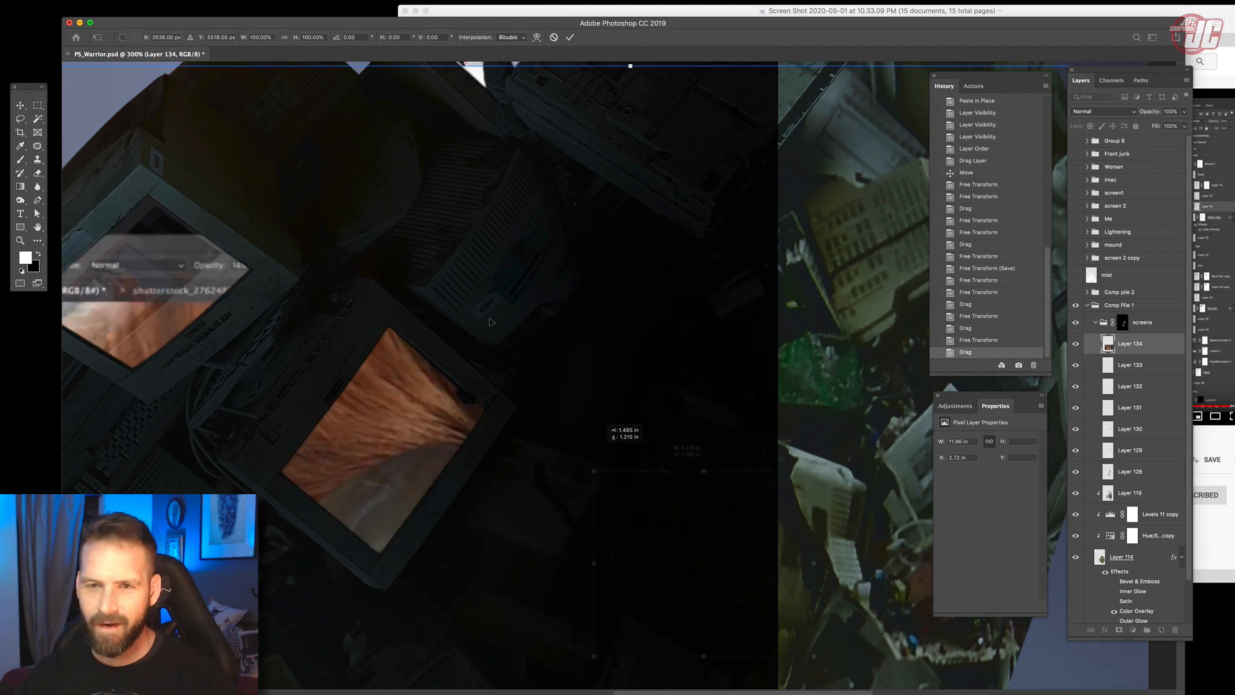
left_click_drag(662, 470, 395, 399)
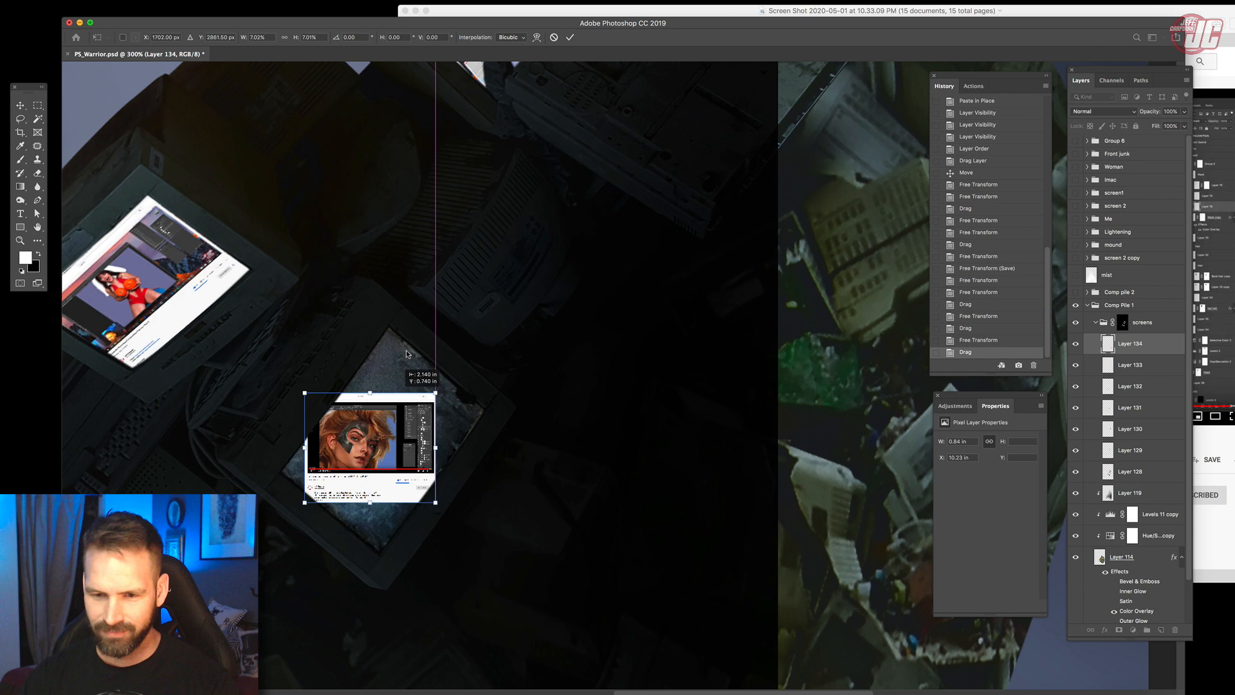
Enlarge the portrait screenshot to about 11.7%, rotate it about 125°, and reposition it over the bottom monitor's screen.
left_click_drag(457, 334, 396, 566)
left_click_drag(384, 353, 364, 308)
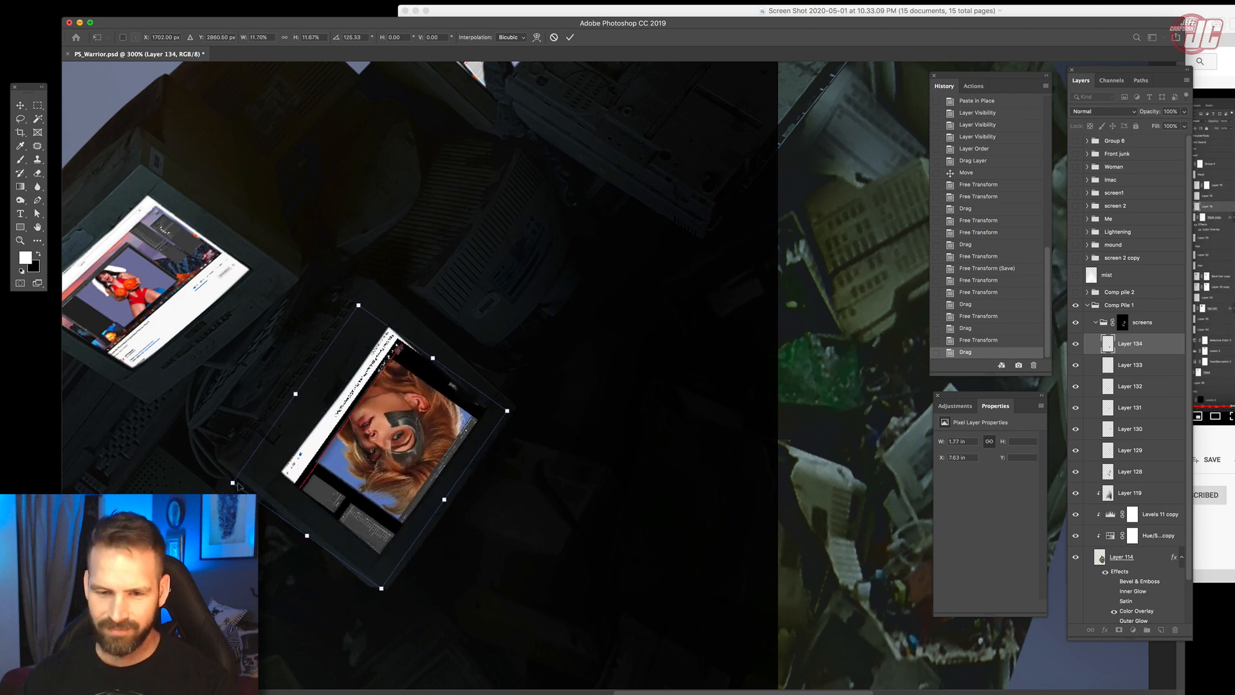
left_click_drag(260, 486, 285, 474)
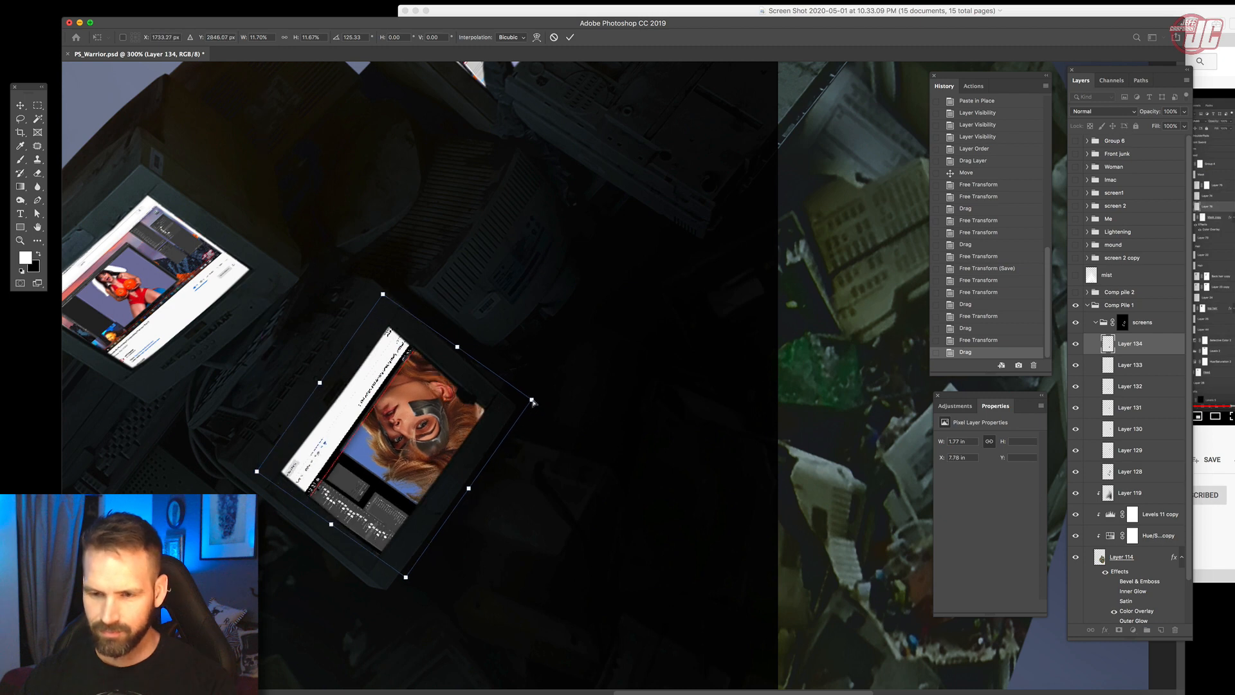
Align the portrait screenshot's four corners with the bottom monitor's screen and apply the transform.
left_click_drag(533, 401, 486, 413)
left_click_drag(406, 577, 378, 561)
left_click_drag(383, 295, 389, 327)
left_click_drag(258, 472, 276, 477)
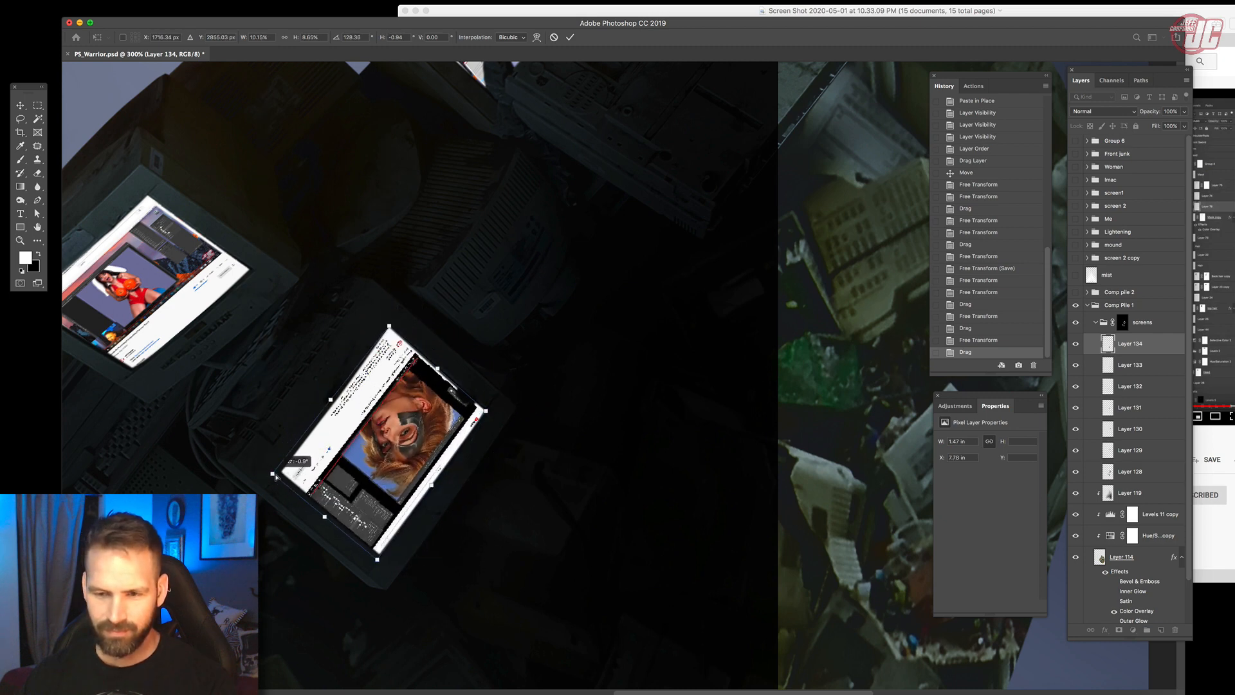
key("Return")
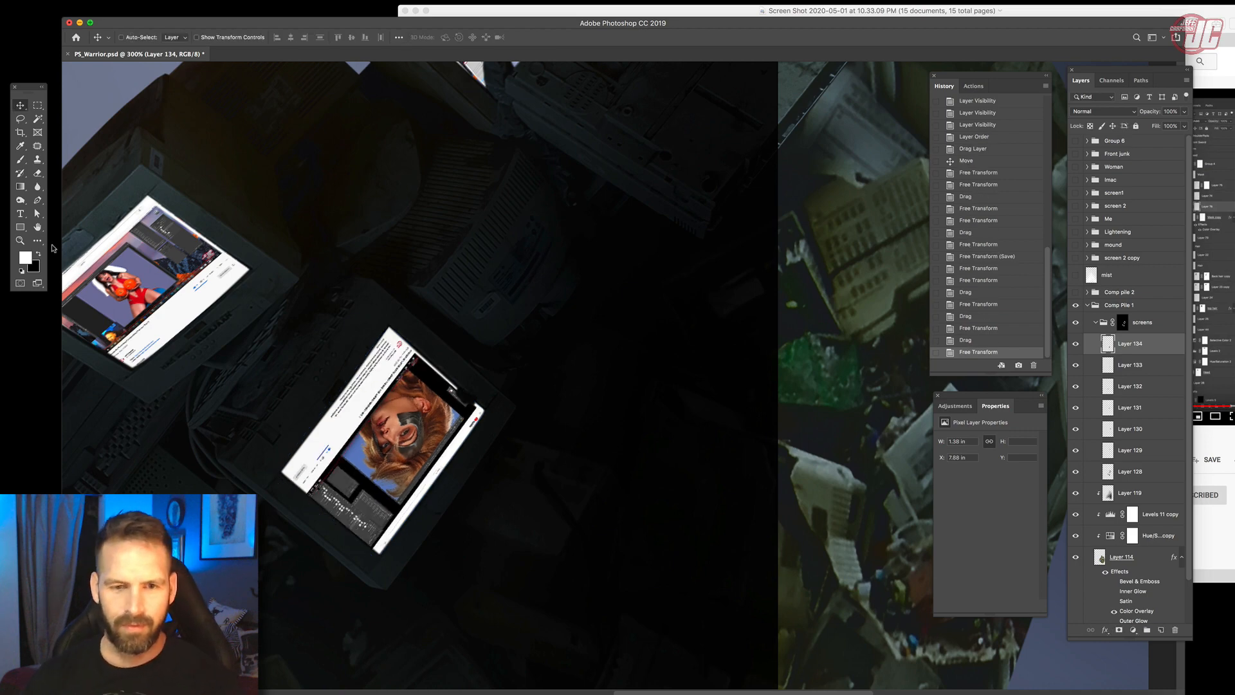
Examine the filled monitor screens across the whole computer pile and up close.
left_click(19, 241)
left_click(479, 331, "alt")
left_click(481, 334, "alt")
left_click(483, 338, "alt")
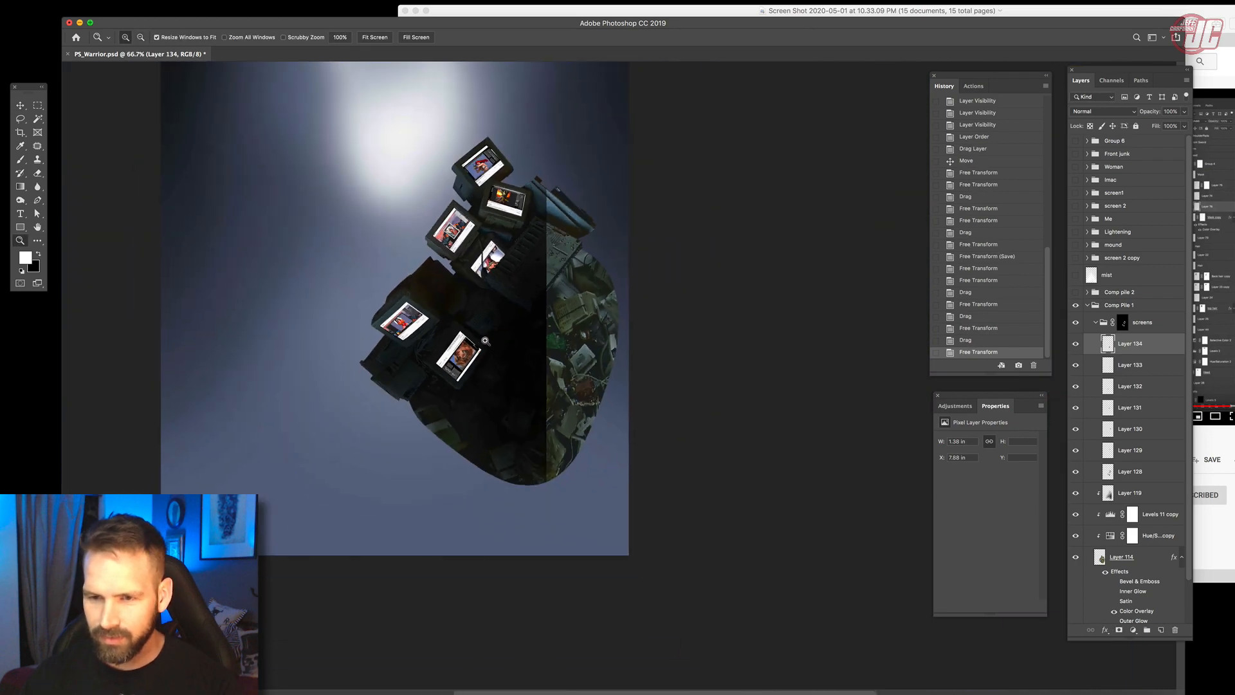
left_click_drag(466, 292, 572, 373)
left_click(571, 357)
left_click(572, 357)
left_click(572, 356)
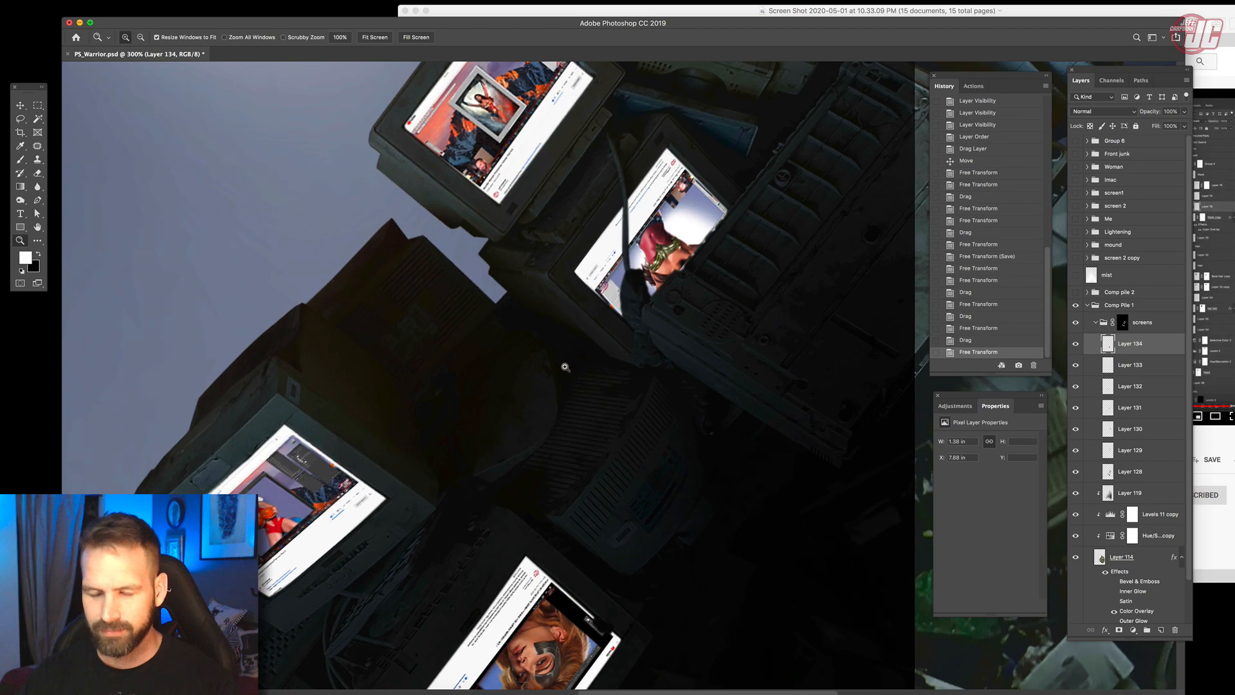
left_click(566, 364, "alt")
Merge the screenshot layers from Layer 134 through Layer 129 into one layer and compare the monitors with it hidden and shown.
left_click(18, 107)
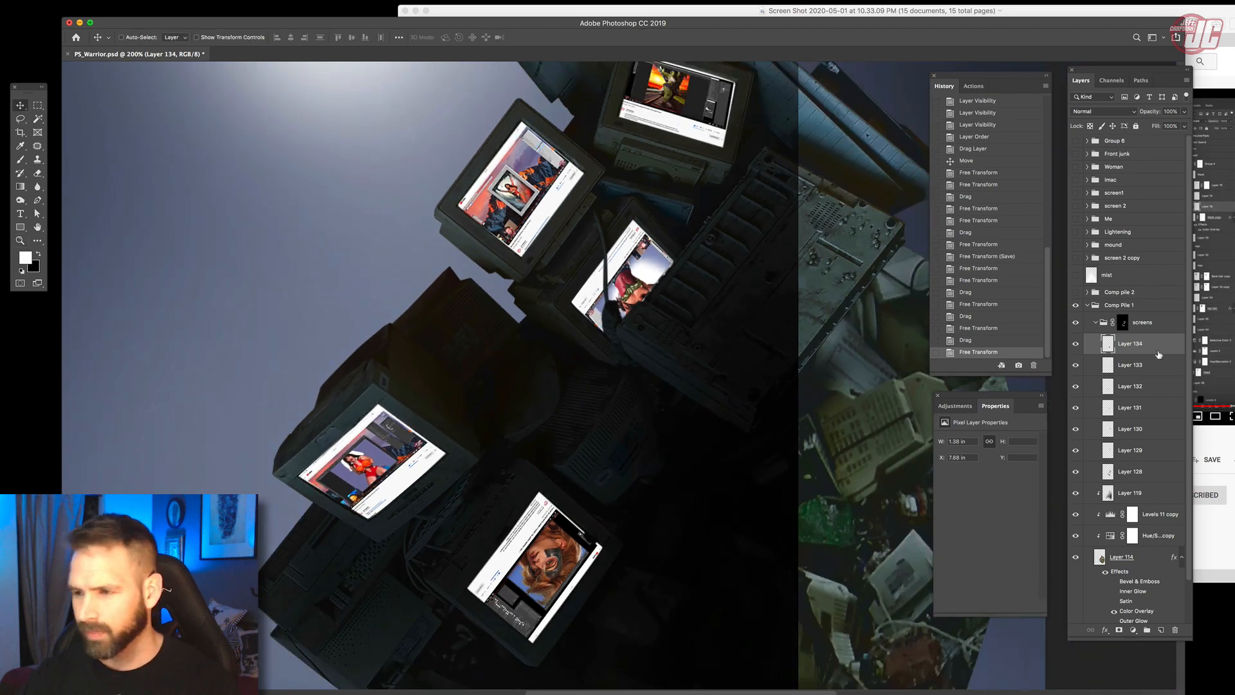
left_click(1156, 456, "shift")
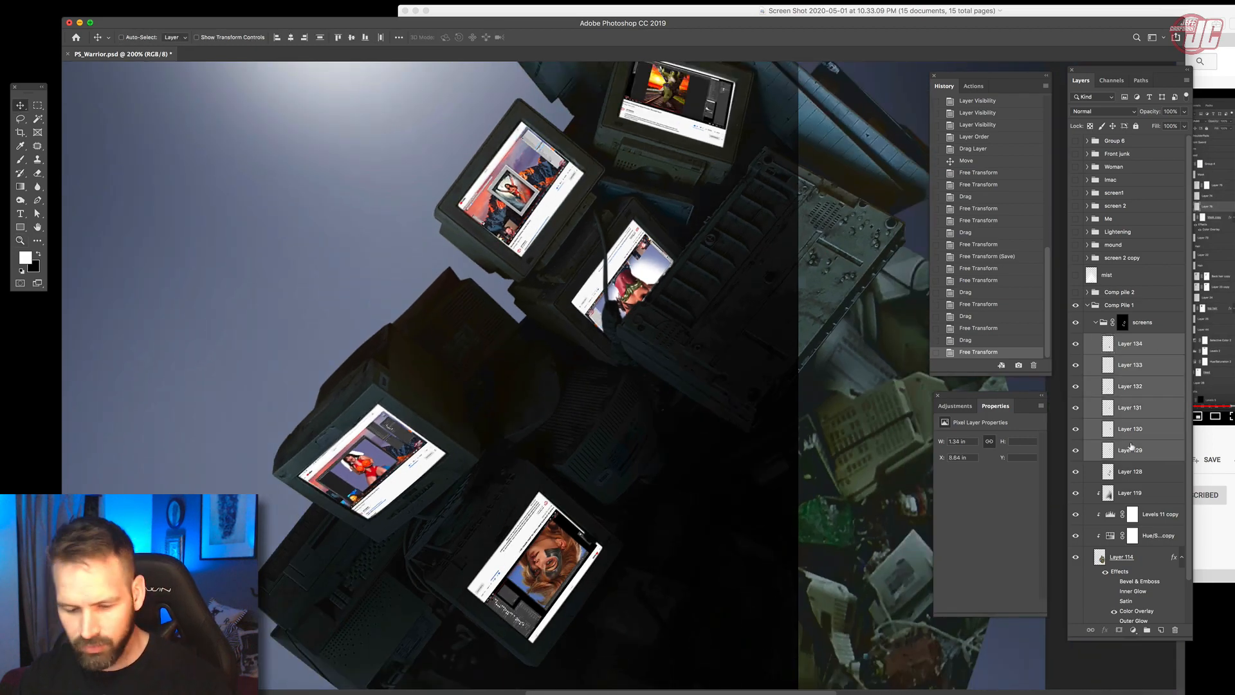
key("super+e")
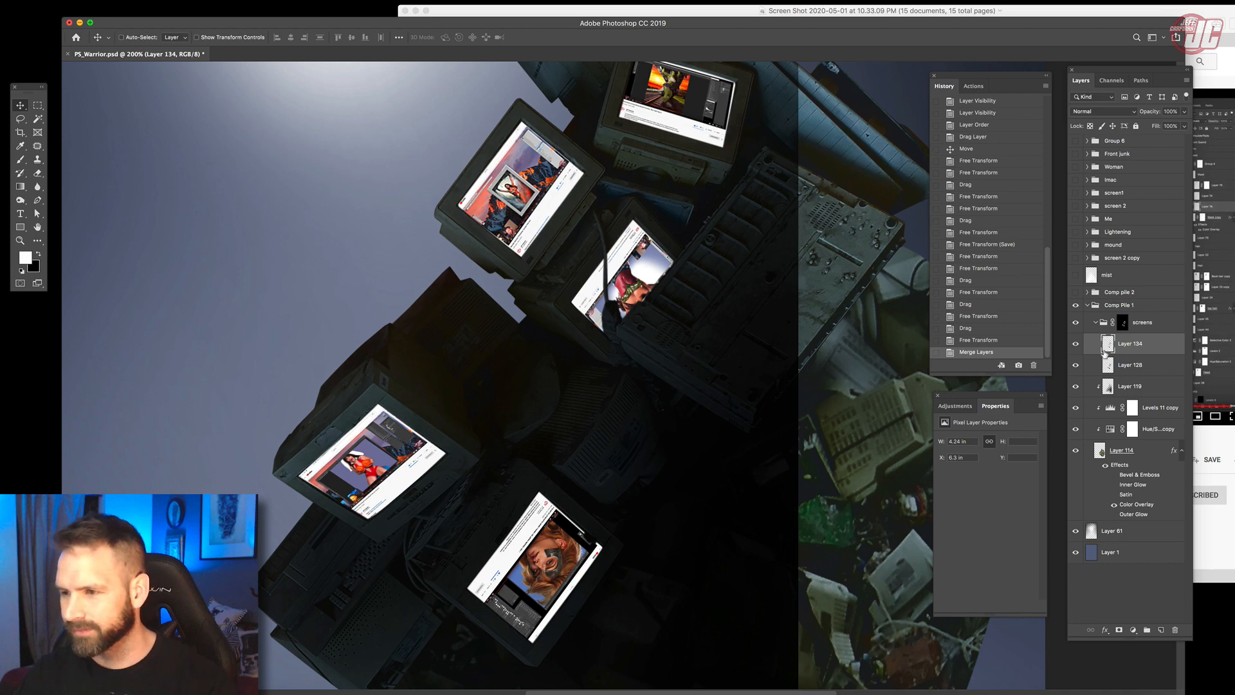
left_click(1076, 343)
left_click(1076, 344)
scroll(701, 440, "up", 3)
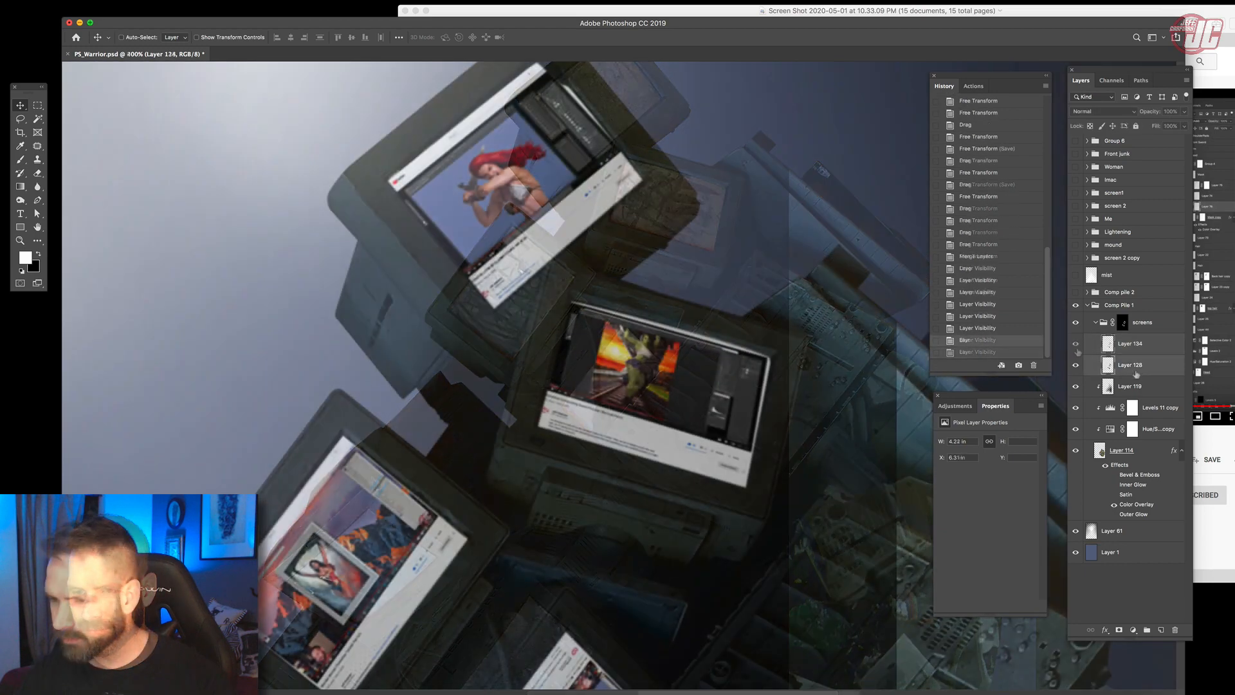
Place a visible copy of the scratched-glass Layer 128 above Layer 134 and set the copy's blend mode to Multiply.
mouse_move(1145, 360)
left_mouse_down()
mouse_move(1144, 335)
mouse_move(1136, 355)
left_mouse_up()
left_click(1076, 343)
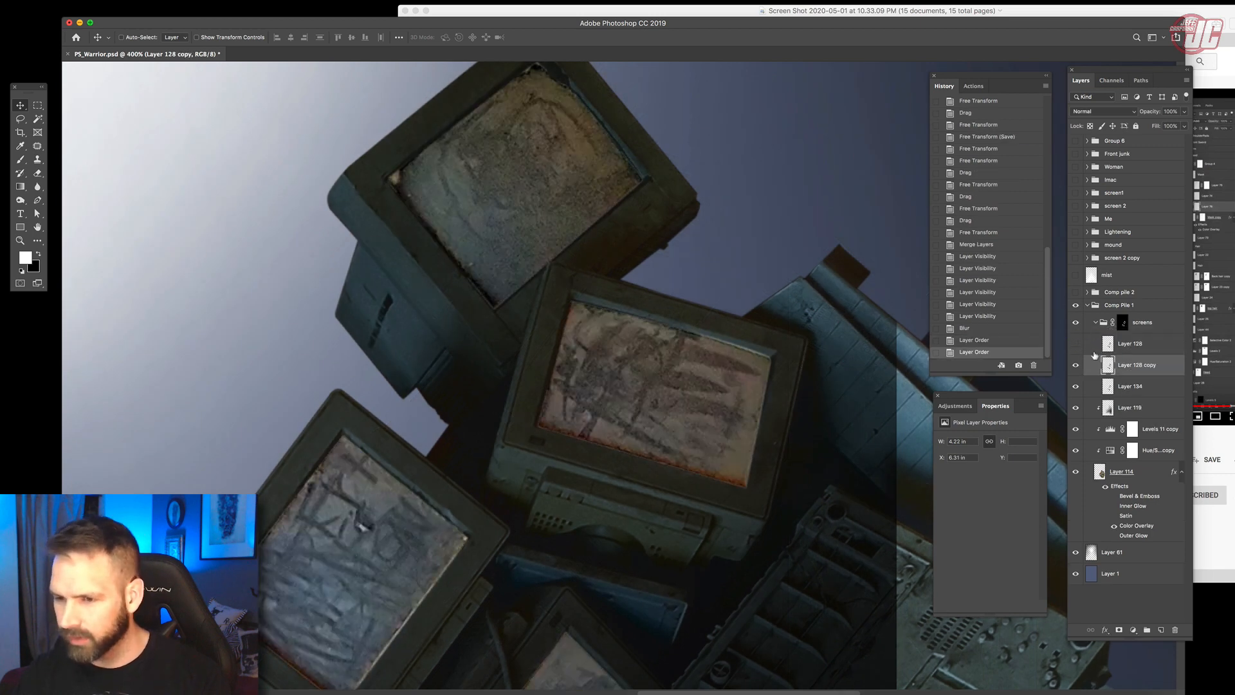
left_click(1085, 110)
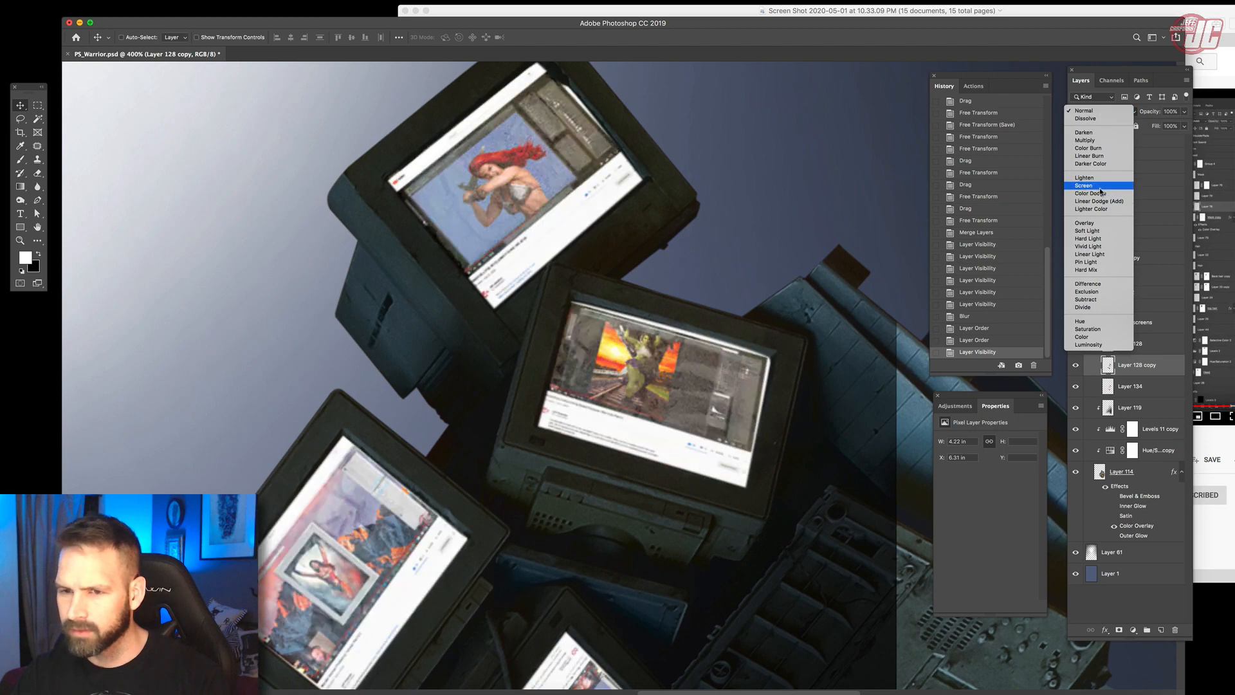
left_click(1098, 141)
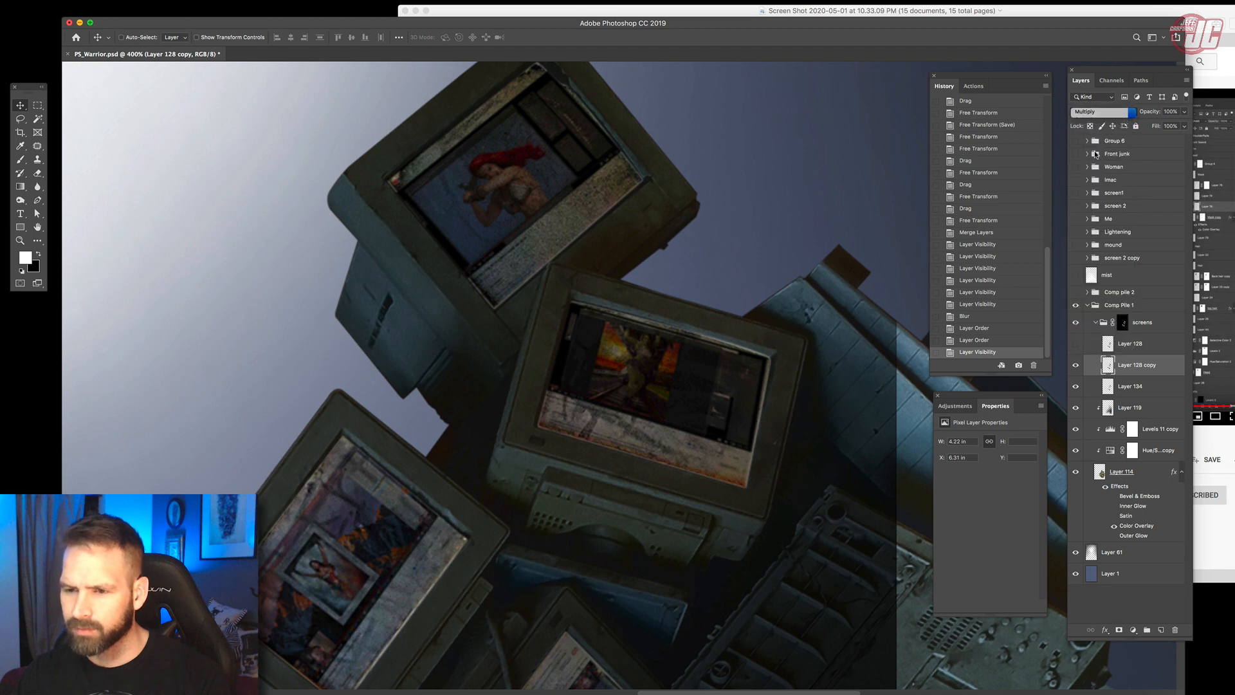
left_click(1076, 366)
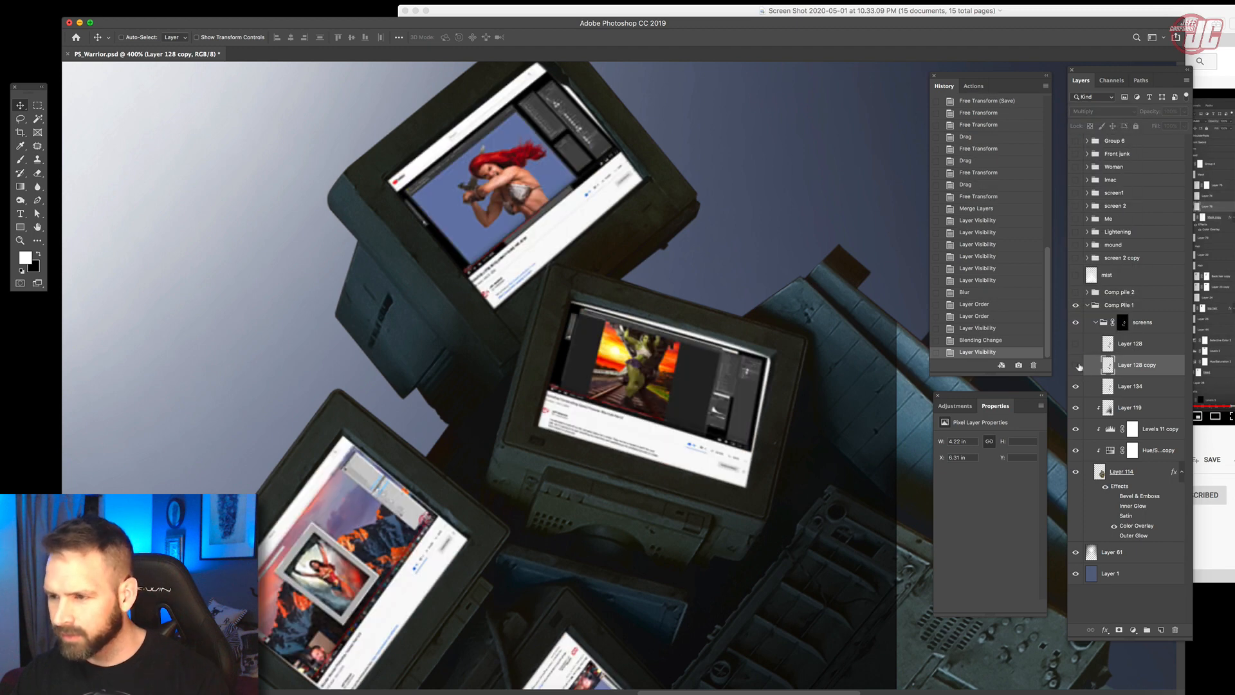
left_click(1076, 345)
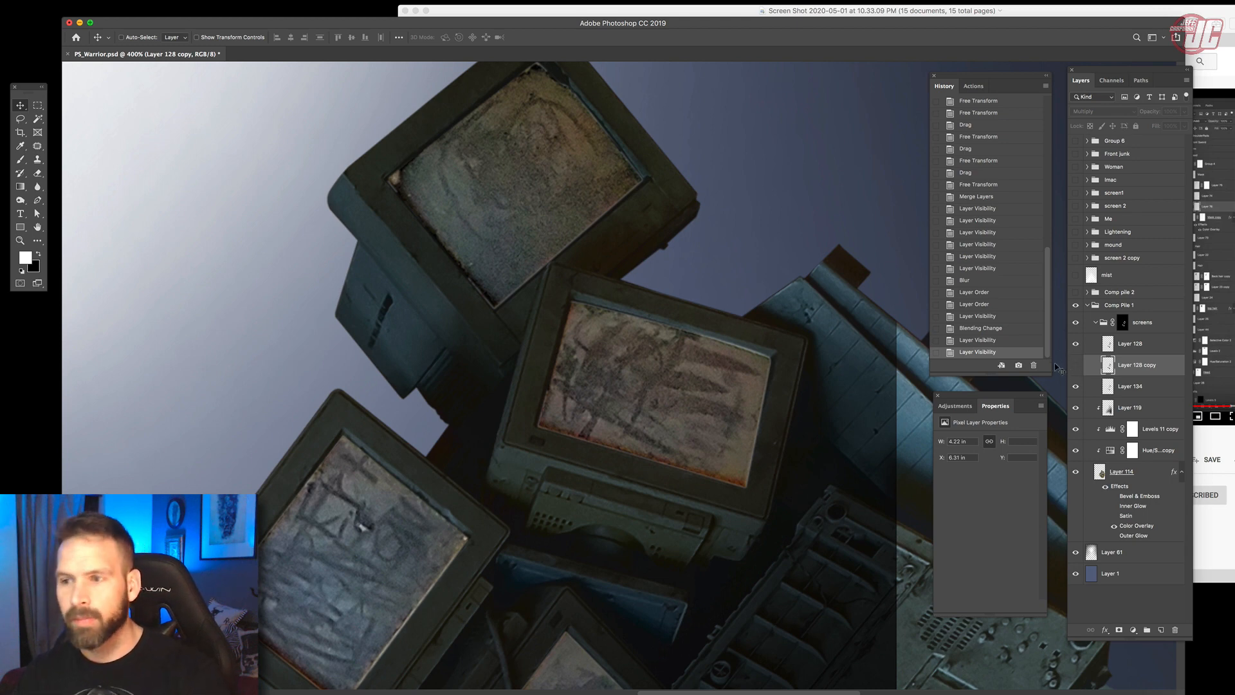
left_click(1076, 345)
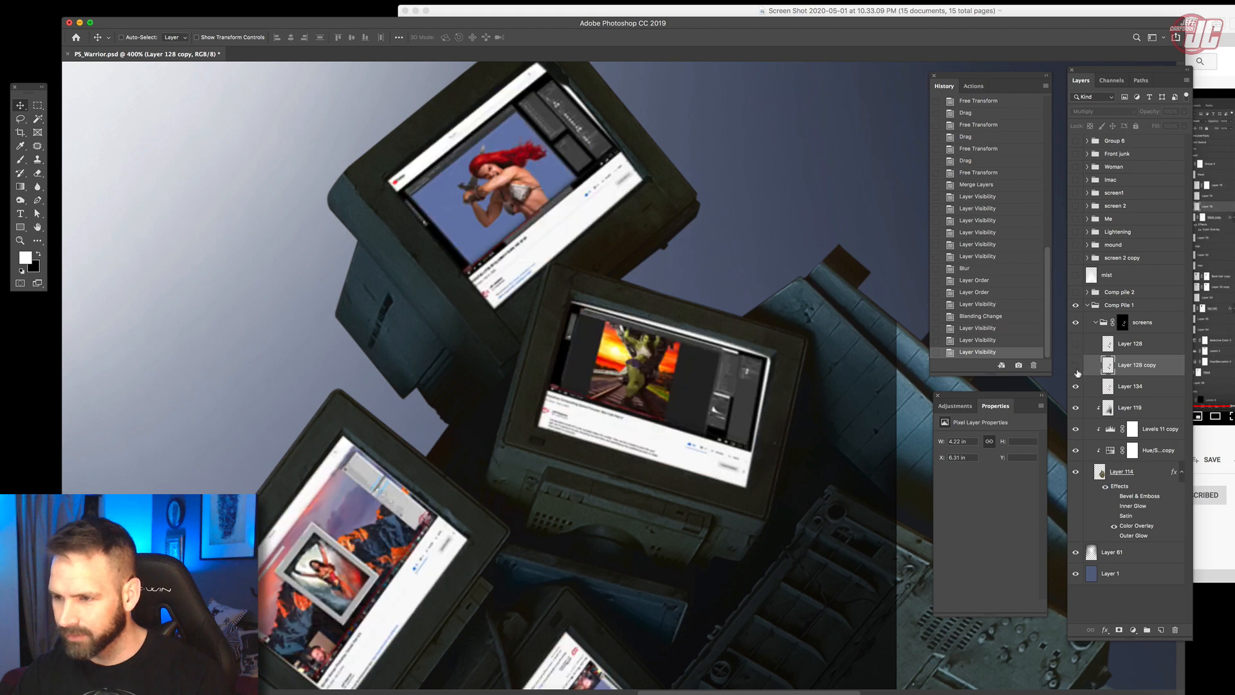
left_click(1076, 366)
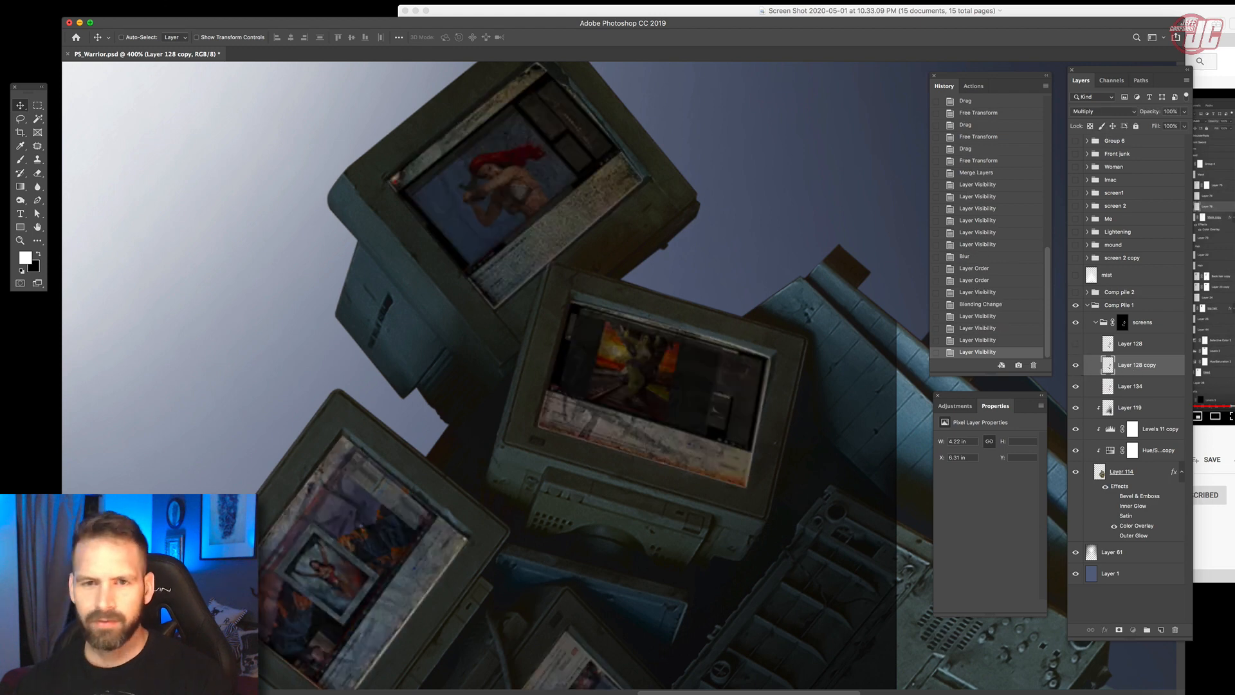
Brighten Layer 128 copy with Levels, using a midtone value of 1.48 and a white input of 92.
left_click(70, 2)
mouse_move(90, 21)
left_click(200, 32)
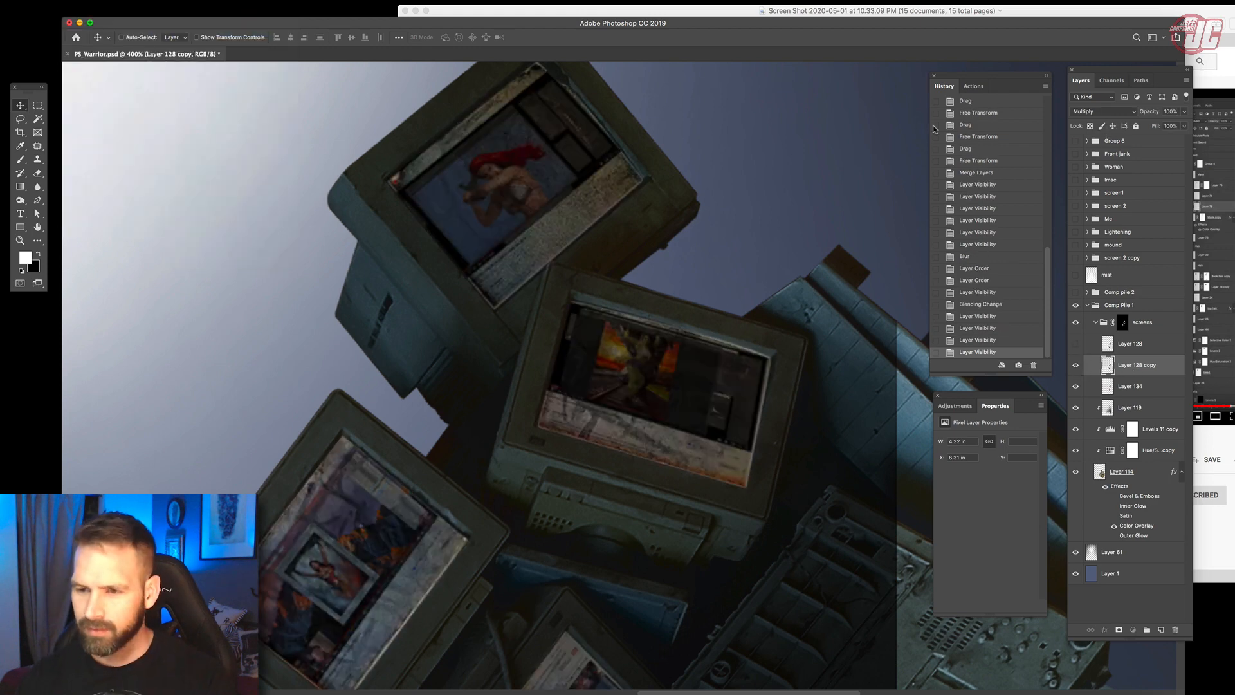
left_click_drag(879, 245, 793, 246)
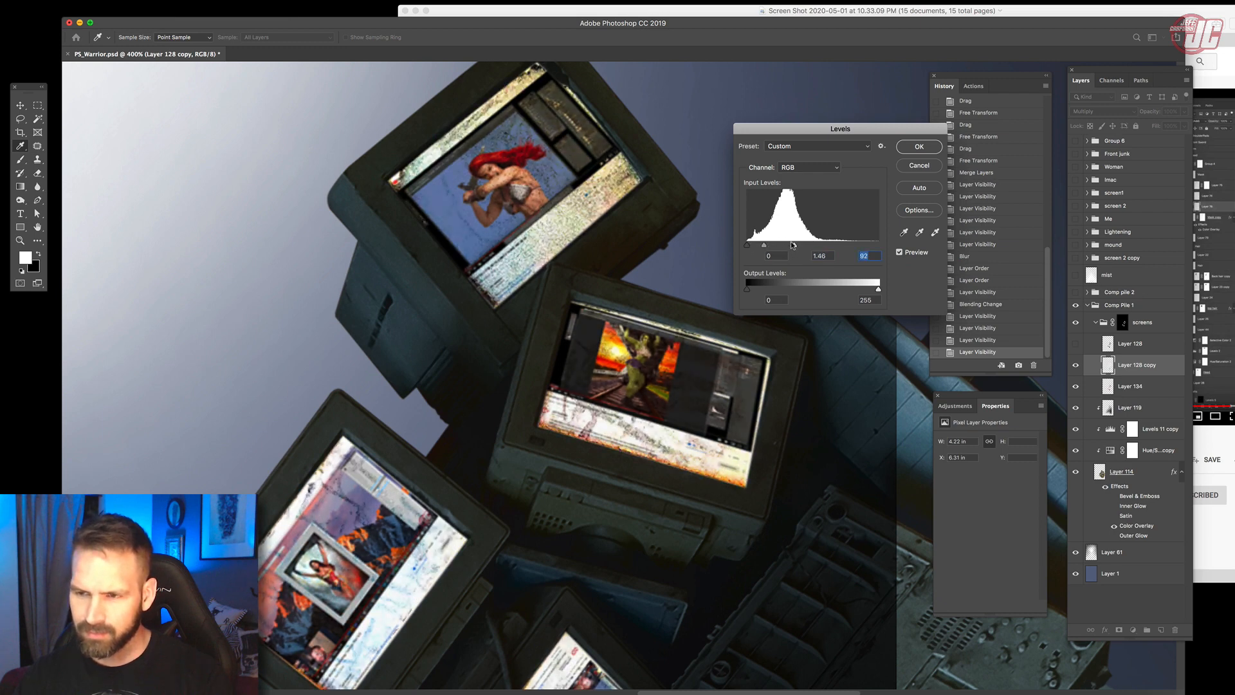
left_click(908, 152)
Reduce the saturation of Layer 128 copy to -59 with Hue/Saturation.
left_click(76, 1)
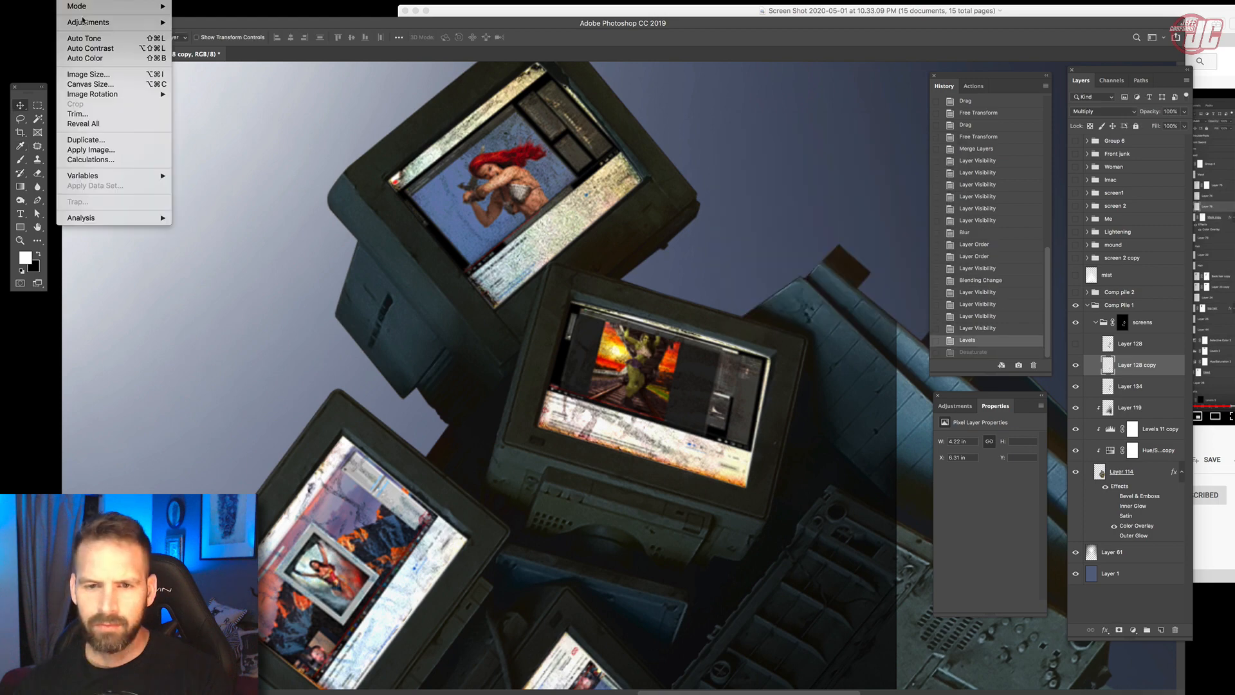
mouse_move(90, 22)
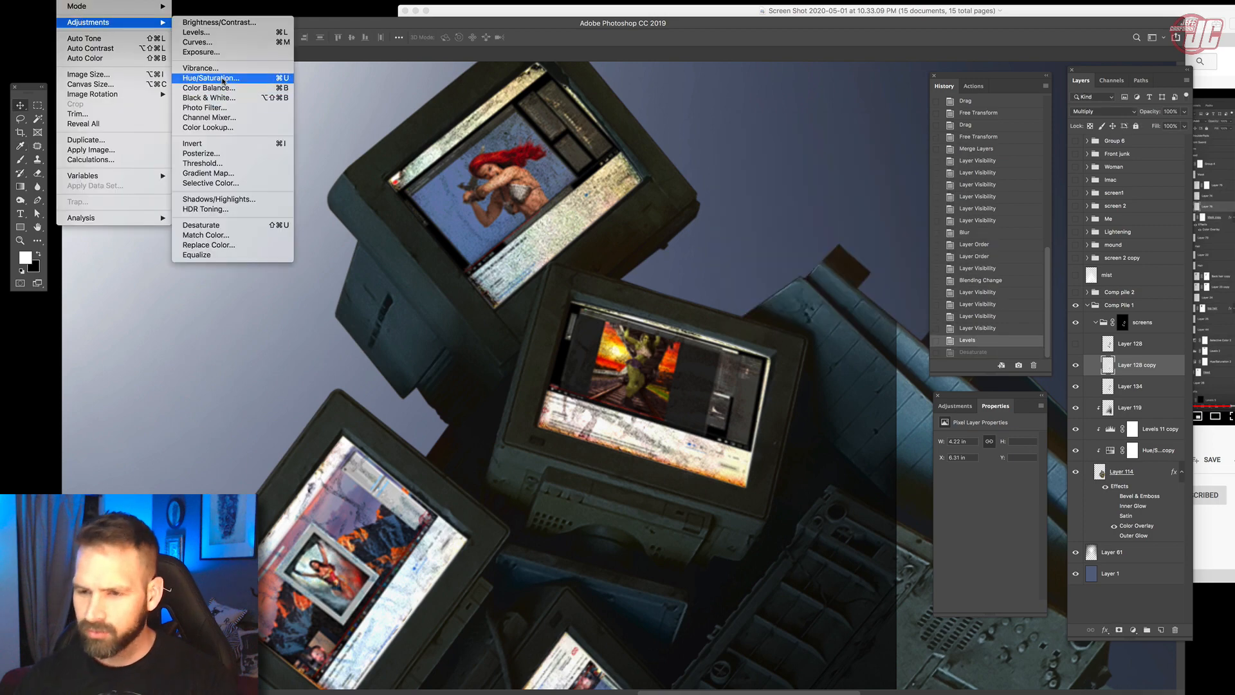
left_click(210, 78)
left_click_drag(796, 201, 789, 200)
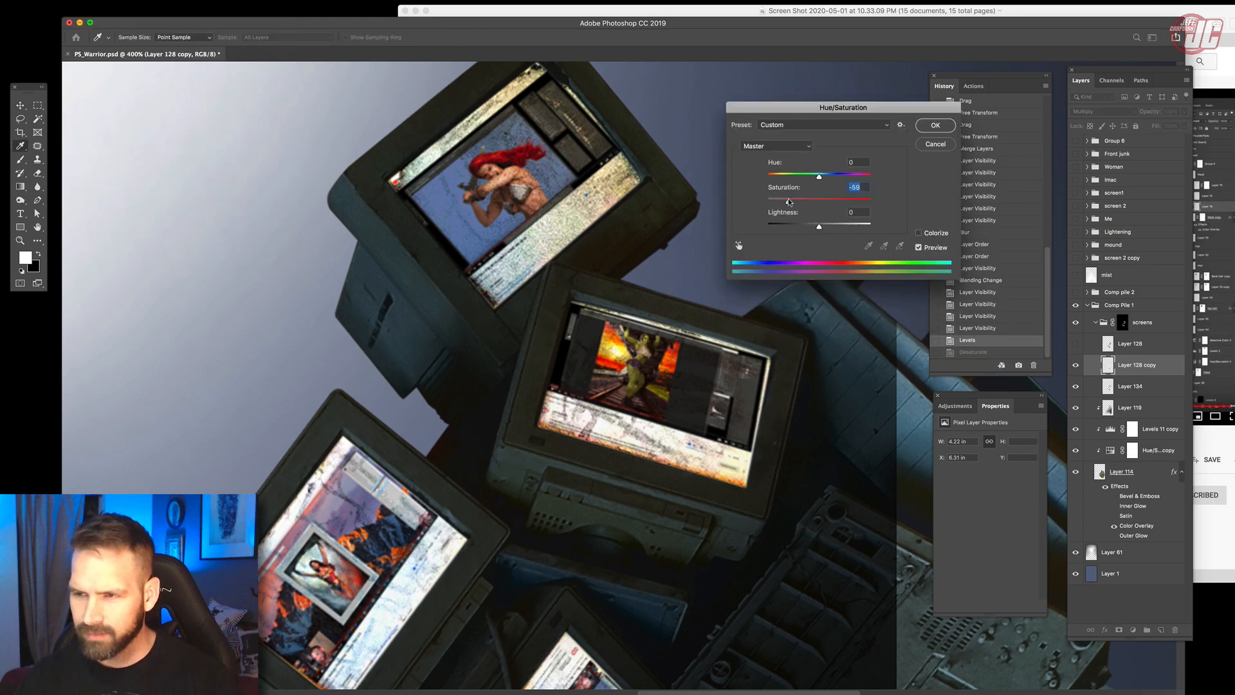
left_click(936, 125)
Inspect the textured monitors, place a second visible copy of Layer 128 above the Multiply copy, and set it to Screen.
left_click_drag(672, 482, 761, 201)
left_click_drag(695, 469, 791, 159)
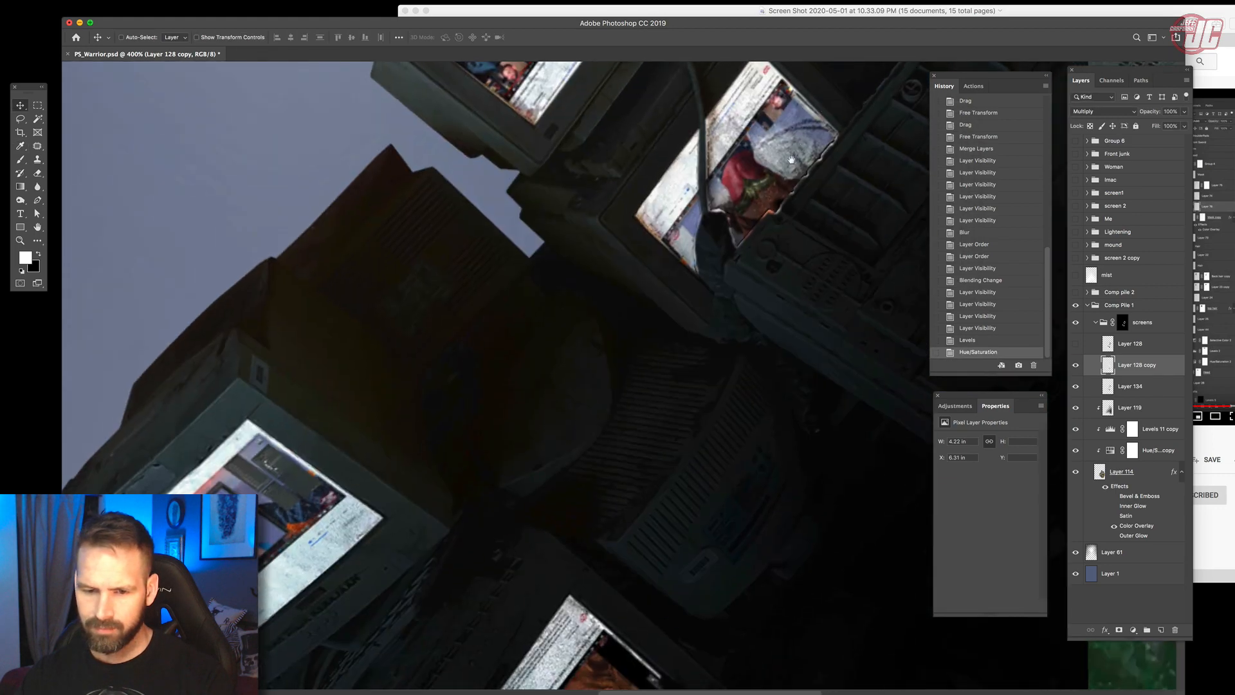
left_click_drag(739, 322, 669, 583)
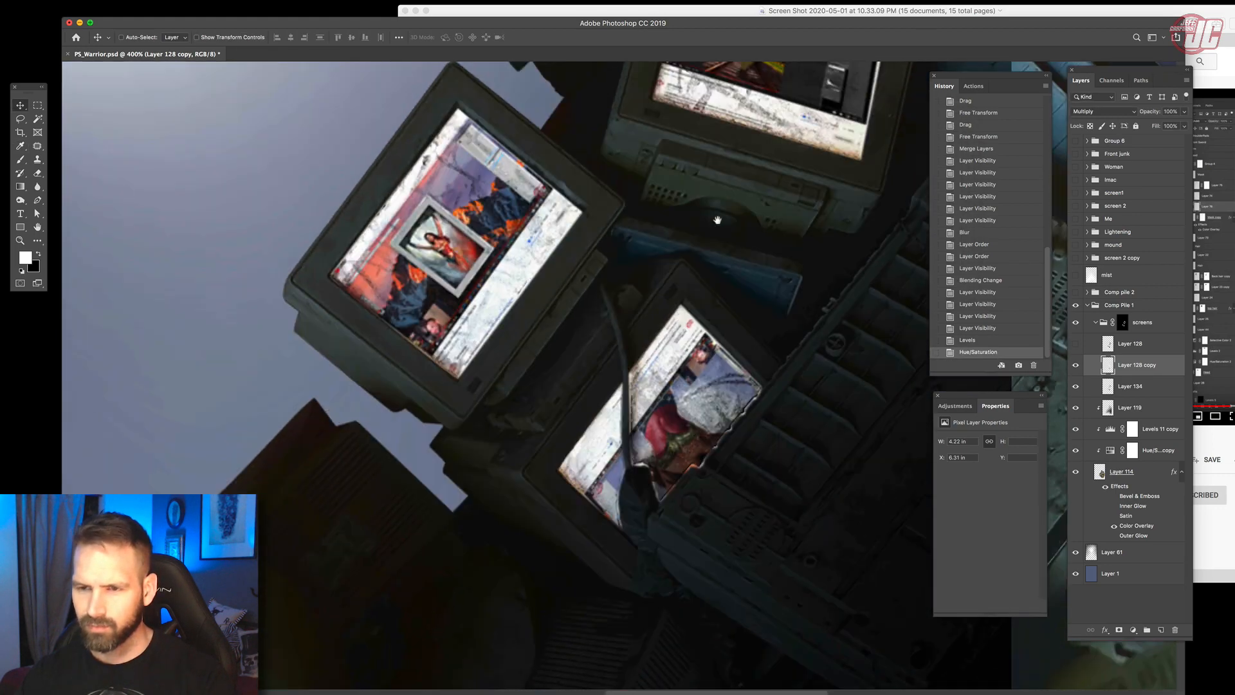
left_click_drag(717, 220, 586, 628)
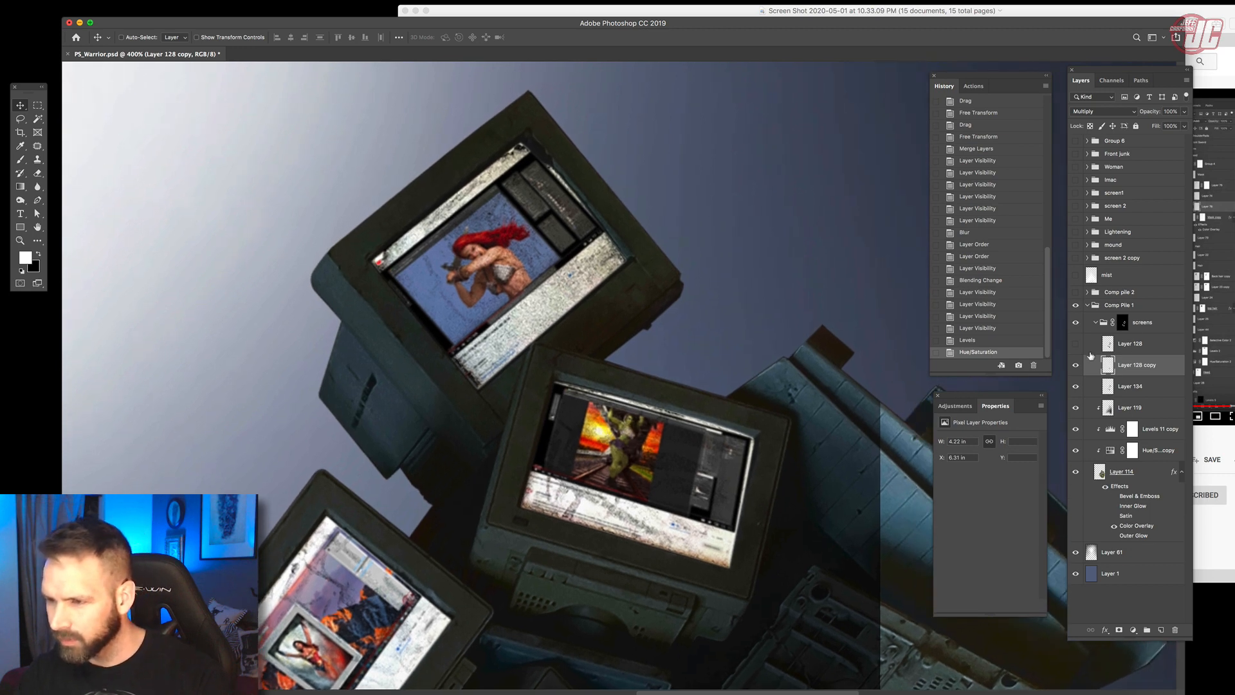
left_click_drag(1157, 348, 1146, 354)
left_click(1075, 365)
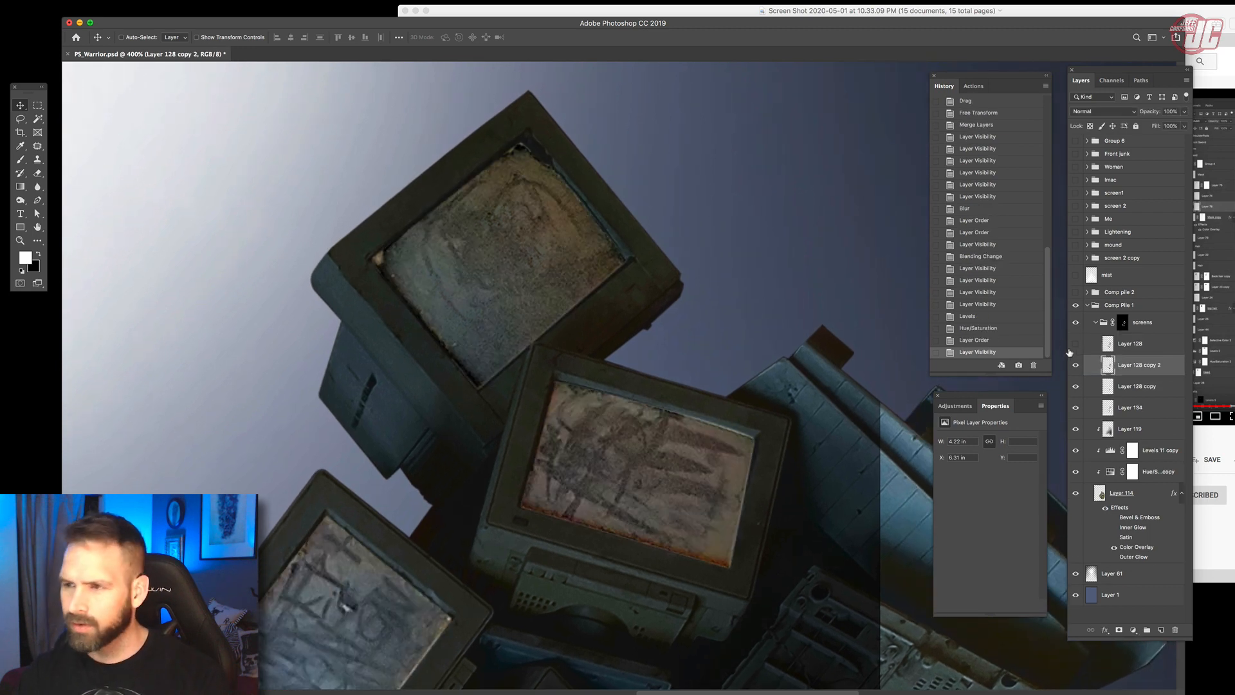
left_click(1103, 111)
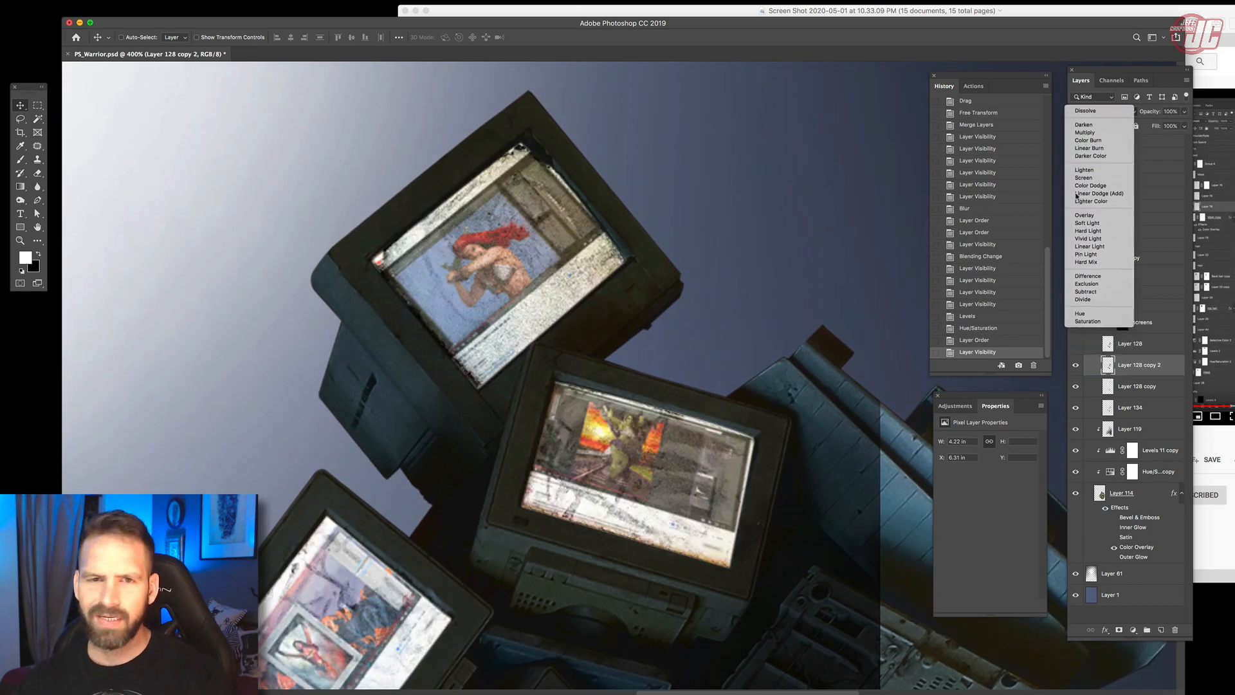
left_click(1101, 182)
Desaturate Layer 128 copy 2 and darken it by raising the black input in Levels.
left_click(77, 2)
mouse_move(109, 21)
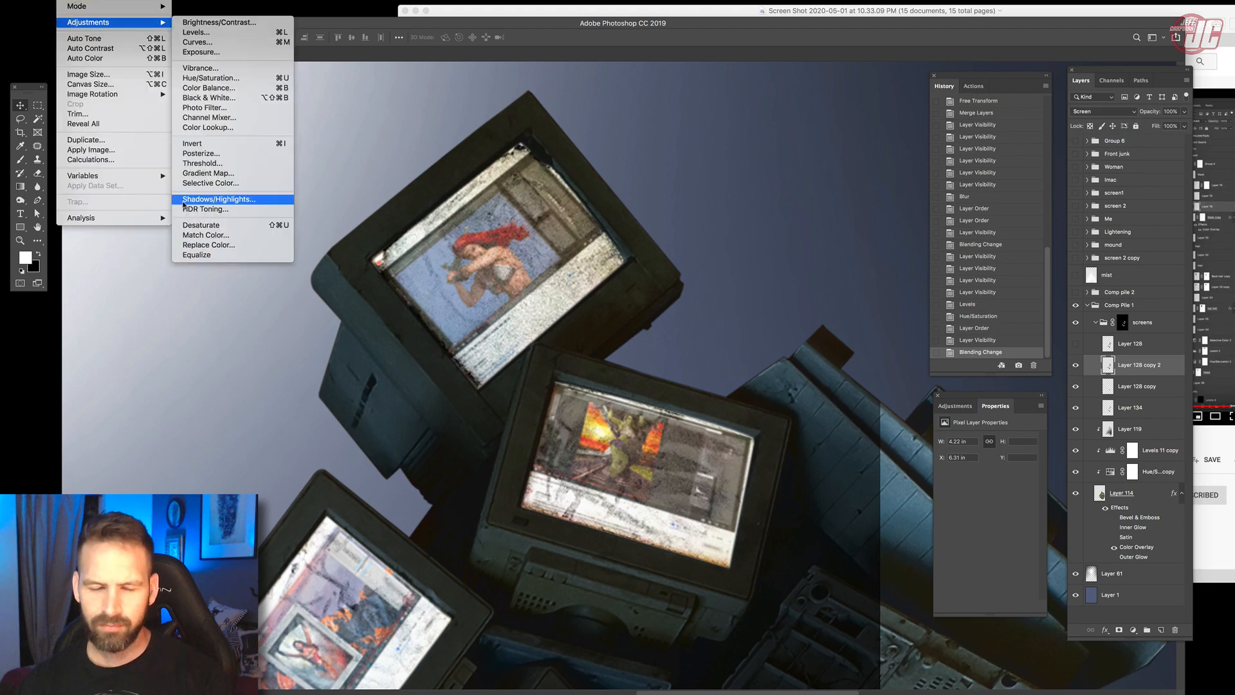
left_click(219, 227)
left_click(74, 6)
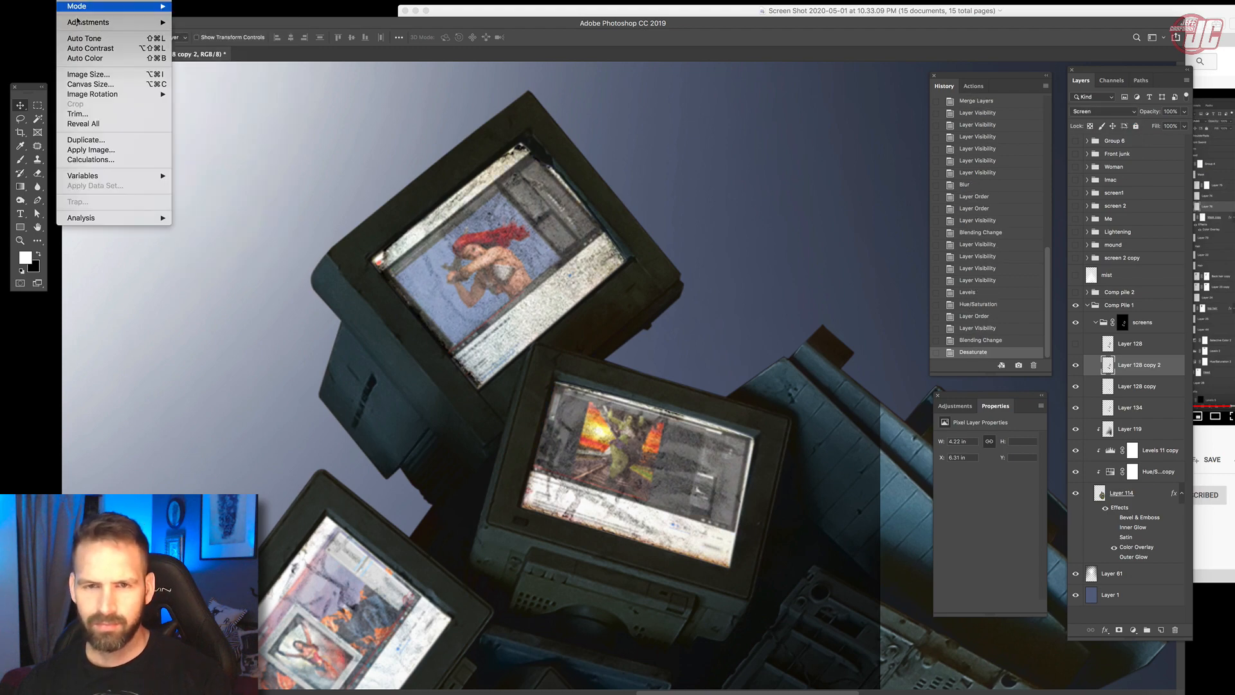
left_click(193, 32)
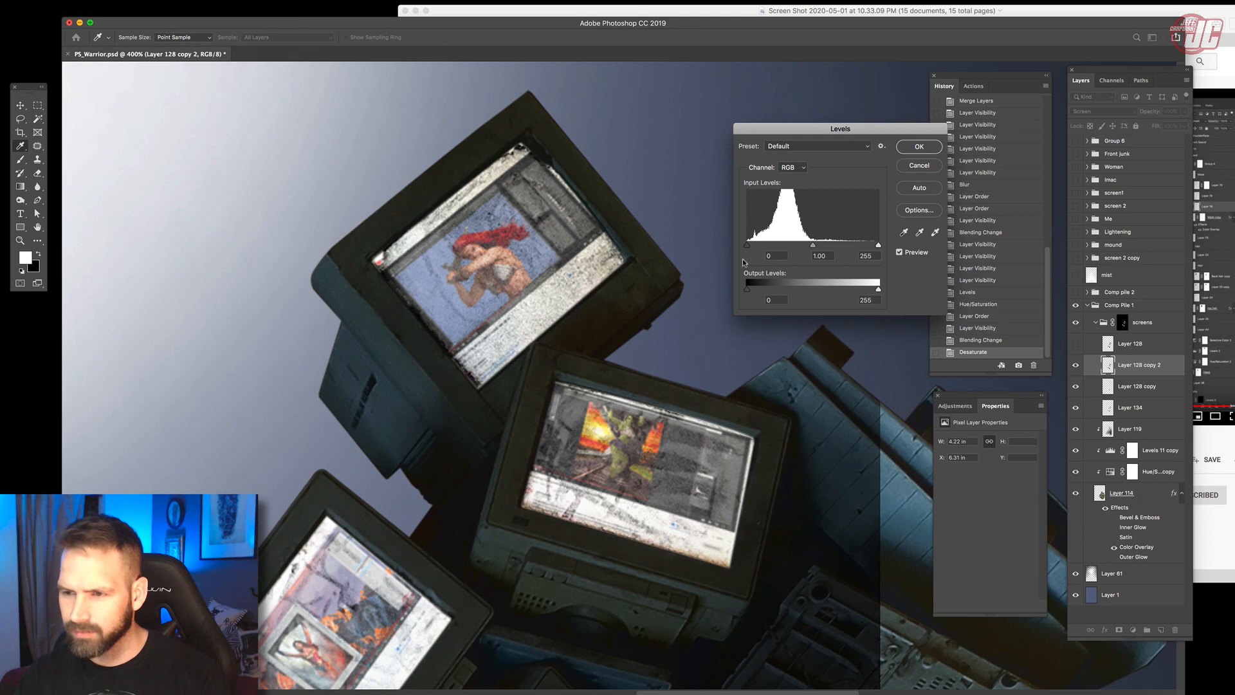
left_click_drag(768, 247, 816, 238)
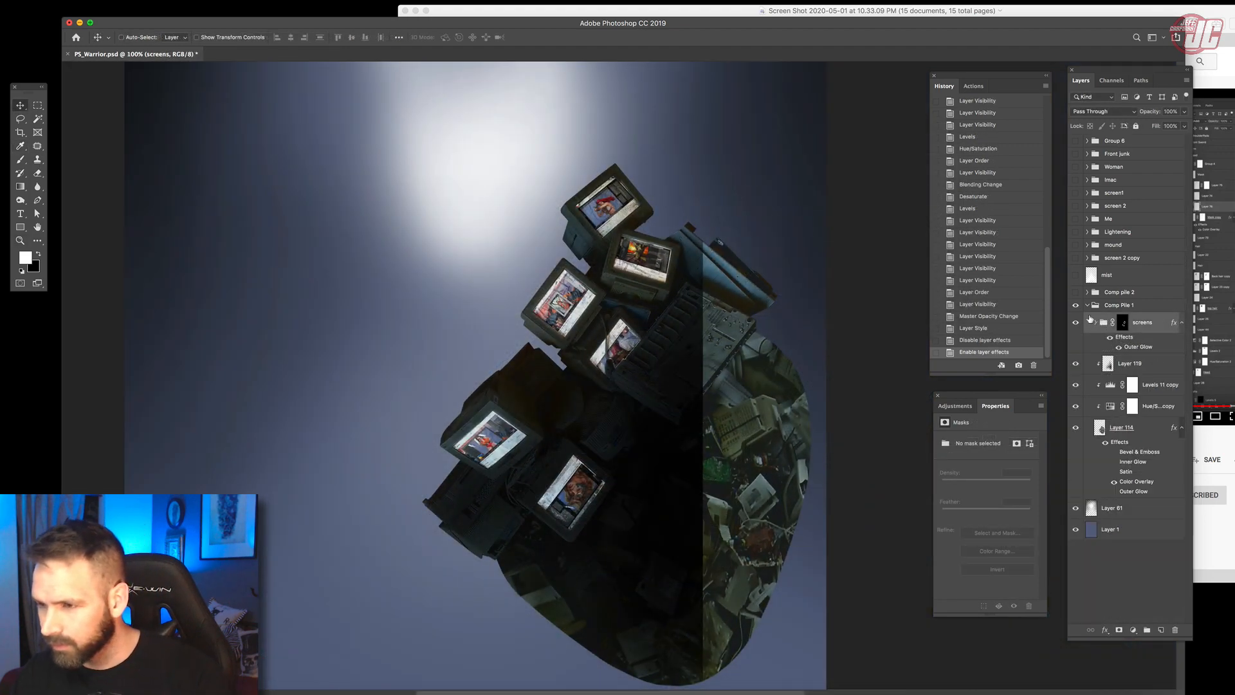
Show all the hidden groups and the mist layer, then move the Comp Pile 1 group right and slightly down beside the shield.
left_click(1087, 305)
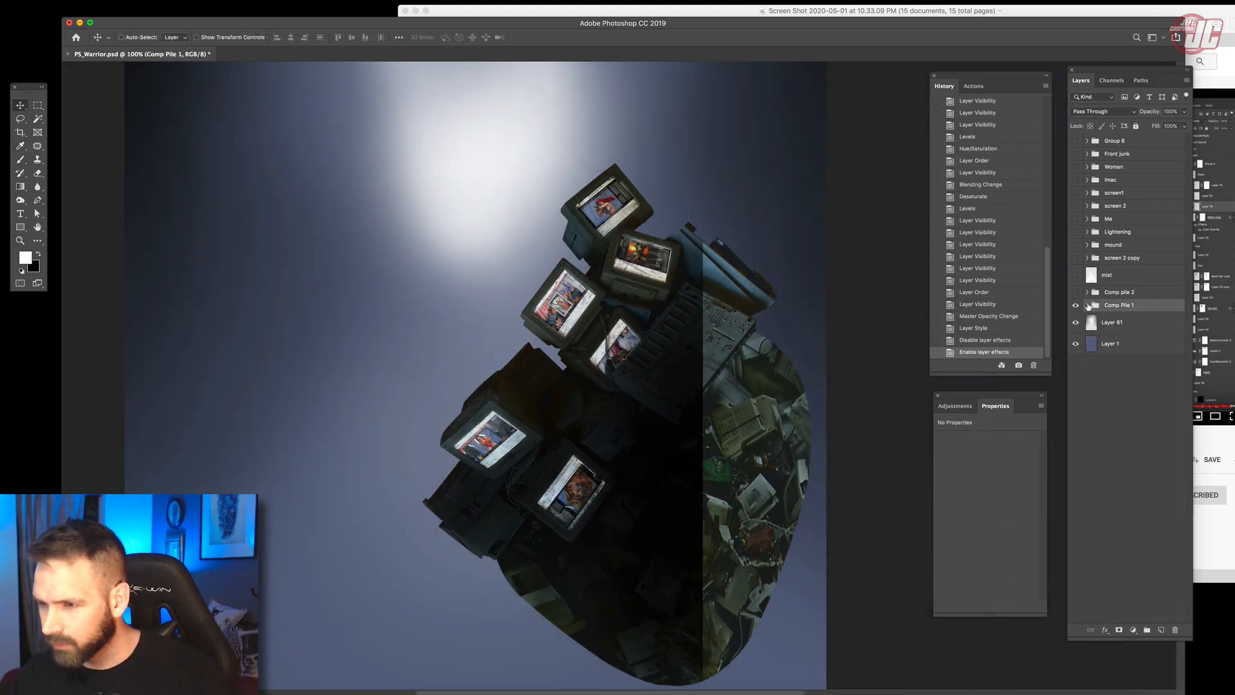
left_click(1076, 193)
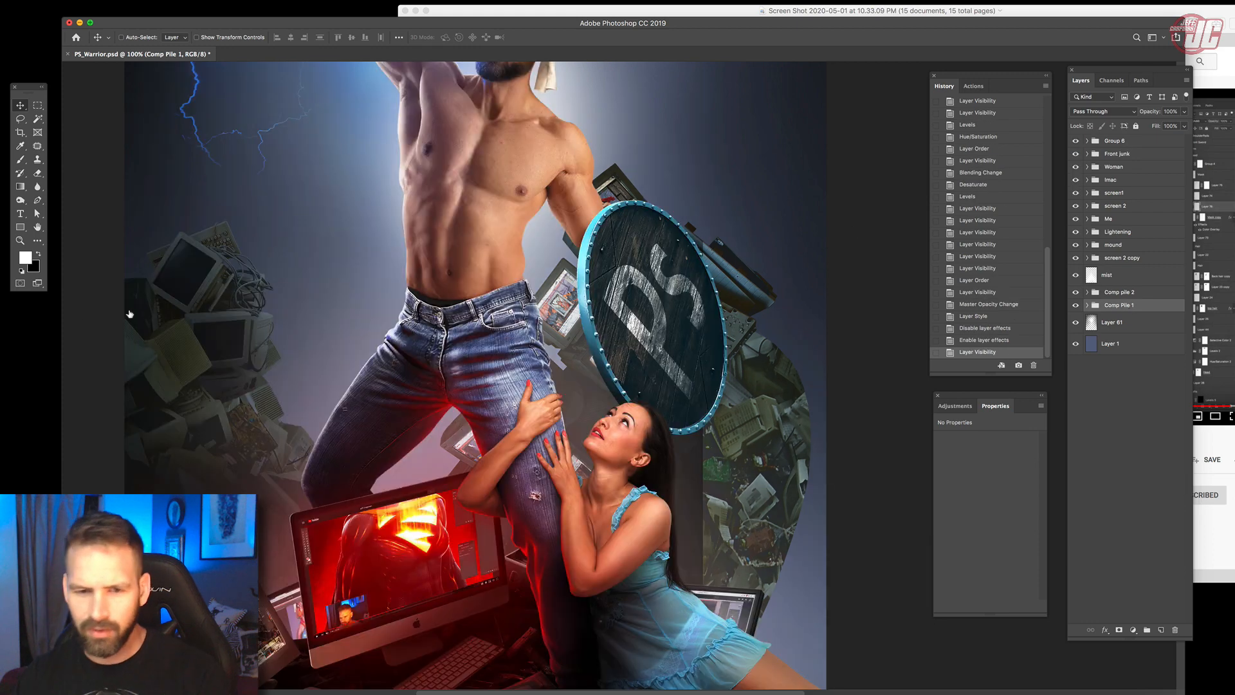
left_click(23, 242)
left_click(452, 307, "alt")
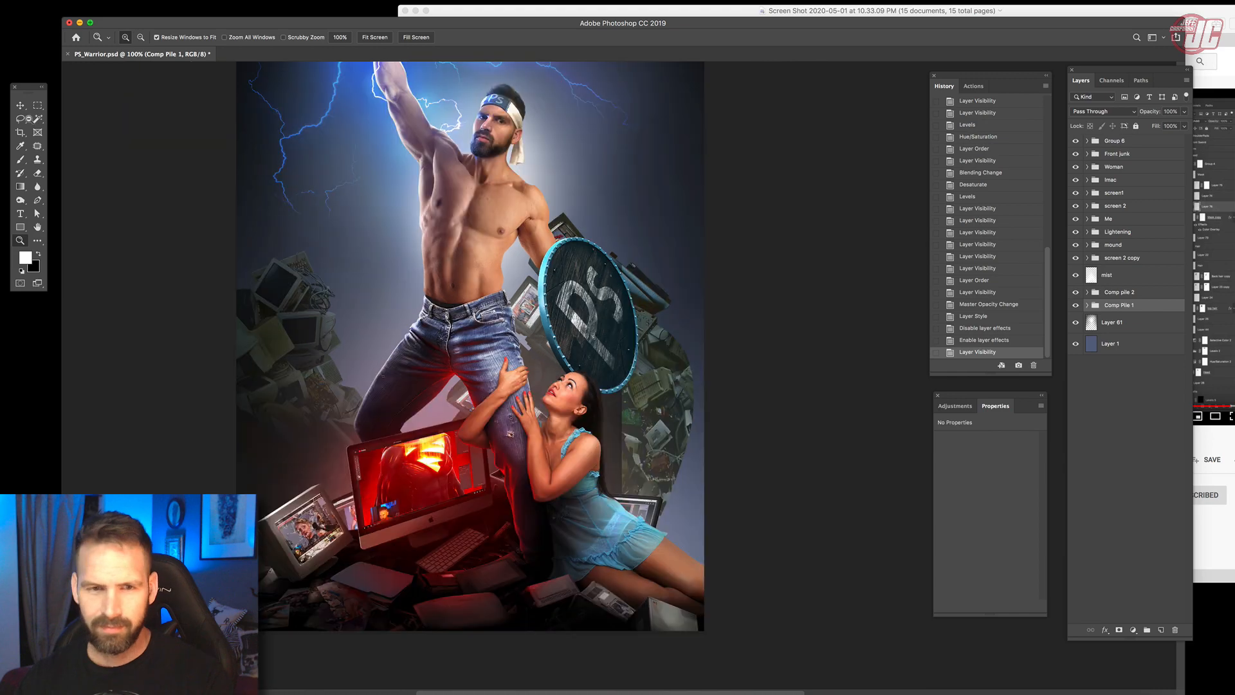
left_click(25, 104)
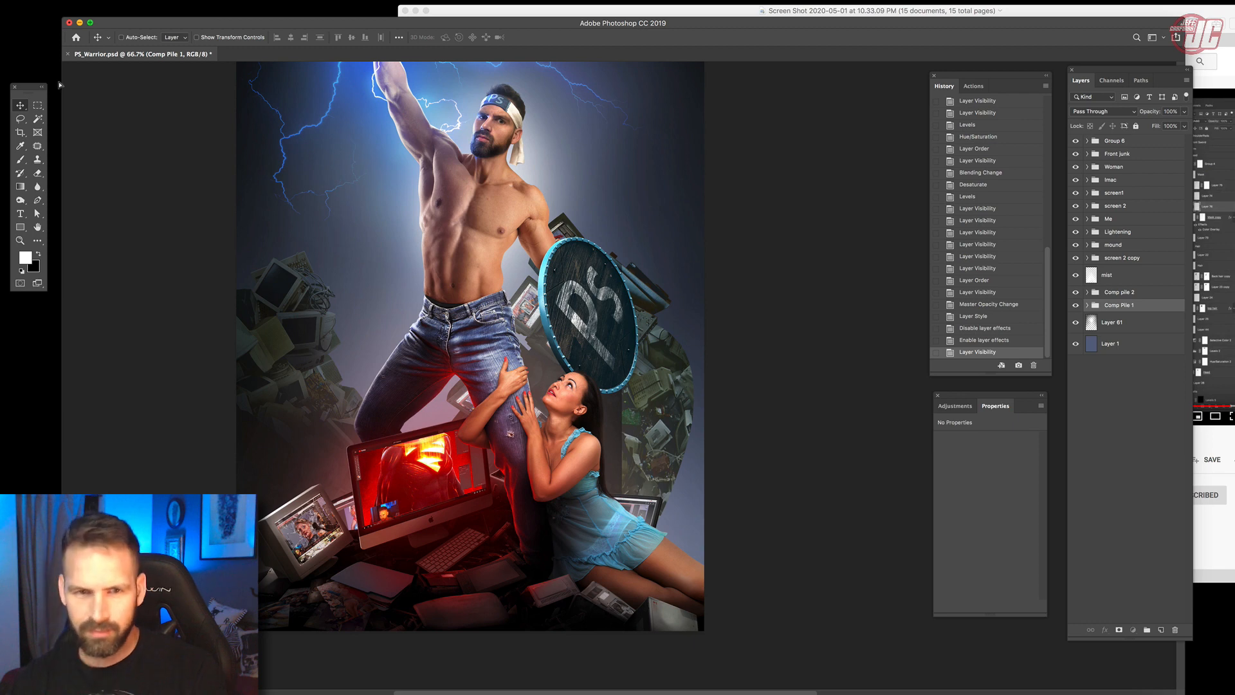
left_click_drag(636, 344, 675, 374)
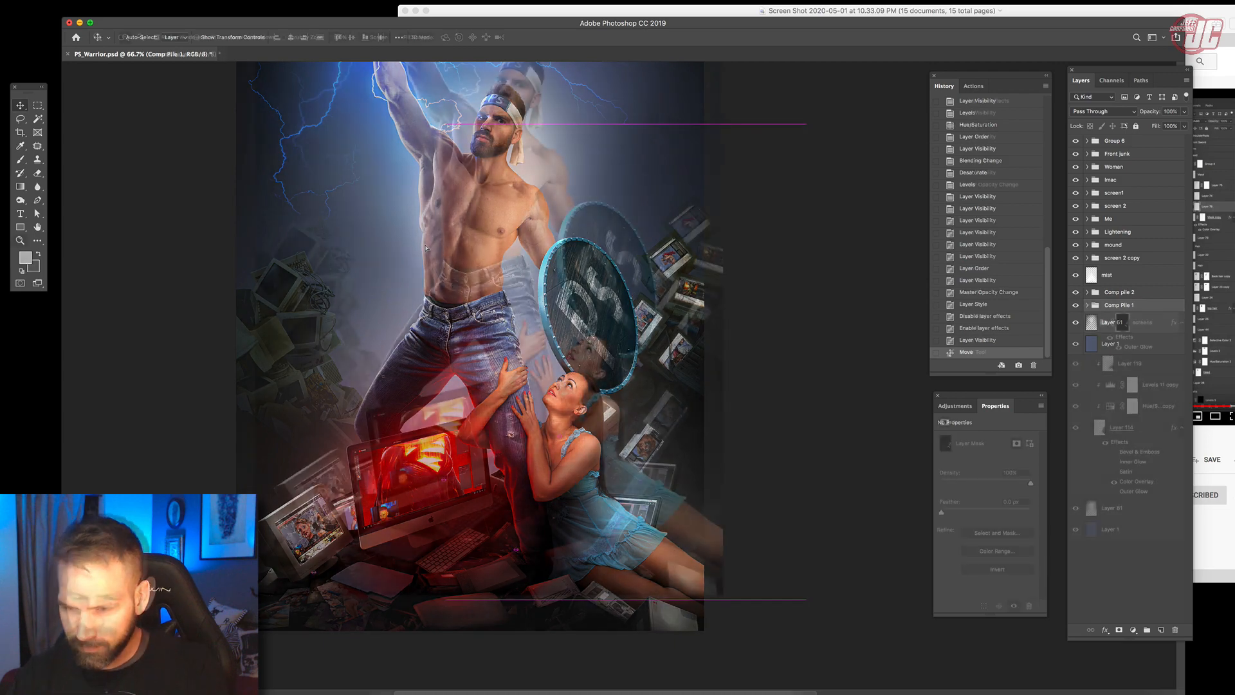
Collapse Comp Pile 1, select Comp pile 2, and hide Comp Pile 1, the mist layer and all groups above the piles.
key("v")
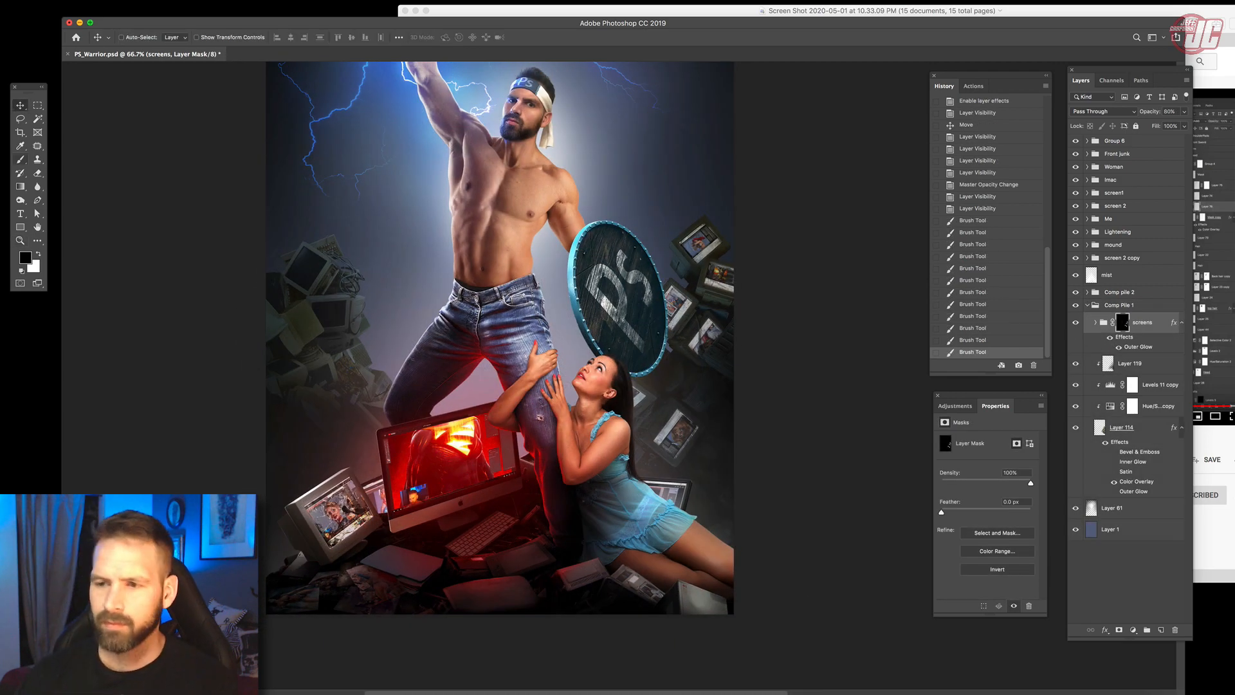
left_click_drag(500, 338, 513, 327)
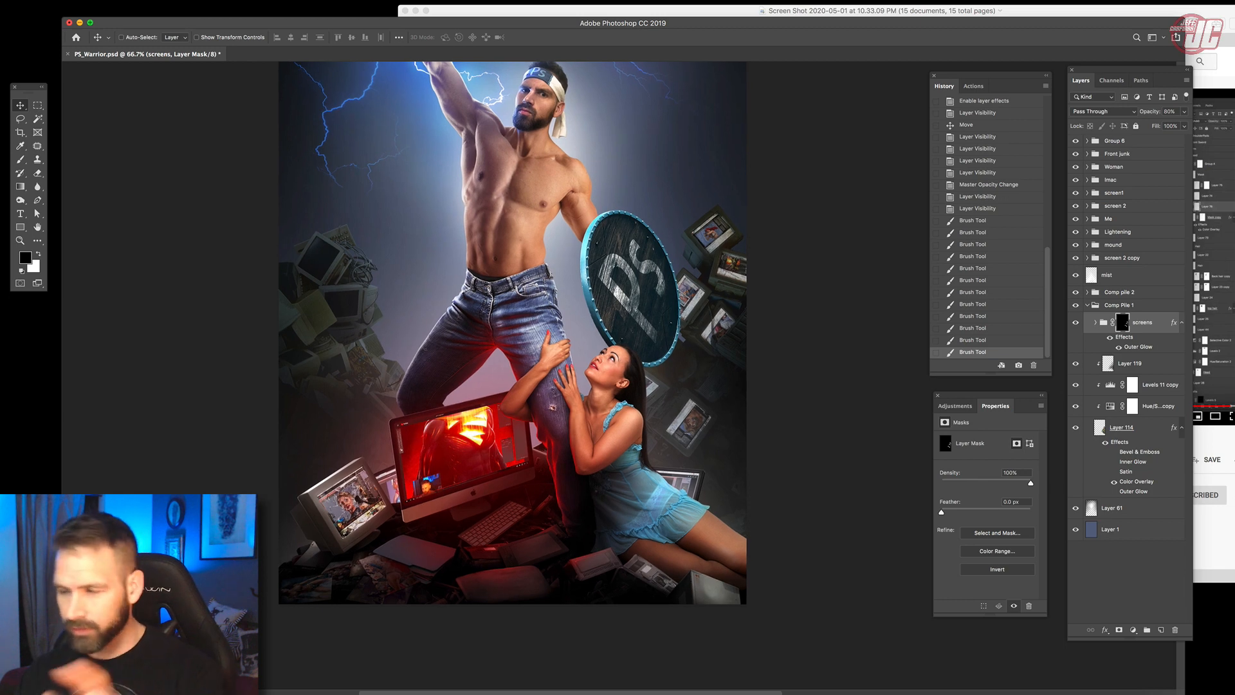
left_click(1088, 306)
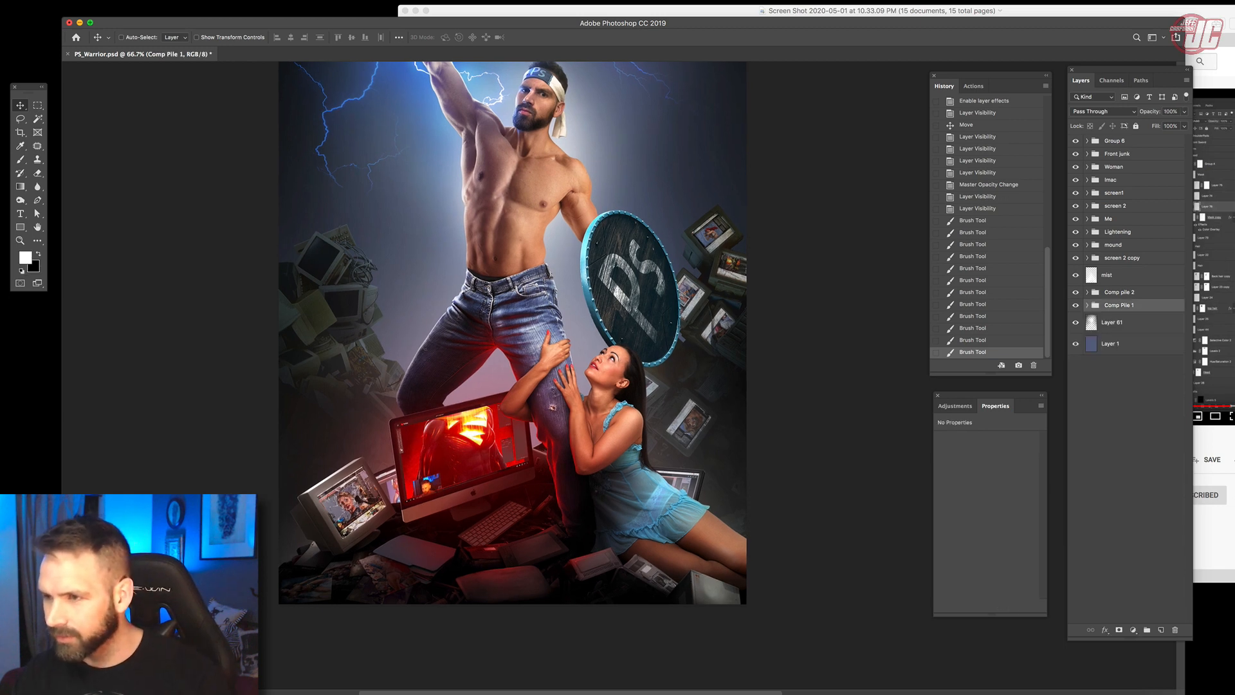
left_click_drag(1075, 274, 1076, 141)
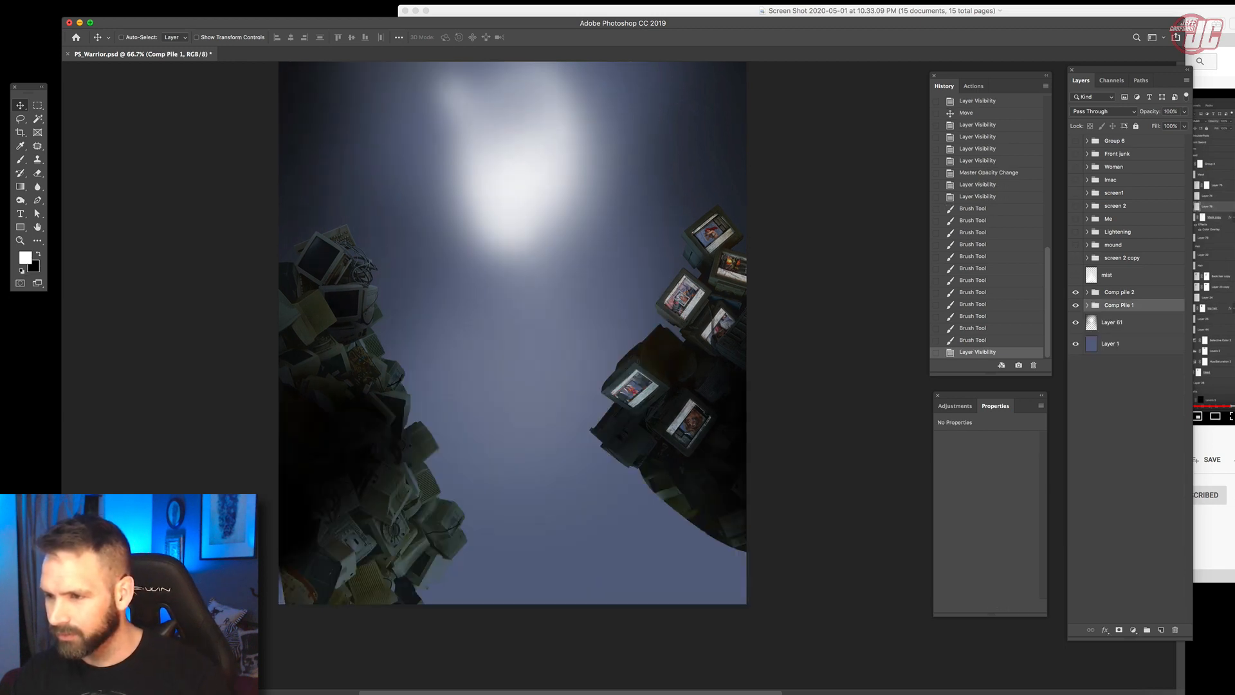
left_click(1119, 292)
left_click(1076, 305)
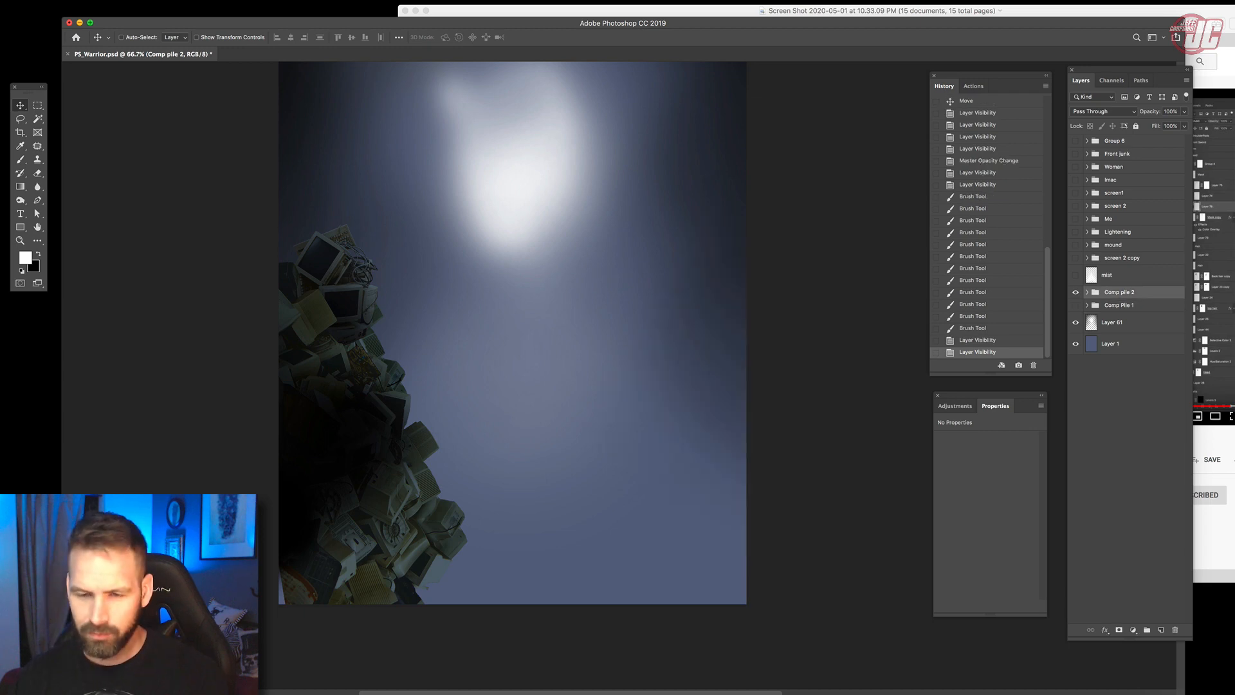
Move the Comp pile 2 group up and right into open background, expand it, and hide Layers 123, 120 and 121.
left_click_drag(363, 331, 482, 287)
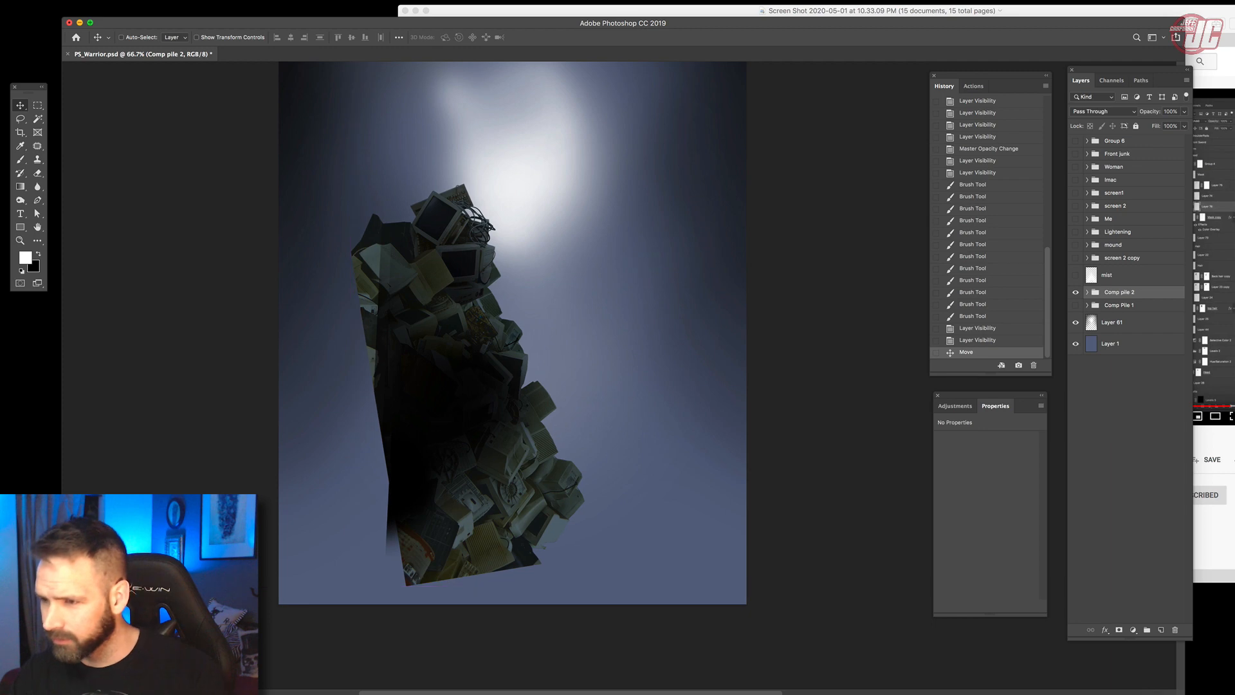
left_click(1087, 292)
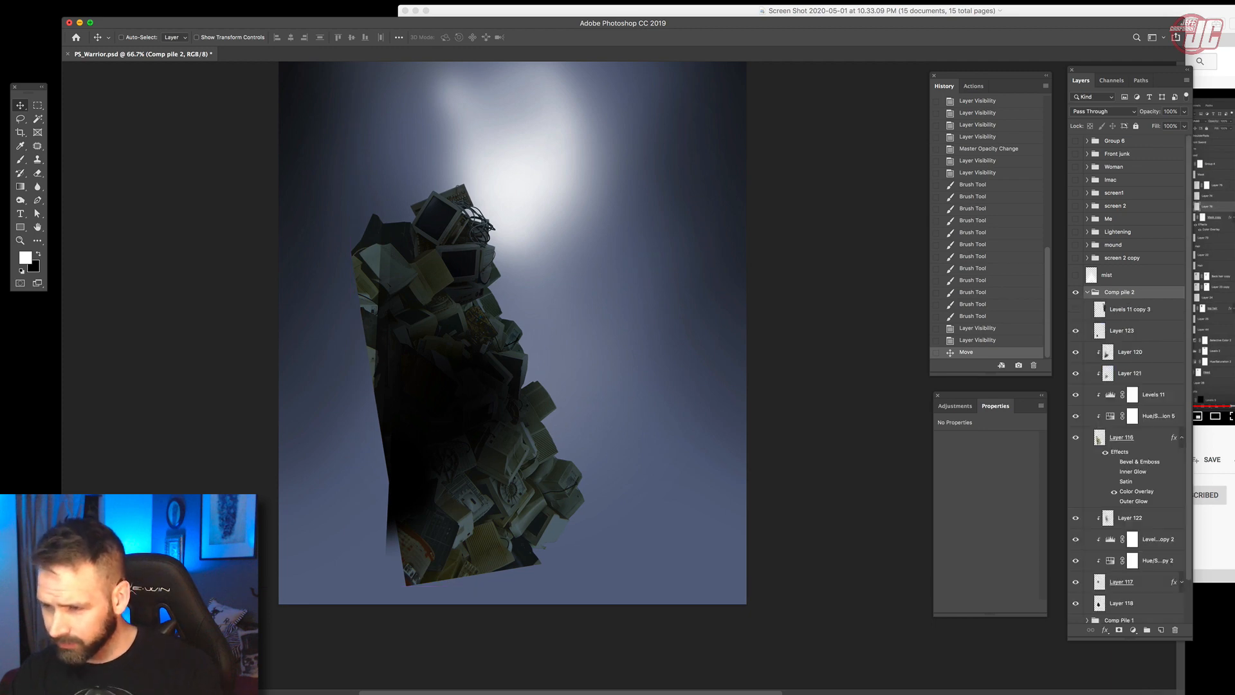
left_click(1075, 331)
left_click_drag(1076, 352, 1076, 373)
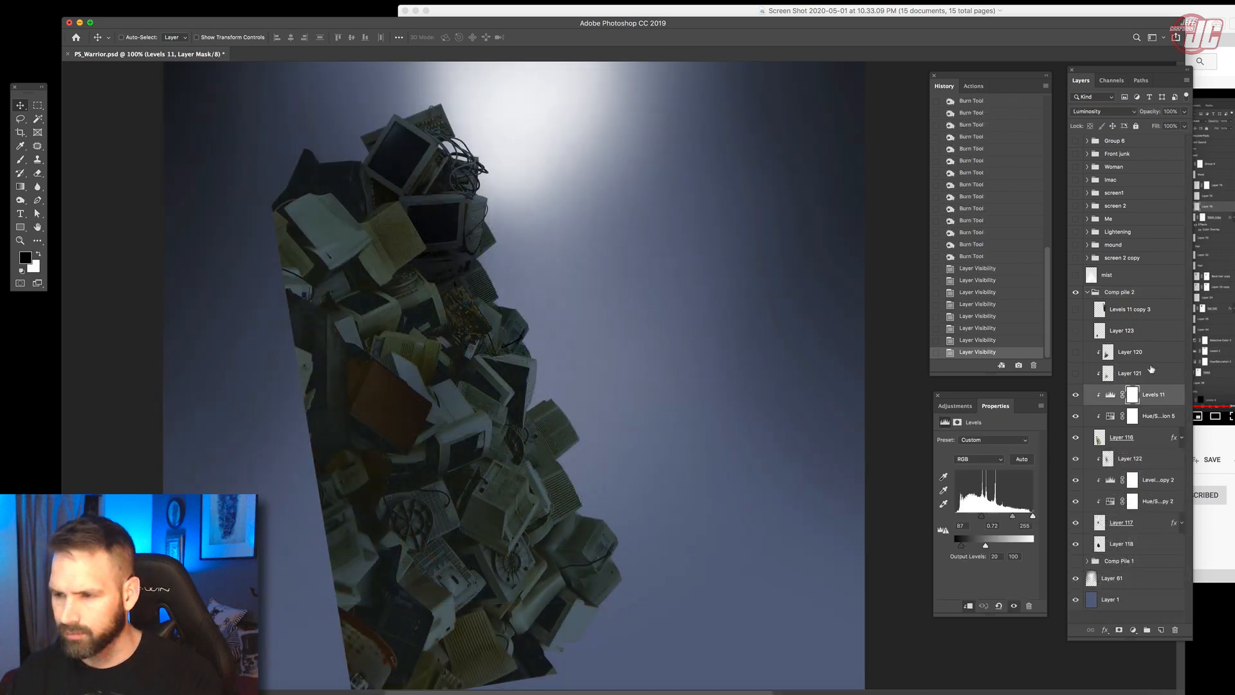
Select Layer 120 and create a new saved path with its default name for outlining the pile's monitor screens with the Pen tool.
left_click(1146, 353)
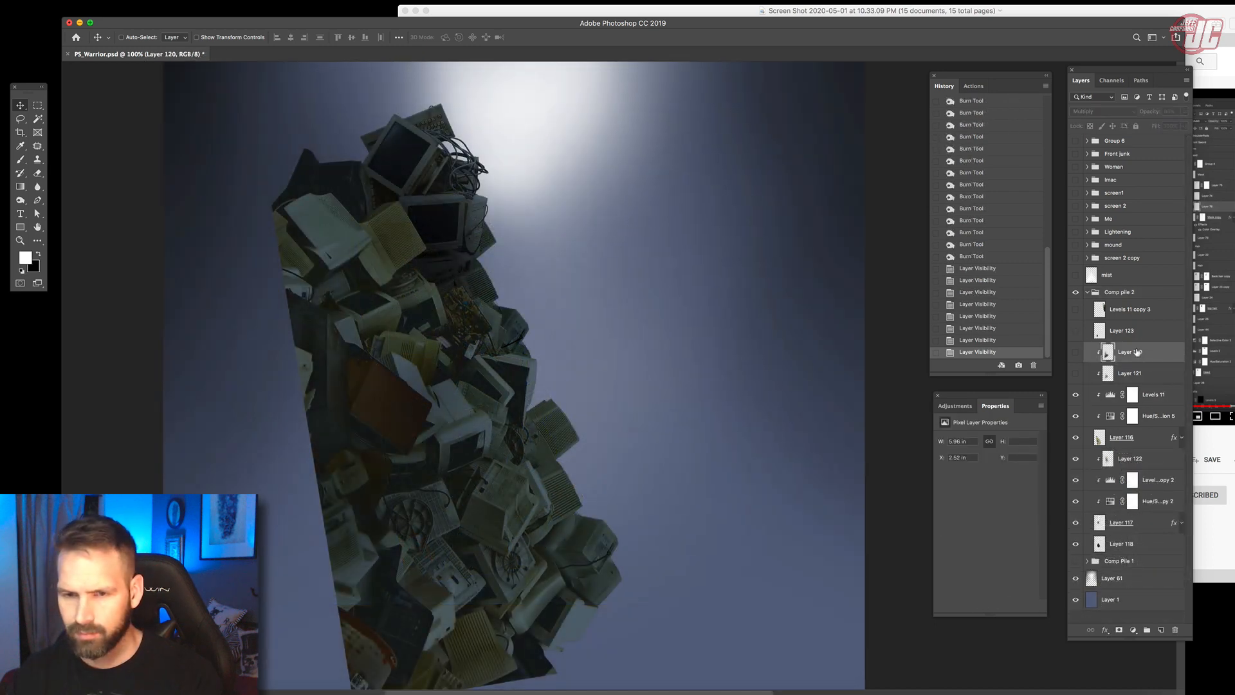
key("z")
left_click(512, 328)
left_click(513, 321)
left_click(513, 320)
left_click(469, 321)
left_click(466, 320)
left_click(464, 319)
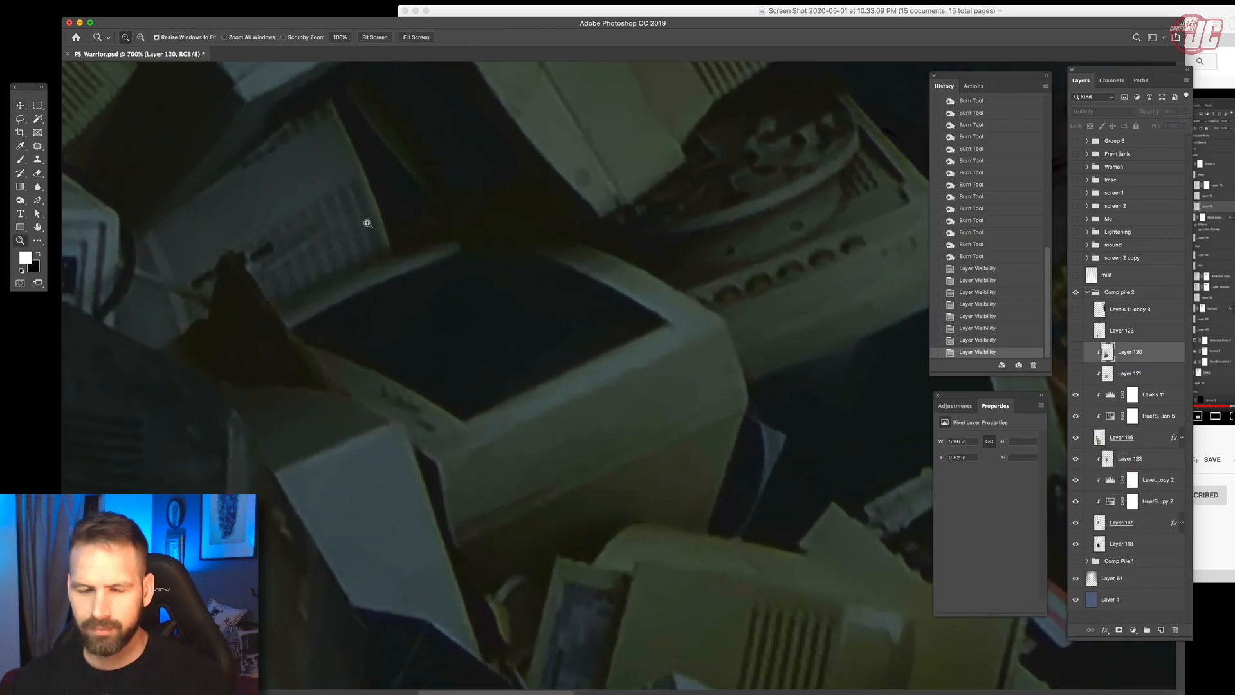
left_click(38, 200)
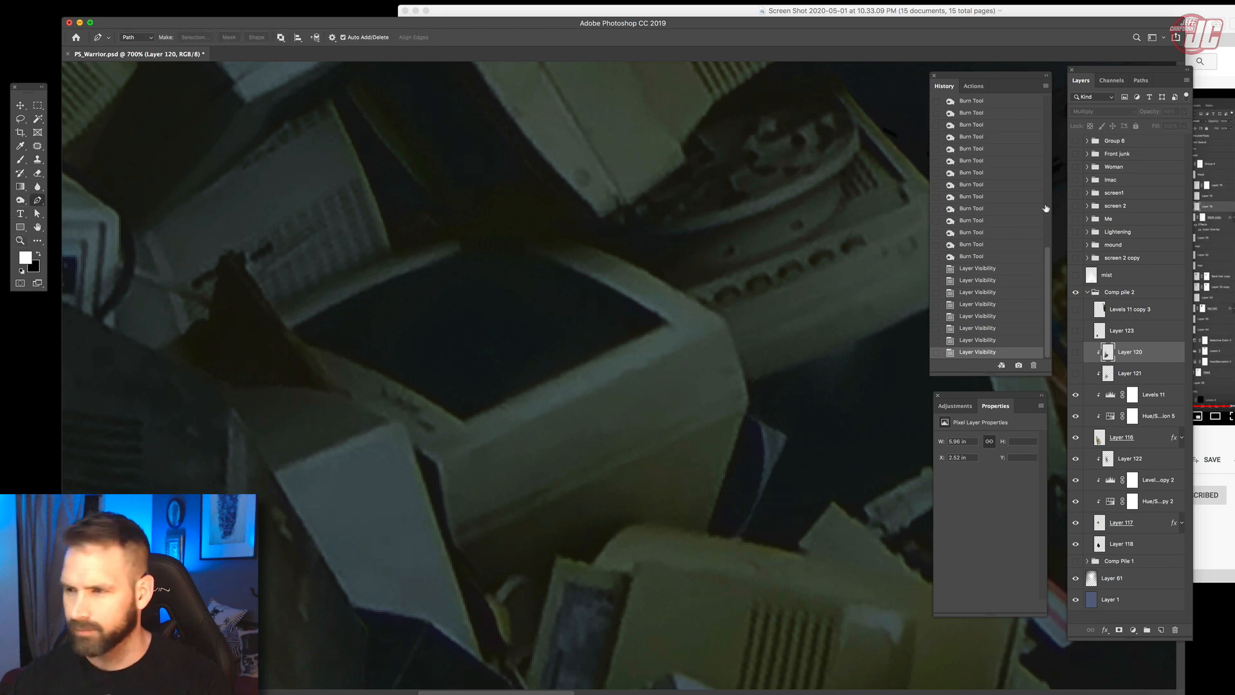
left_click(1141, 80)
left_click(1187, 80)
left_click(1097, 89)
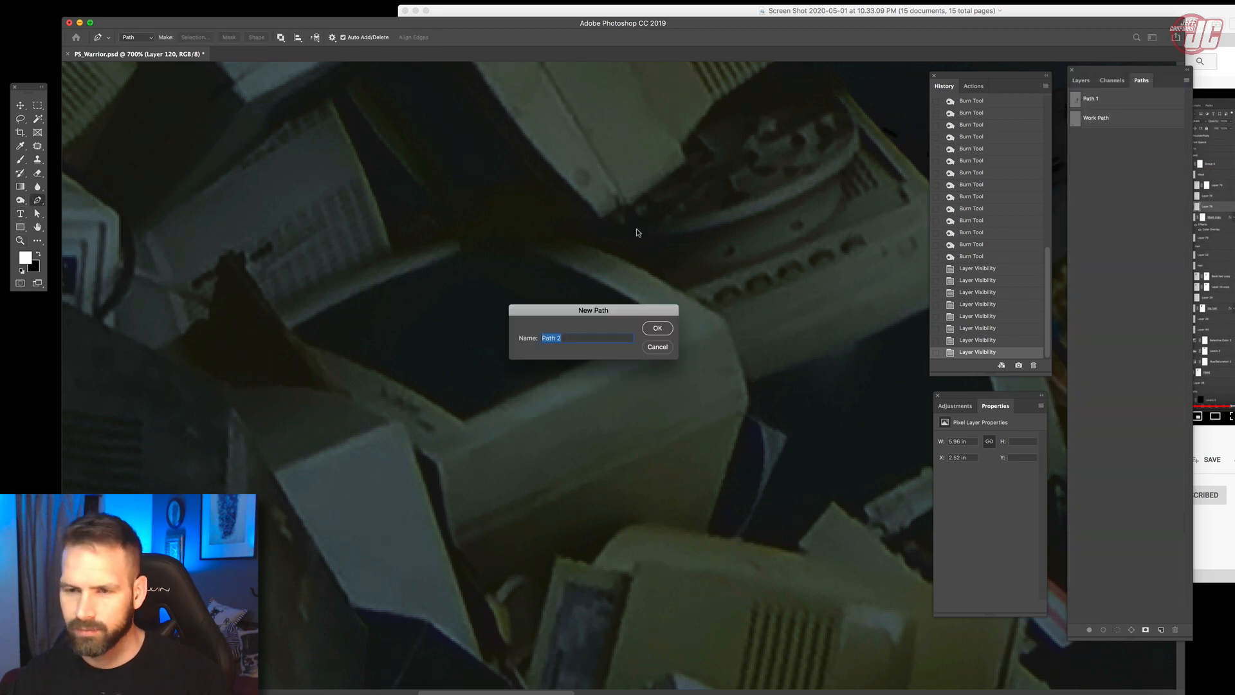
left_click(658, 328)
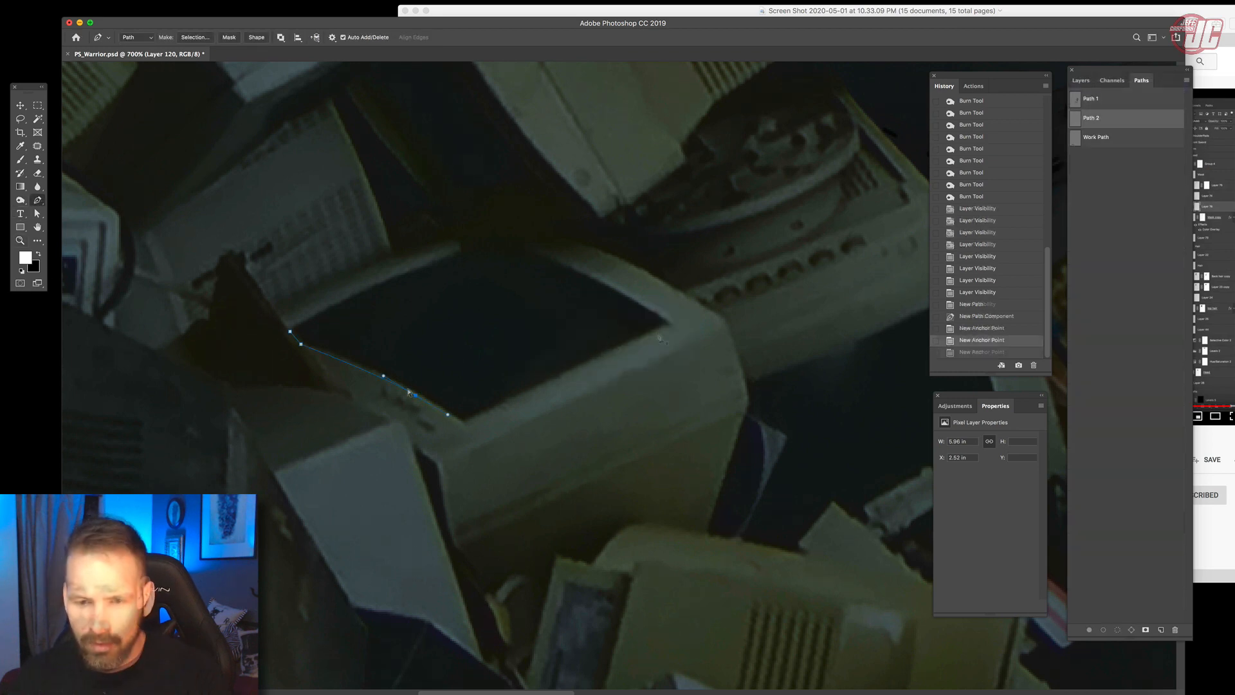
Step back the misplaced anchor point and trace the tilted monitor's dark screen along its corners and curved upper edge.
left_click(972, 328)
left_click(389, 382)
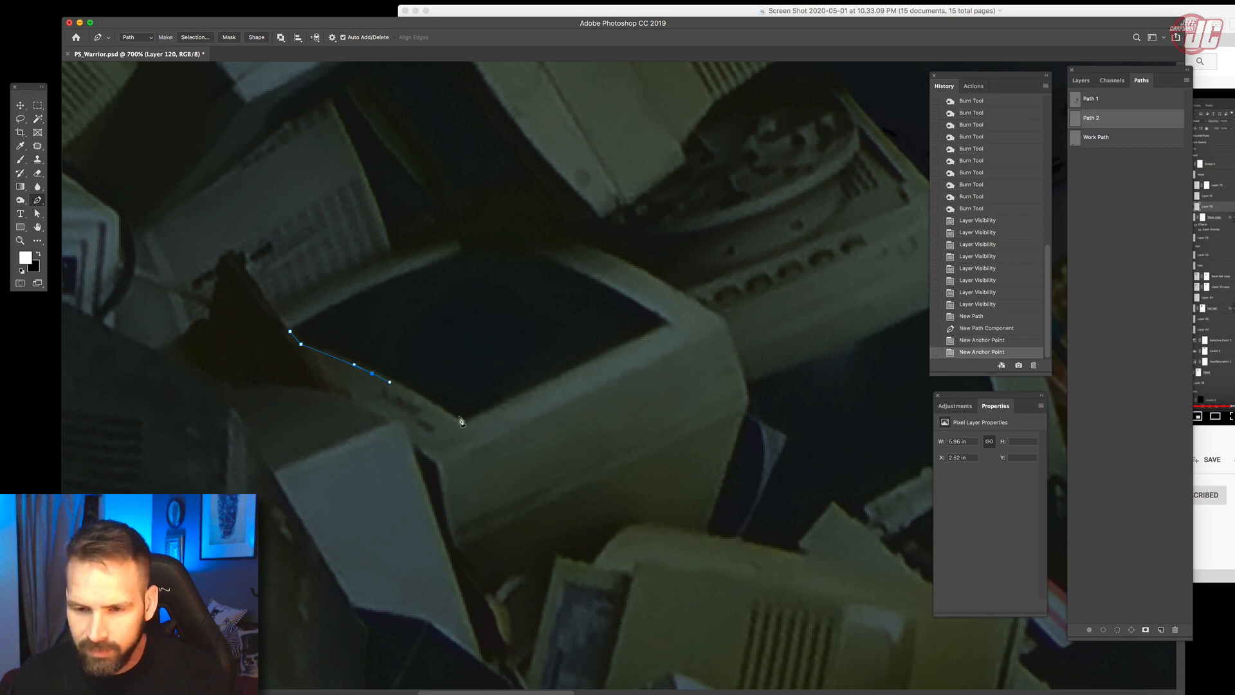
left_click(462, 425)
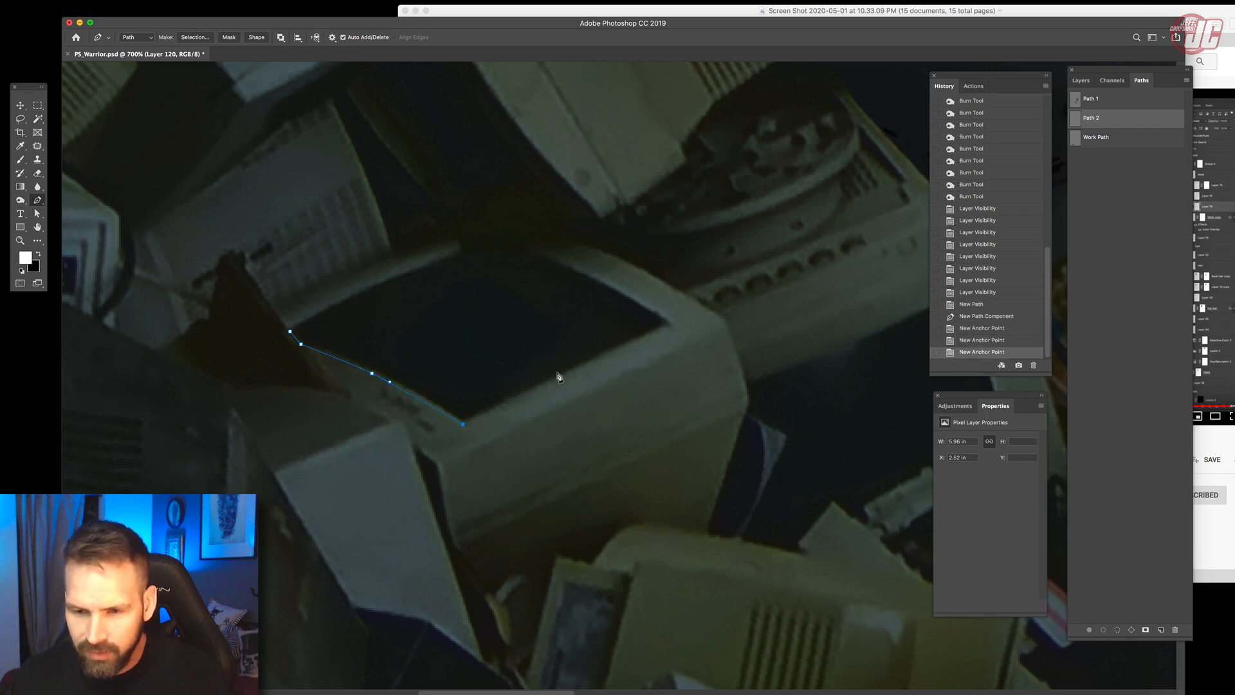
left_click(669, 323)
left_click_drag(490, 238, 483, 235)
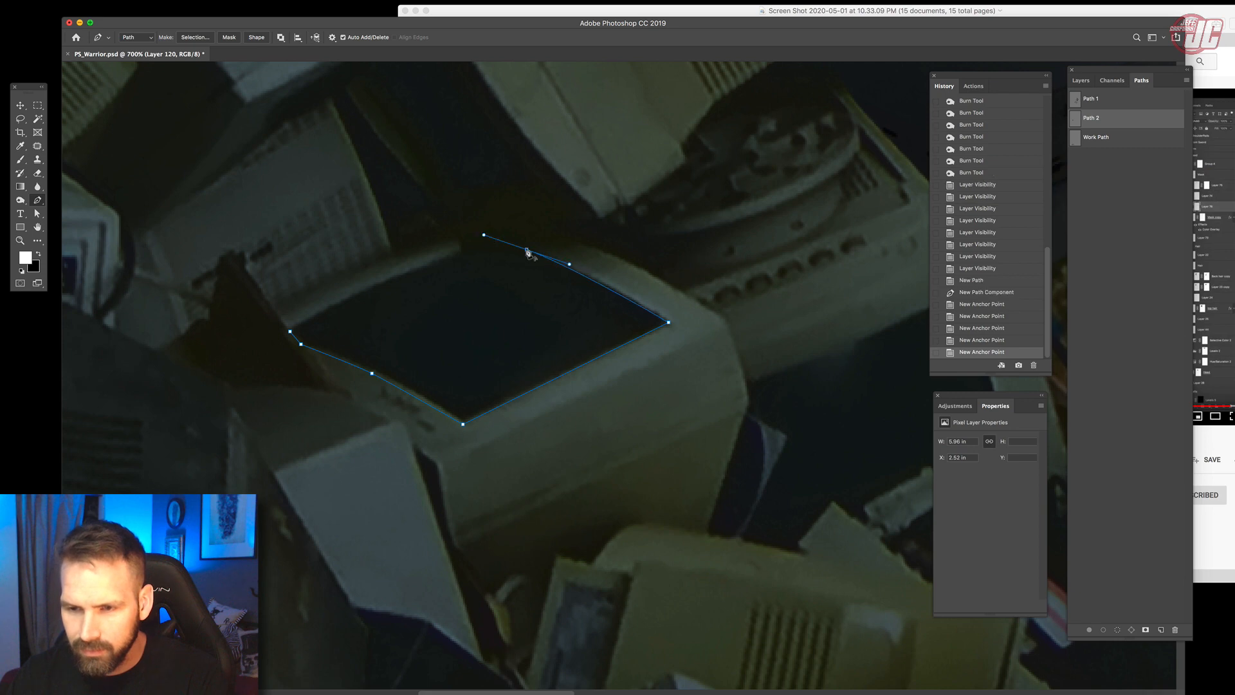
left_click(527, 250, "alt")
left_click(500, 245)
left_click(472, 249)
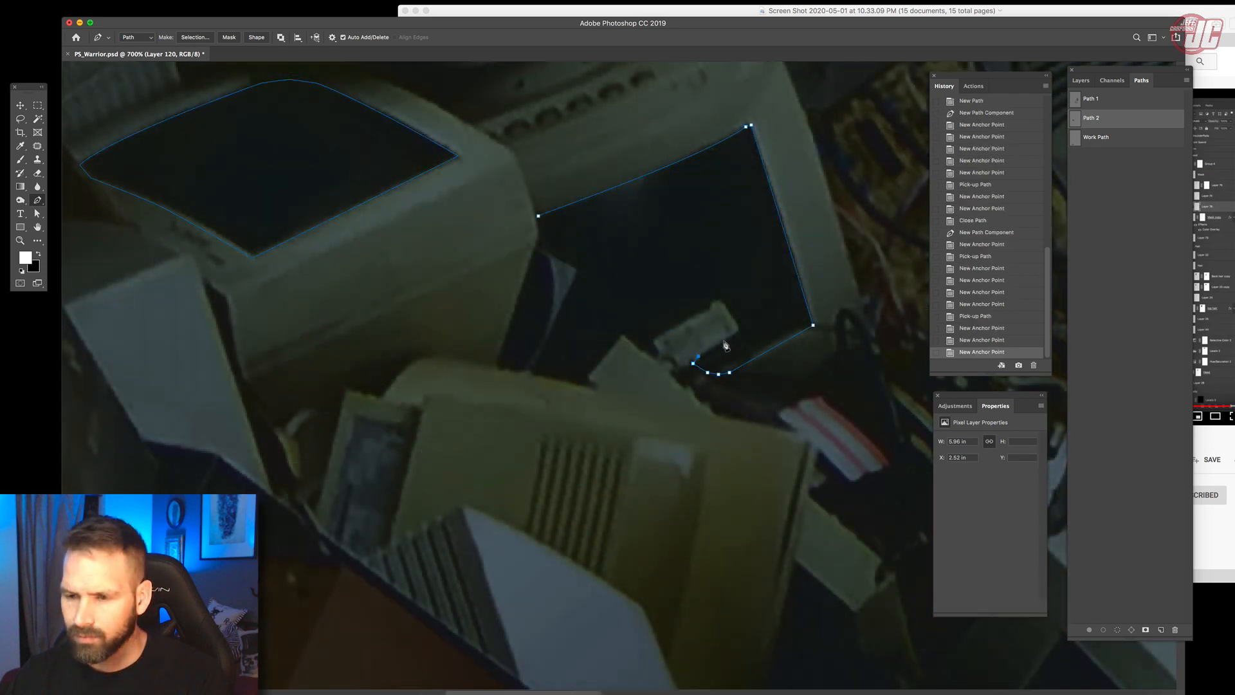
Outline the neighbouring monitor's screen around the overlapping plug and panel corner, and trace the dark monitor screen higher in the pile.
left_click(739, 331)
left_click(721, 305)
left_click(712, 303)
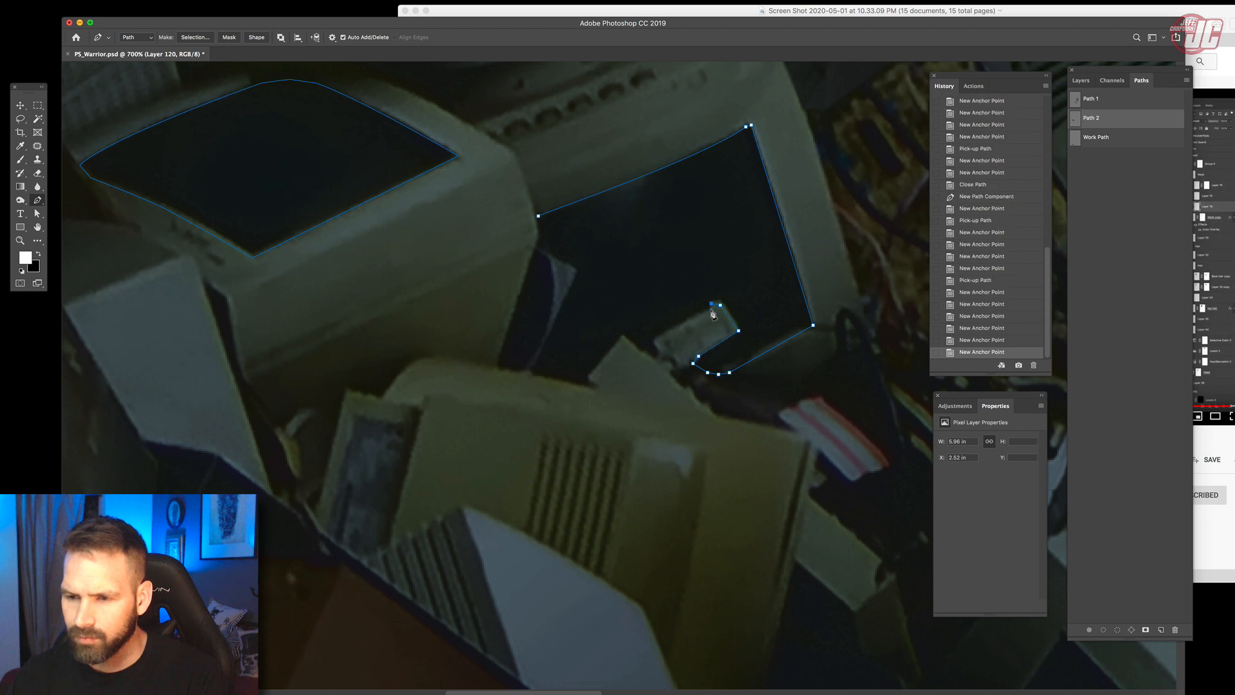
left_click(709, 309)
left_click(663, 335)
left_click(655, 344)
left_click(660, 358)
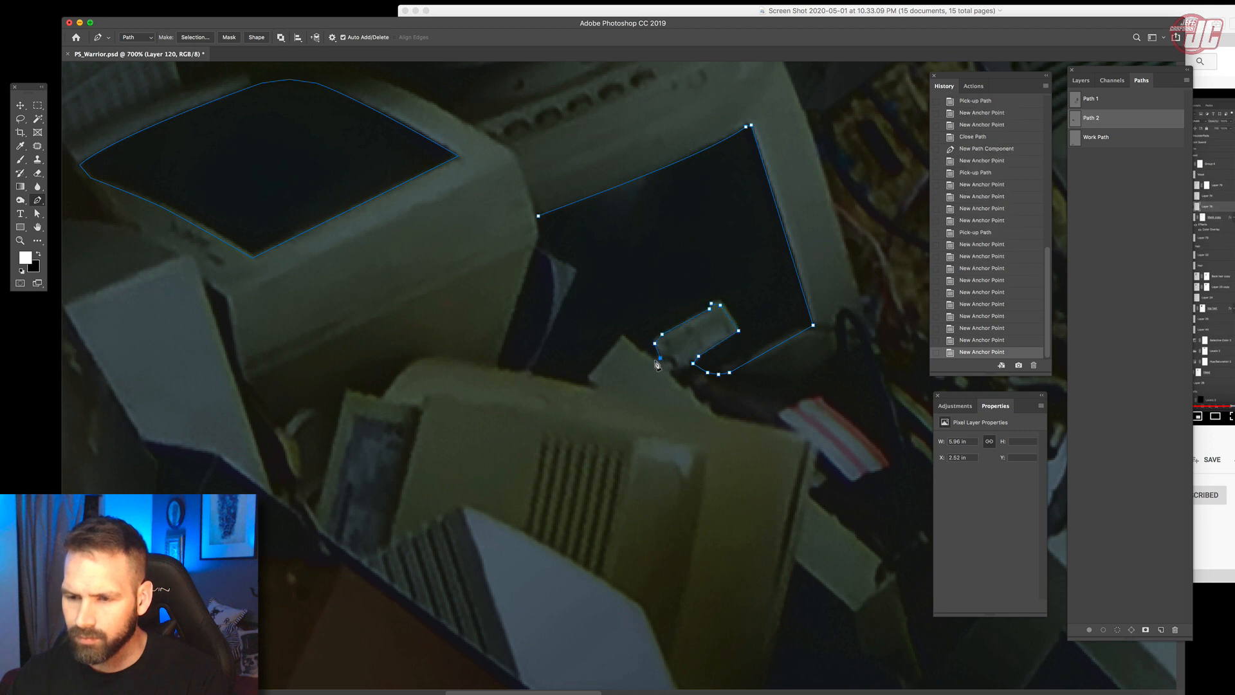
left_click(653, 360)
left_click(622, 334)
left_click(588, 379)
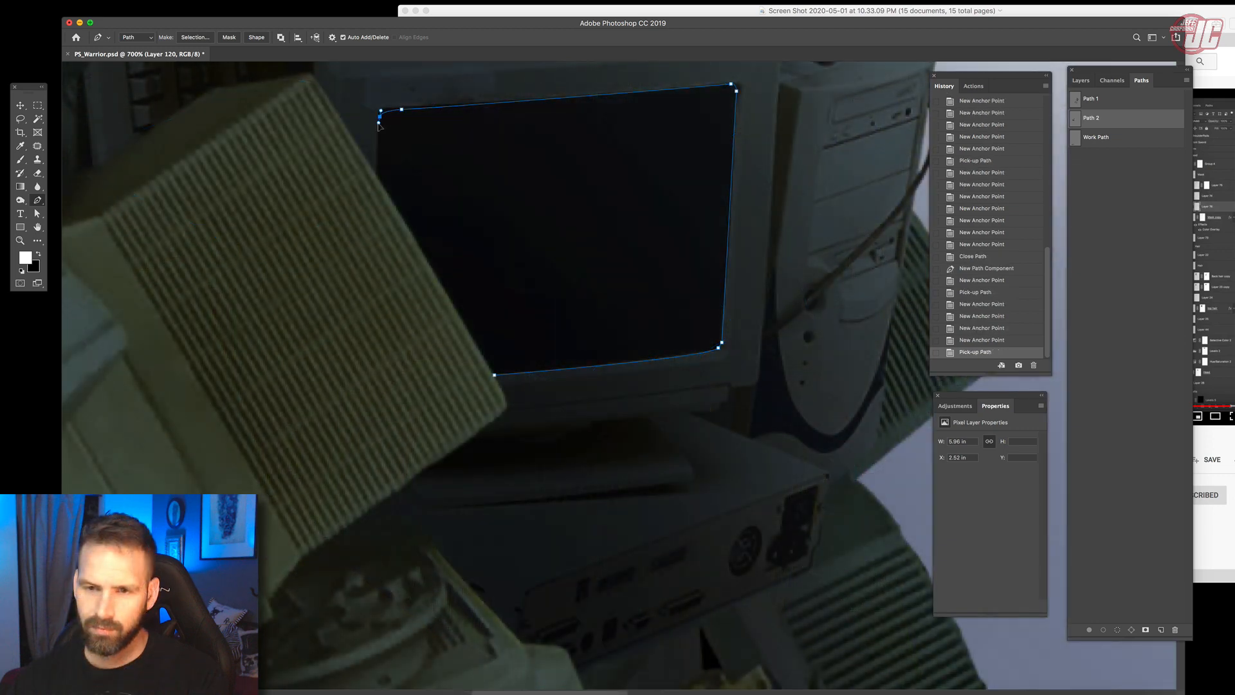
left_click(378, 174)
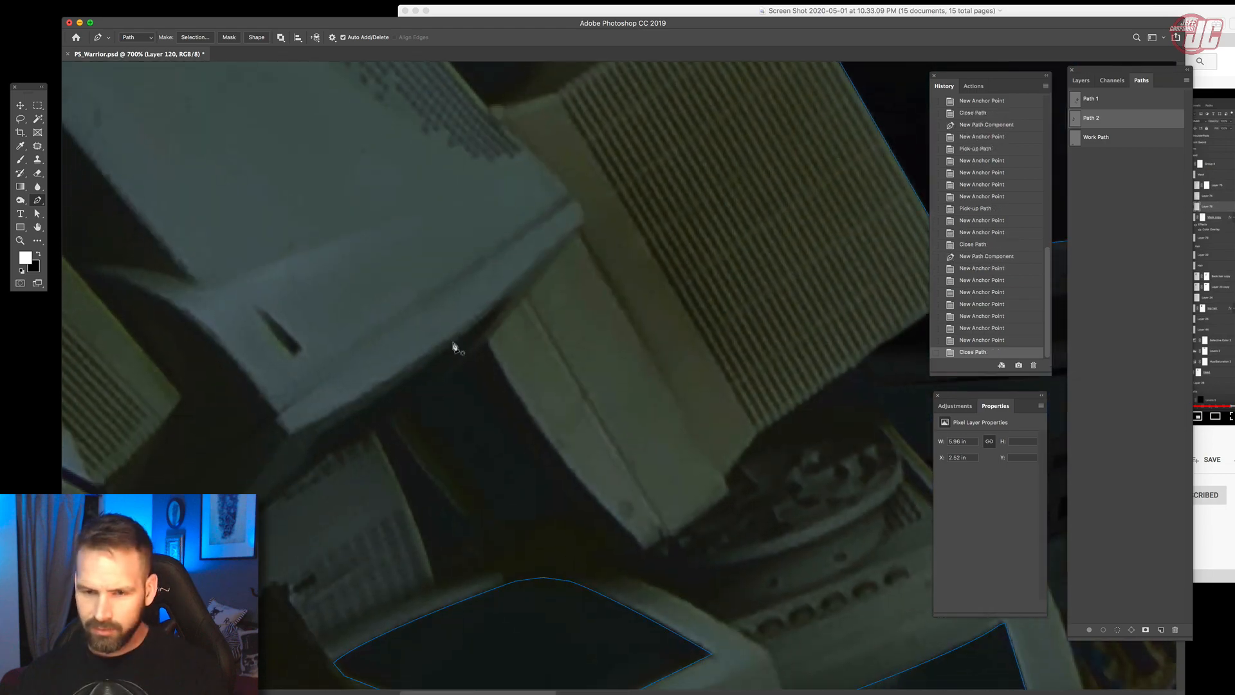
Examine the outlined monitors and the rest of the pile for further screens that need a path.
left_click_drag(691, 464, 563, 290)
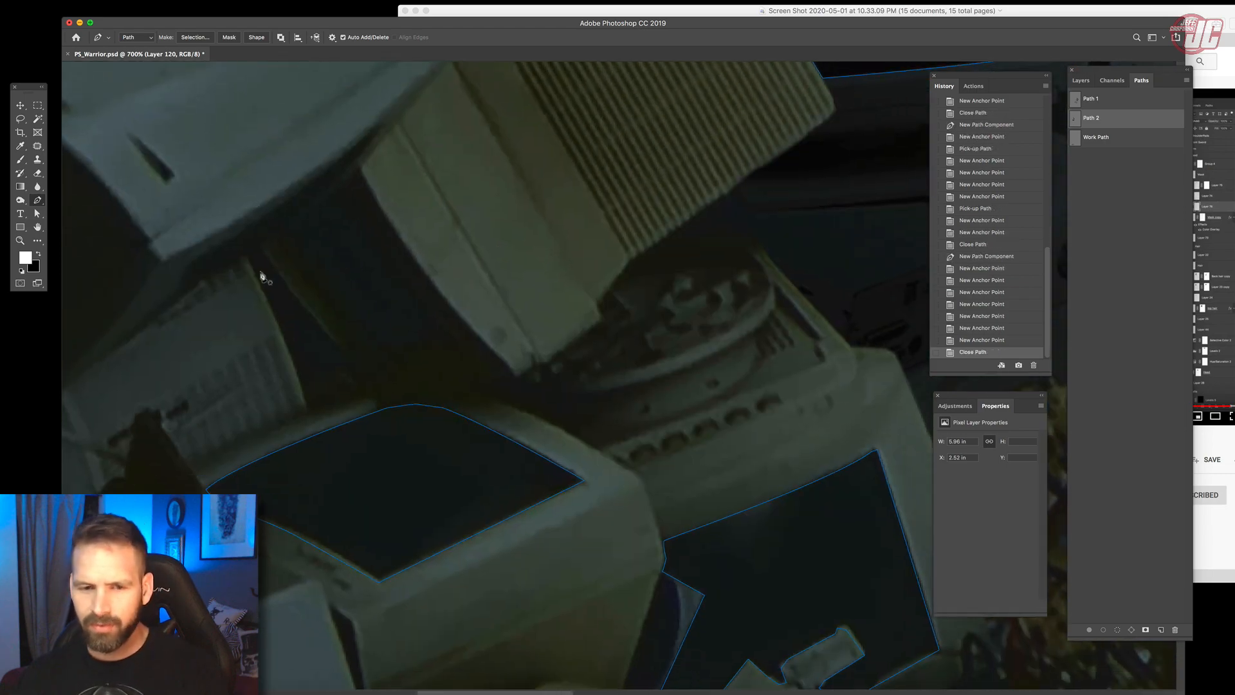
left_click(24, 242)
left_click(601, 371, "alt")
left_click(600, 372, "alt")
left_click(599, 372, "alt")
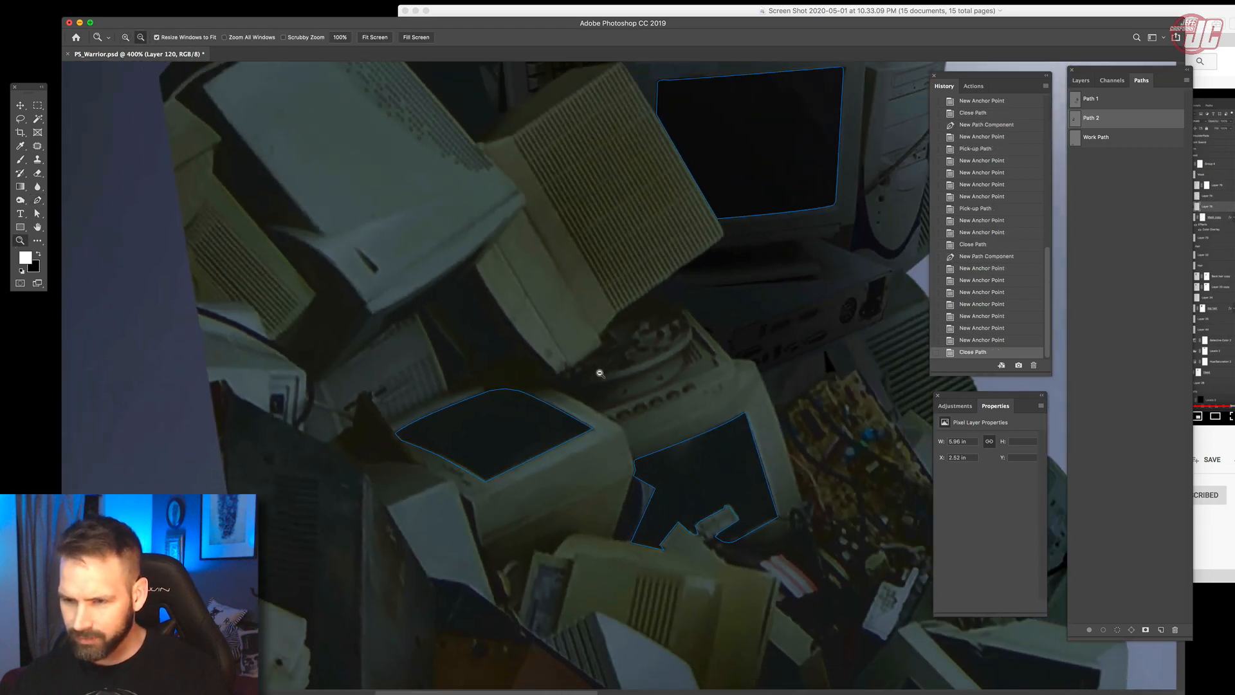
left_click(599, 372, "alt")
left_click(600, 374, "alt")
left_click_drag(600, 425, 457, 243)
mouse_move(502, 351)
left_mouse_down()
mouse_move(480, 215)
mouse_move(498, 430)
left_mouse_up()
left_click_drag(502, 295, 521, 524)
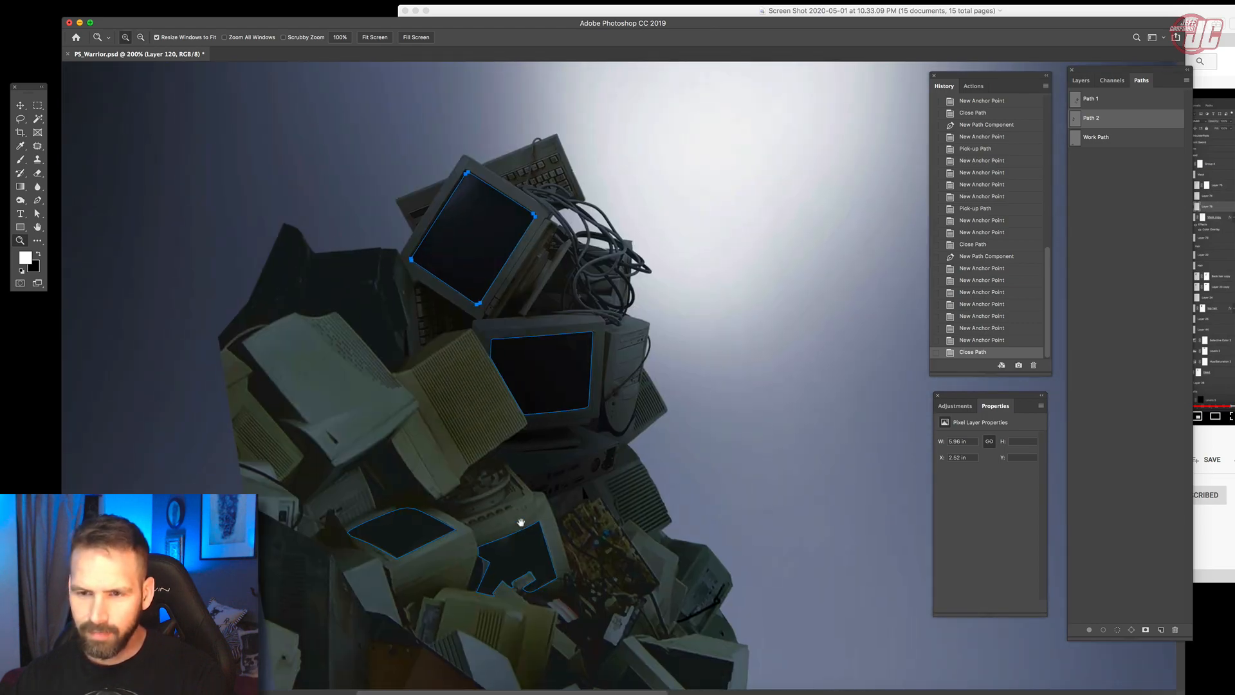
mouse_move(473, 418)
left_mouse_down()
mouse_move(454, 417)
mouse_move(419, 225)
mouse_move(416, 240)
left_mouse_up()
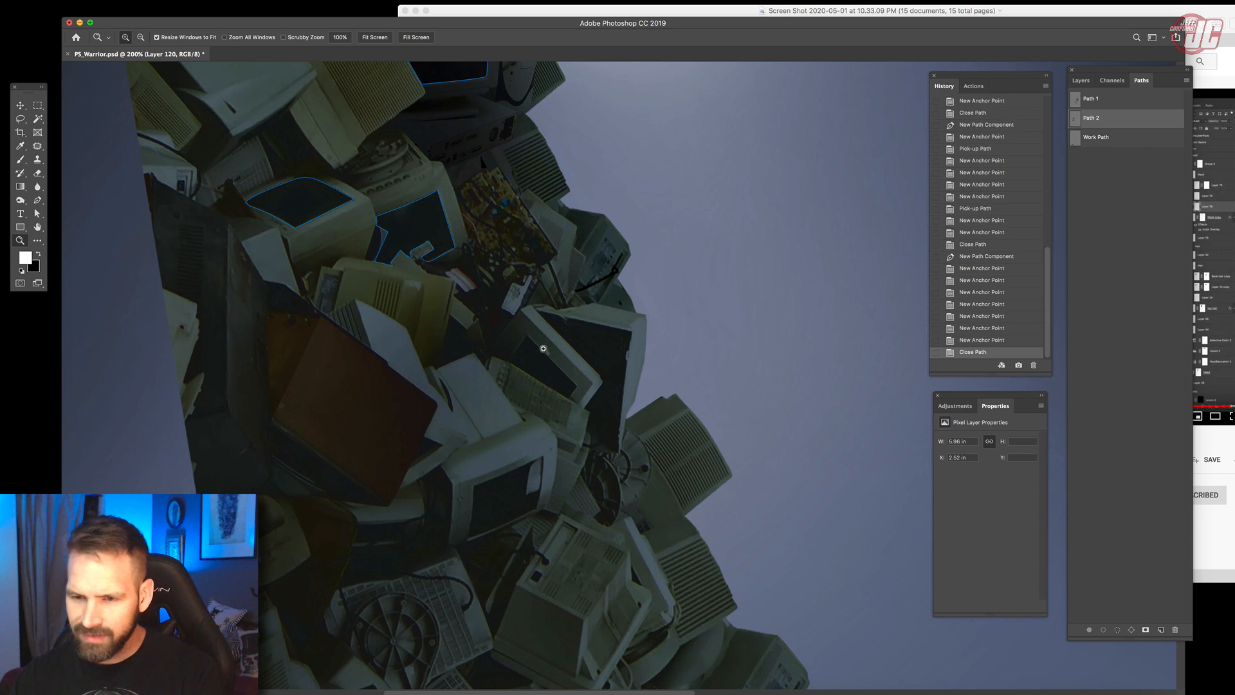
Outline the screen of the monitor lower in the pile, beside the brown box, with the Pen tool.
left_click(521, 466)
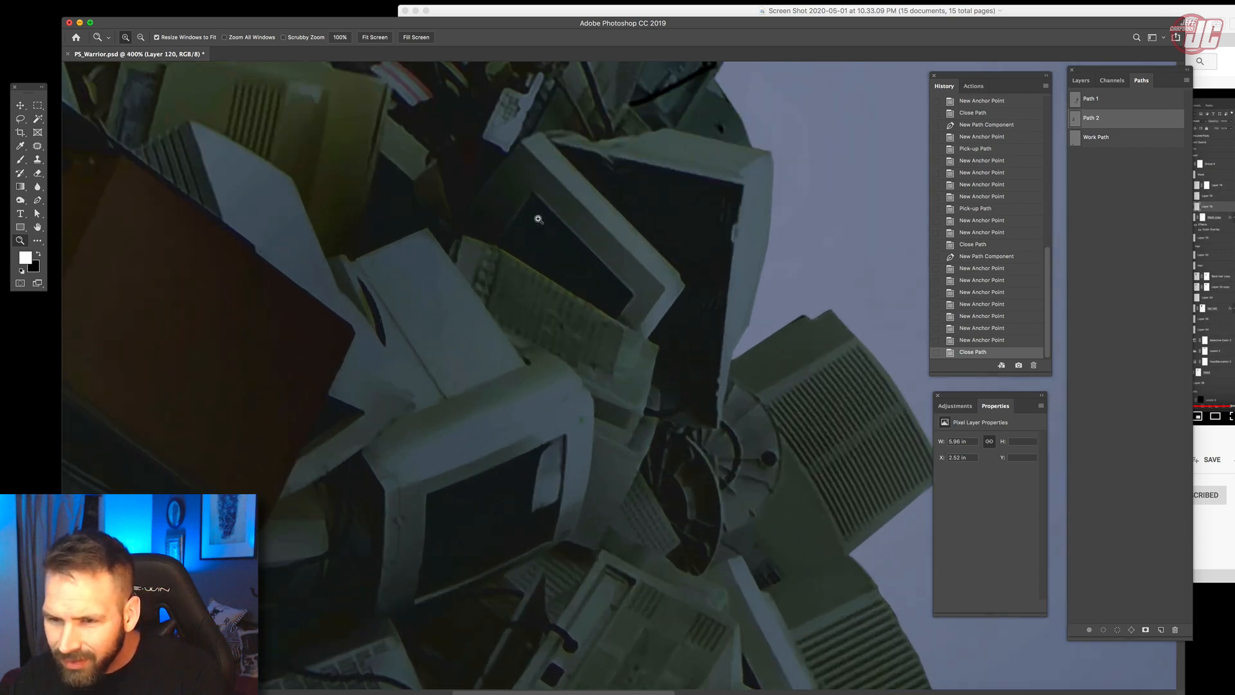
left_click_drag(527, 489, 571, 348)
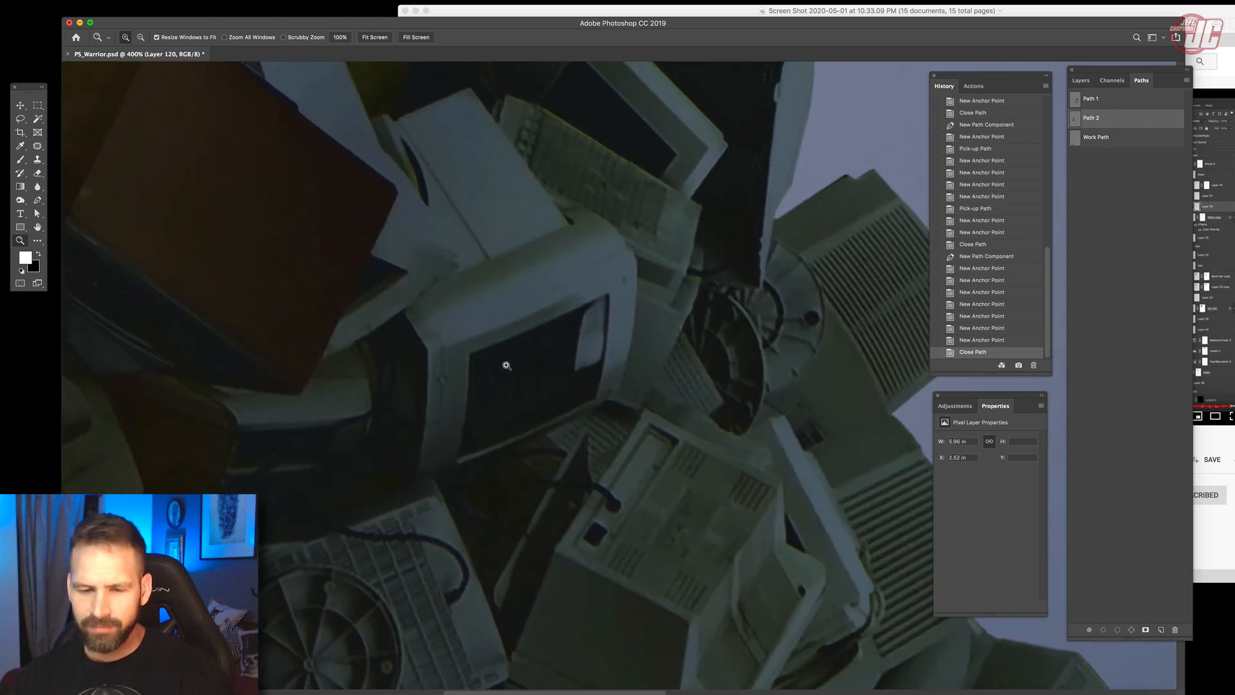
left_click(508, 369)
left_click(508, 369)
left_click(509, 370)
key("p")
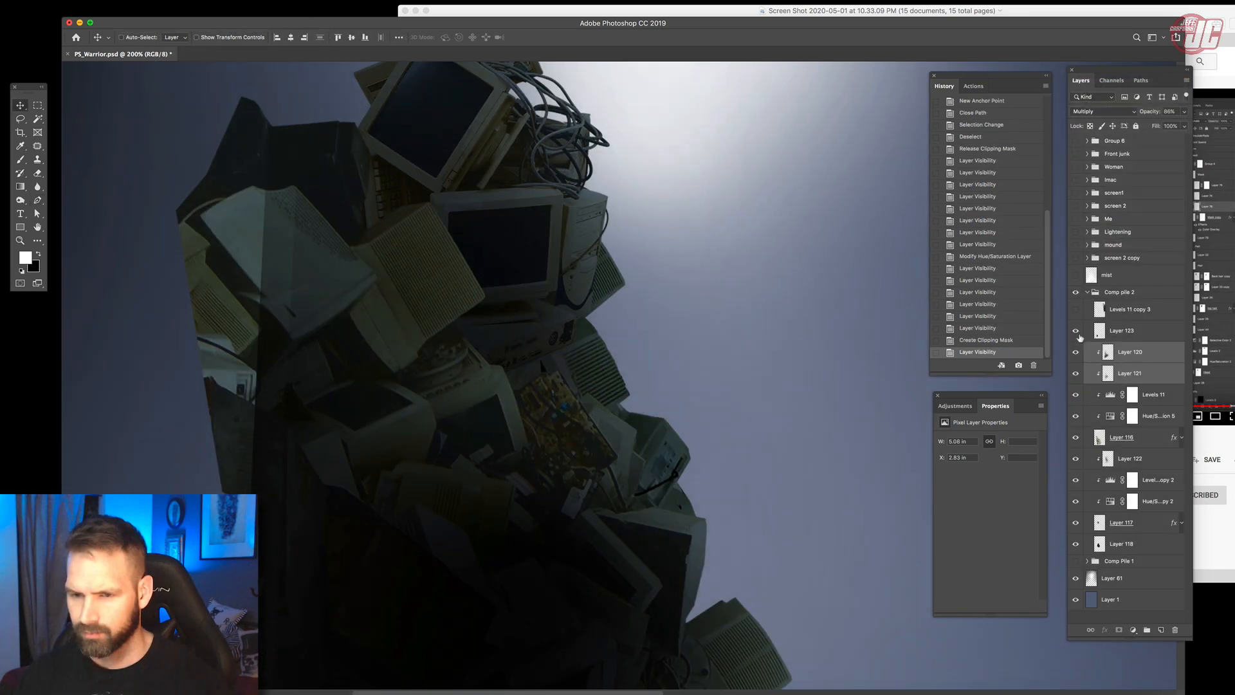
Check Layer 123's effect, then load Path 2 as a new anti-aliased selection with a 0.7-pixel feather radius.
left_click(1075, 331)
left_click(1075, 331)
left_click(1141, 80)
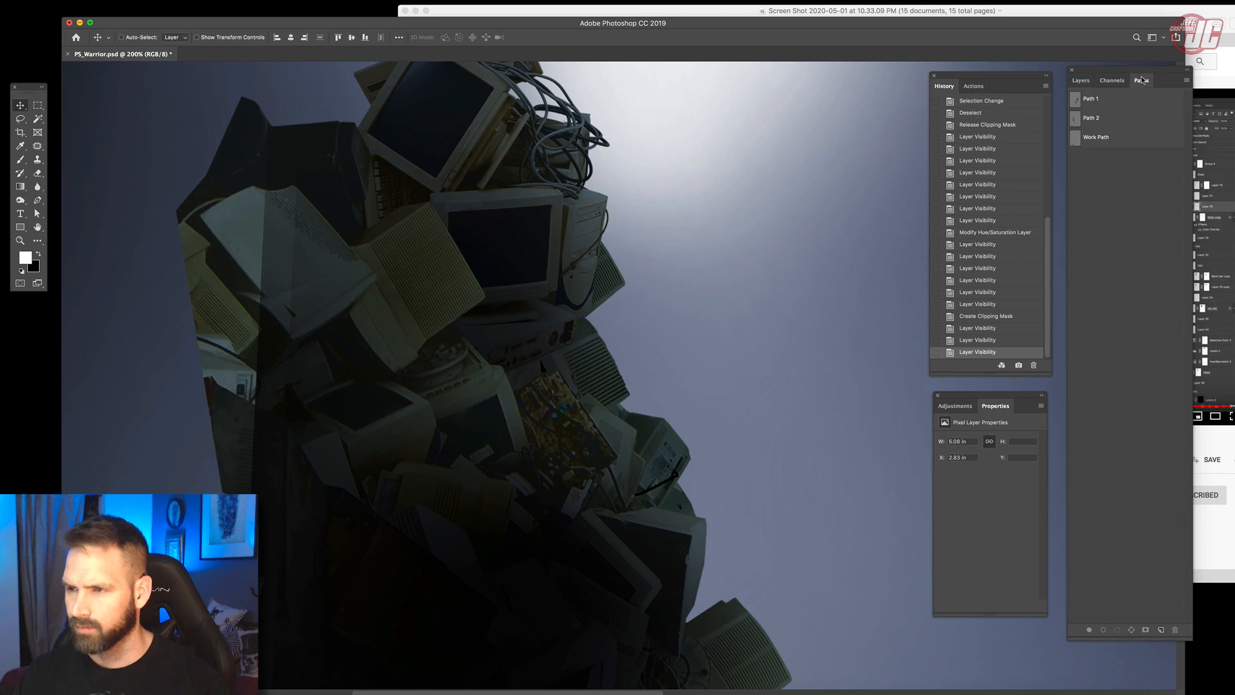
left_click(1122, 117)
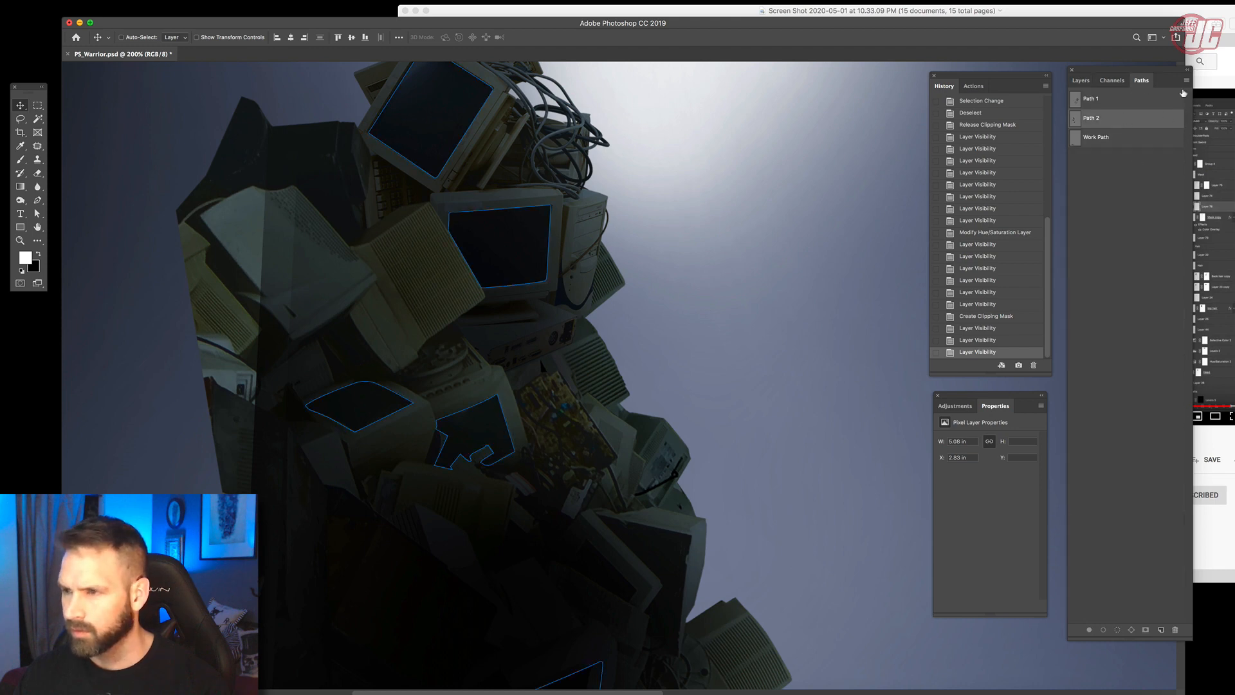
left_click(1186, 81)
left_click(1119, 140)
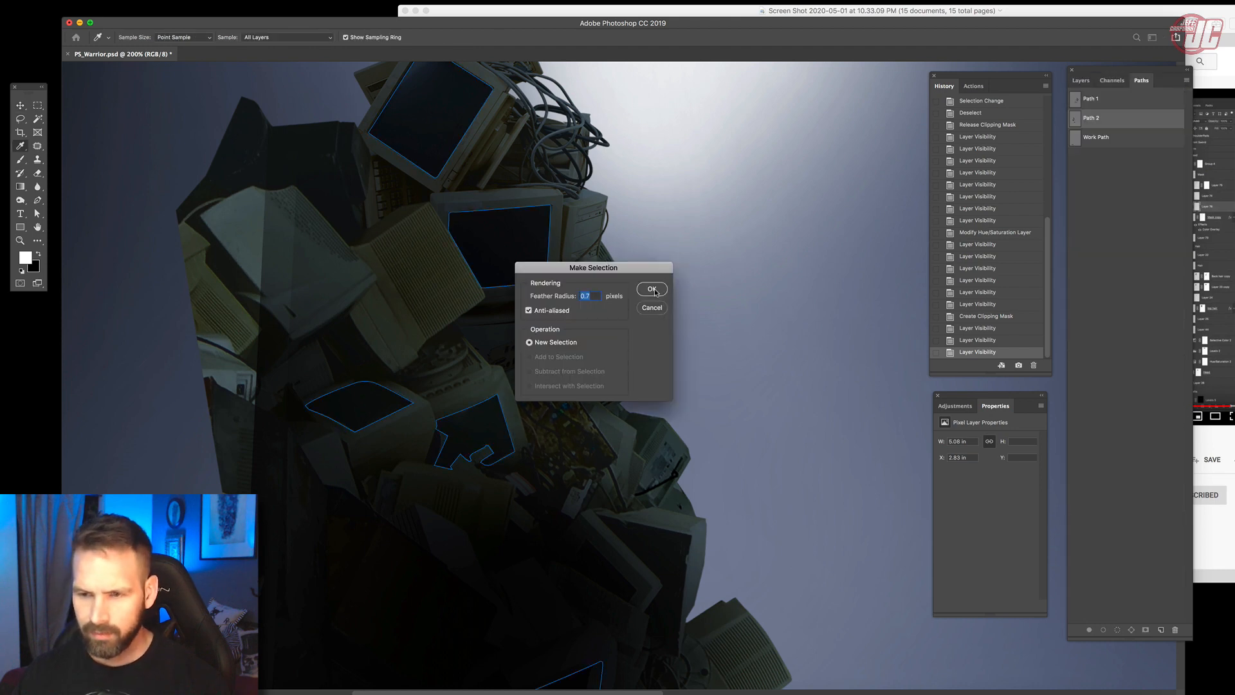
left_click(652, 290)
key("v")
left_click(1082, 81)
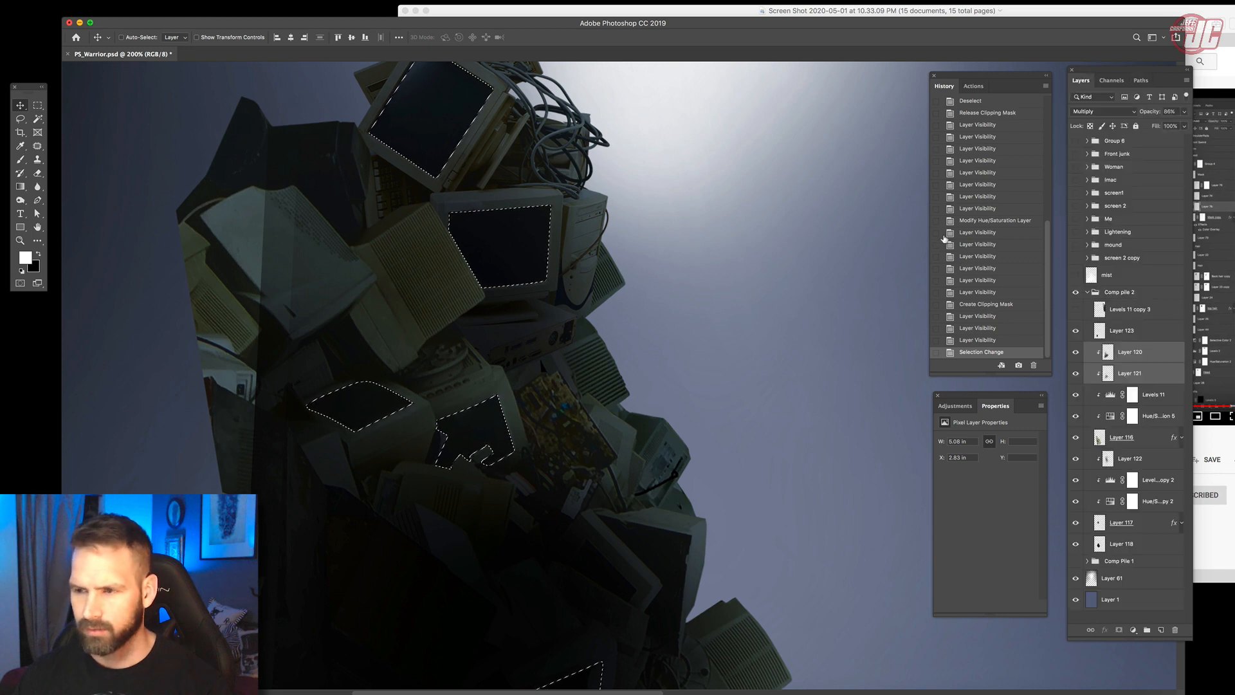
Create a new group above Layer 123 inside Comp pile 2 and name it screens.
left_click(1134, 353)
left_click(1138, 332)
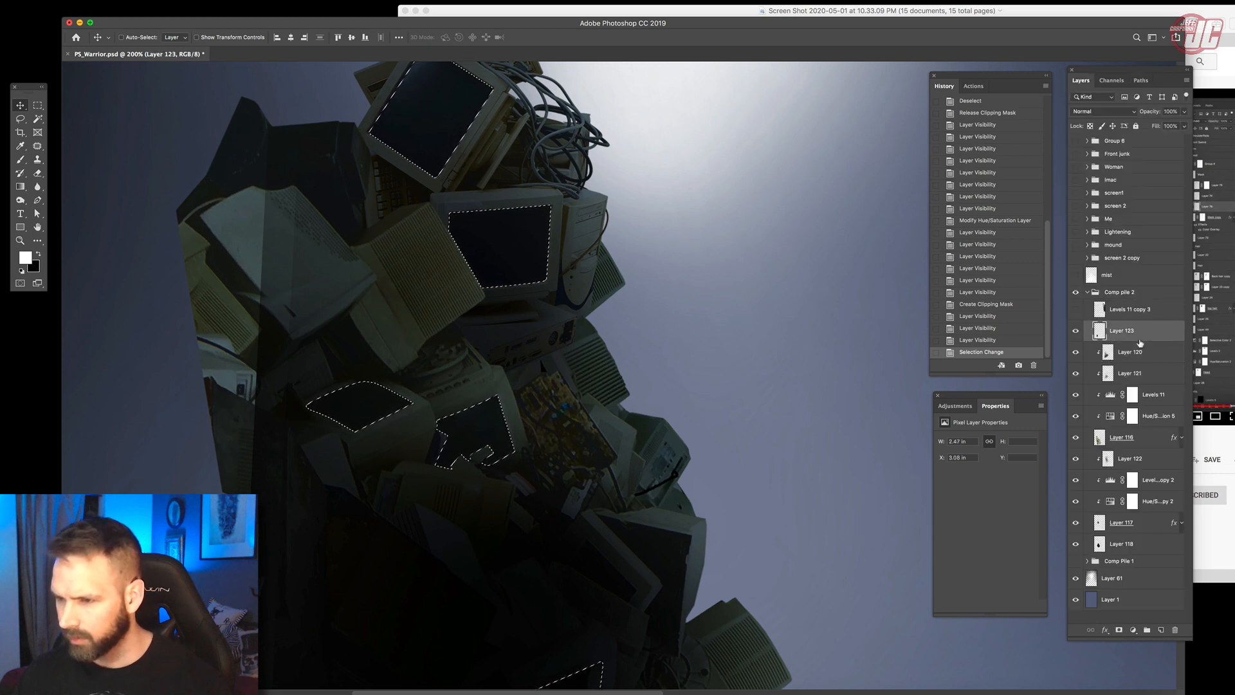
left_click(1147, 630)
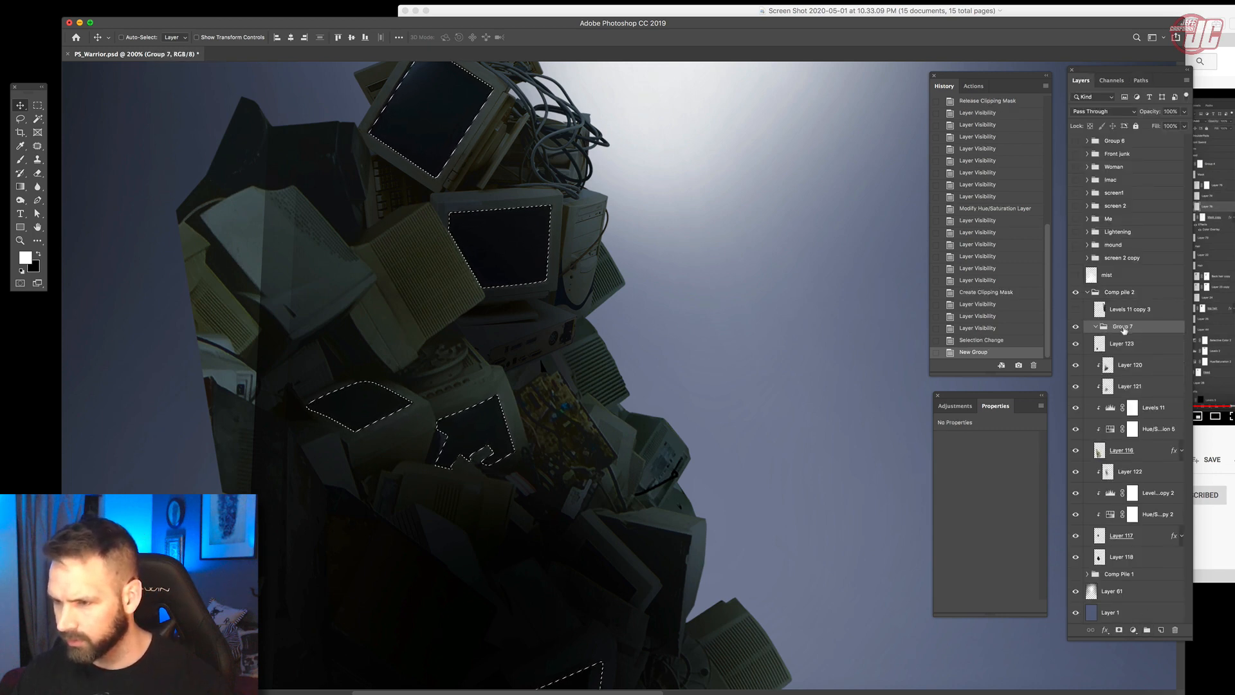
type("screens")
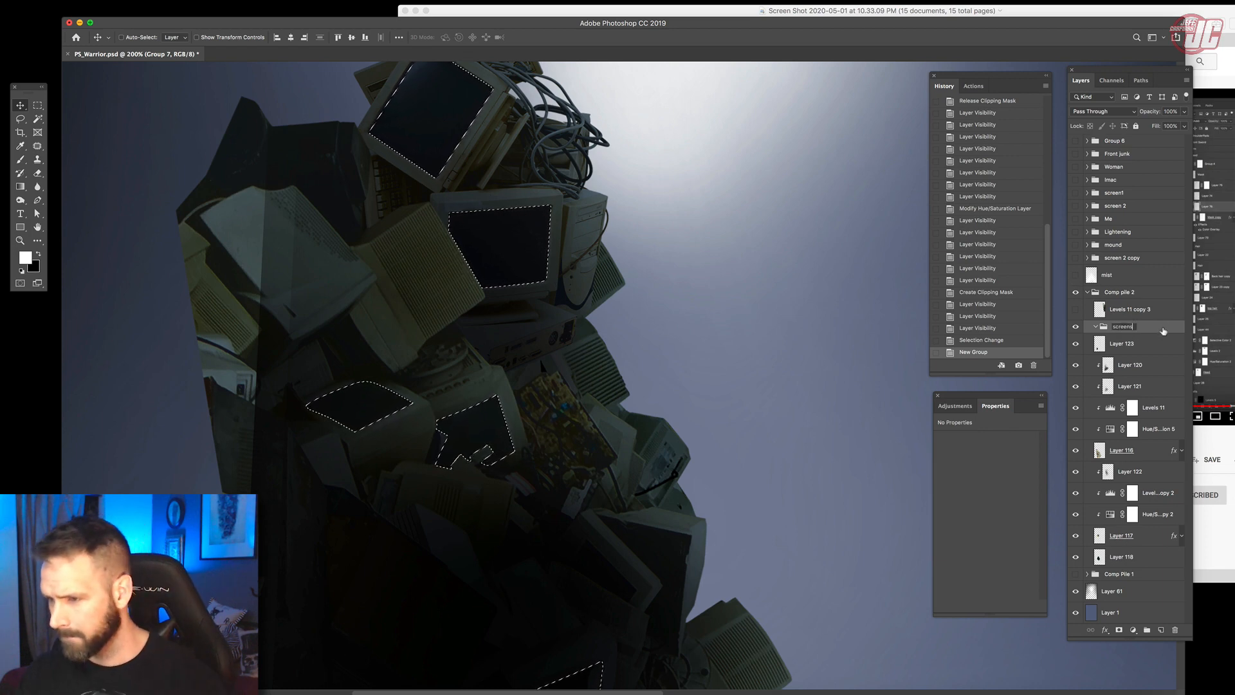
key("Return")
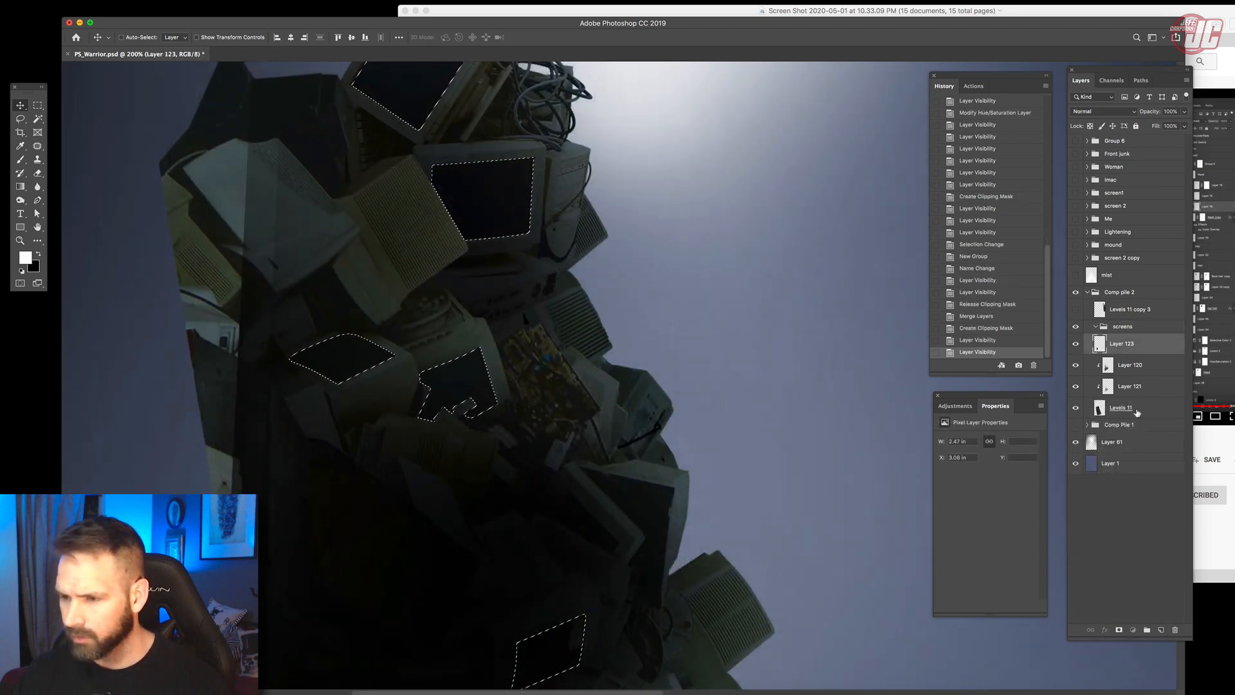
Add a layer mask to the screens group from the active monitor-screen selection.
left_click(1138, 410)
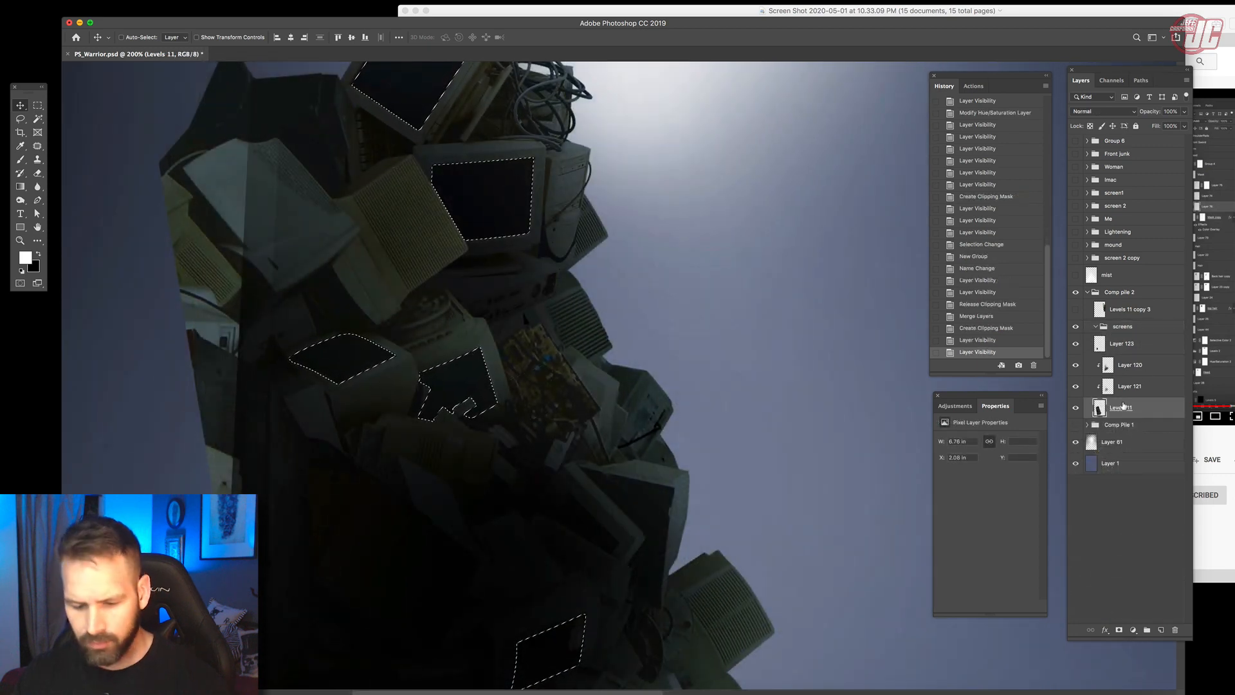
left_click(1139, 329)
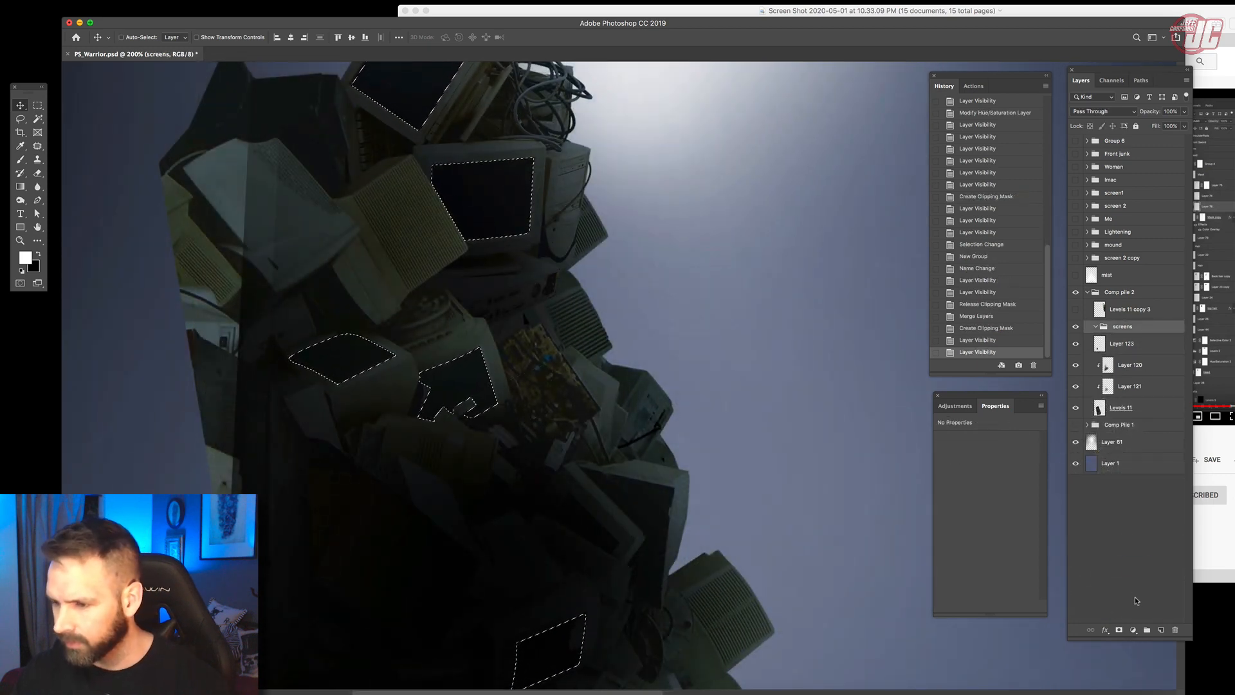
left_click(1119, 630)
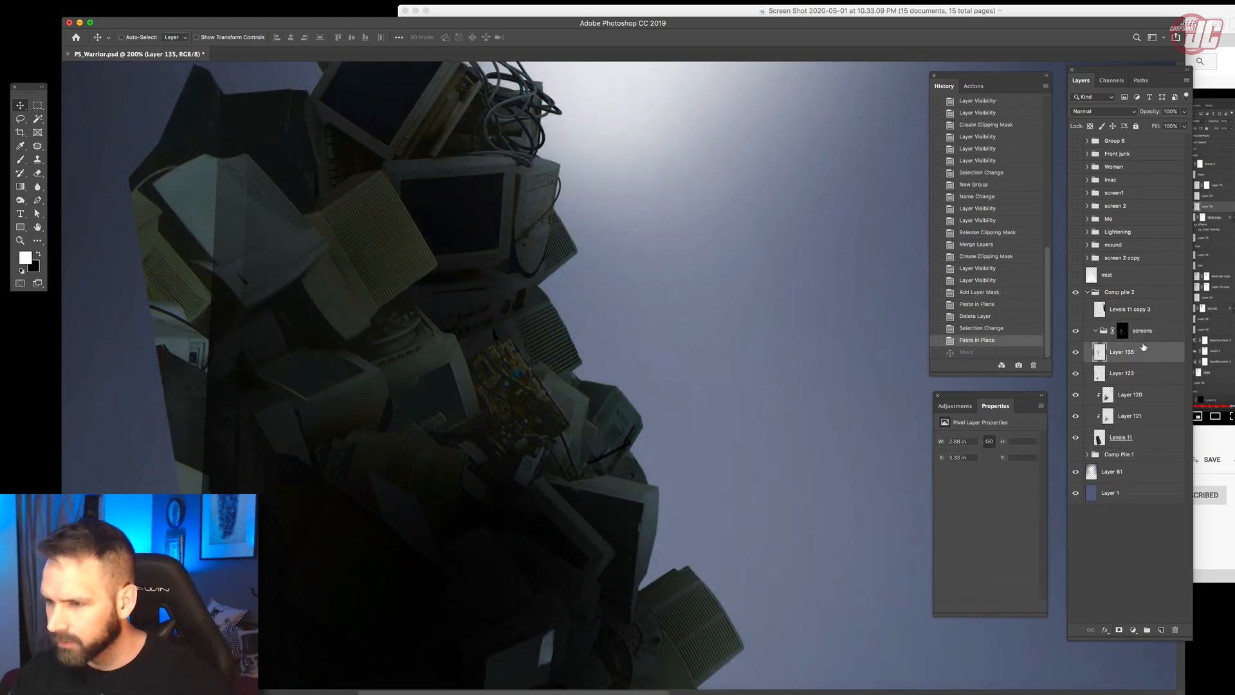
Switch to Preview and place Screen Shot 2020-05-01 at 10.33.29 PM into the Photoshop document's screens group.
left_click(1147, 339)
left_click(1207, 449)
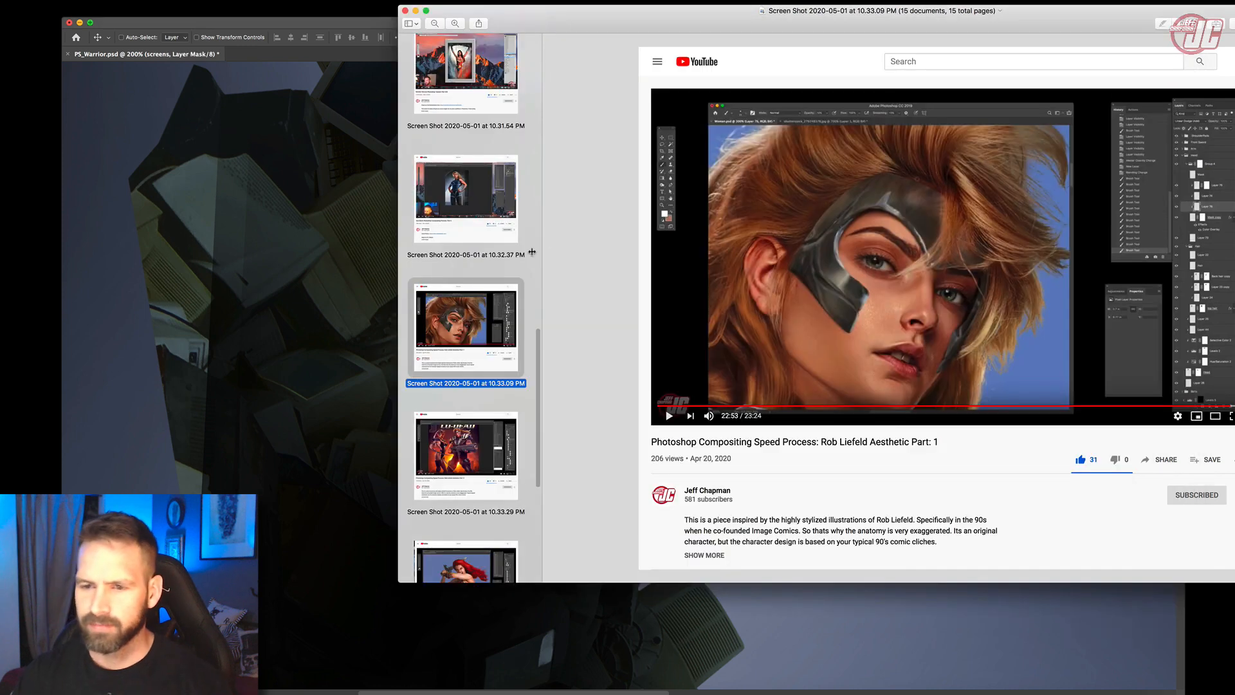
left_click_drag(469, 450, 408, 287)
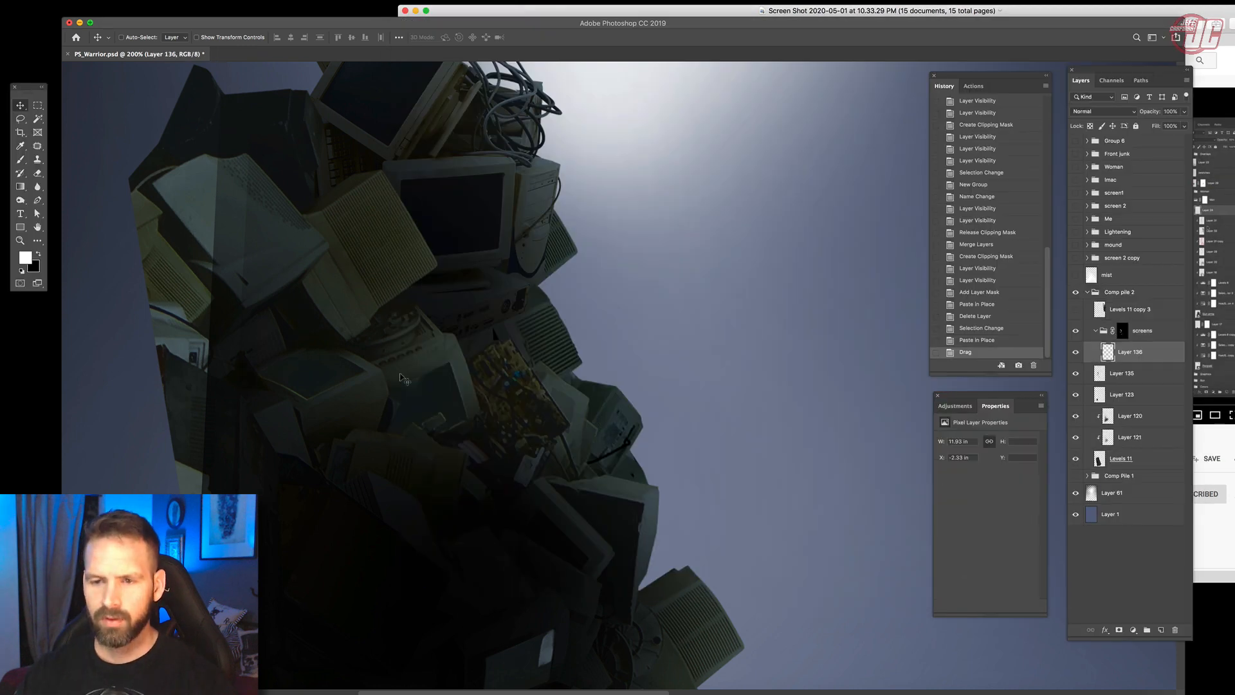
Free-transform the 10.33.29 PM screenshot to fit the upright monitor's screen just below the topmost monitor.
key("super+t")
left_click_drag(537, 205, 800, 195)
left_click_drag(829, 139, 345, 491)
left_click_drag(302, 580, 628, 231)
left_click_drag(580, 320, 496, 273)
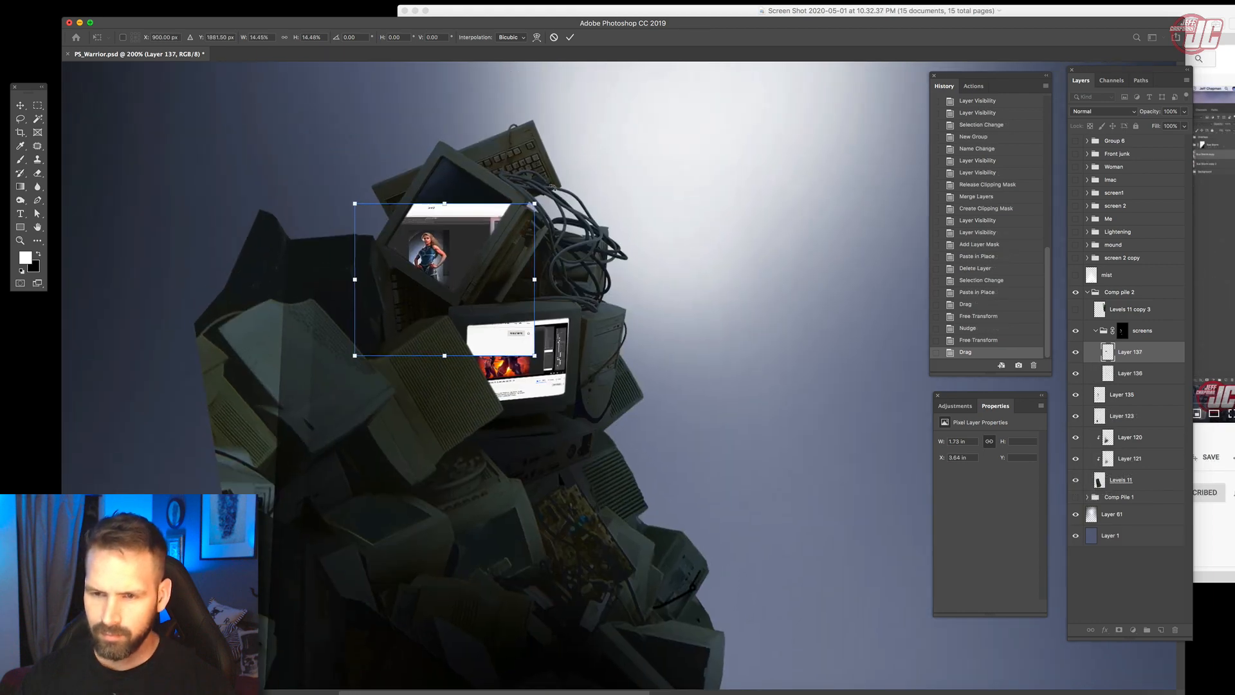
Rotate and distort the 10.32.37 PM screenshot to fit the tilted screen of the topmost monitor.
left_click_drag(491, 165, 427, 151)
left_click_drag(473, 277, 489, 234)
left_click_drag(576, 218, 495, 193)
left_click_drag(444, 226, 450, 219)
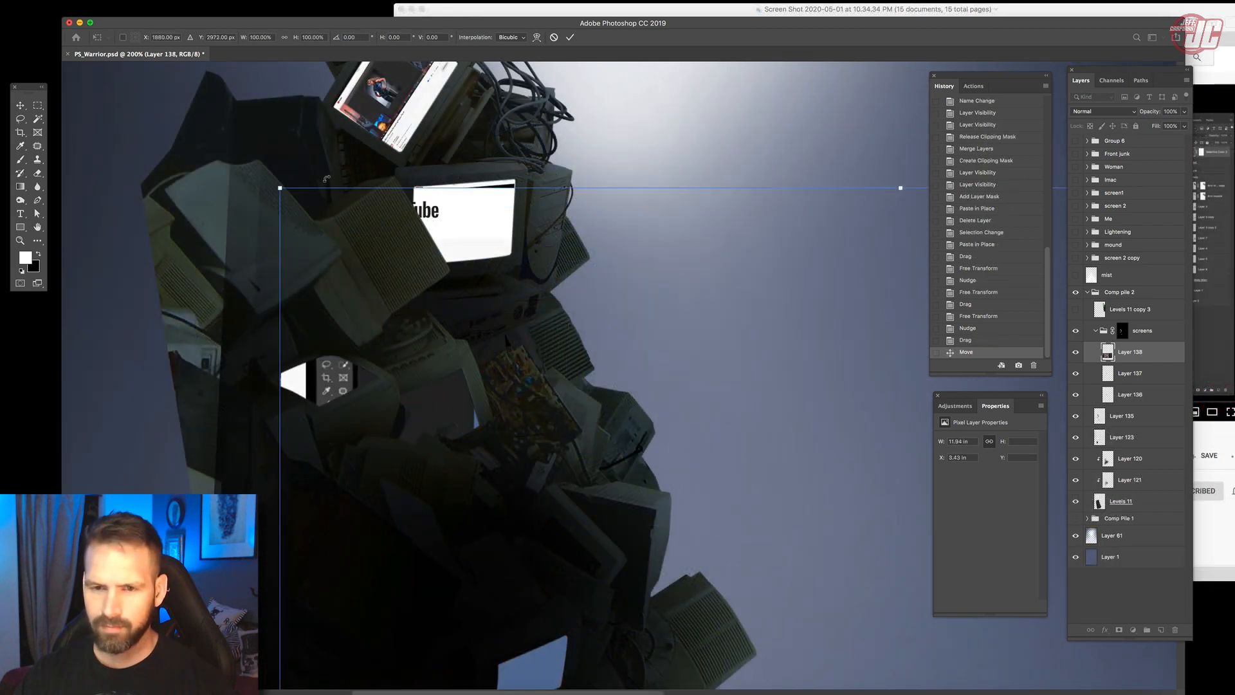
Scale down the 10.34.34 PM screenshot and place it over the monitor screen beside the circuit board.
left_click_drag(278, 188, 599, 455)
left_click_drag(632, 472, 588, 342)
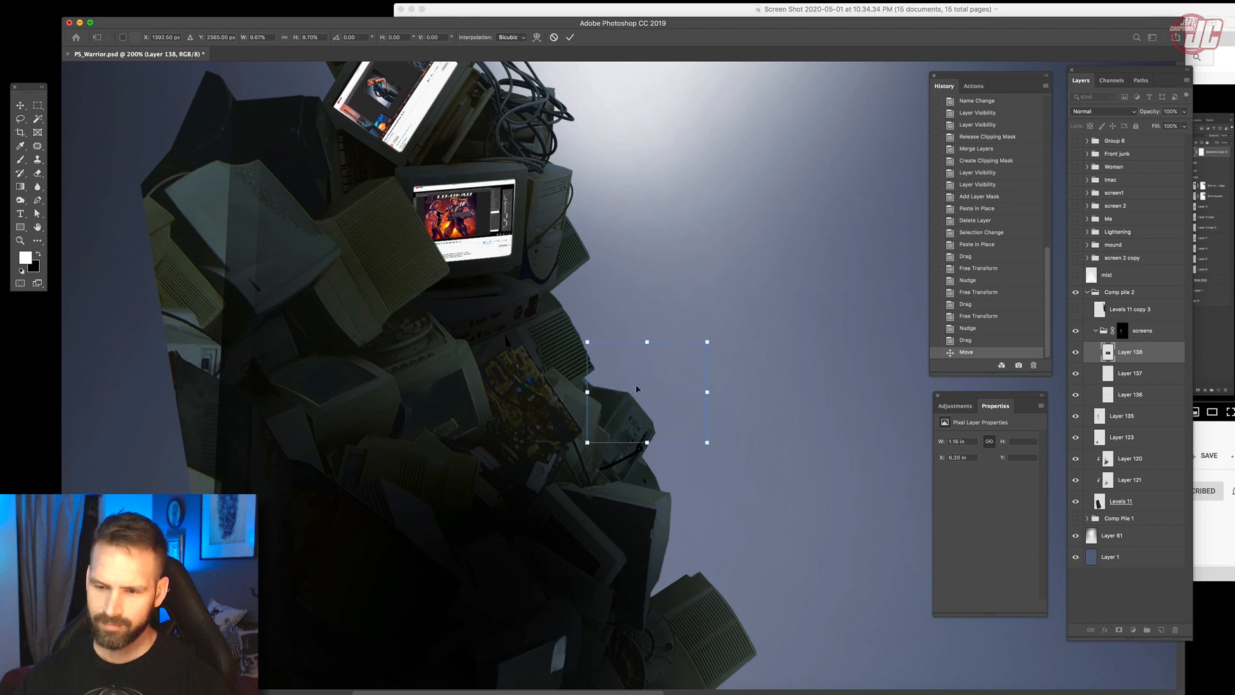
left_click_drag(614, 394, 427, 401)
key("Return")
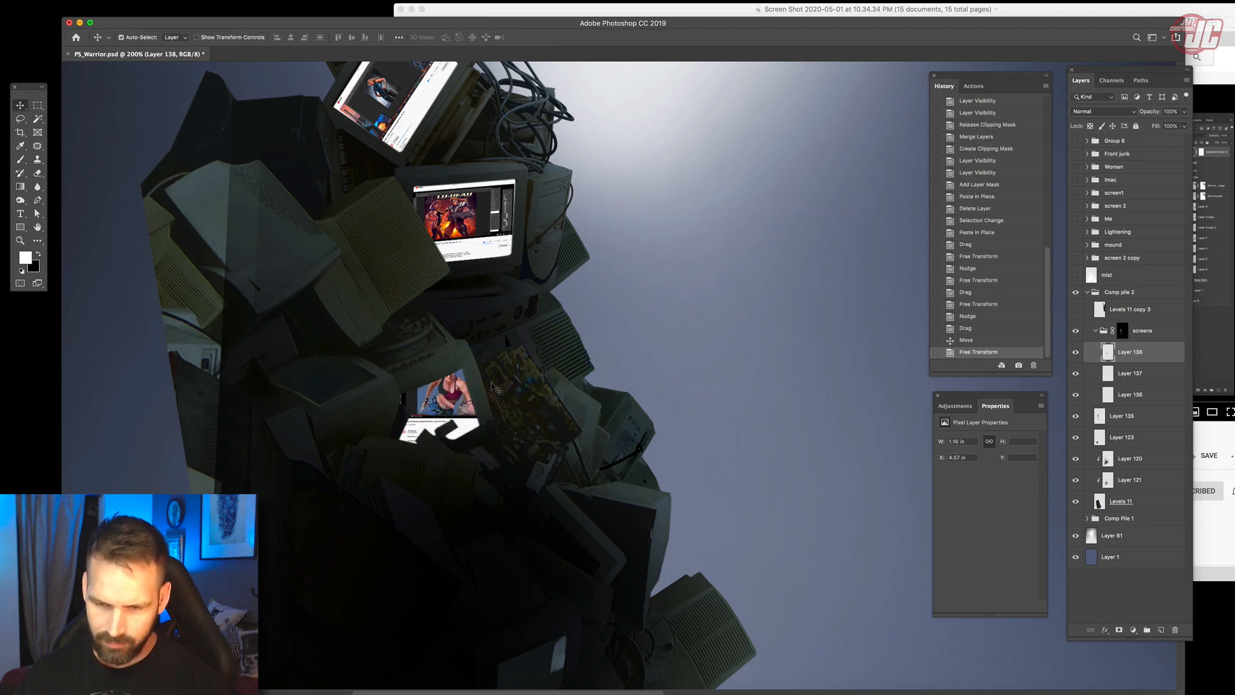
Angle that screenshot to match the monitor beside the circuit board and fit Layer 139's screenshot onto the neighbouring tilted monitor.
key("super+t")
left_click_drag(384, 323, 586, 457)
left_click_drag(444, 407, 427, 413)
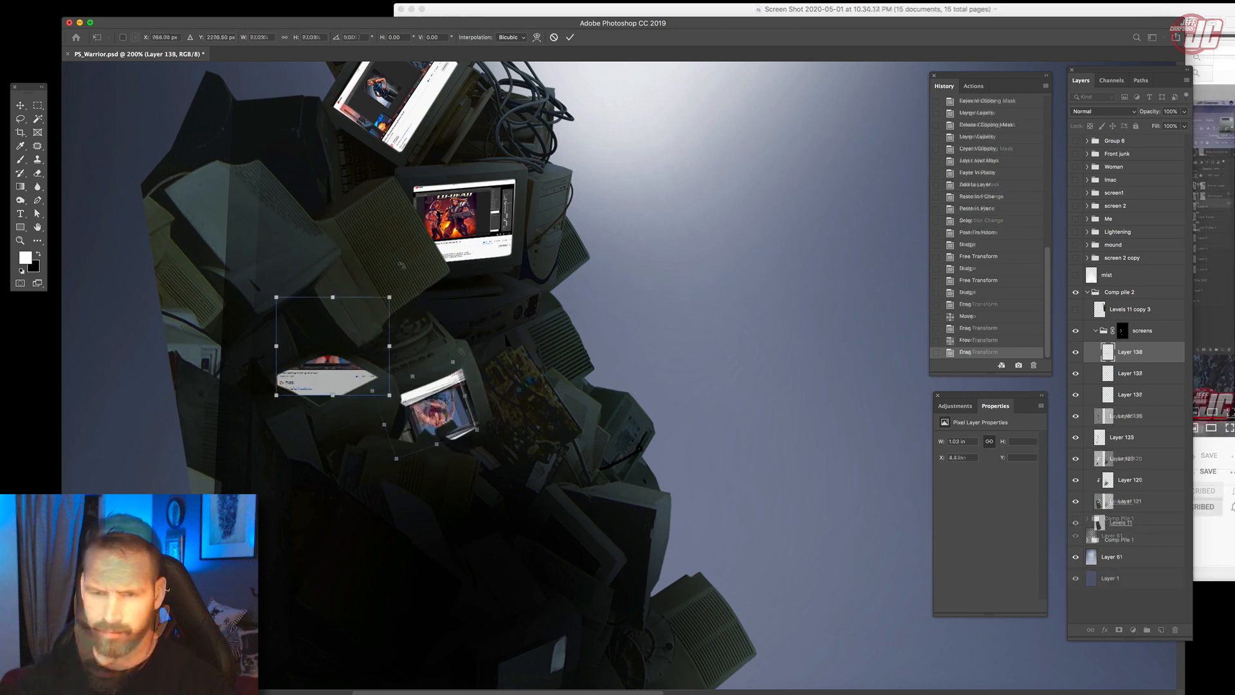
left_click_drag(303, 360, 292, 370)
left_click_drag(326, 291, 329, 353)
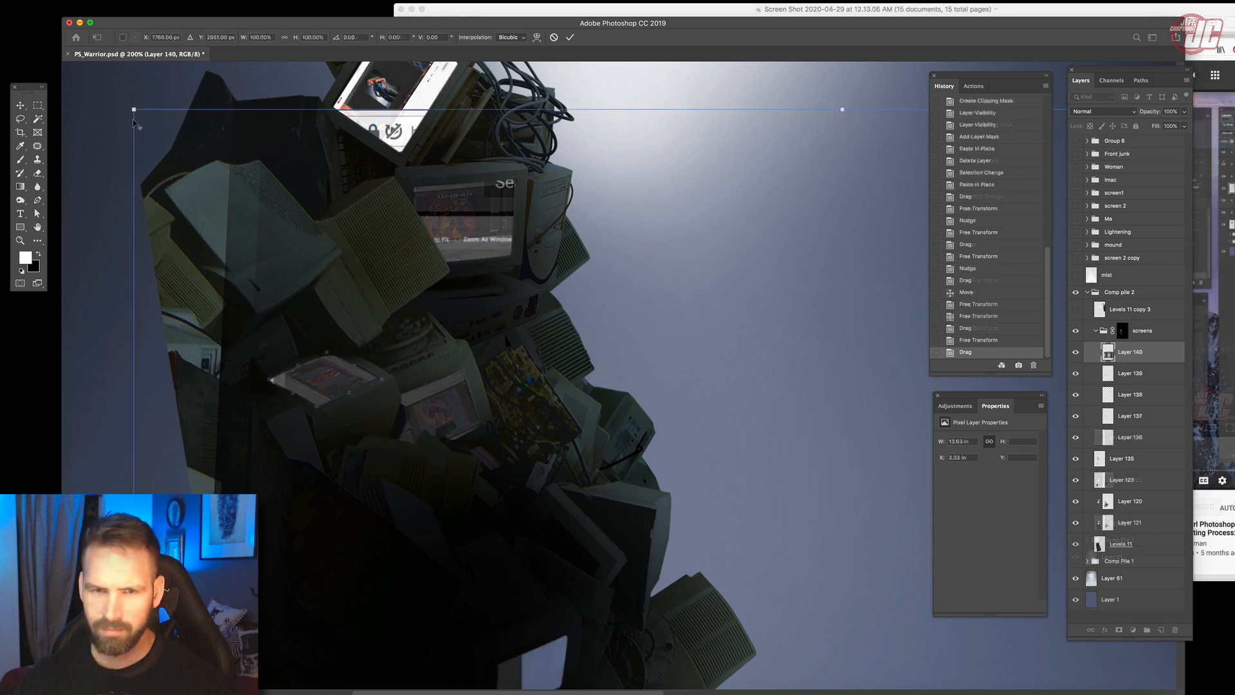
Scale, rotate and distort the 2020-04-29 at 12.13.06 AM screenshot to fit the monitor screen lower in the pile.
left_click_drag(842, 384, 668, 509)
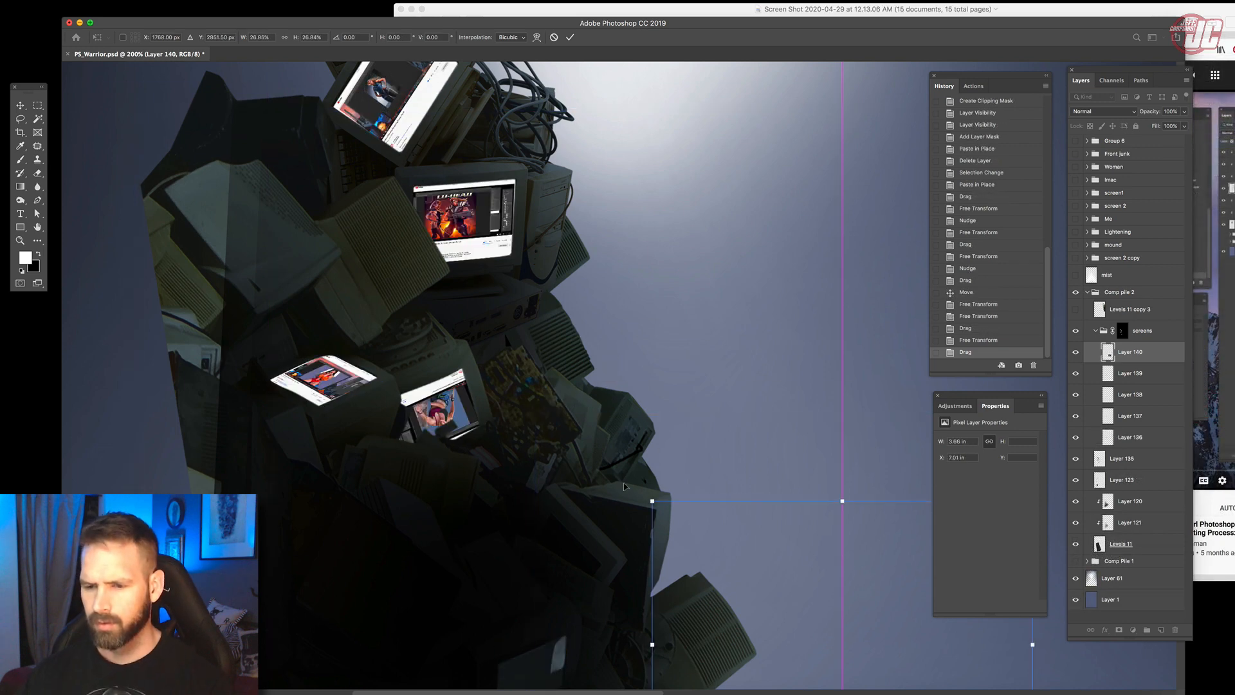
left_click_drag(788, 569, 518, 456)
left_click_drag(514, 337, 484, 191)
left_click_drag(732, 241, 544, 496)
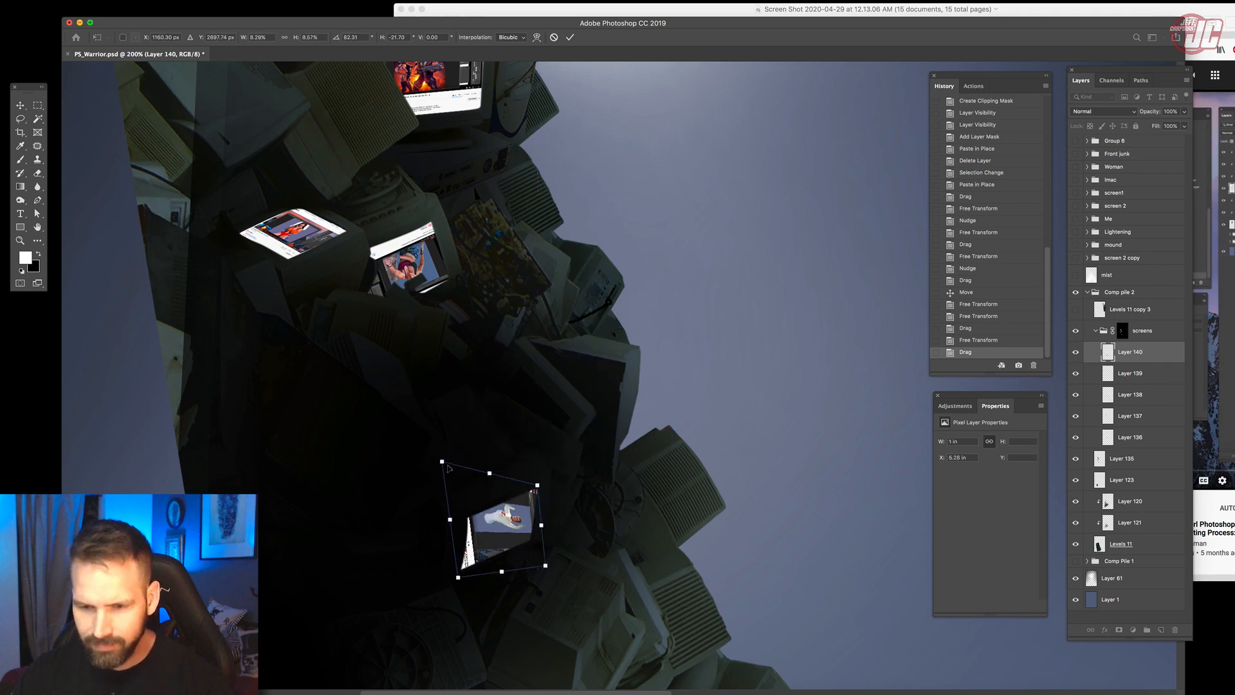
left_click_drag(442, 461, 465, 516)
left_click_drag(539, 562, 539, 518)
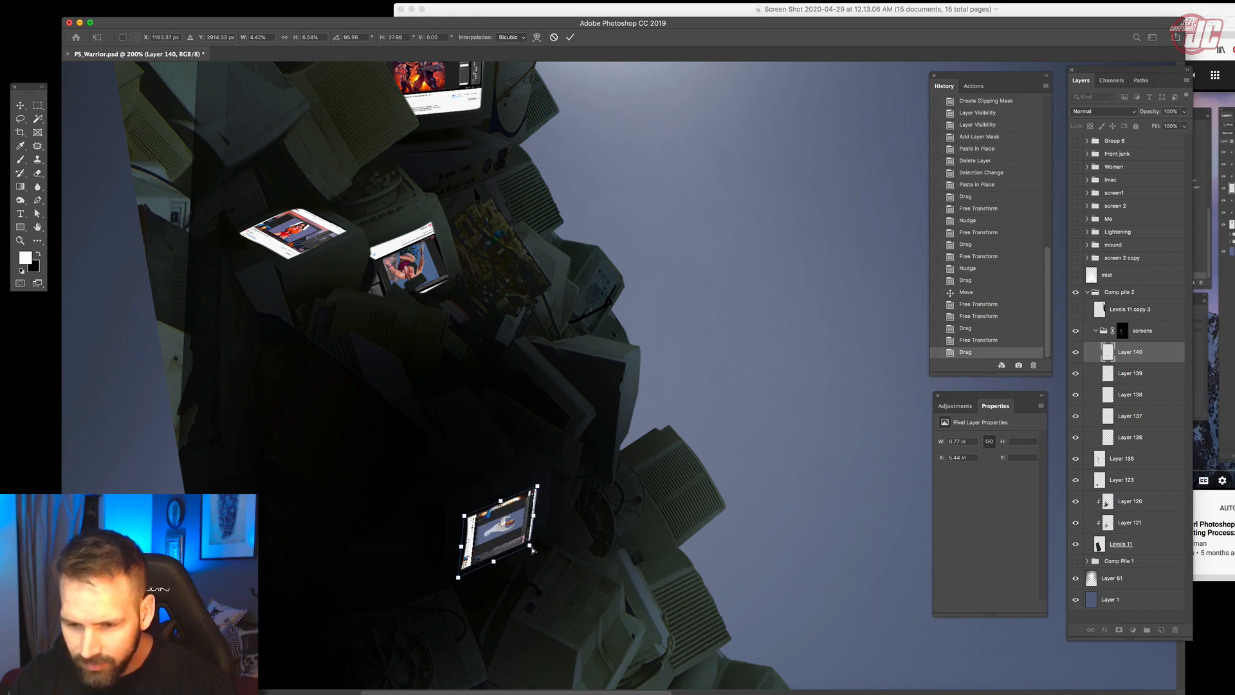
key("Return")
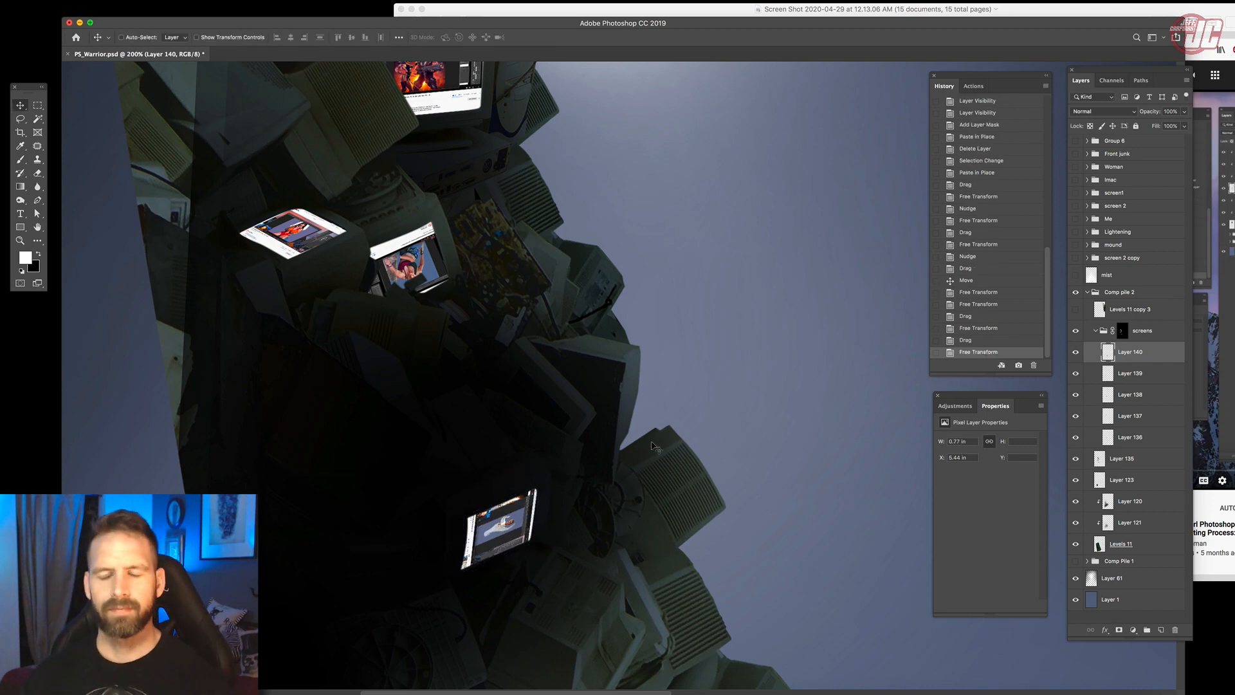
Merge the screenshot layers, Layer 136 through Layer 140, into a single layer inside the screens group.
left_click_drag(538, 410, 554, 535)
left_click_drag(456, 463, 453, 381)
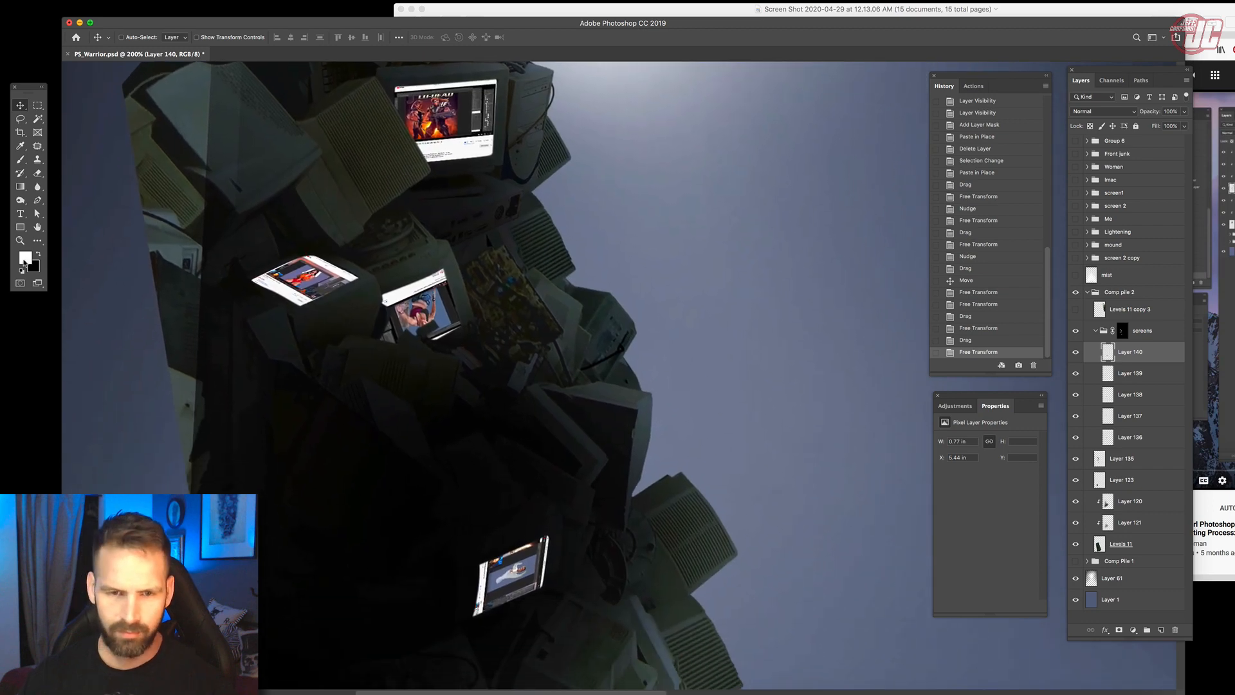
left_click(393, 308, "alt")
left_click_drag(412, 284, 416, 315)
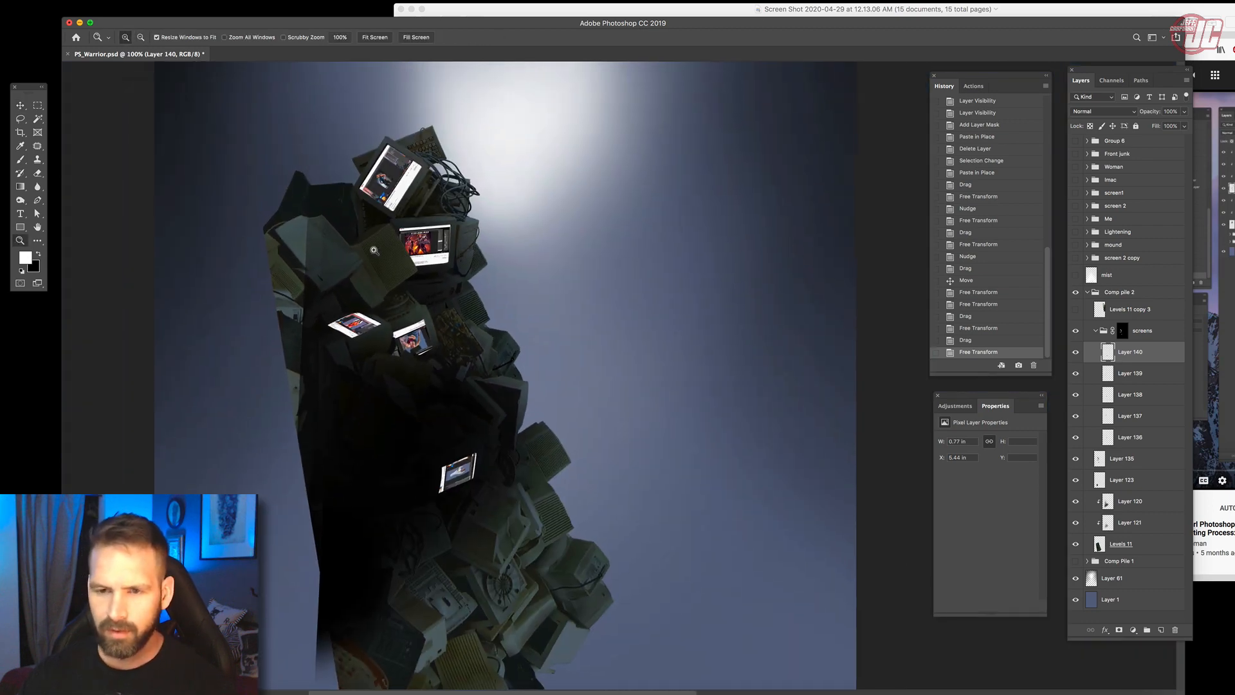
left_click(20, 105)
left_click(1131, 437, "shift")
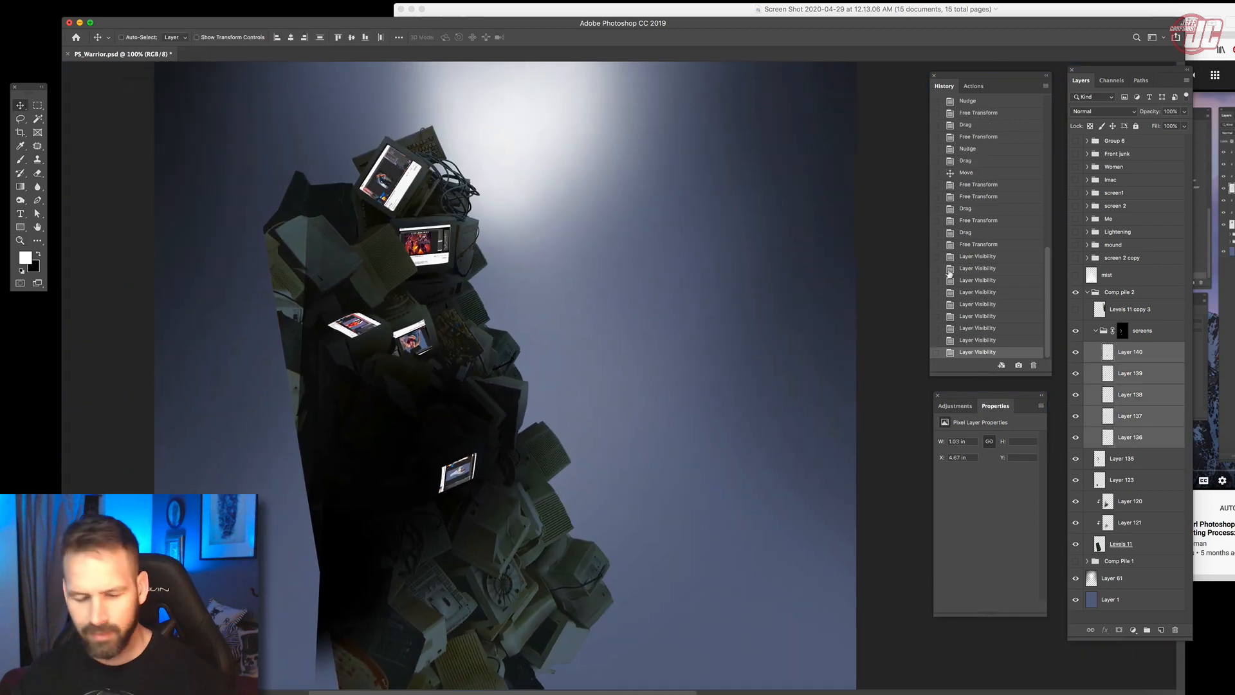
key("super+e")
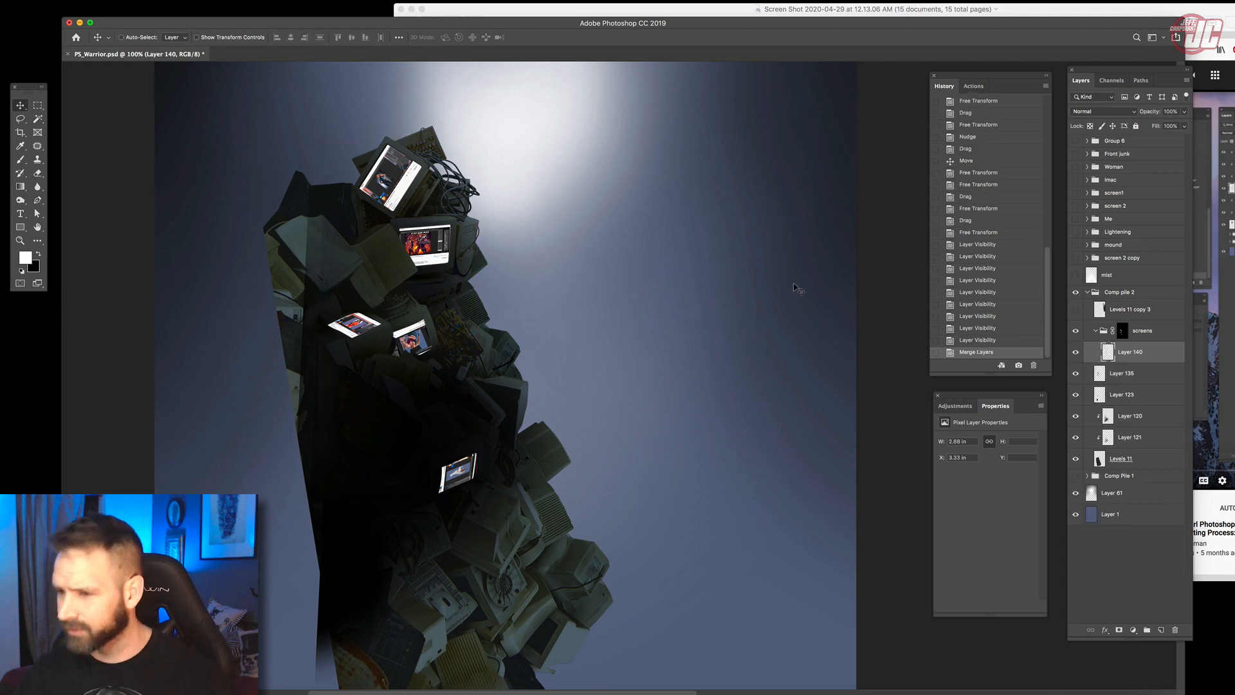
Move Layer 135 into the screens group and toggle the Layer 135 texture layers' visibility to compare their effect.
left_click_drag(1137, 382, 1164, 387)
left_click_drag(1076, 353, 1076, 373)
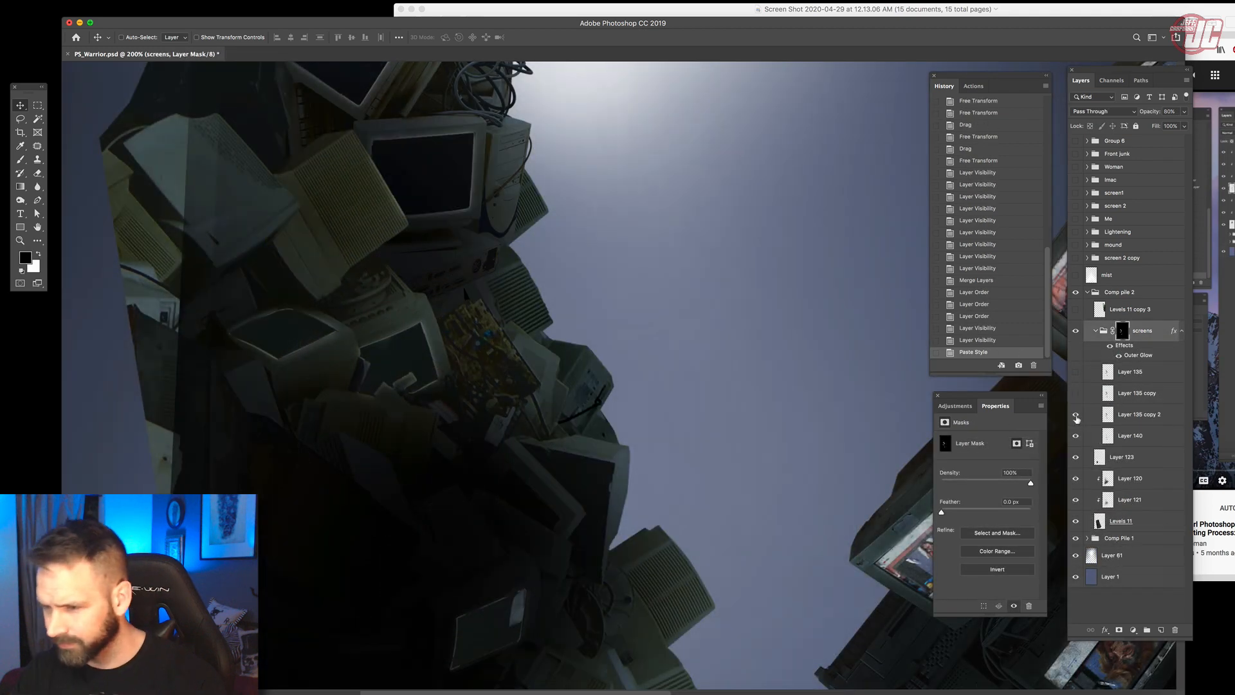
left_click(1076, 417)
left_click(1076, 414)
Set Layer 135 copy 2 to Multiply and adjust its tones with Levels.
left_click(1137, 415)
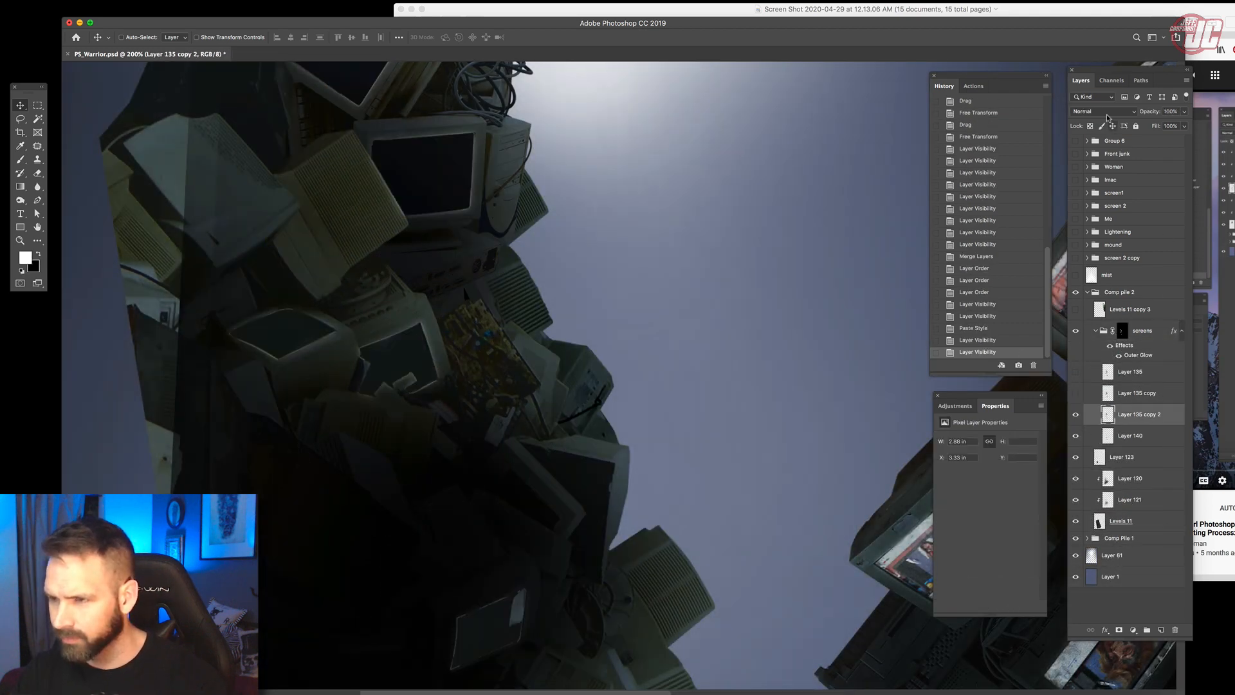
left_click(1106, 112)
left_click(1097, 140)
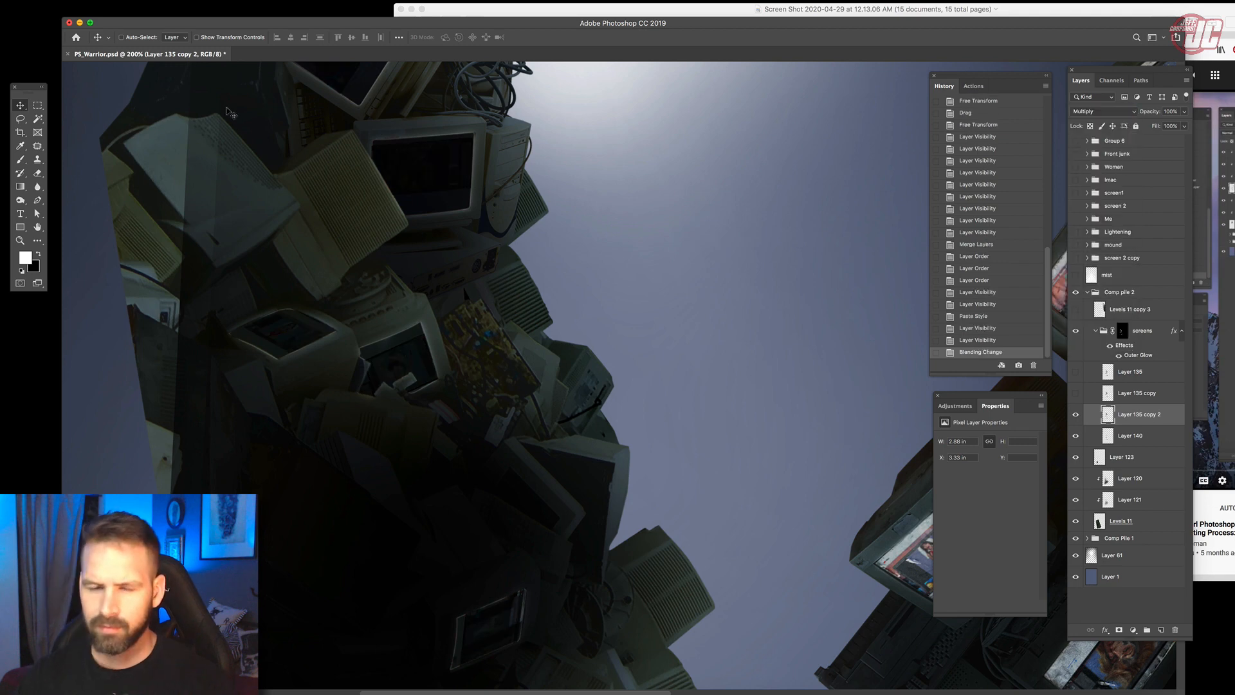
left_click(74, 2)
mouse_move(90, 22)
left_click(191, 32)
left_click_drag(878, 246, 768, 274)
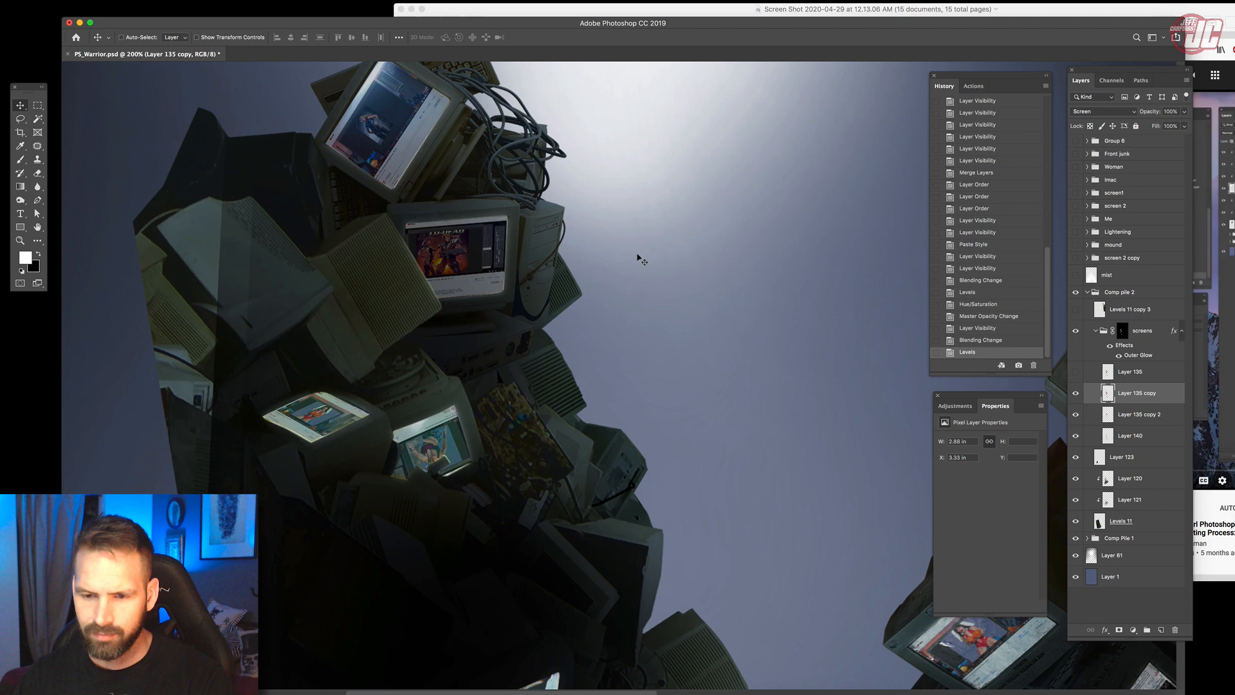
Add a new empty layer above Layer 135 in the screens group.
left_click_drag(651, 245, 669, 317)
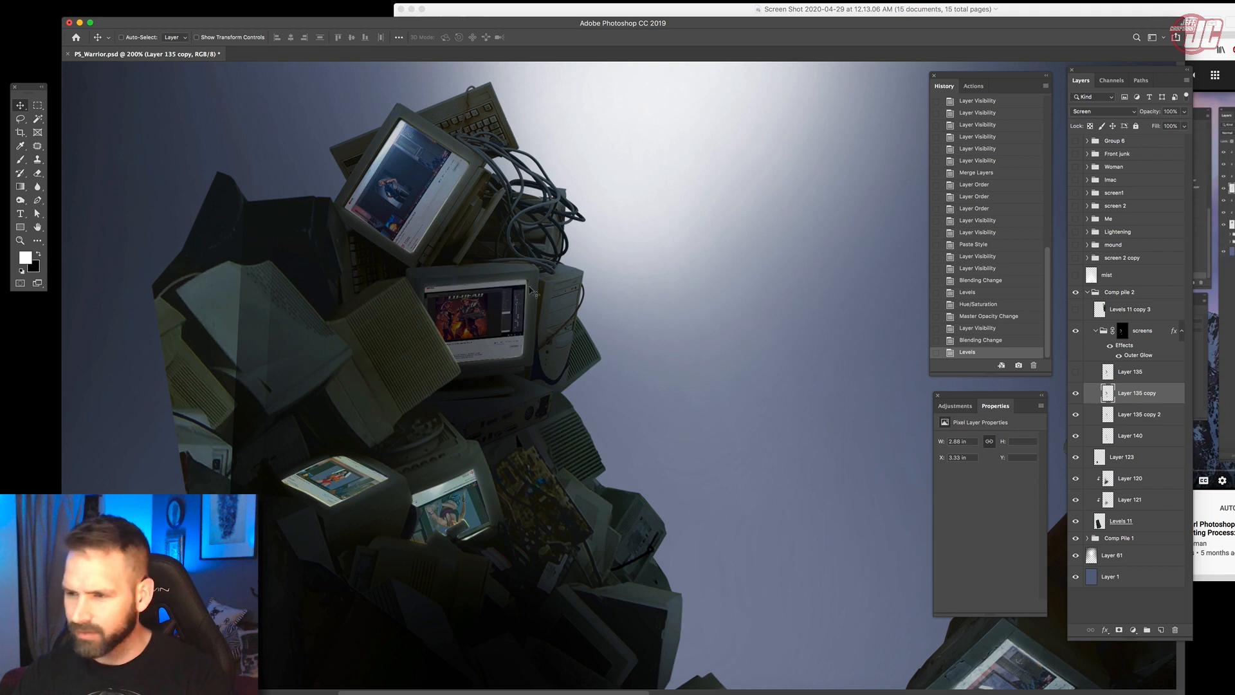
left_click(1139, 375)
left_click(1162, 631)
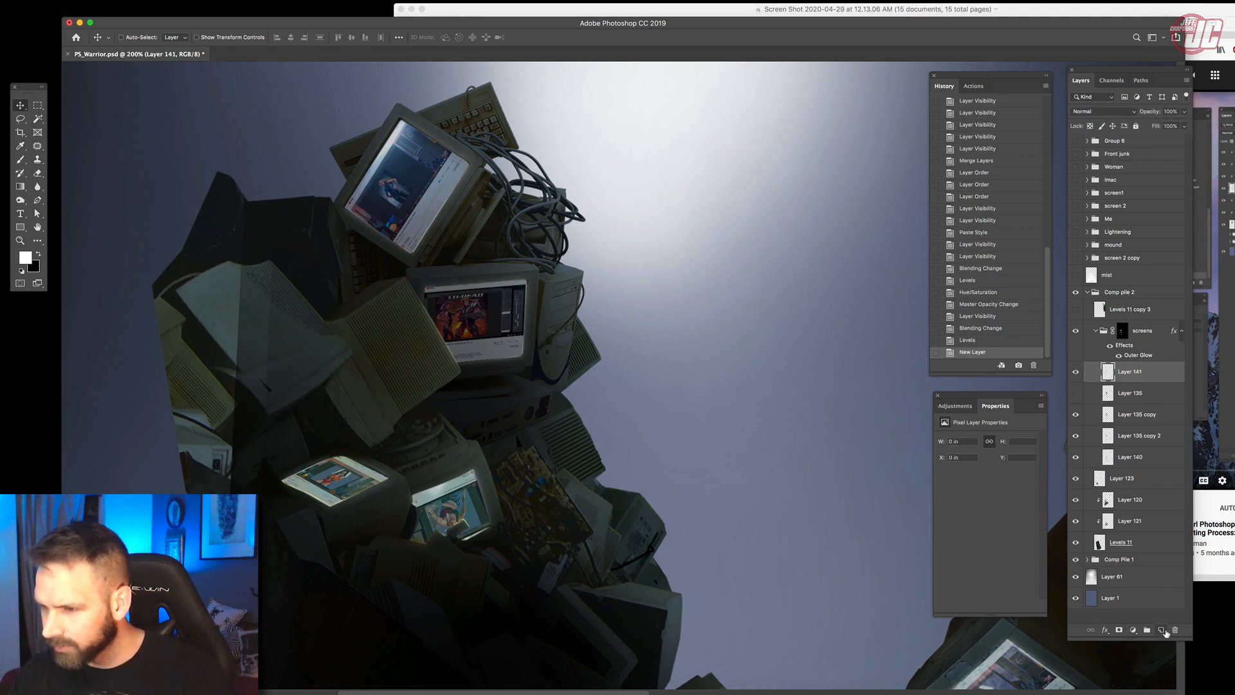
Set the foreground colour to a medium teal with a hue of 168 degrees.
left_click(30, 261)
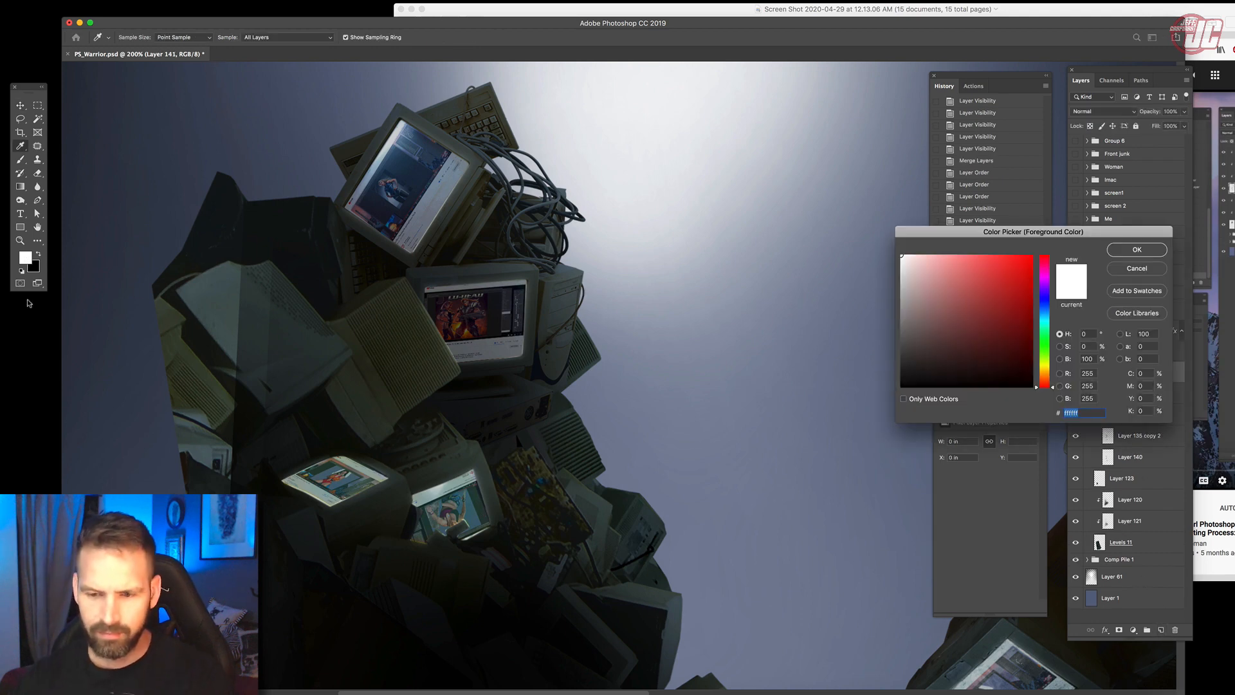
left_click(1050, 326)
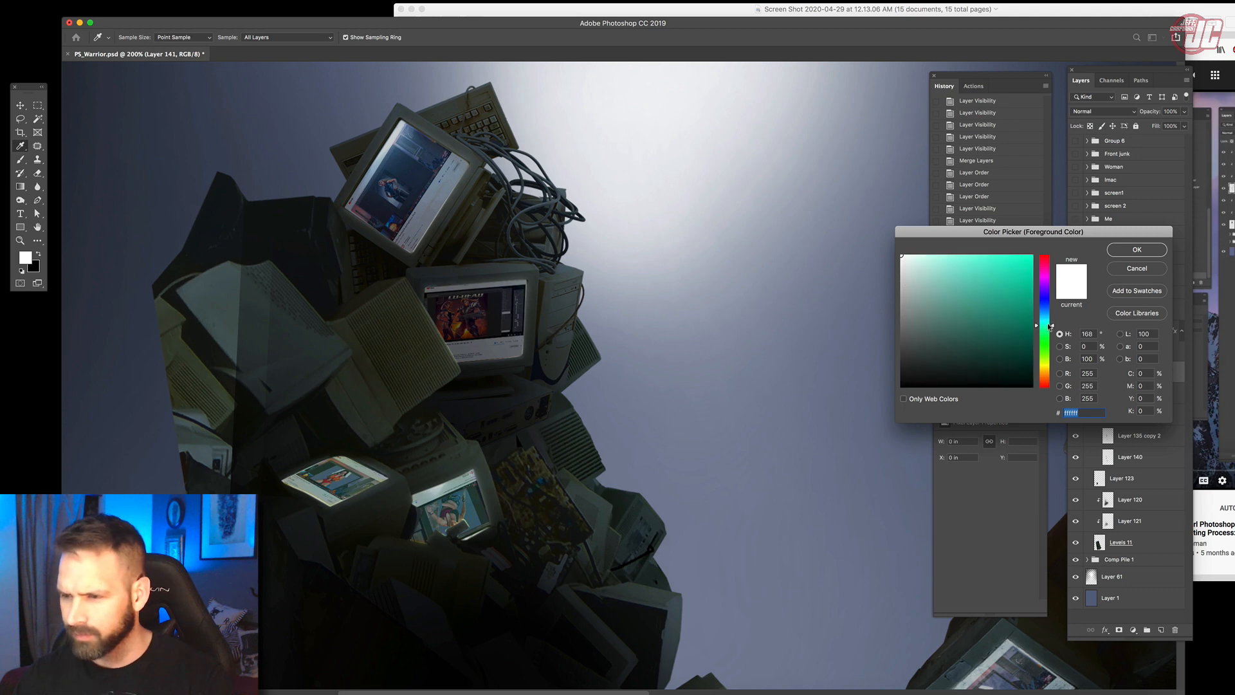
left_click(1005, 305)
left_click(1113, 253)
key("v")
Enlarge the brush to size 194 and paint teal over every masked monitor screen in the pile on Layer 141.
left_click(22, 160)
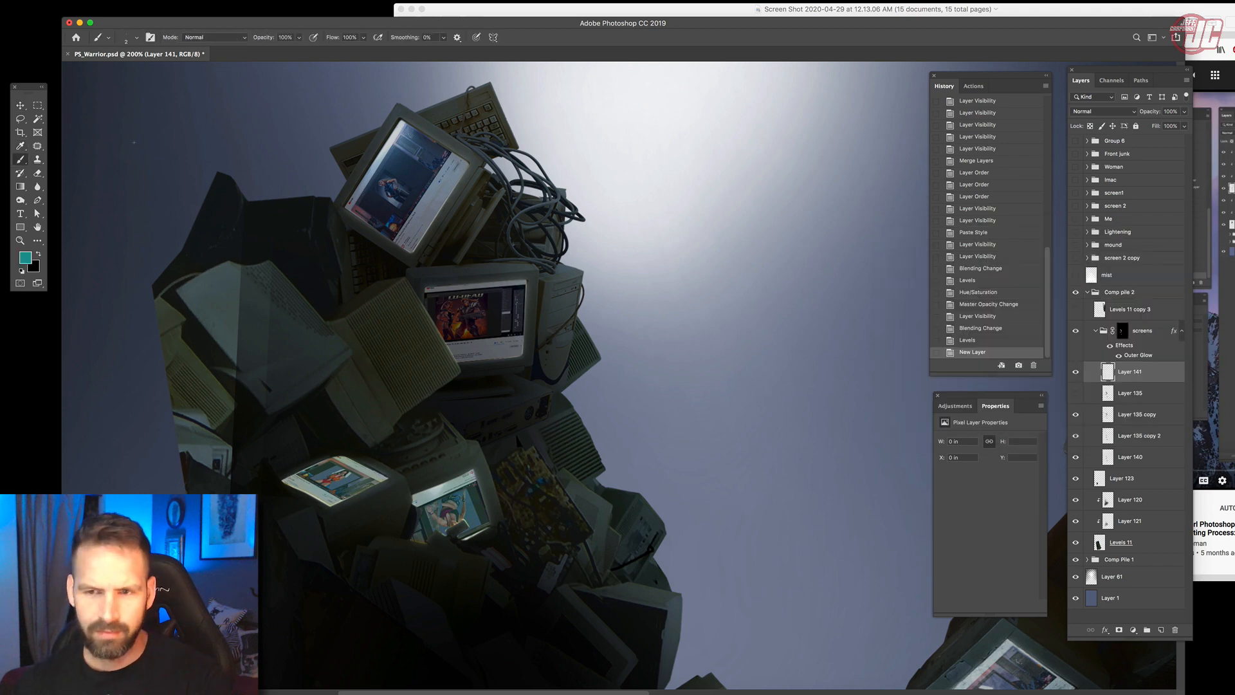
right_click(415, 152)
left_click_drag(482, 177, 506, 177)
left_click(407, 155)
left_click_drag(396, 151, 424, 193)
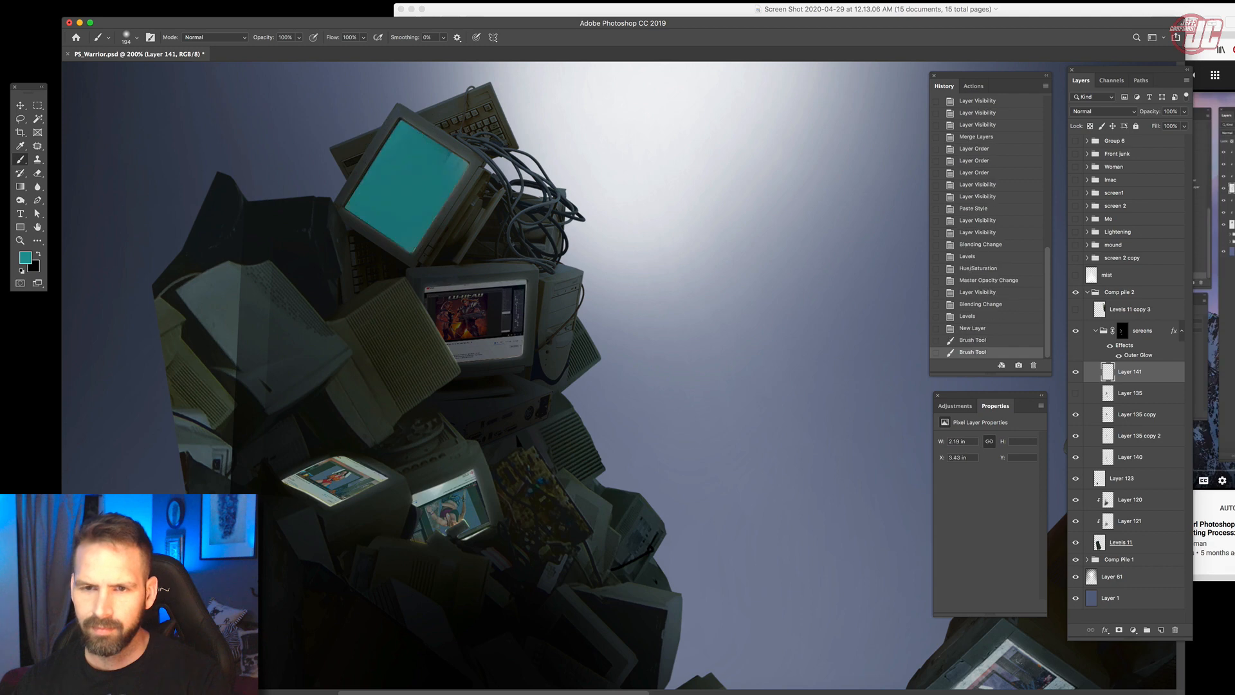
left_click_drag(450, 302, 508, 335)
left_click_drag(600, 432, 521, 224)
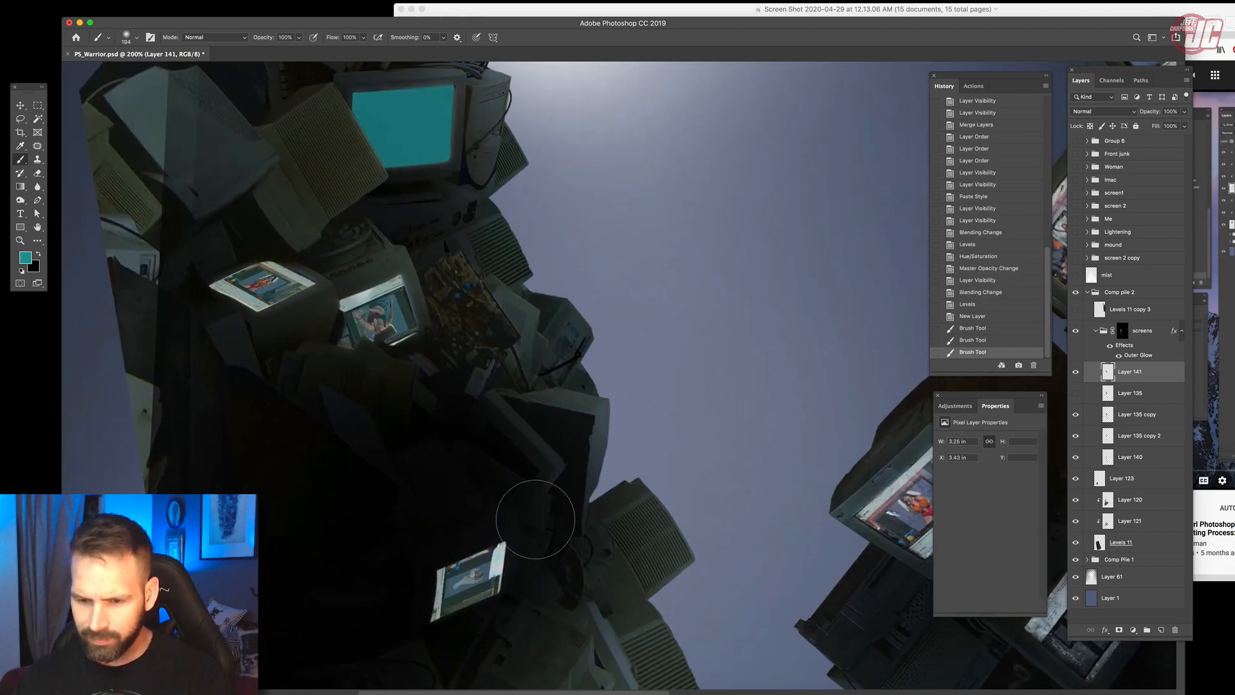
left_click_drag(499, 531, 479, 579)
left_click_drag(502, 238, 516, 369)
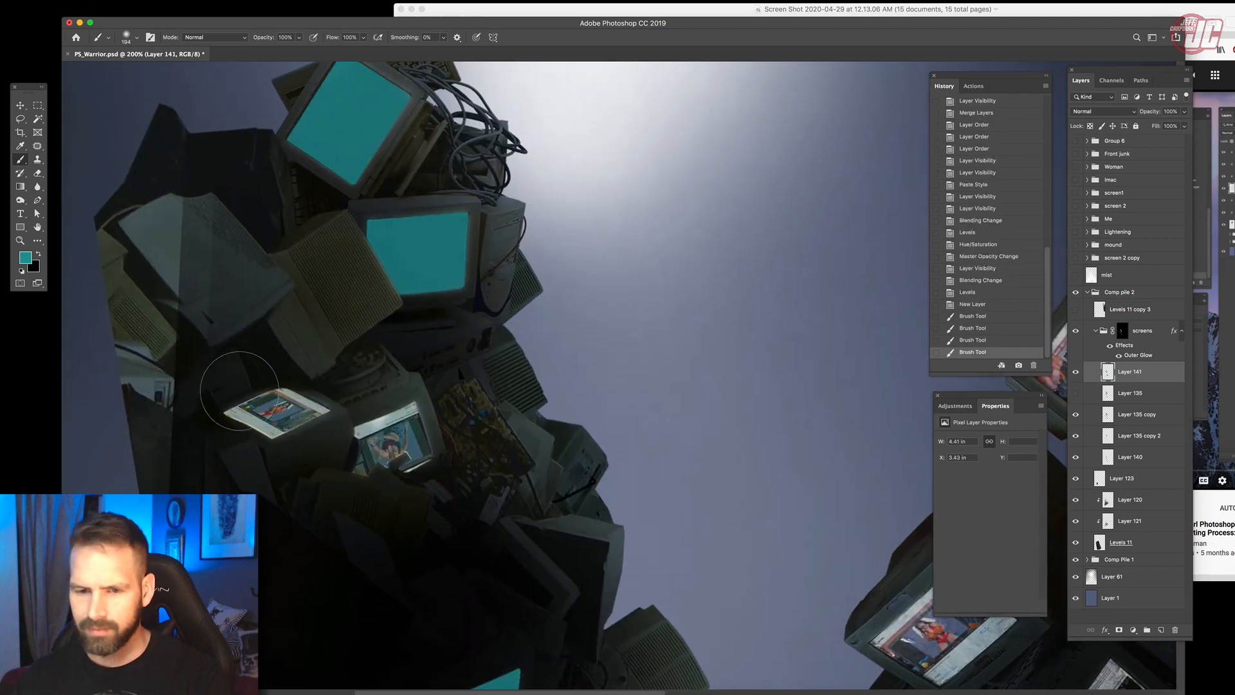
left_click_drag(245, 393, 301, 412)
mouse_move(370, 428)
left_mouse_down()
mouse_move(402, 418)
mouse_move(393, 454)
left_mouse_up()
Set Layer 141's blend mode to Soft Light and lower its opacity to about 83%.
left_click(1123, 111)
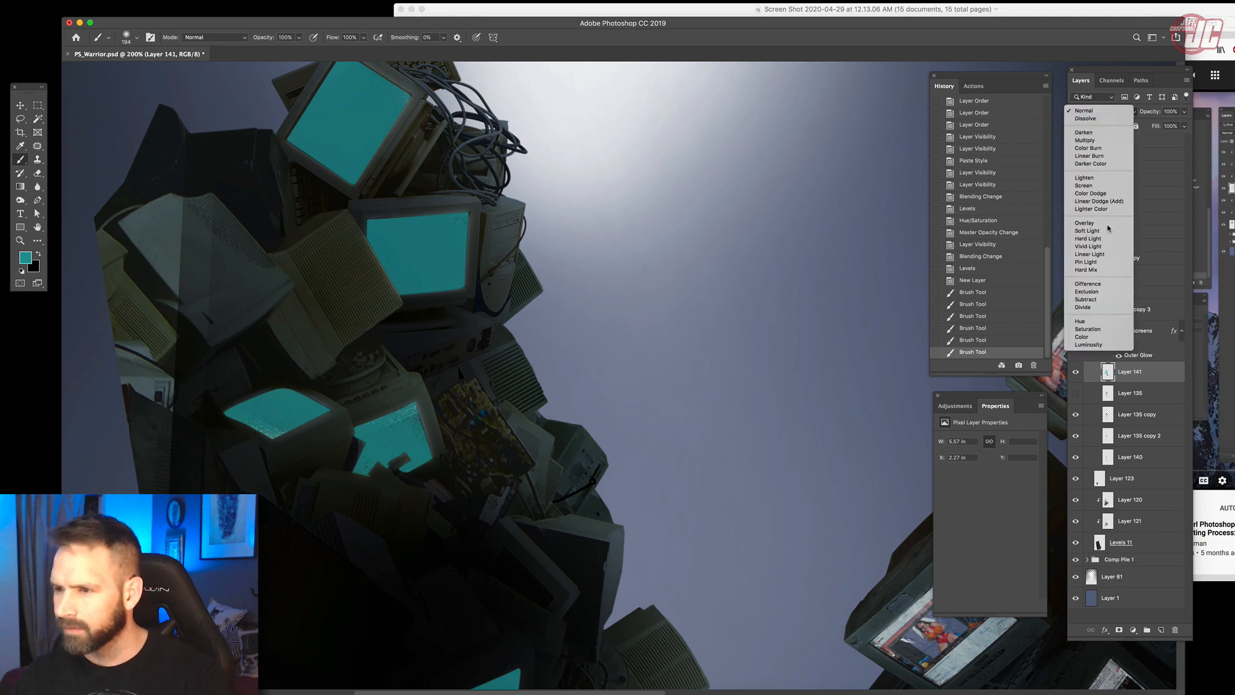
left_click(1094, 258)
left_click_drag(735, 271, 738, 302)
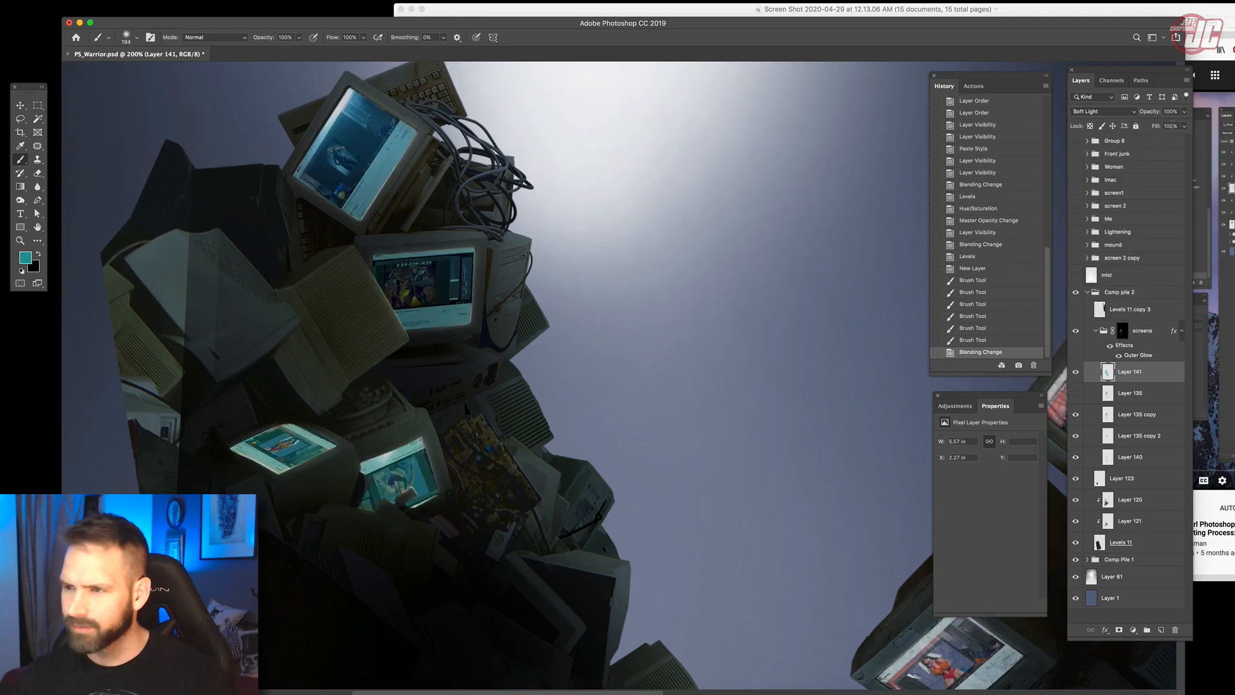
left_click(1123, 111)
left_click(1184, 111)
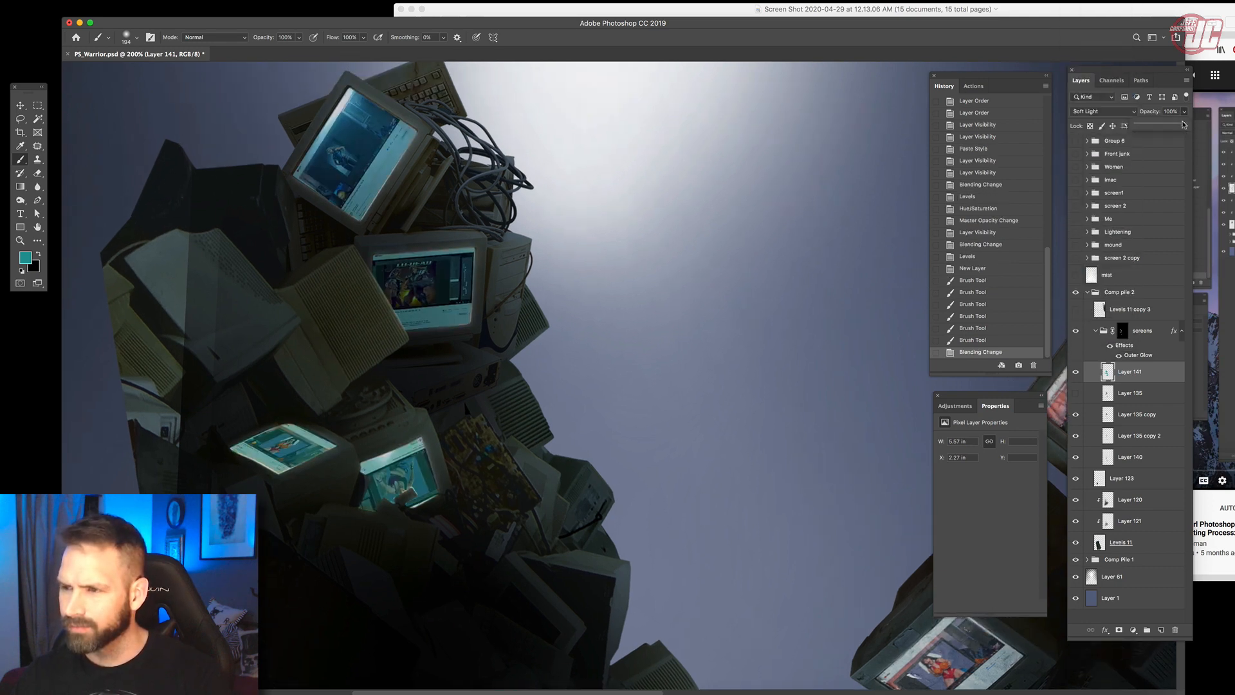
left_click_drag(1185, 125, 1168, 126)
Shift Layer 141's teal slightly toward green with Hue/Saturation and activate the Eraser tool.
left_click(70, 1)
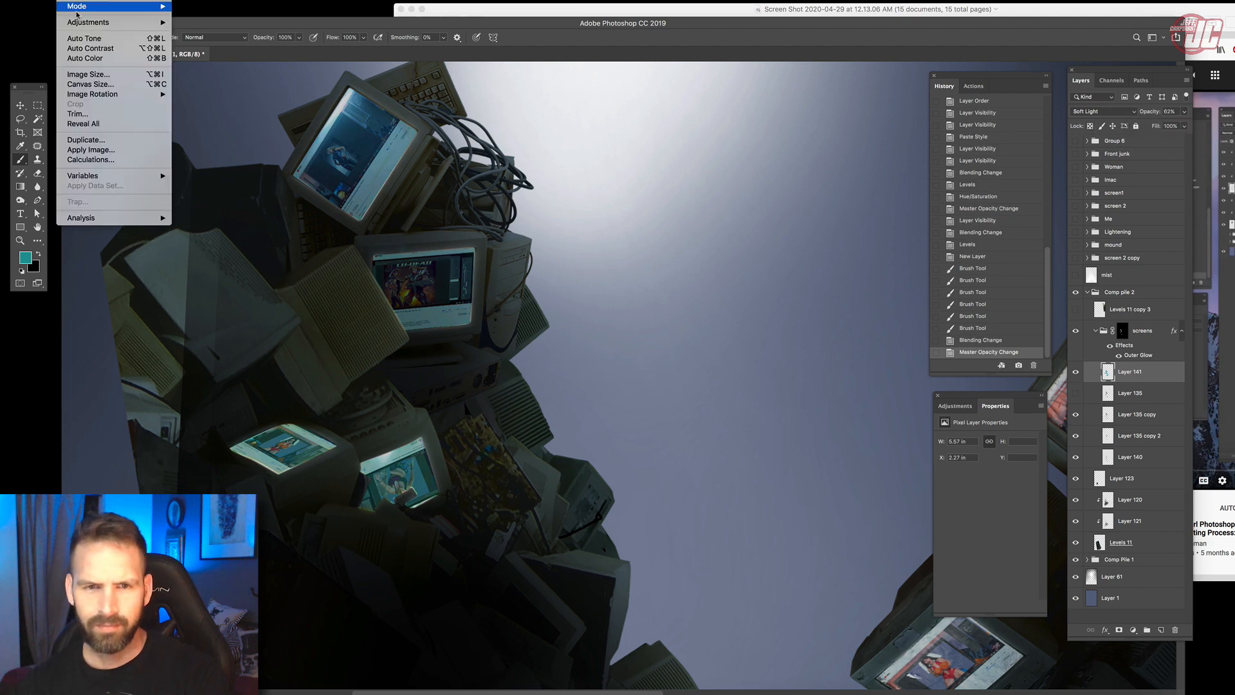
mouse_move(87, 21)
left_click(209, 79)
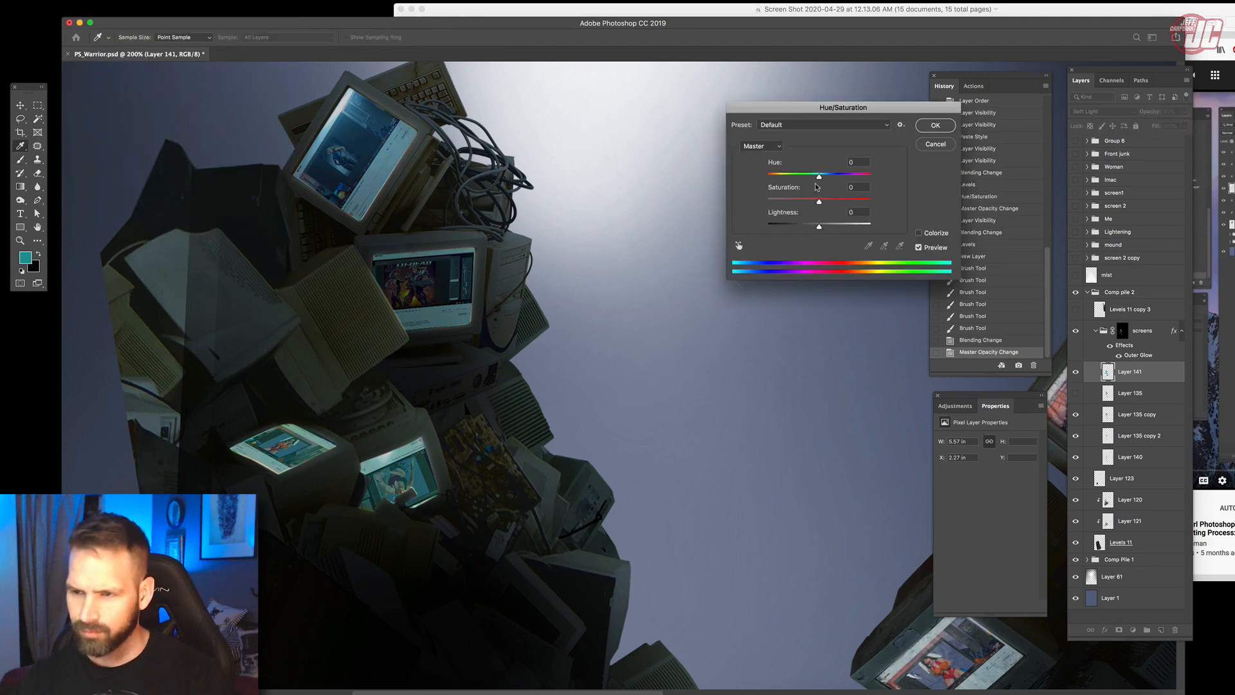
left_click_drag(815, 178, 804, 178)
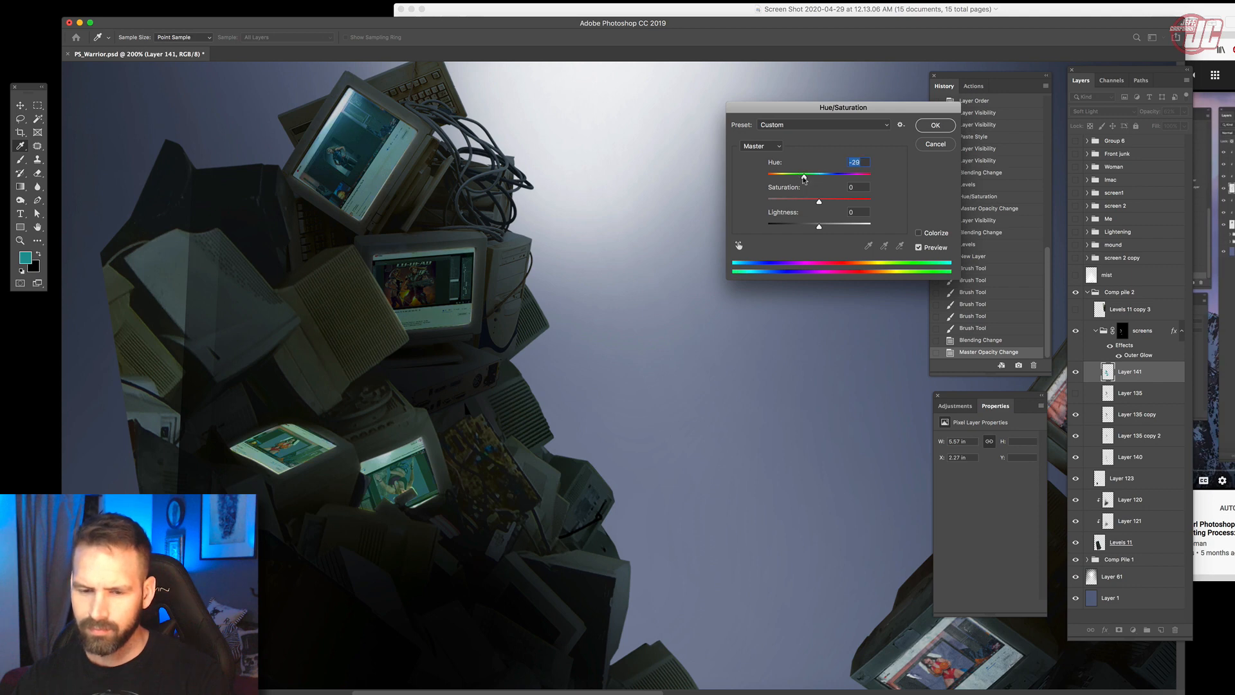
left_click(810, 180)
left_click(936, 125)
key("e")
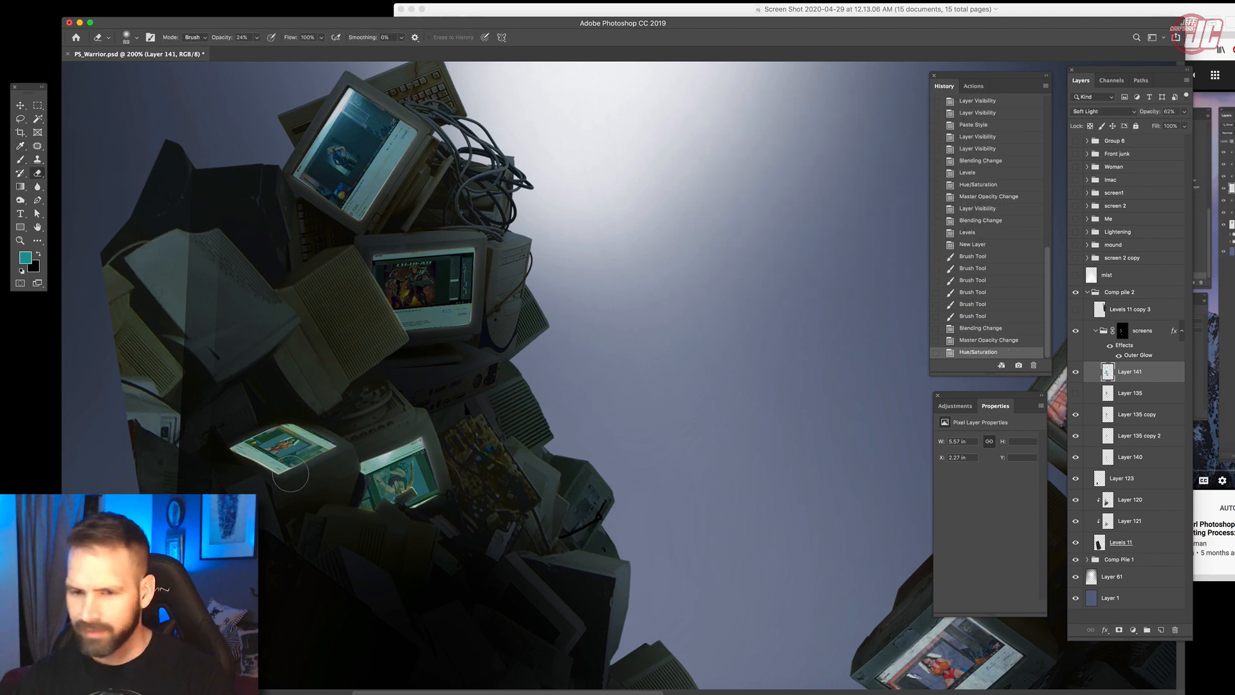
Erase some of the teal beside the pile's lower monitors on Layer 141.
left_click(428, 485)
left_click_drag(708, 529, 434, 346)
scroll(435, 345, "right", 10)
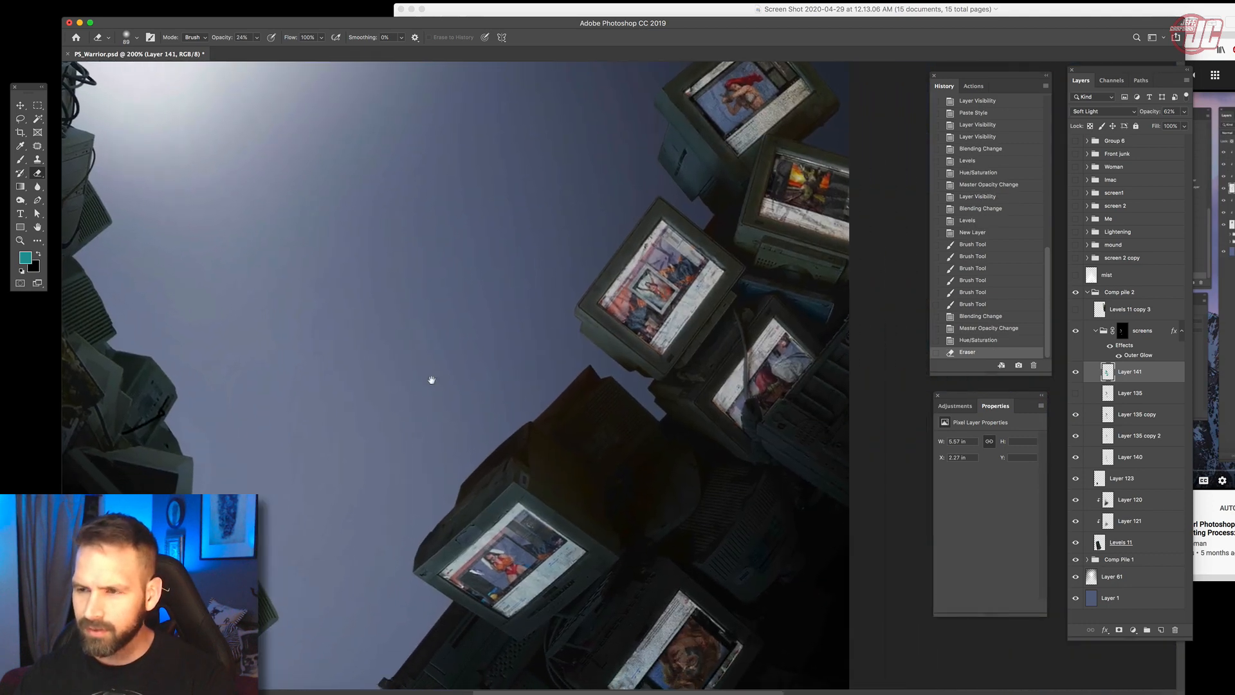
Collapse Comp pile 2, expand Comp Pile 1, and add a new layer above Layer 128 copy 3 in its screens group.
left_click(1087, 294)
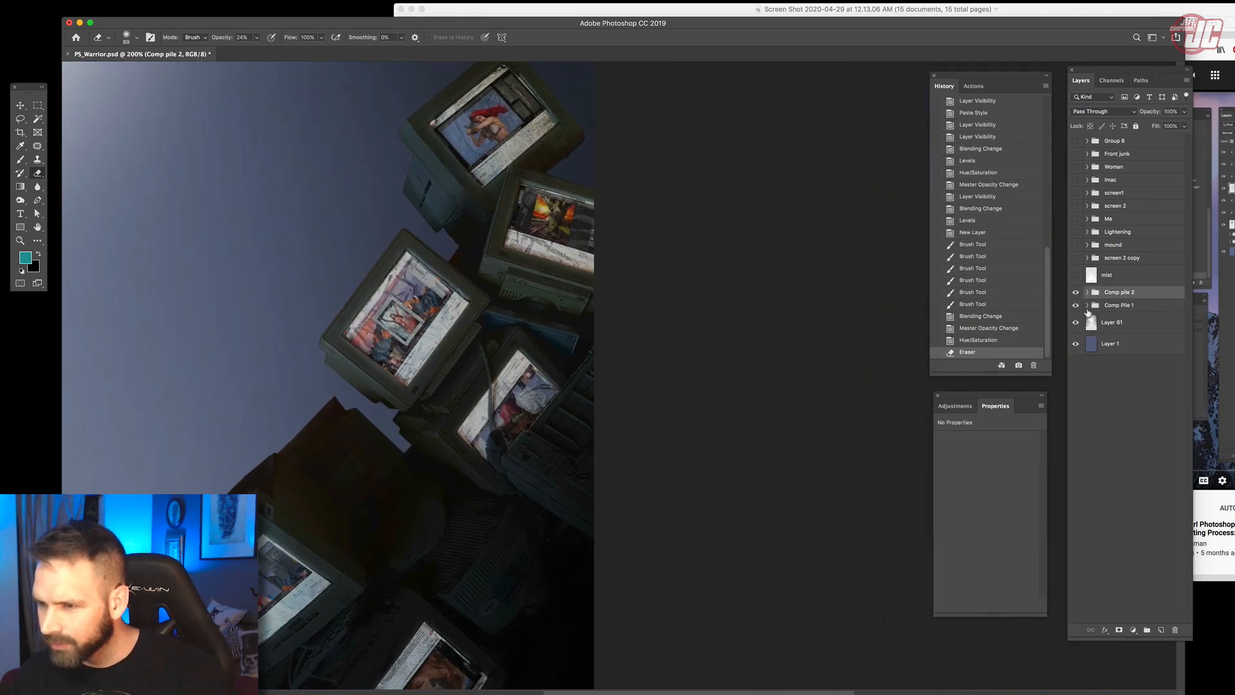
left_click(1087, 305)
left_click(1097, 323)
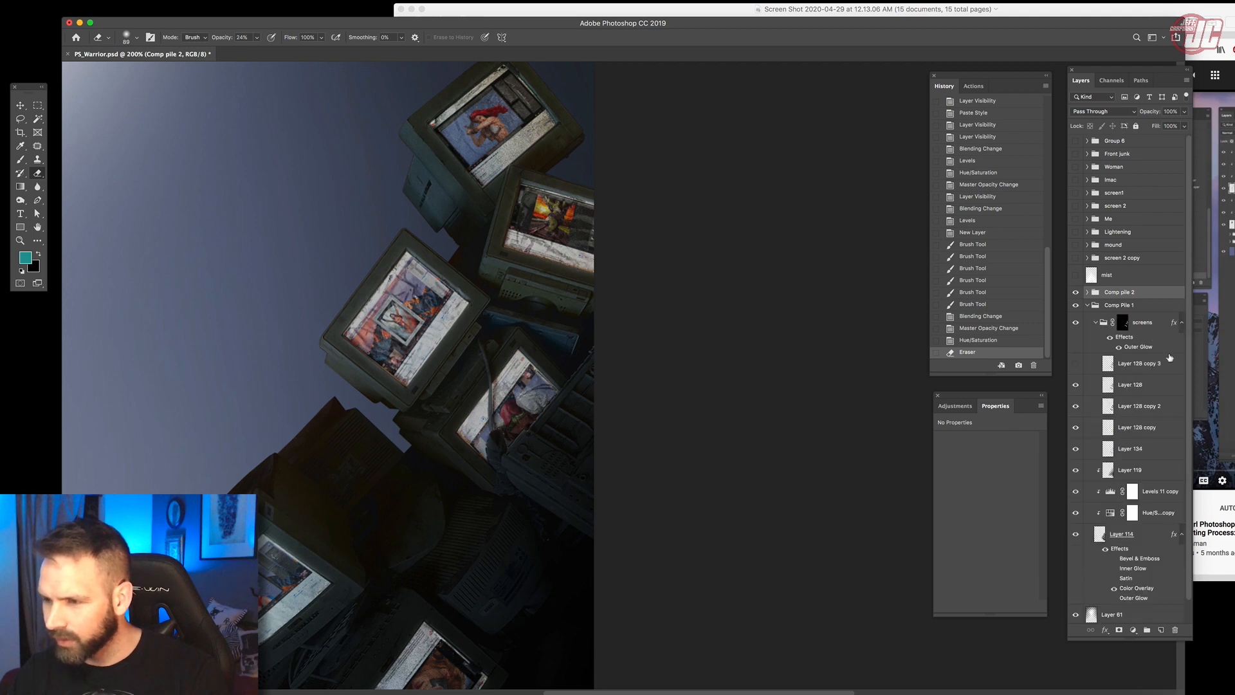
left_click(1159, 366)
left_click(1162, 630)
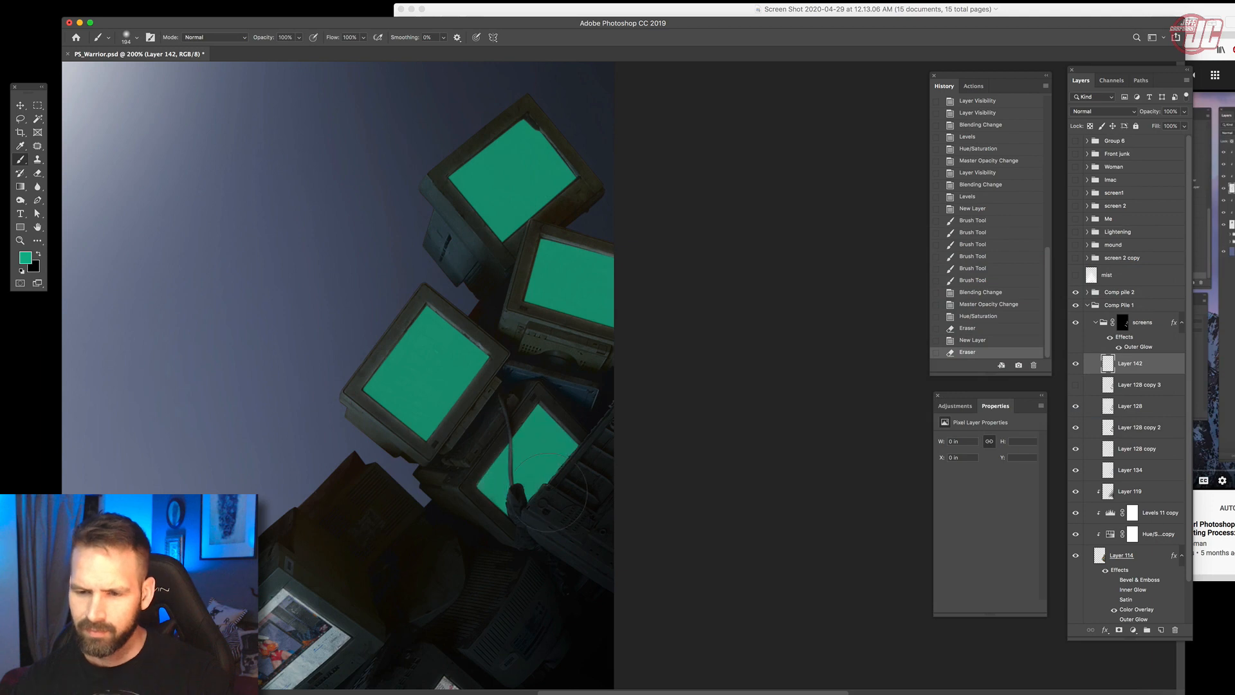
Paint solid teal green over all the masked monitor screens in Comp Pile 1 on Layer 142.
scroll(523, 221, "left", 5)
mouse_move(360, 298)
left_mouse_down()
mouse_move(473, 541)
mouse_move(595, 444)
mouse_move(643, 427)
left_mouse_up()
mouse_move(594, 268)
left_mouse_down()
mouse_move(551, 415)
mouse_move(547, 524)
left_mouse_up()
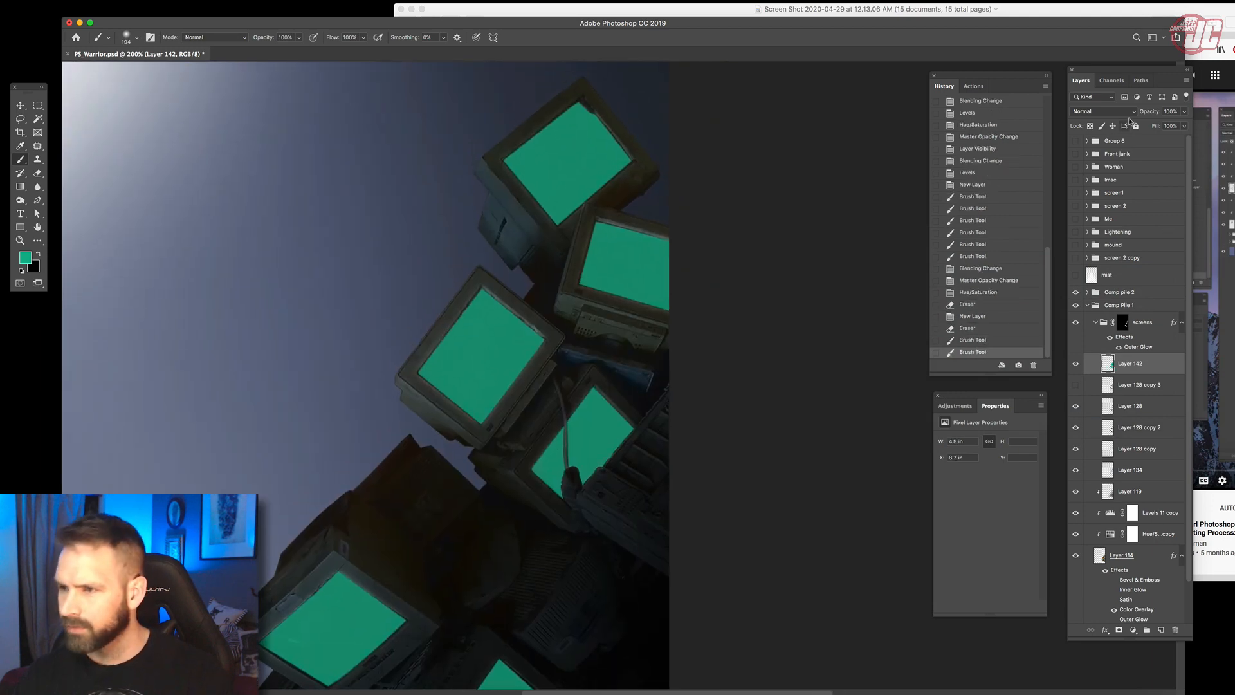
Try Overlay on Layer 142, and settle on the Soft Light blend mode.
left_click(1102, 112)
left_click(1099, 223)
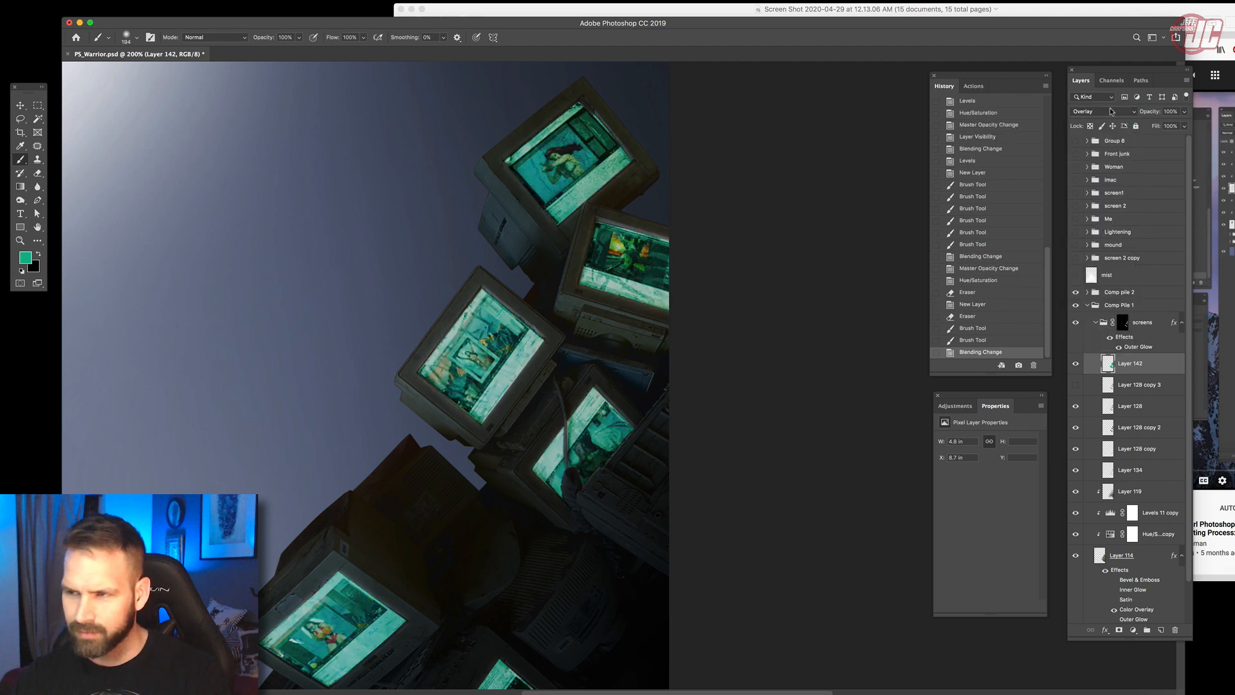
left_click(1105, 111)
left_click(1108, 119)
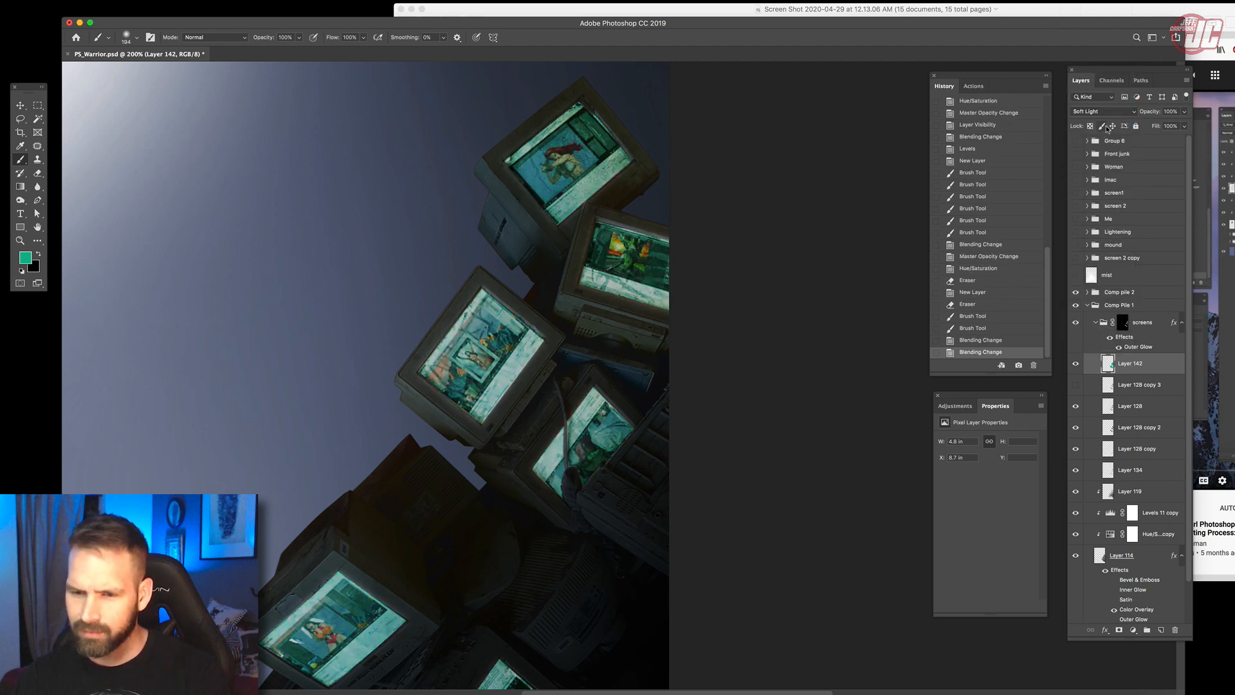
Shift Layer 142's hue by +2 with Hue/Saturation.
left_click(94, 1)
mouse_move(128, 22)
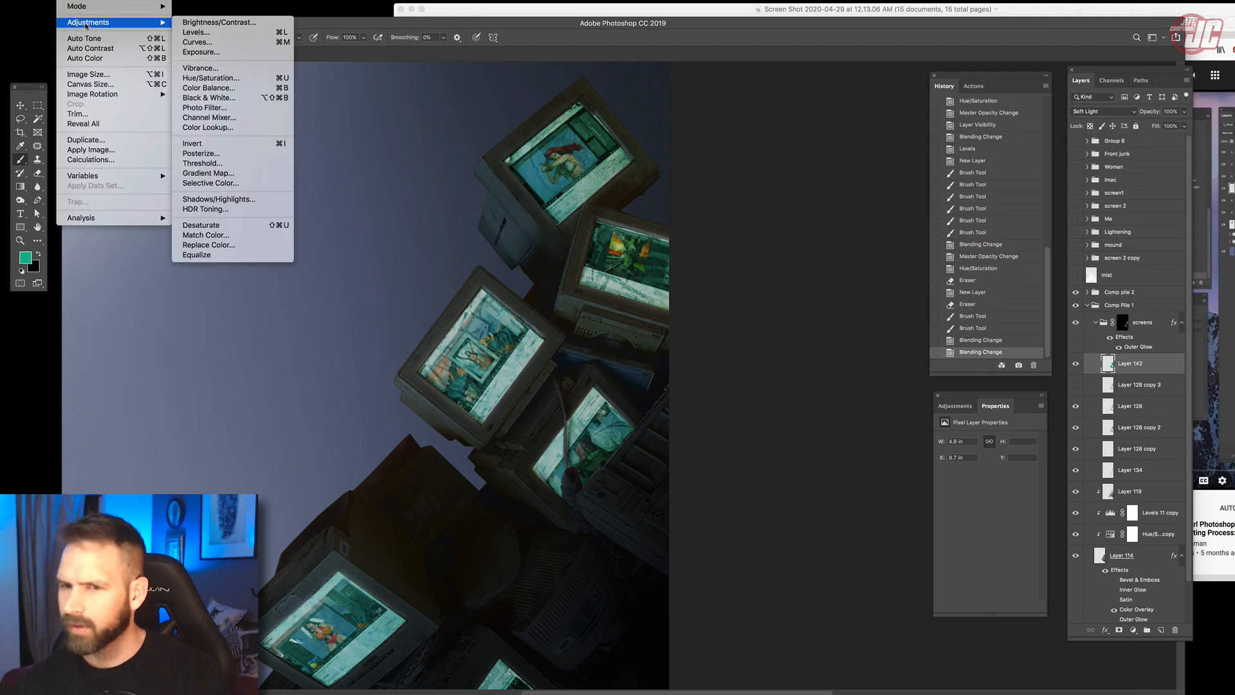
left_click(245, 82)
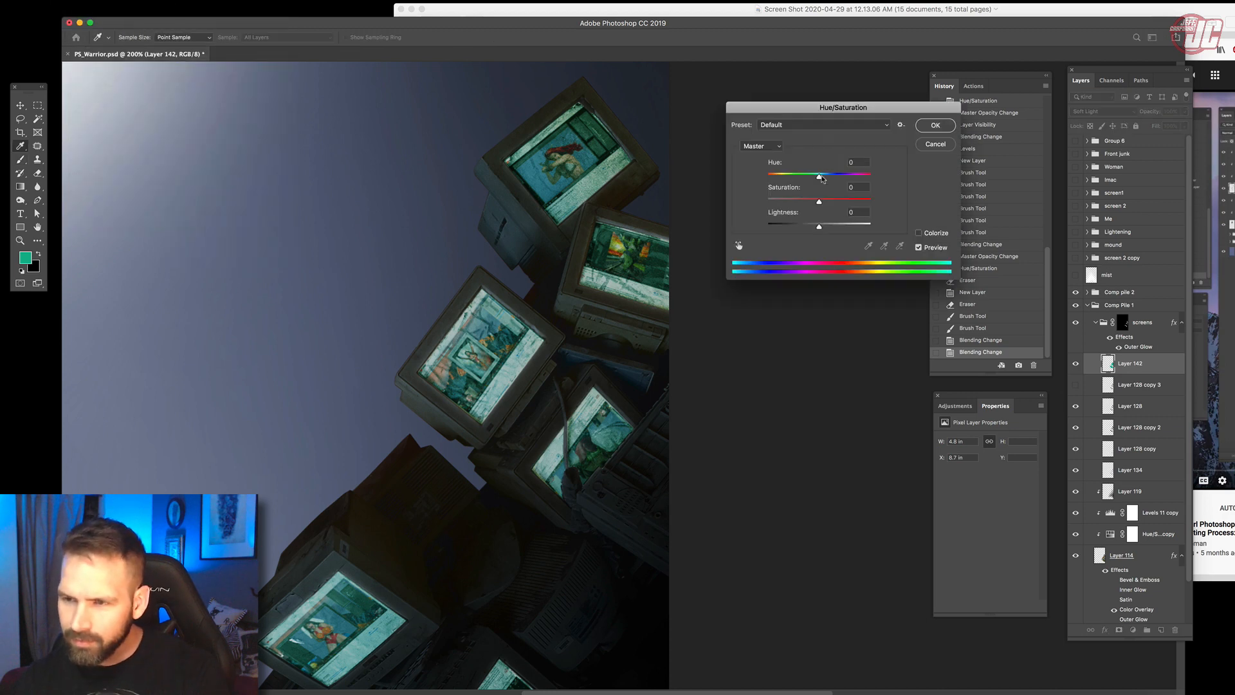
left_click_drag(830, 183, 821, 181)
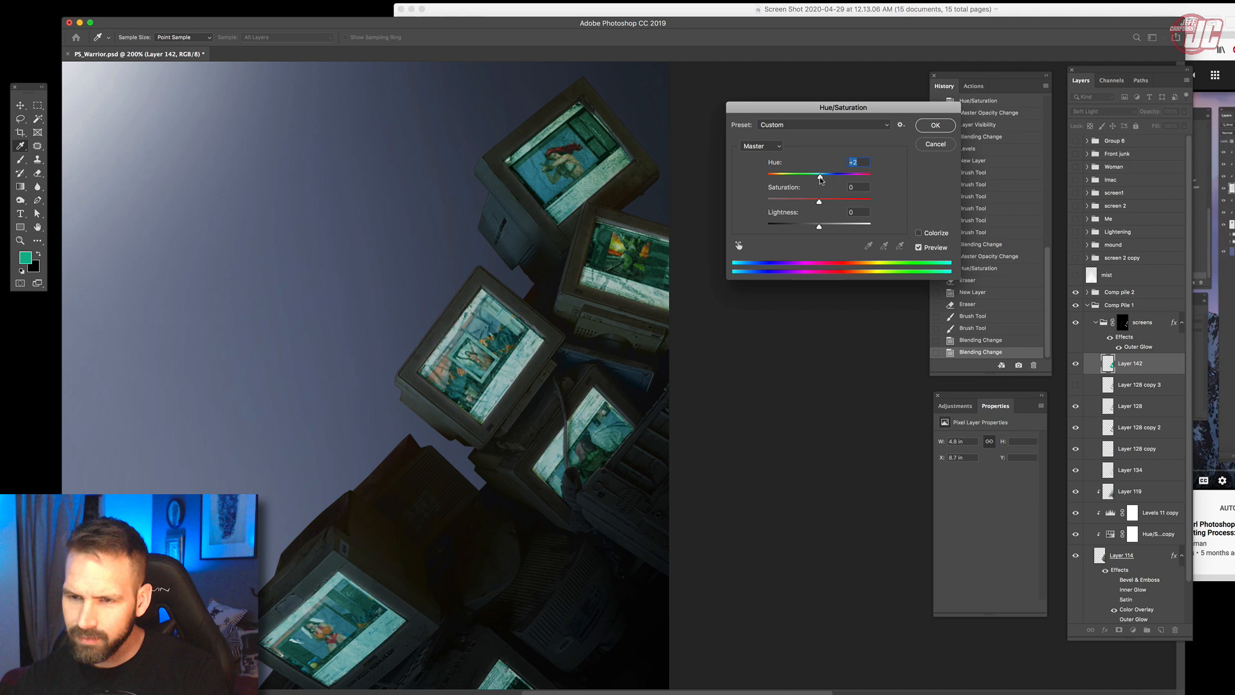
left_click(936, 126)
Lower Layer 142's opacity to about 82% and toggle its visibility to compare the screens with and without the tint.
left_click_drag(1185, 116, 1176, 128)
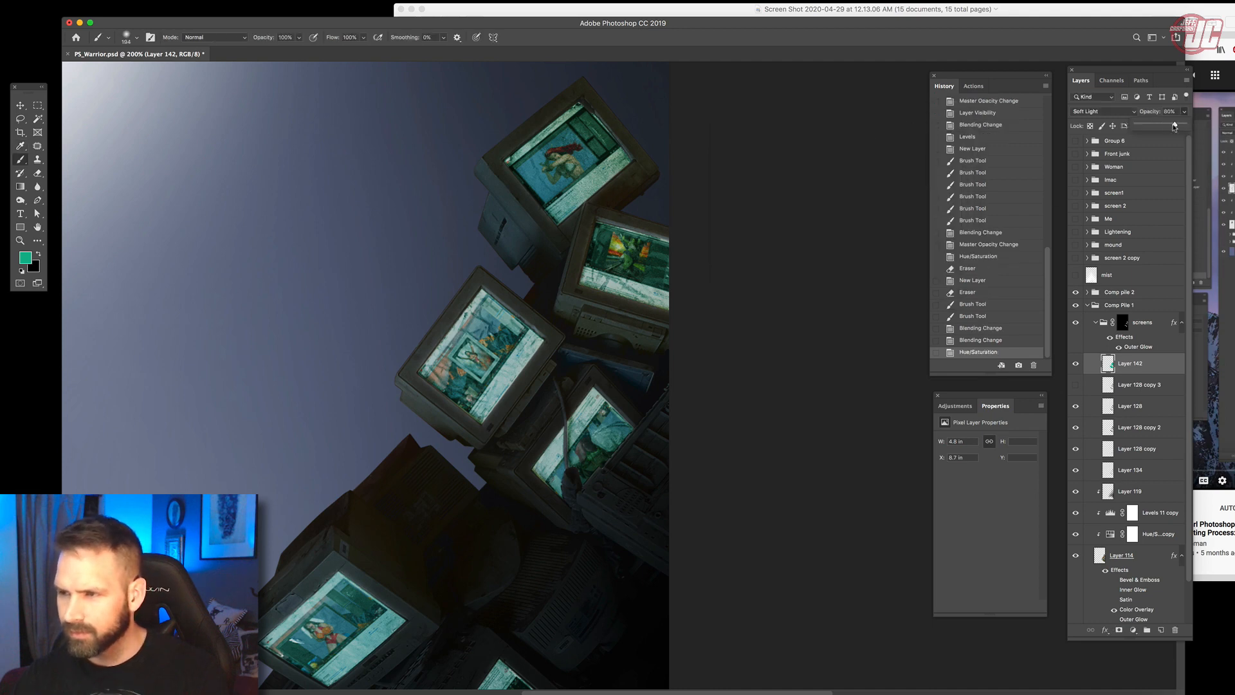
left_click(1076, 365)
left_click(1076, 365)
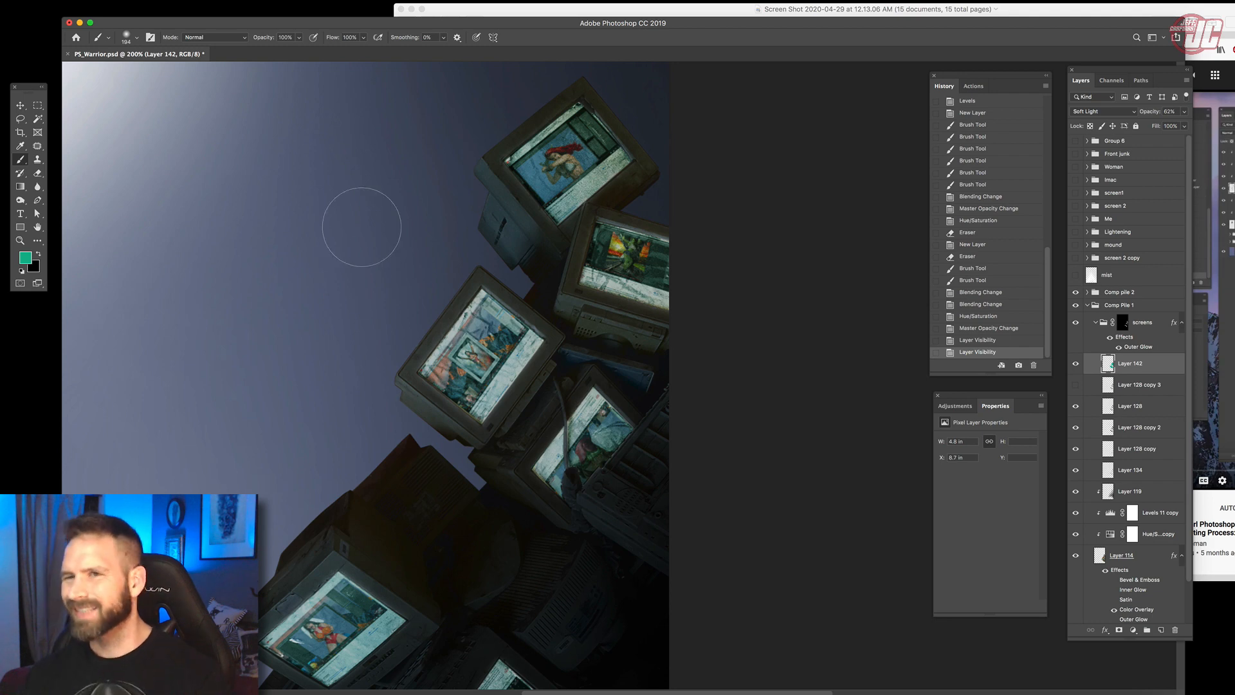
Collapse the Comp pile 2 group and turn on every hidden layer and group from Group 6 down to mist.
left_click_drag(498, 298, 765, 265)
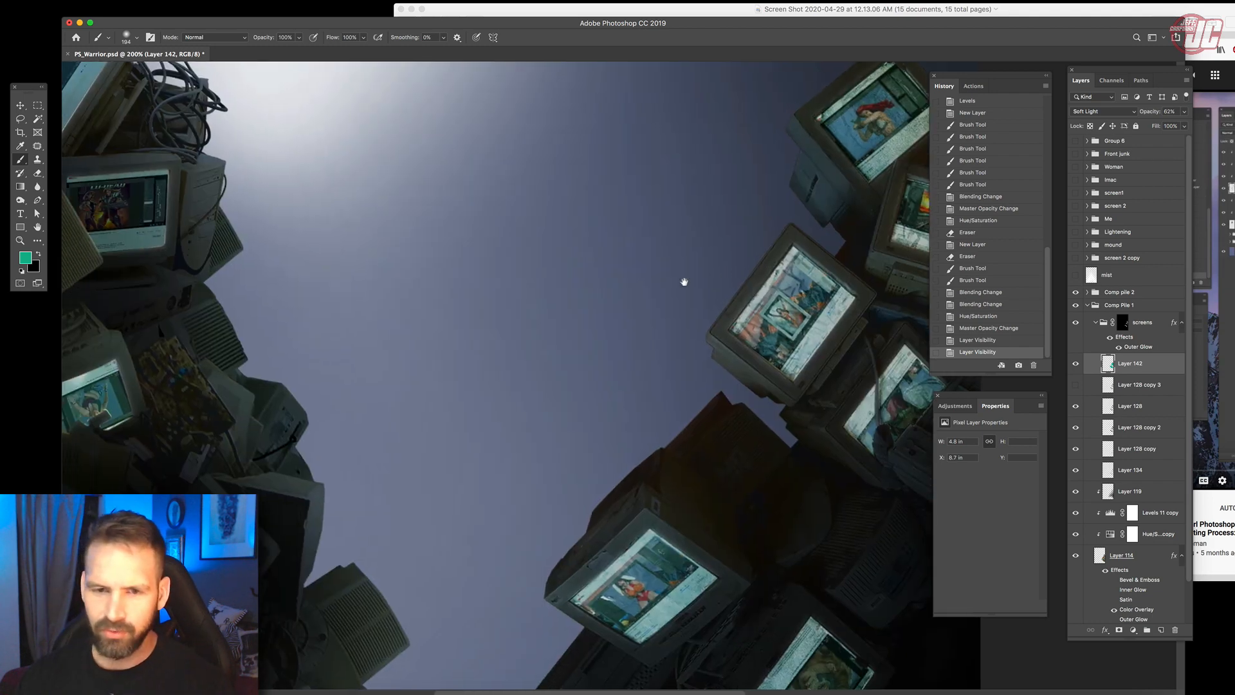
left_click(20, 241)
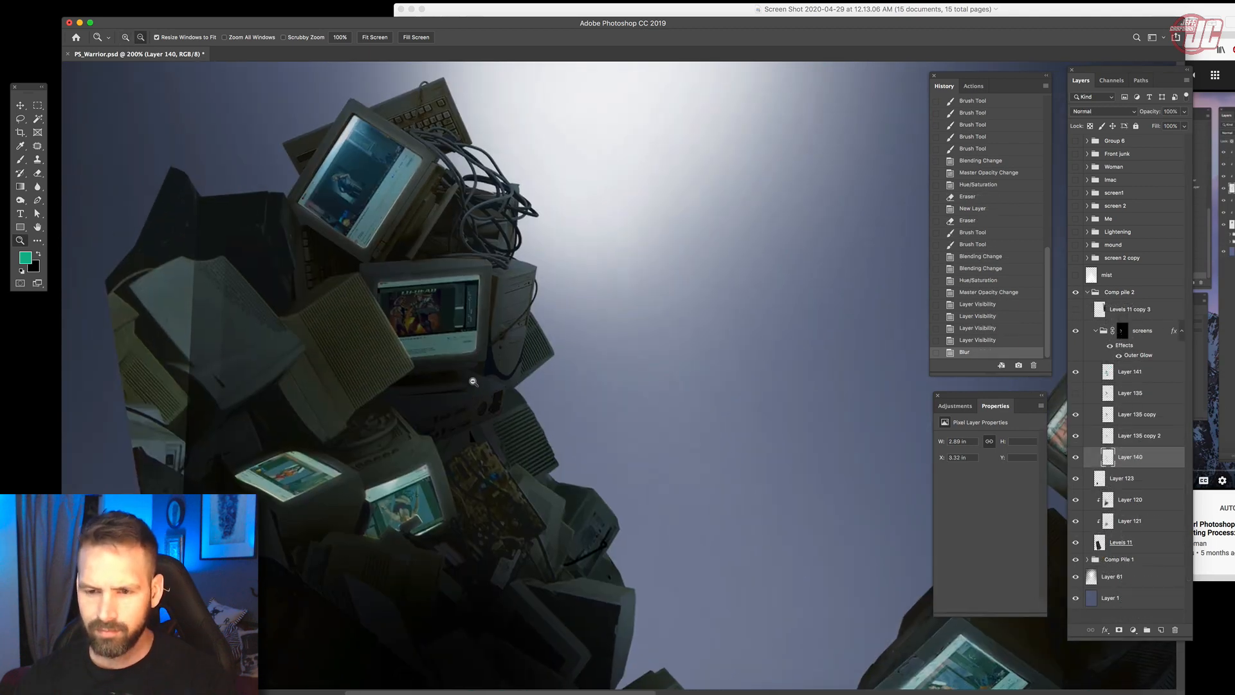
left_click(473, 382, "alt")
left_click(473, 382, "alt")
scroll(497, 412, "down", 3)
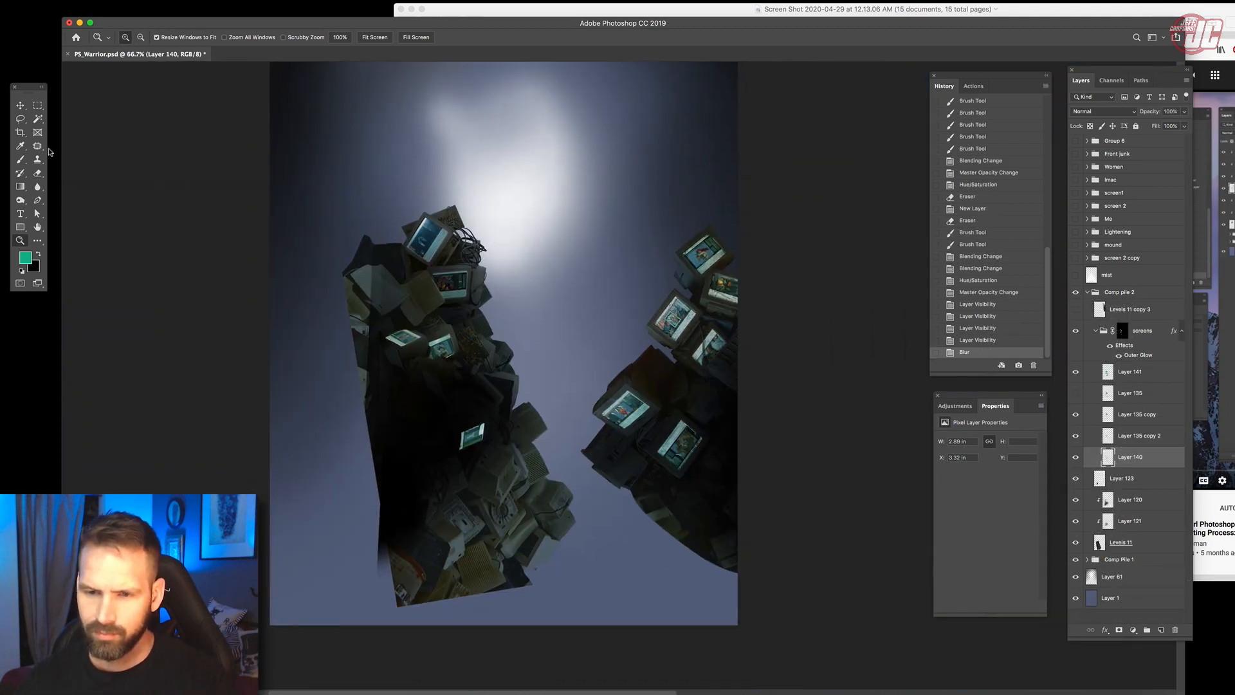
left_click(20, 105)
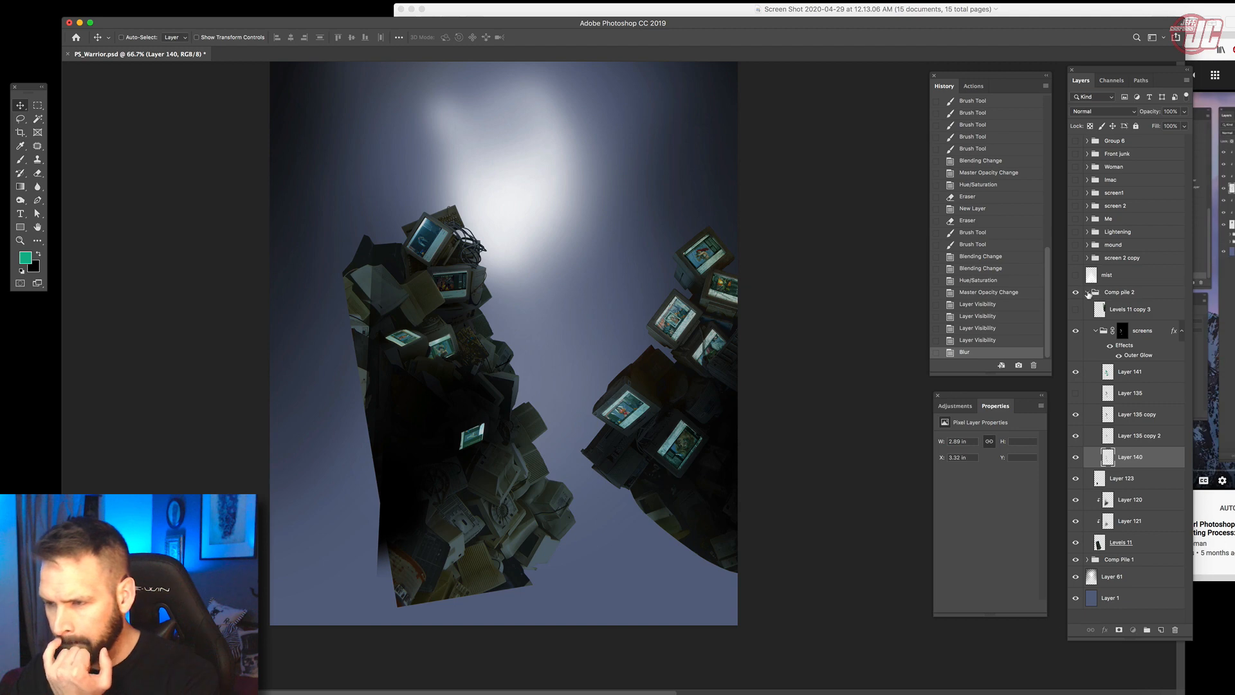
left_click(1088, 292)
left_click_drag(1075, 141, 1082, 274)
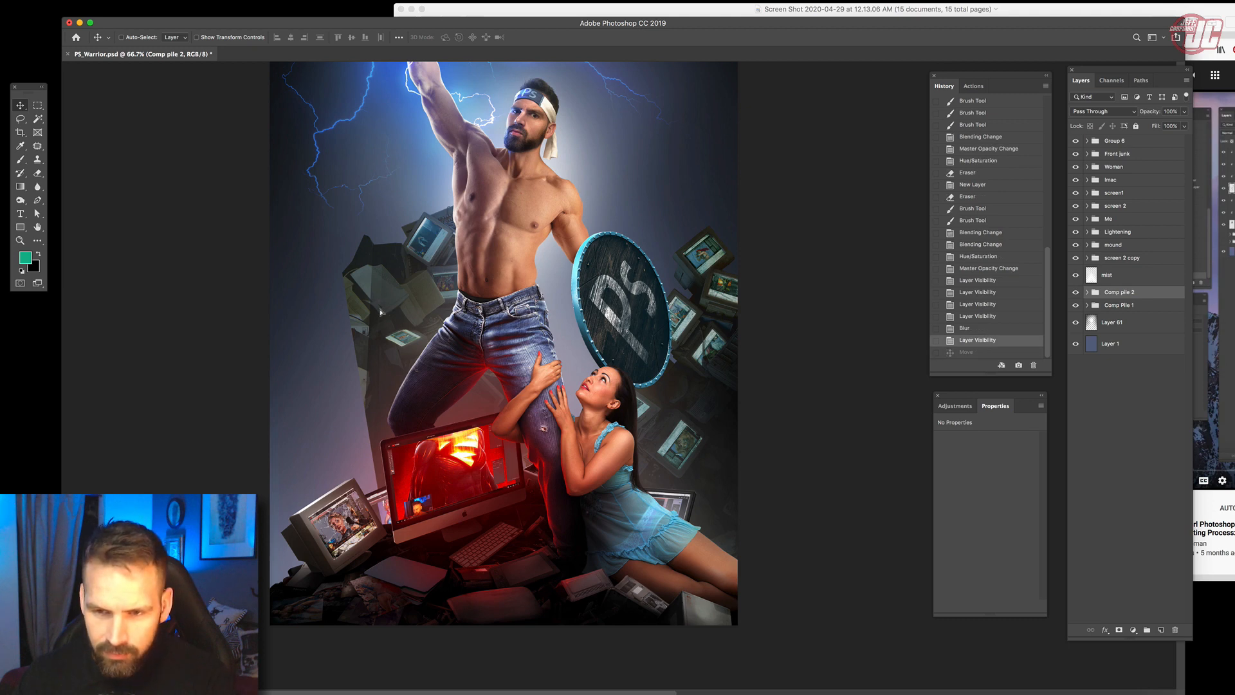
Move the Comp pile 2 monitor pile down and to the left behind the warrior.
left_click_drag(380, 312, 338, 355)
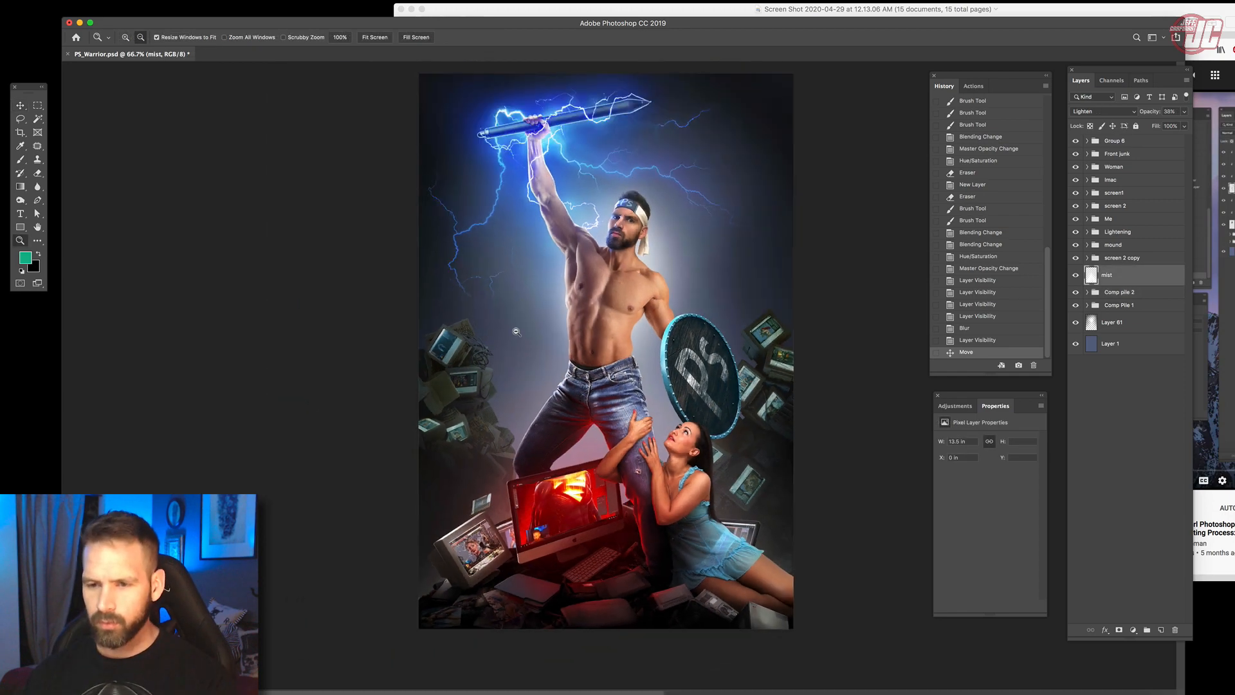
left_click(516, 331, "alt")
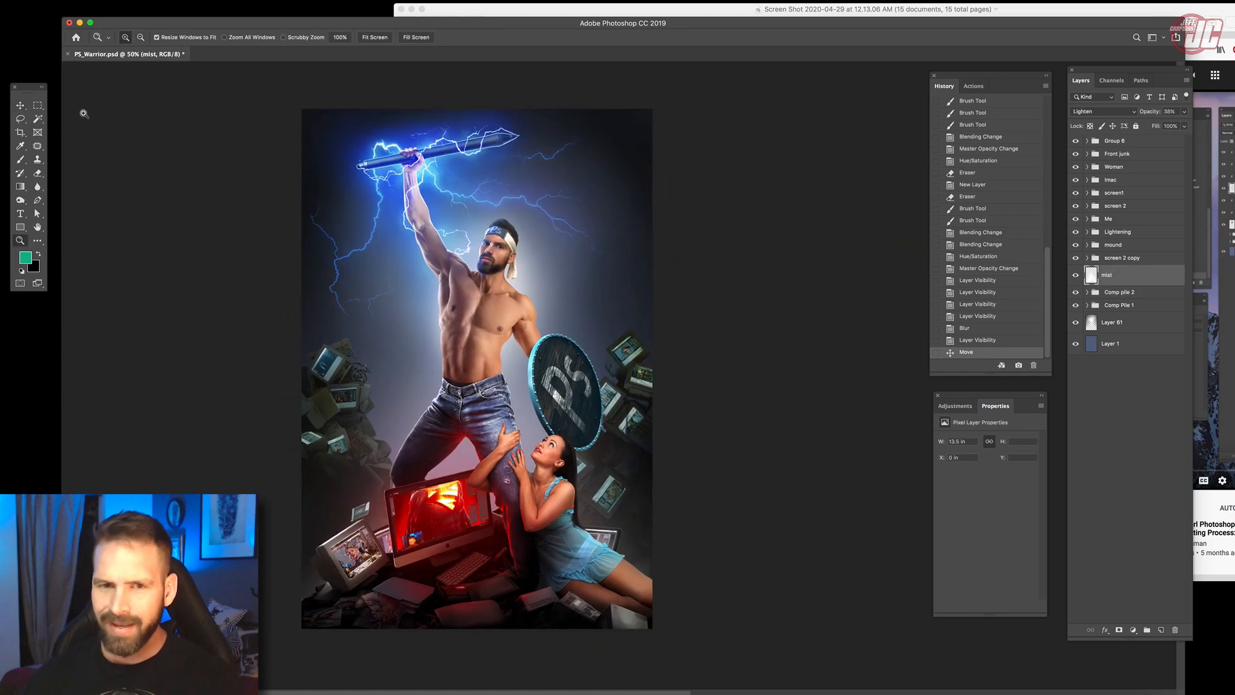
left_click(20, 107)
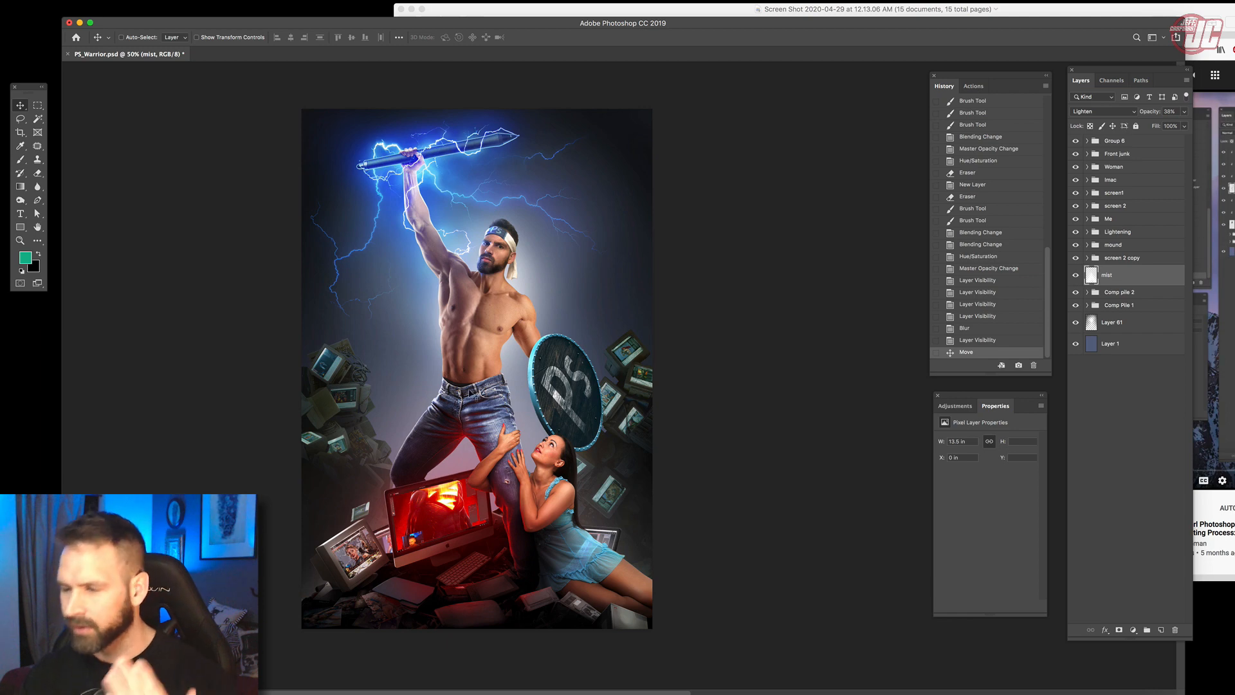
Close the preview window holding the YouTube screenshots and switch back to Photoshop.
key("Tab")
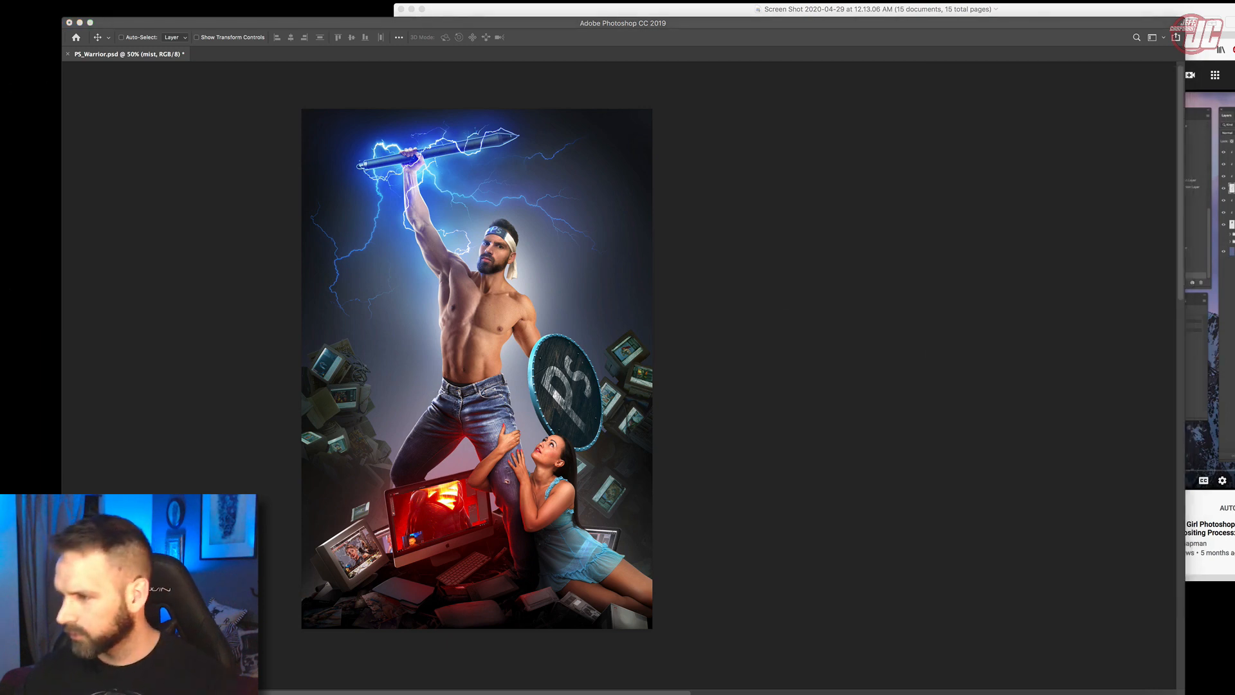
left_click_drag(638, 9, 635, 12)
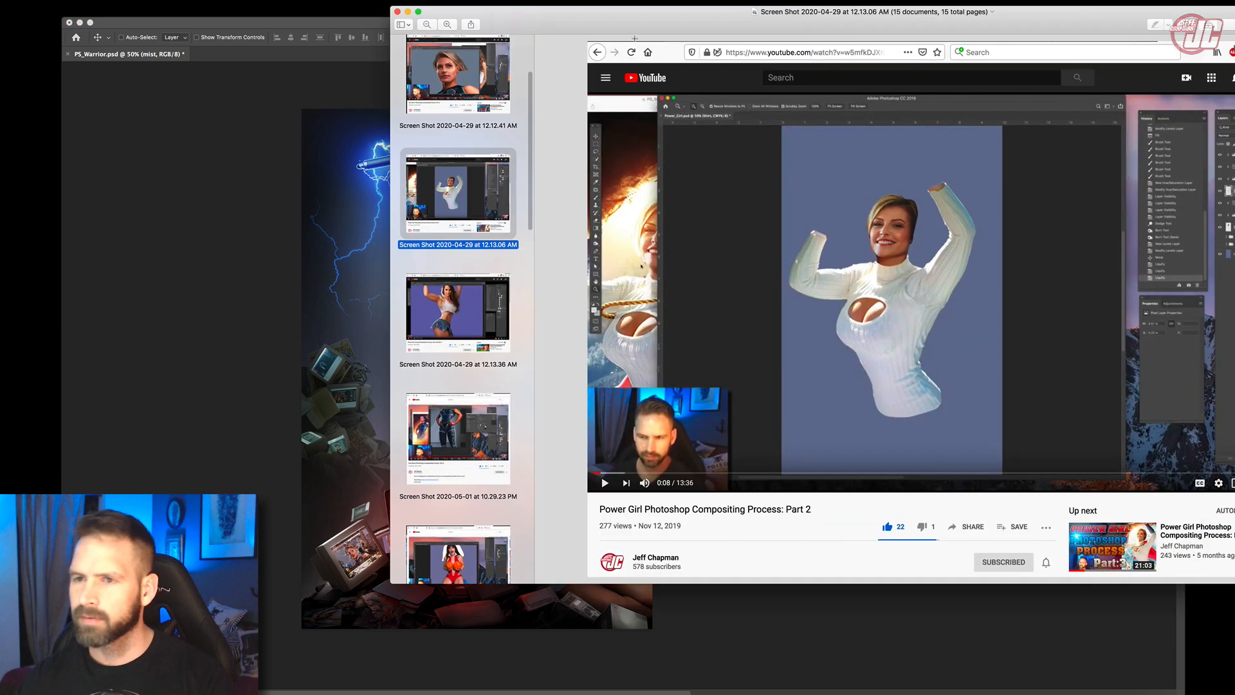
left_click(397, 12)
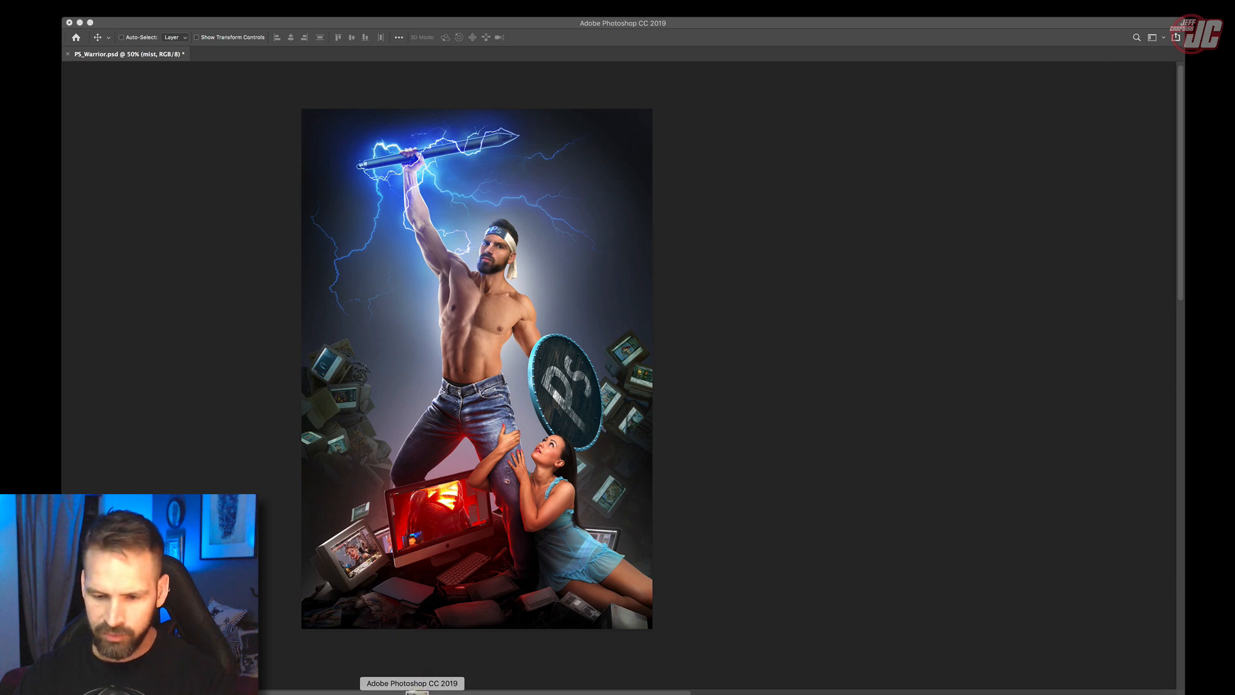
left_click(417, 691)
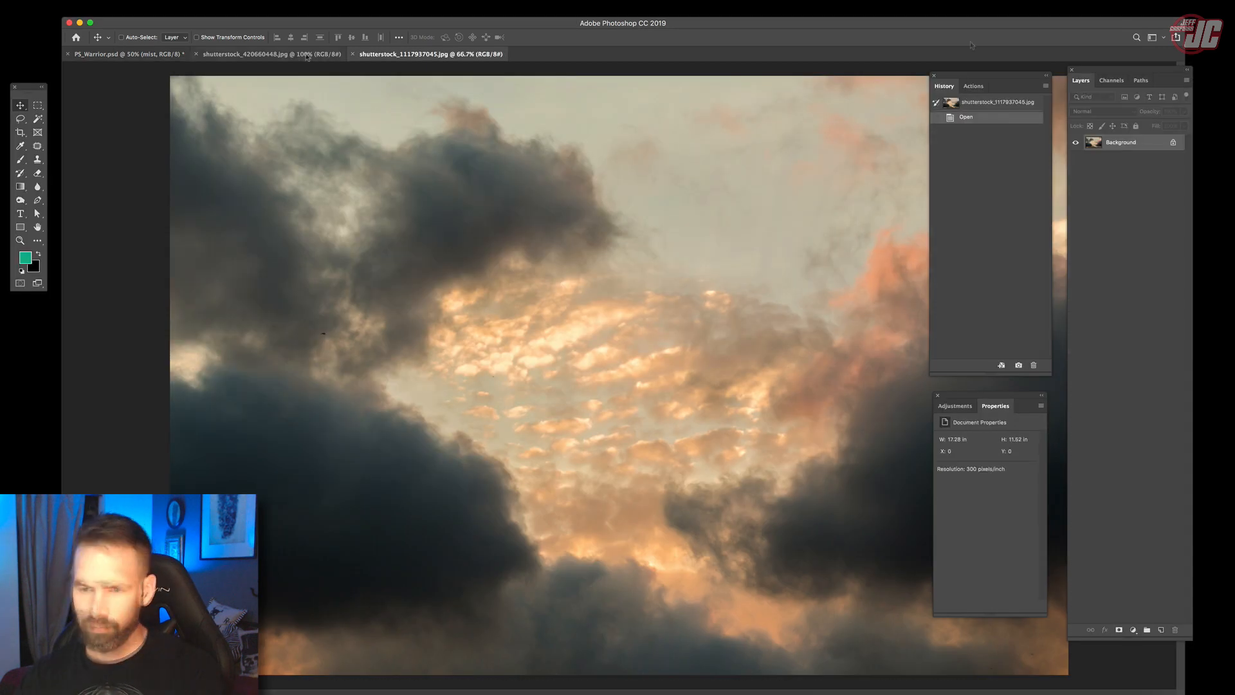
Paste the copied dark blue cloud image into PS_Warrior.psd directly above Layer 61.
left_click(299, 56)
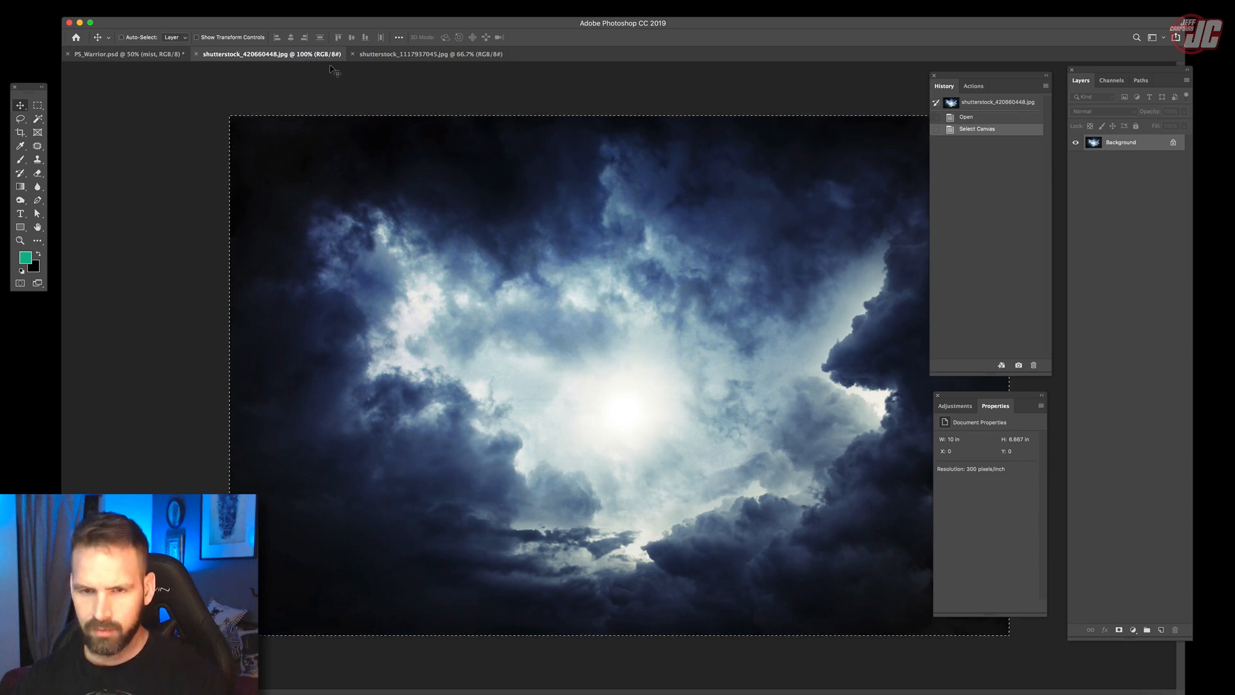
left_click(122, 54)
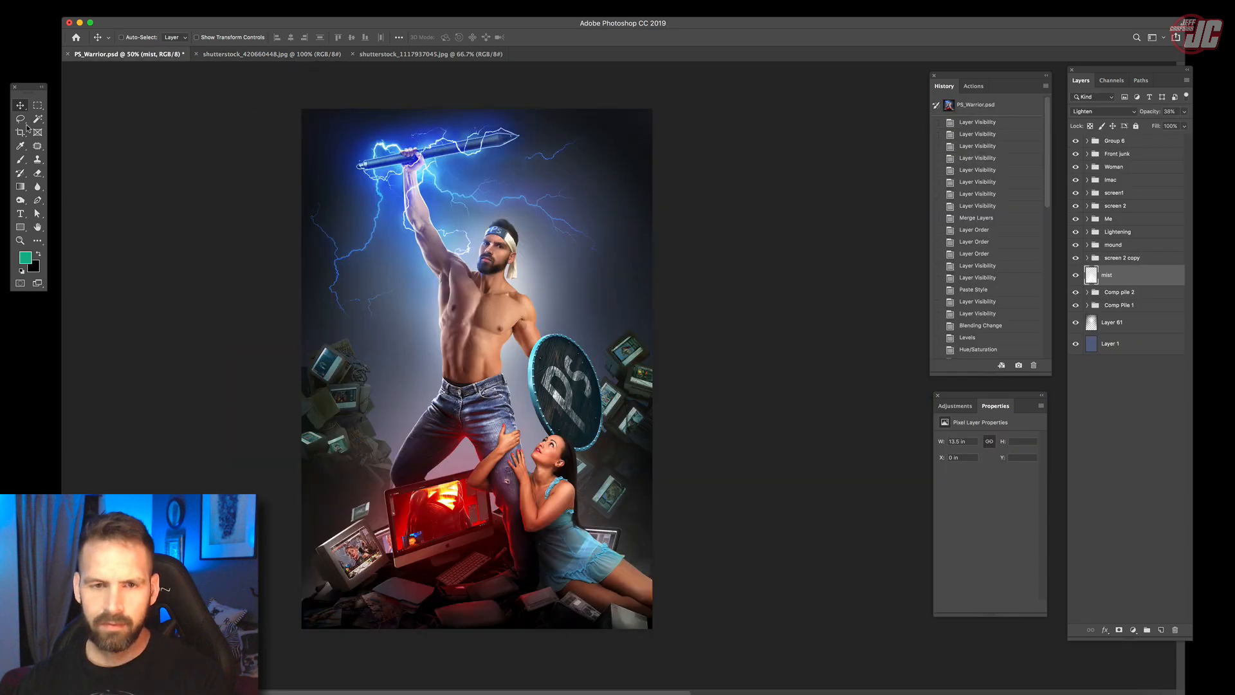
left_click(1117, 334)
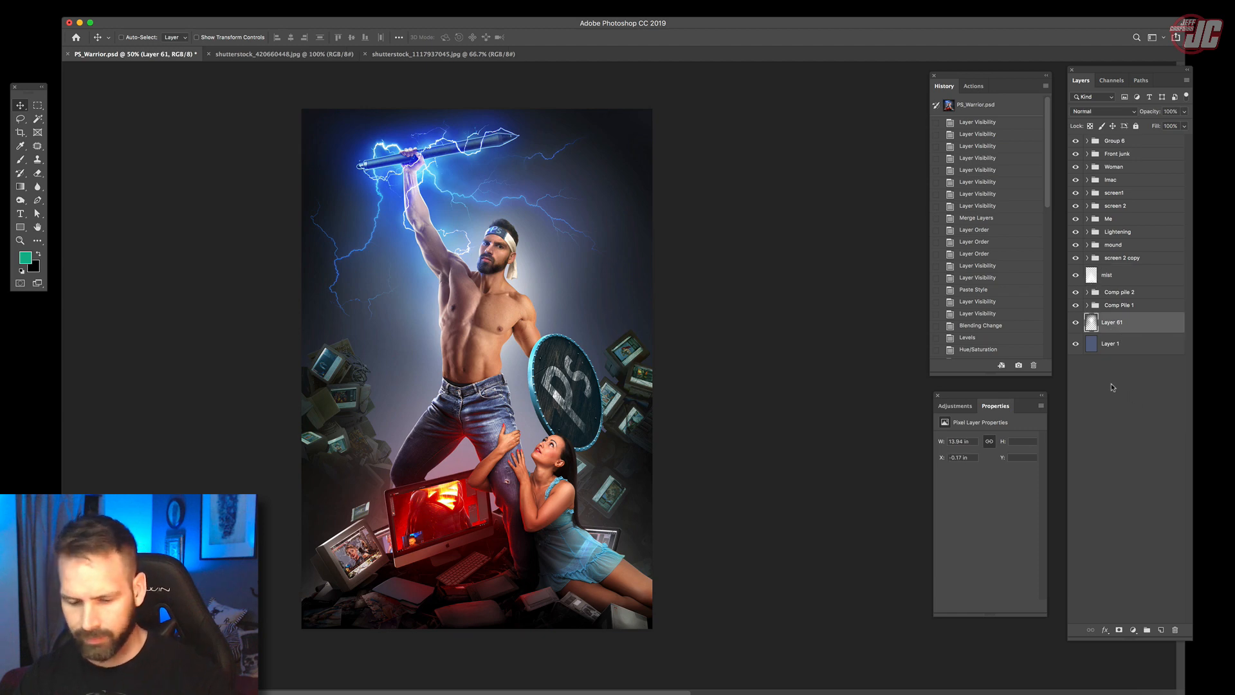
key("super+v")
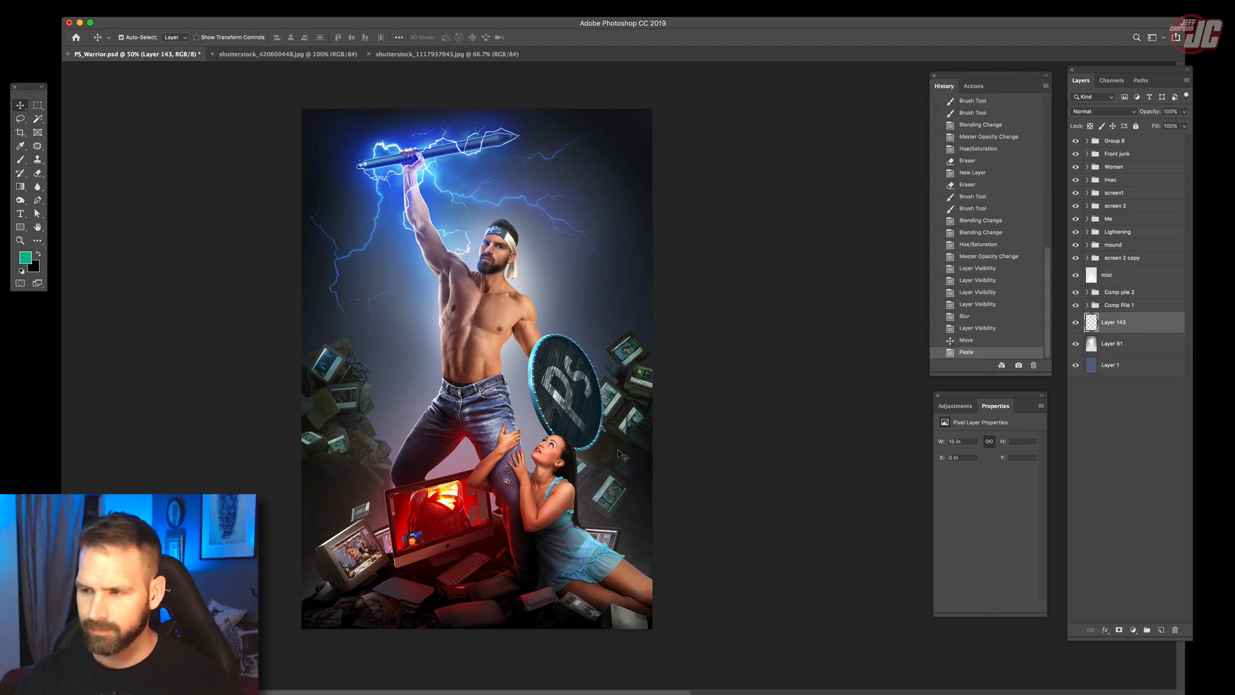
Rotate the pasted clouds about 90° with Free Transform and move them to the canvas's upper-left corner.
key("super+t")
left_click_drag(651, 154, 647, 141)
left_click_drag(646, 142, 646, 140)
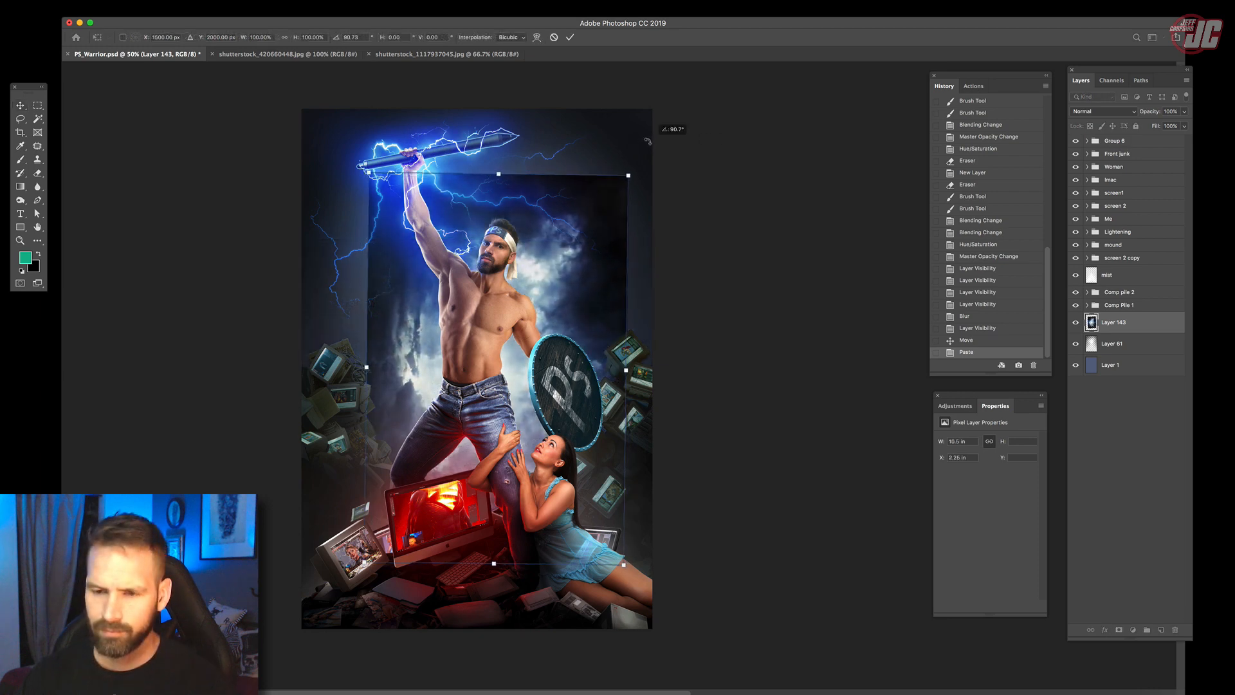
left_click_drag(552, 246, 519, 243)
left_click_drag(519, 243, 522, 243)
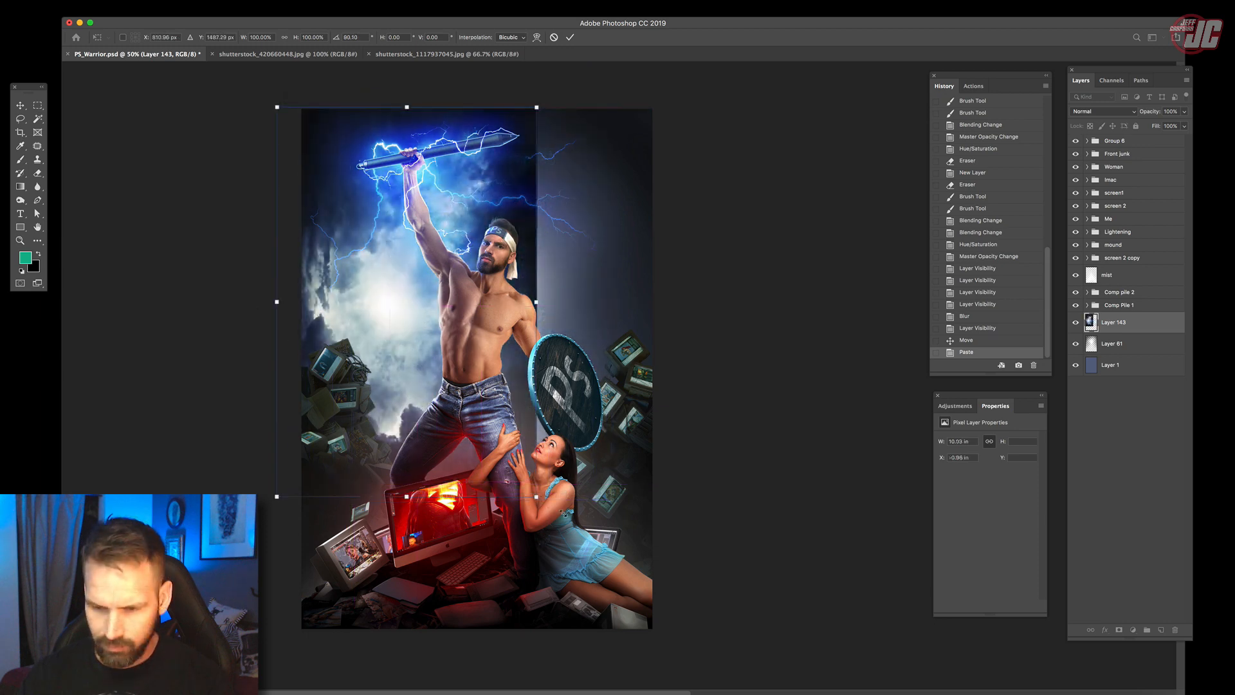
Stretch the clouds to about 14 in wide so they slightly overlap the canvas's side and top edges, and apply the transform.
left_click_drag(538, 498, 667, 577)
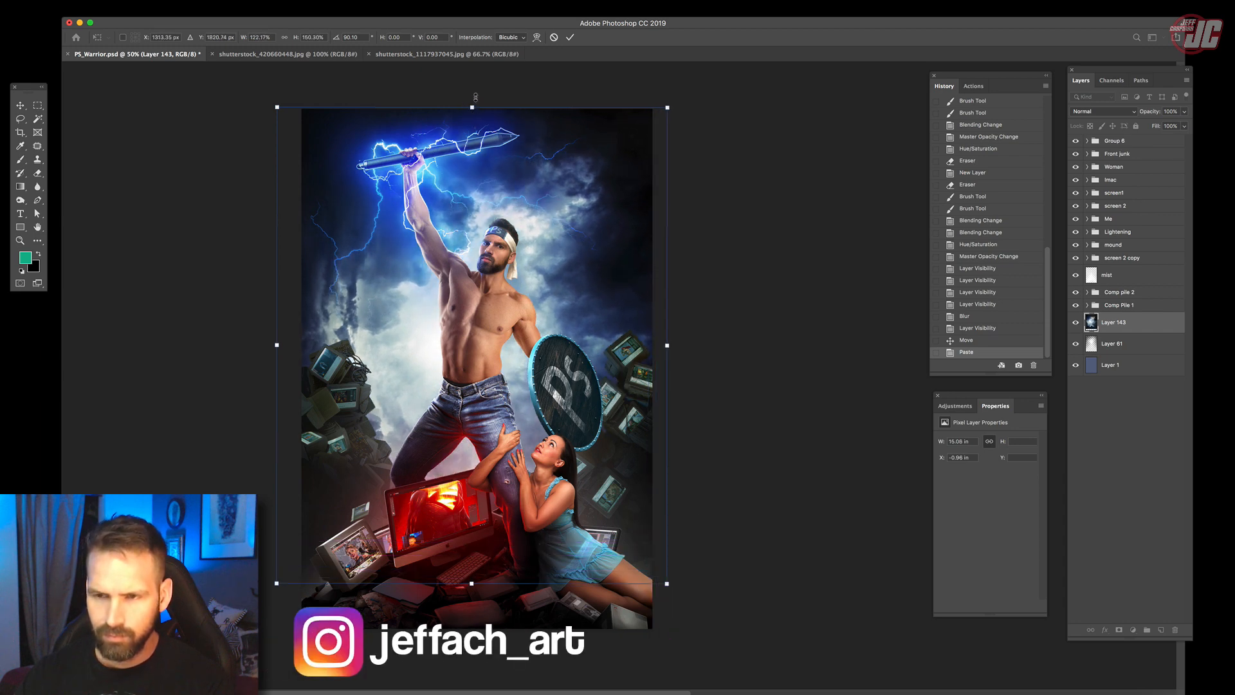
left_click_drag(476, 96, 477, 90)
left_click_drag(278, 344, 298, 342)
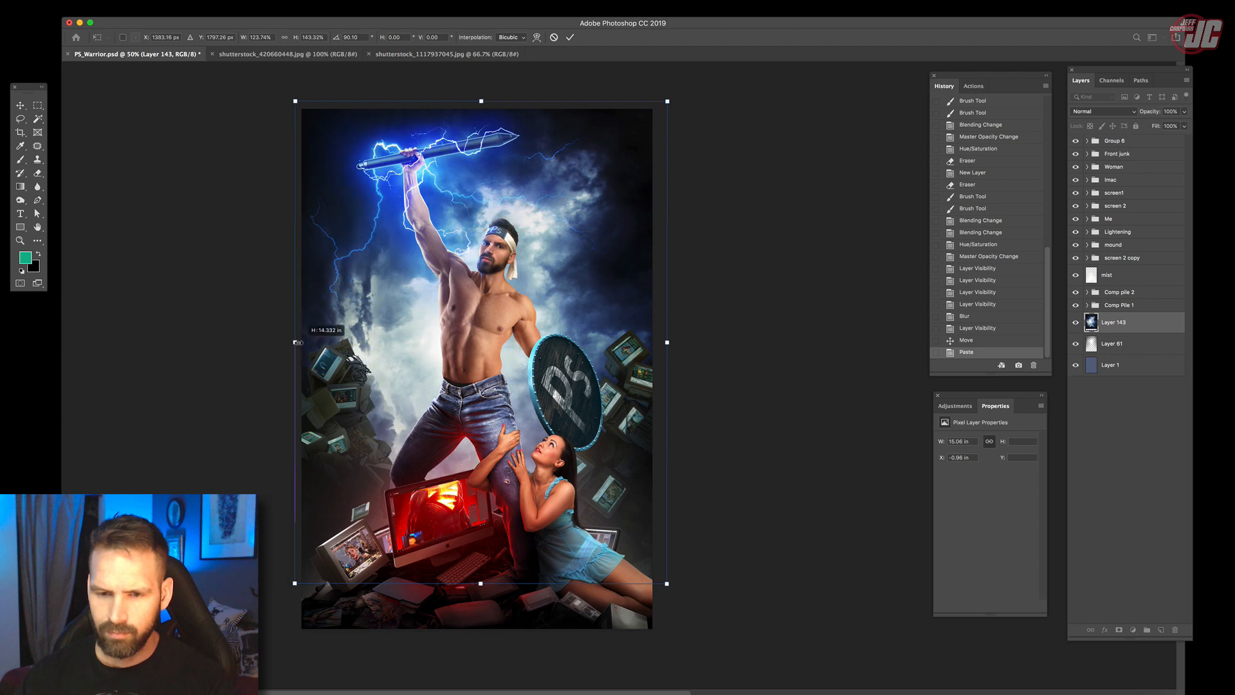
left_click_drag(661, 348, 658, 347)
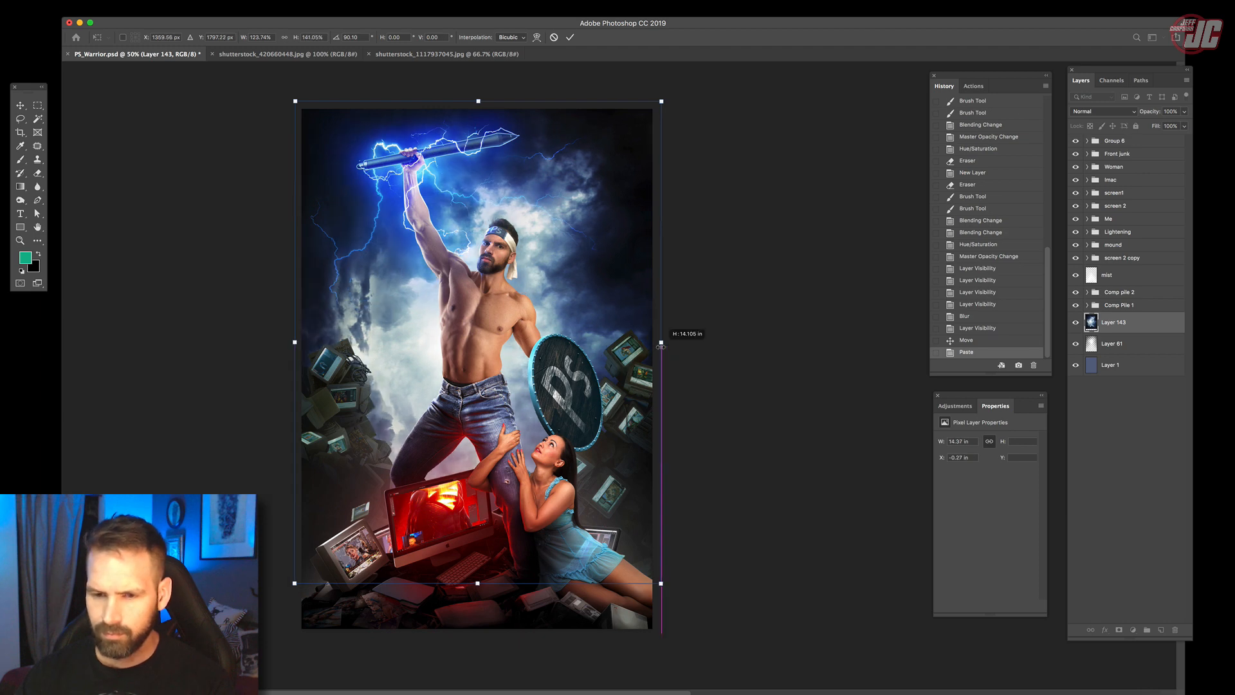
key("Return")
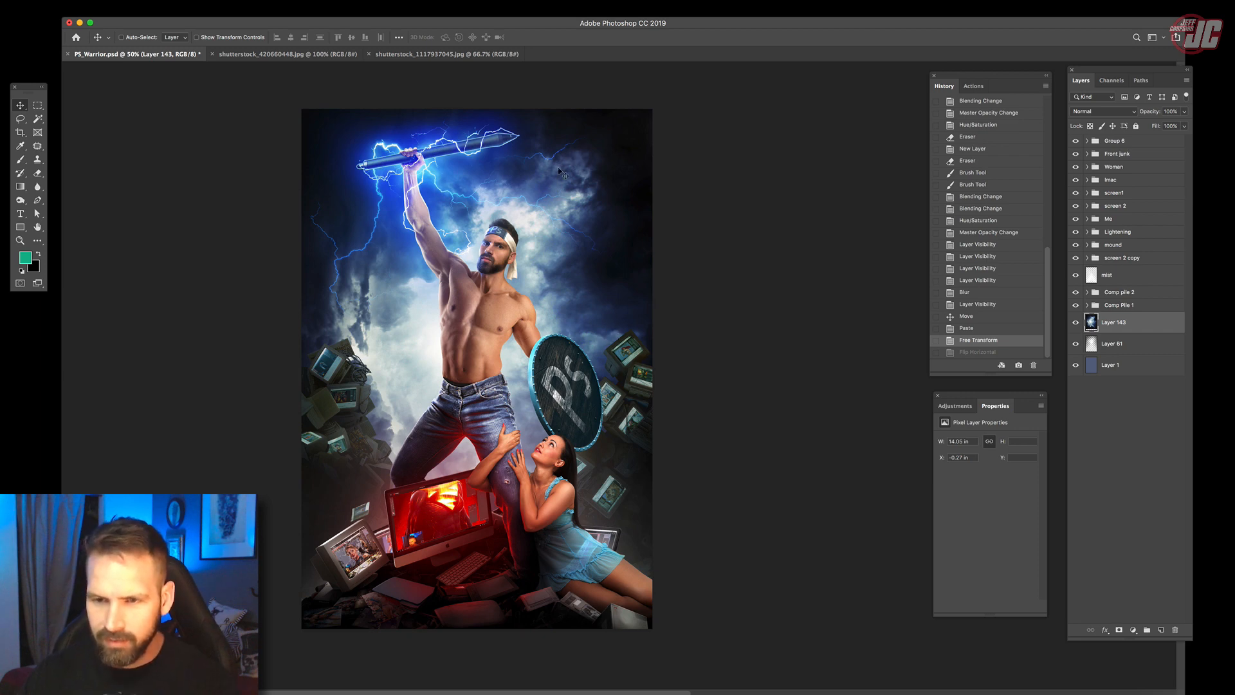
Flip the cloud layer horizontally and reduce its opacity to 73%.
left_click(65, 2)
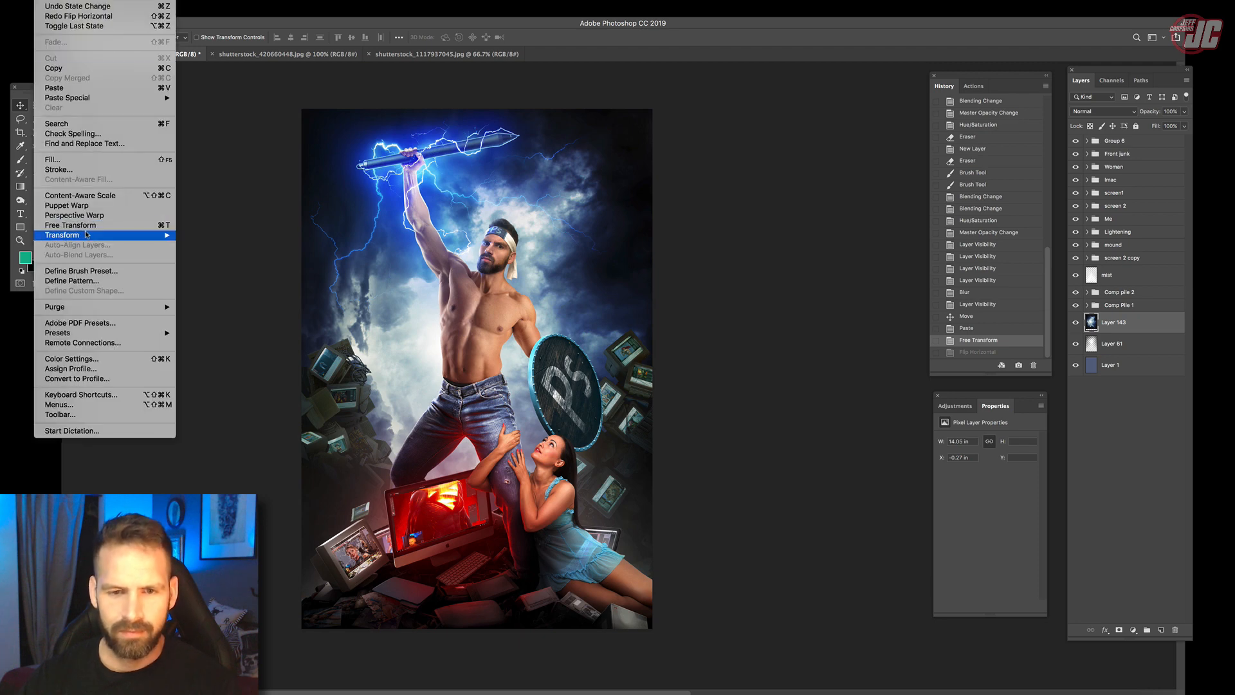
mouse_move(86, 234)
left_click(206, 353)
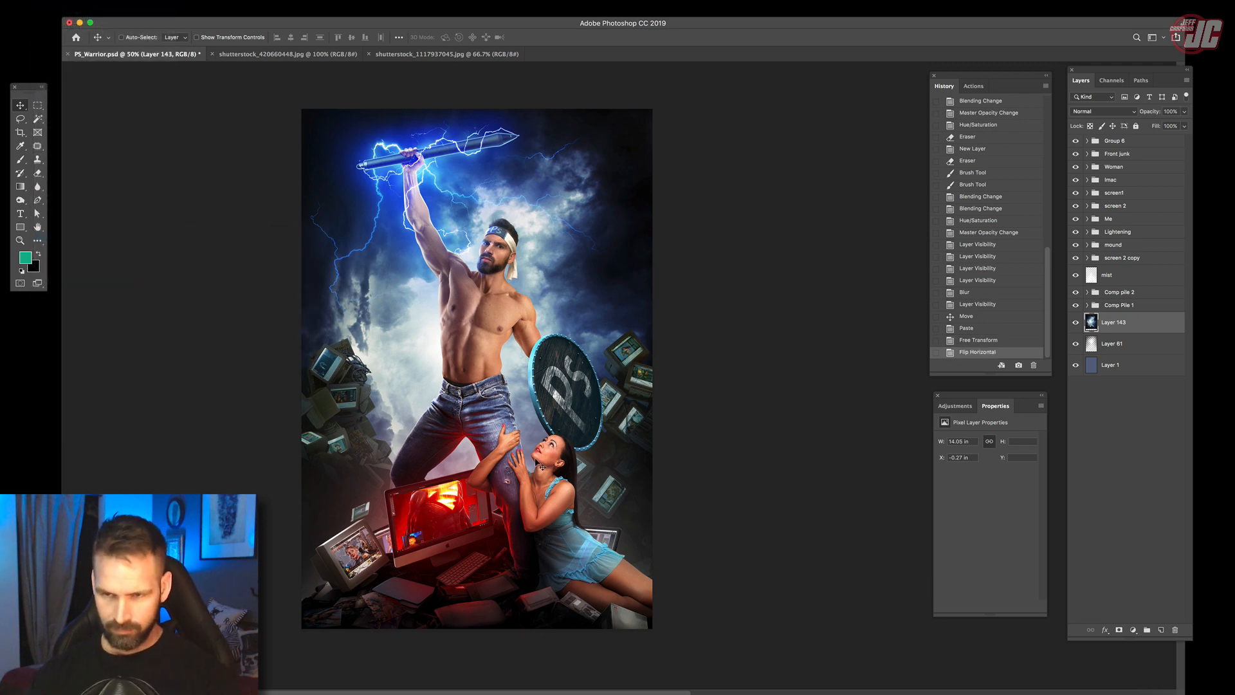
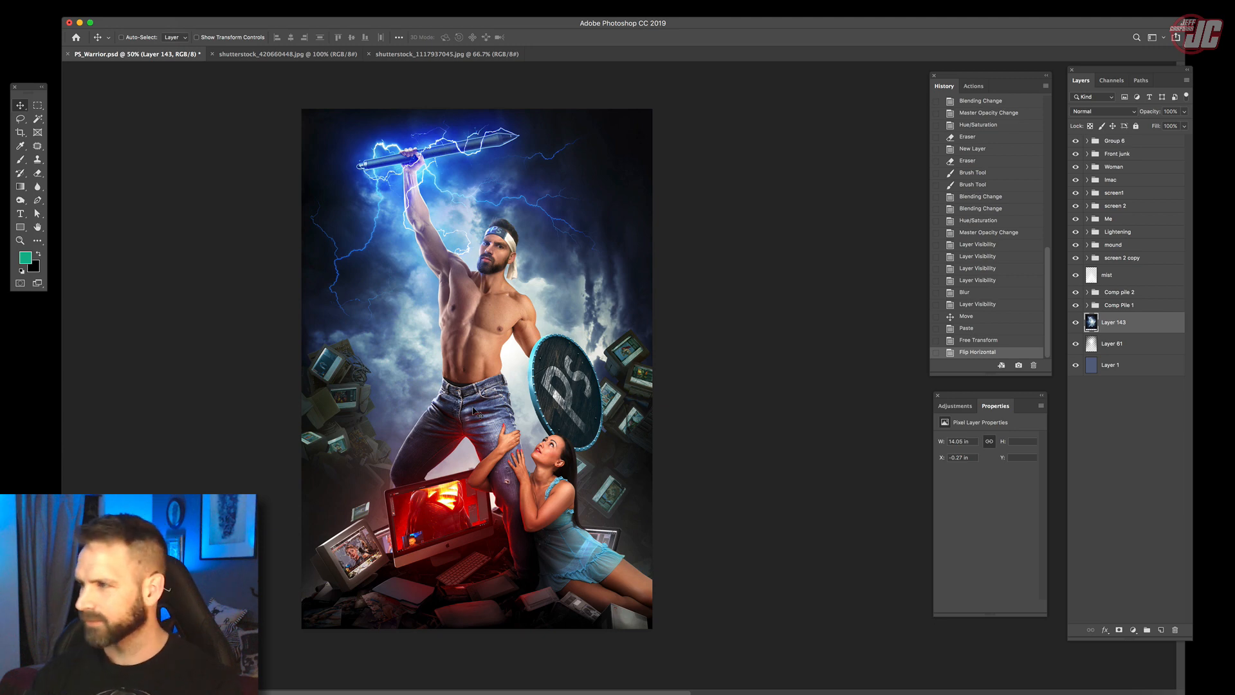
key("Tab")
key("Tab")
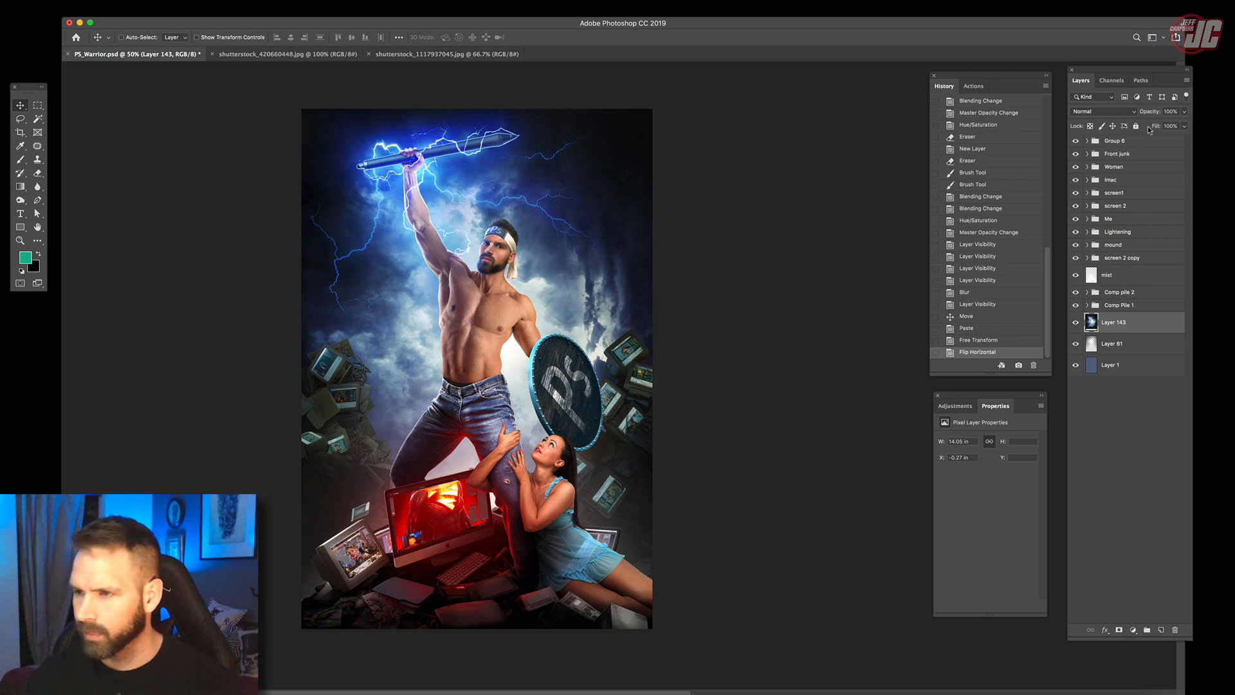
left_click(1185, 112)
left_click_drag(1185, 124, 1165, 125)
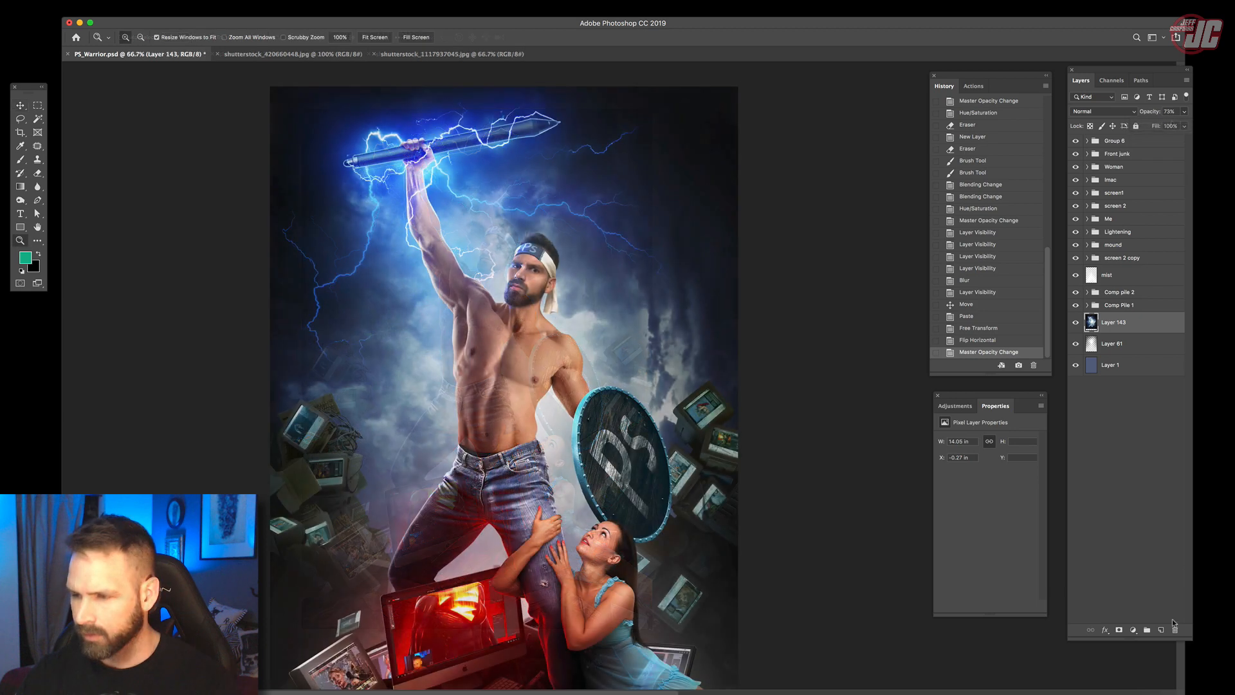
Add a layer filled with the teal foreground colour above the clouds and shift its hue by +10.
left_click(1162, 630)
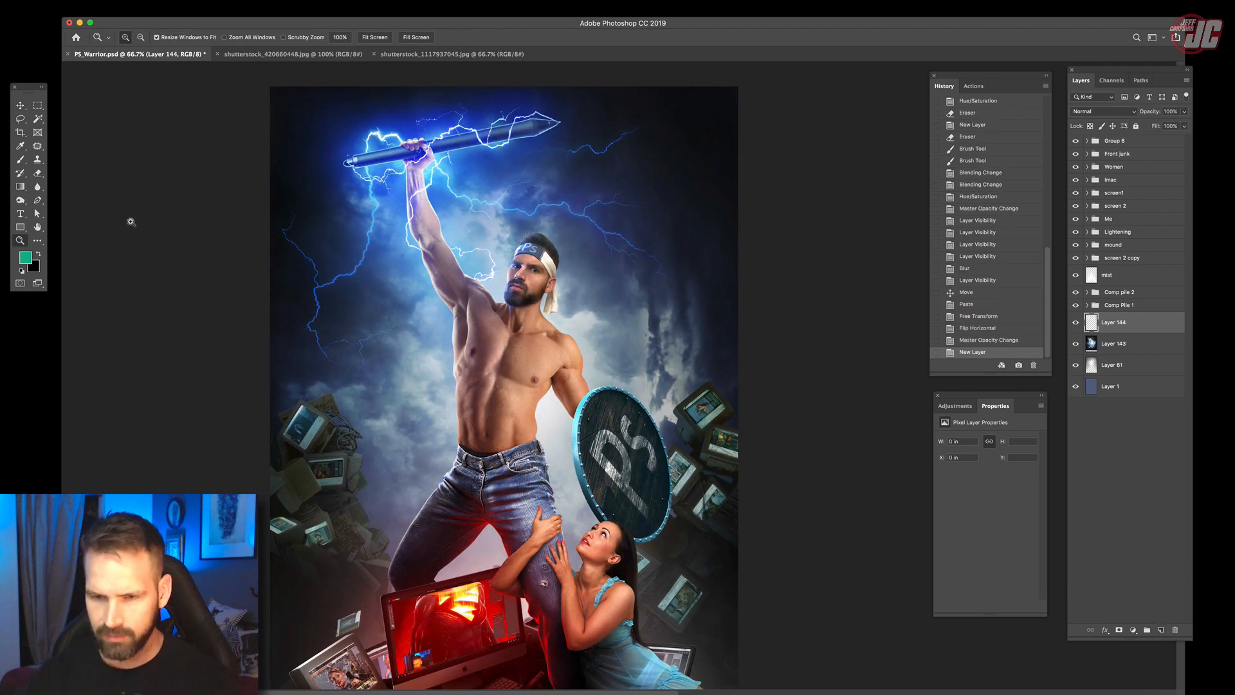
key("alt+BackSpace")
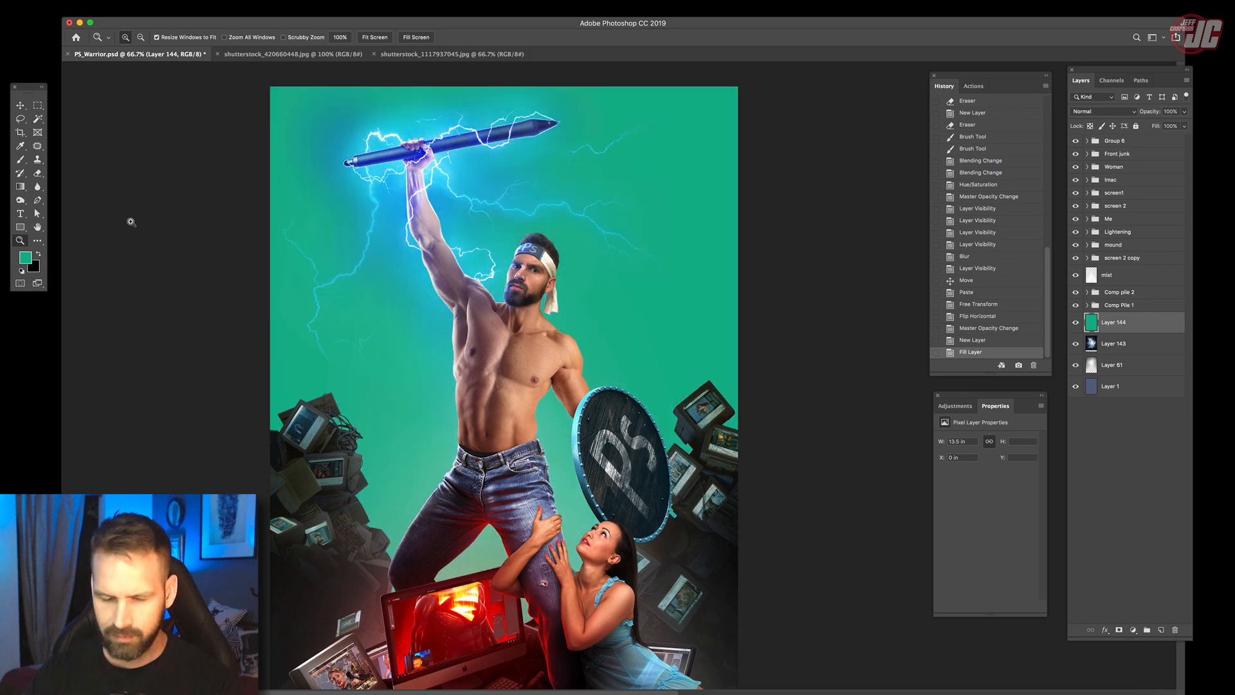
left_click(74, 2)
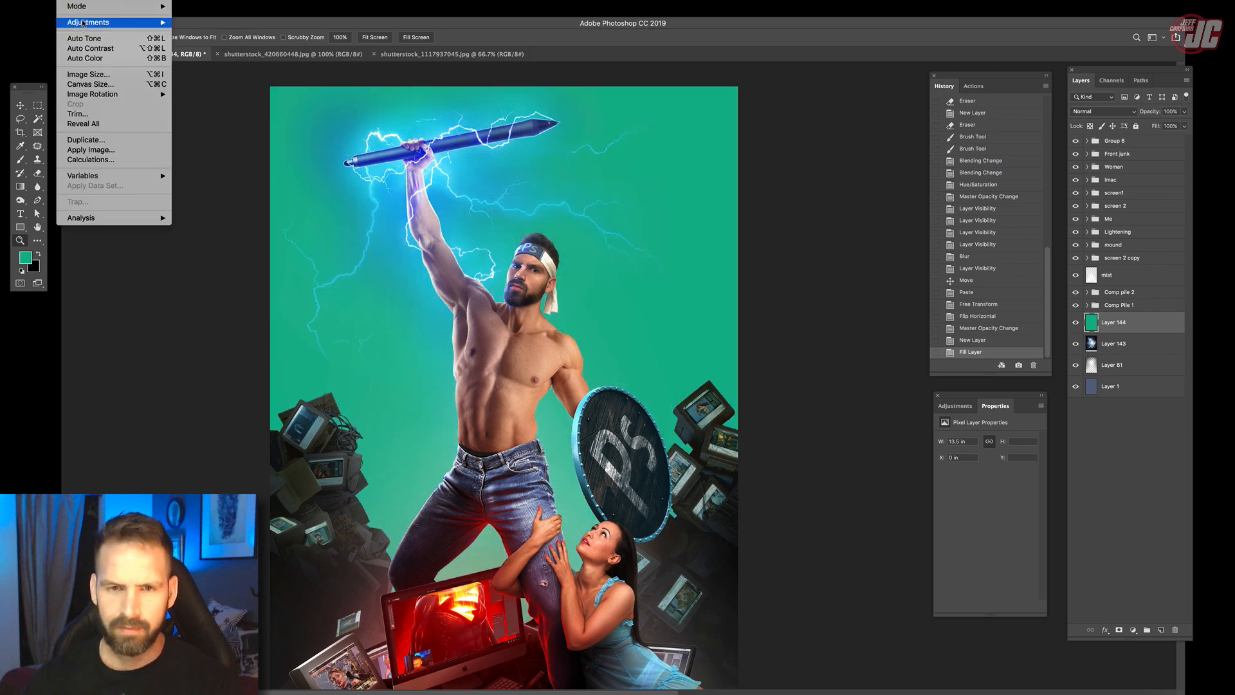
left_click(714, 218)
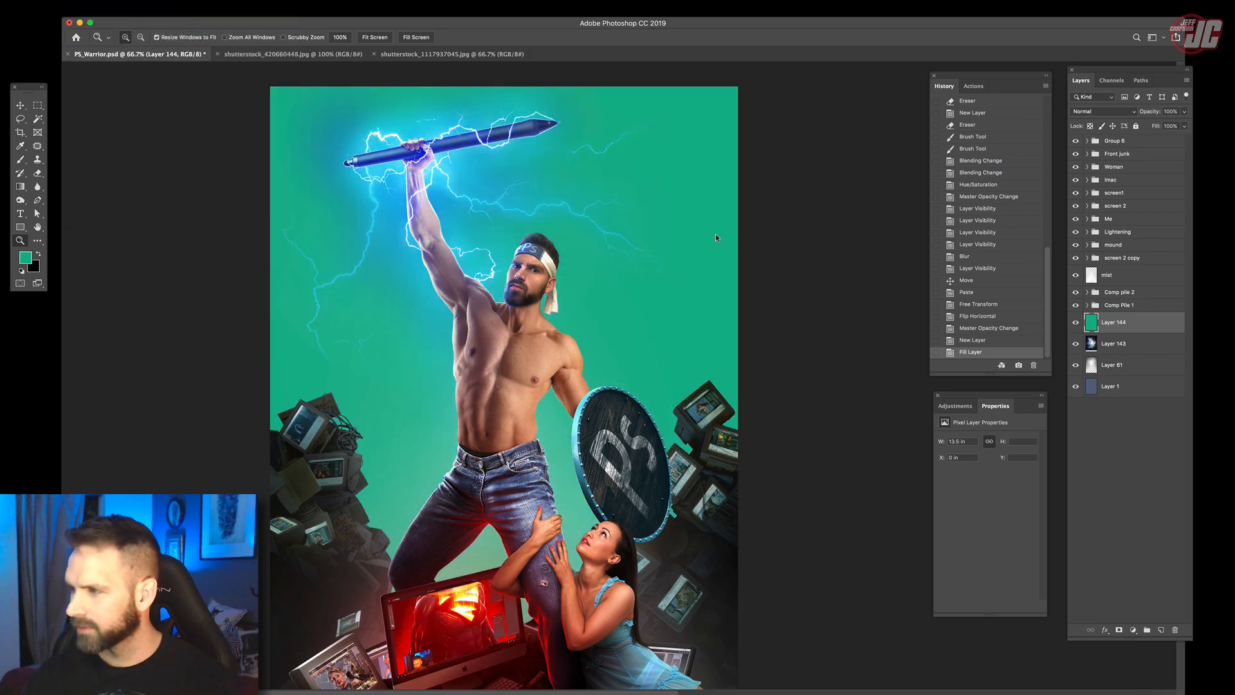
key("i")
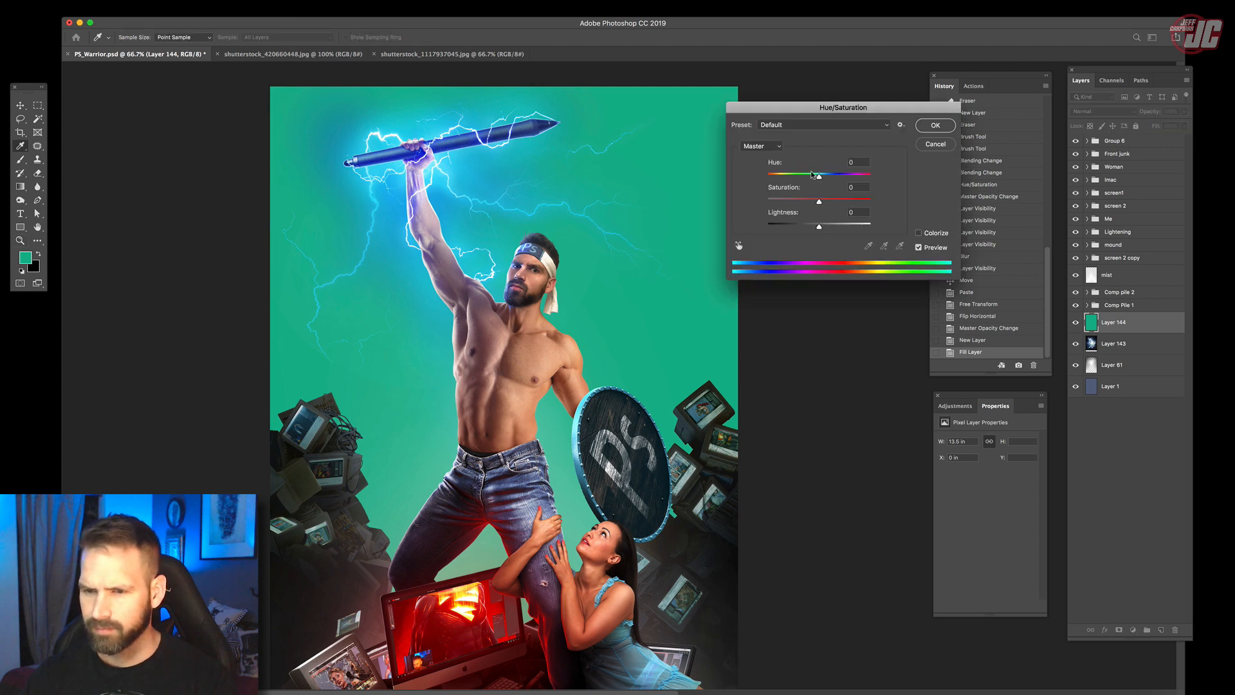
left_click_drag(818, 178, 823, 181)
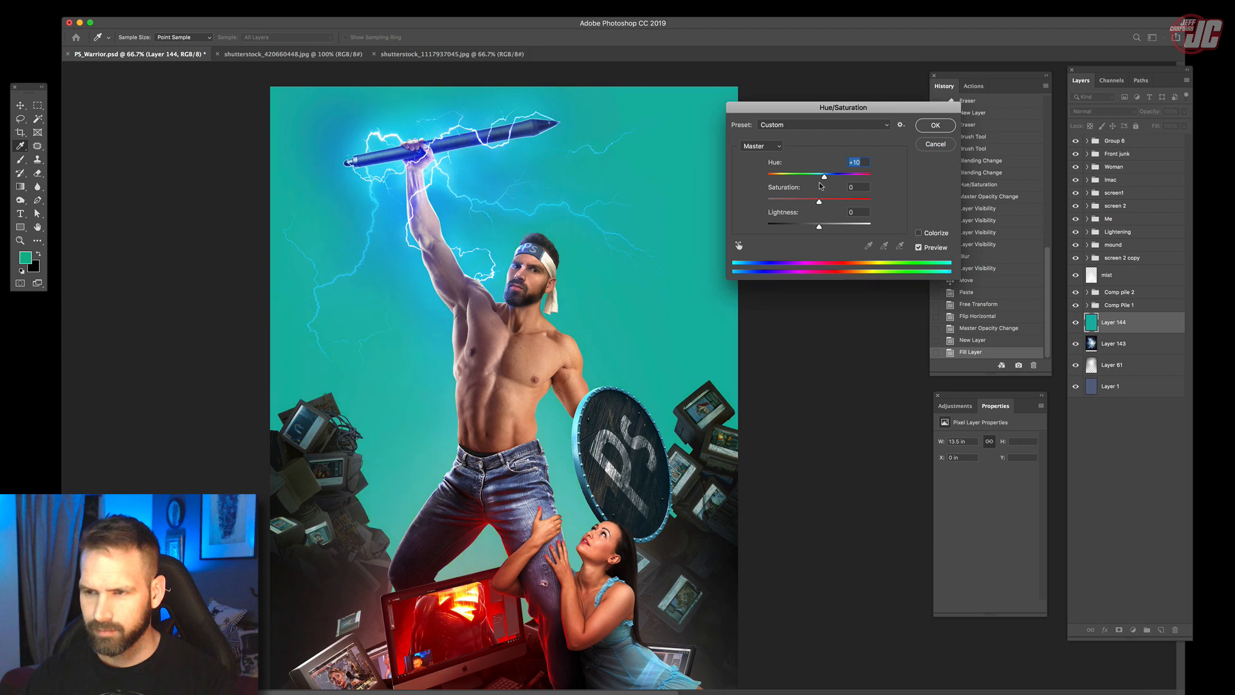
key("Return")
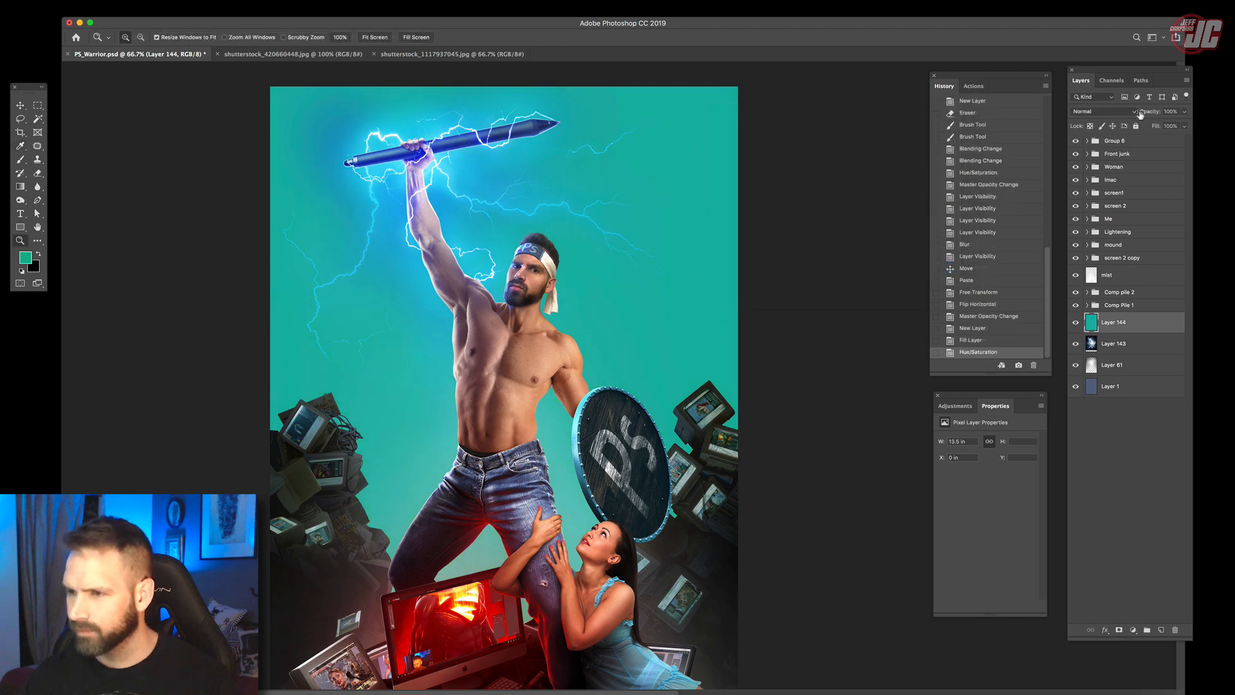
Blend the teal fill layer in Color mode at reduced opacity, and set the cloud layer's opacity to 64%.
left_click(1093, 111)
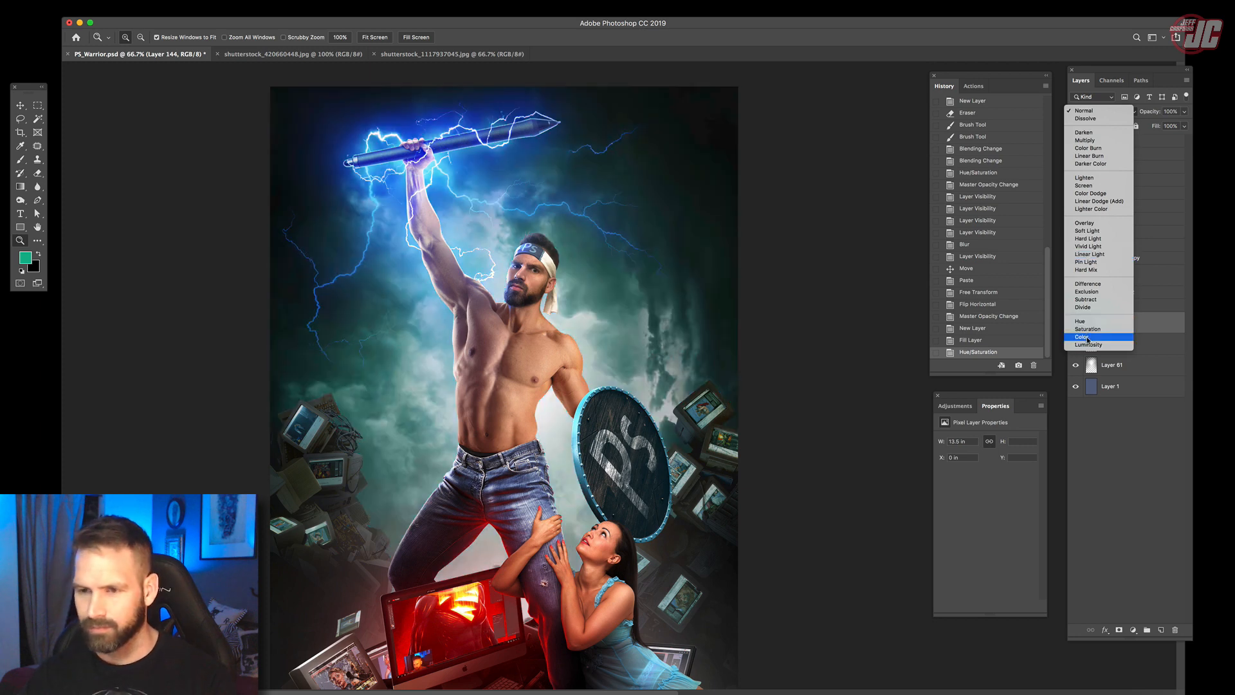
left_click(1088, 338)
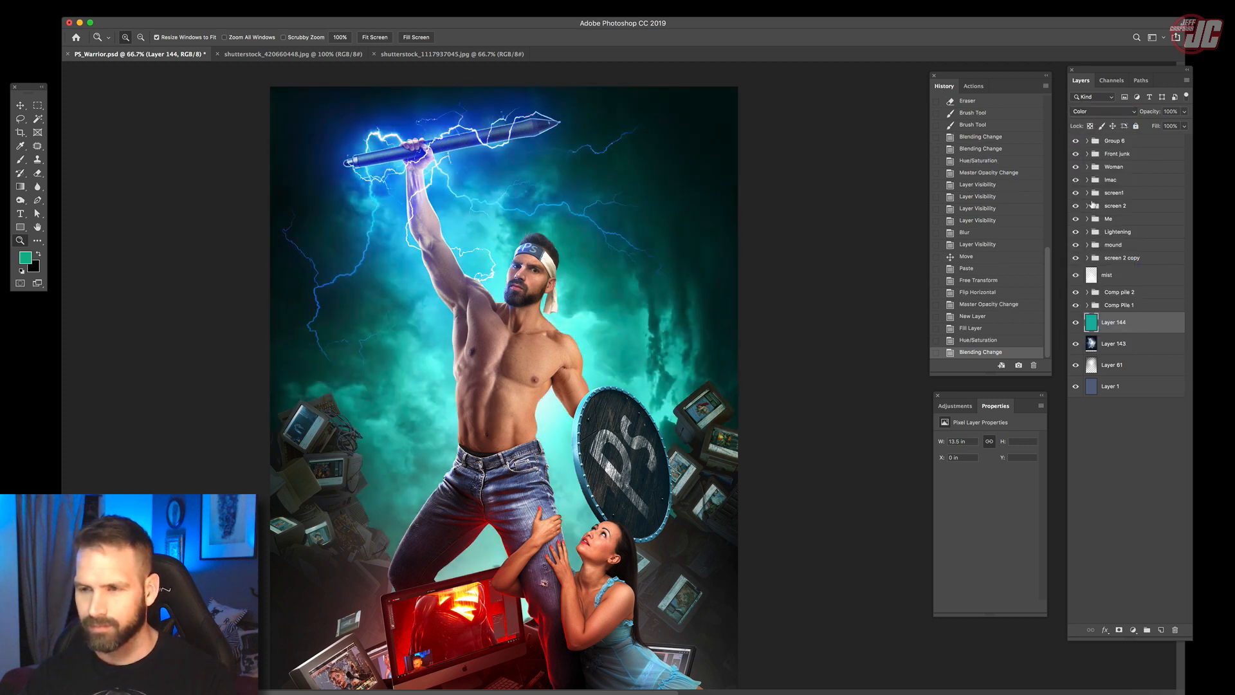
left_click(1186, 111)
left_click_drag(1166, 127, 1164, 127)
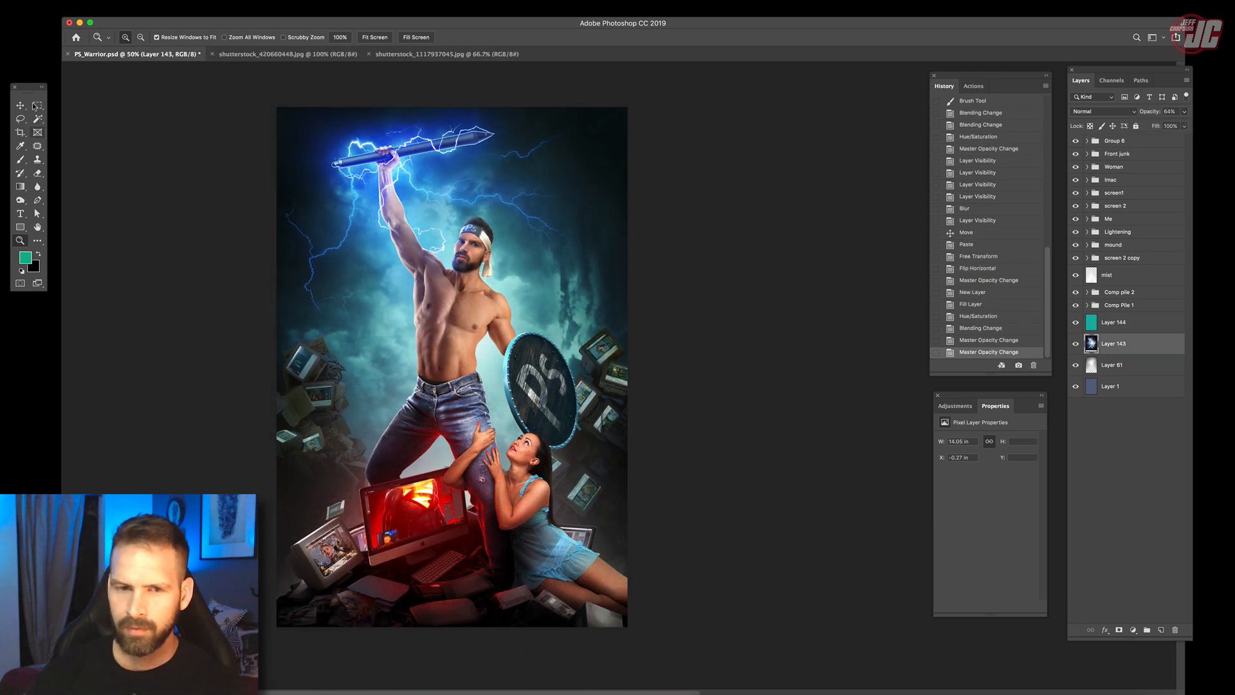
Activate the Move tool and save PS_Warrior.psd.
left_click(16, 105)
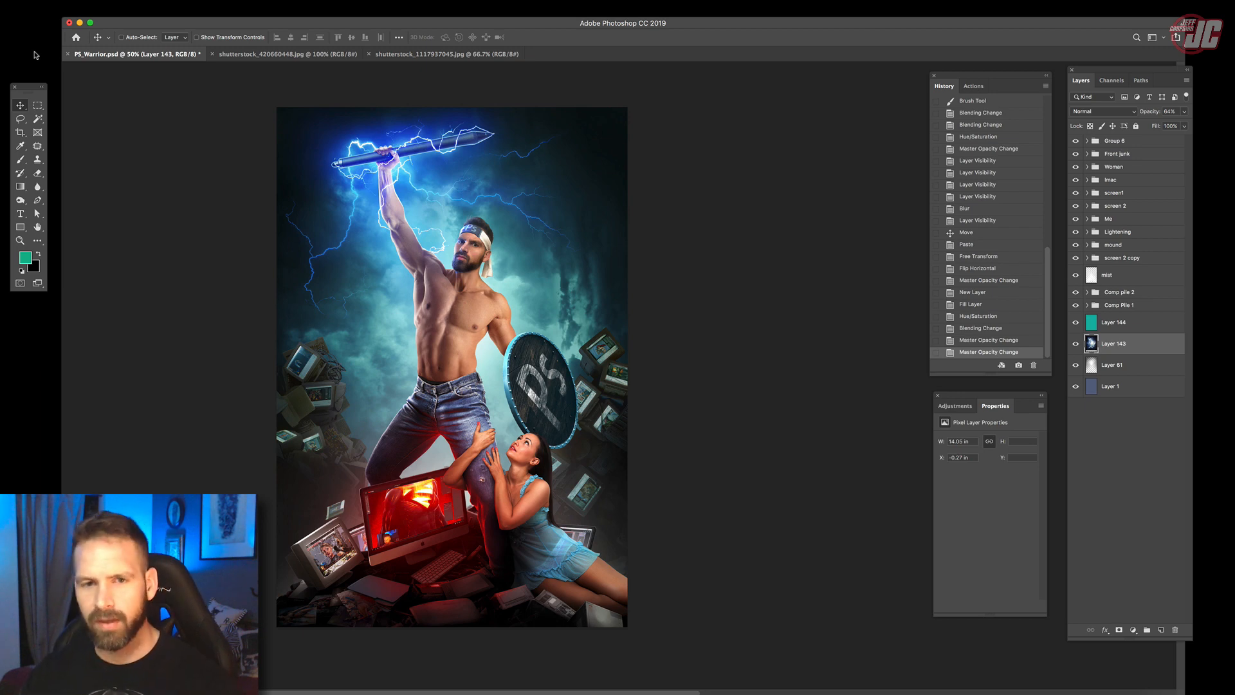
key("super+s")
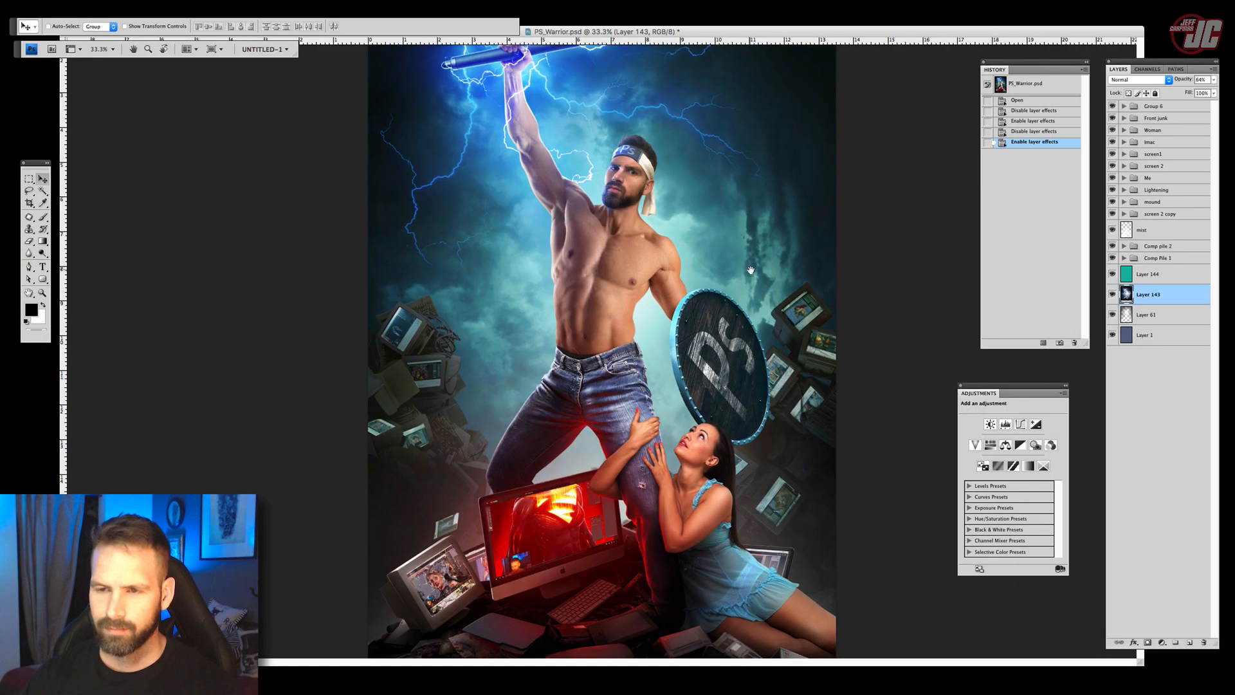
left_click_drag(746, 245, 747, 206)
scroll(746, 206, "up", 2)
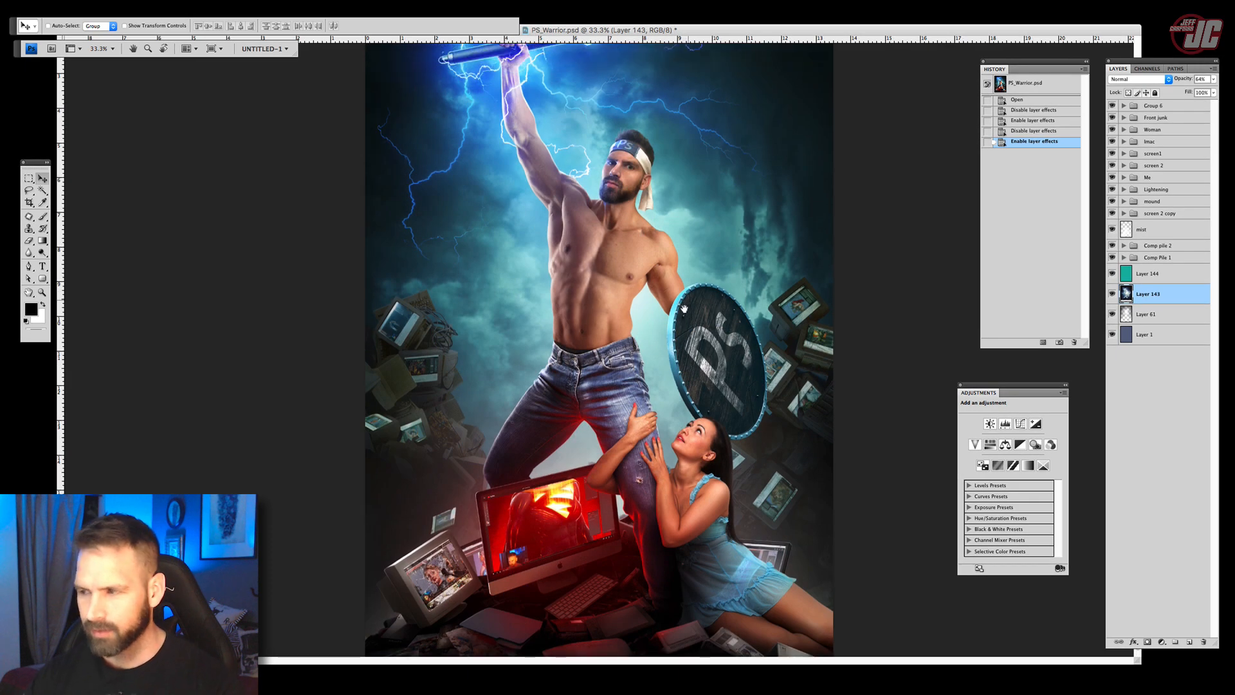
key("Tab")
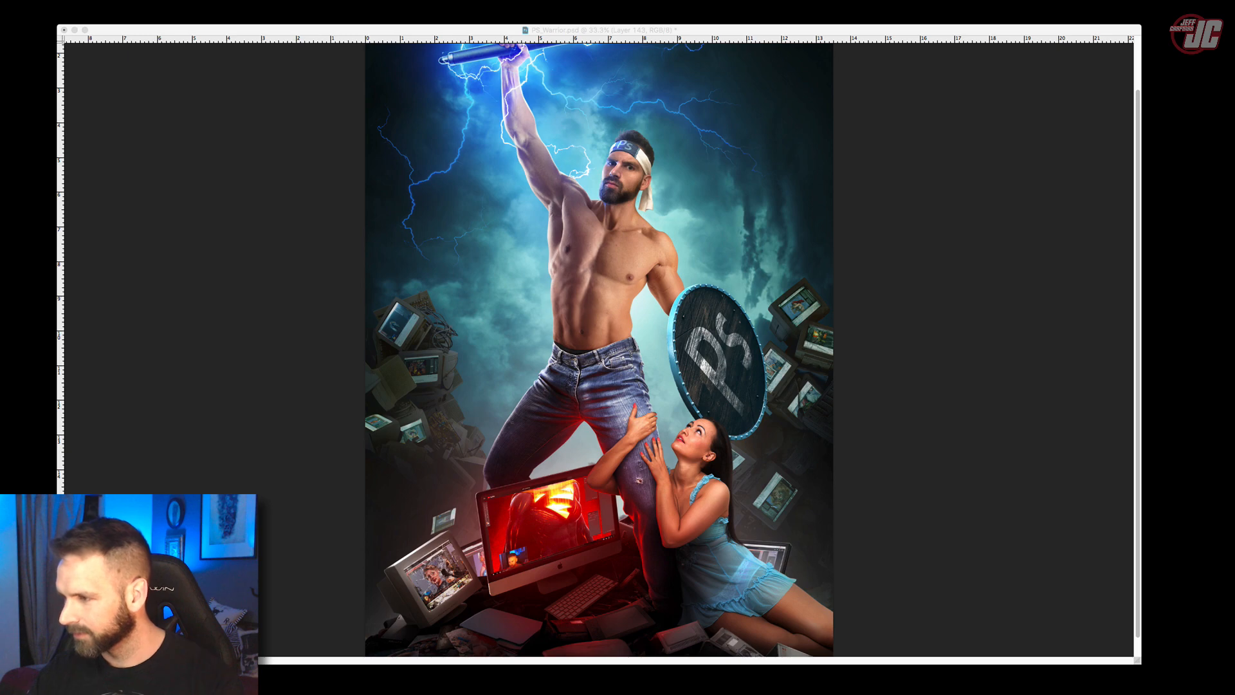
Bring up the open sky photos and select the entire canvas of shutterstock_420660448.jpg for copying.
left_click(496, 693)
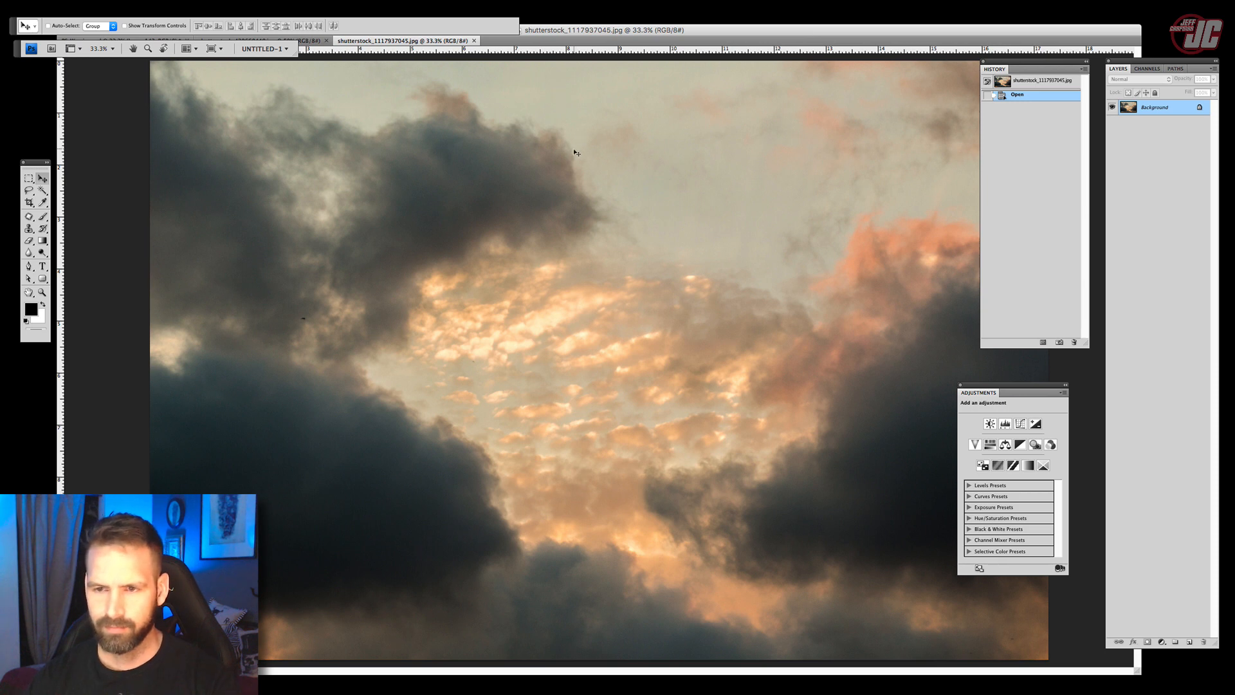
left_click(309, 40)
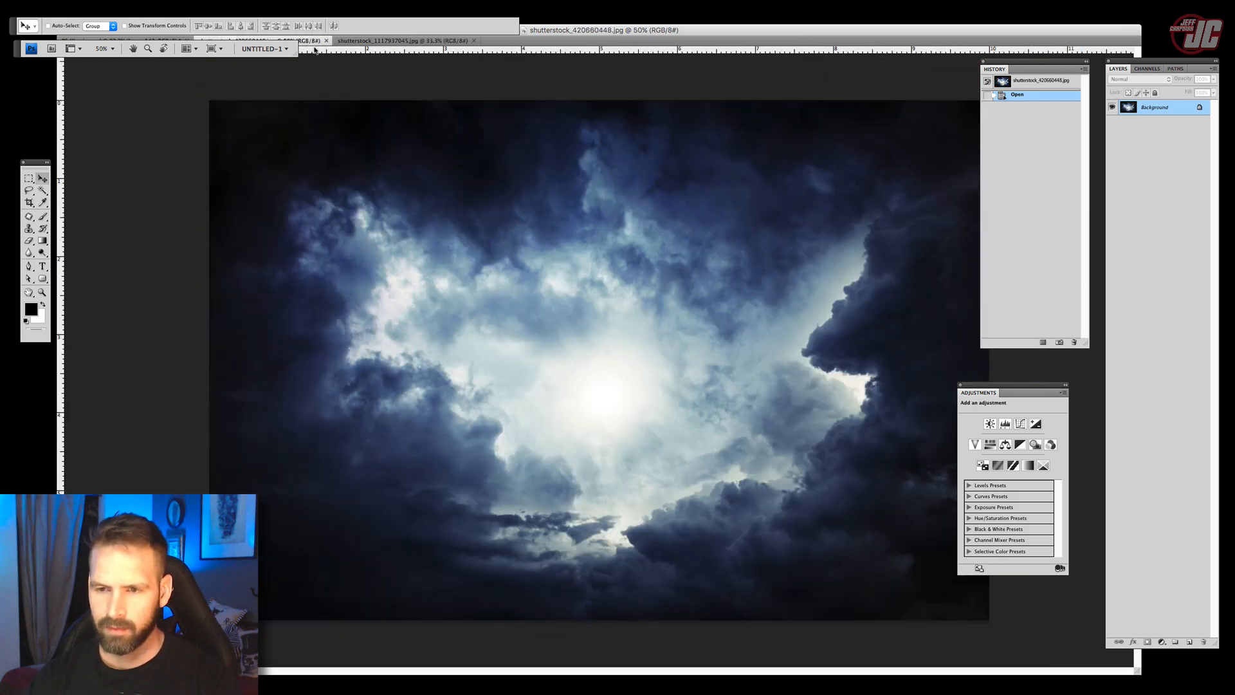
key("ctrl+a")
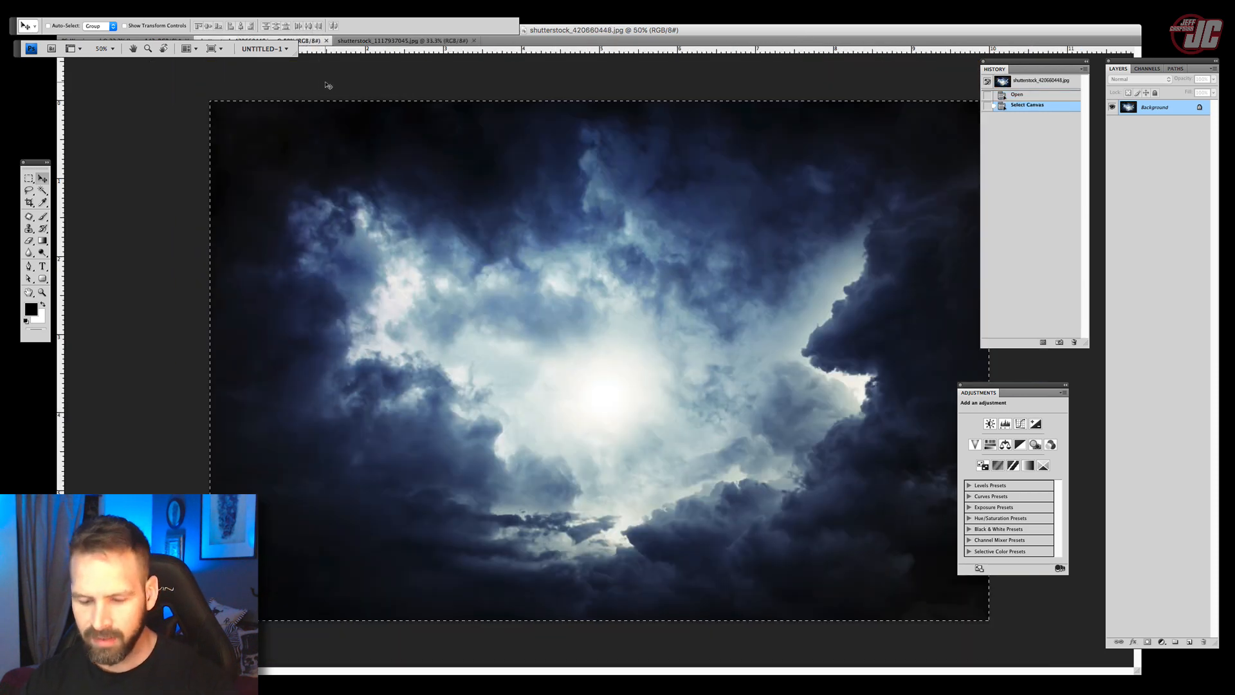
Paste the dark cloud image into PS_Warrior.psd above the teal fill layer and set its blend mode to Screen.
left_click(149, 39)
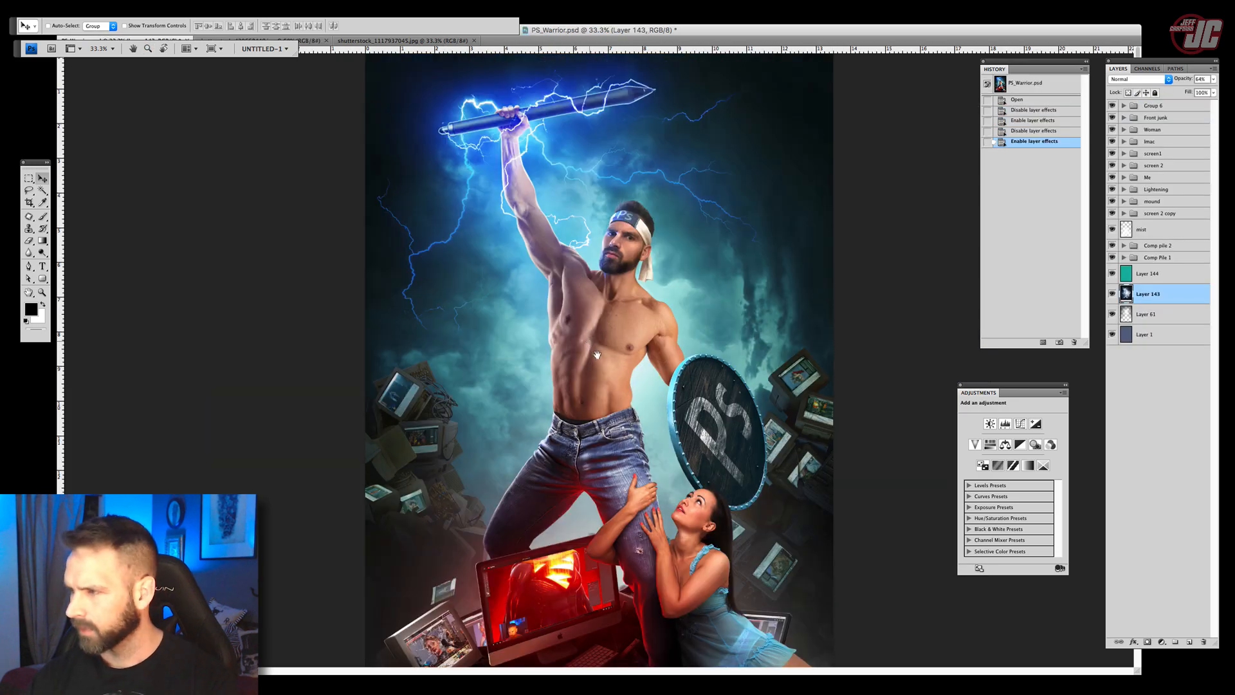
key("Tab")
key("Tab")
key("ctrl+v")
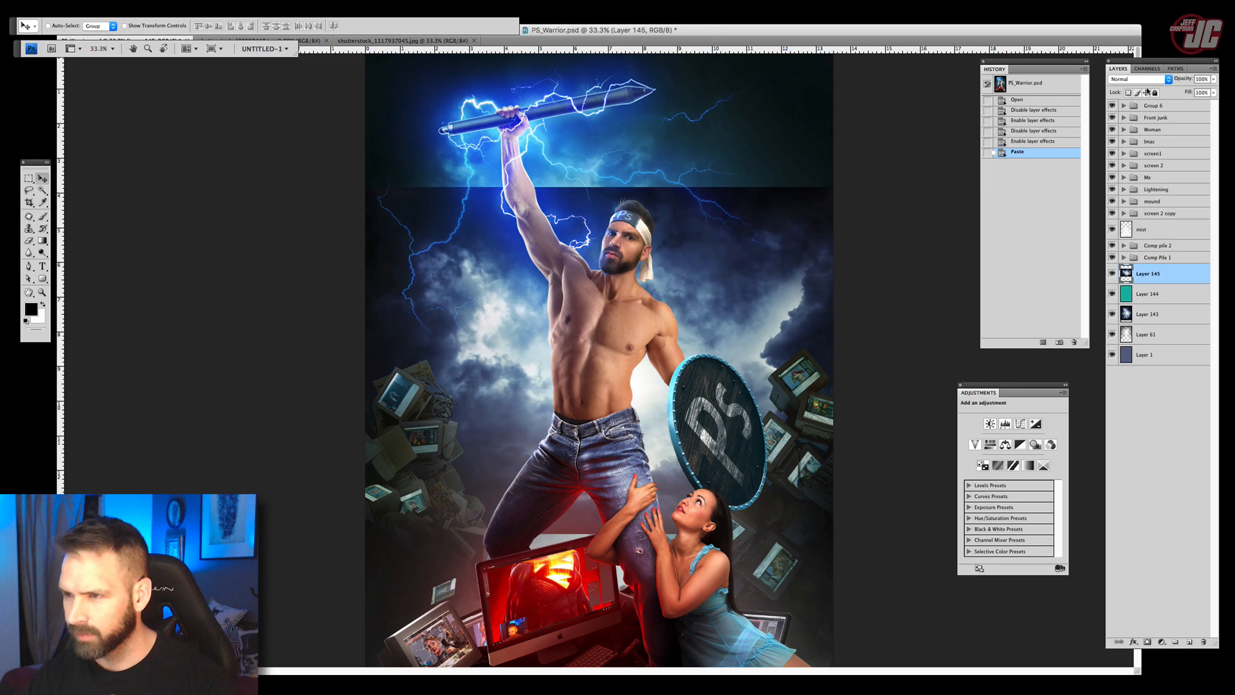
left_click(1134, 78)
left_click(1131, 146)
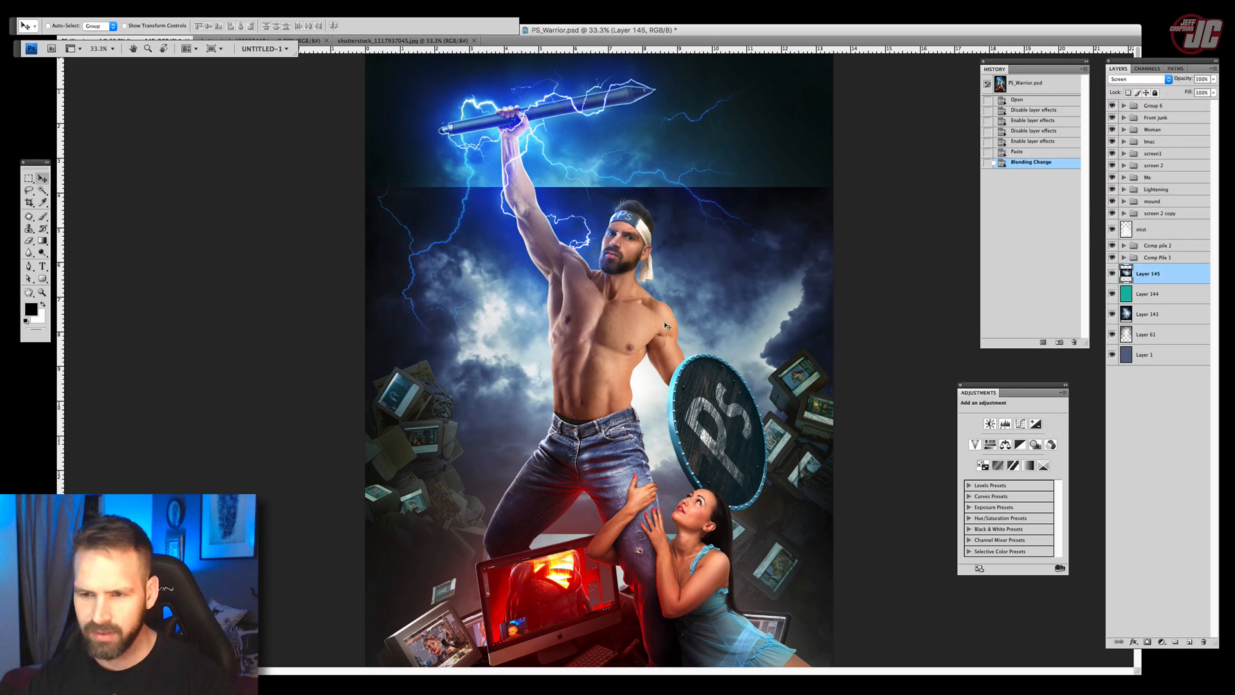
Move the pasted Screen cloud layer up, scale it to about 68.6%, rotate it about 93°, and place it behind the warrior's upper body.
left_click_drag(625, 230, 625, 230)
key("ctrl+t")
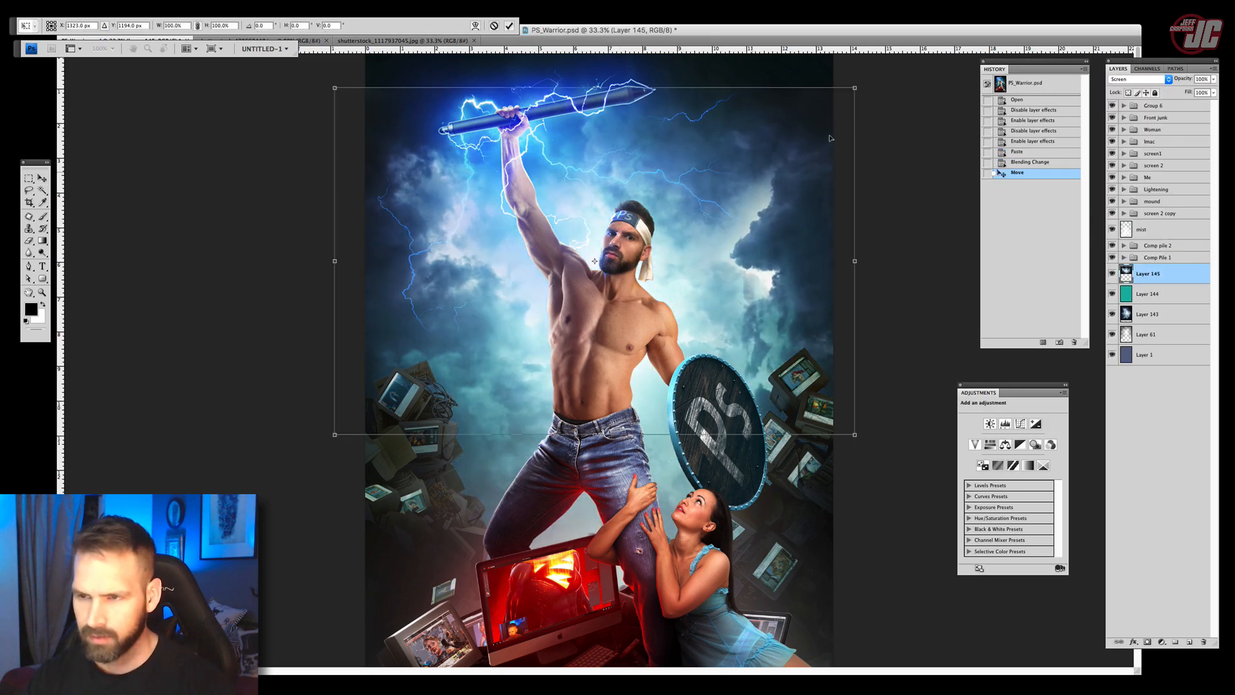
left_click_drag(854, 87, 773, 116)
left_click_drag(704, 224, 706, 238)
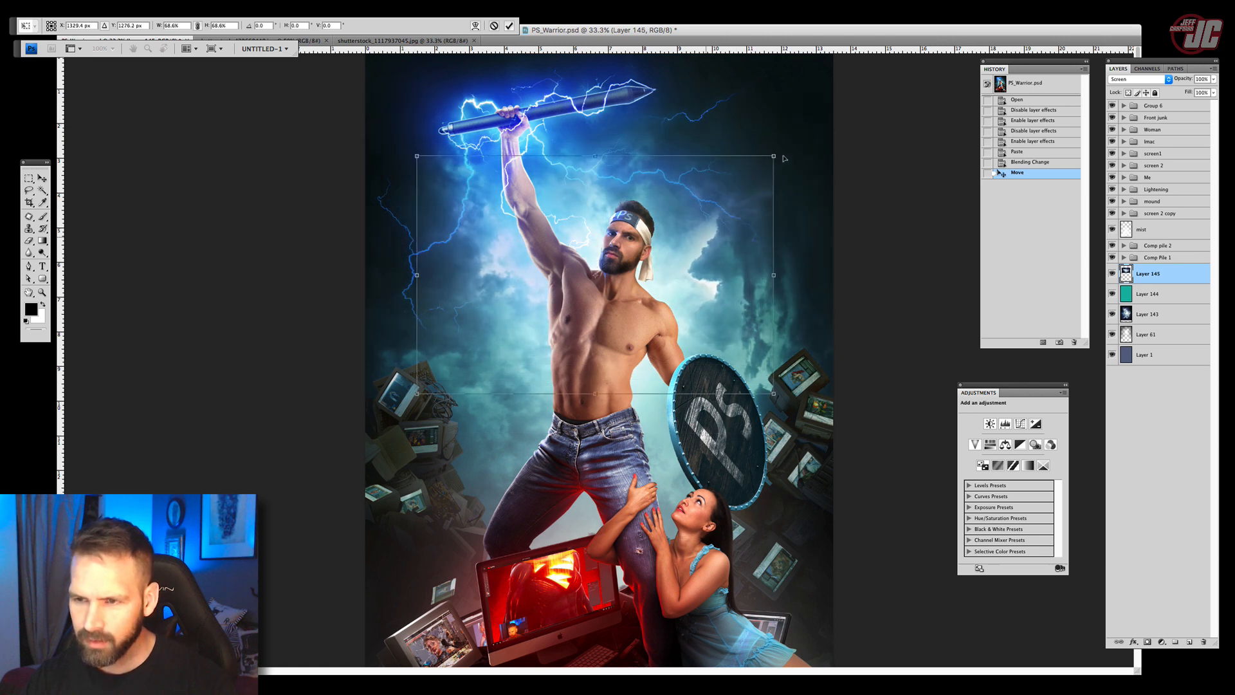
left_click_drag(416, 142, 655, 209)
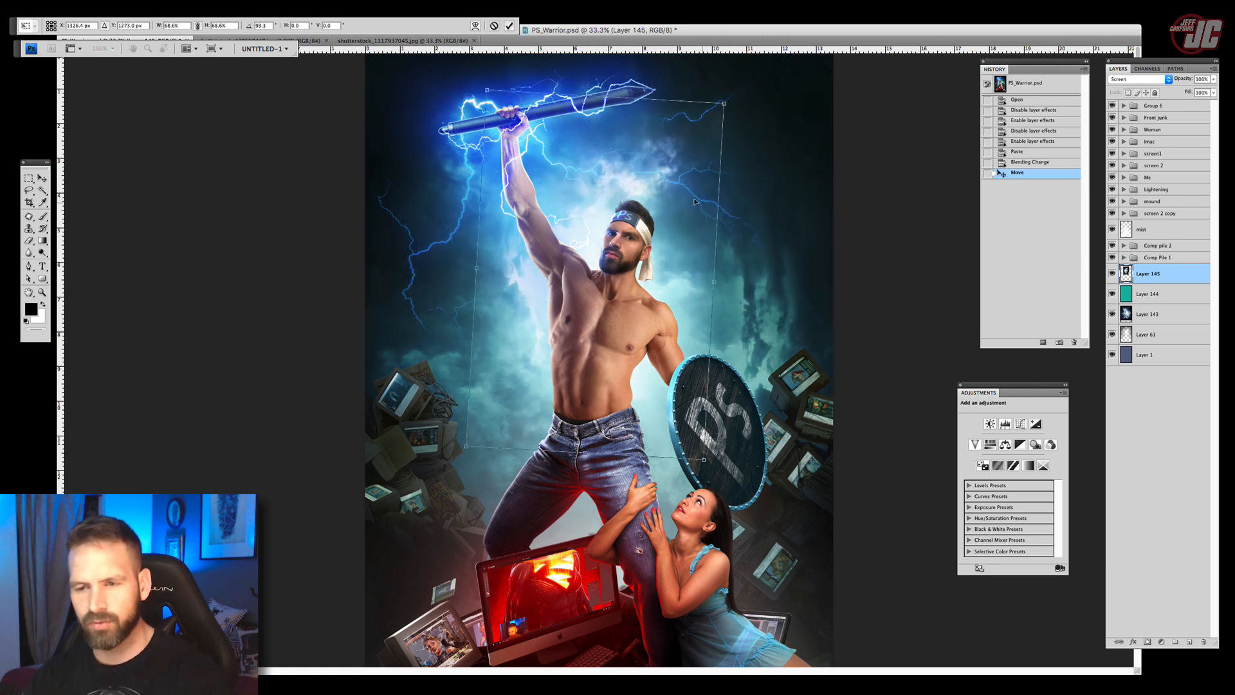
left_click_drag(607, 288, 610, 306)
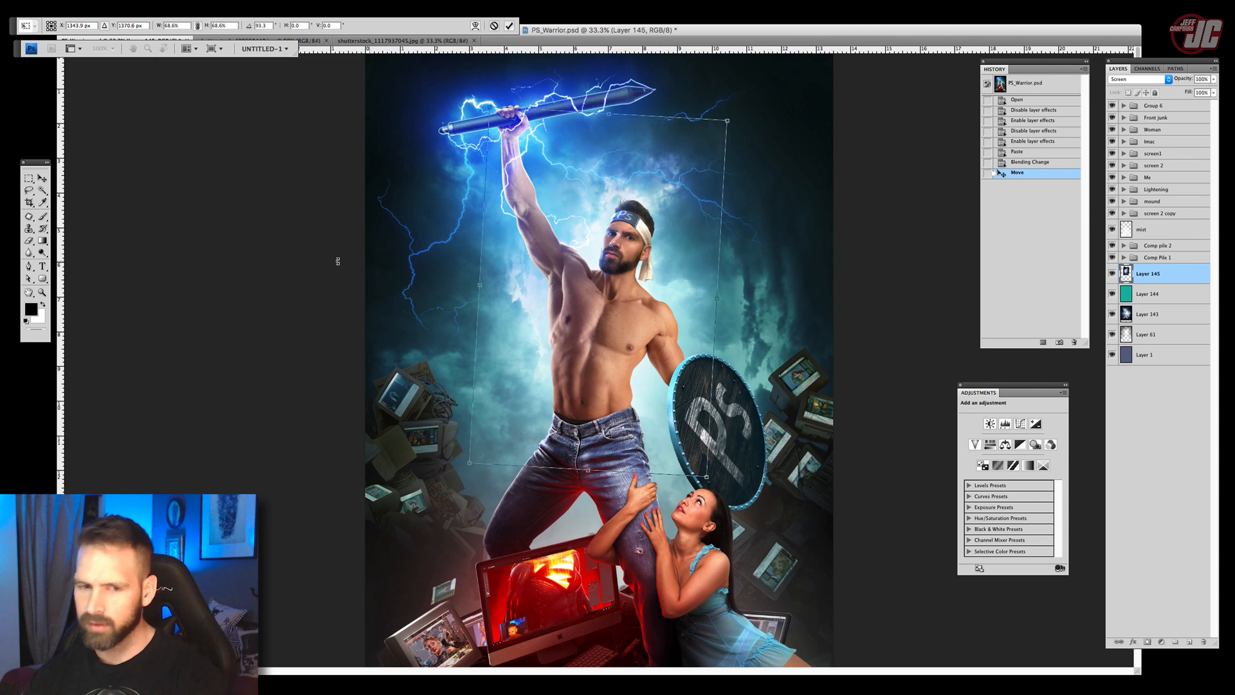
key("Return")
Nudge the transformed cloud layer slightly downward behind the warrior with the Move tool.
left_click(41, 292)
left_click(552, 356, "alt")
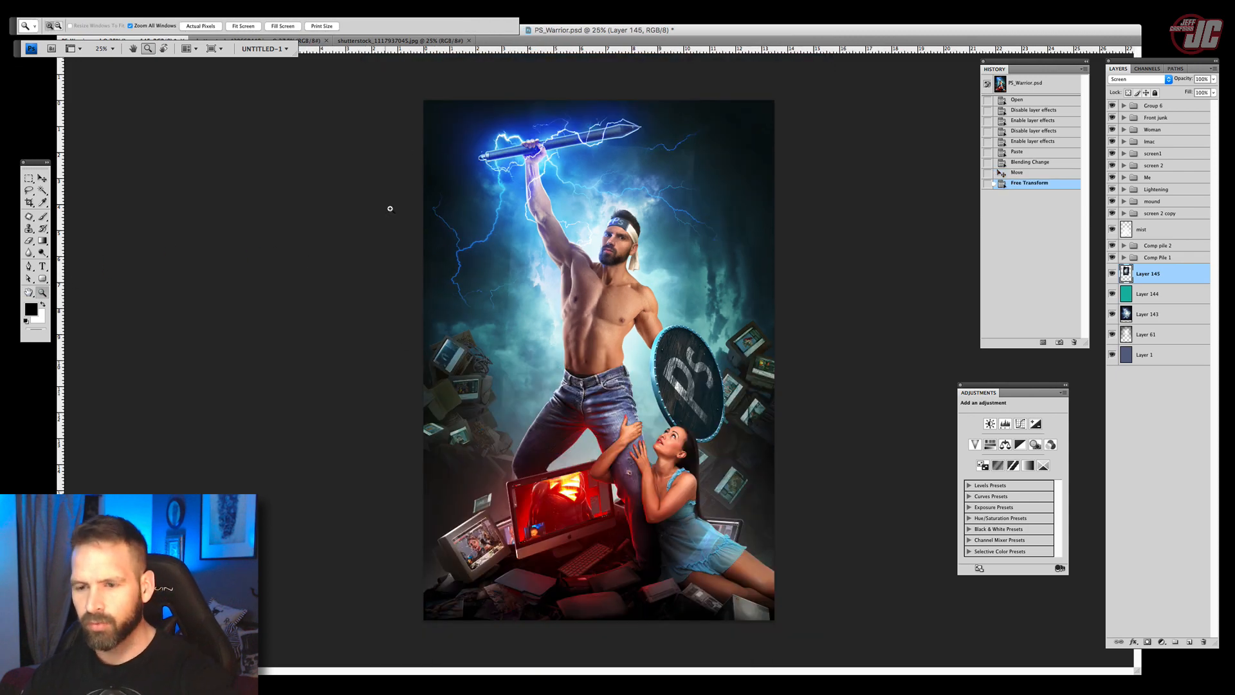
left_click(42, 179)
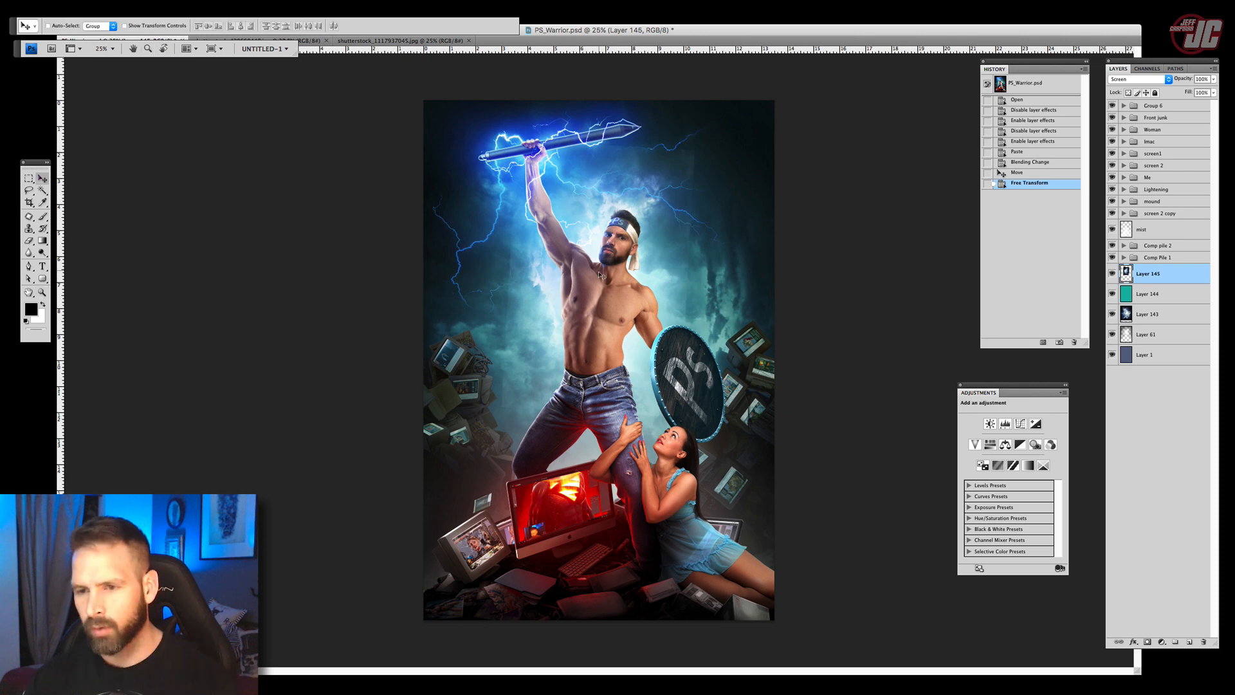
left_click_drag(603, 275, 605, 281)
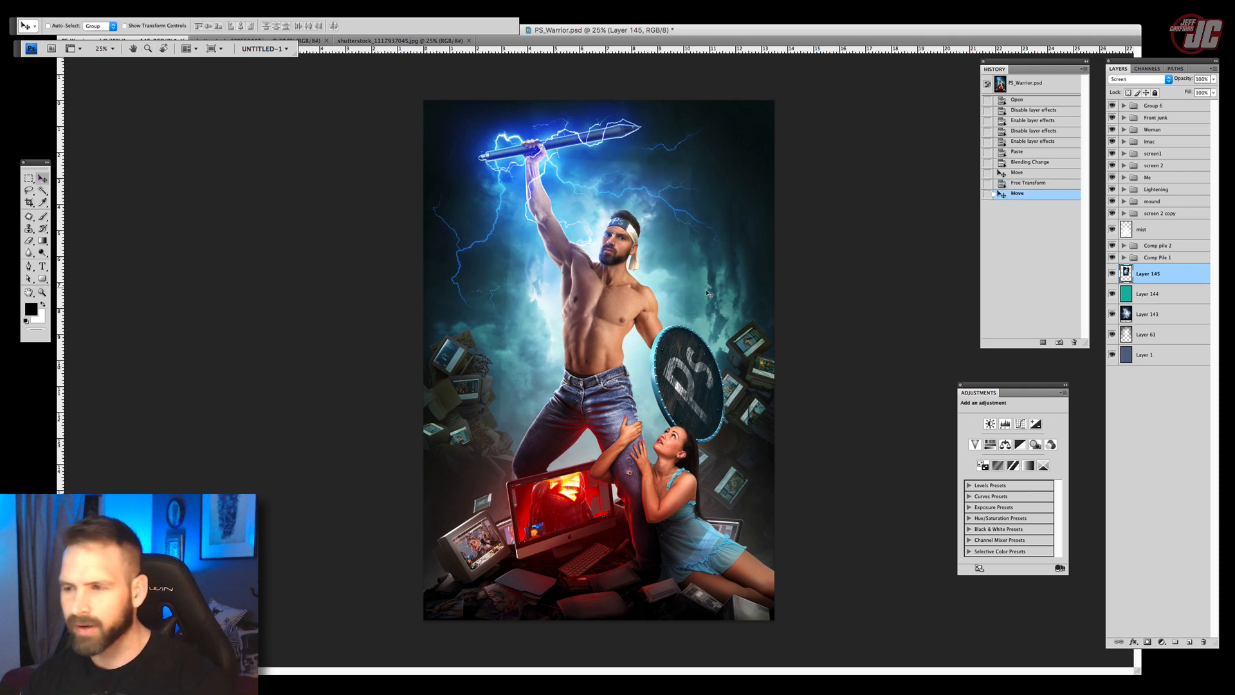
Apply Levels to the cloud layer with inputs 34, 1.26 and 204, and shift the layer down toward the shield side.
left_click(108, 2)
mouse_move(138, 19)
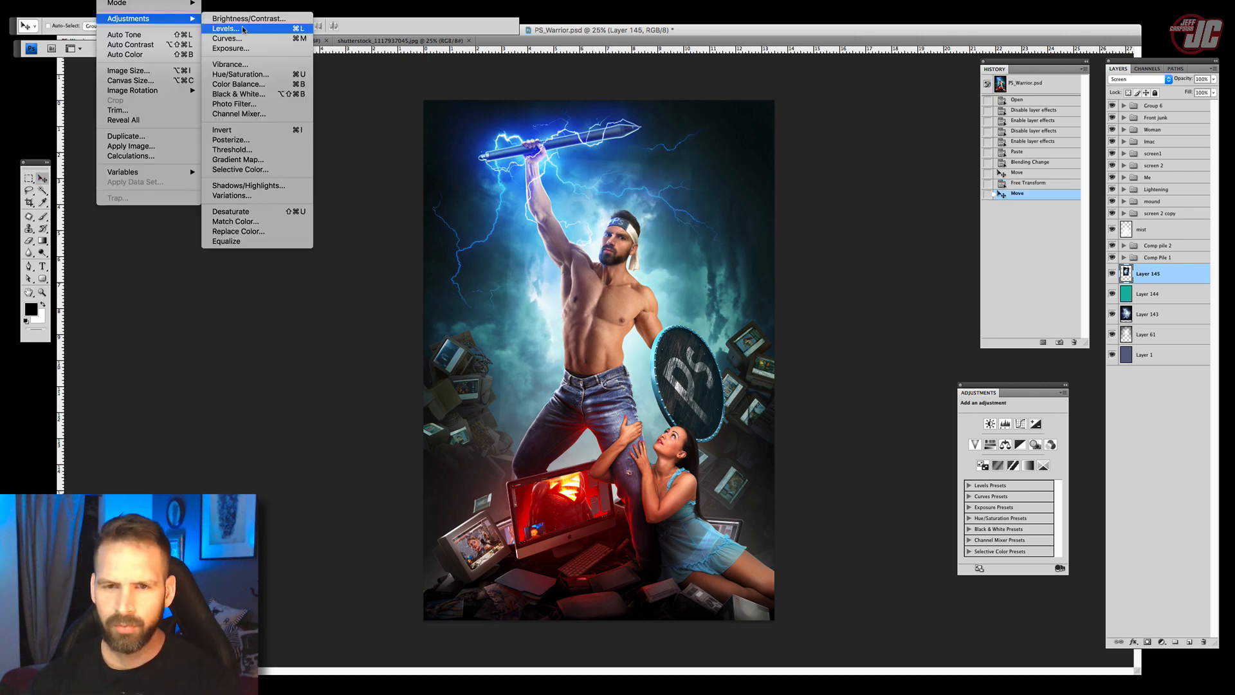
left_click(227, 29)
left_click_drag(928, 207, 905, 208)
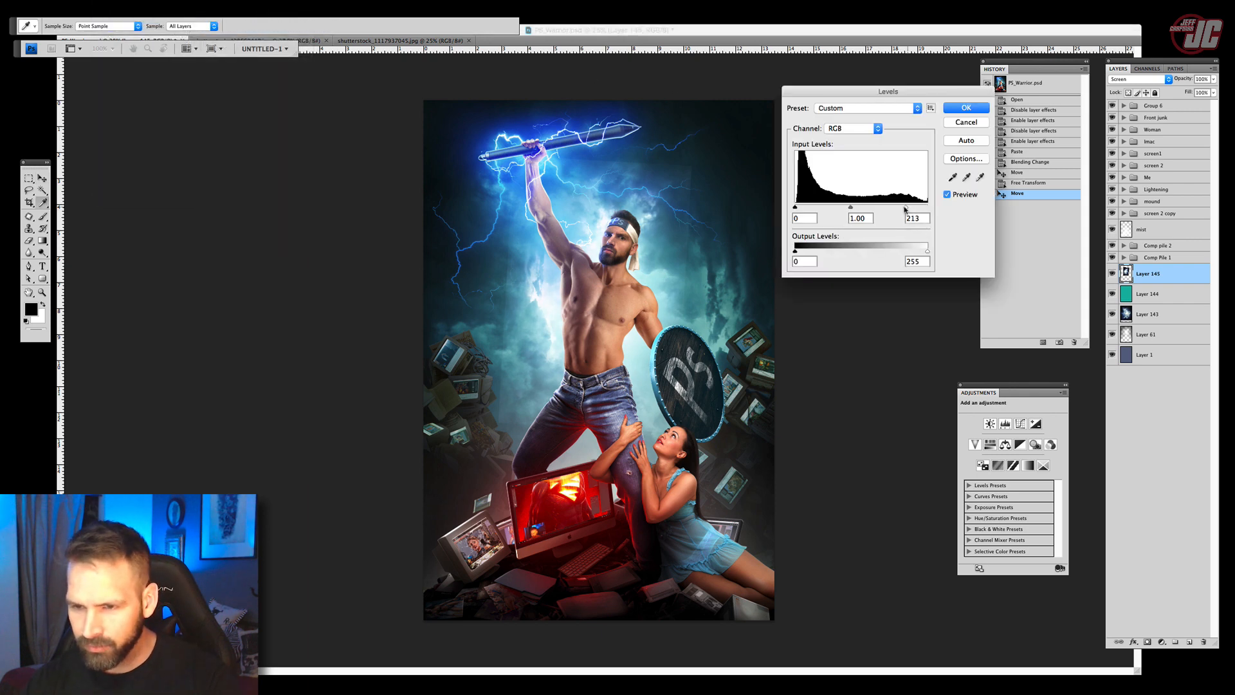
left_click_drag(804, 209, 813, 208)
left_click_drag(856, 208, 850, 210)
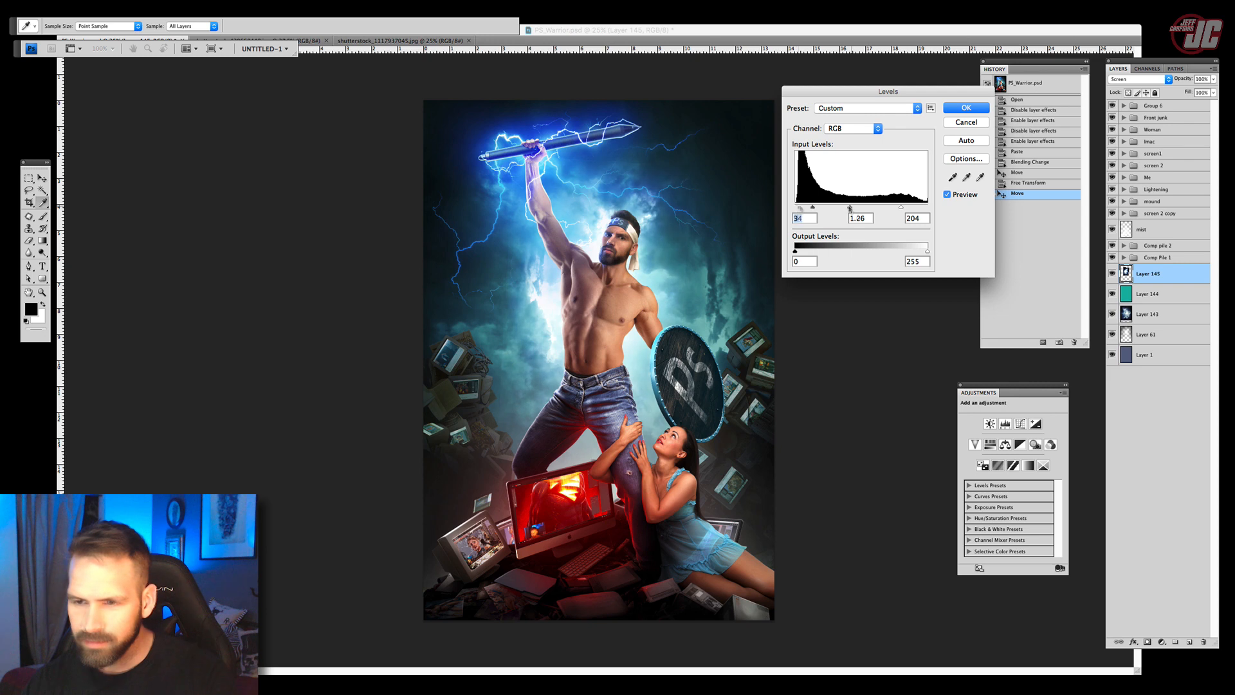
left_click(966, 108)
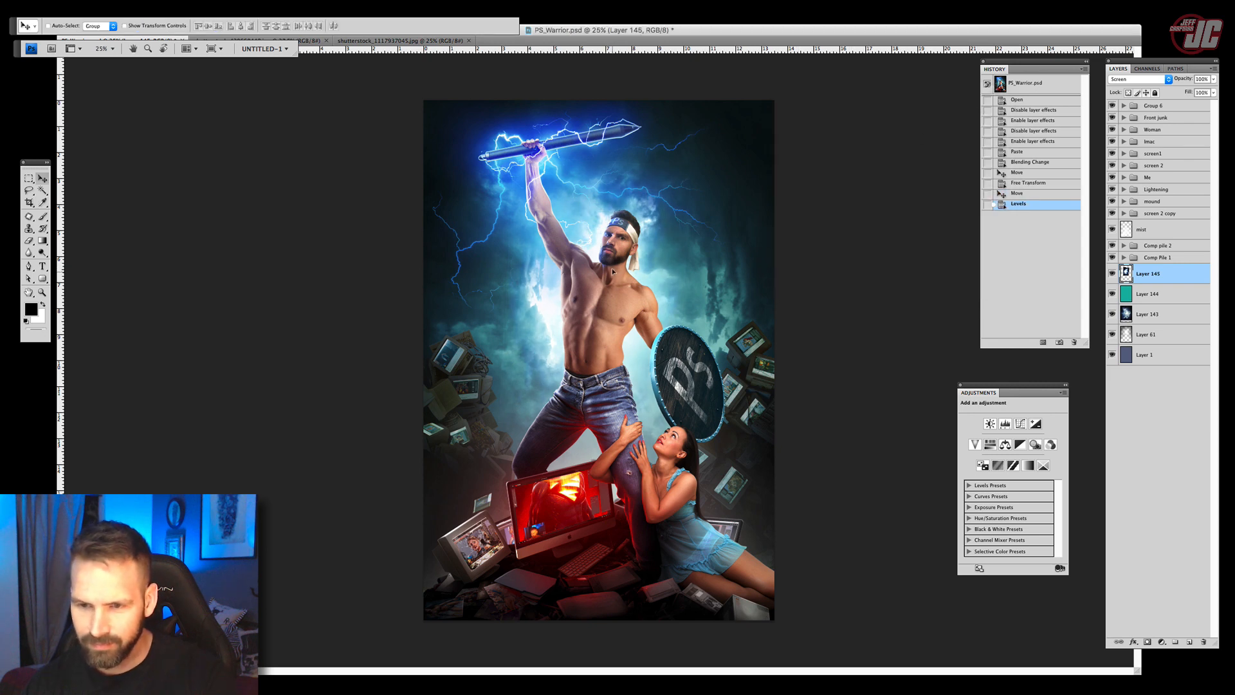
left_click_drag(612, 268, 638, 294)
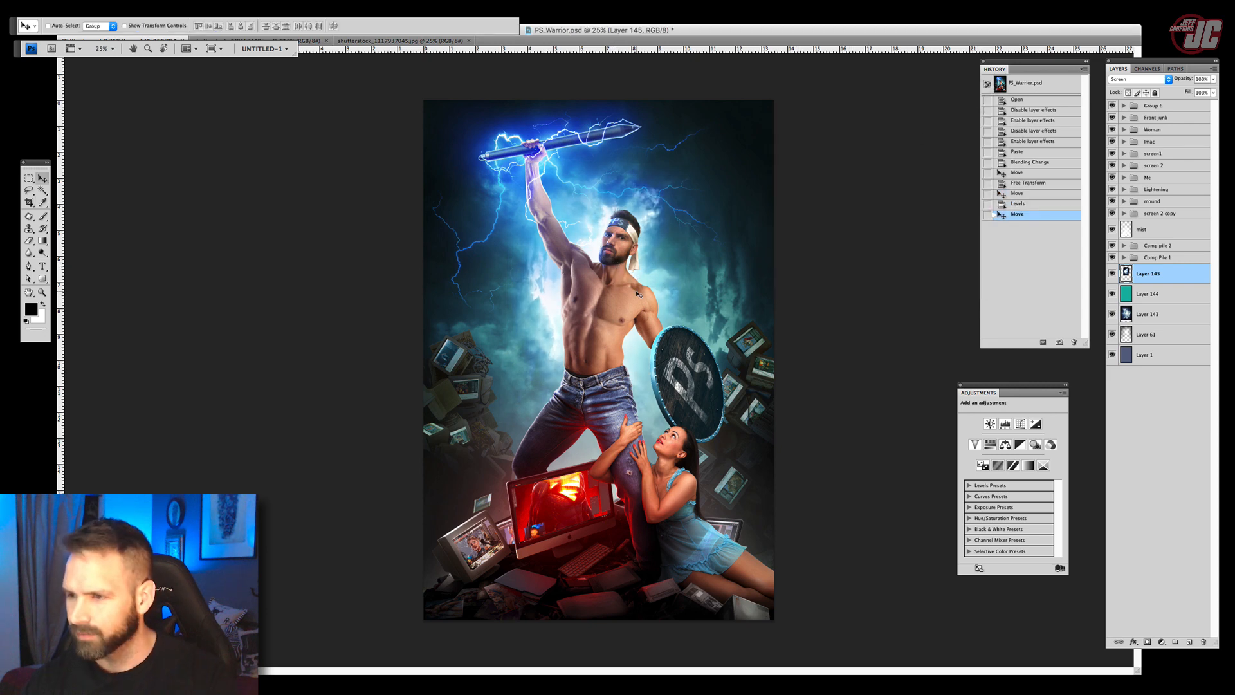
Add a mask to the Screen cloud layer and paint black to soften the bright clouds along the warrior's torso on the raised-arm side.
left_click(1147, 642)
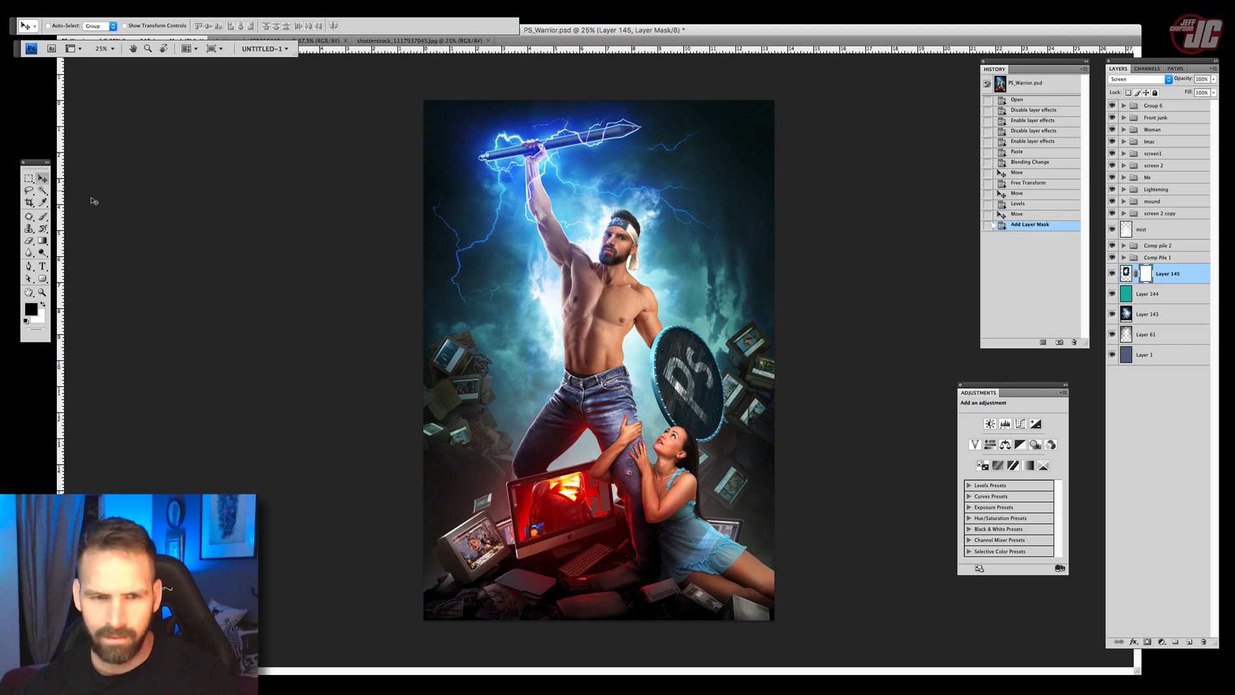
left_click(39, 219)
mouse_move(542, 288)
left_mouse_down()
mouse_move(527, 324)
mouse_move(534, 296)
left_mouse_up()
mouse_move(545, 278)
left_mouse_down()
mouse_move(527, 341)
mouse_move(537, 386)
left_mouse_up()
mouse_move(545, 341)
left_mouse_down()
mouse_move(553, 379)
mouse_move(557, 361)
left_mouse_up()
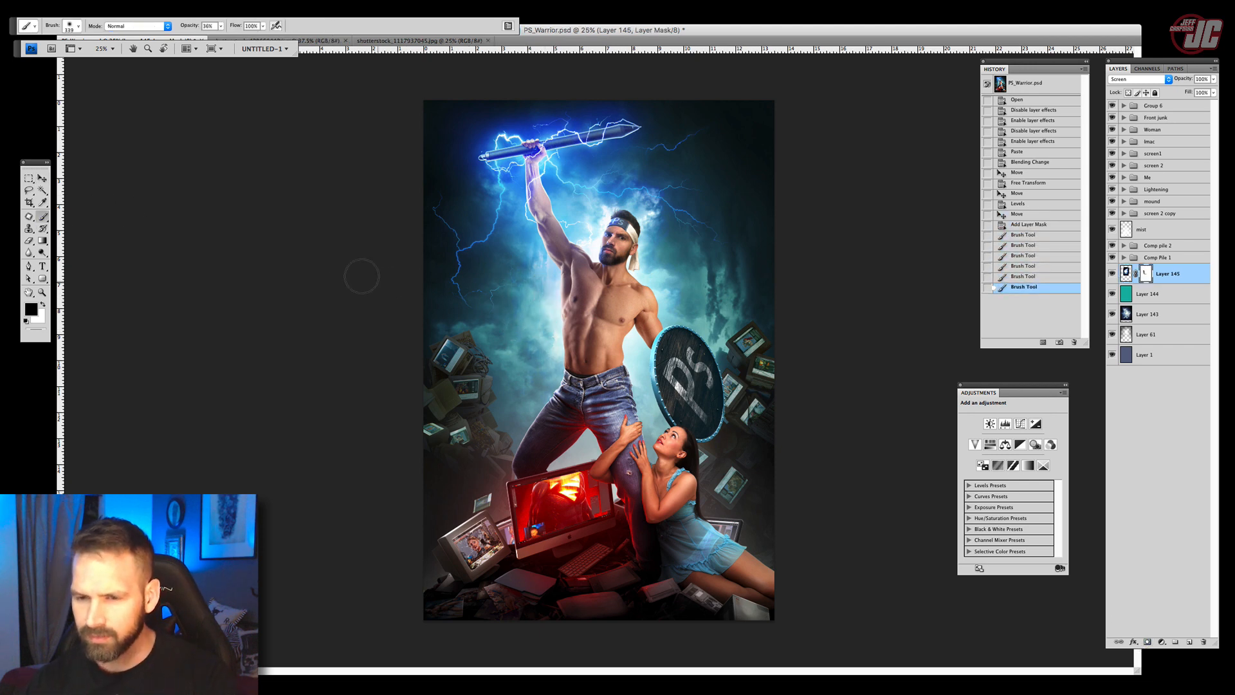
Add a mask to the cloud layer beneath the teal fill and brush away its clouds near the outer edges of the sky.
left_click(1121, 315)
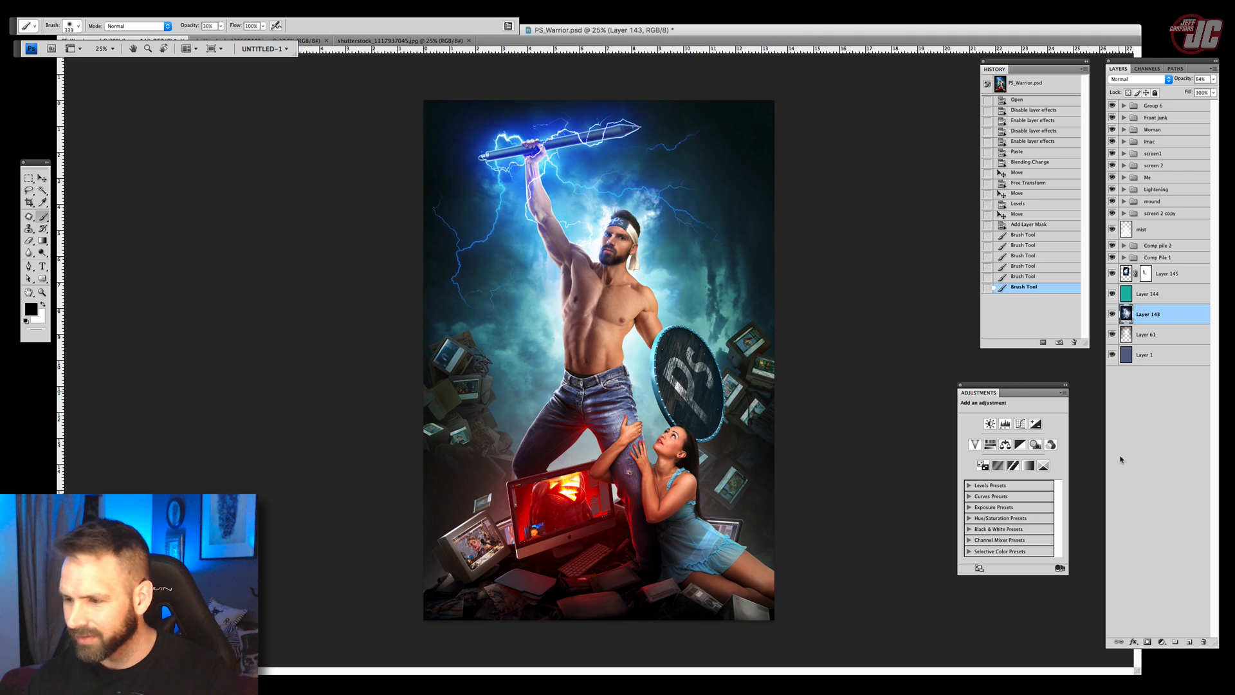
left_click(1147, 643)
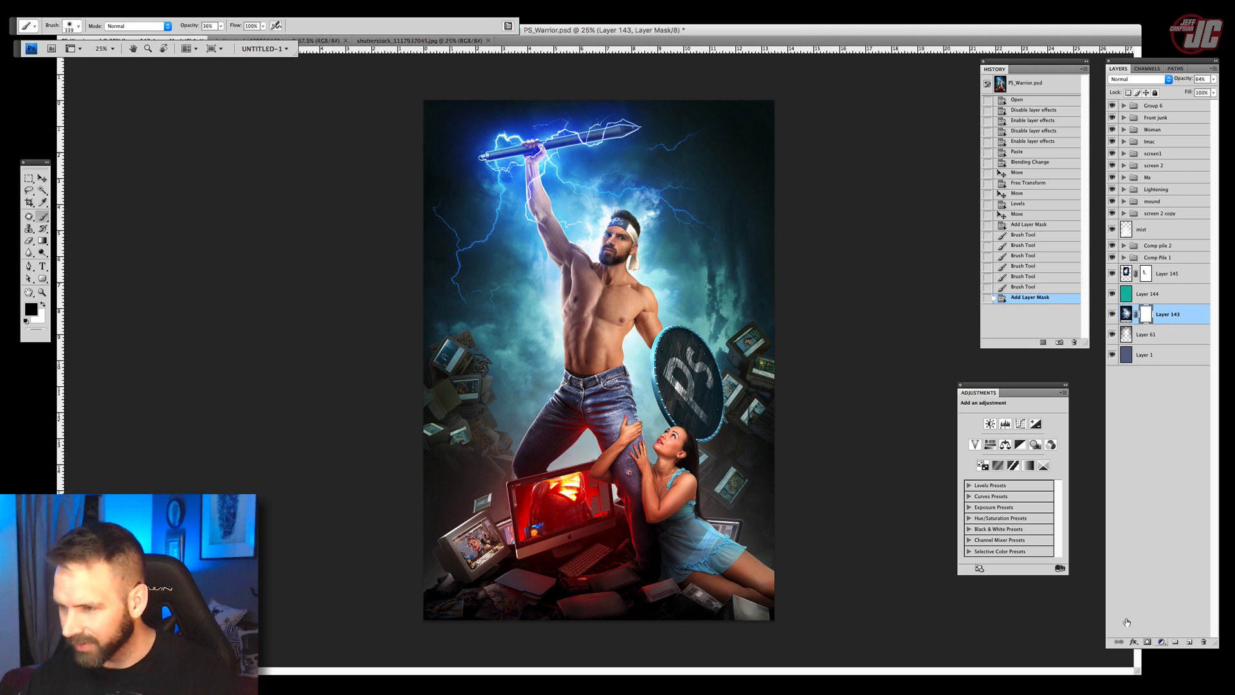
mouse_move(718, 284)
left_mouse_down()
mouse_move(713, 324)
mouse_move(725, 327)
left_mouse_up()
right_click(727, 299)
key("Return")
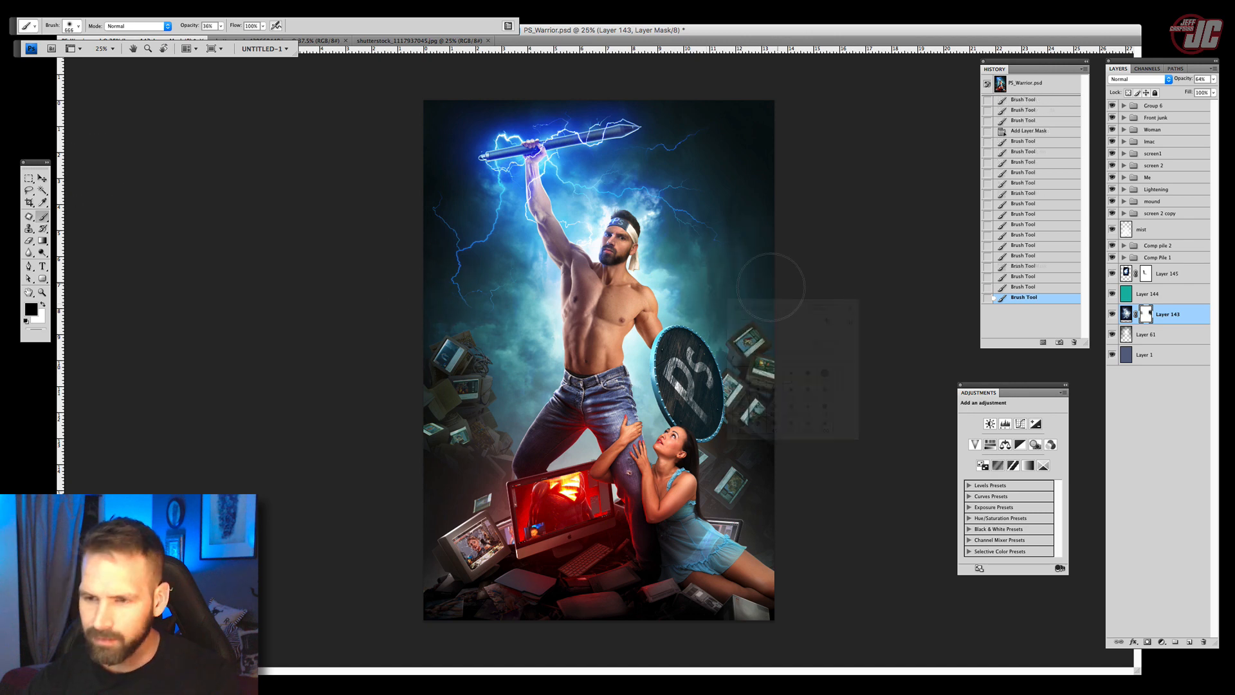
Shift the teal fill layer's hue slightly toward blue with a Hue/Saturation adjustment.
left_click(36, 182)
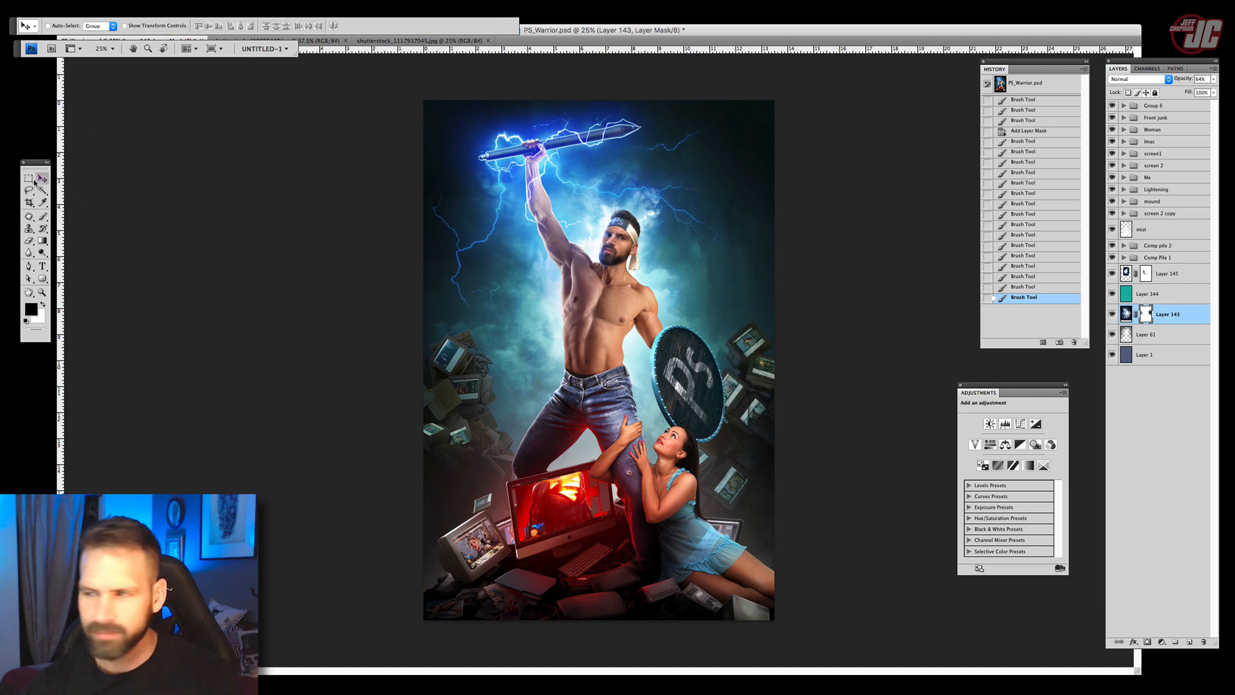
left_click(1167, 293)
left_click(110, 3)
mouse_move(129, 12)
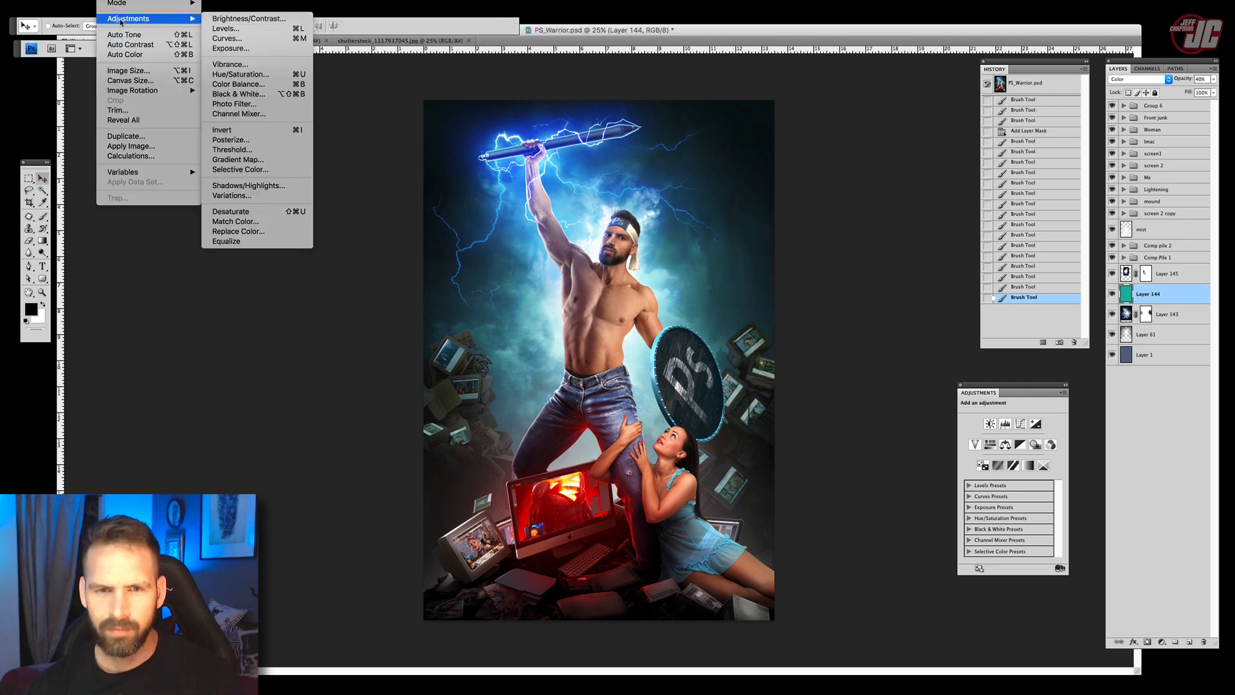
left_click(257, 84)
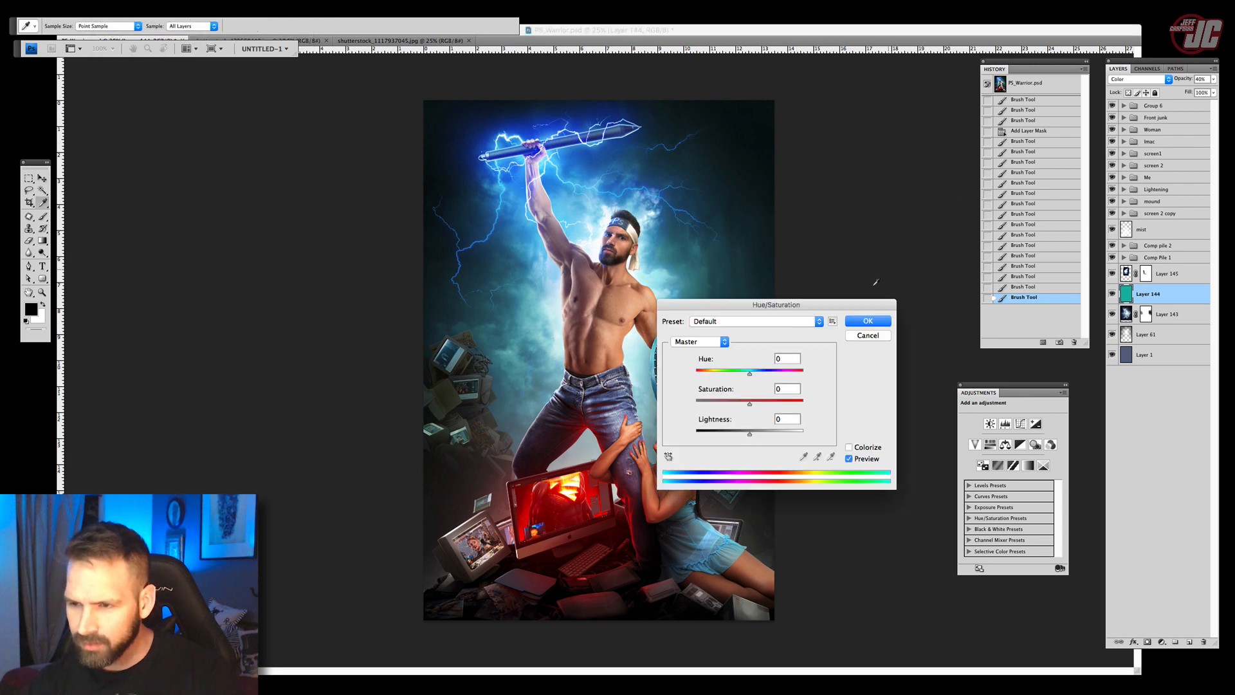
left_click_drag(856, 305, 1016, 143)
left_click_drag(906, 215, 915, 218)
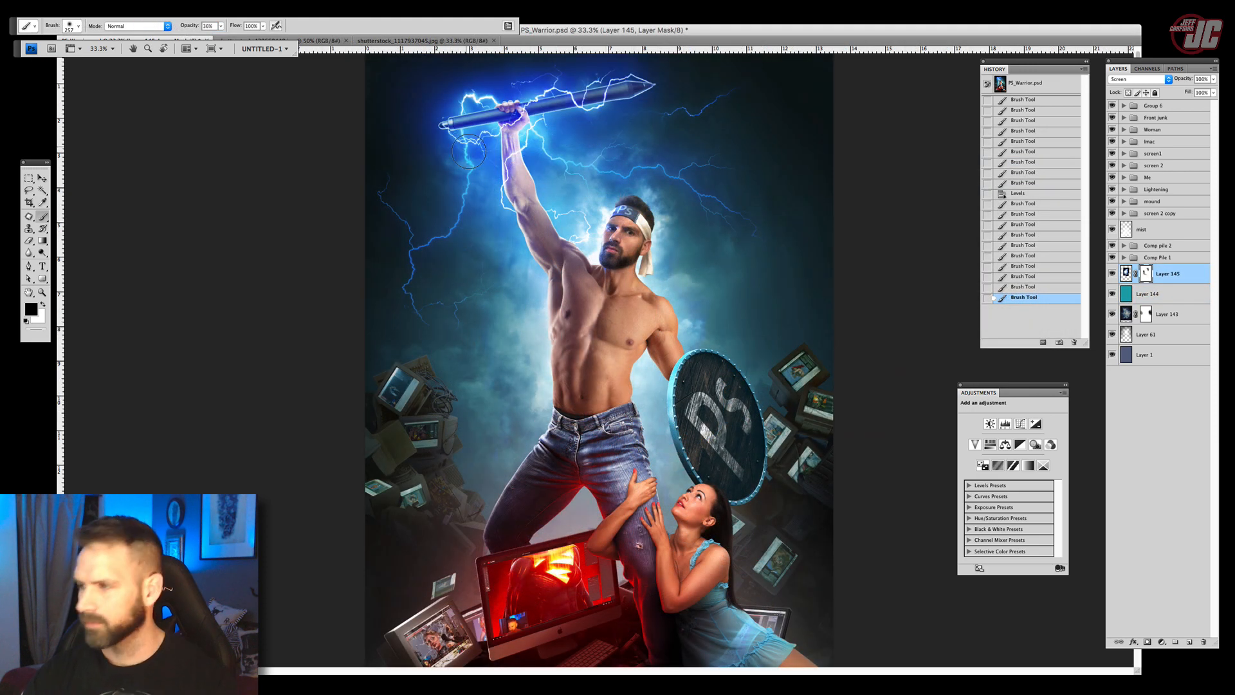
Touch up the Screen cloud layer's mask near the warrior's waist, and add a new empty layer directly beneath the cloud layer.
mouse_move(619, 347)
left_mouse_down()
mouse_move(628, 252)
mouse_move(603, 310)
mouse_move(600, 363)
left_mouse_up()
left_click(1191, 641)
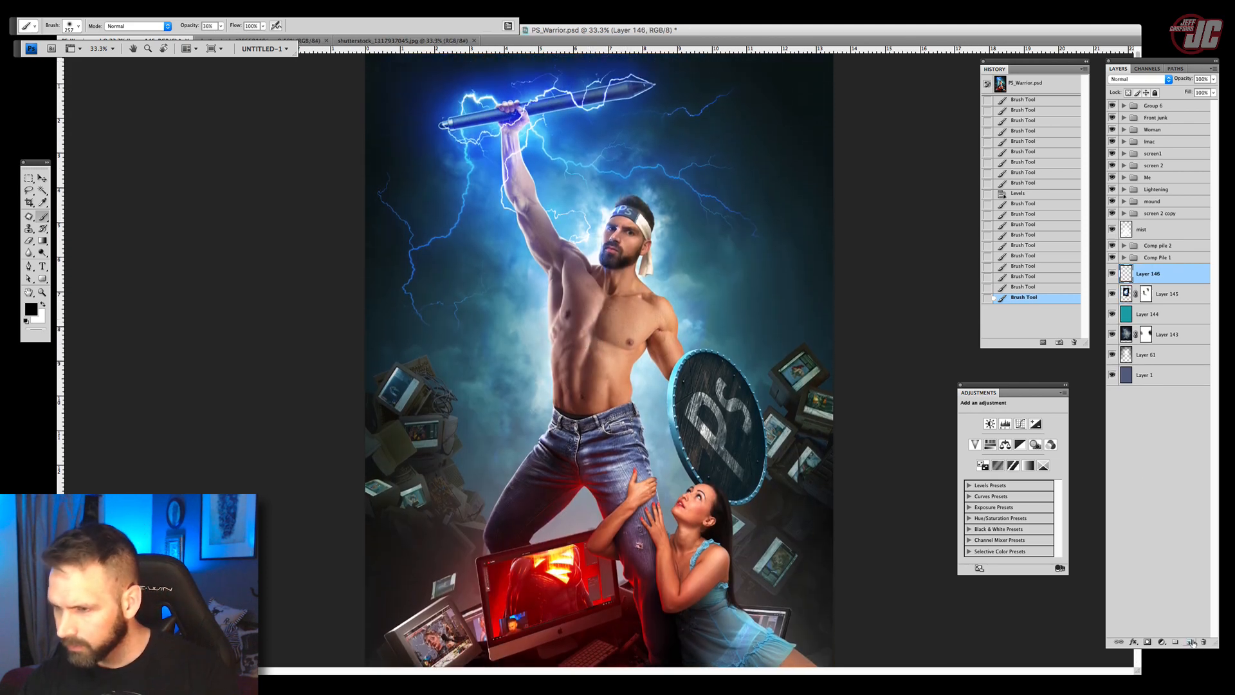
left_click_drag(1175, 305, 1175, 306)
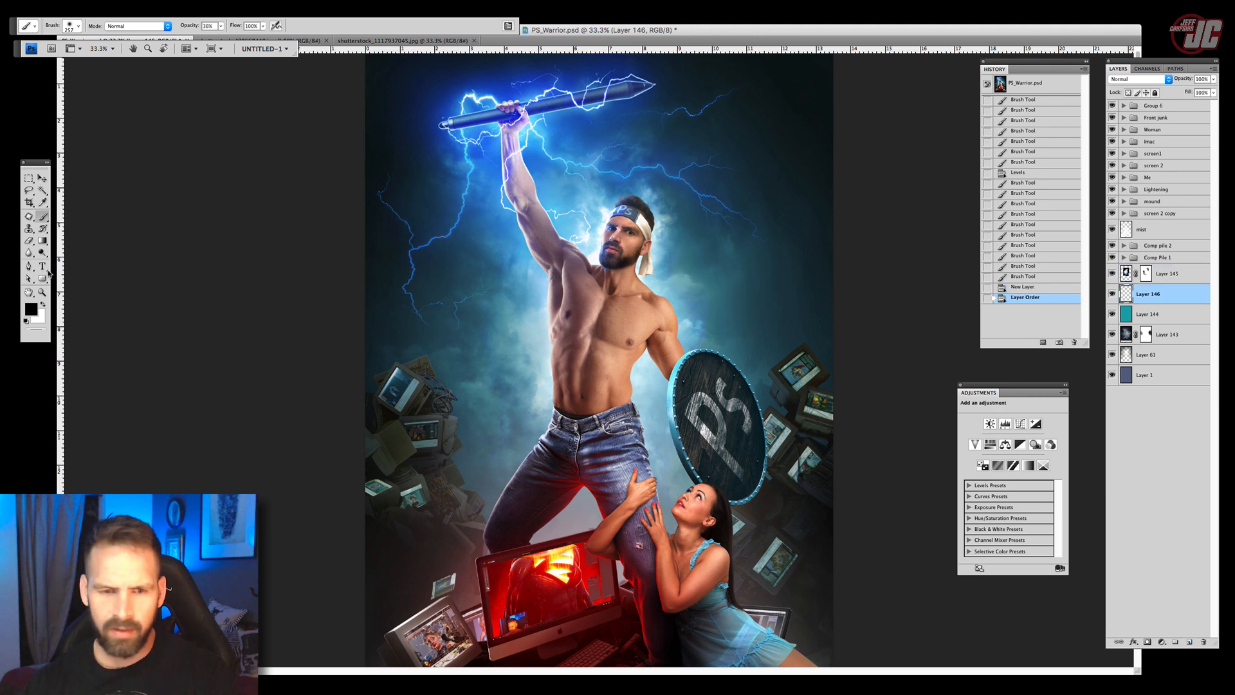
Paint a soft white glow on the new layer behind both computer piles and the warrior's legs with a 463 px brush.
right_click(554, 278)
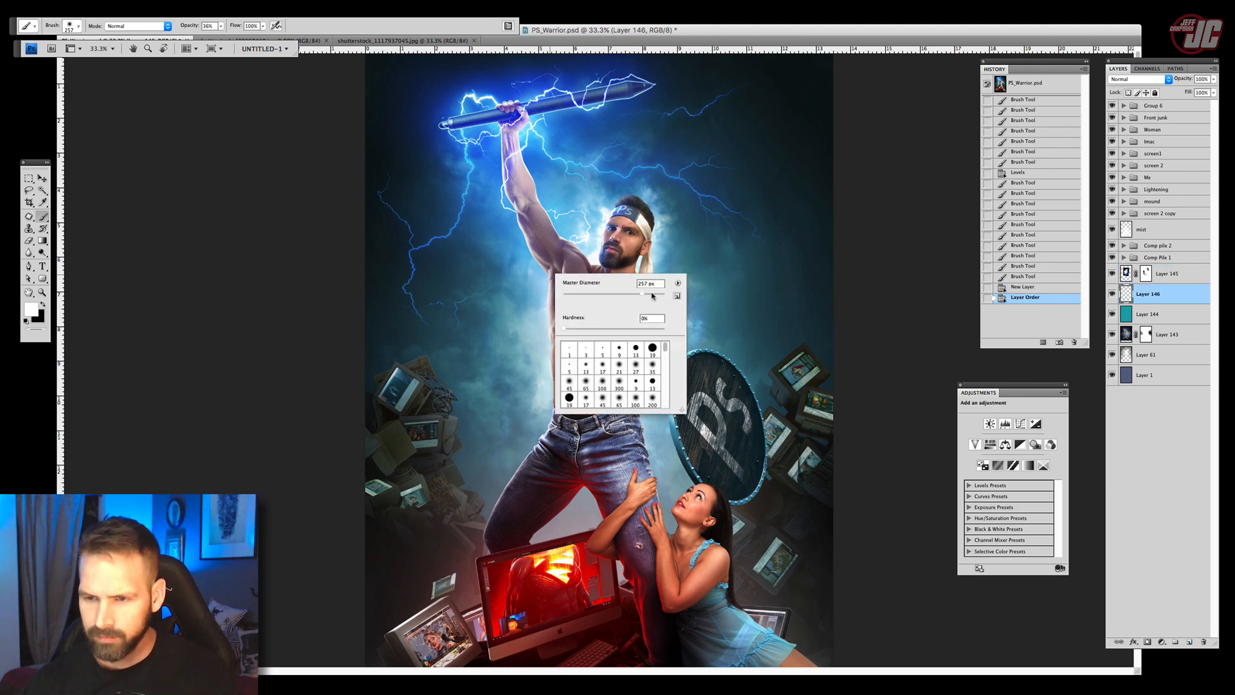
mouse_move(382, 390)
left_mouse_down()
mouse_move(384, 379)
mouse_move(374, 406)
left_mouse_up()
left_click_drag(373, 408, 412, 384)
left_click_drag(417, 385, 446, 473)
mouse_move(443, 451)
left_mouse_down()
mouse_move(452, 514)
mouse_move(444, 373)
mouse_move(476, 508)
mouse_move(531, 566)
mouse_move(508, 502)
mouse_move(470, 451)
mouse_move(566, 527)
left_mouse_up()
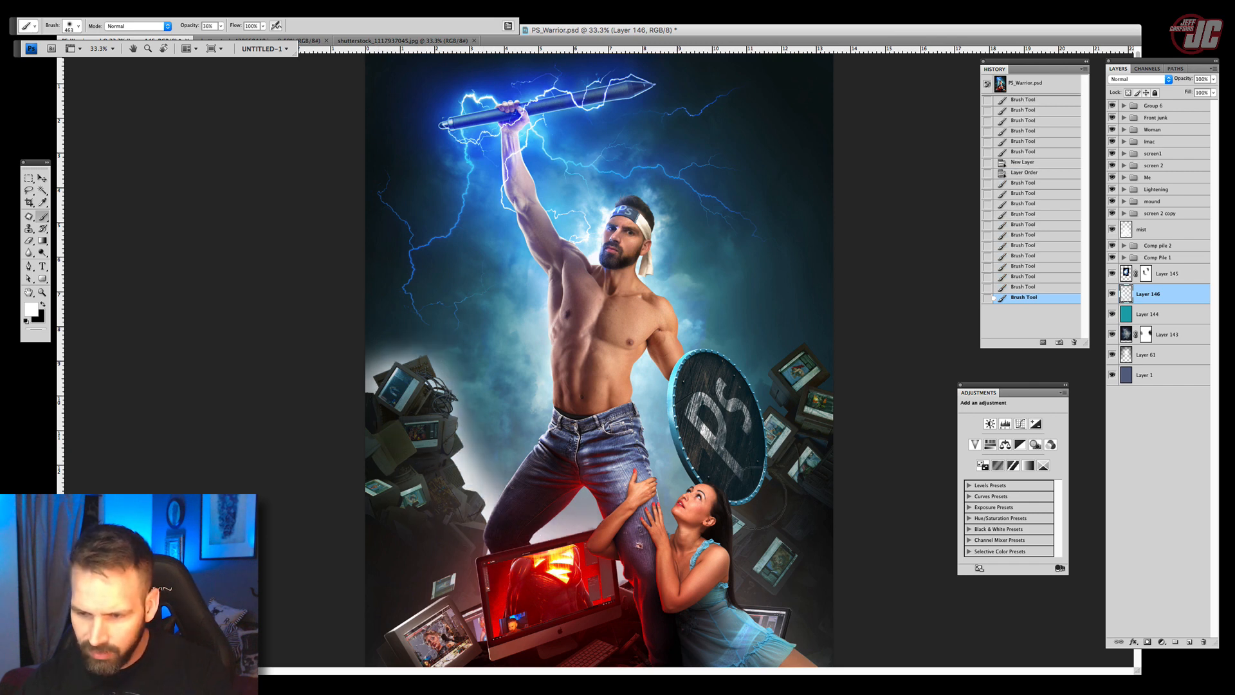
mouse_move(774, 473)
left_mouse_down()
mouse_move(774, 415)
mouse_move(796, 374)
left_mouse_up()
mouse_move(798, 373)
left_mouse_down()
mouse_move(827, 379)
mouse_move(801, 373)
left_mouse_up()
mouse_move(792, 376)
left_mouse_down()
mouse_move(817, 438)
mouse_move(777, 426)
left_mouse_up()
Try the Overlay and Lighten blend modes on the white glow layer, reducing its opacity to 26%.
scroll(778, 426, "down", 3)
key("v")
key("alt+shift+o")
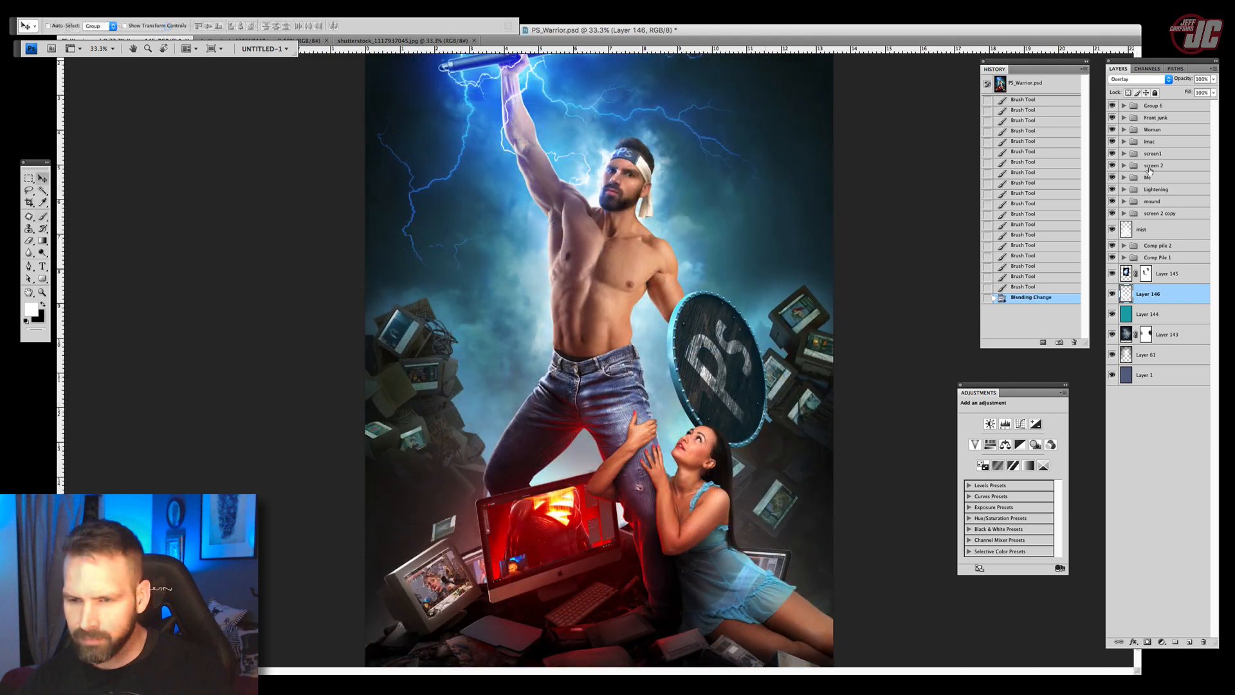
left_click(1147, 79)
left_click(1124, 39)
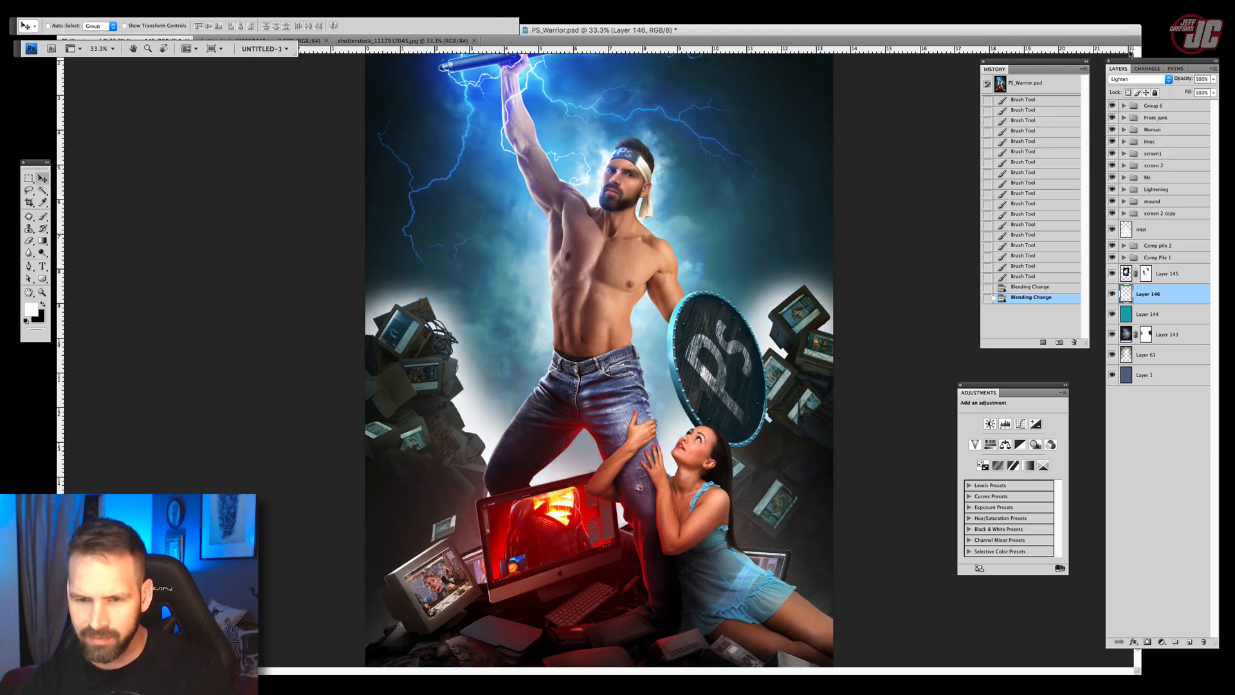
left_click(1214, 79)
left_click_drag(1182, 92, 1168, 93)
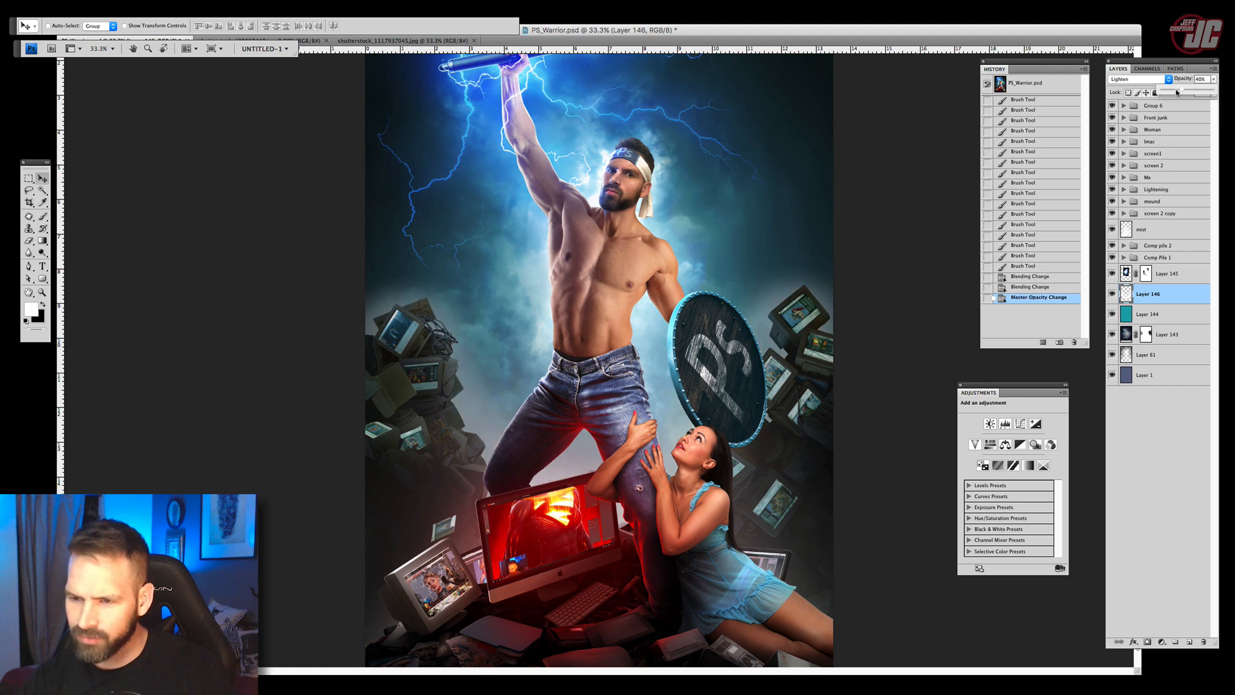
Set the white glow layer's blend mode to Soft Light and its opacity to 87%.
left_click(1137, 79)
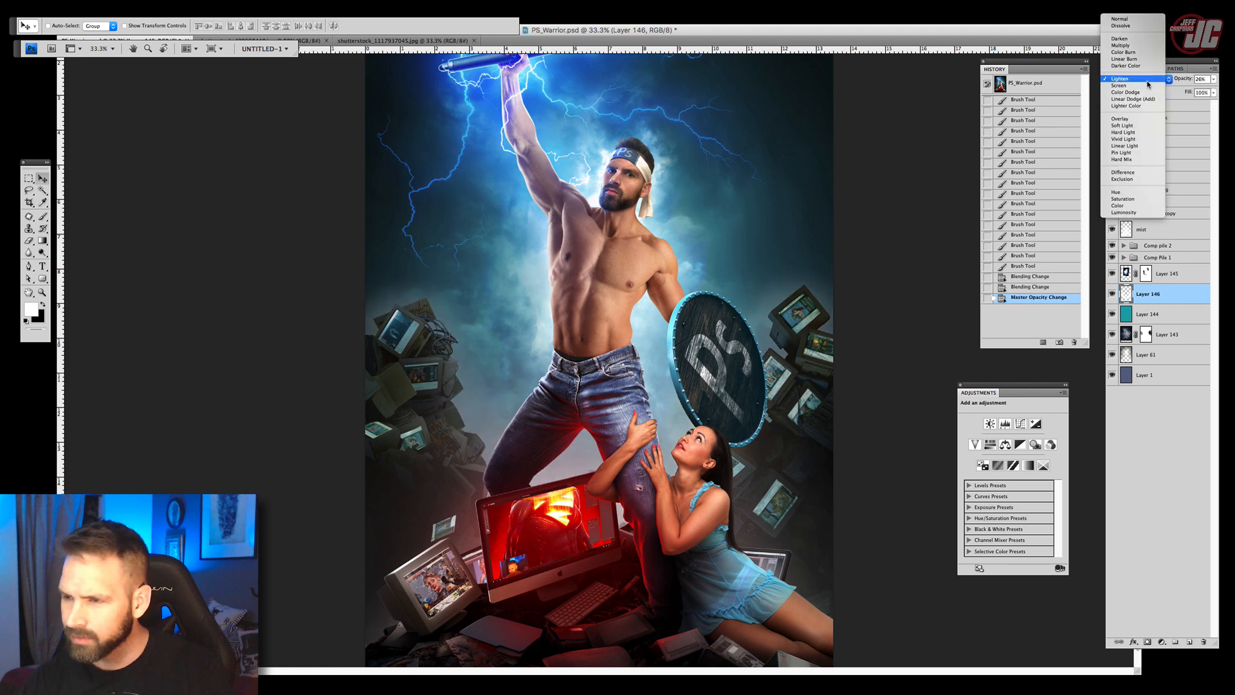
left_click(1127, 128)
left_click(1214, 80)
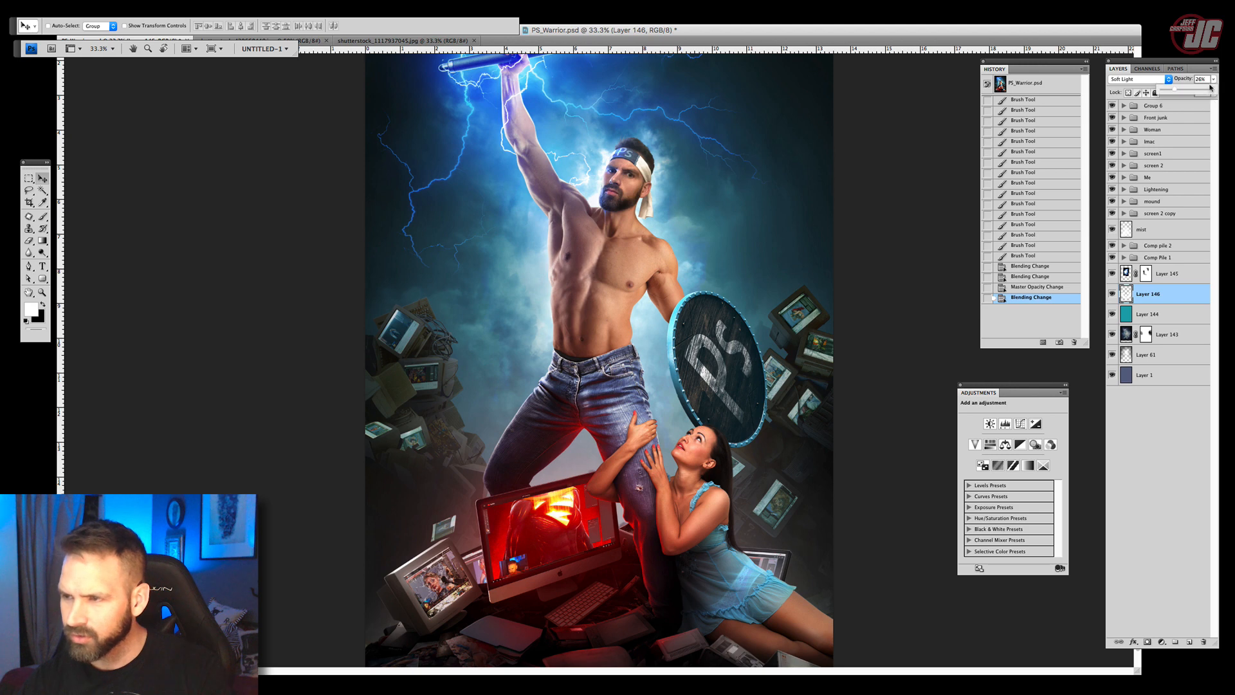
left_click_drag(1200, 92, 1196, 93)
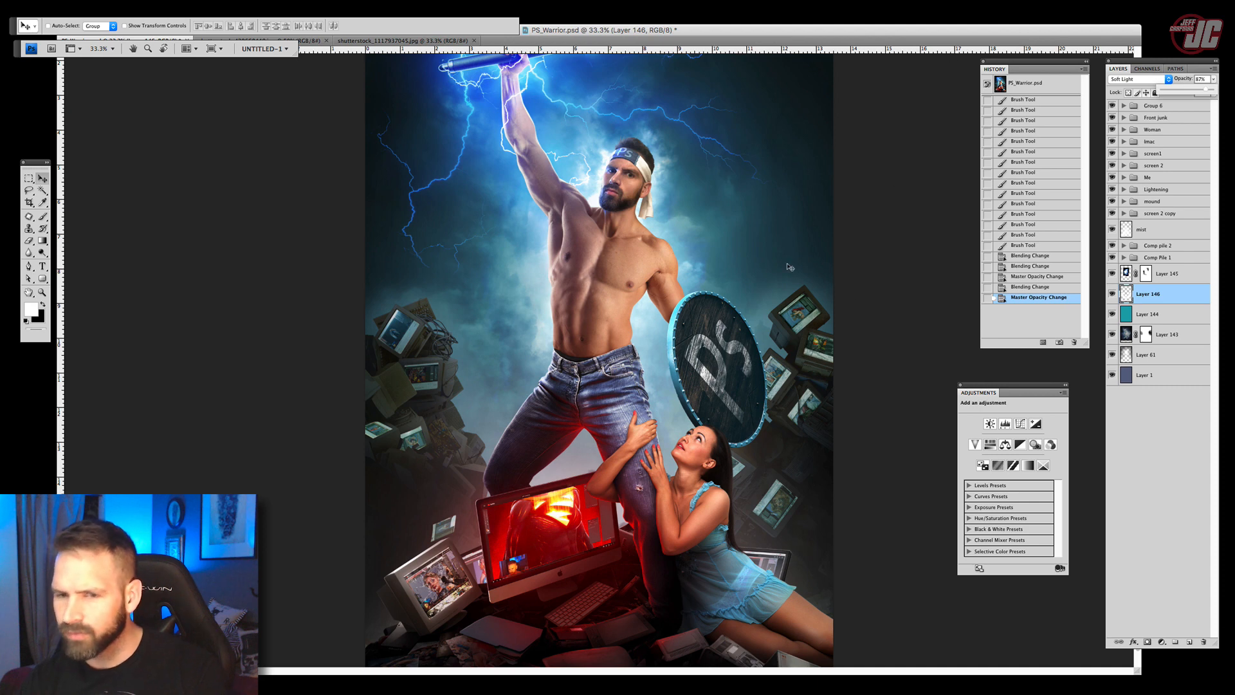
Brush more white onto the Soft Light layer above both computer piles, behind the shield, and around the warrior's waist and legs.
left_click(42, 217)
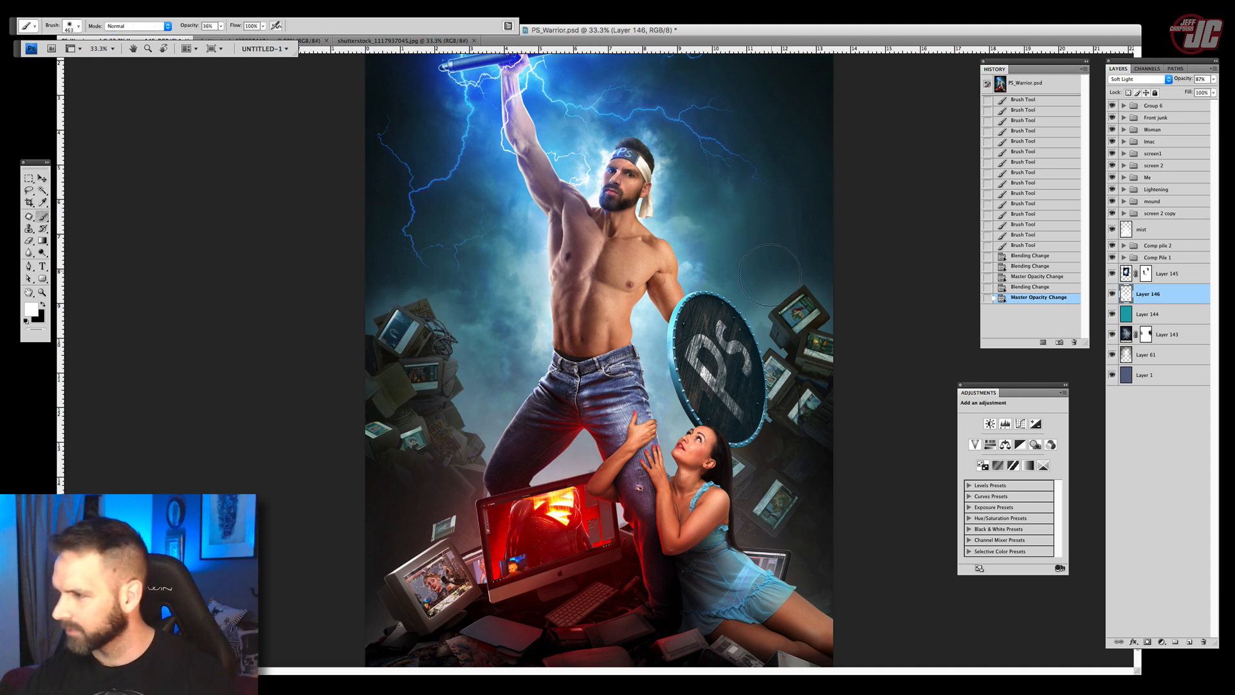
left_click(800, 272)
left_click(792, 278)
left_click(742, 362)
left_click(698, 341)
left_click(647, 323)
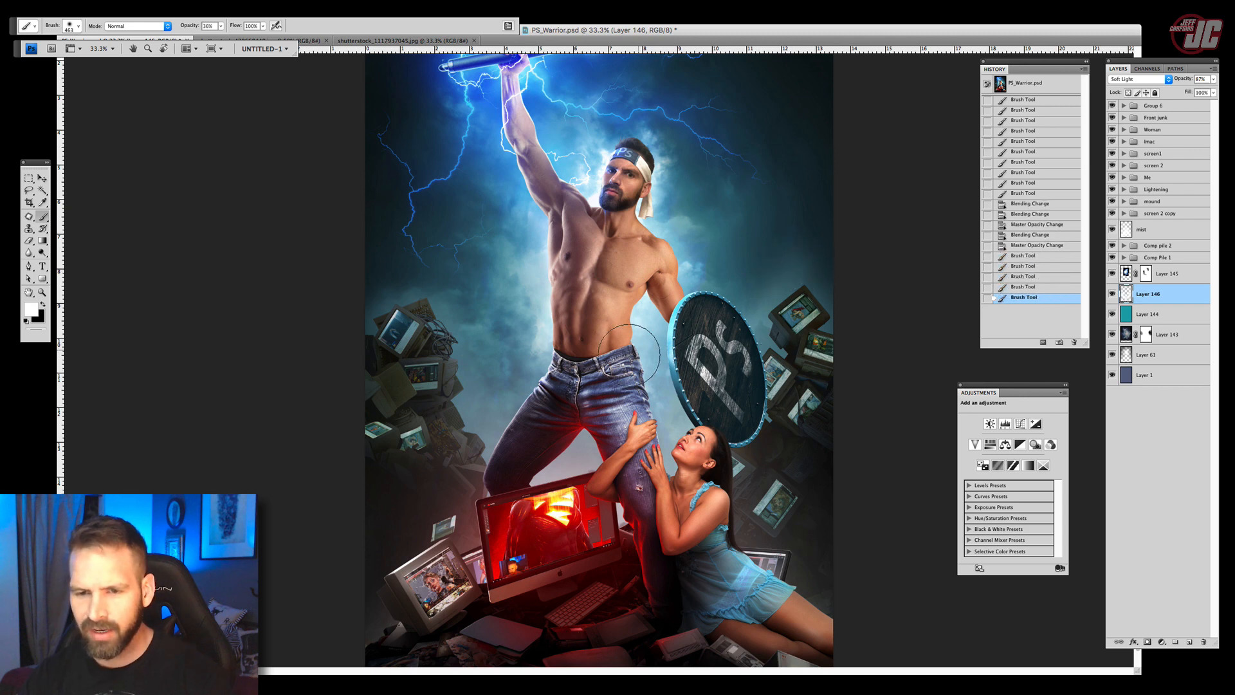
left_click(440, 291)
left_click(447, 386)
left_click(484, 481)
left_click(570, 462)
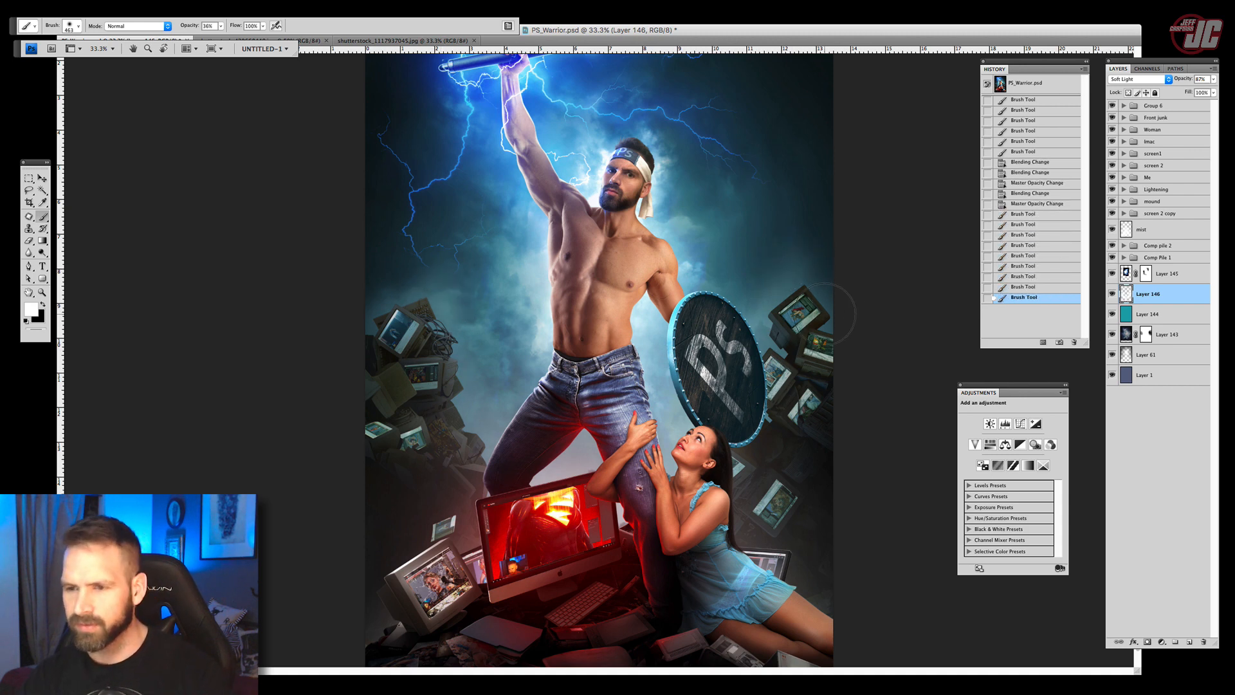
Erase excess white glow from Layer 146 on both sides of the warrior's torso with a soft 484 px eraser at lowered opacity.
left_click(29, 241)
right_click(431, 277)
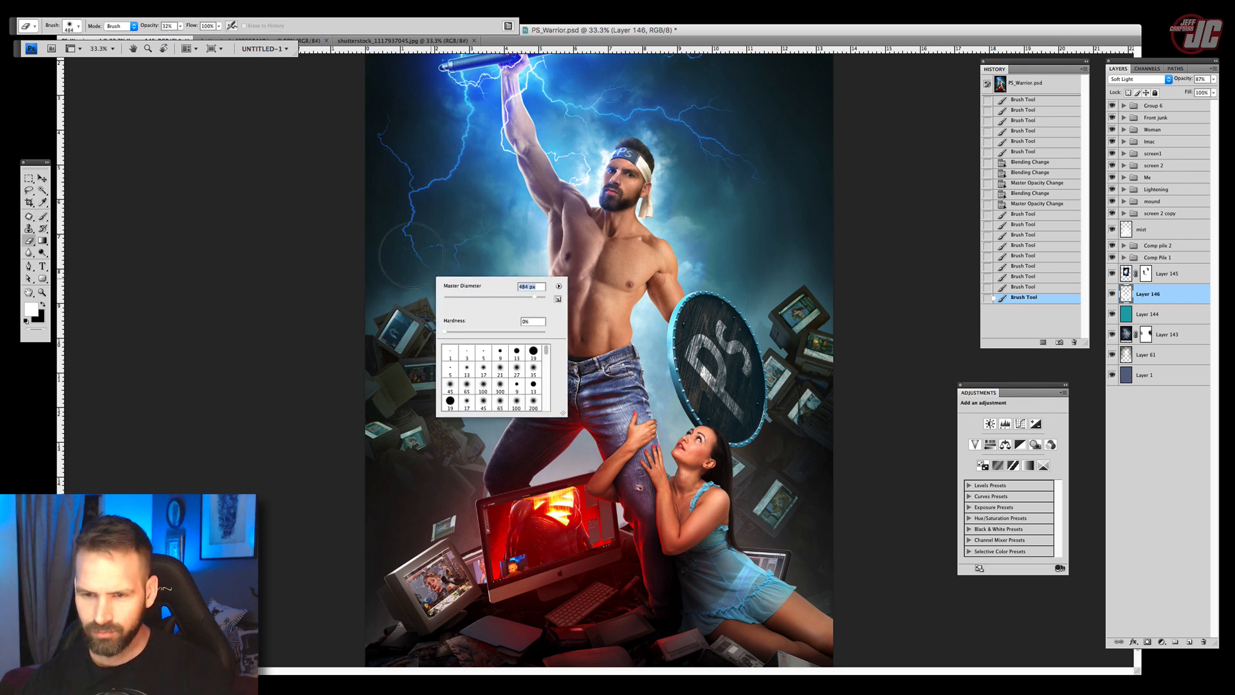
left_click(393, 313)
left_click(345, 361)
left_click(181, 26)
left_click_drag(182, 37, 175, 37)
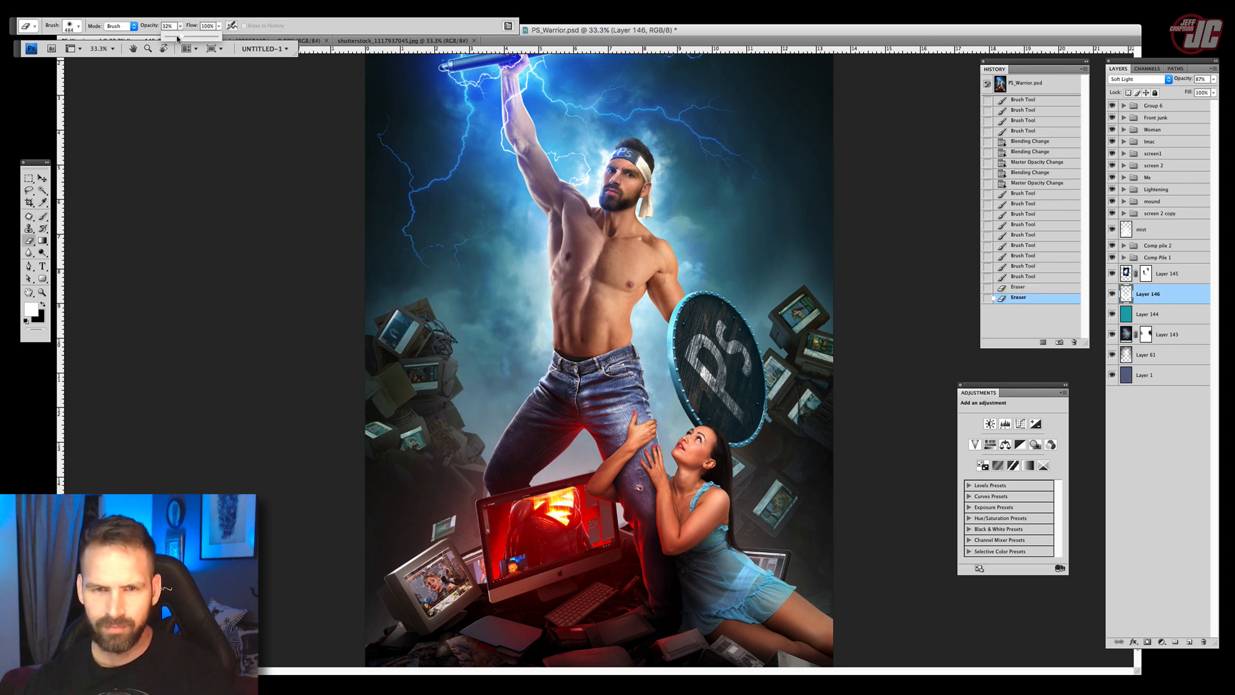
left_click_drag(454, 258, 486, 269)
left_click_drag(714, 244, 840, 255)
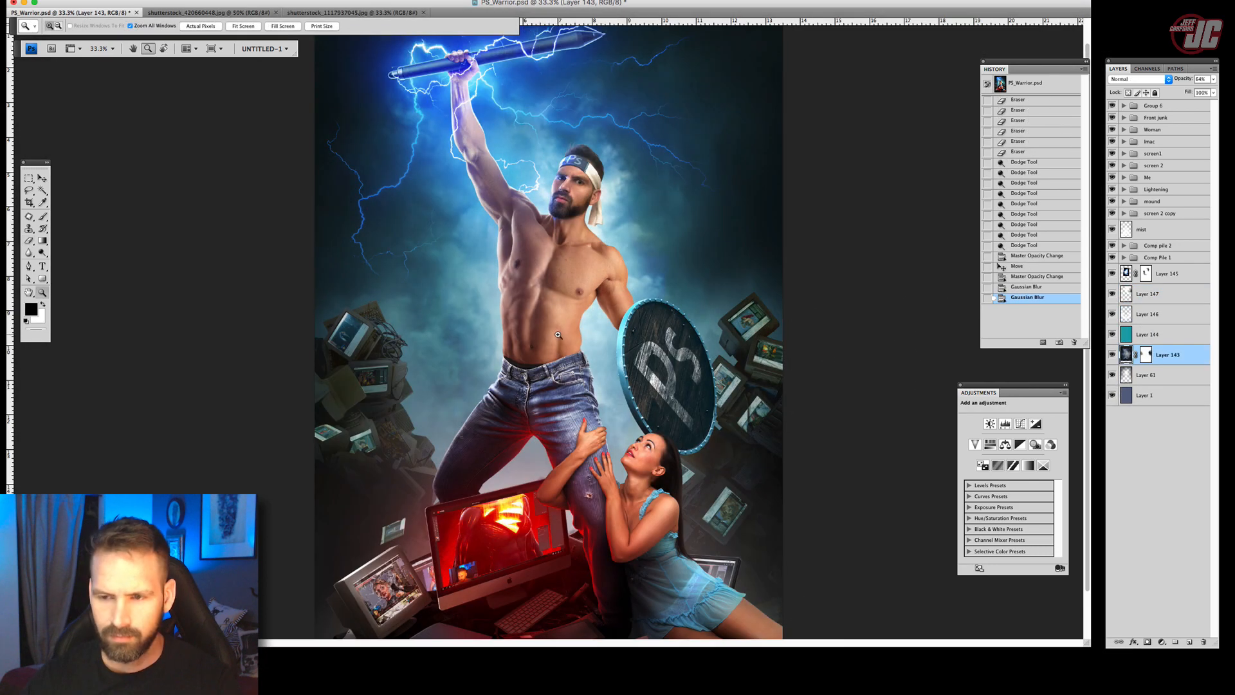
Group the background layers from Layer 147 down to Layer 1, name the group Sky, and resize the document window.
left_click(558, 336, "alt")
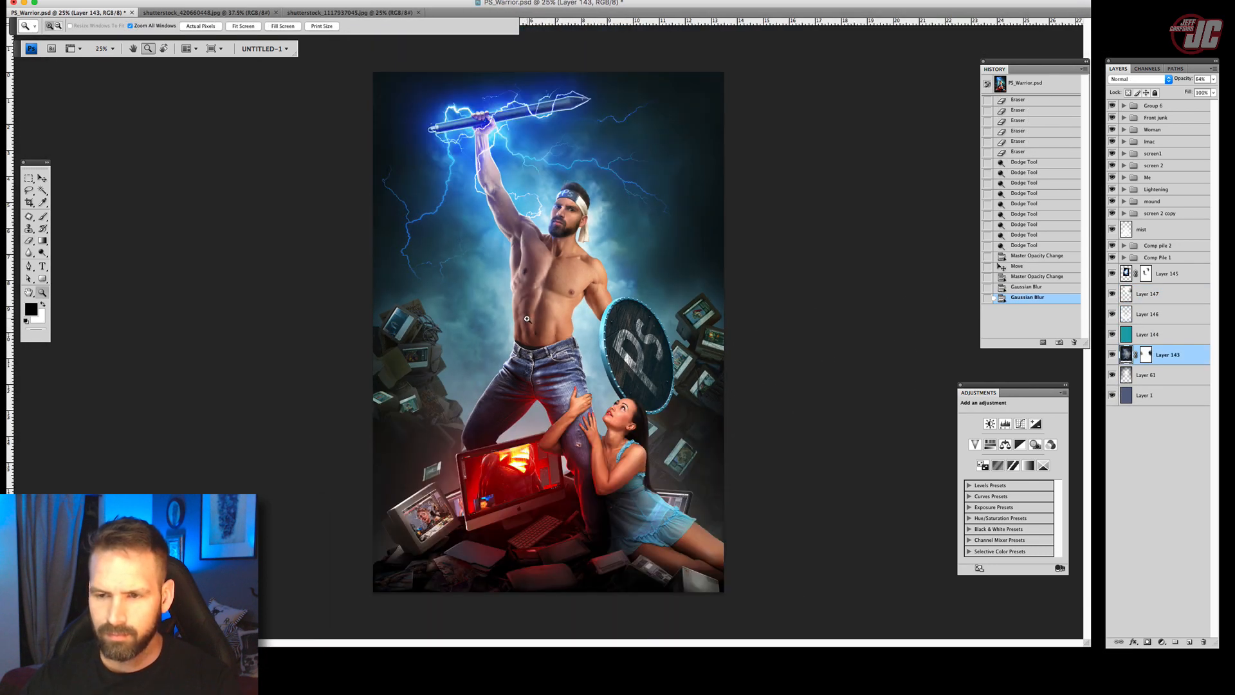
left_click(529, 313)
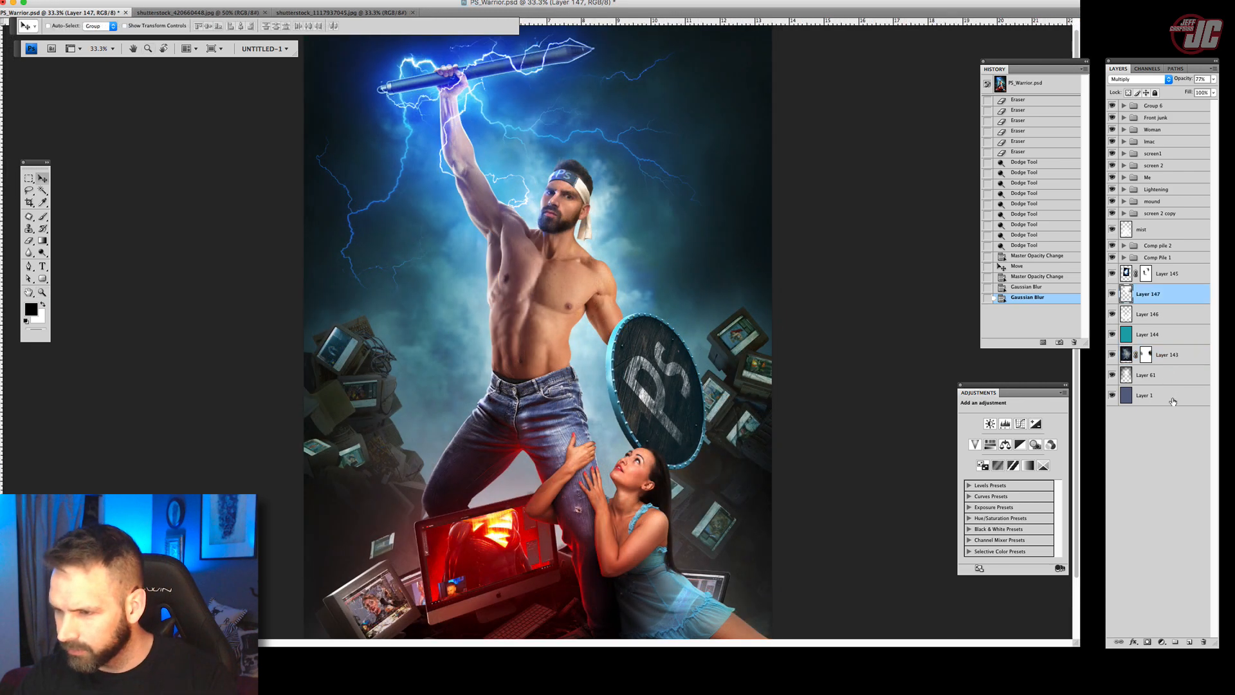
left_click(1156, 395, "shift")
key("super+g")
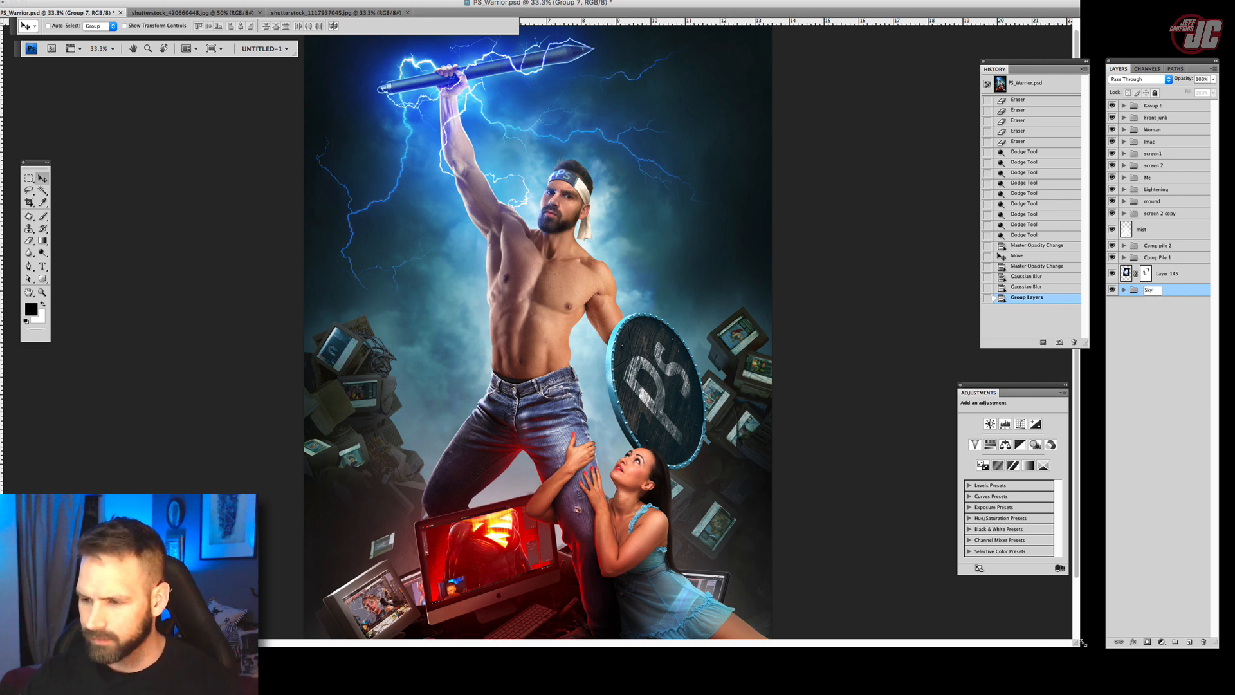
left_click_drag(1083, 643, 940, 655)
left_click_drag(700, 9, 788, 9)
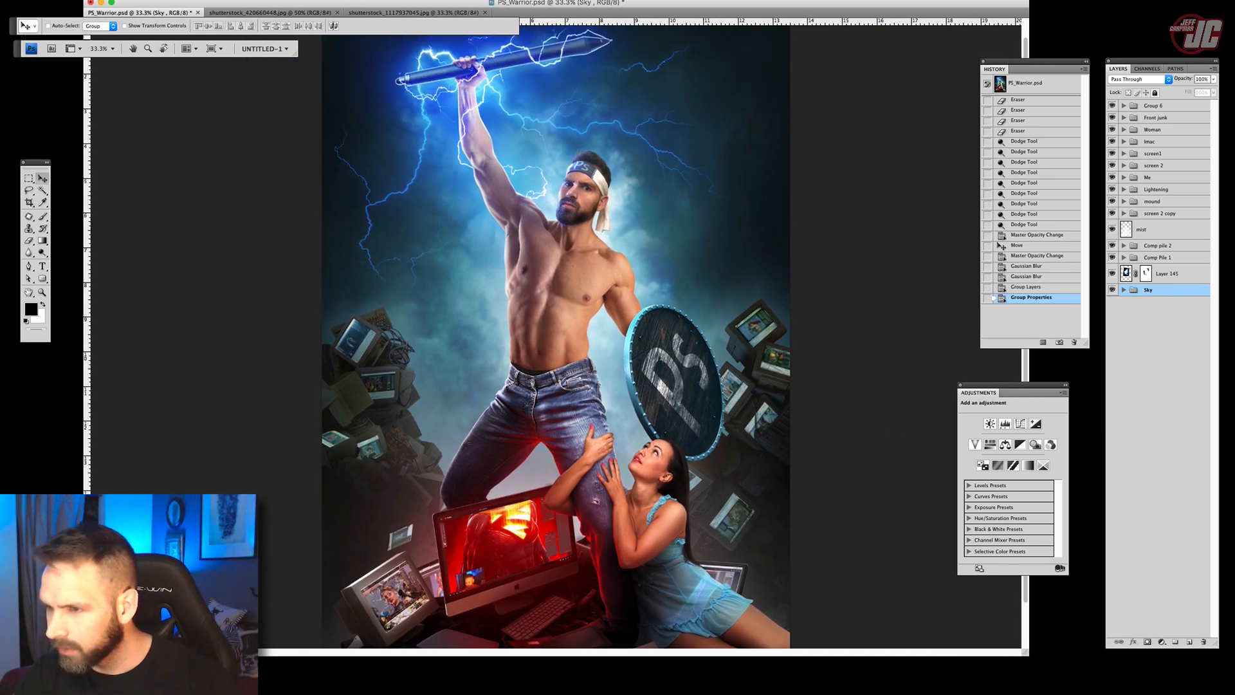
Compare the lower part of the composite with the mist layer hidden and shown.
left_click(1158, 230)
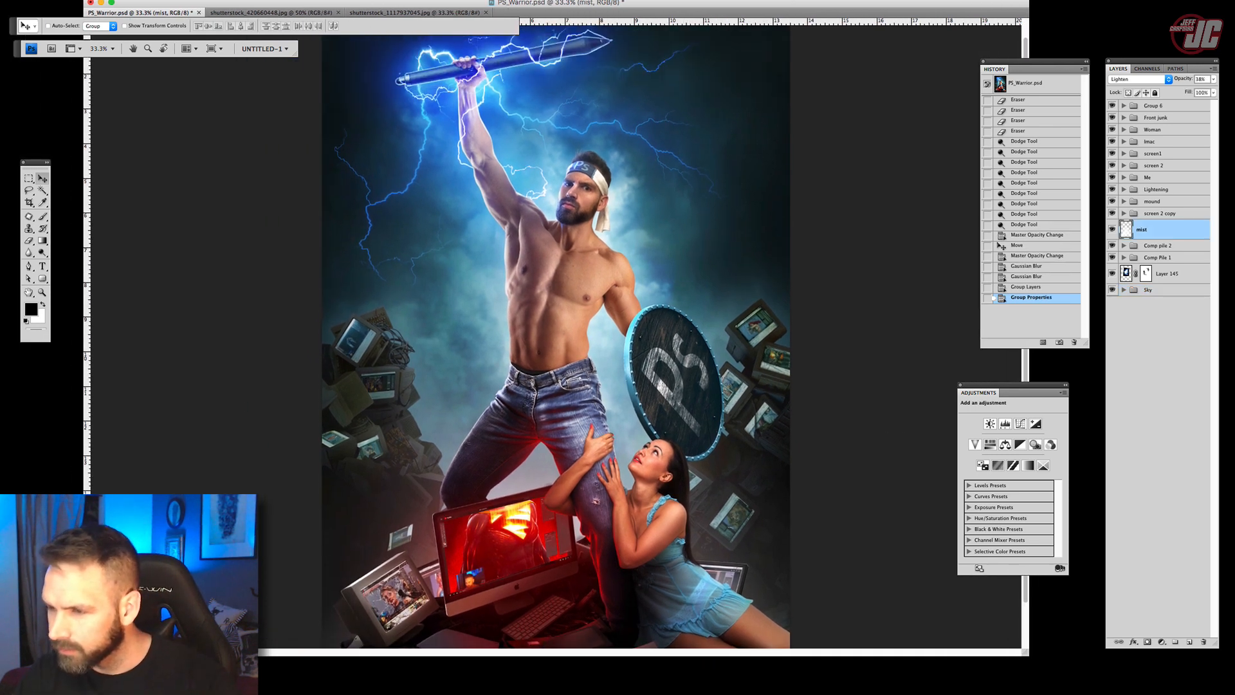
scroll(556, 336, "down", 3)
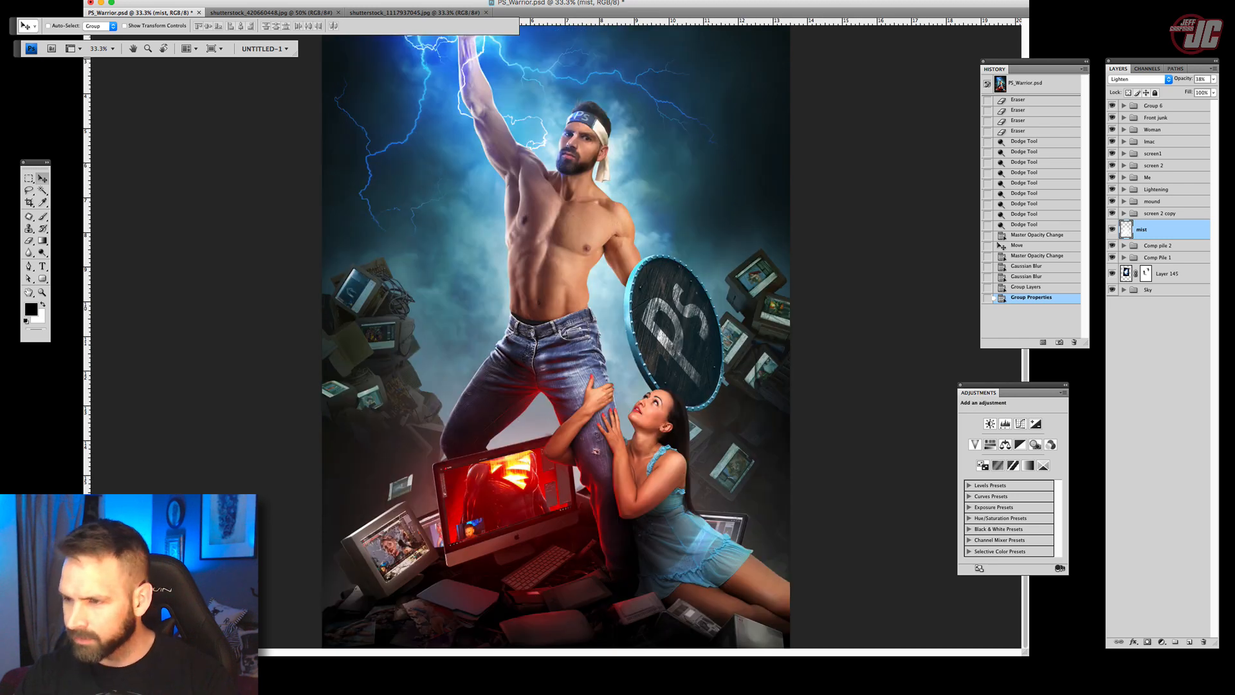
left_click(1112, 230)
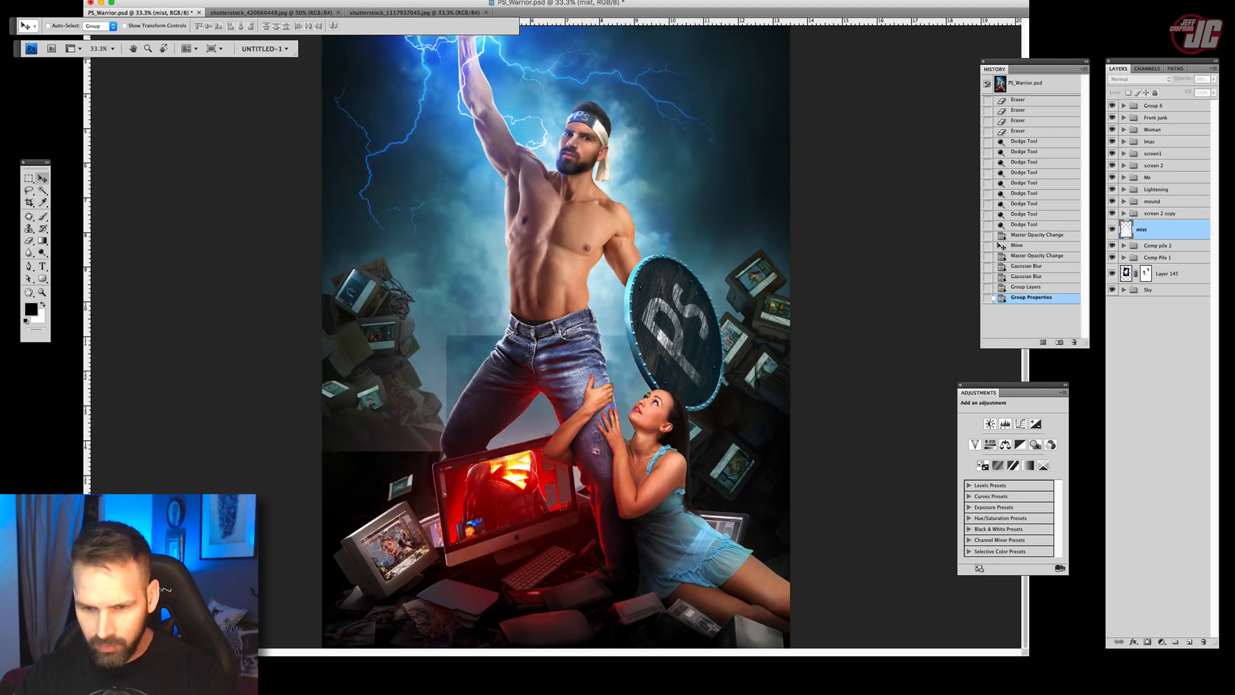
left_click(1113, 230)
left_click(1113, 230)
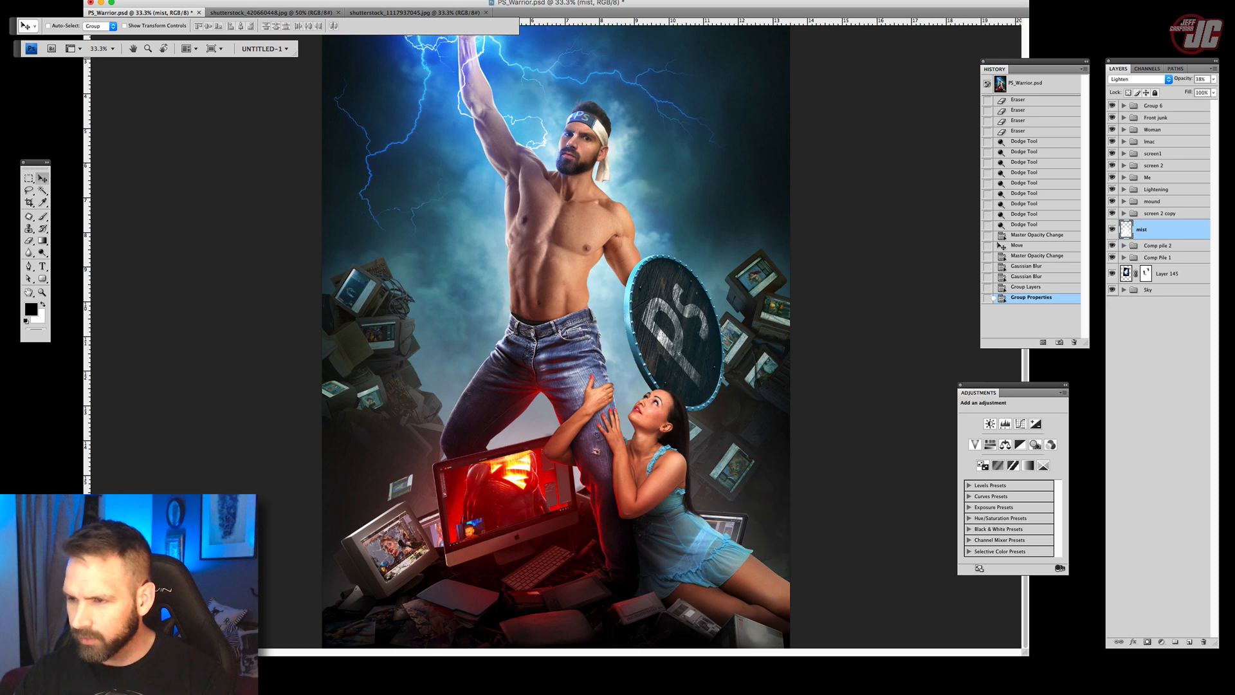
Create a layer group named Mist, place the mist layer inside it, and hide the group.
left_click(1176, 642)
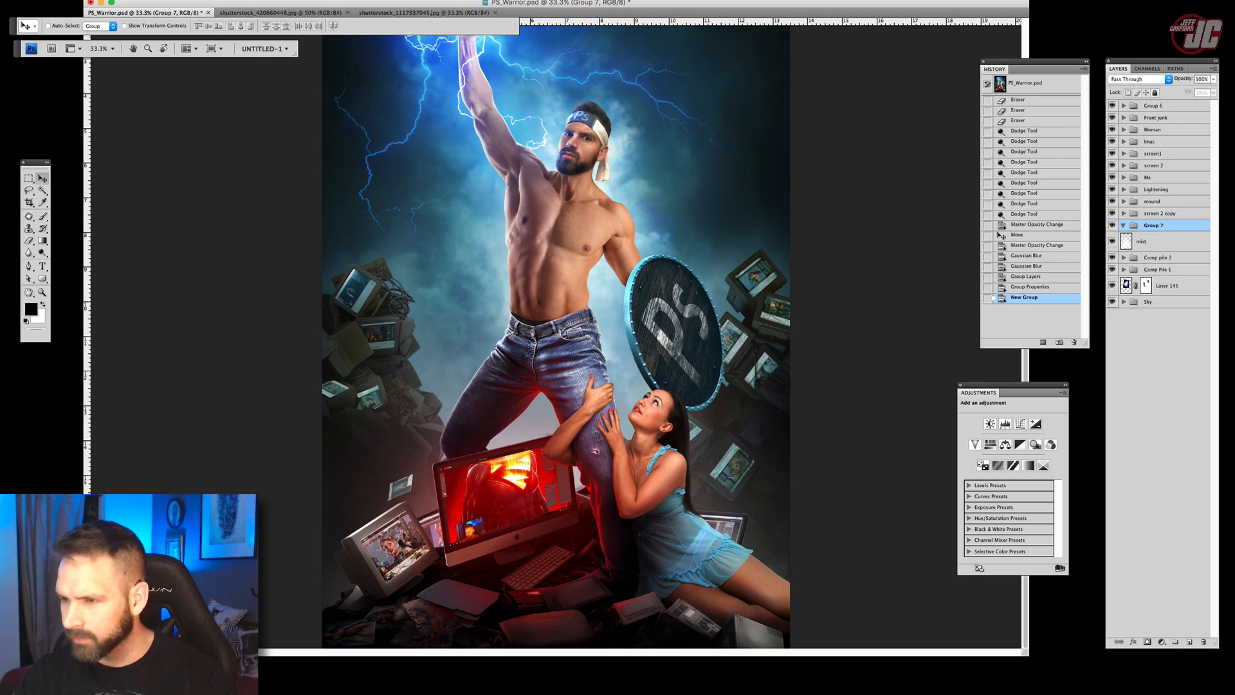
double_click(1135, 225)
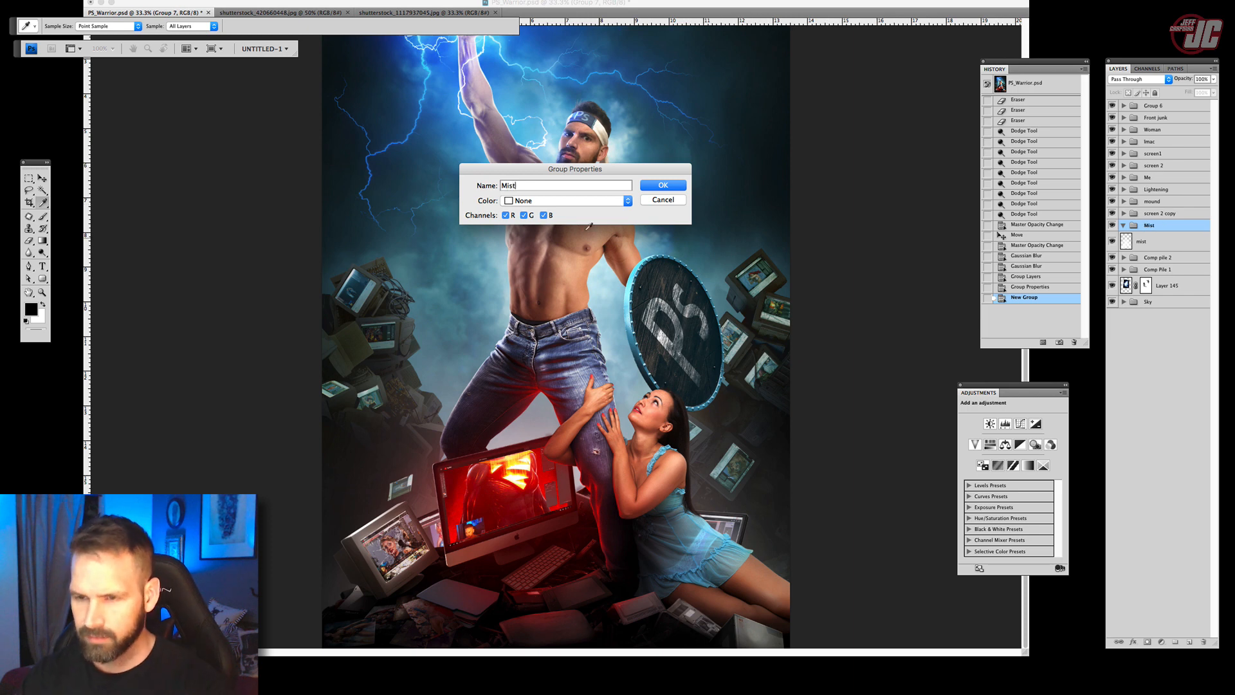
left_click(679, 184)
left_click_drag(1160, 243, 1163, 226)
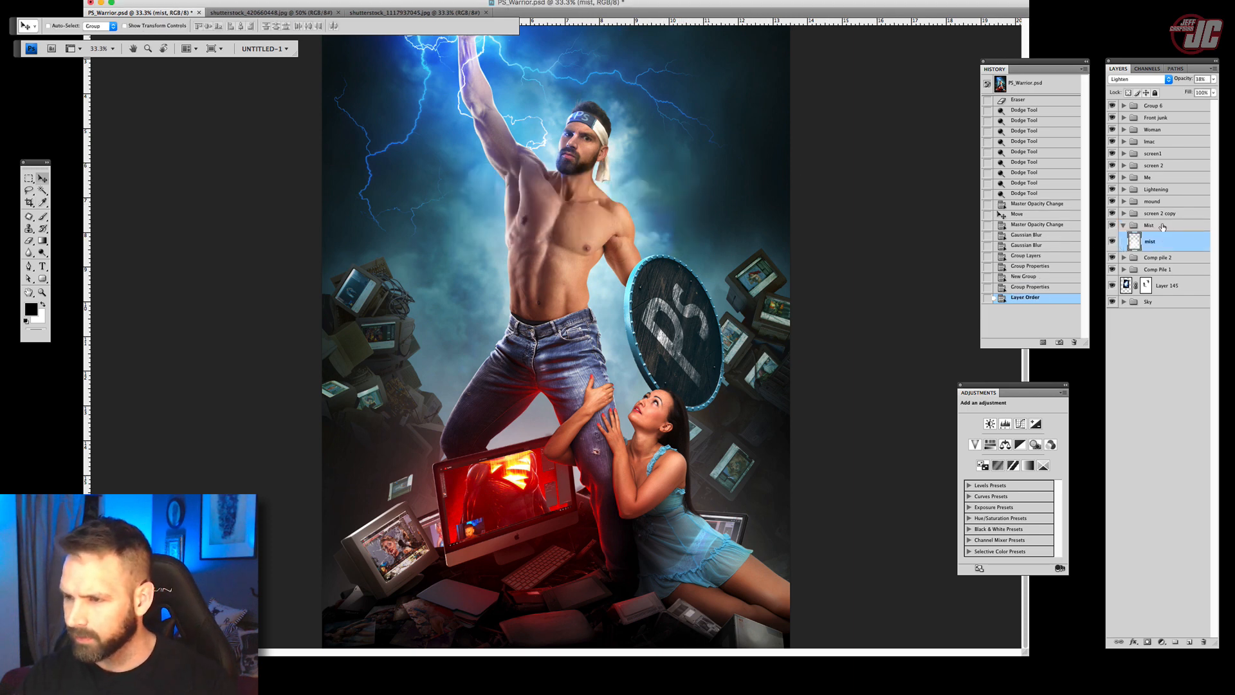
left_click(1124, 226)
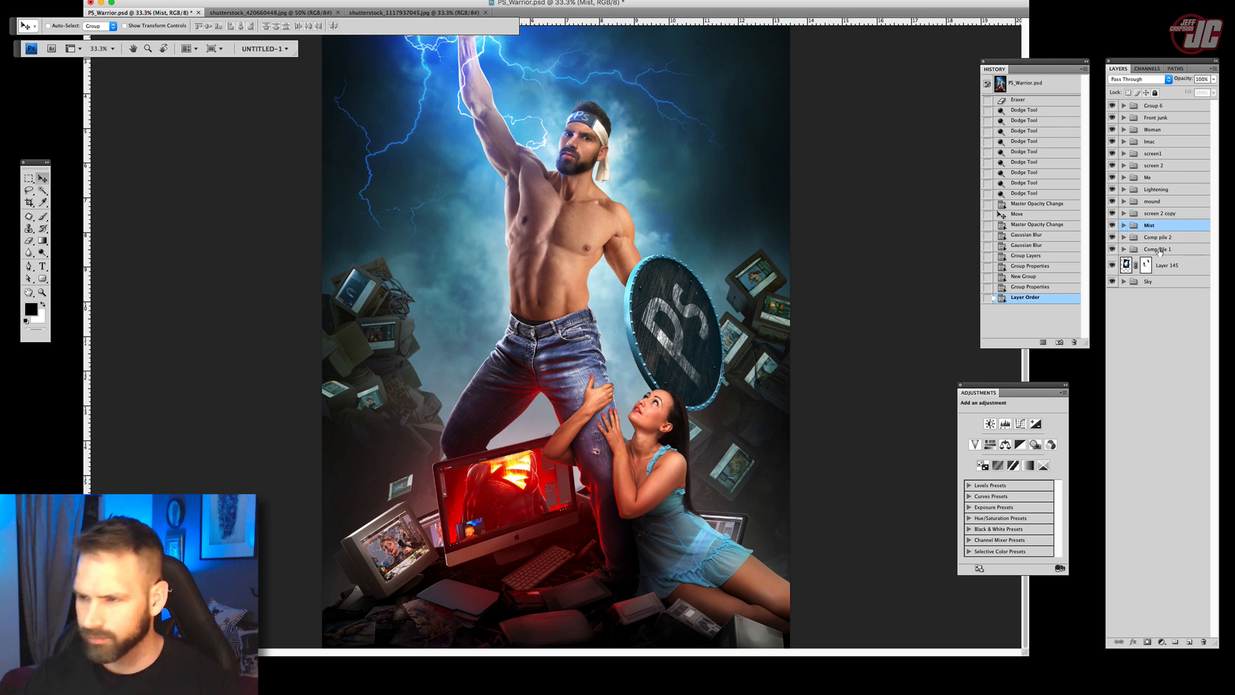
left_click(1113, 225)
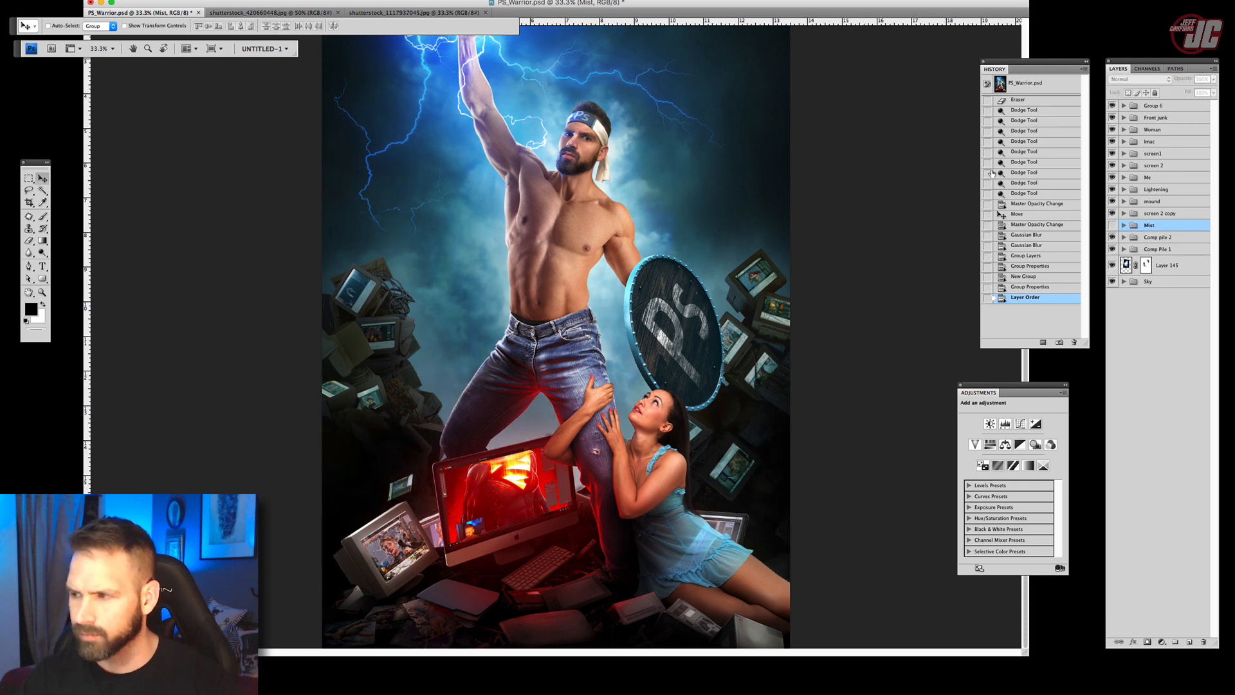
Switch to Preview to review the smoke stock images and open shutterstock_1338288146.jpg in Photoshop.
left_click(1092, 693)
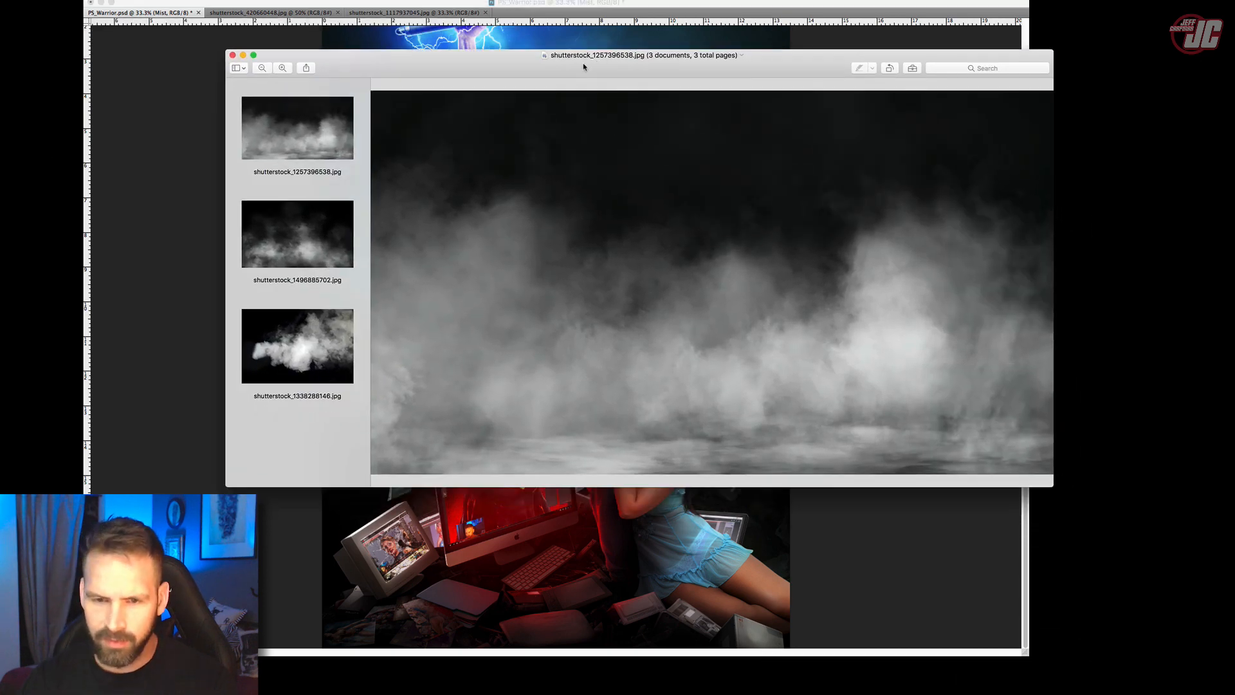
left_click(326, 330)
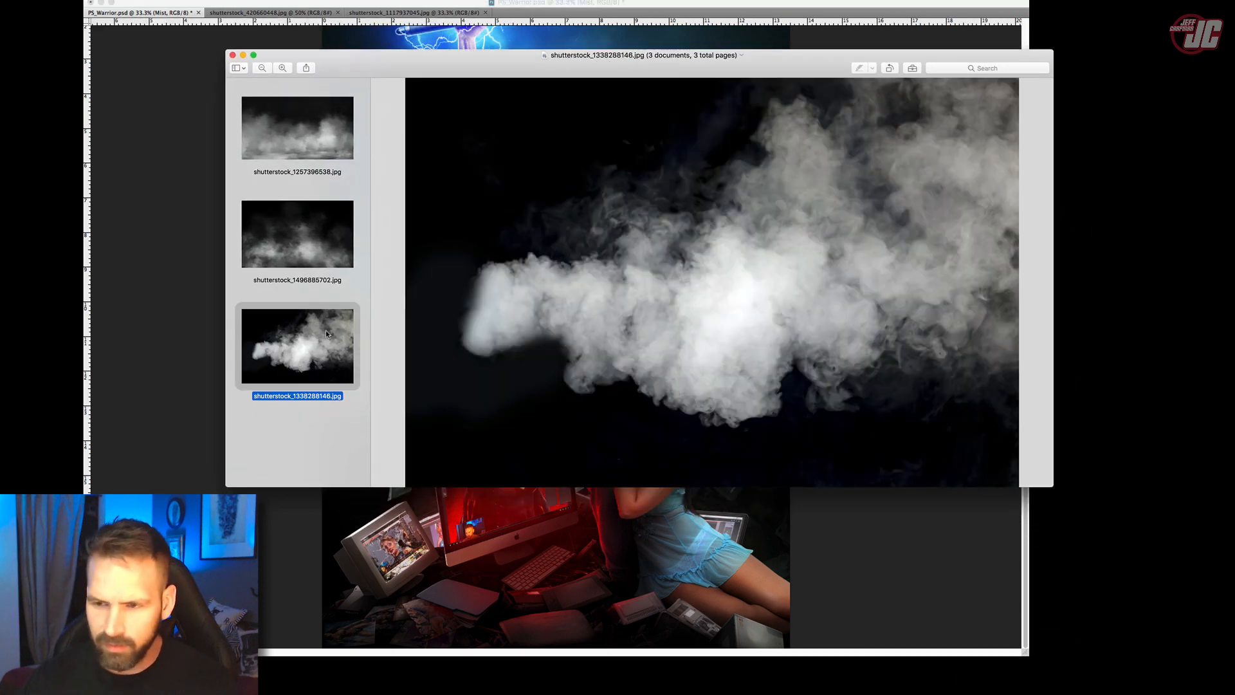
left_click(296, 238)
left_click_drag(303, 304, 519, 694)
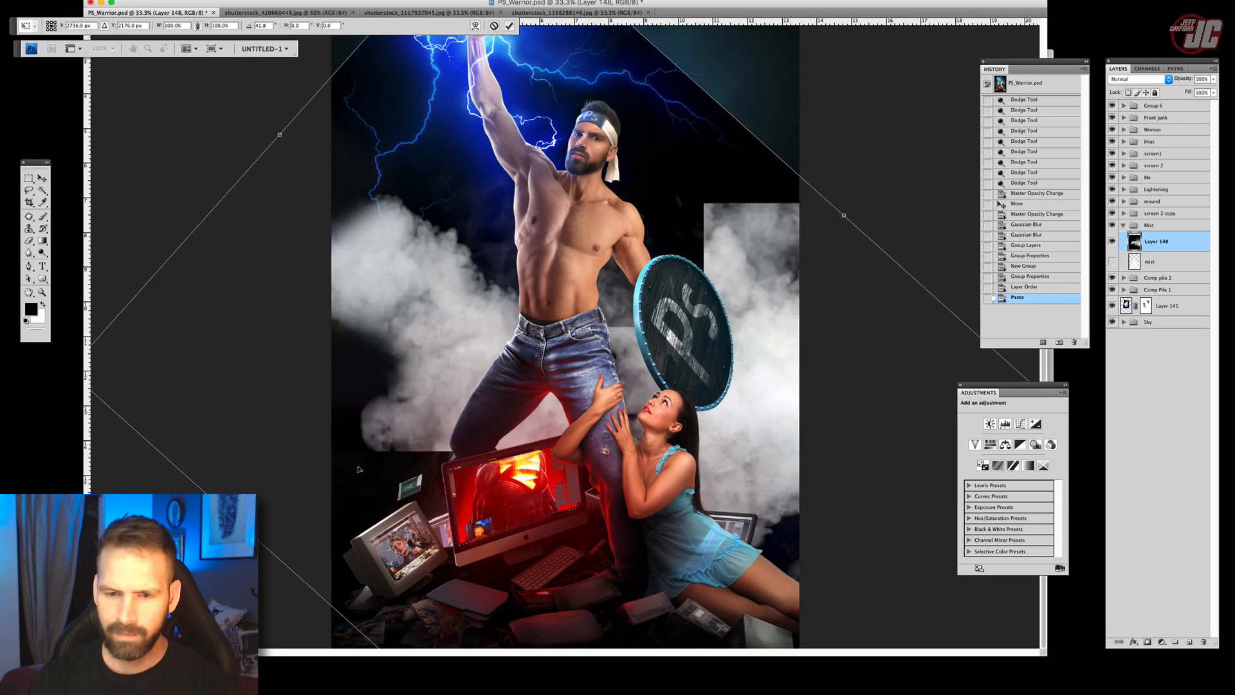
Transform the pasted smoke layer by rotating, scaling and flipping it horizontally, and warp it behind the warrior's legs and the woman.
left_click_drag(215, 640, 289, 227)
left_click_drag(669, 62, 655, 170)
left_click_drag(315, 79, 385, 193)
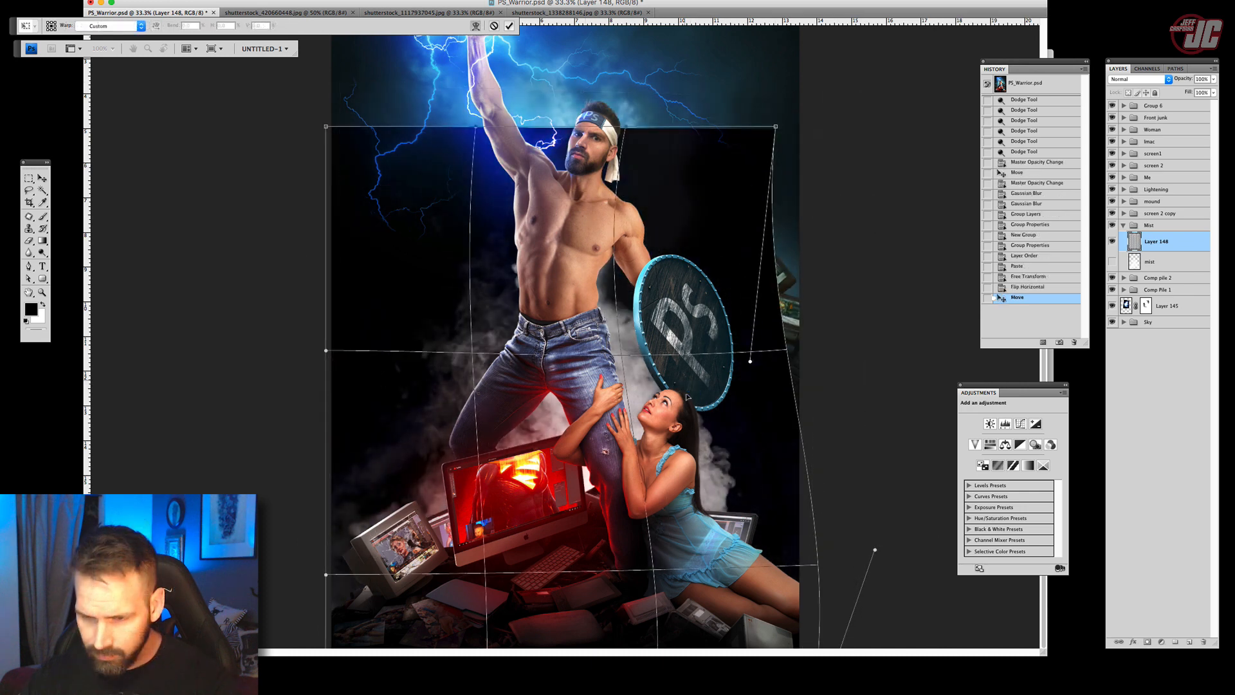
mouse_move(836, 637)
left_mouse_down()
mouse_move(829, 655)
mouse_move(816, 637)
left_mouse_up()
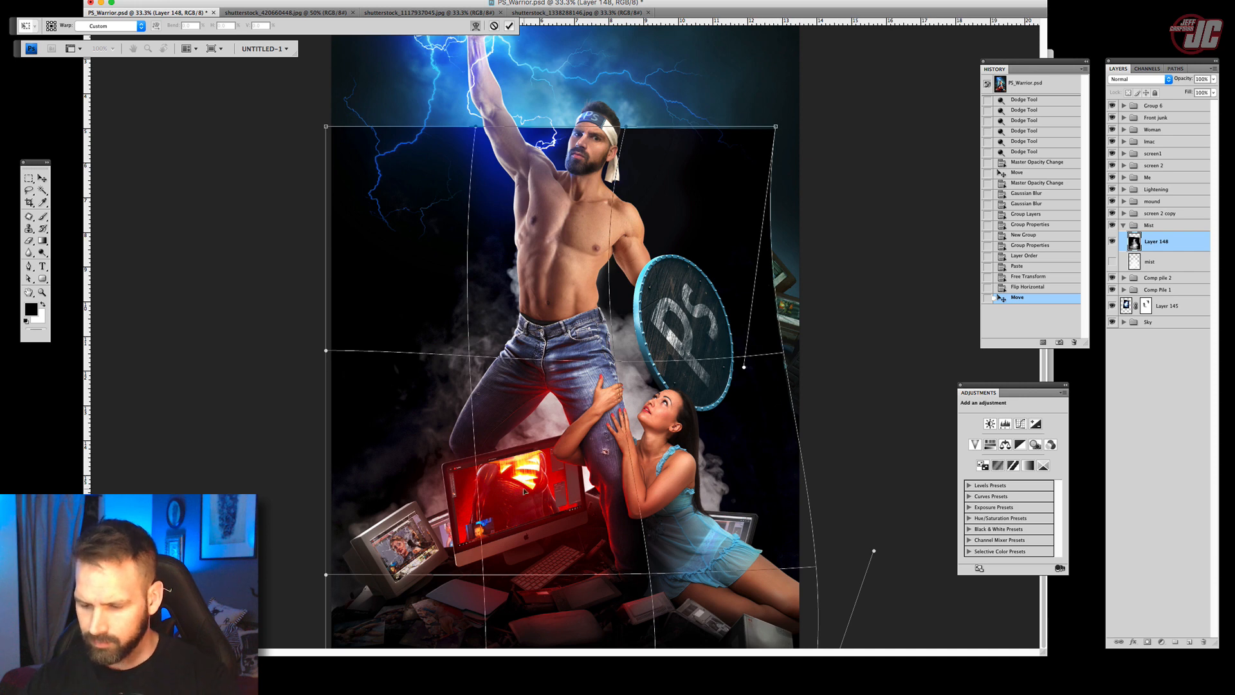
key("Return")
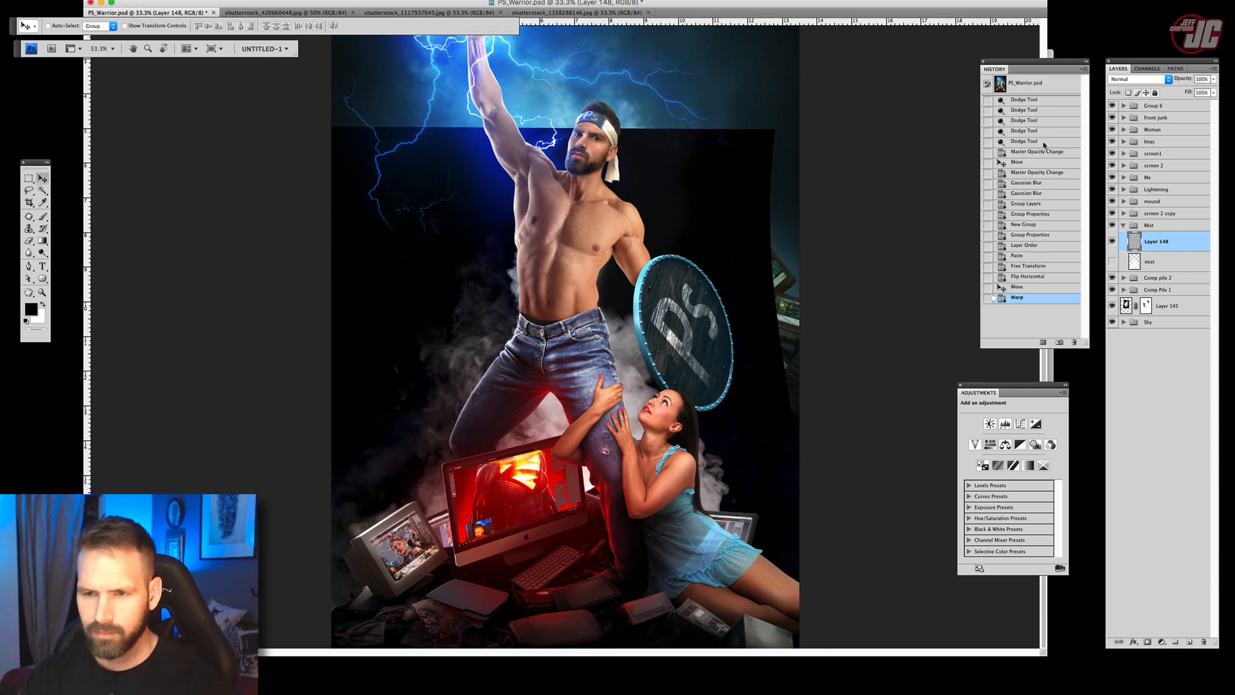
Set the smoke layer's blend mode to Screen and nudge it slightly into position.
left_click(1167, 82)
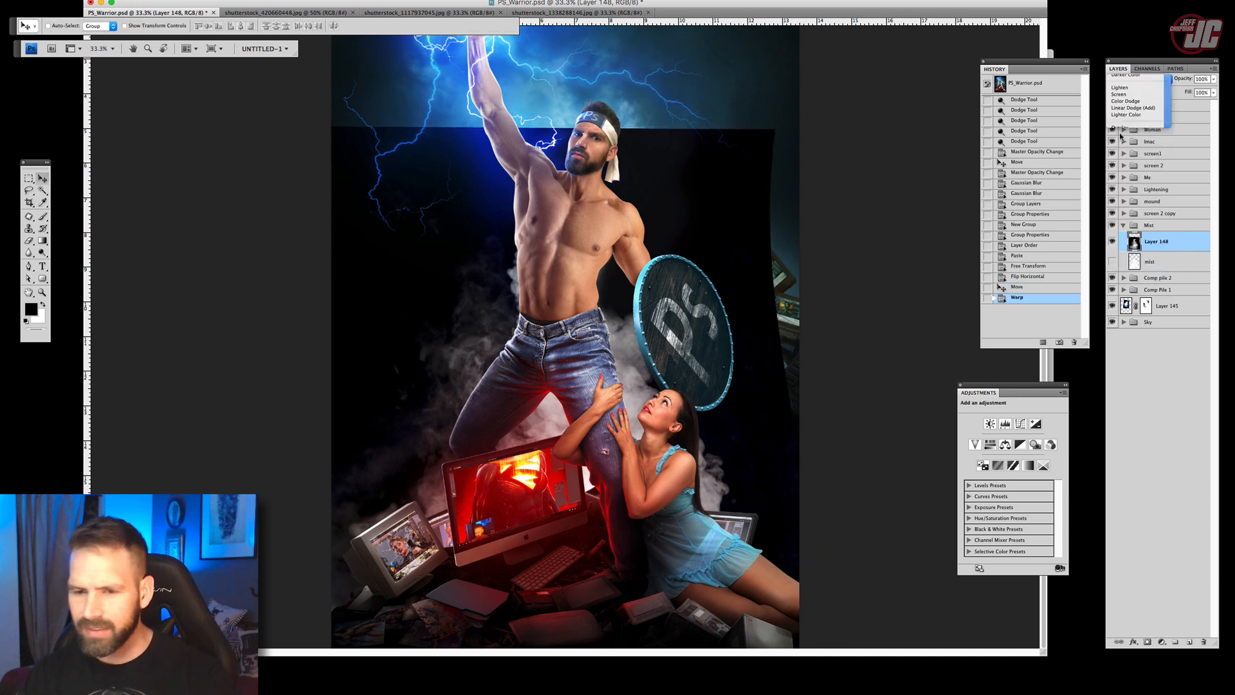
left_click(1136, 146)
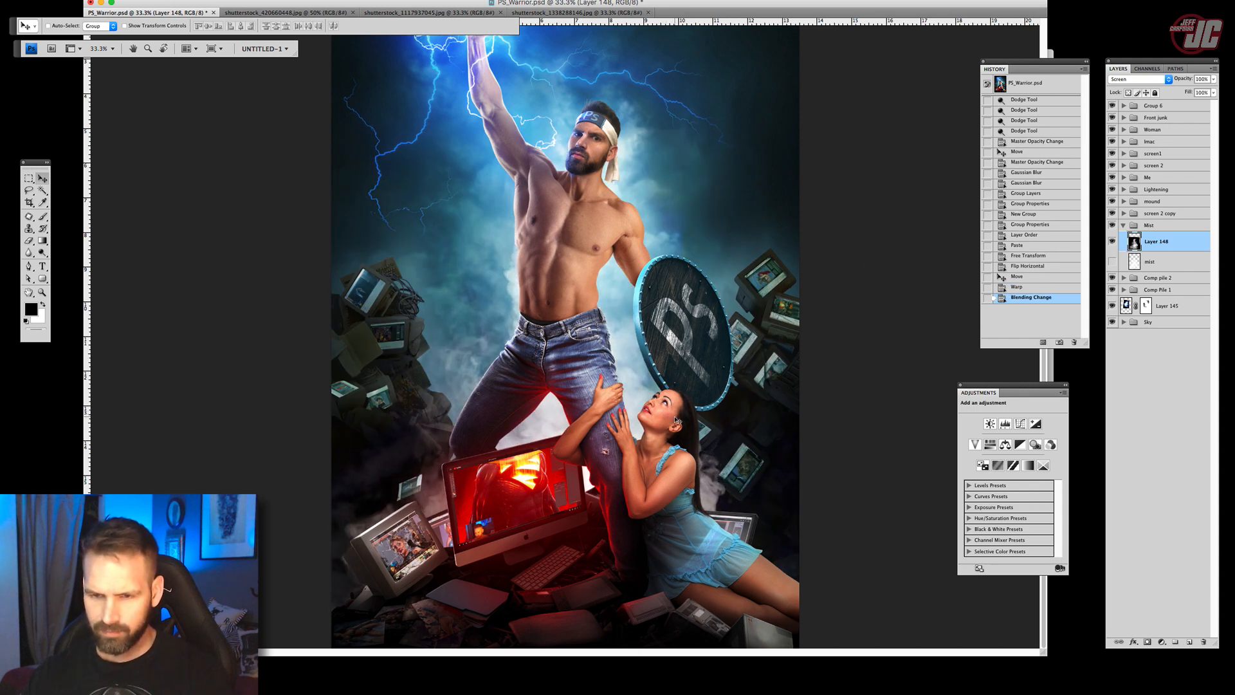
left_click_drag(677, 421, 678, 420)
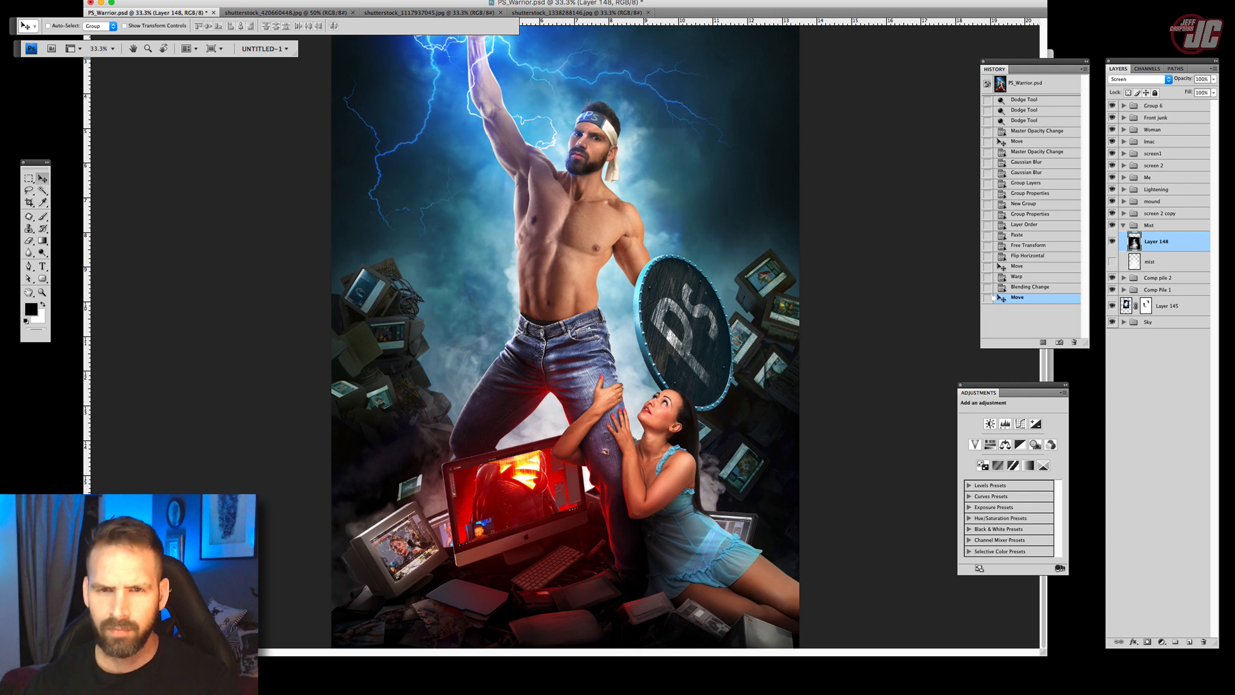
Soften the smoke layer with a Gaussian Blur of 8.9 pixels radius.
left_click(198, 1)
mouse_move(204, 81)
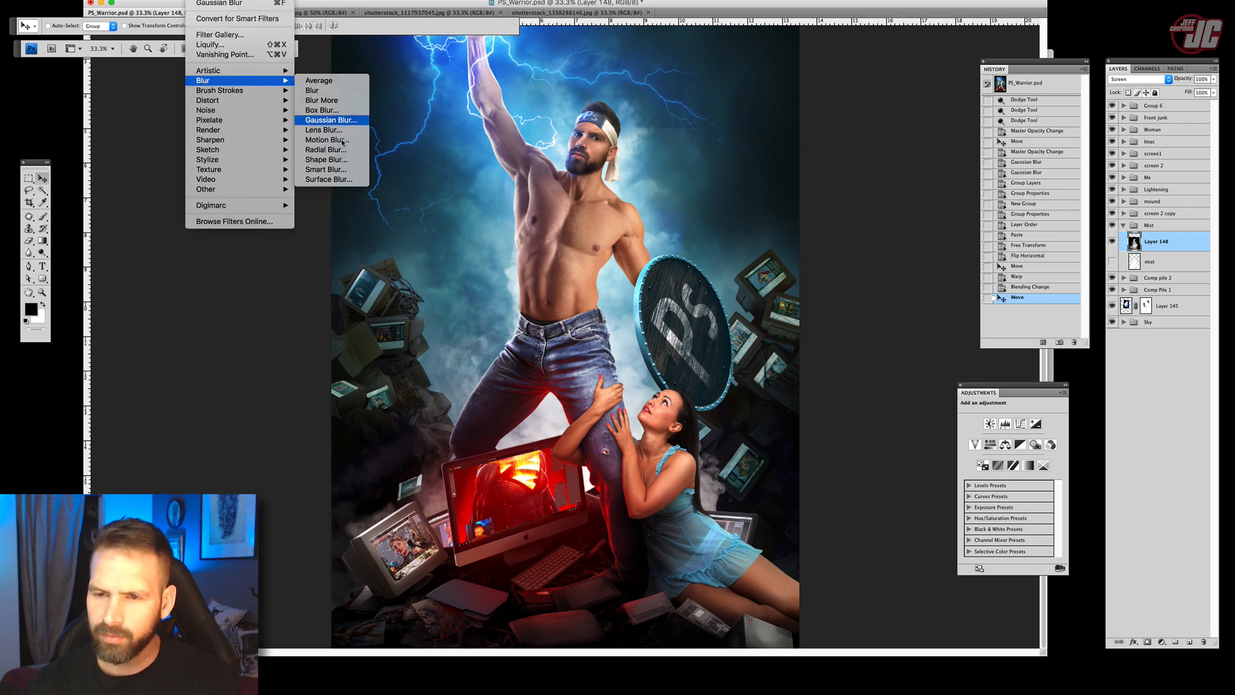
left_click(331, 121)
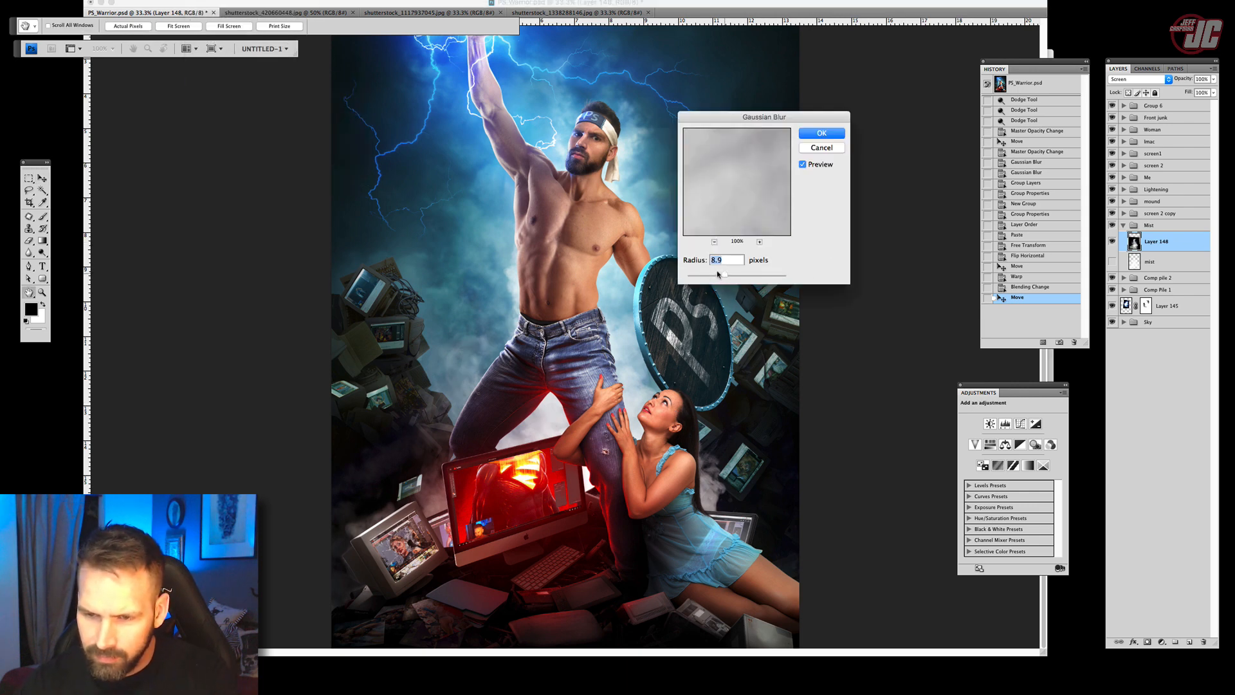
left_click(835, 133)
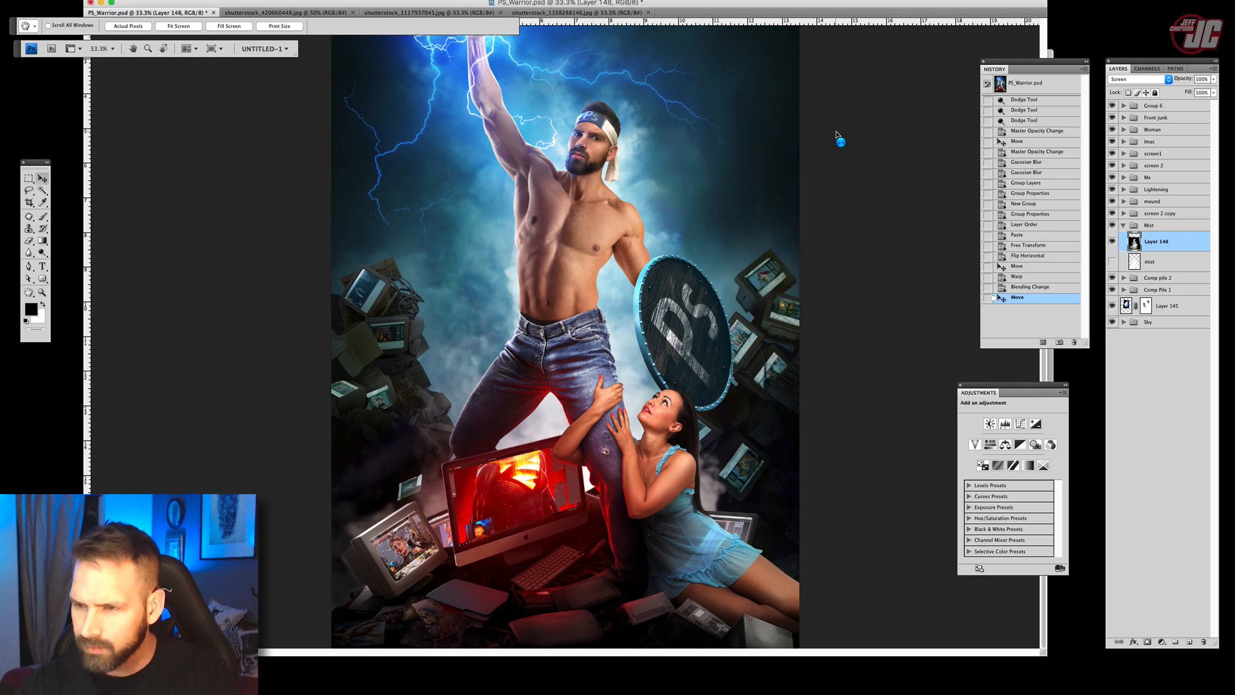
Add a mask to the smoke layer and paint black with a soft brush around the warrior's torso, legs and nearby computer pile.
left_click(1148, 642)
left_click(43, 217)
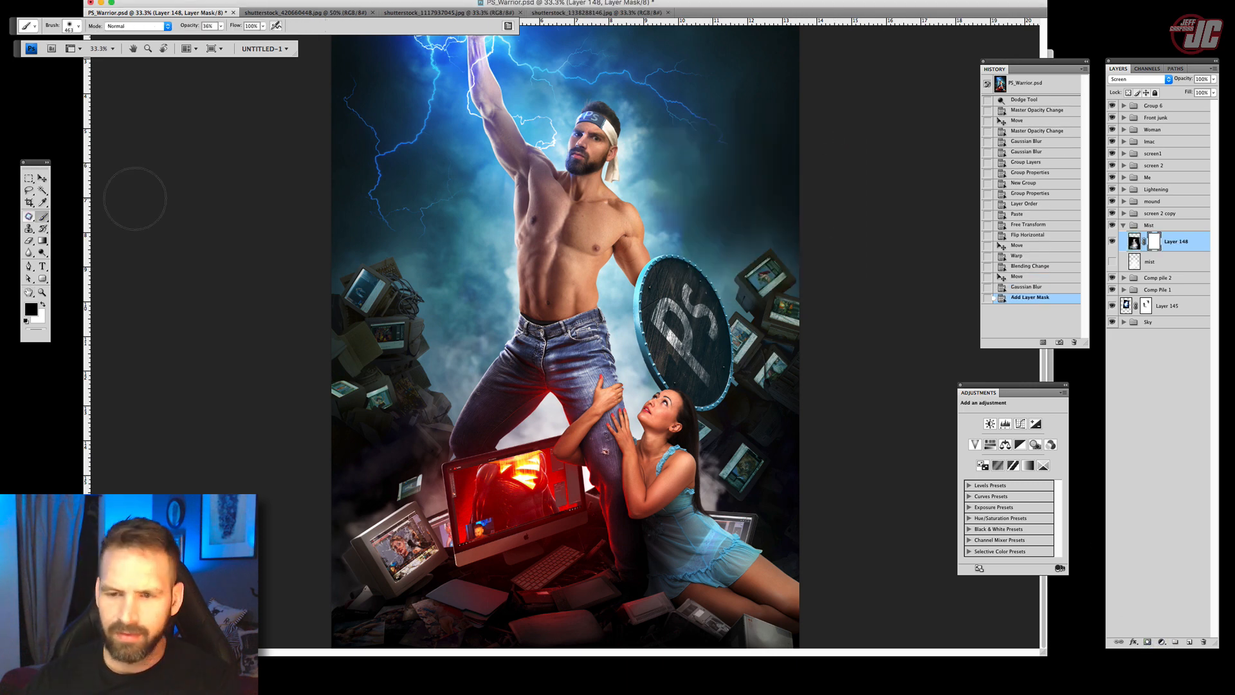
mouse_move(501, 234)
left_mouse_down()
mouse_move(474, 319)
mouse_move(508, 277)
left_mouse_up()
mouse_move(450, 366)
left_mouse_down()
mouse_move(430, 391)
mouse_move(415, 489)
mouse_move(362, 494)
left_mouse_up()
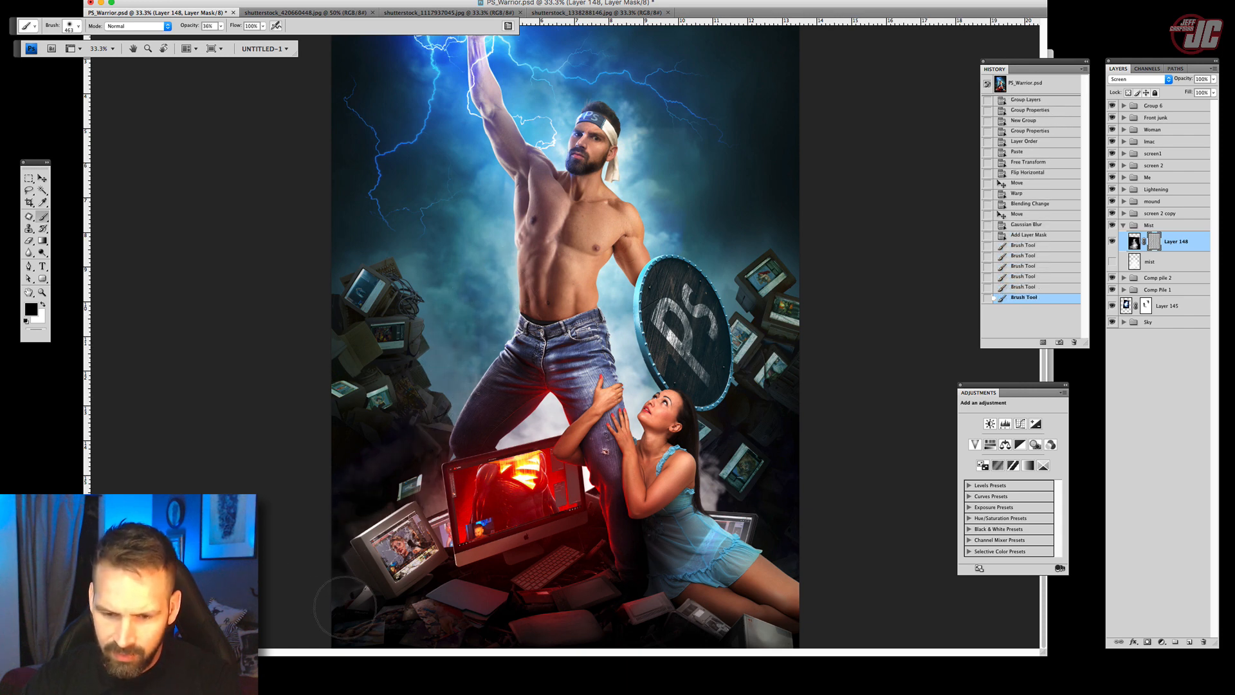
mouse_move(429, 444)
left_mouse_down()
mouse_move(458, 456)
mouse_move(430, 489)
left_mouse_up()
left_click_drag(382, 247, 386, 257)
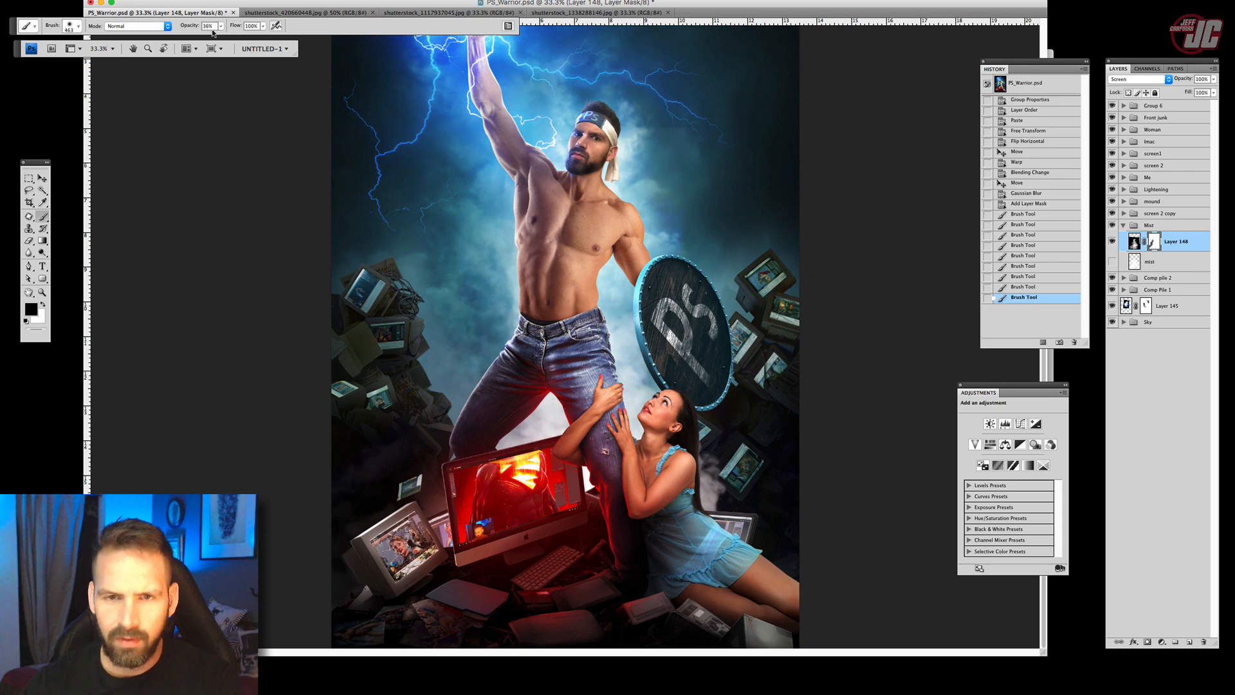
left_click(220, 26)
mouse_move(637, 409)
left_mouse_down()
mouse_move(647, 412)
mouse_move(628, 375)
mouse_move(539, 422)
mouse_move(558, 409)
left_mouse_up()
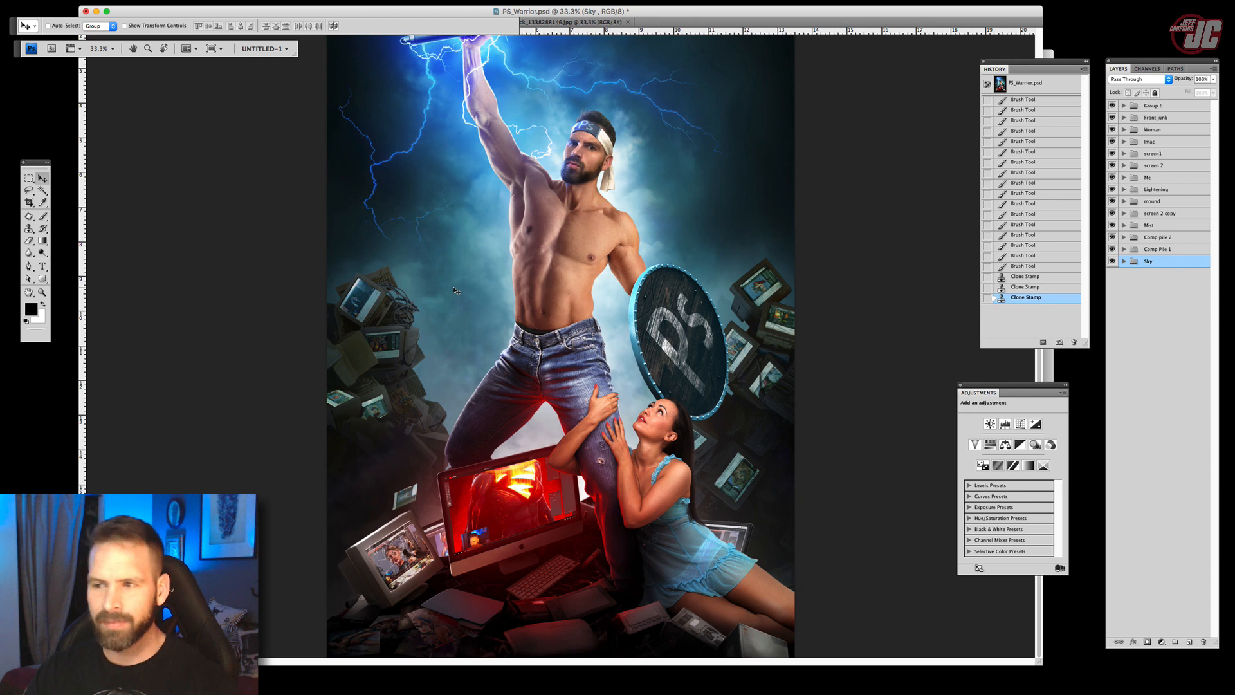
Set the opacity of the Comp pile 2 group to 80%.
left_click(1168, 237)
left_click(1212, 79)
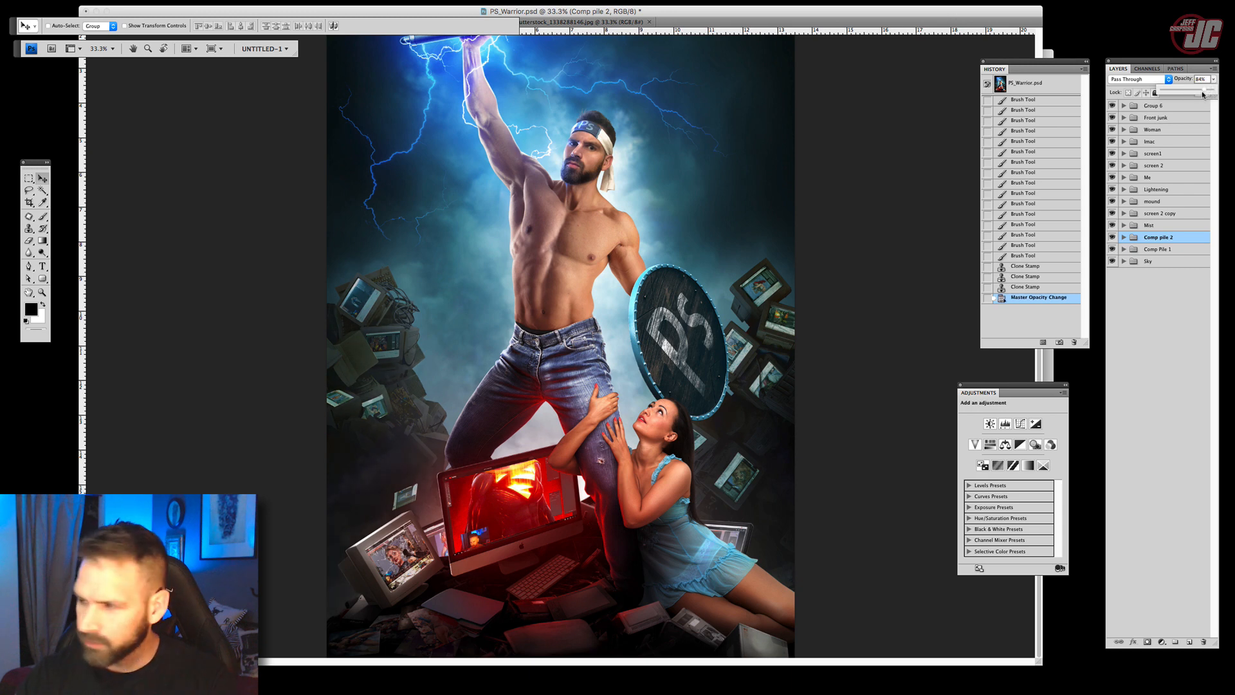
left_click_drag(1200, 94, 1200, 93)
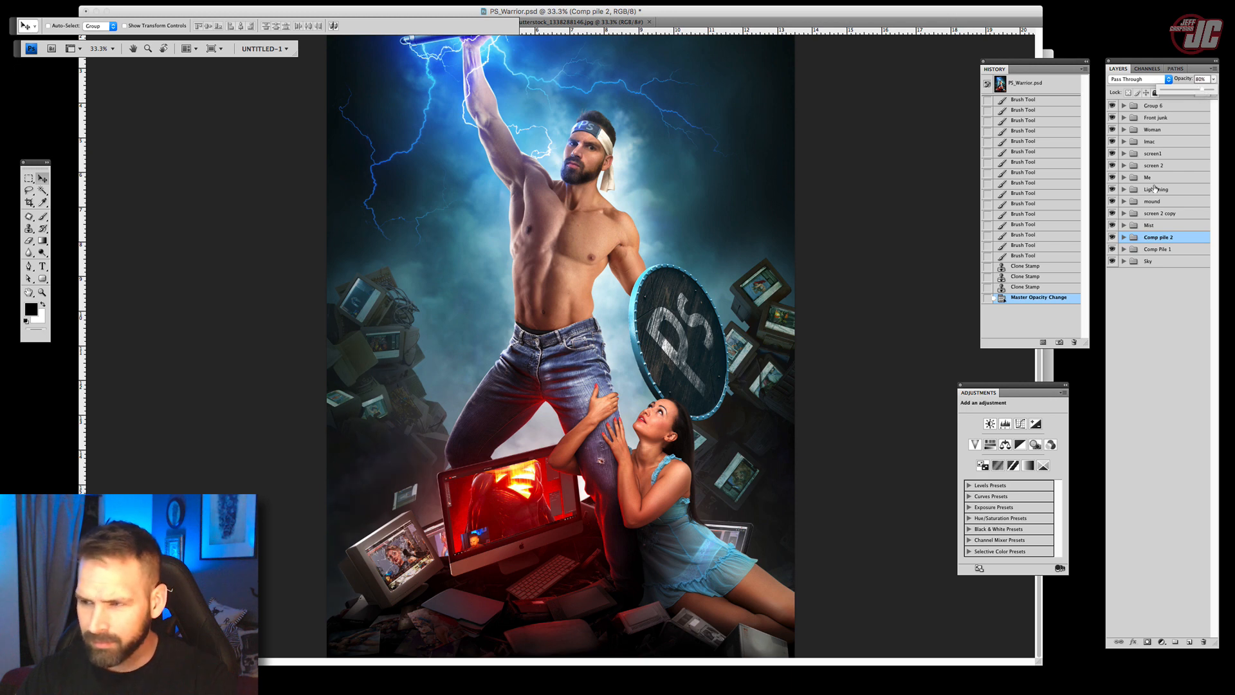
Set the opacity of the Comp Pile 1 group to 80%.
left_click(1163, 249)
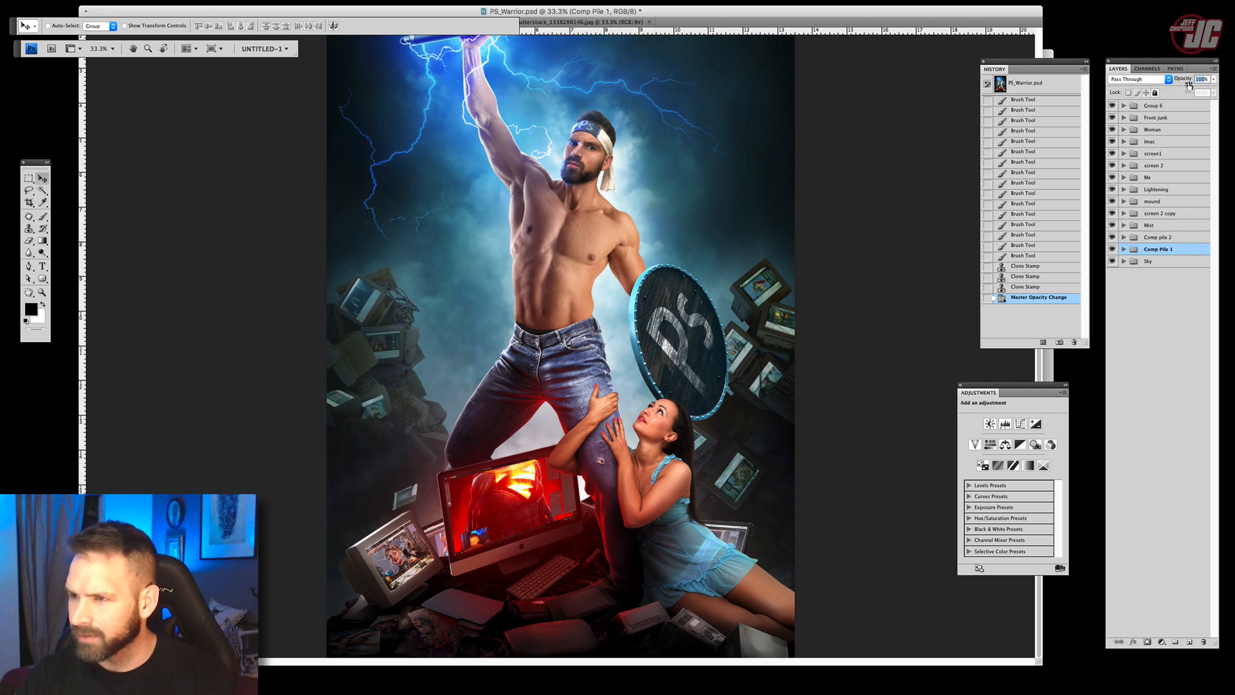
type("80")
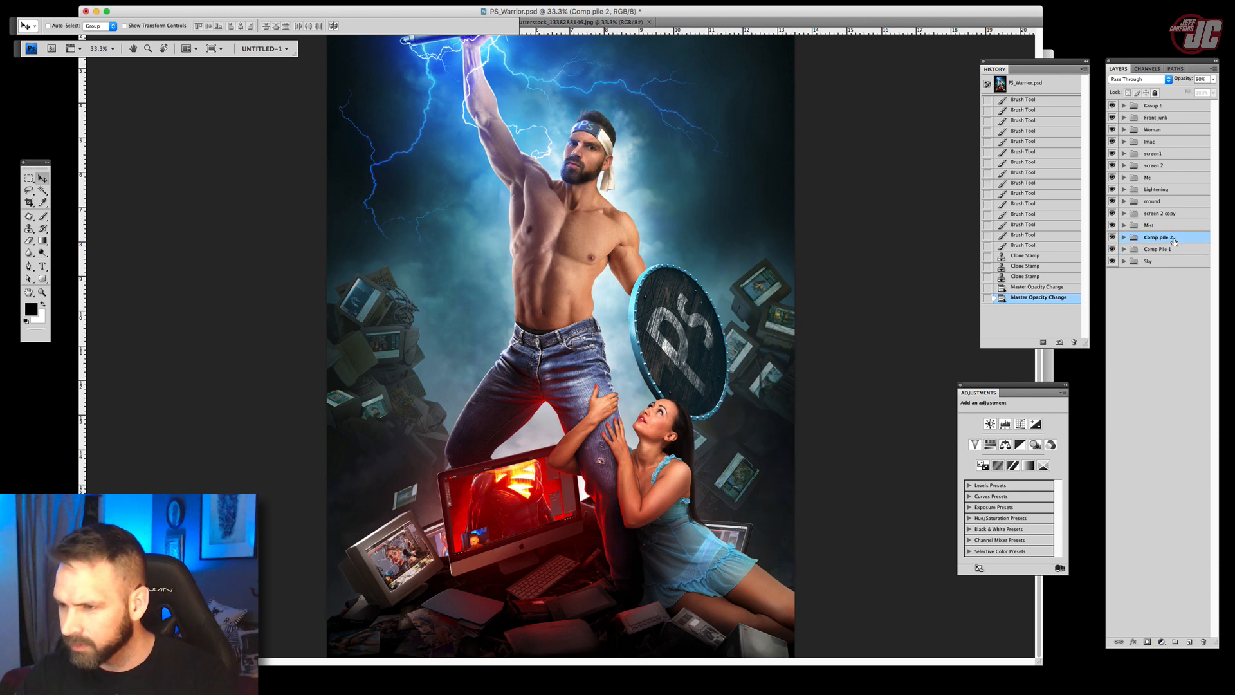
Add a mask to the Comp pile 2 group and paint soft black at 19% opacity over the pile's lower part and around the warrior's legs.
left_click(1148, 642)
key("b")
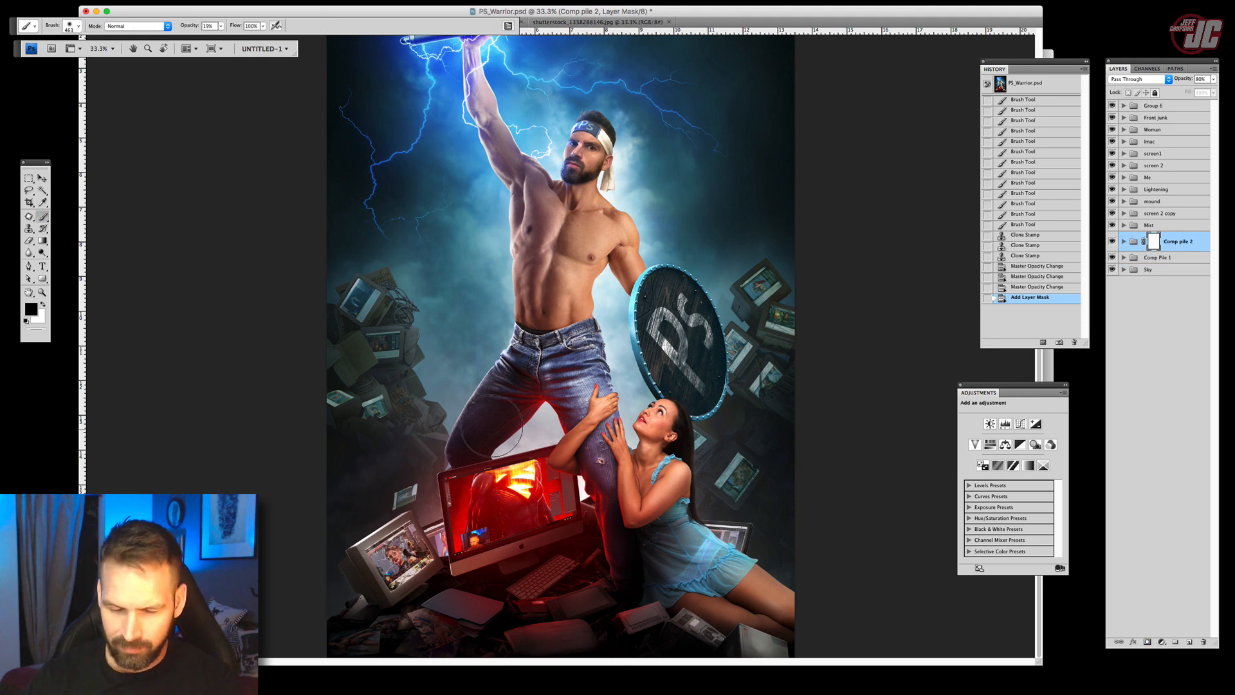
left_click_drag(560, 480, 590, 481)
mouse_move(453, 579)
left_mouse_down()
mouse_move(428, 570)
mouse_move(344, 610)
mouse_move(439, 573)
mouse_move(465, 602)
mouse_move(527, 554)
left_mouse_up()
mouse_move(514, 618)
left_mouse_down()
mouse_move(540, 560)
mouse_move(520, 521)
left_mouse_up()
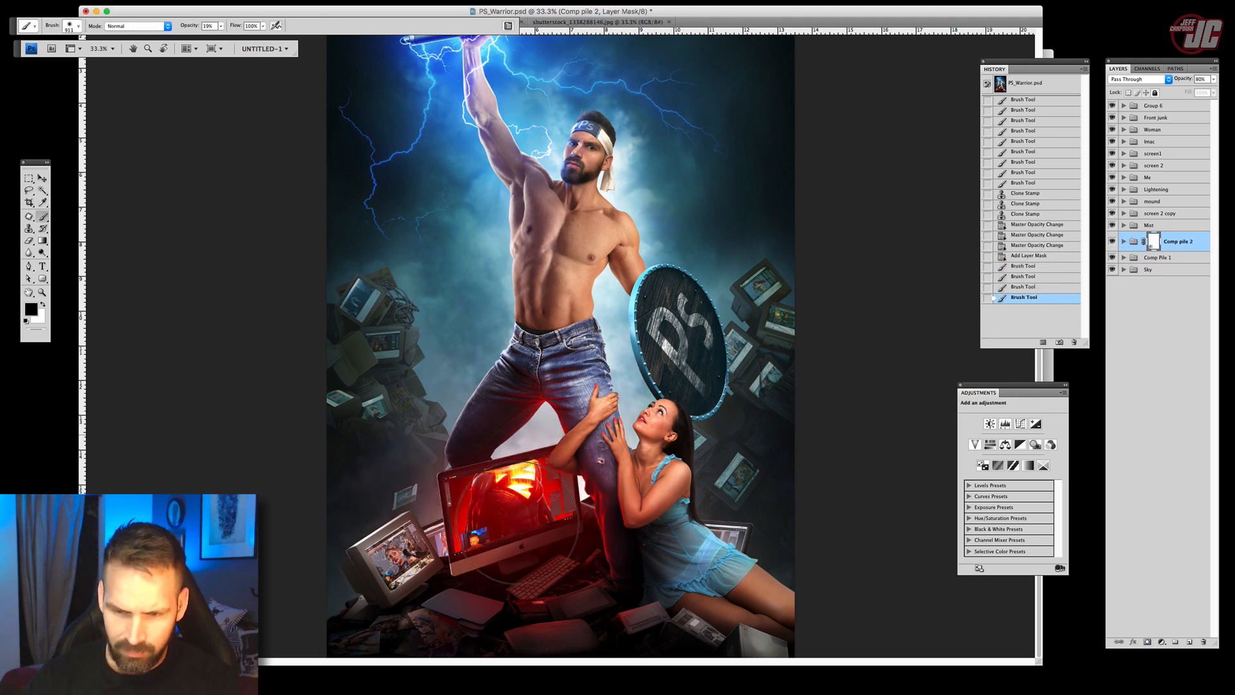
mouse_move(386, 492)
left_mouse_down()
mouse_move(352, 464)
mouse_move(340, 473)
mouse_move(352, 448)
left_mouse_up()
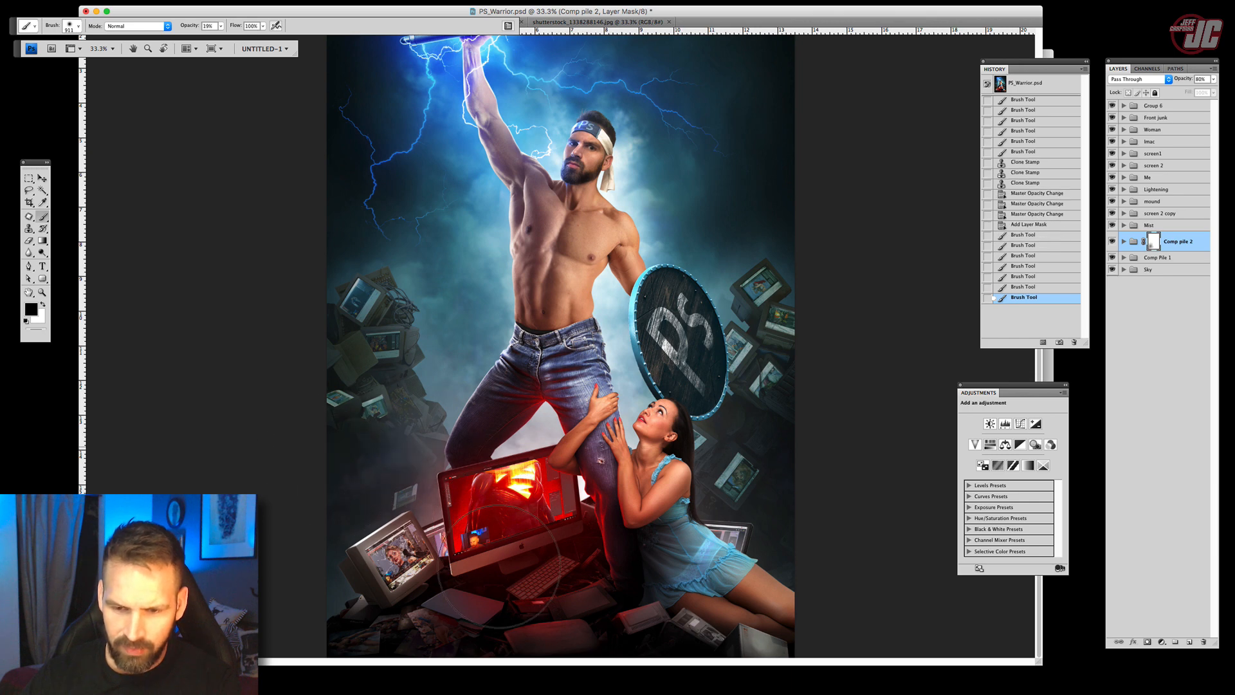
mouse_move(444, 587)
left_mouse_down()
mouse_move(413, 589)
mouse_move(467, 591)
mouse_move(386, 600)
left_mouse_up()
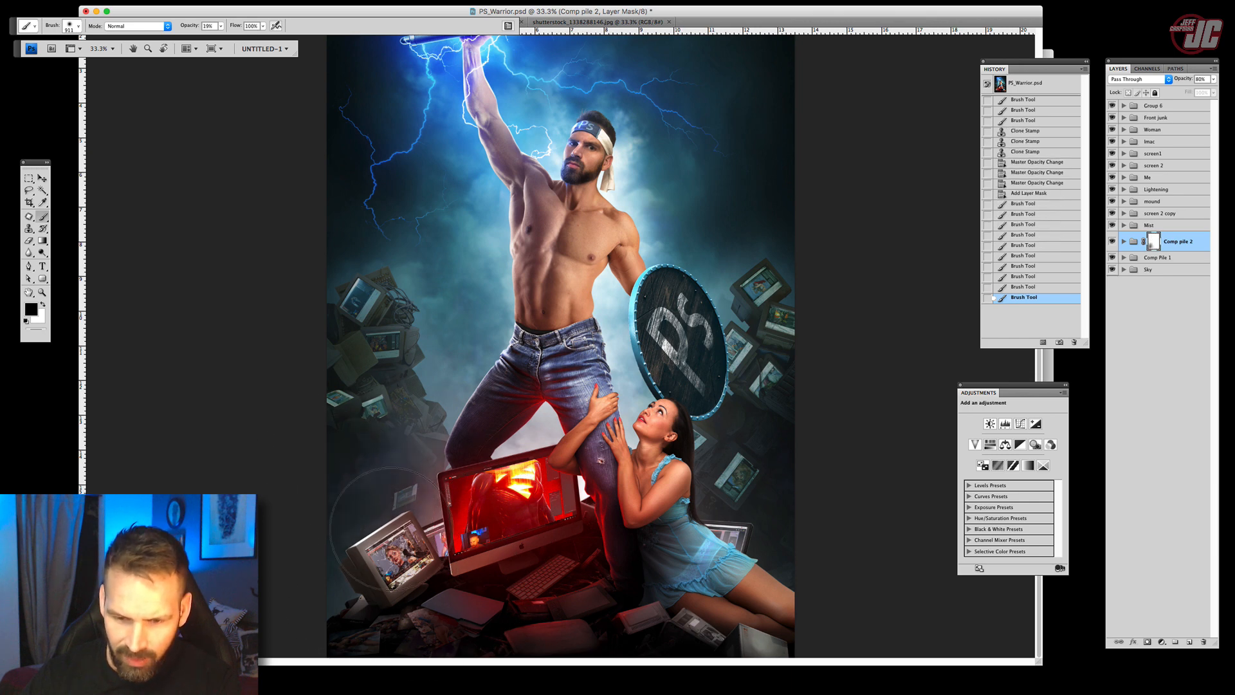
left_click_drag(553, 611, 608, 514)
left_click_drag(605, 579, 502, 444)
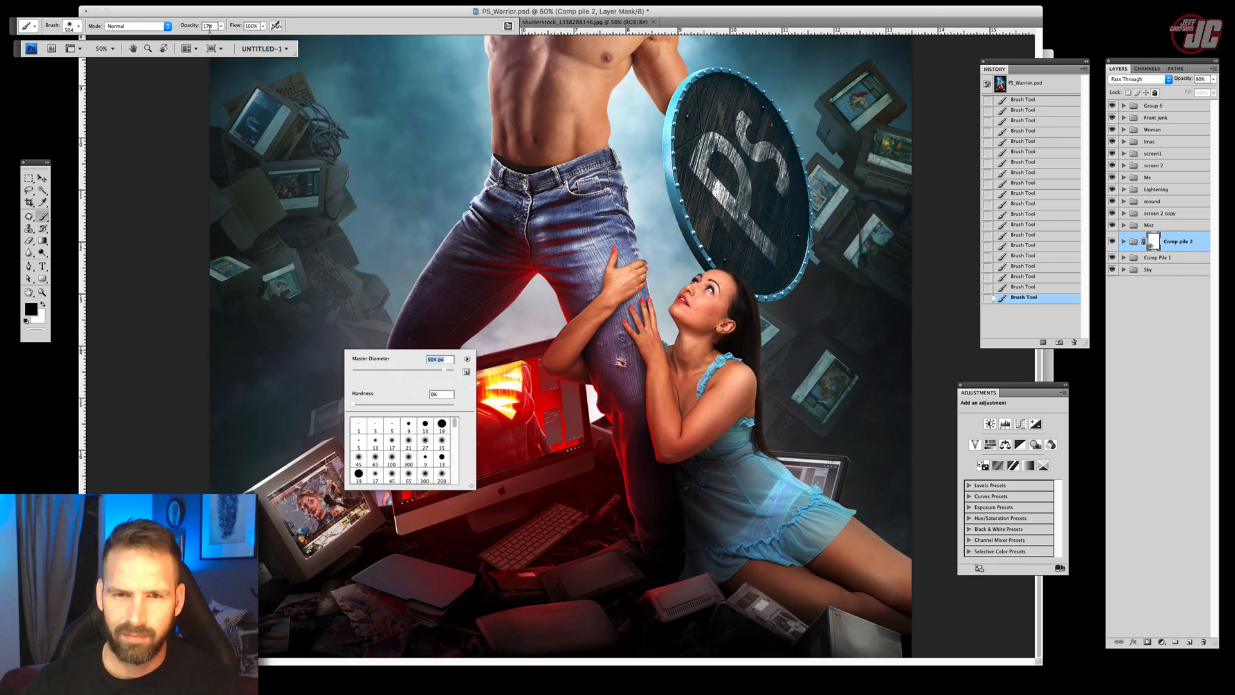
Set the brush opacity to 17%, lower the Comp Pile 1 group to 75% opacity and add a layer mask to it.
left_click(222, 26)
left_click(181, 364)
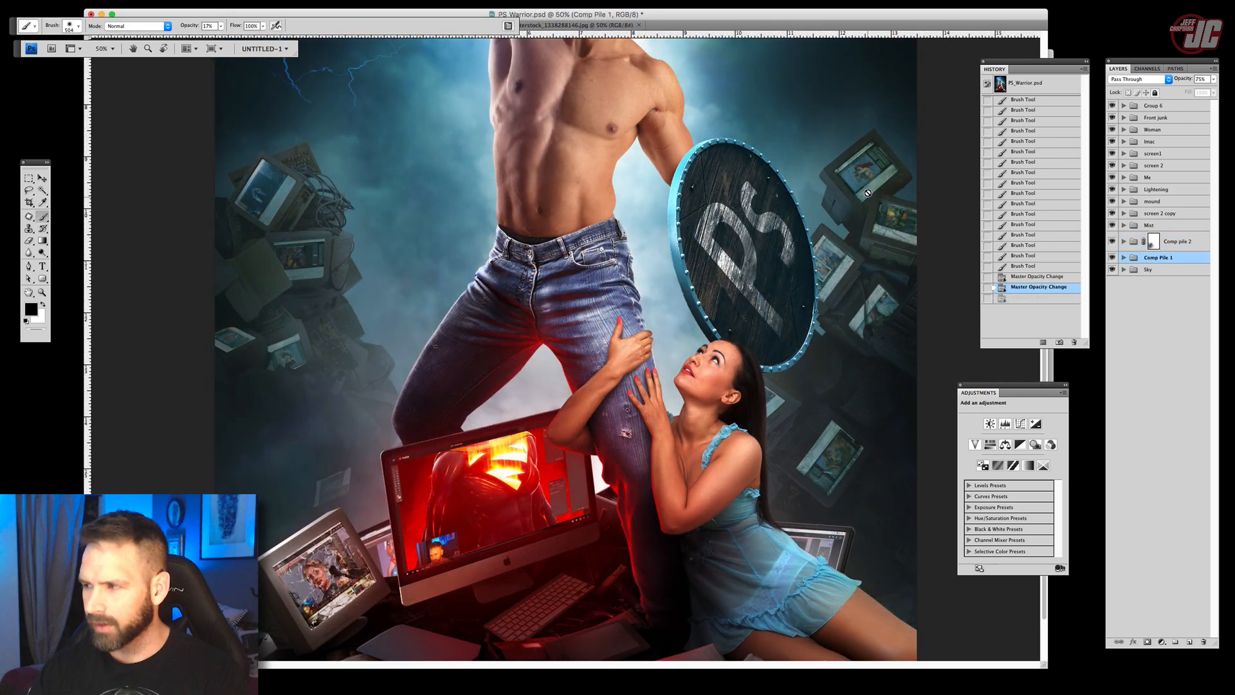
left_click(1147, 641)
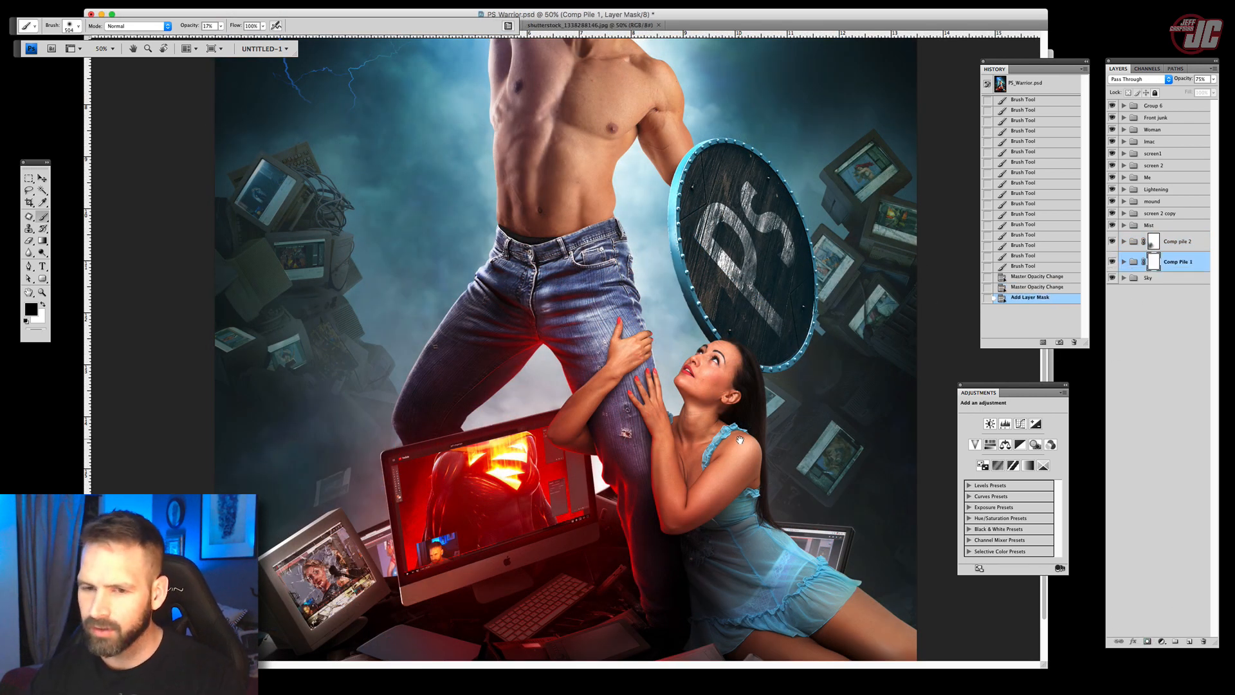
Paint soft black on the Comp Pile 1 mask to fade the computers behind the woman and along the canvas's right edge.
left_click_drag(740, 440, 656, 332)
left_click_drag(744, 387, 891, 554)
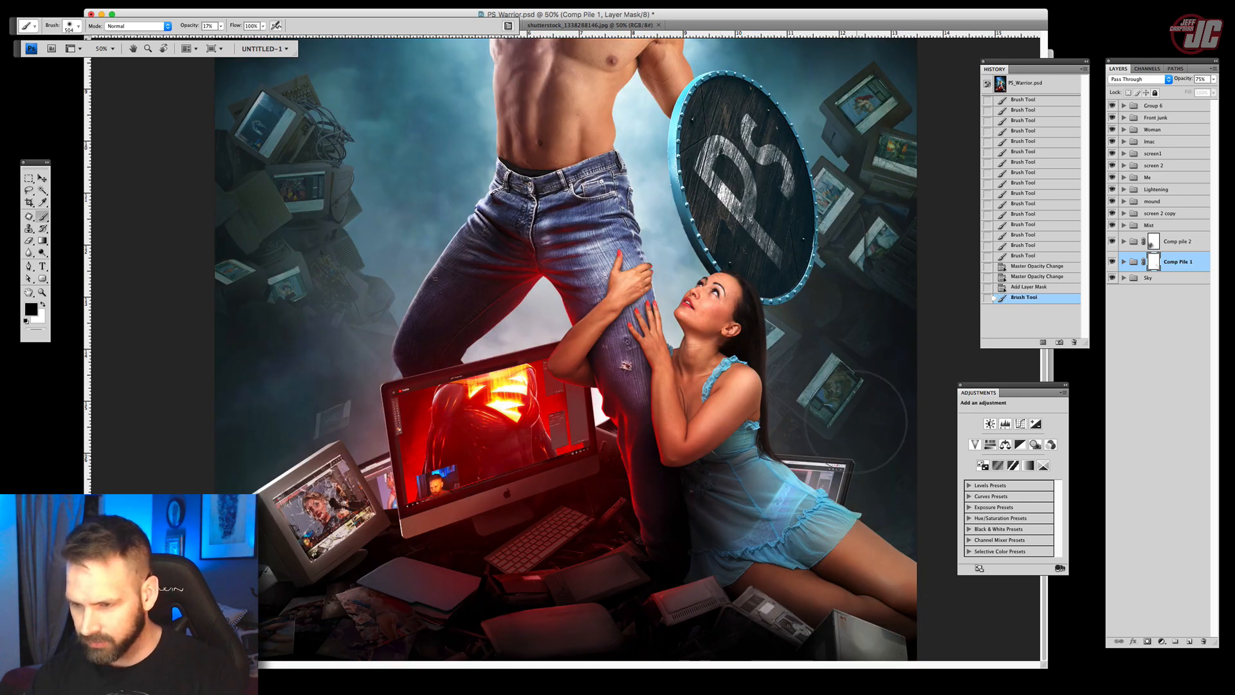
left_click_drag(858, 422, 926, 546)
left_click_drag(931, 621, 927, 598)
left_click_drag(949, 213, 887, 337)
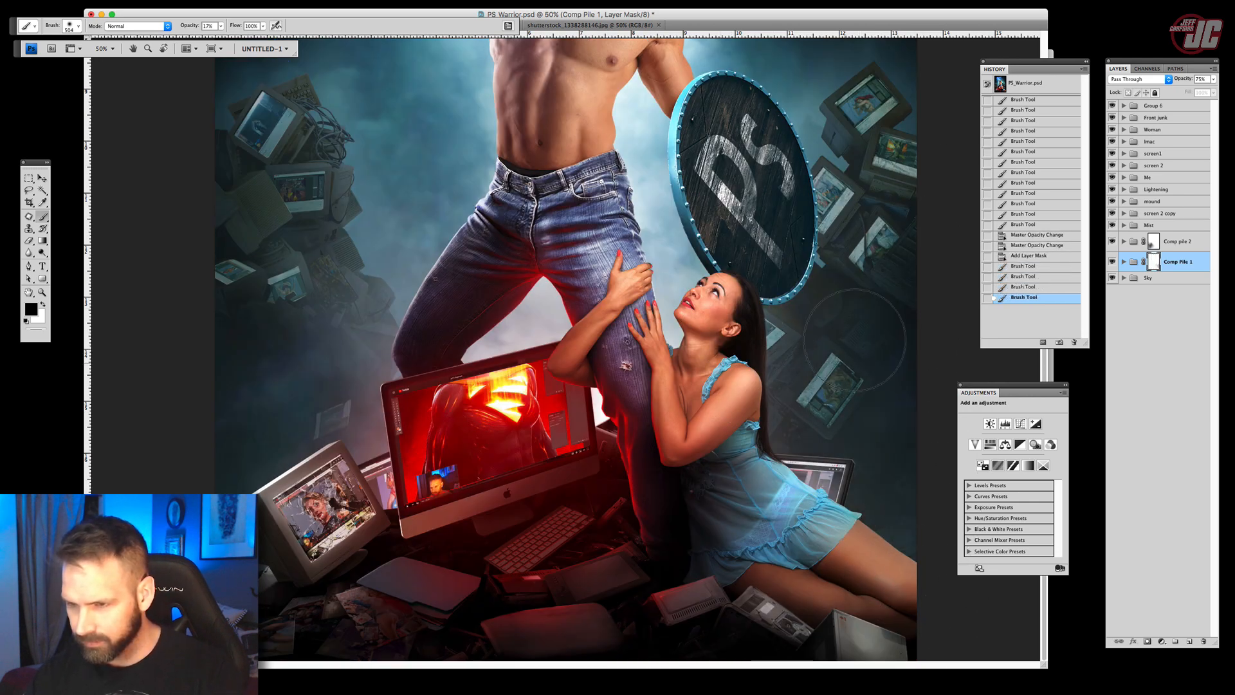
mouse_move(748, 412)
left_mouse_down()
mouse_move(817, 332)
mouse_move(862, 418)
left_mouse_up()
mouse_move(908, 539)
left_mouse_down()
mouse_move(904, 422)
mouse_move(926, 381)
left_mouse_up()
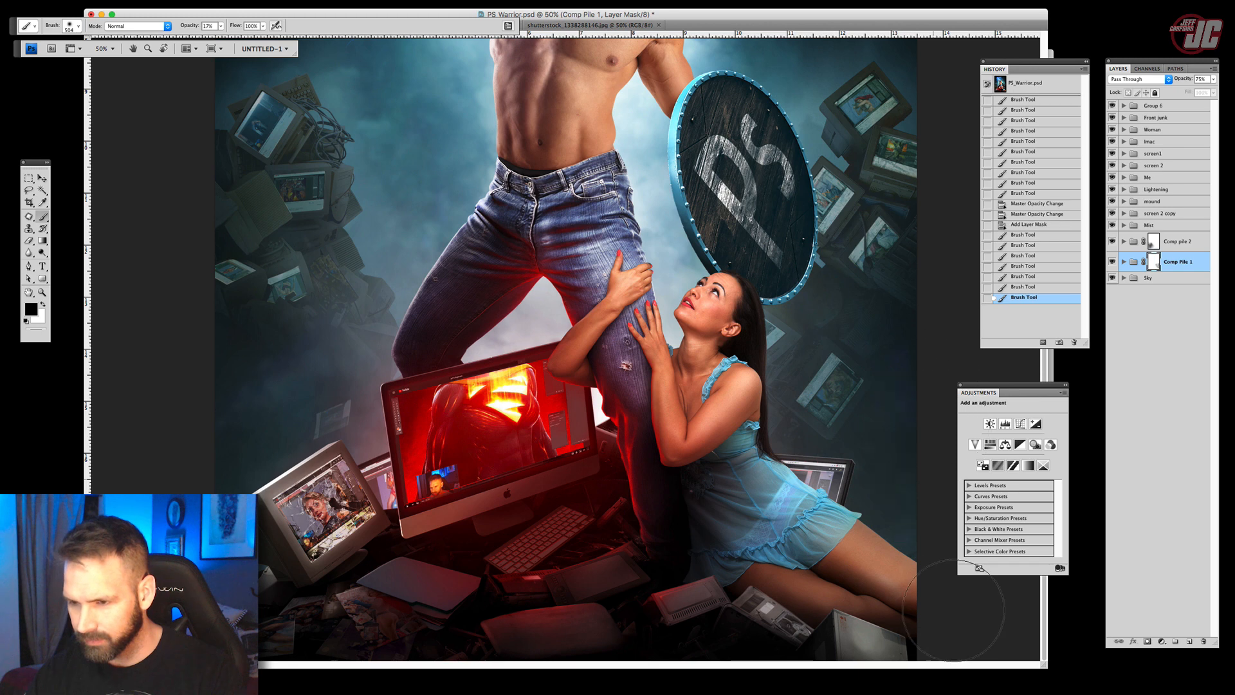
mouse_move(920, 599)
left_mouse_down()
mouse_move(945, 572)
mouse_move(855, 545)
mouse_move(937, 588)
left_mouse_up()
mouse_move(894, 363)
left_mouse_down()
mouse_move(968, 445)
mouse_move(906, 354)
mouse_move(914, 321)
left_mouse_up()
scroll(895, 193, "up", 2)
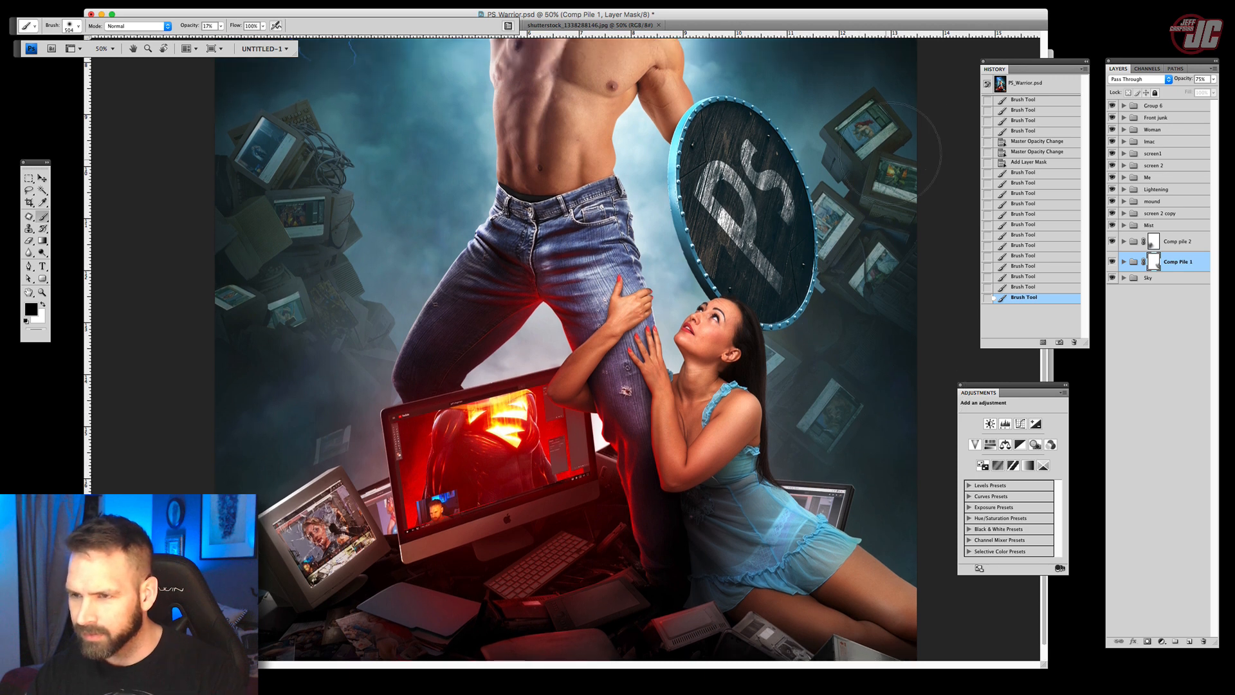
scroll(805, 283, "down", 2)
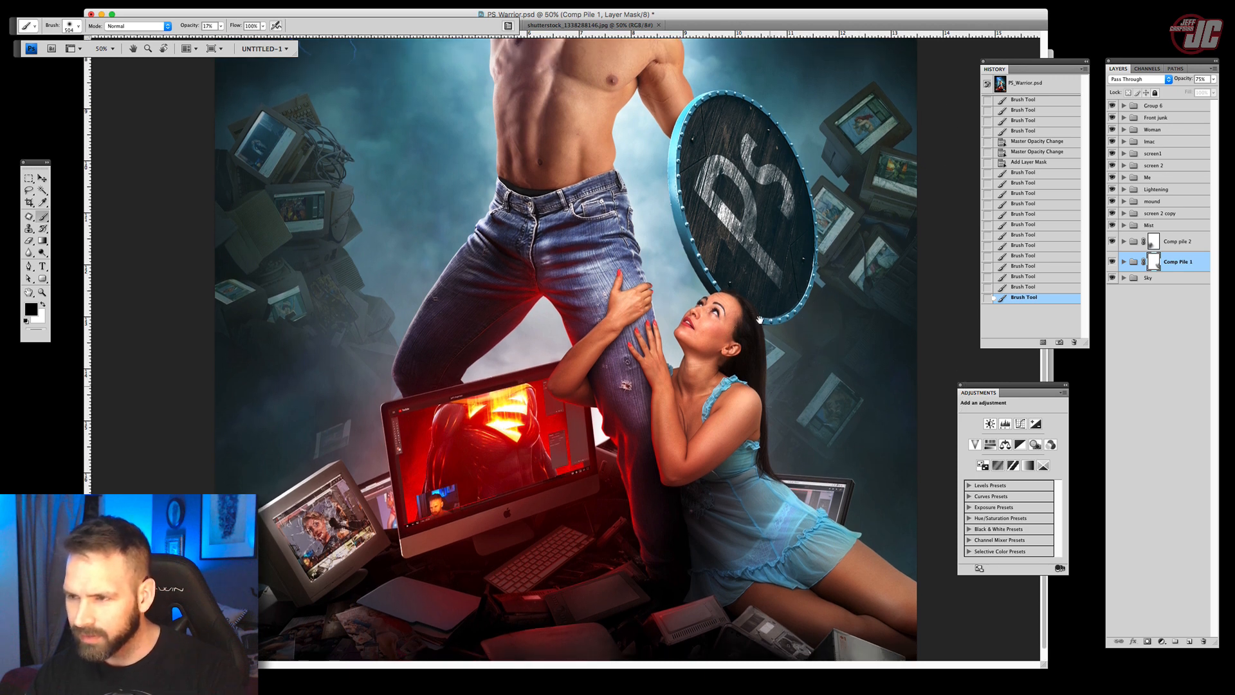
mouse_move(933, 573)
left_mouse_down()
mouse_move(893, 532)
mouse_move(950, 596)
mouse_move(882, 458)
mouse_move(946, 408)
mouse_move(923, 393)
left_mouse_up()
Open the smoke image shutterstock_1257396538.jpg from Preview in Photoshop and paste it into the Mist group of PS_Warrior.psd.
left_click(42, 292)
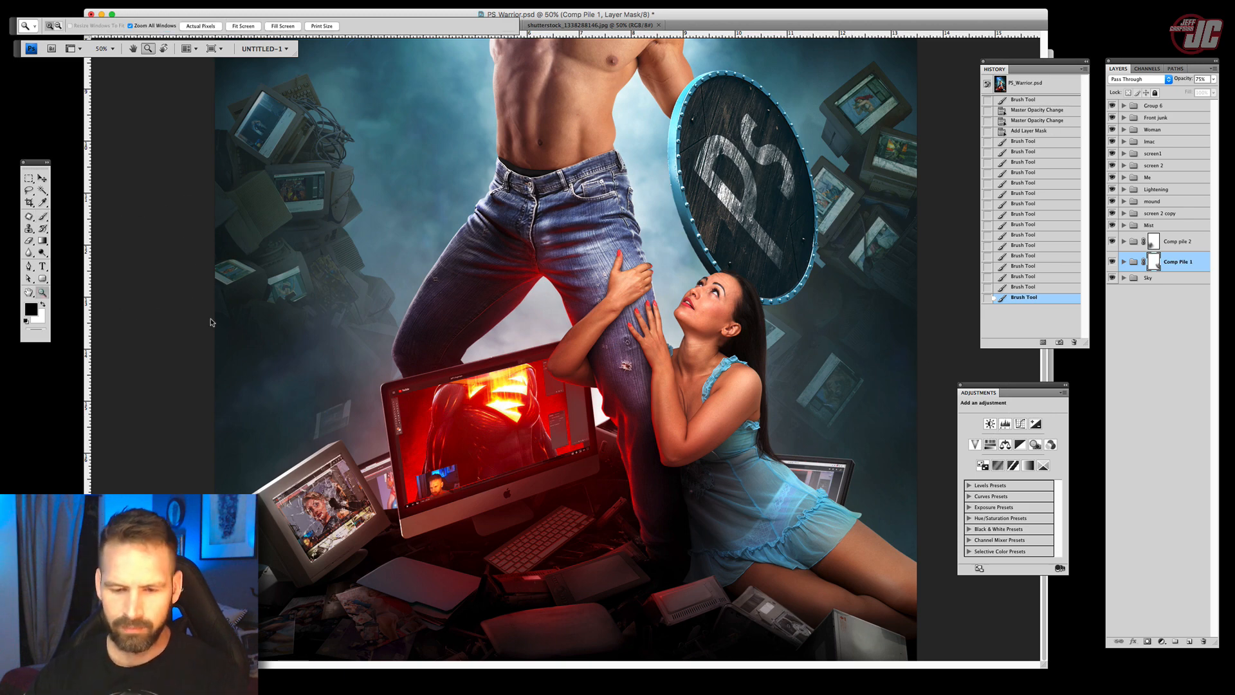
left_click(586, 383, "alt")
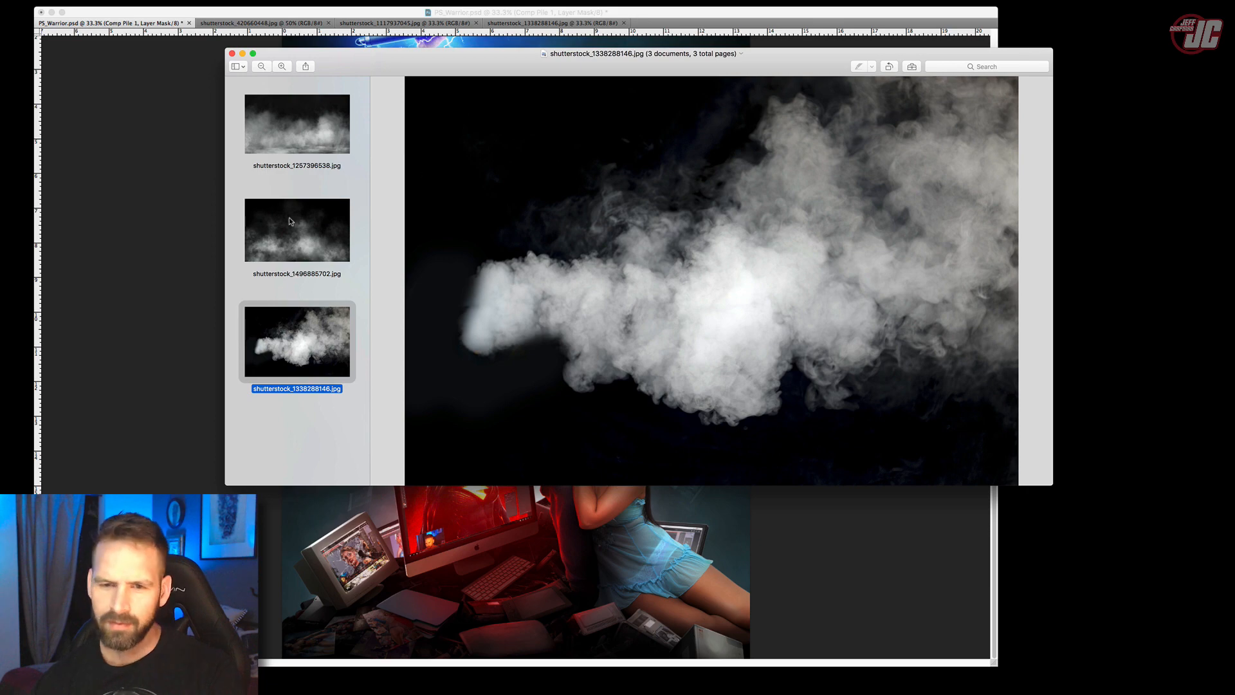
left_click_drag(296, 132, 513, 689)
left_click_drag(512, 688, 512, 688)
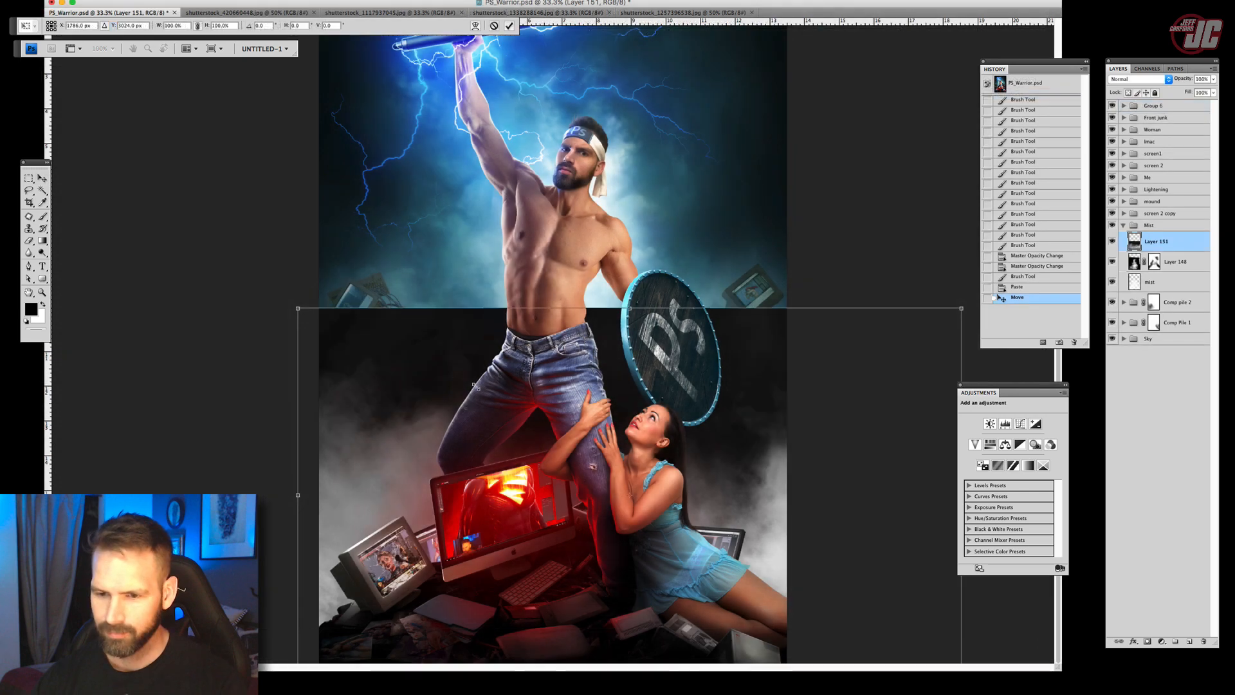
Scale the pasted smoke layer to about 81% width and 75% height and place it across the lower half of the canvas.
left_click_drag(296, 303, 482, 419)
left_click_drag(534, 457, 326, 422)
left_click_drag(754, 514, 819, 514)
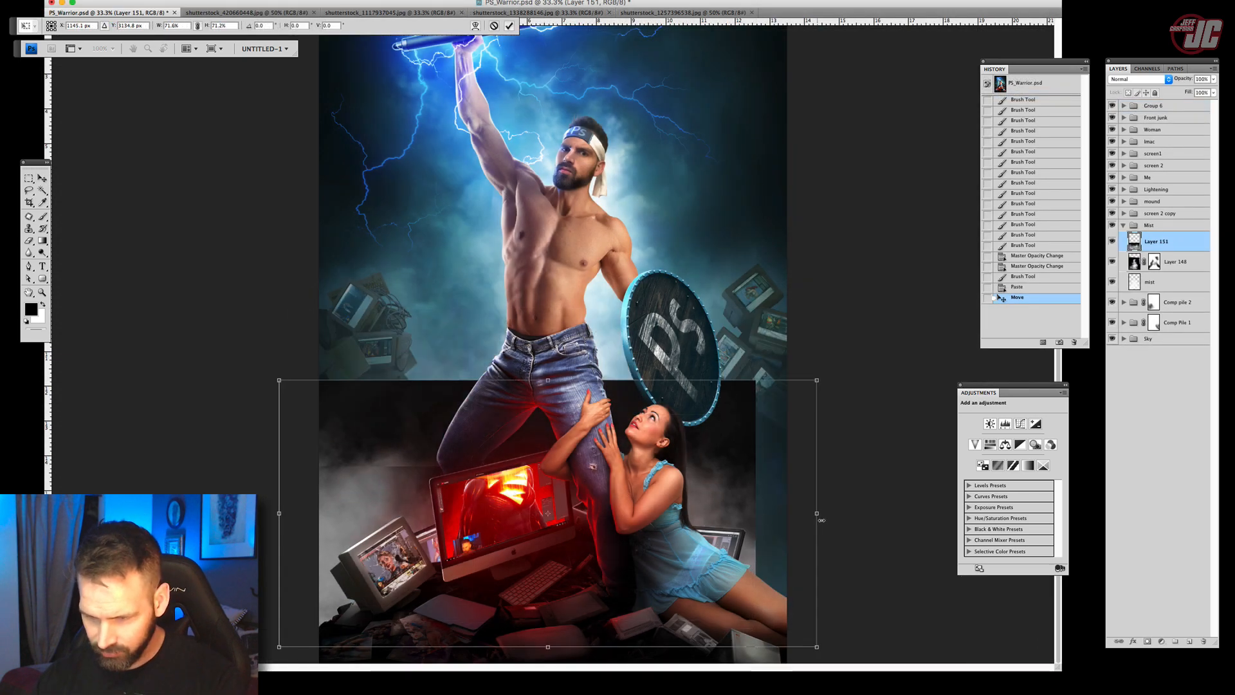
left_click_drag(539, 374, 539, 363)
left_click_drag(553, 648, 552, 662)
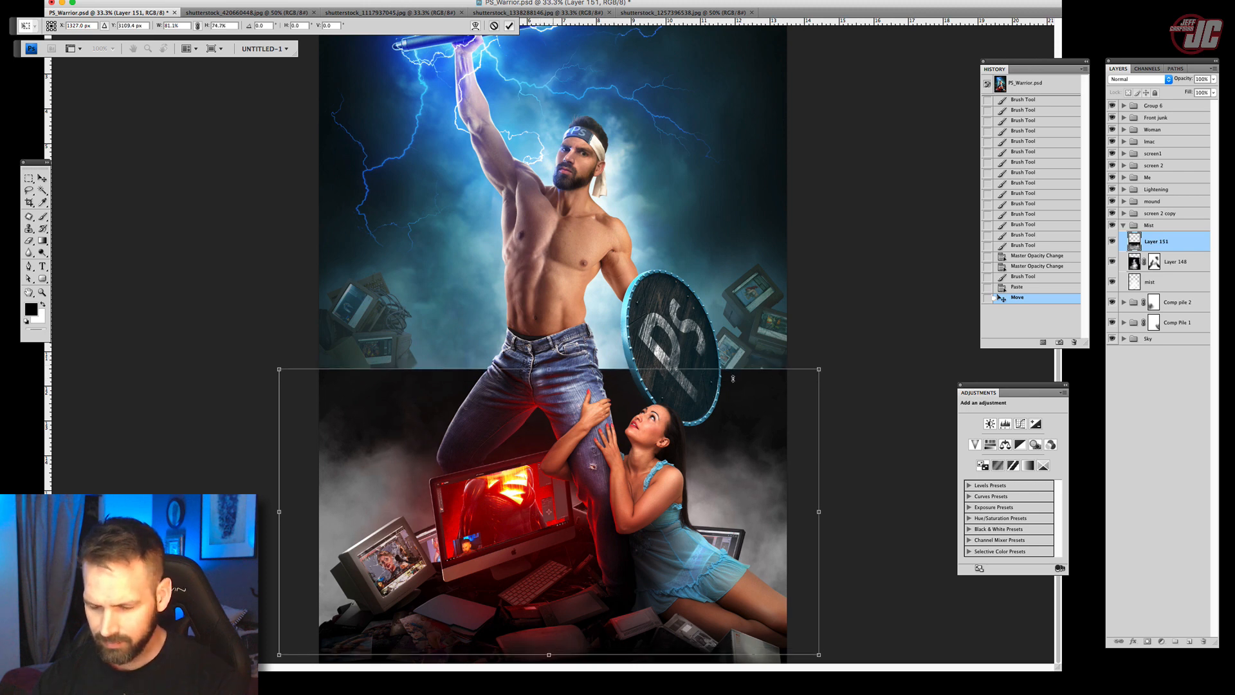
key("Return")
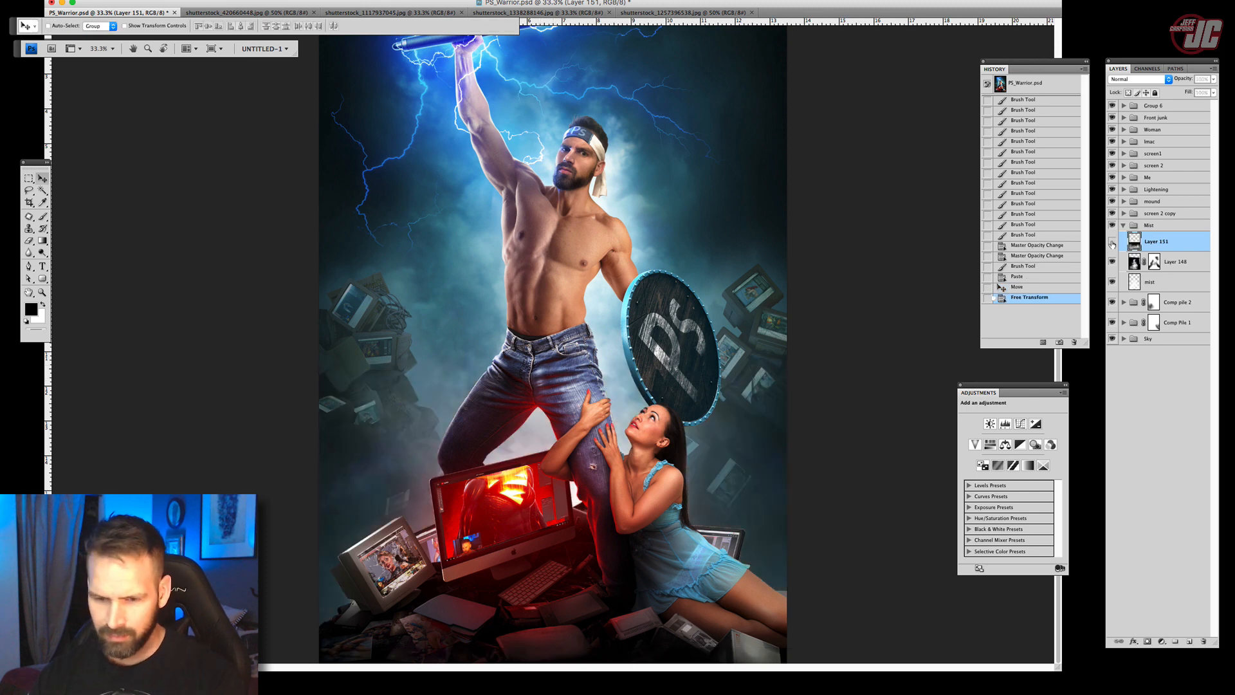
Set the new smoke layer to Screen blending and darken it with Levels, using black input 65 and midtone 0.52.
left_click(1138, 80)
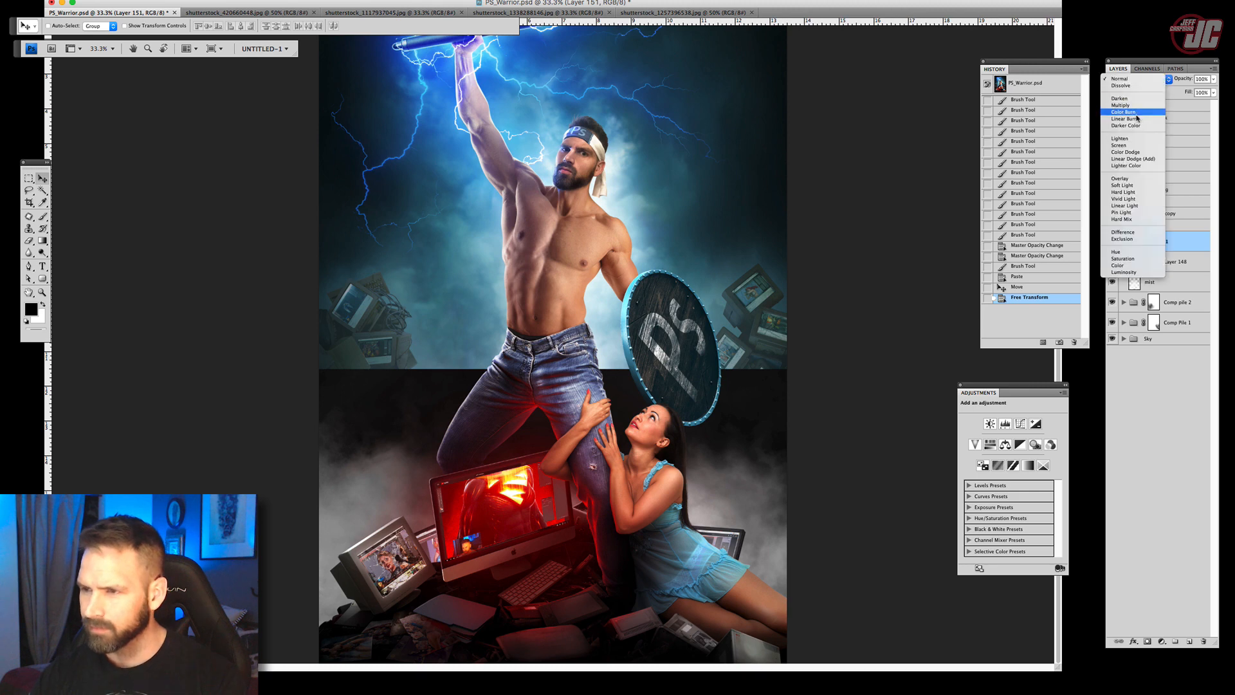
left_click(1133, 168)
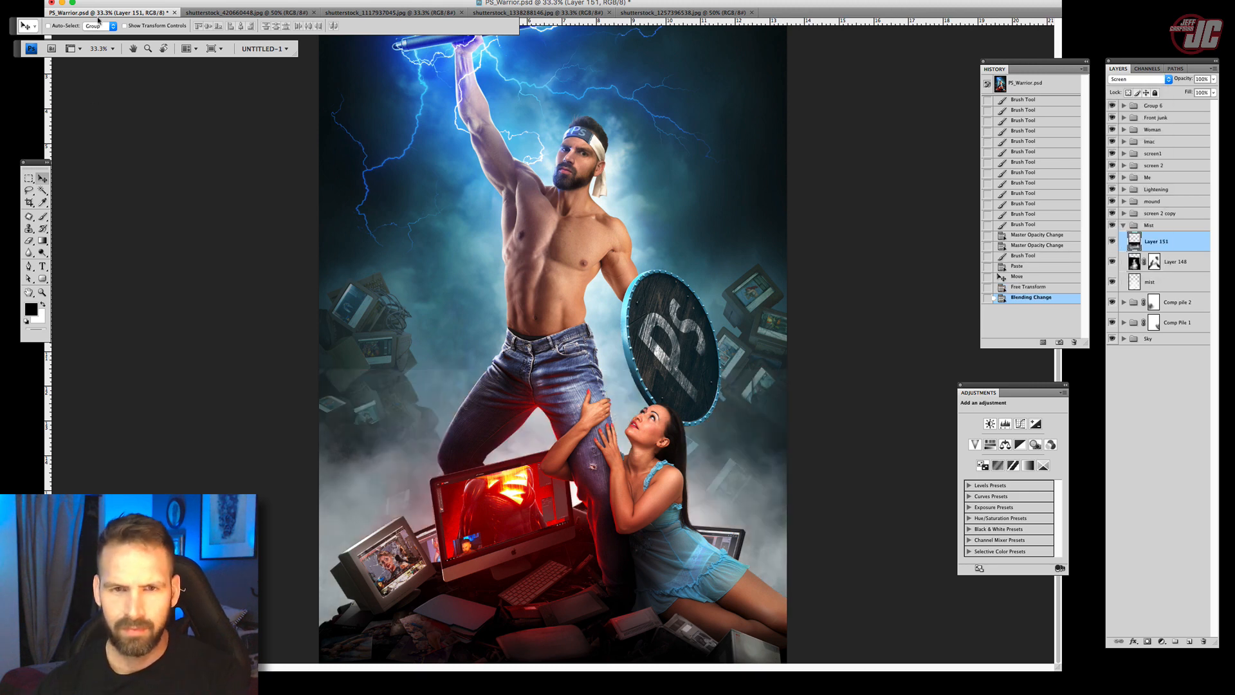
left_click(110, 1)
mouse_move(119, 19)
left_click(226, 29)
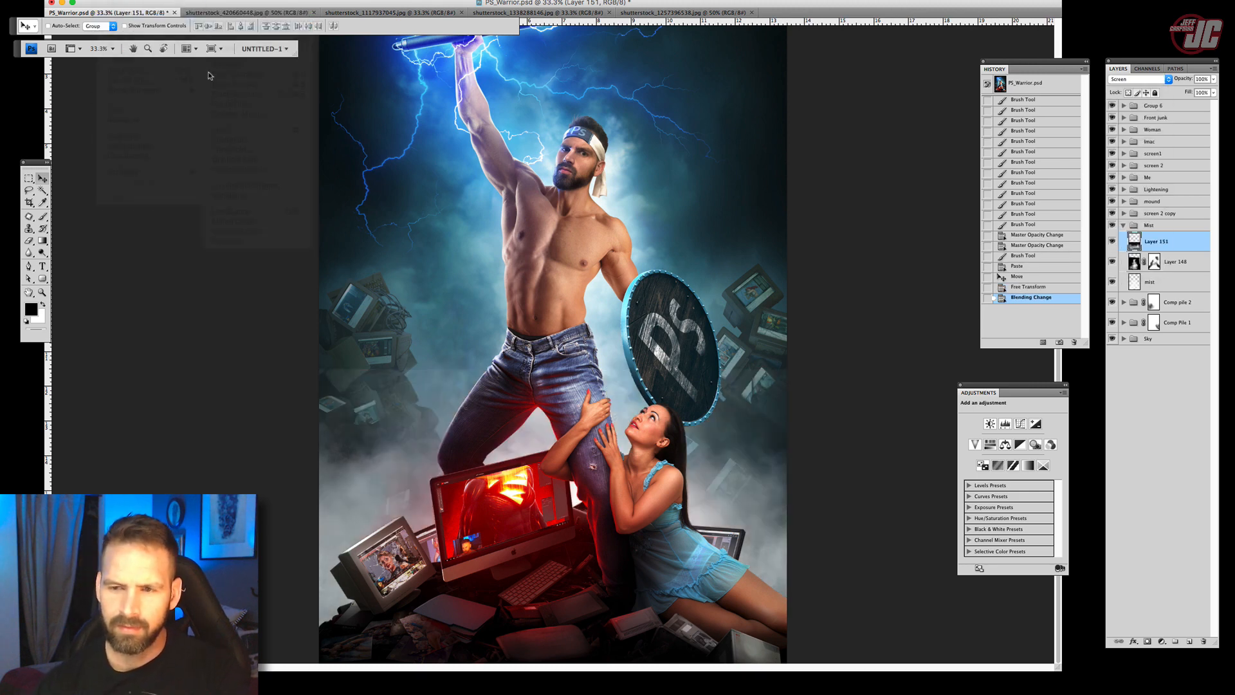
left_click_drag(830, 95, 709, 79)
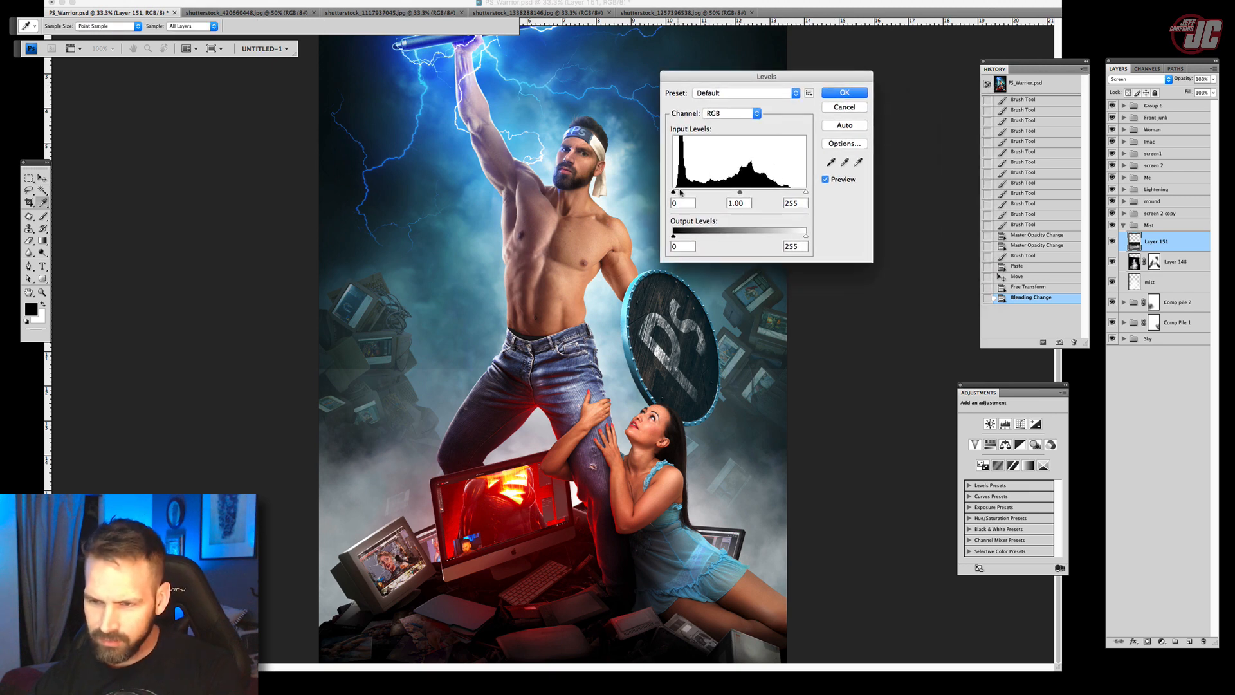
left_click_drag(673, 192, 775, 191)
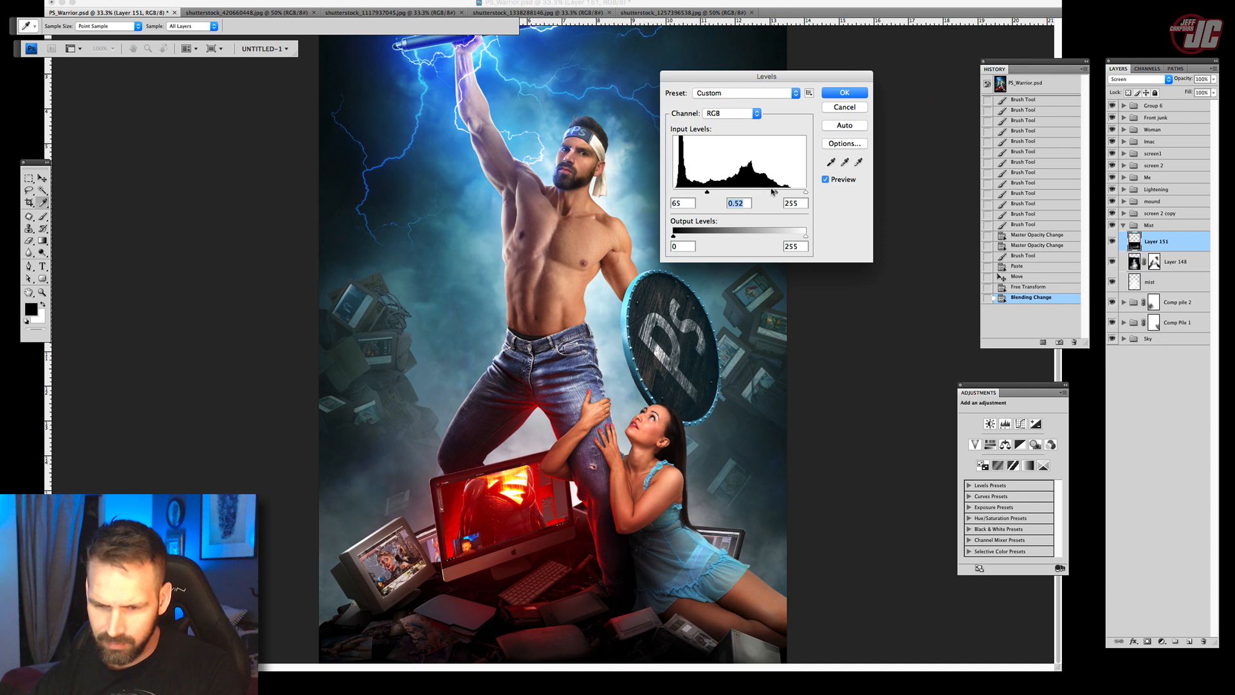
left_click(845, 93)
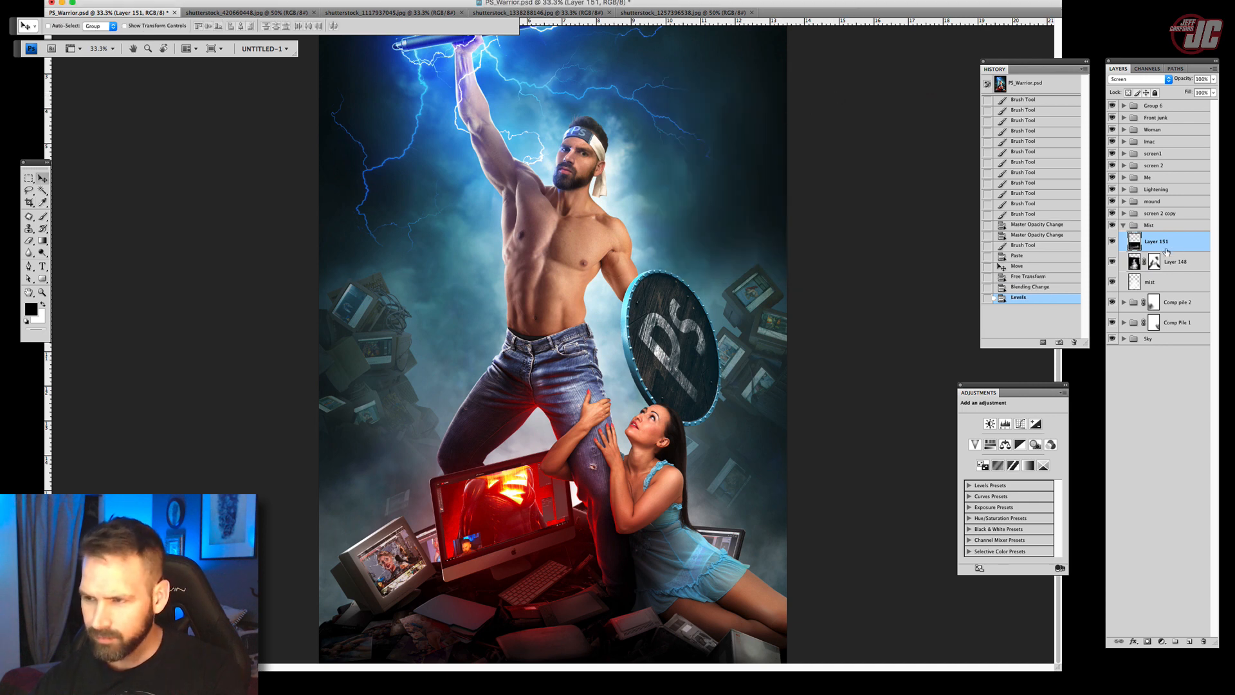
Compare the image with and without the new smoke layer and set the layer's opacity to 86%.
left_click(1113, 241)
left_click(1112, 241)
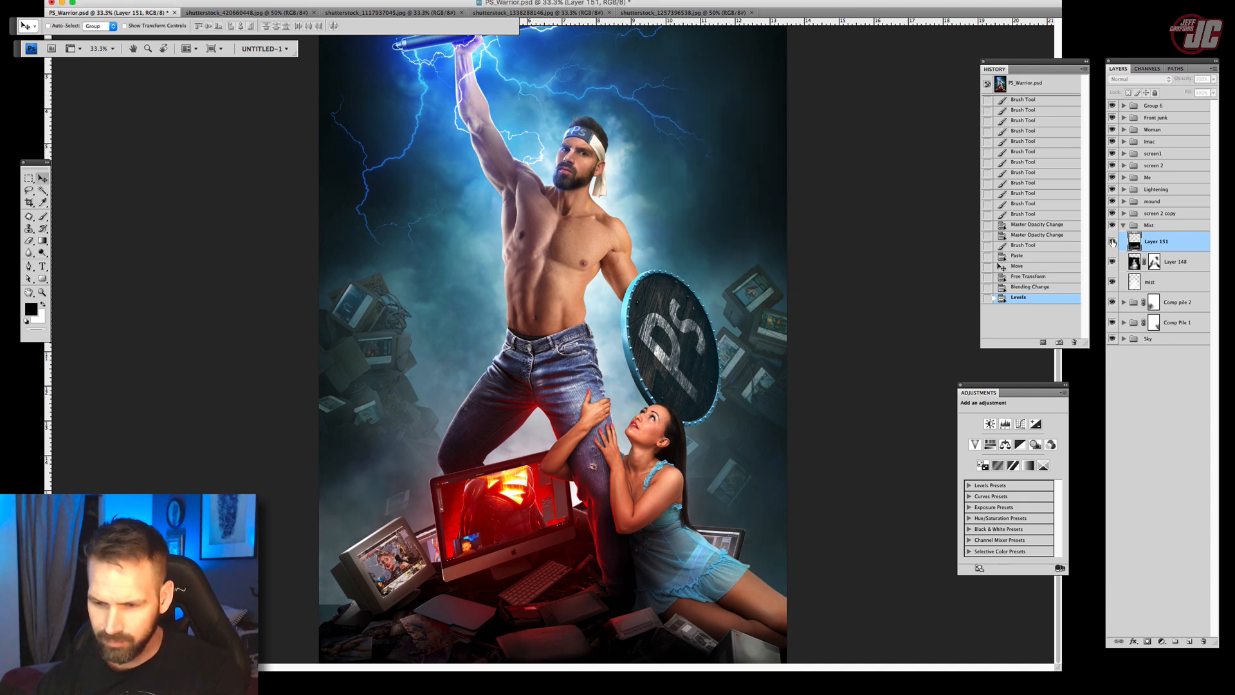
left_click(1113, 241)
left_click(1215, 79)
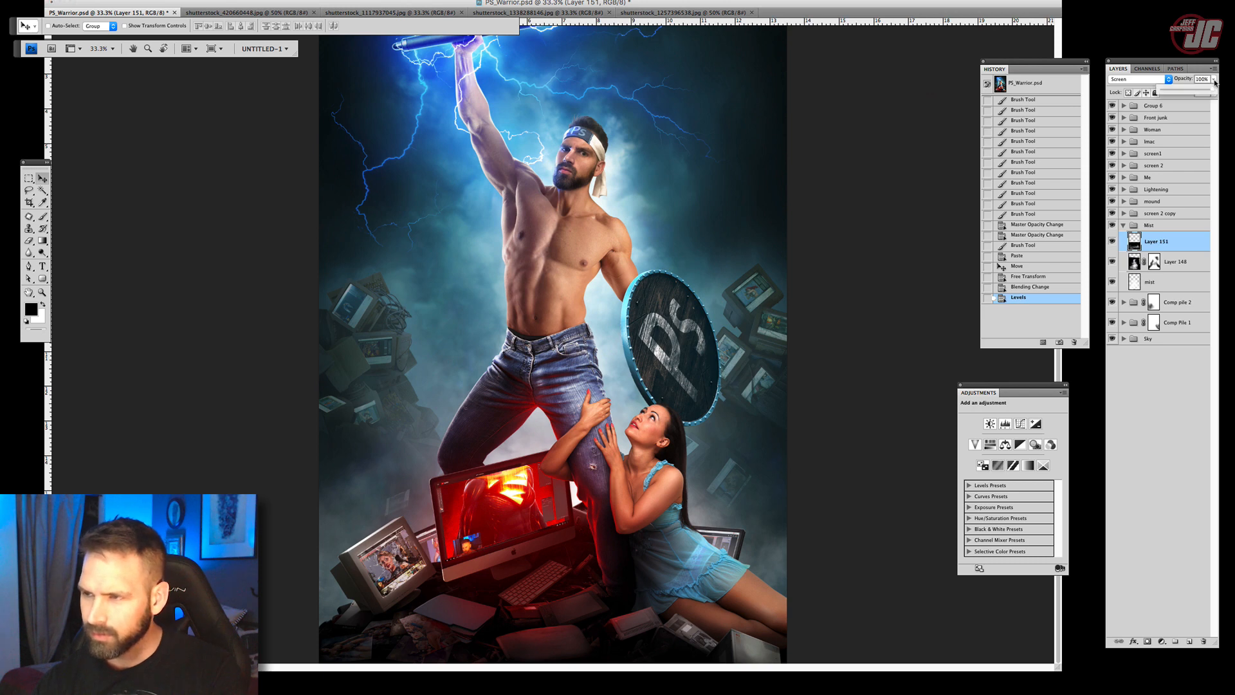
left_click_drag(1210, 91, 1202, 91)
Add a mask to the new smoke layer and dab soft black at 17% opacity along the canvas's lower left and right edges.
left_click(1147, 642)
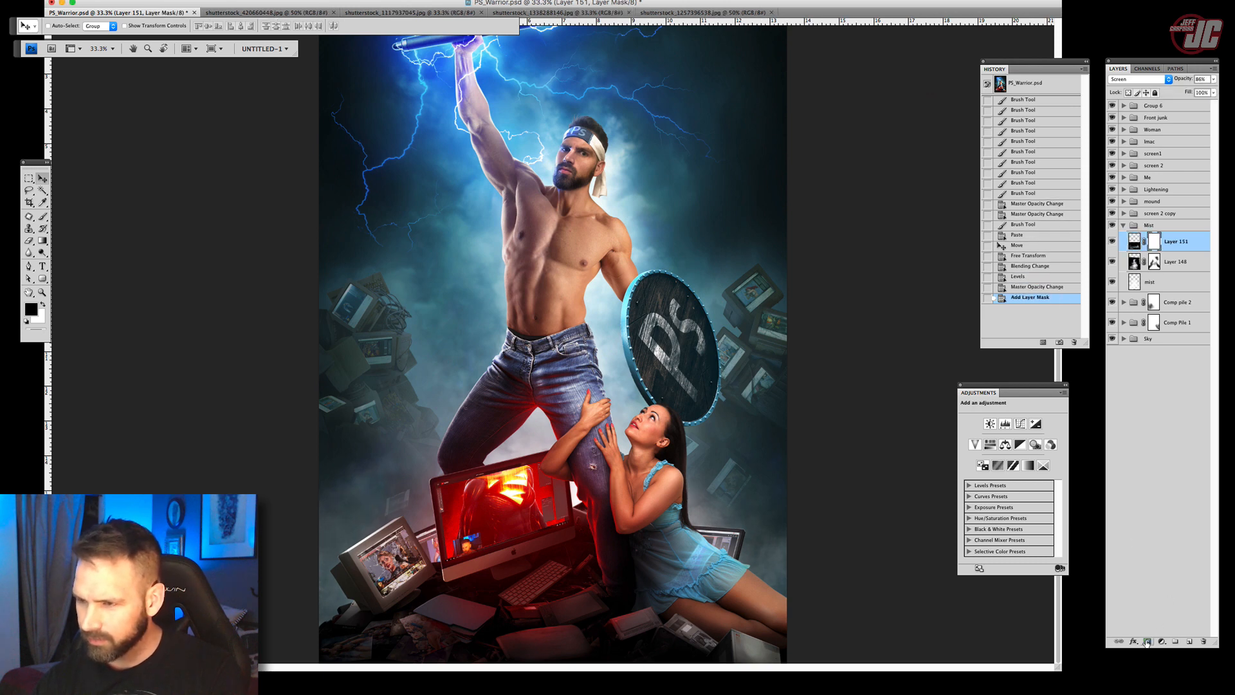
key("b")
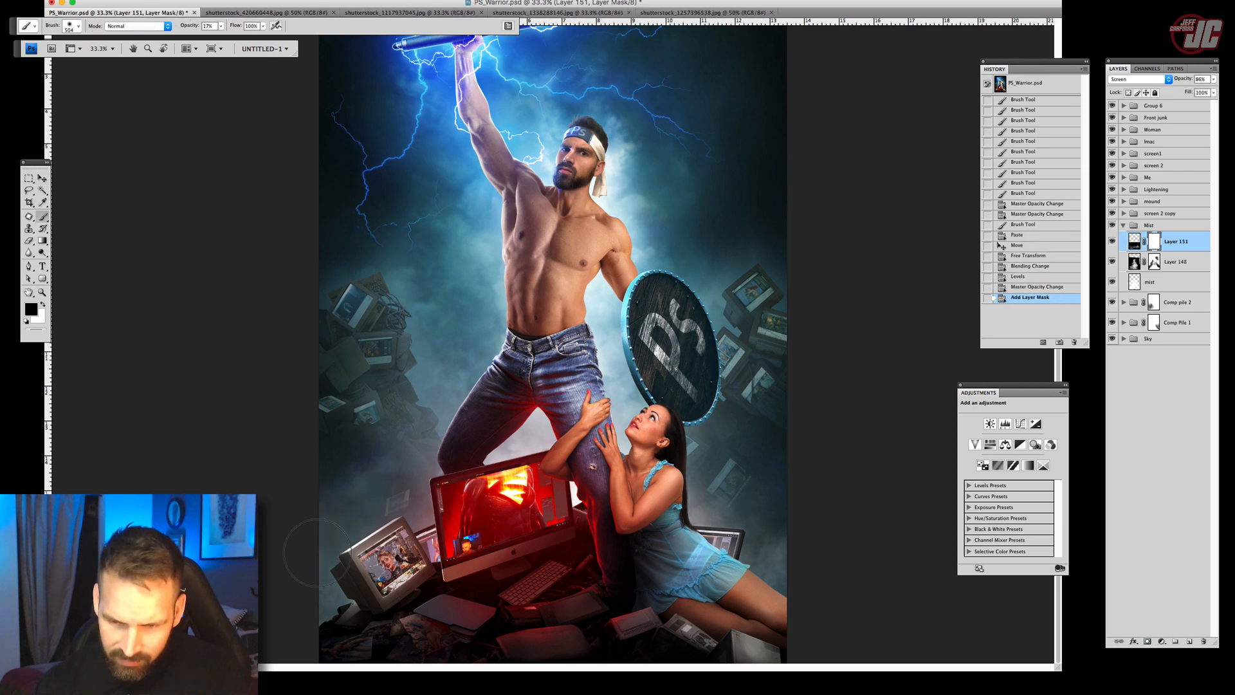
left_click(318, 553)
left_click(314, 566)
left_click(306, 589)
left_click(299, 608)
left_click(293, 628)
left_click(288, 640)
left_click(284, 649)
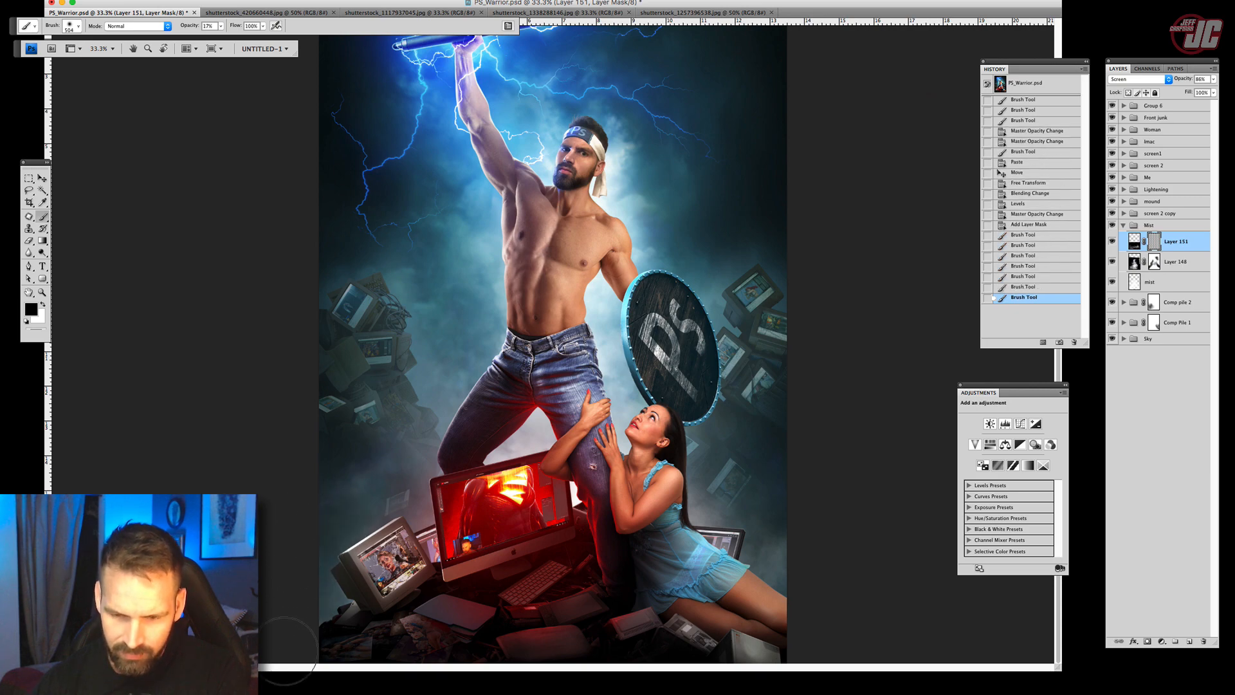
left_click(284, 651)
left_click(847, 571)
left_click(835, 587)
left_click(822, 599)
left_click(801, 573)
left_click(788, 547)
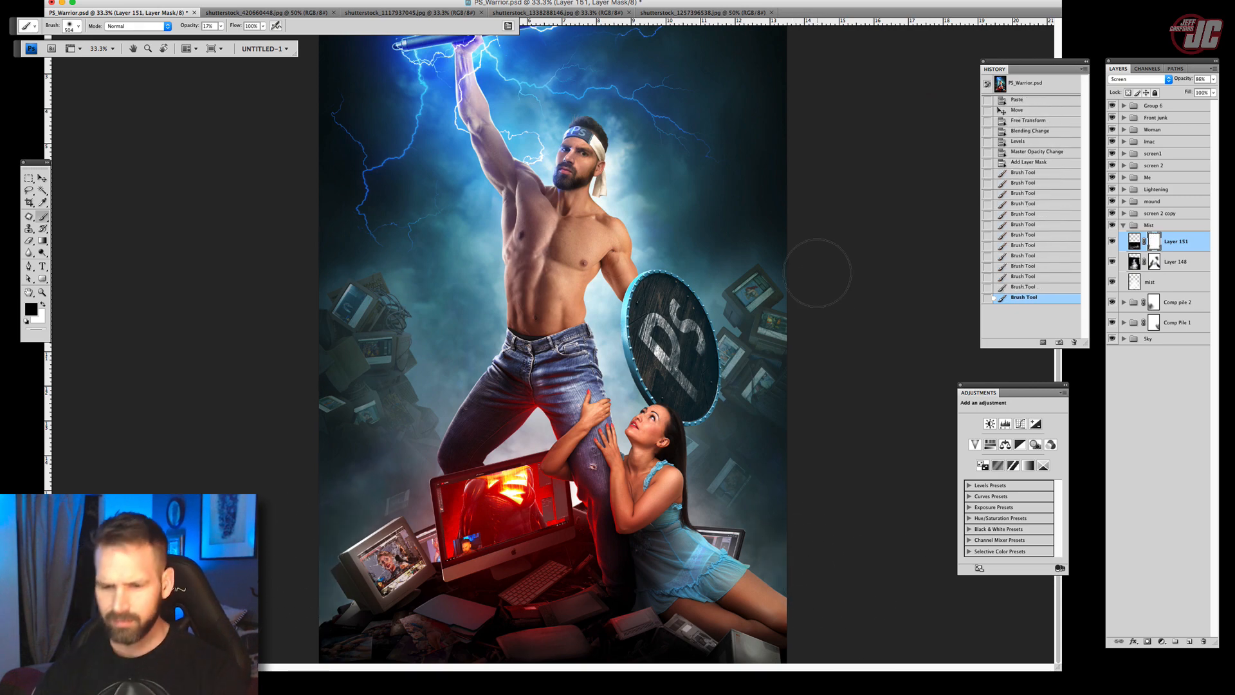
Collapse the Mist group.
key("z")
left_click(579, 158, "alt")
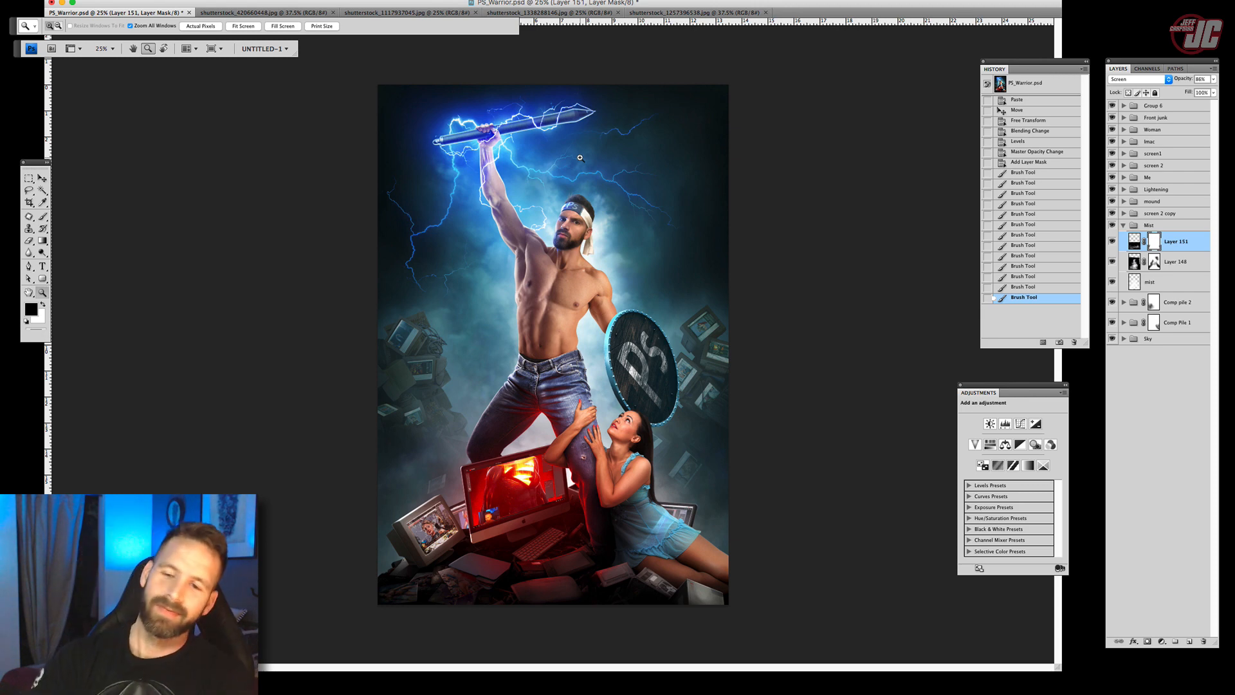
left_click(42, 178)
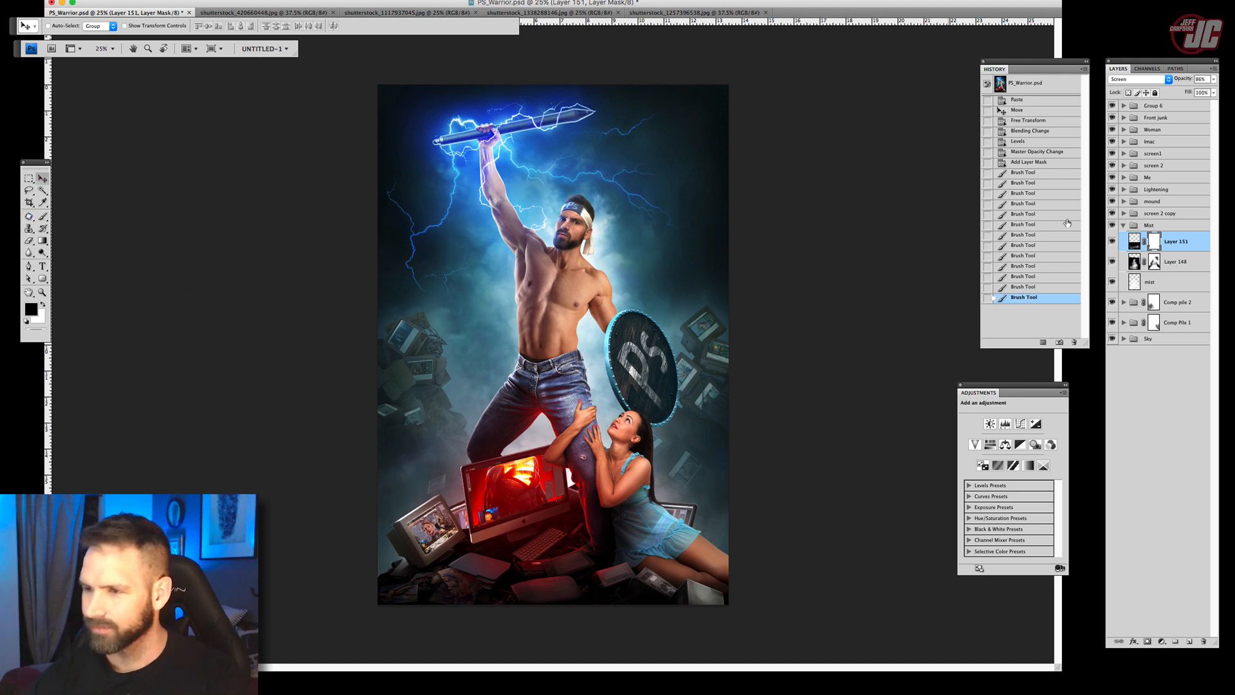
left_click(1123, 225)
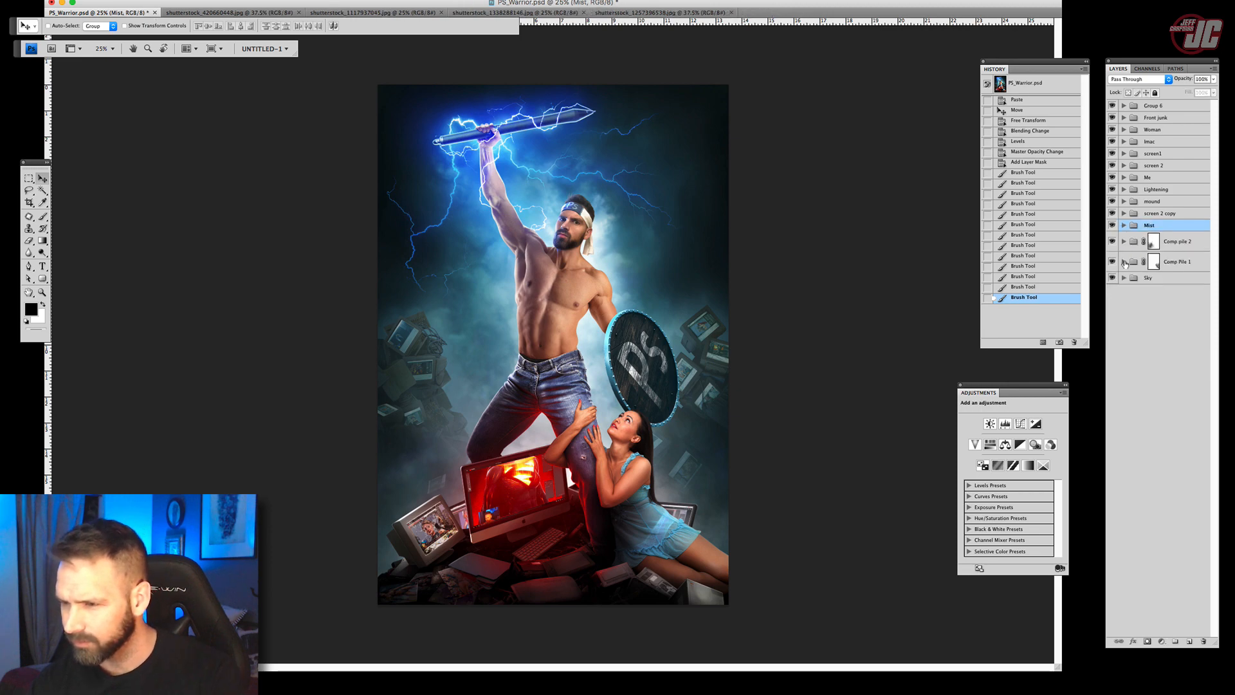
Toggle Group 5 and Group 4 in the Front junk group to compare the rubble beneath the woman's legs with and without them.
left_click(1124, 262)
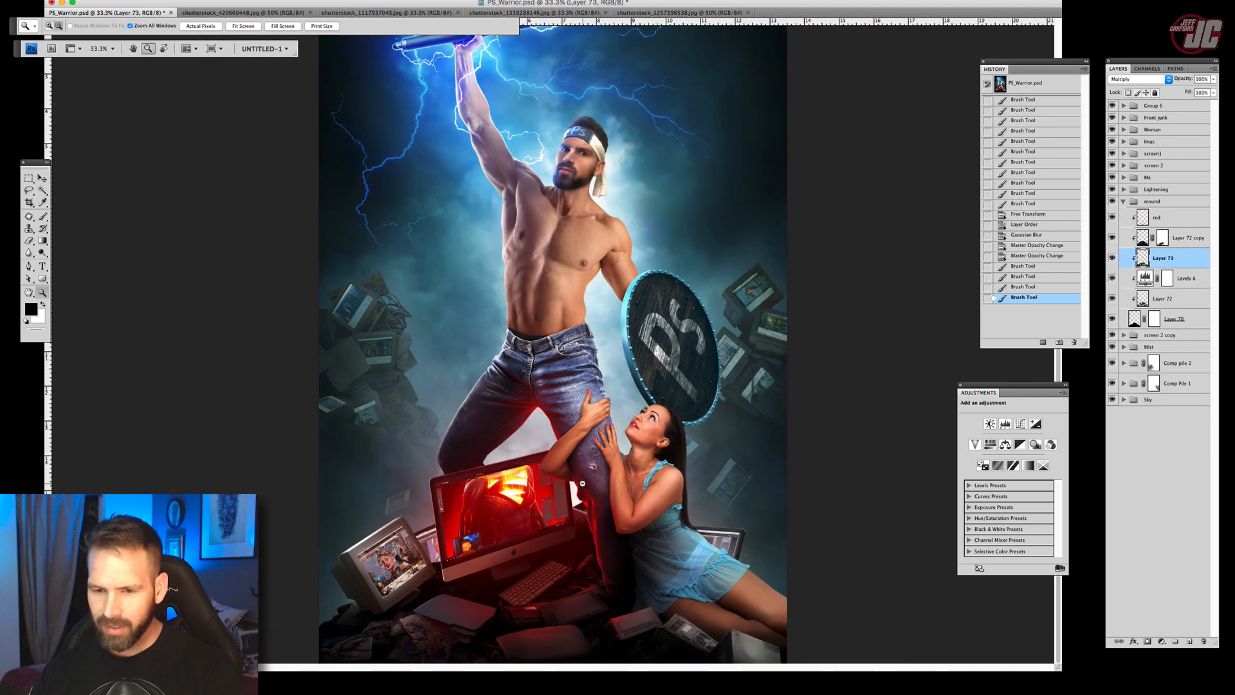
left_click(651, 564, "alt")
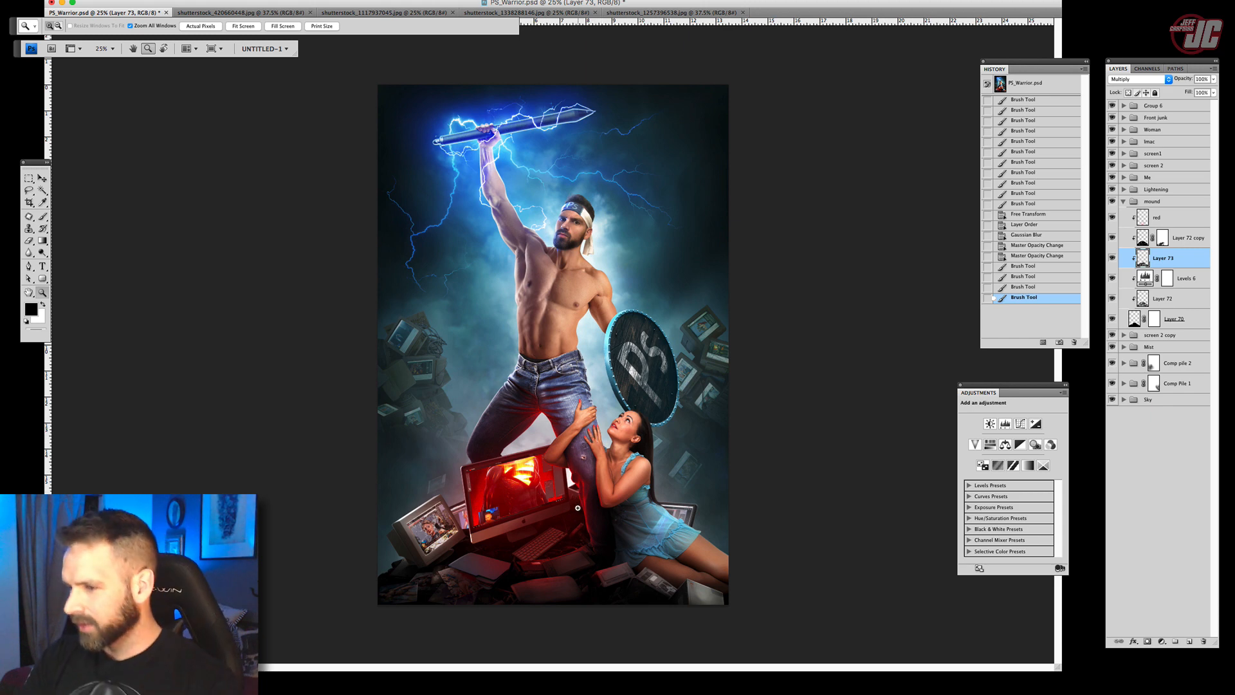
left_click(708, 589)
left_click(41, 177)
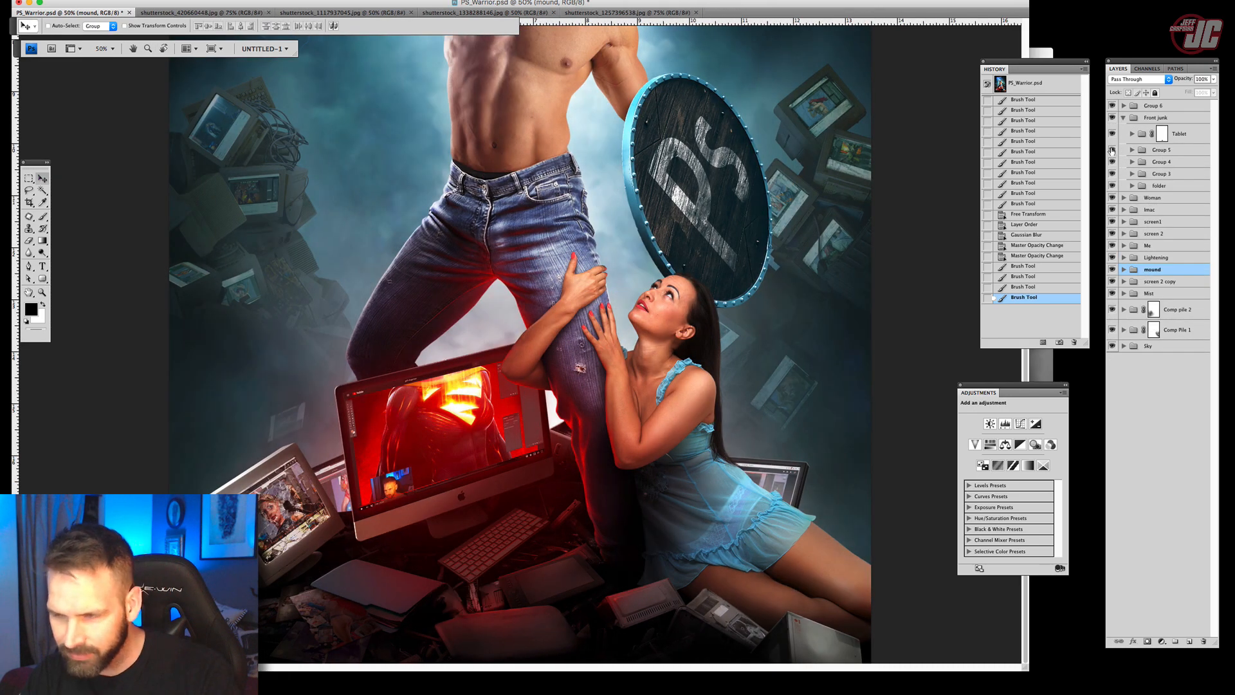
left_click(1112, 150)
left_click(1113, 162)
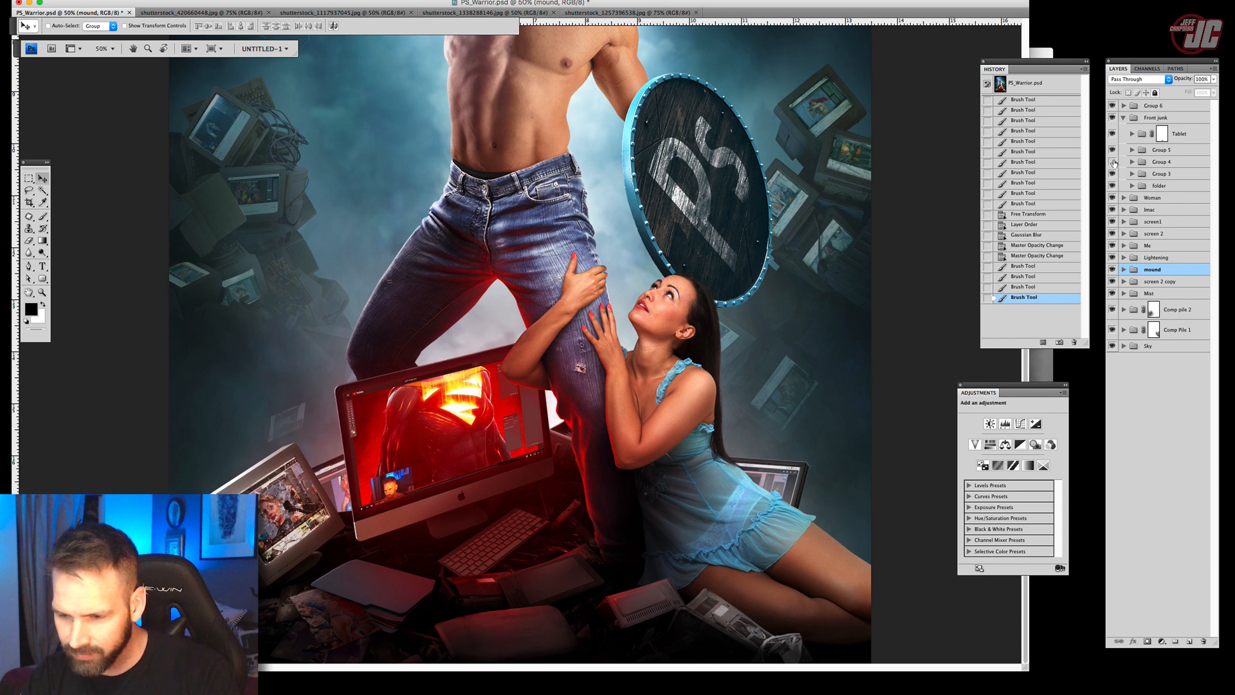
left_click(1112, 162)
left_click(1113, 162)
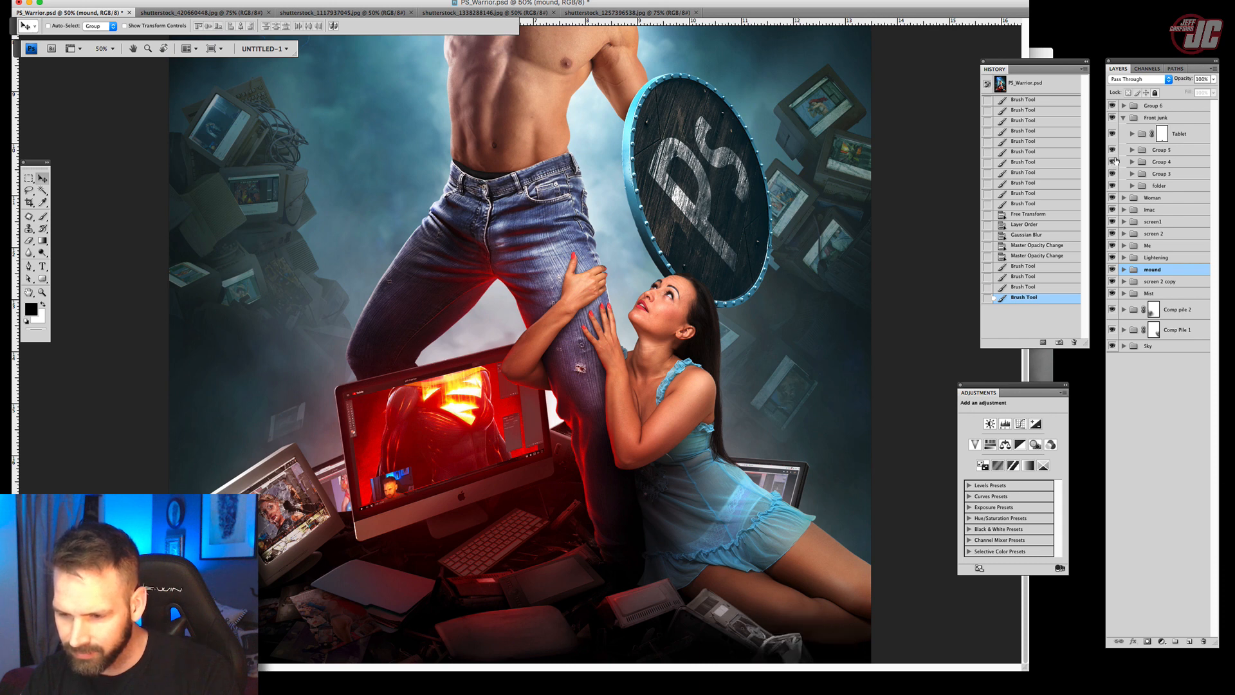
left_click(1113, 162)
left_click(1113, 162)
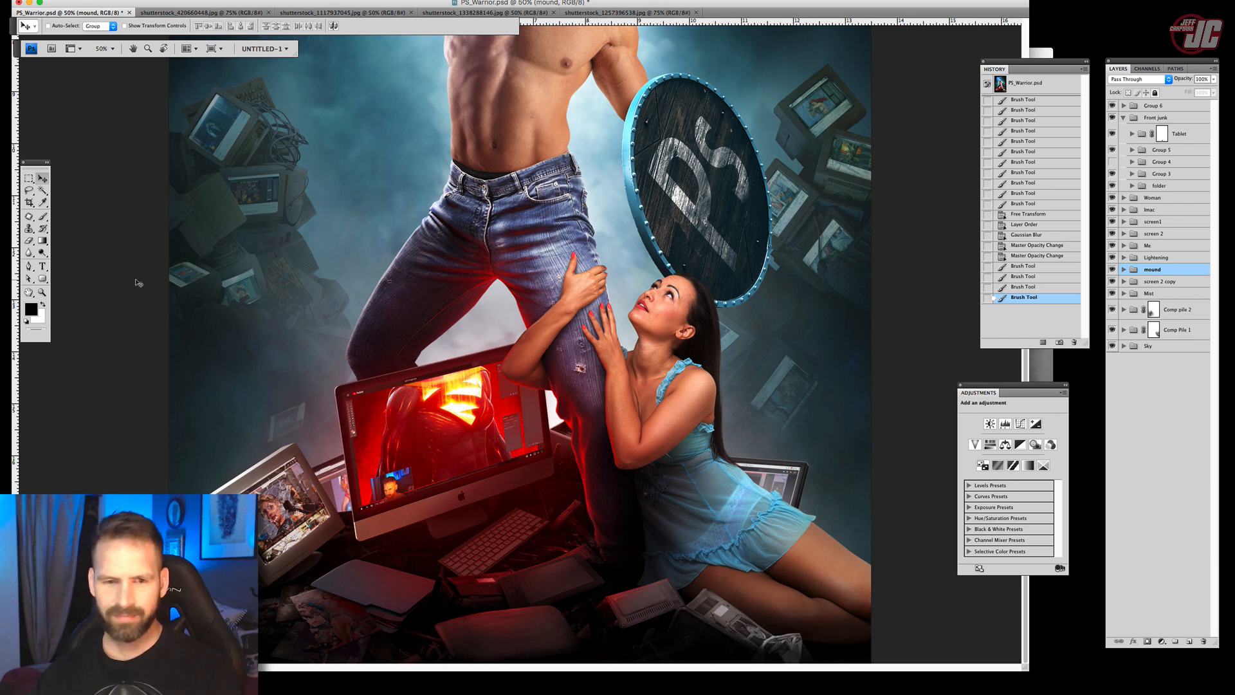
Judge the full figure composition with and without Group 4, leaving the group hidden.
left_click(43, 292)
left_click(564, 376, "alt")
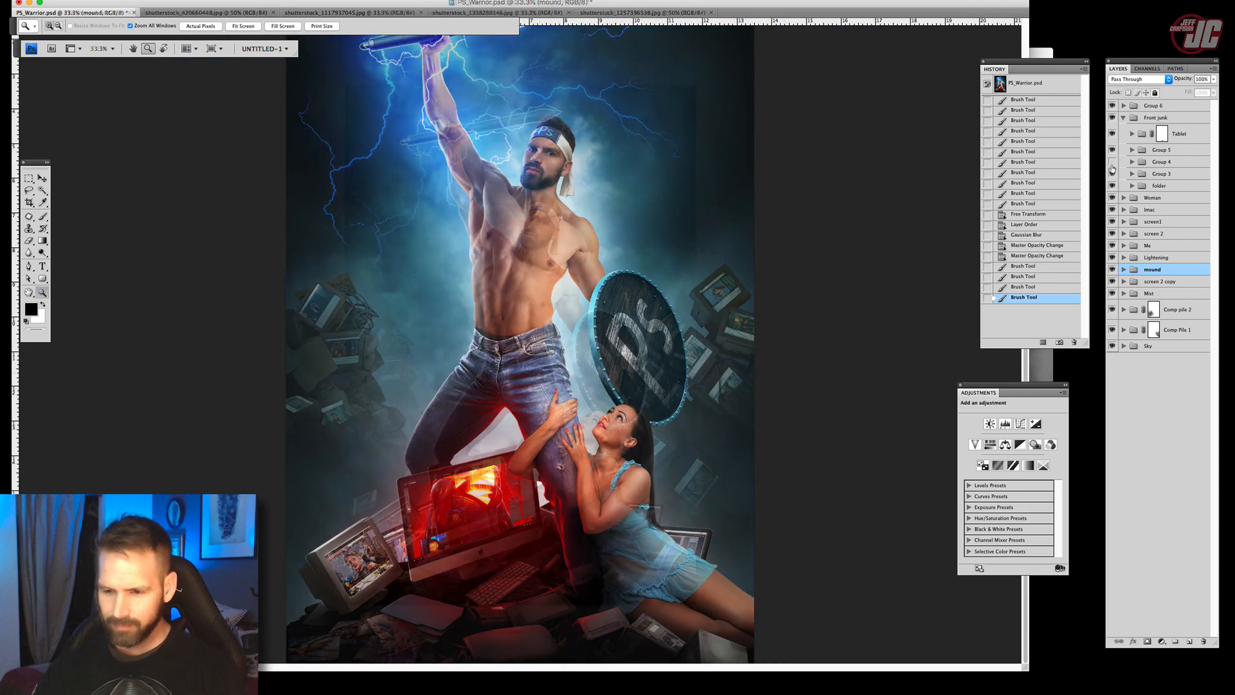
left_click(1113, 168)
left_click(1113, 162)
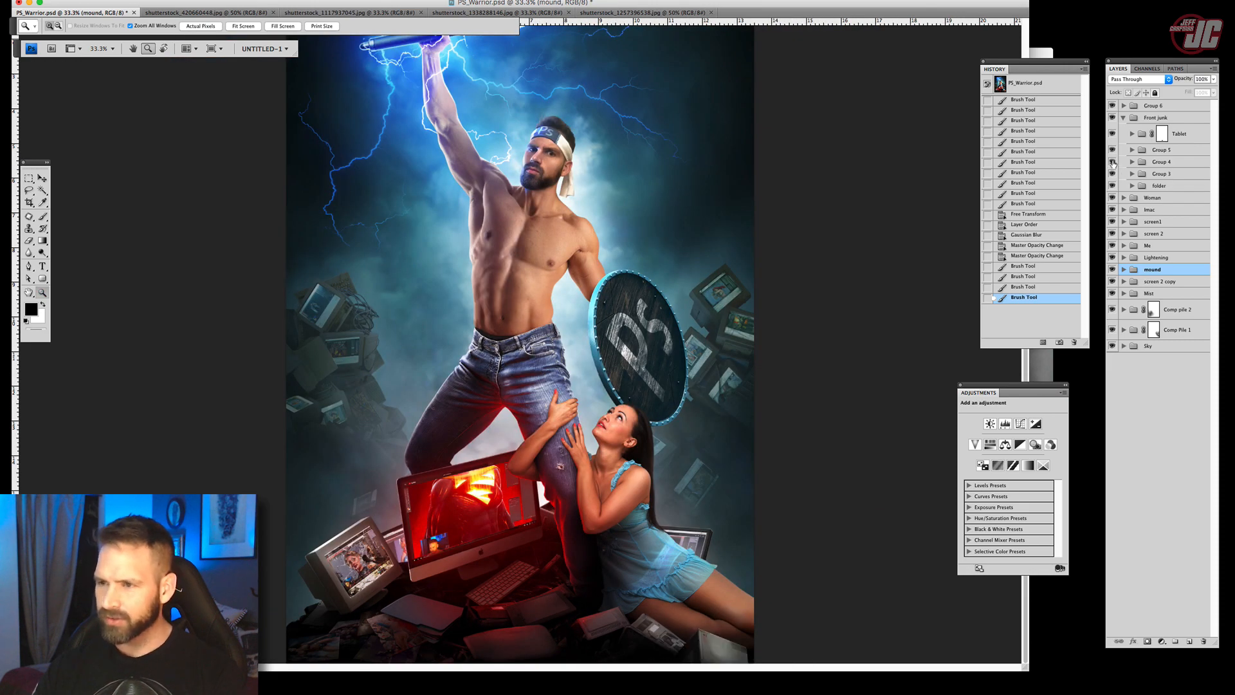
left_click(1114, 163)
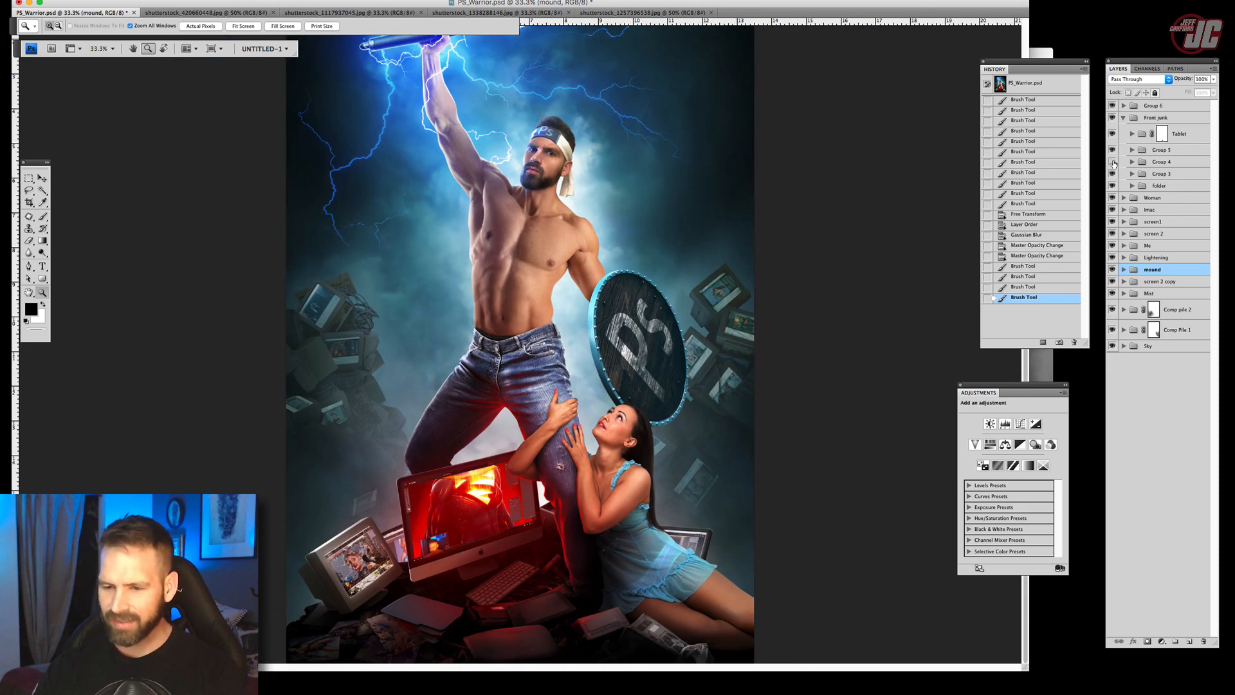
Add a layer mask to Layer 75 in Group 3, the open computer part under the woman's legs.
left_click(698, 602)
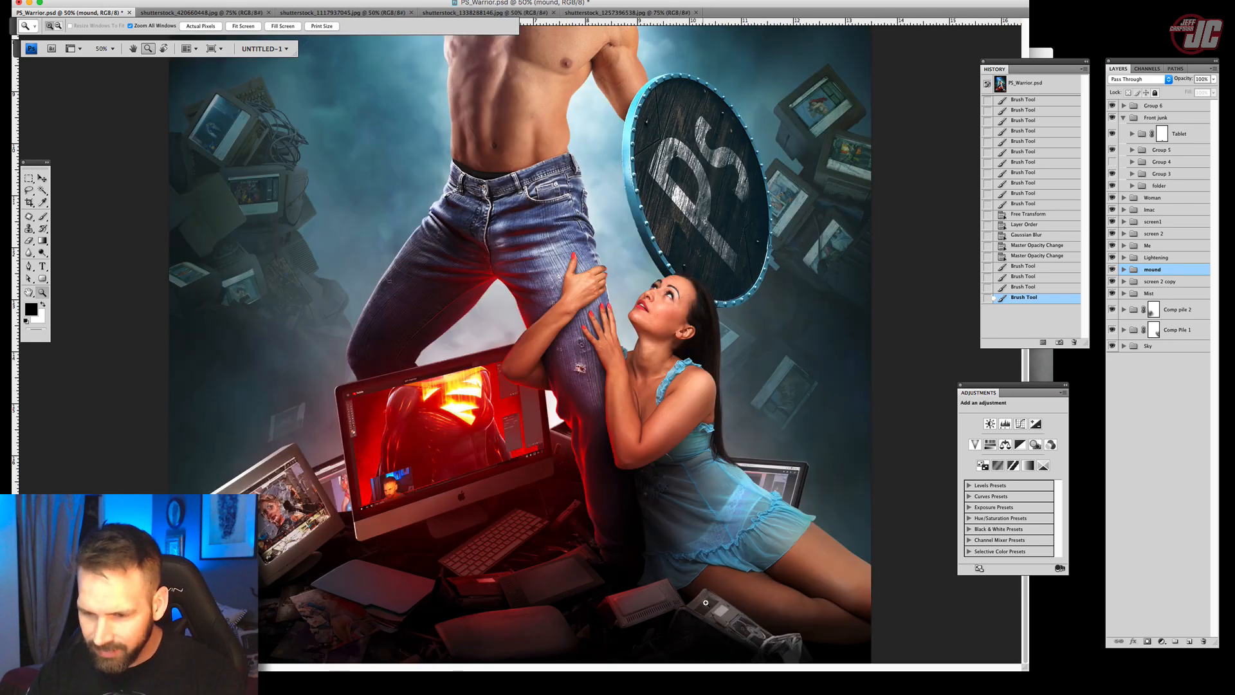
left_click(721, 602)
left_click(772, 601)
left_click(802, 599)
left_click(646, 585)
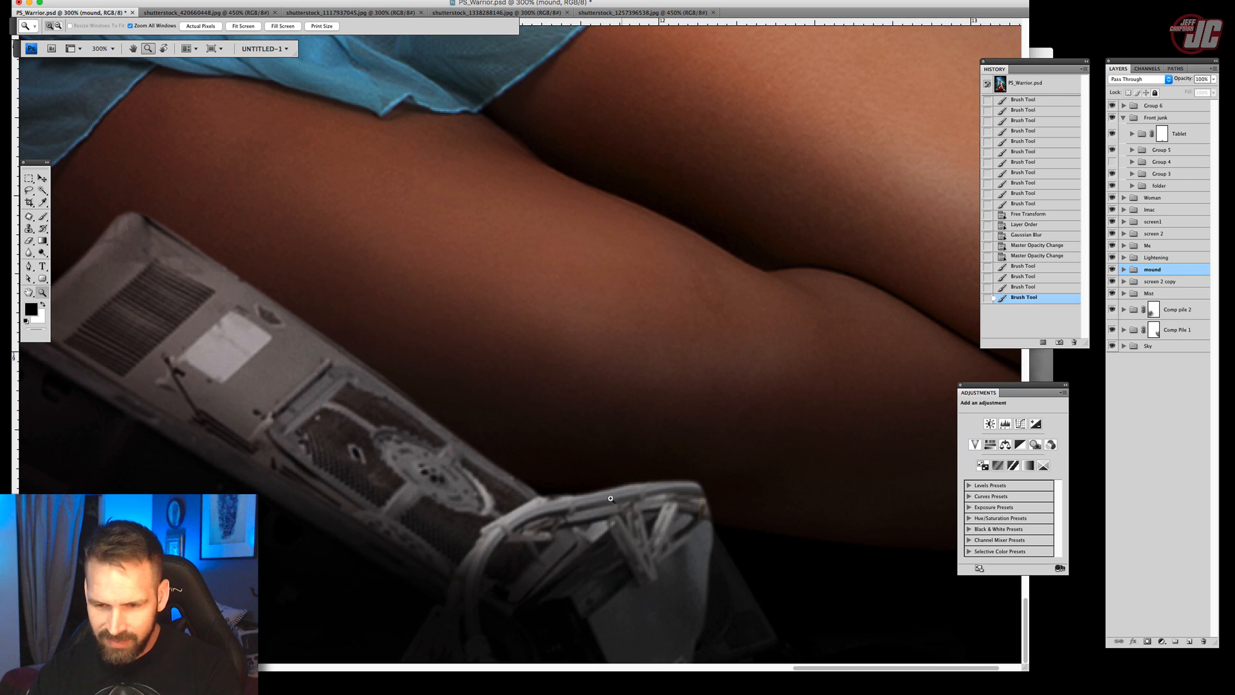
left_click(1133, 173)
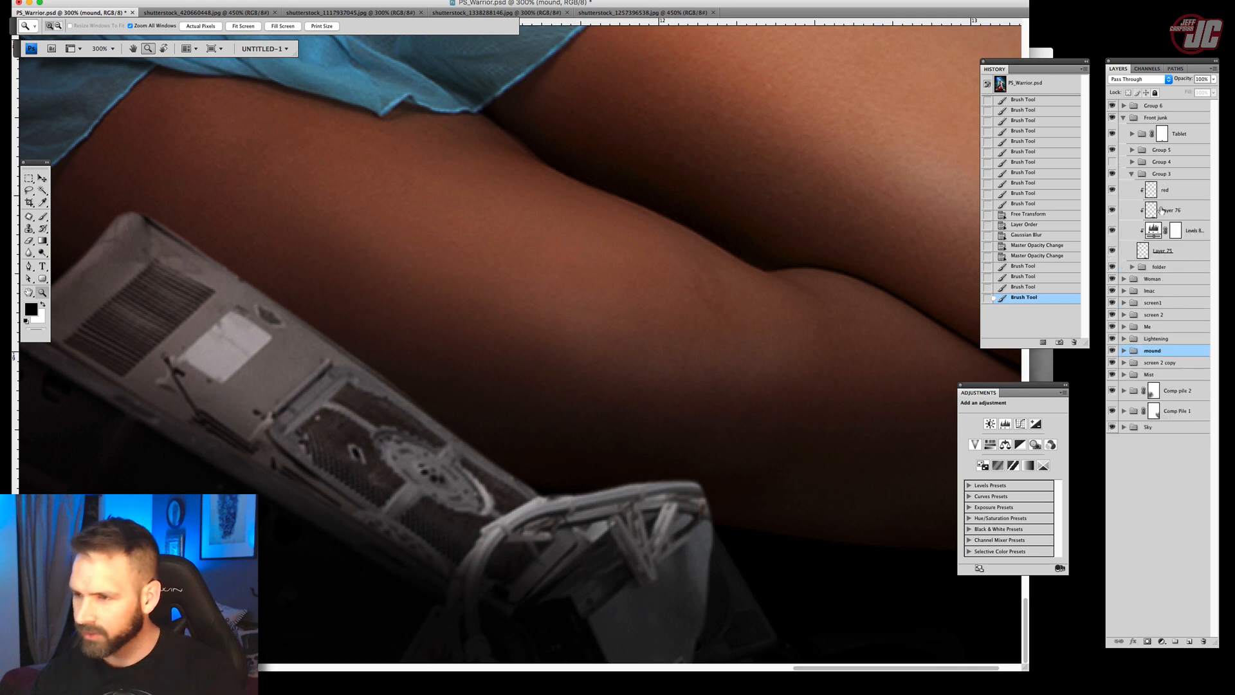
left_click(1192, 257)
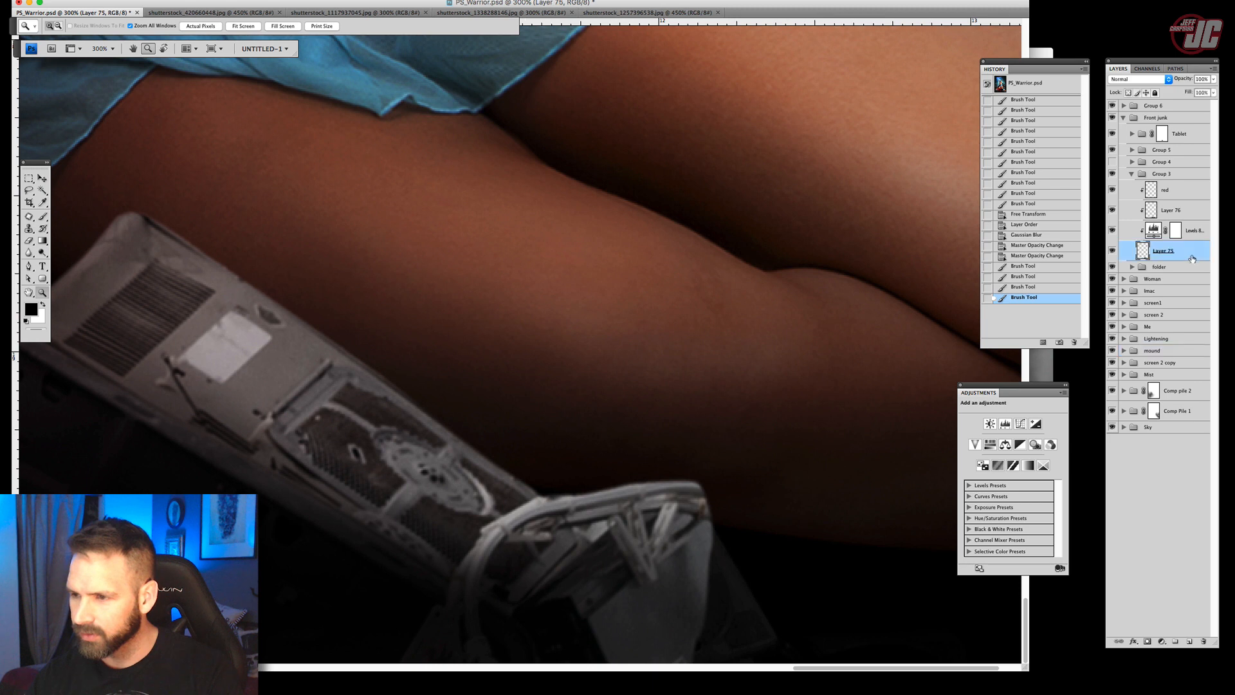
left_click(1148, 643)
key("b")
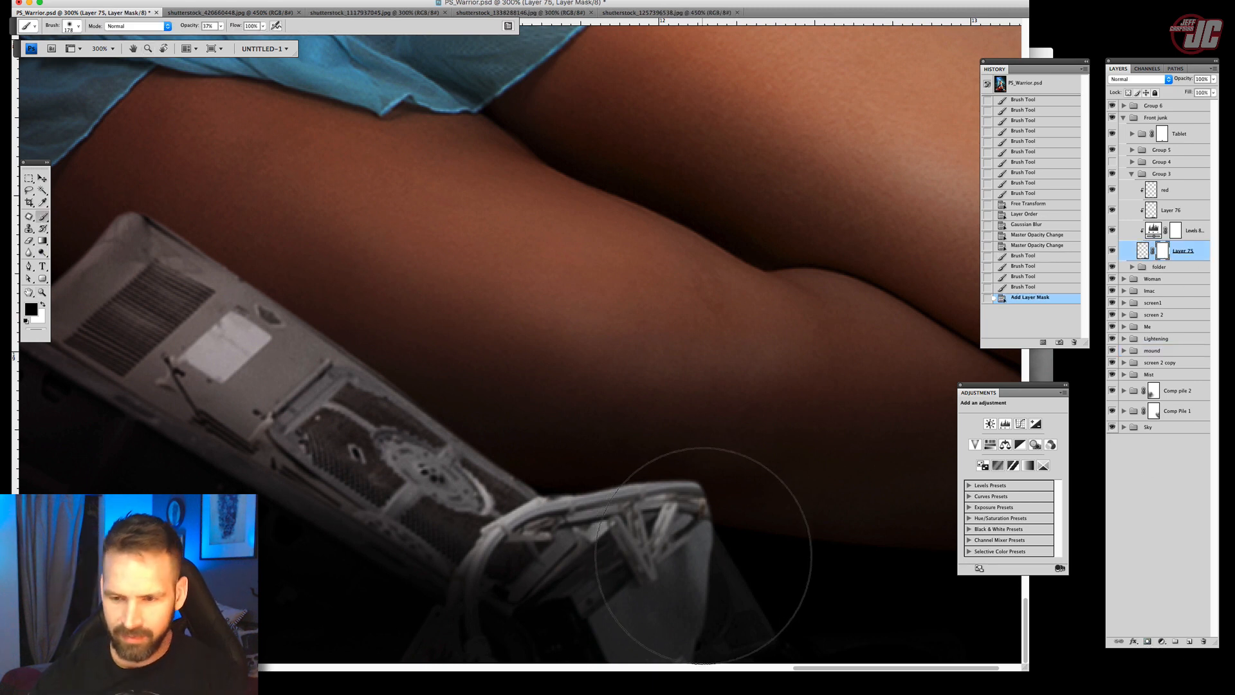
Paint black on Layer 75's mask with a smaller brush, raising opacity to 70%, to hide the part's bright end below the leg.
right_click(722, 480)
left_click_drag(780, 504, 739, 512)
mouse_move(628, 600)
left_mouse_down()
mouse_move(643, 643)
mouse_move(636, 627)
left_mouse_up()
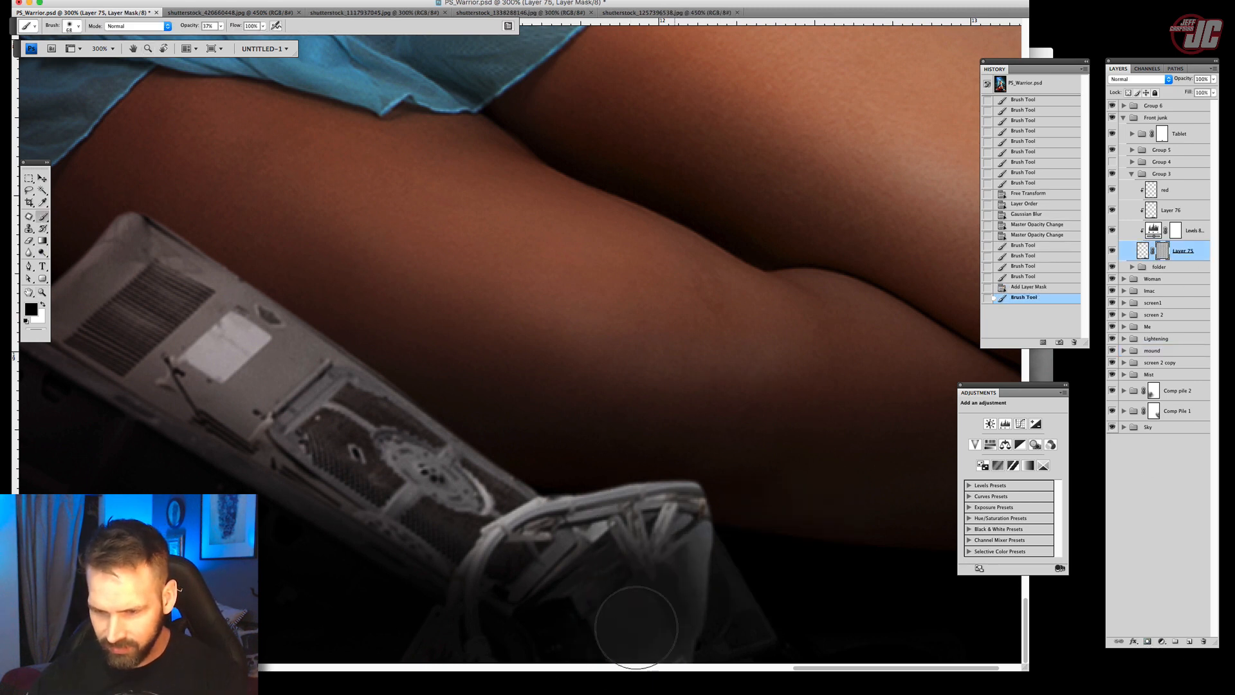
left_click_drag(663, 556, 659, 629)
mouse_move(672, 621)
left_mouse_down()
mouse_move(708, 536)
mouse_move(677, 531)
left_mouse_up()
mouse_move(707, 497)
left_mouse_down()
mouse_move(642, 540)
mouse_move(593, 651)
mouse_move(668, 558)
mouse_move(714, 540)
mouse_move(634, 609)
mouse_move(661, 672)
mouse_move(704, 479)
mouse_move(670, 633)
mouse_move(678, 560)
left_mouse_up()
left_click_drag(678, 560, 629, 574)
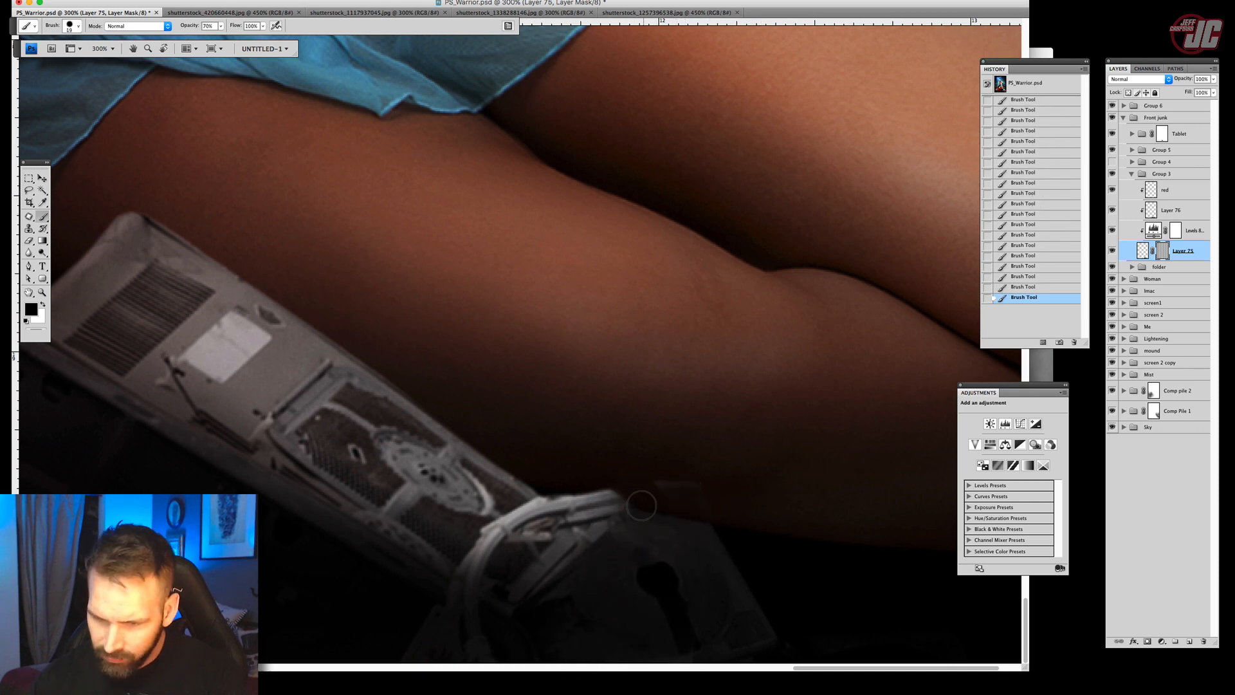
left_click_drag(703, 516, 708, 516)
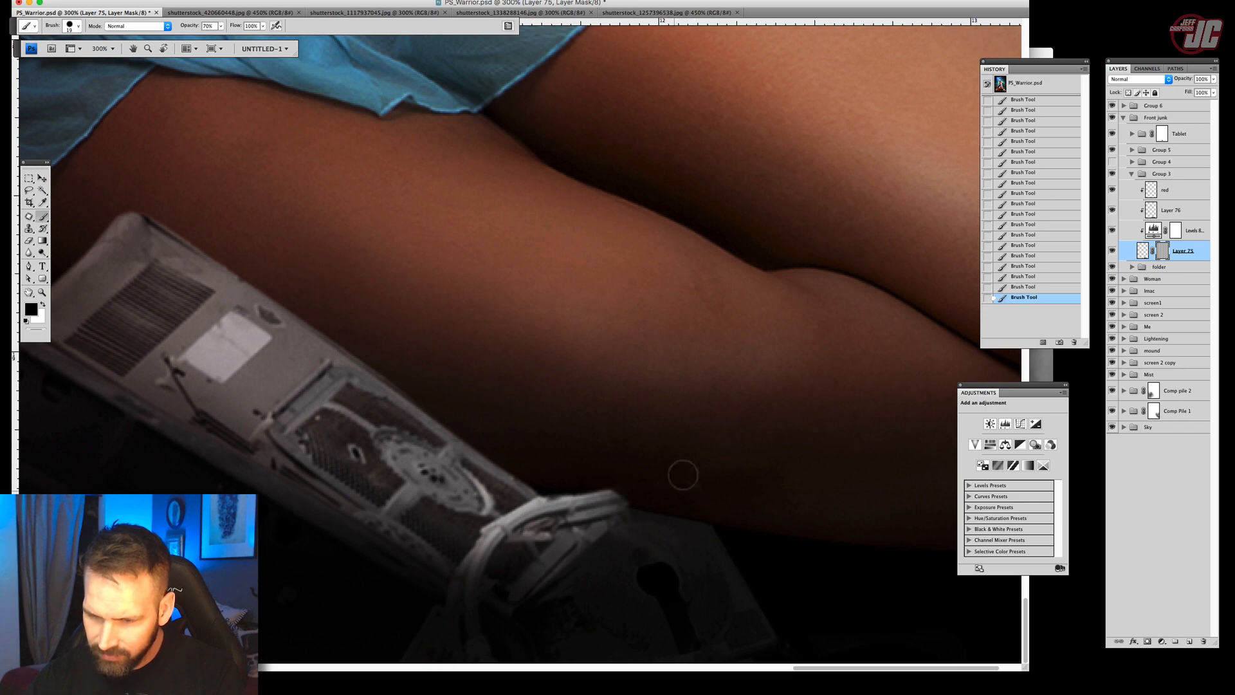
Free-transform Group 3, rotating it 2.4° and nudging the computer part slightly left and down.
right_click(725, 425)
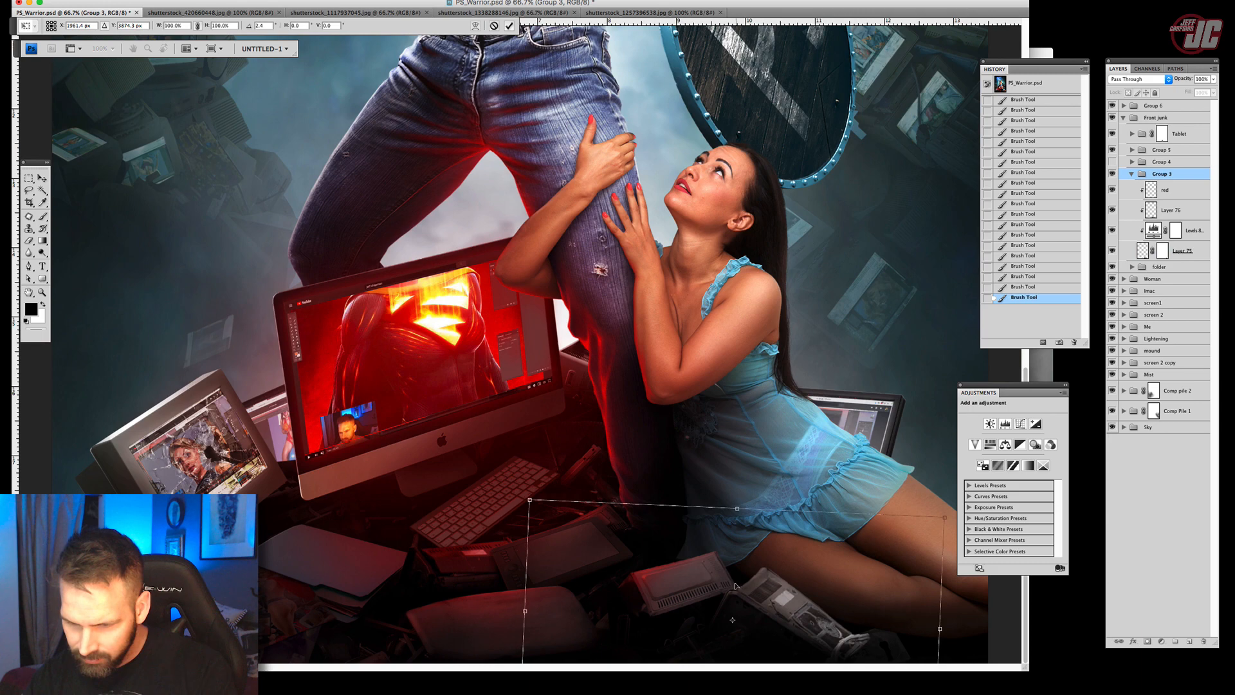
left_click_drag(735, 585, 732, 588)
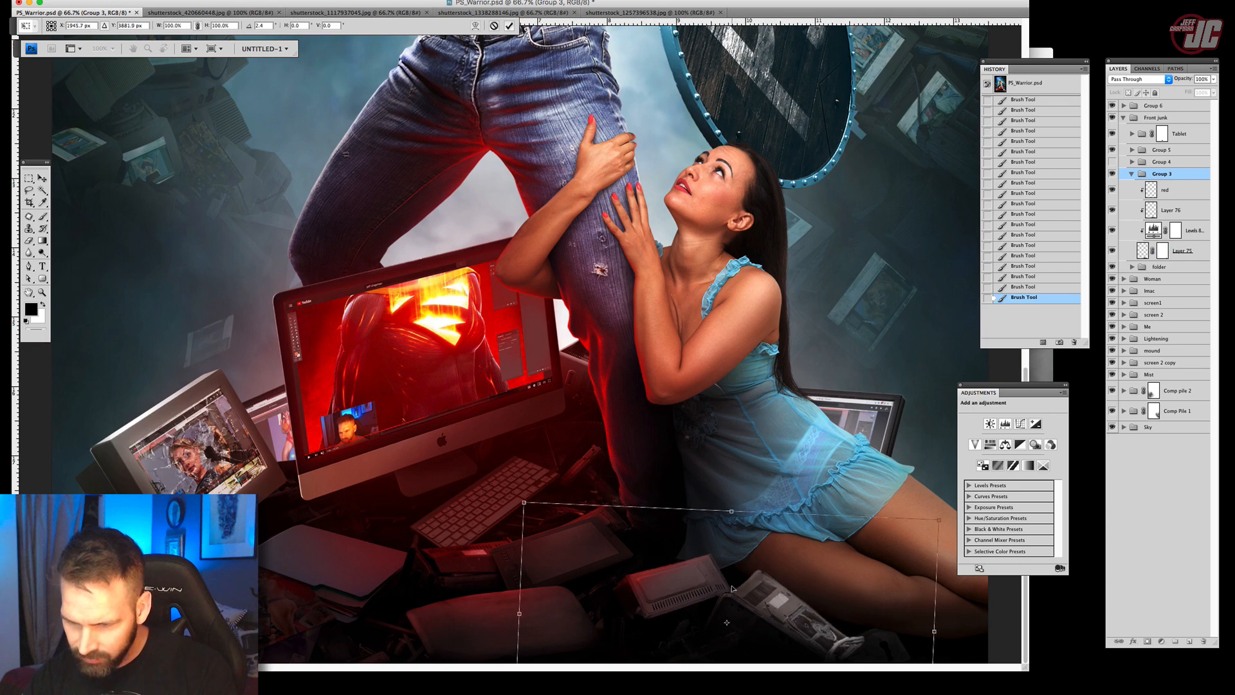
key("Return")
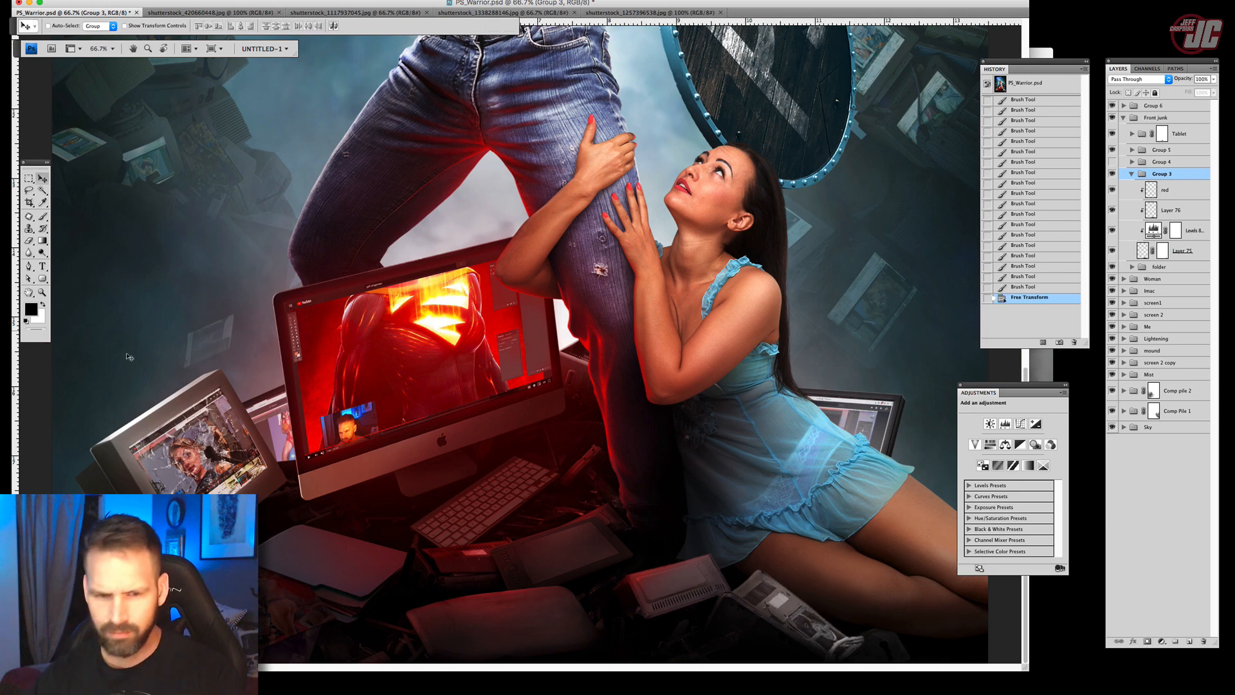
Shade the computer part's lower end with soft black at 28% opacity on Layer 76 and with a new clipped Soft Light layer.
key("z")
left_click(845, 602)
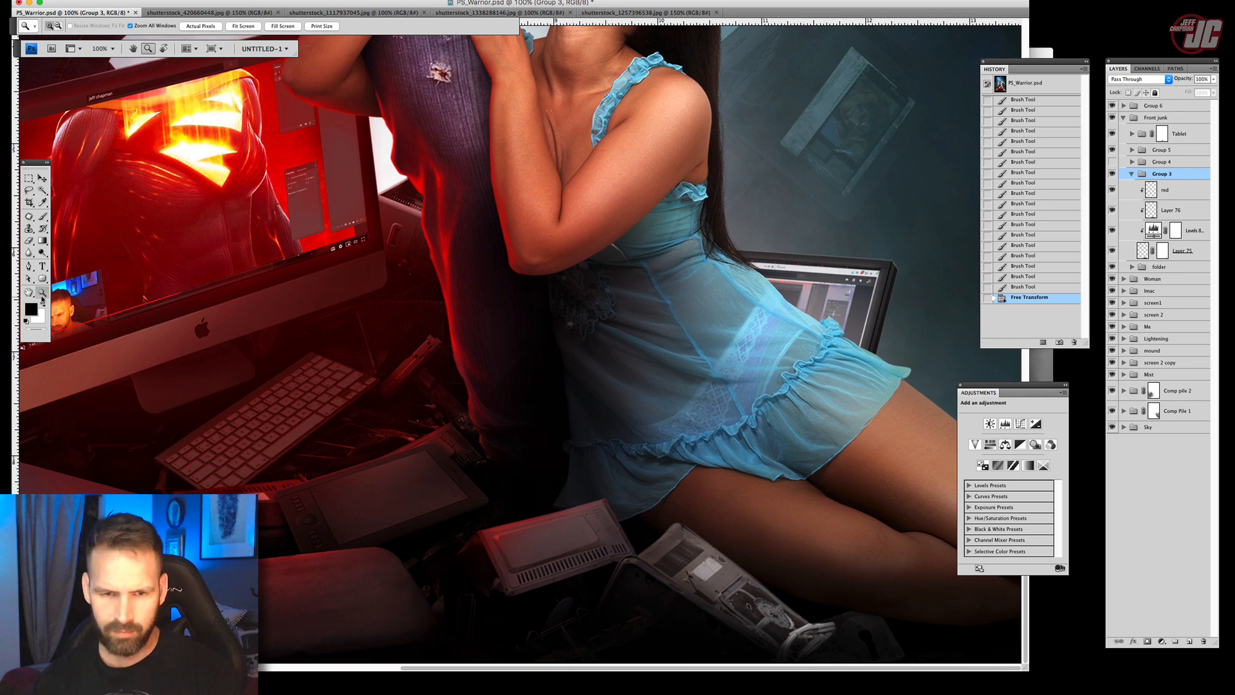
left_click(822, 605)
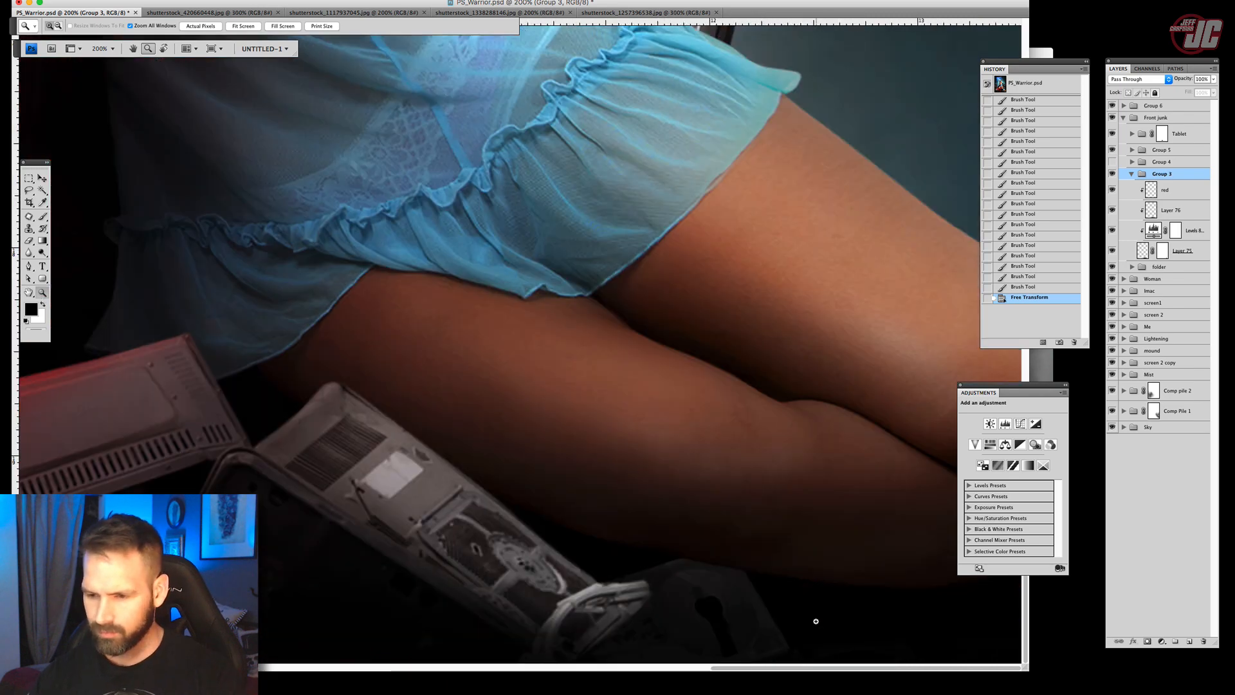
left_click(1154, 217)
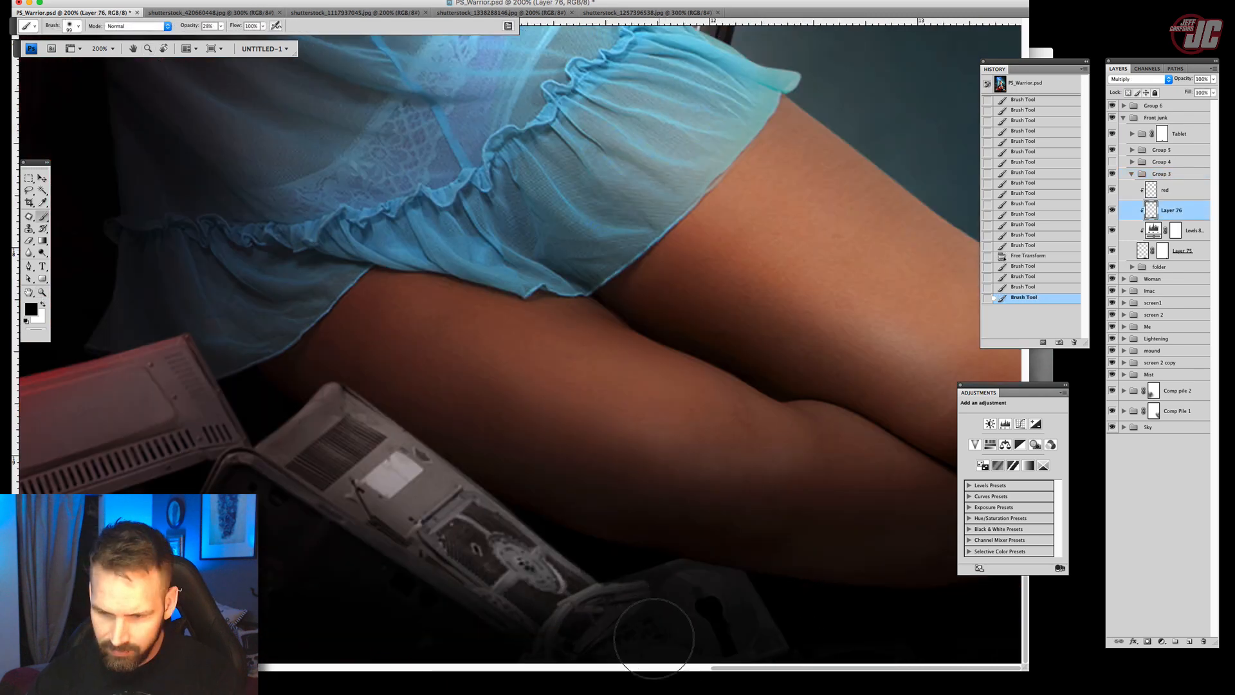
mouse_move(655, 623)
left_mouse_down()
mouse_move(701, 609)
mouse_move(607, 494)
left_mouse_up()
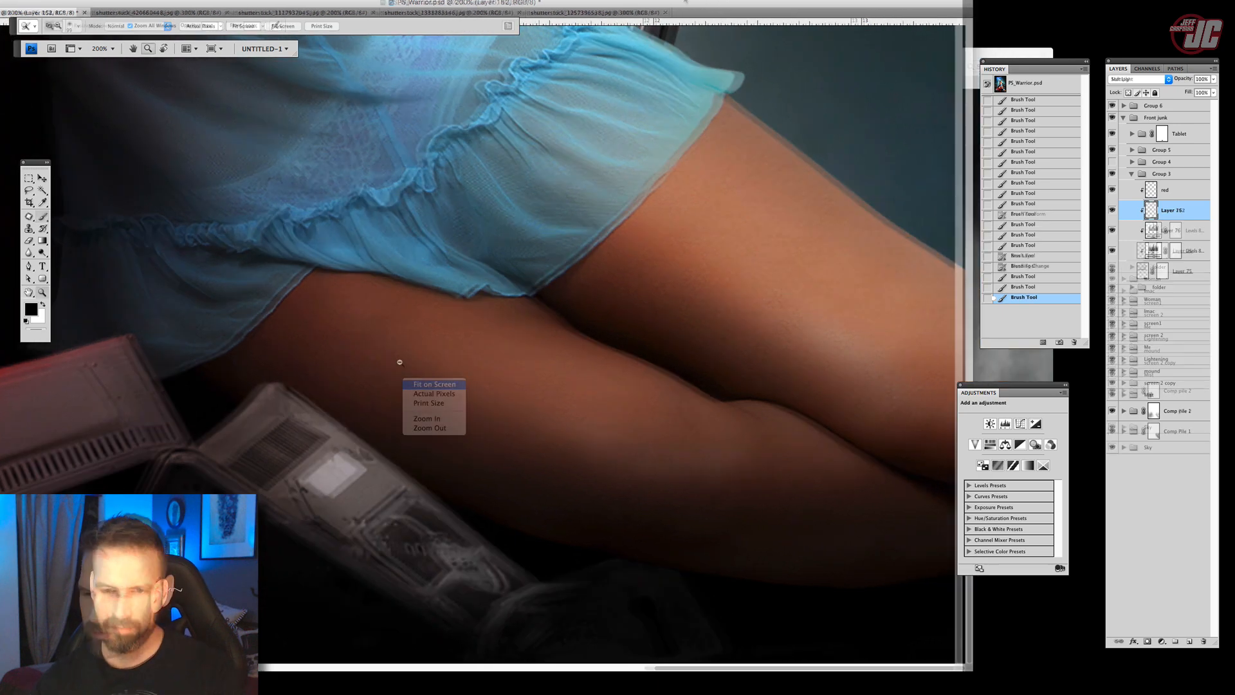
left_click(433, 414, "alt")
left_click(448, 433, "alt")
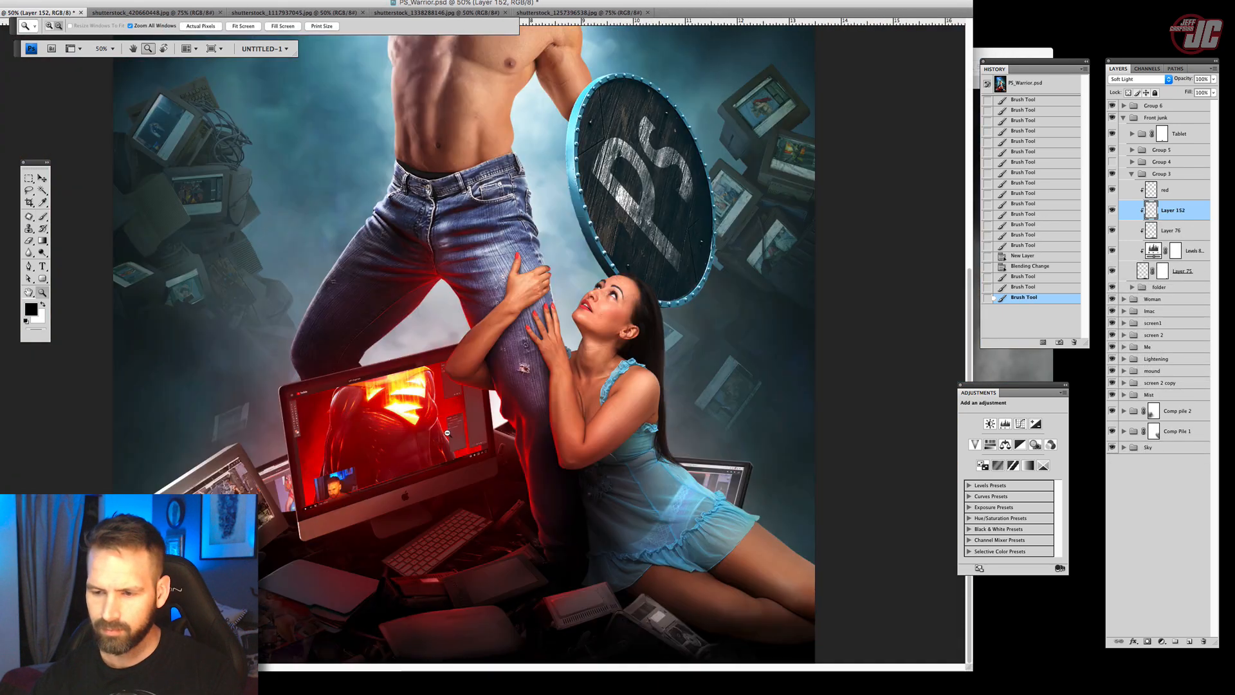
left_click(448, 433, "alt")
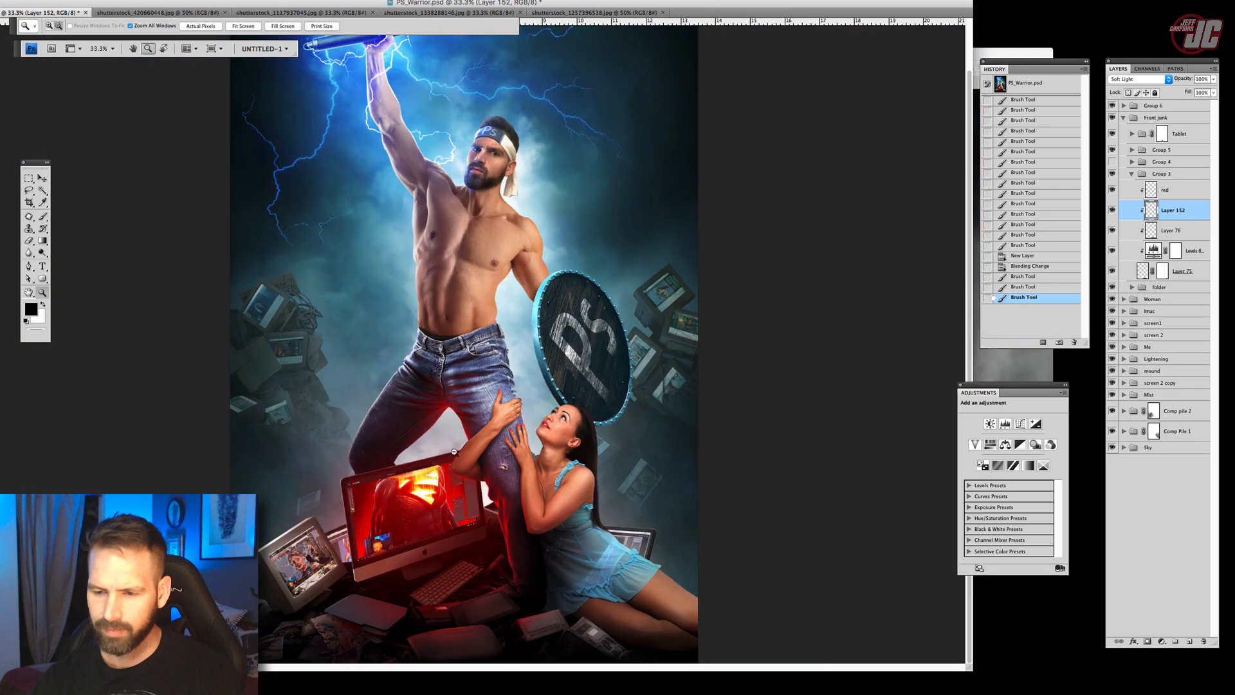
left_click(1131, 175)
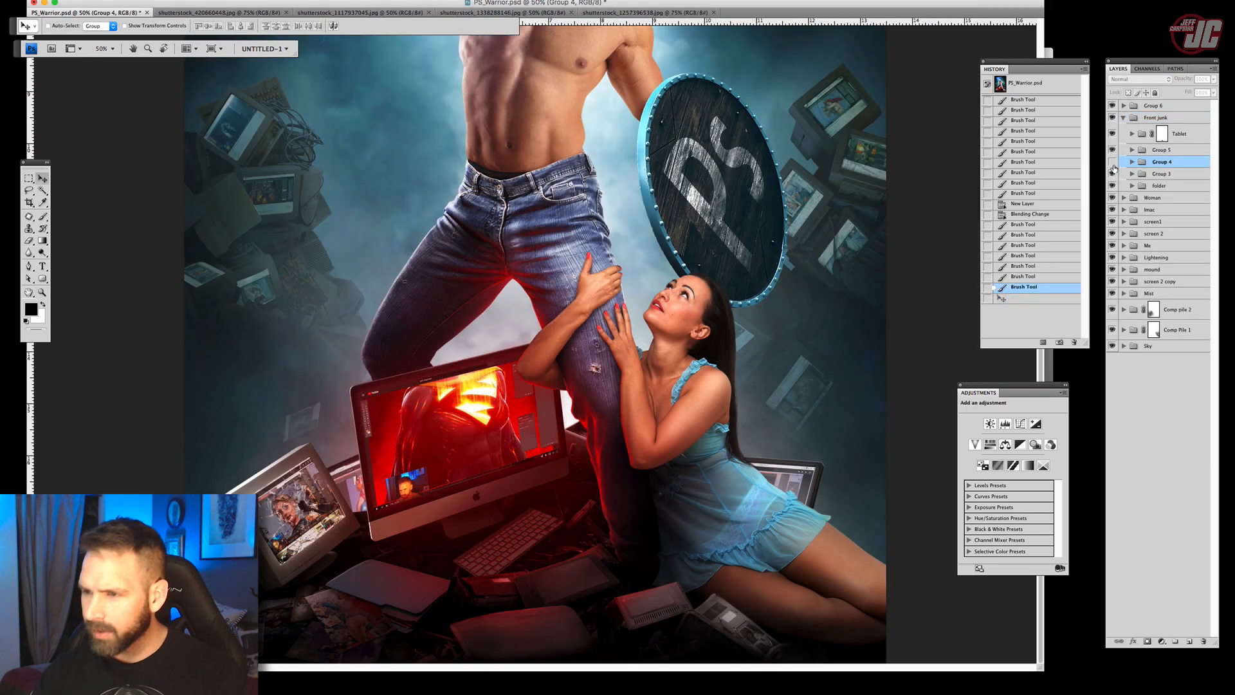
Show Group 4 and move its computer case left and down to the canvas's bottom centre, partly cropped by the lower edge.
left_click(1112, 164)
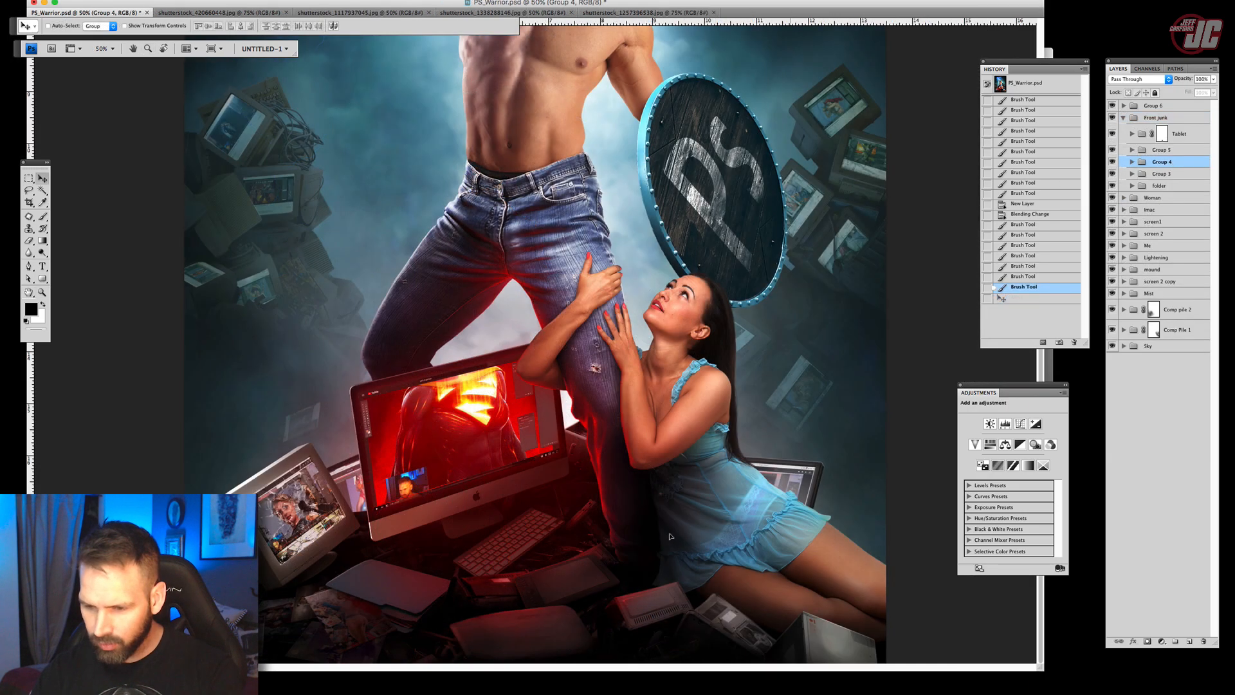
left_click_drag(669, 536, 572, 631)
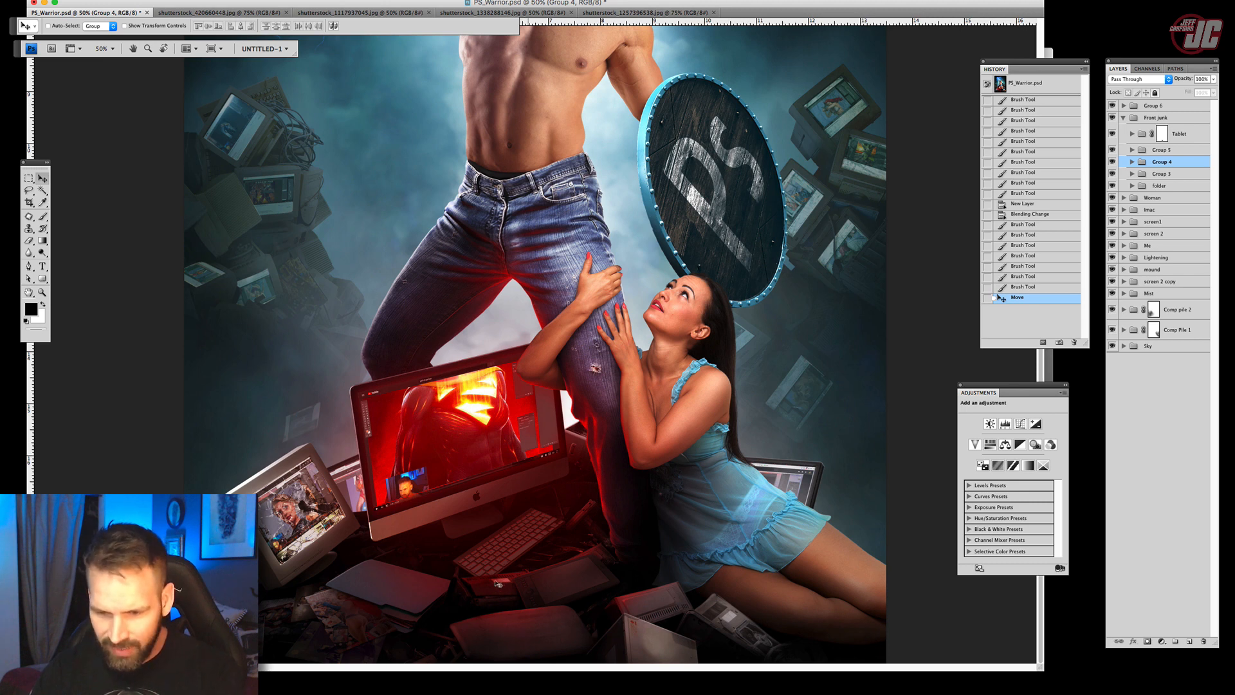
left_click_drag(684, 508, 668, 530)
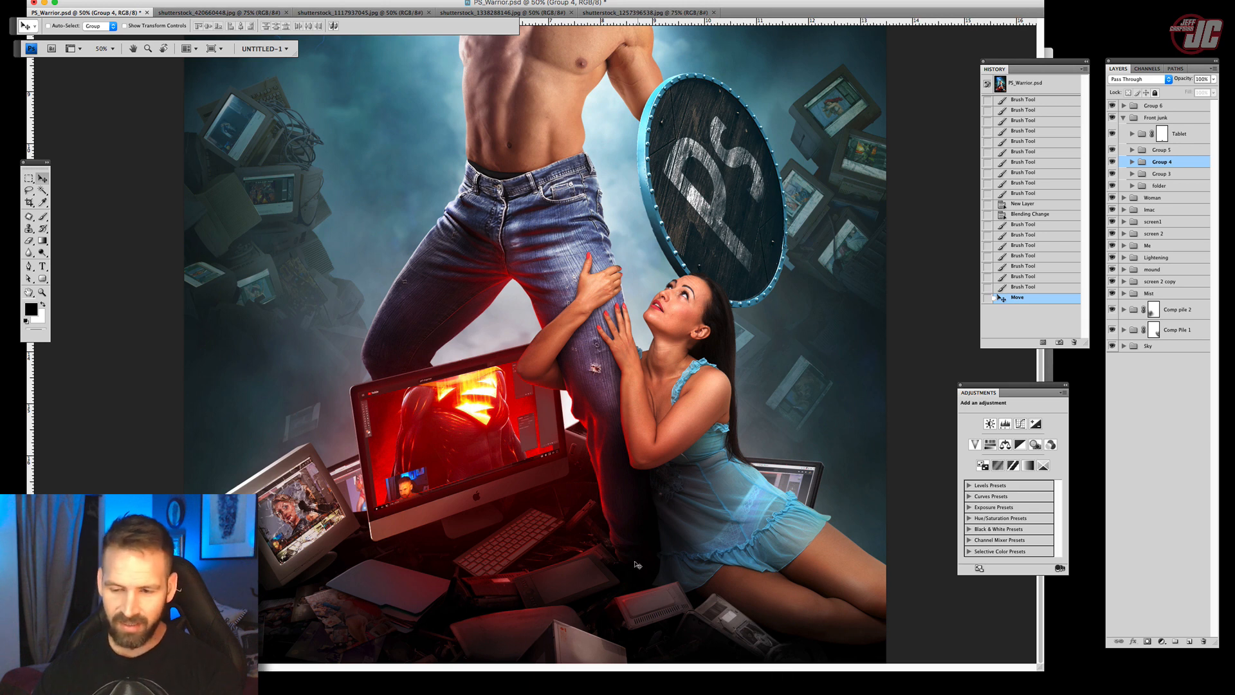
left_click_drag(623, 572, 584, 575)
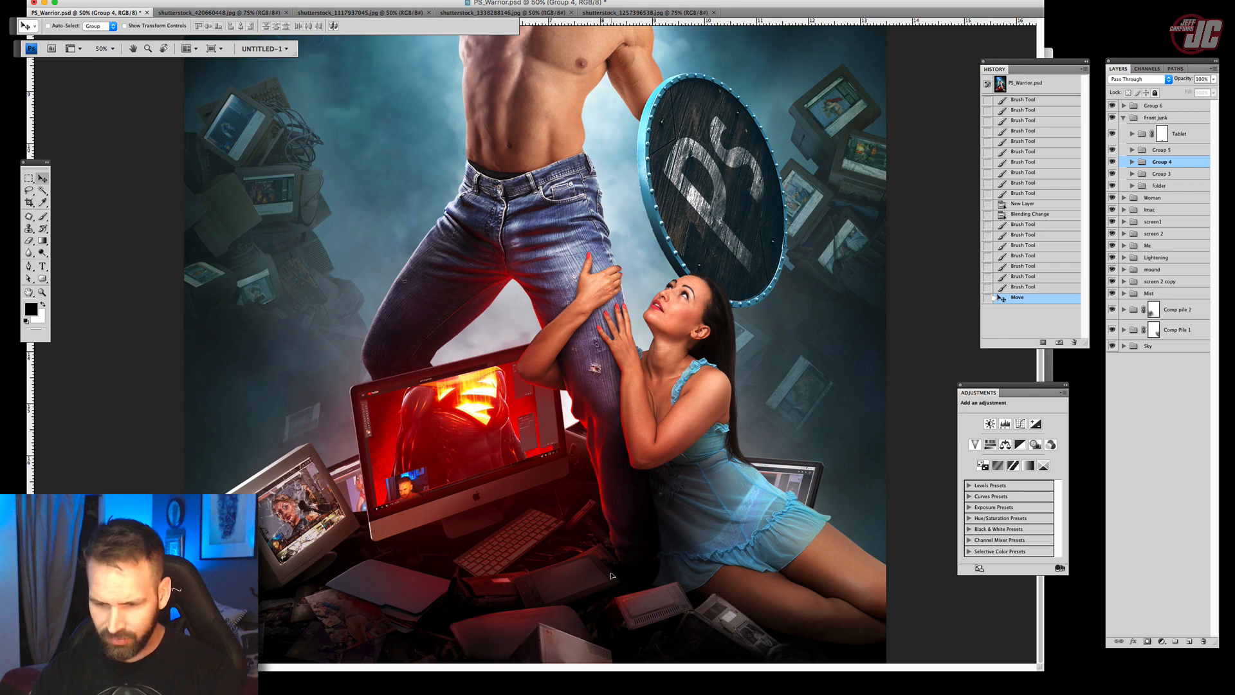
Set the output white level of Levels 10 in Group 4 to 161 and target its mask with the Brush tool.
left_click(1133, 163)
left_click(1188, 222)
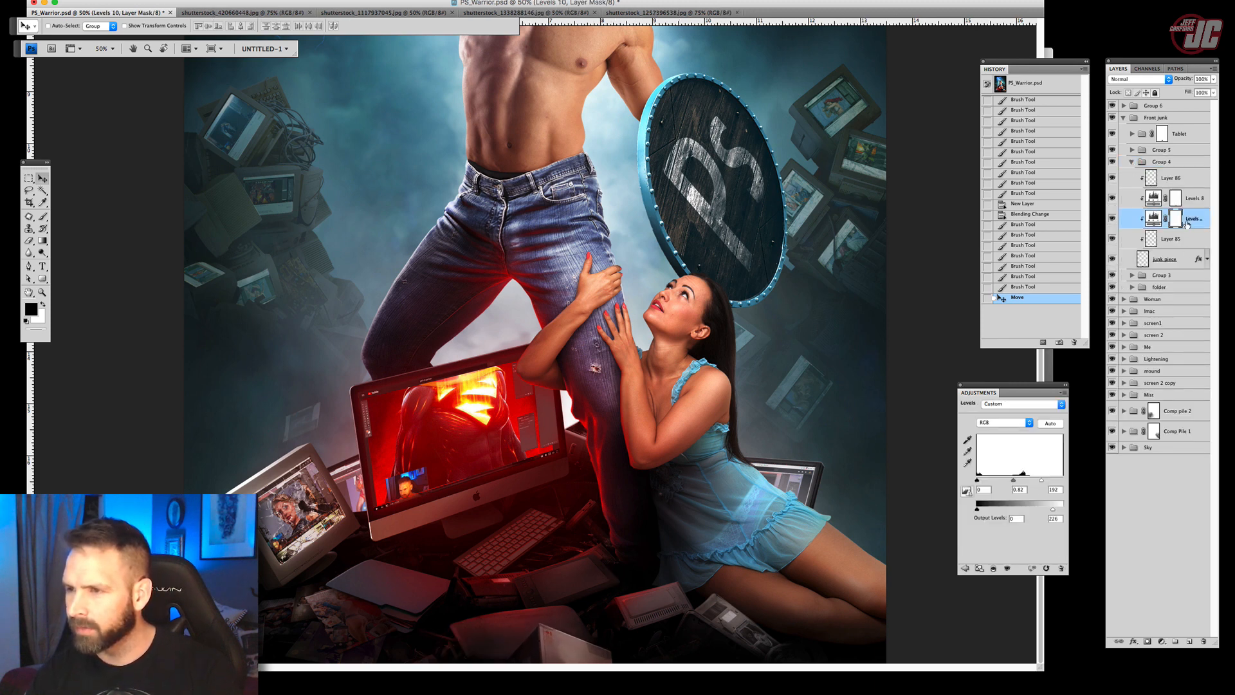
left_click(1155, 222)
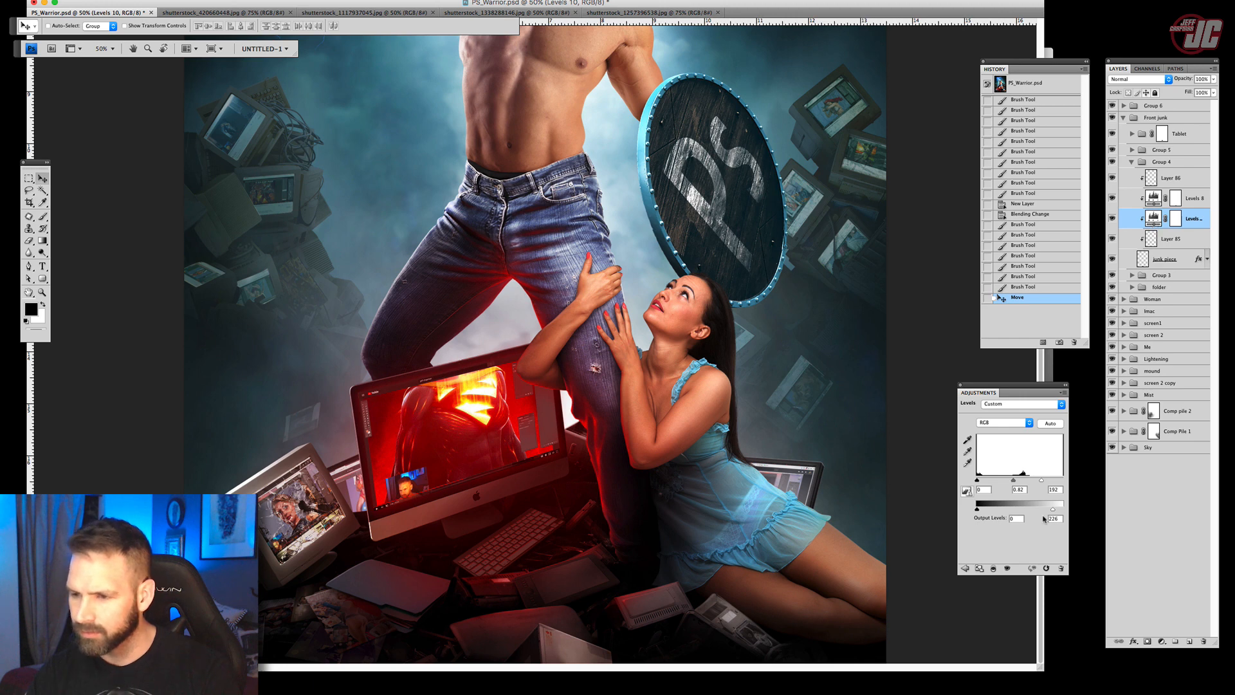
left_click_drag(1034, 510, 1029, 514)
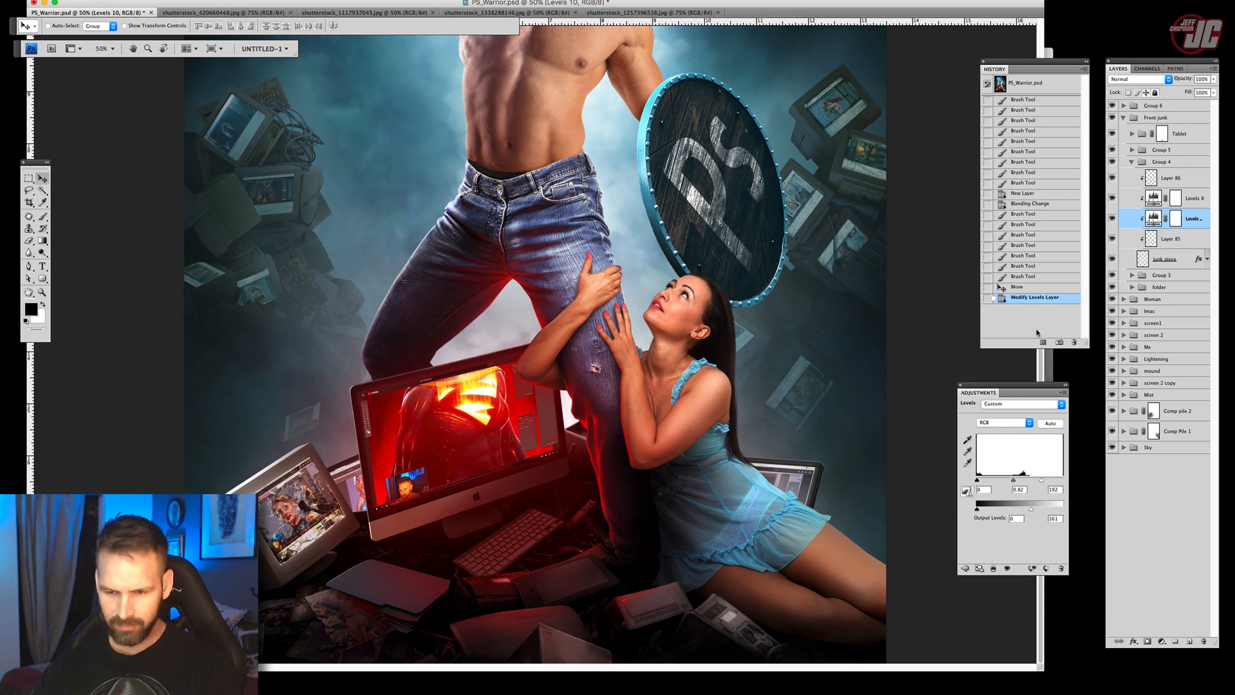
left_click(1176, 220)
left_click(43, 217)
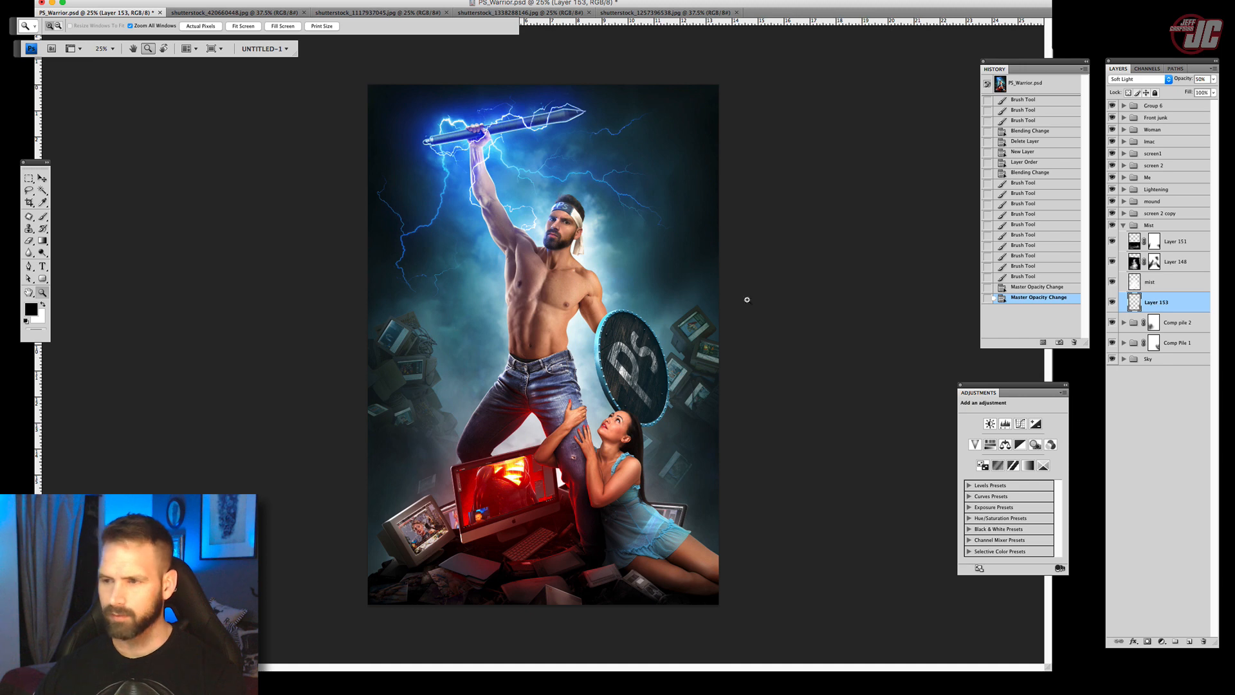
Collapse the Mist group and open the painted-warrior stock photo shutterstock_243714070.jpeg.
left_click(1123, 227)
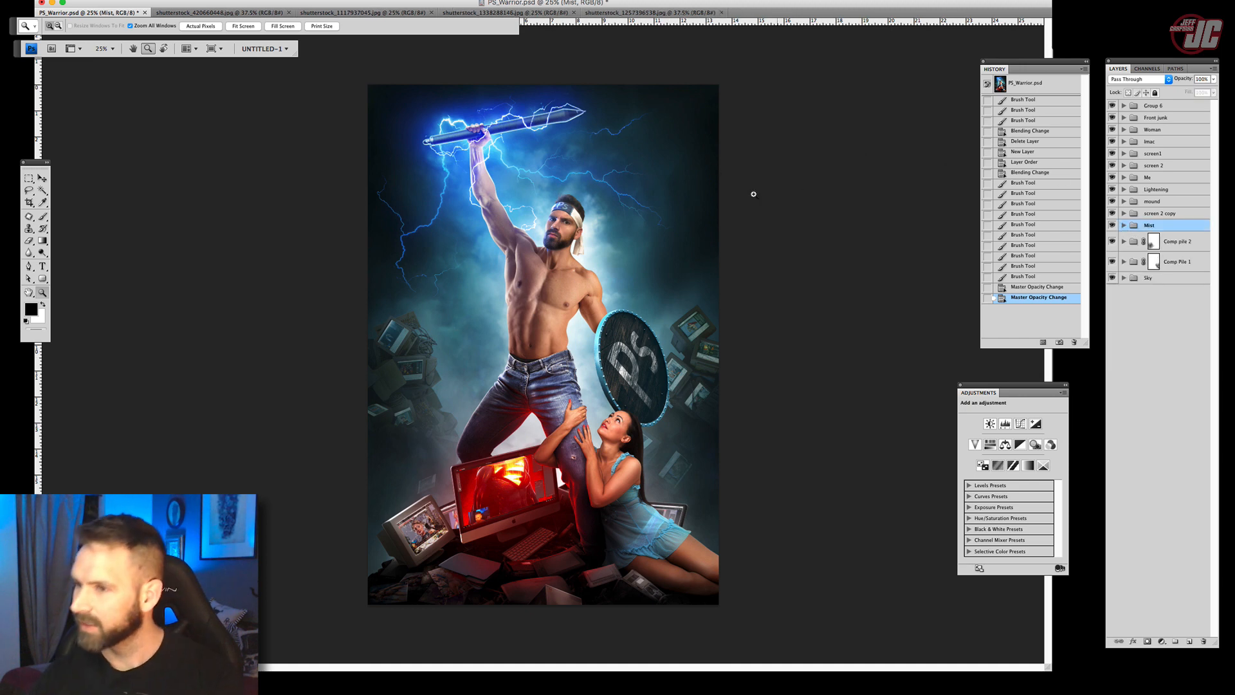
left_click(601, 300)
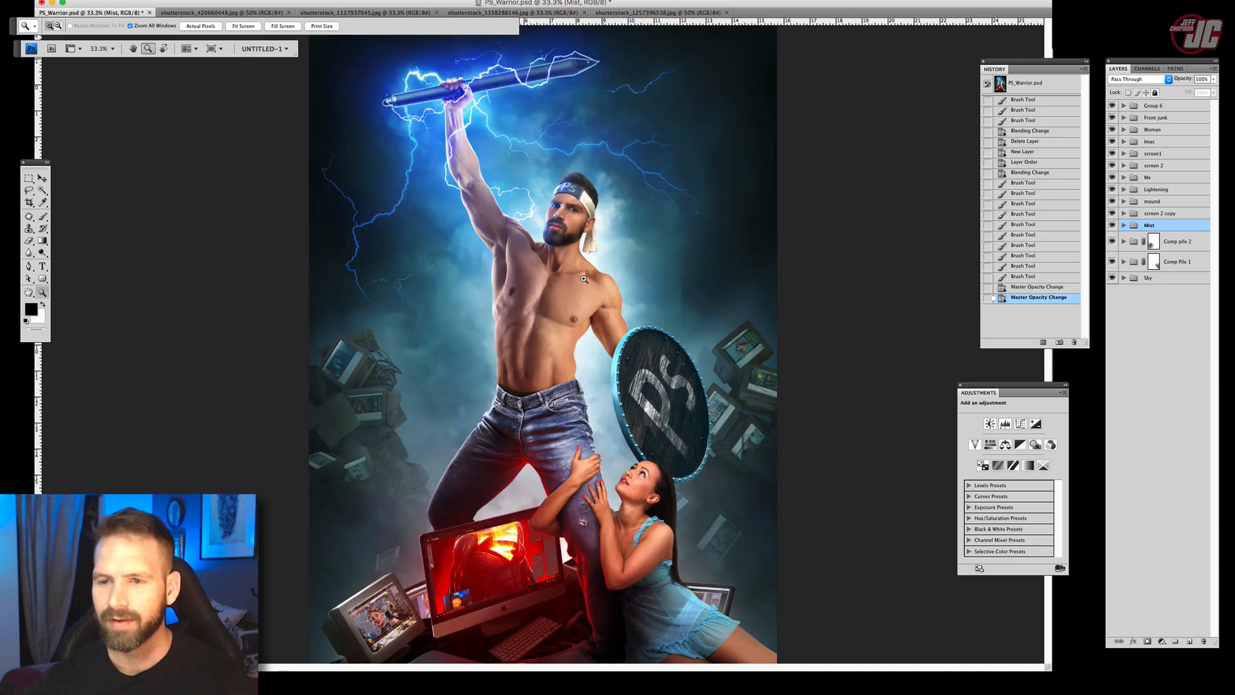
key("ctrl+1")
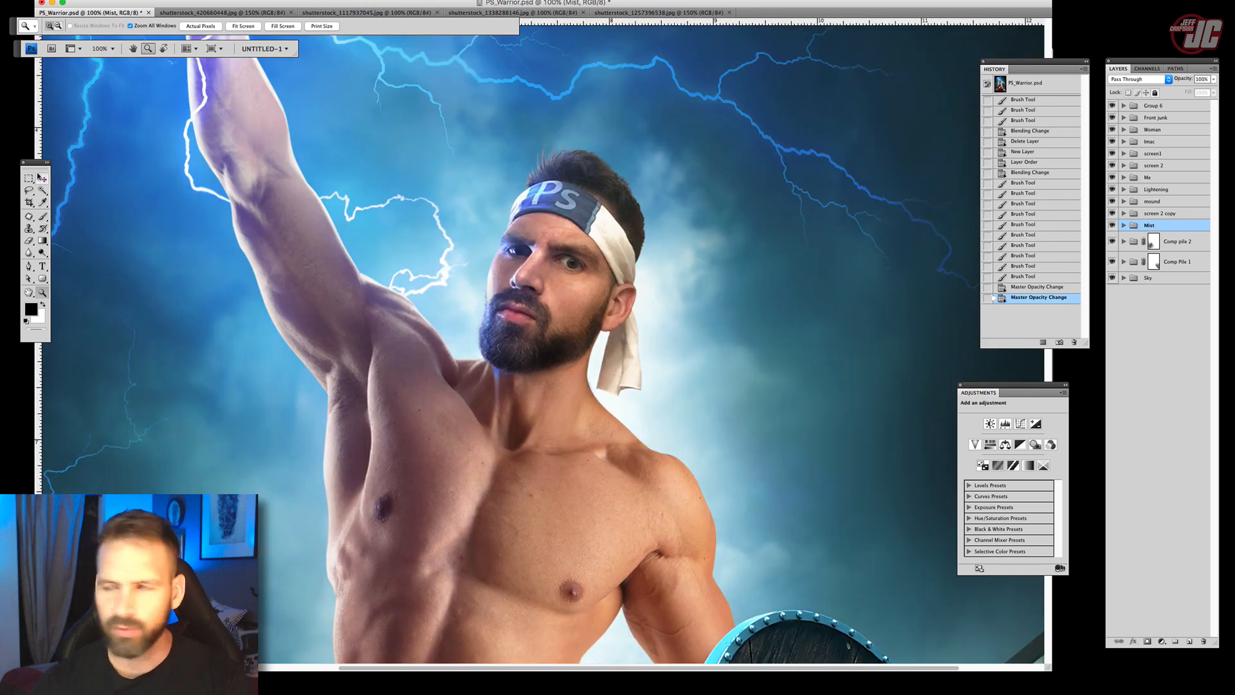
left_click(41, 179)
key("Tab")
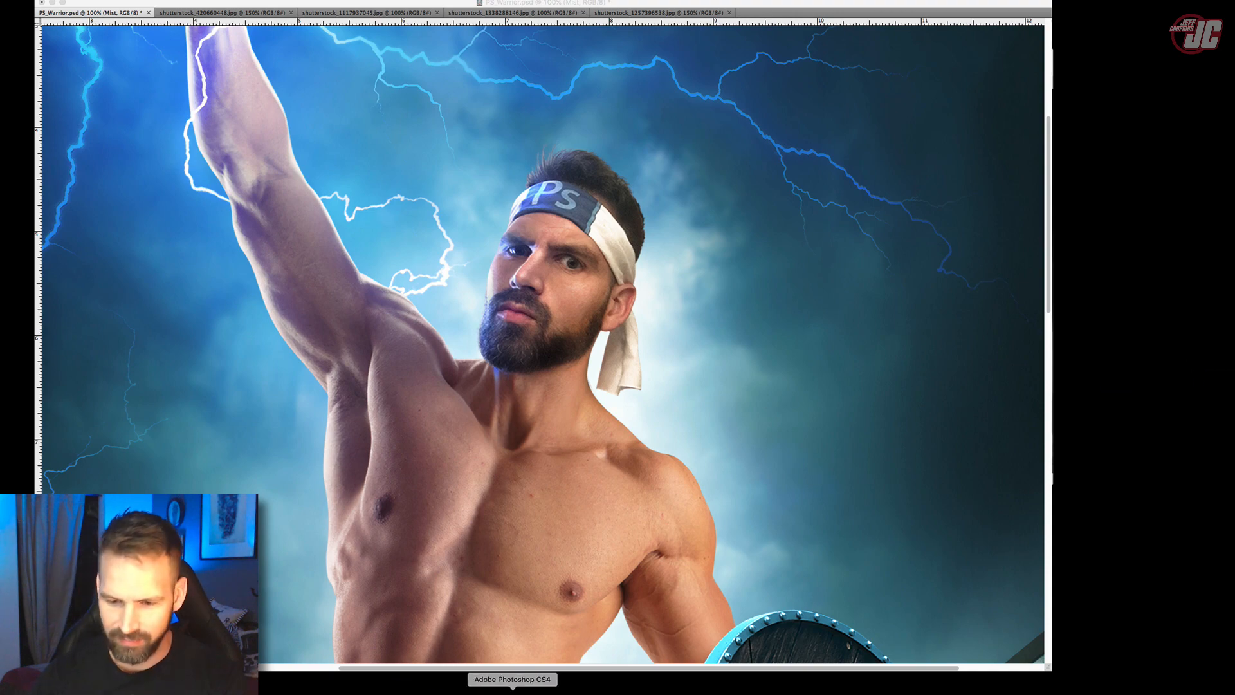
key("Tab")
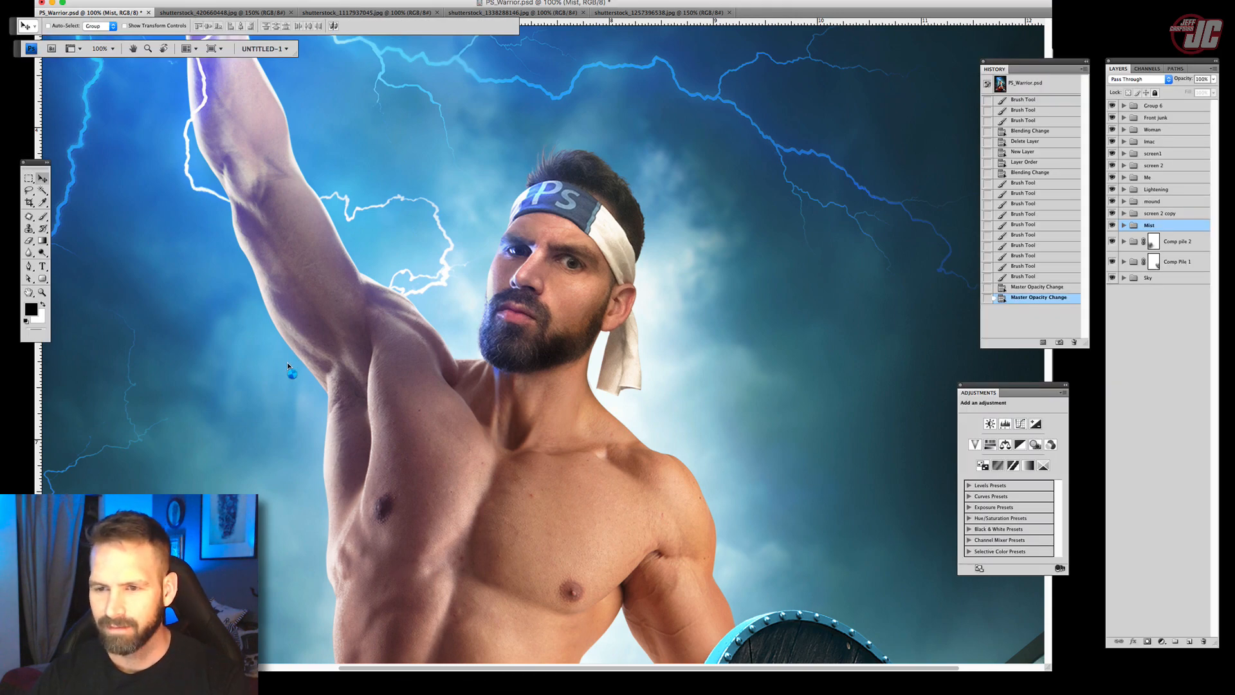
key("z")
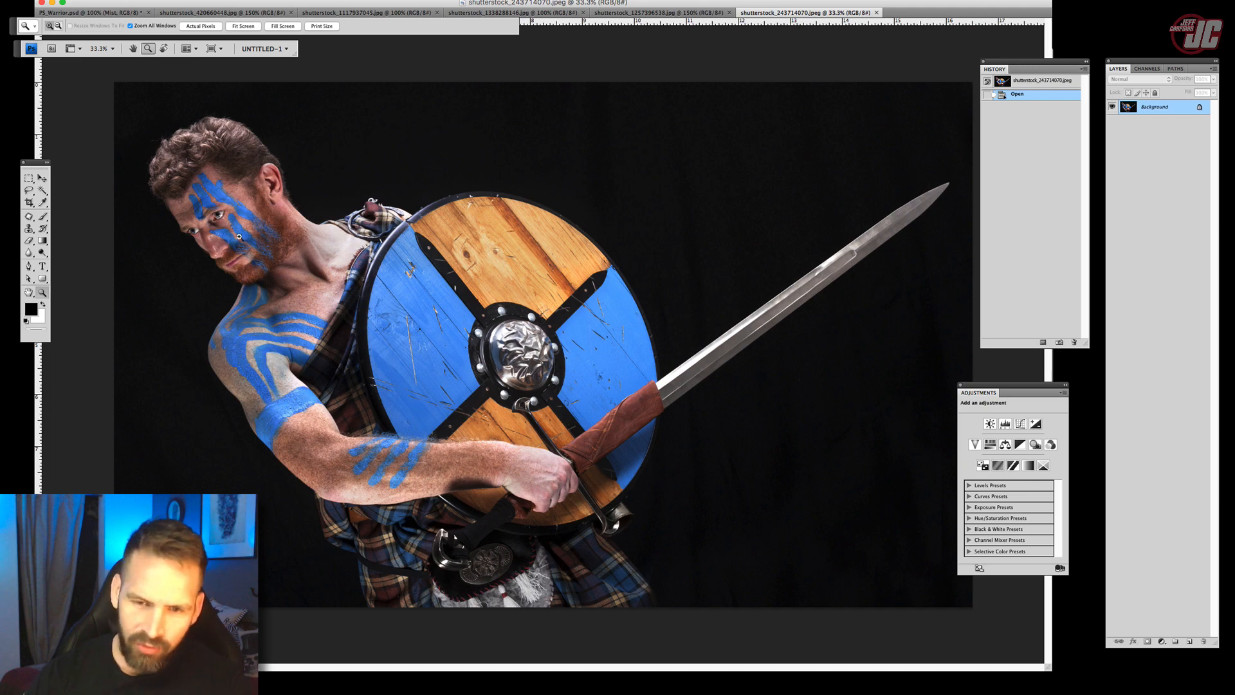
Lasso the area of the warrior's face that carries the blue war paint, from the hairline to the beard.
left_click(239, 237)
left_click(211, 248)
left_click(176, 234)
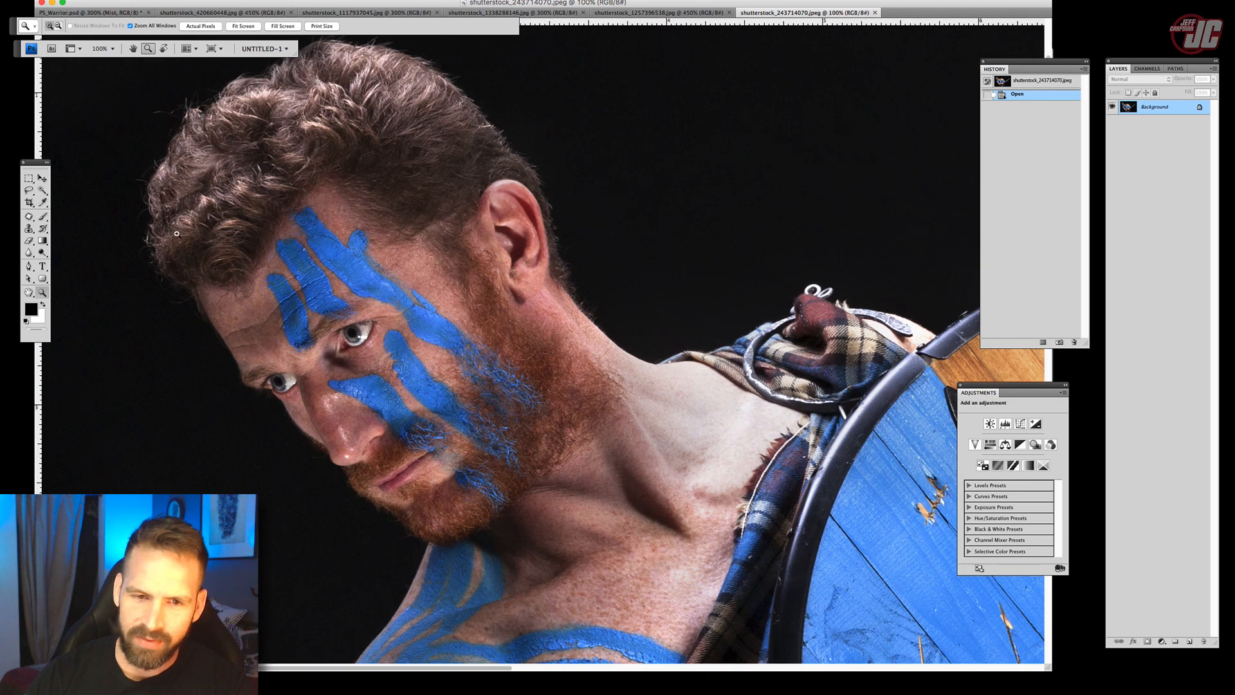
left_click(31, 192)
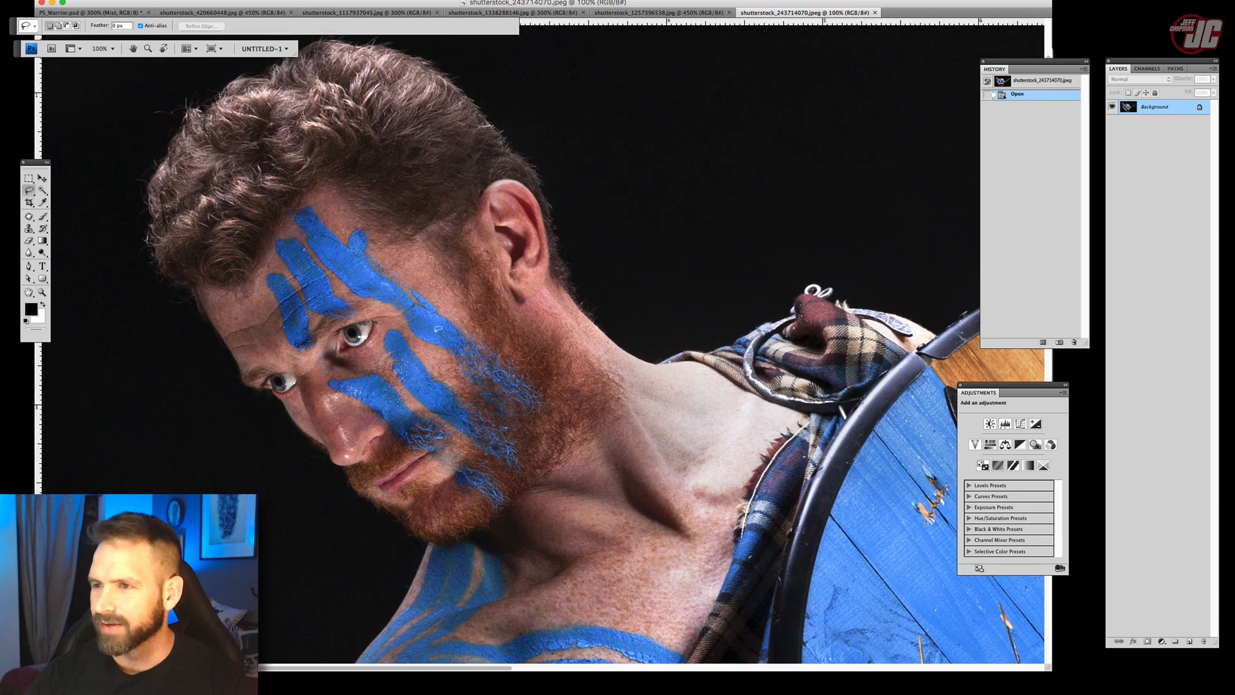
scroll(412, 302, "down", 5)
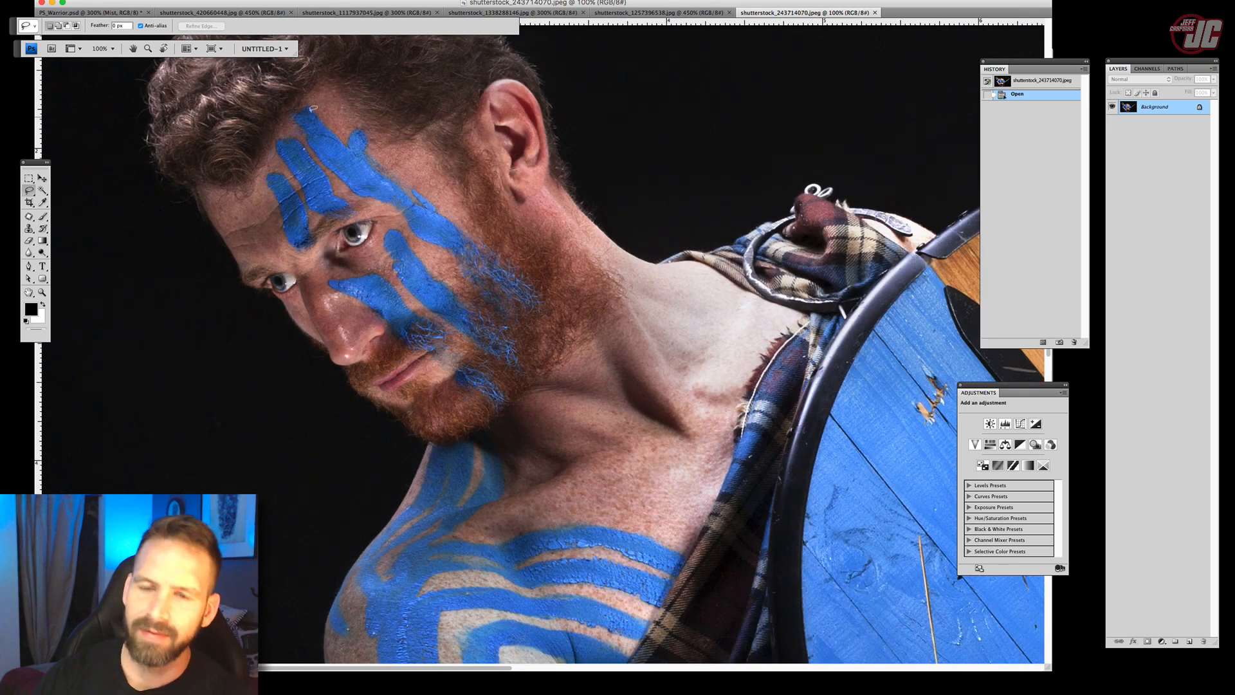
mouse_move(322, 82)
left_mouse_down()
mouse_move(229, 189)
mouse_move(339, 312)
left_mouse_up()
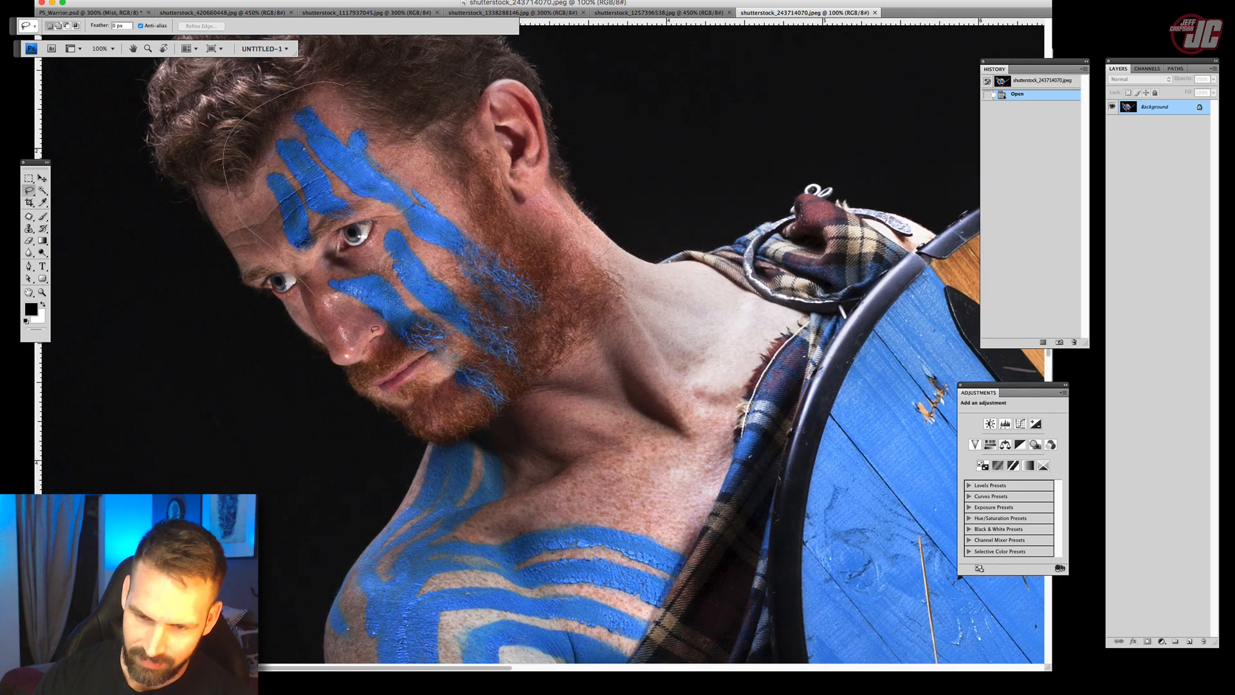
mouse_move(489, 426)
left_mouse_down()
mouse_move(520, 218)
mouse_move(380, 97)
mouse_move(322, 82)
left_mouse_up()
key("v")
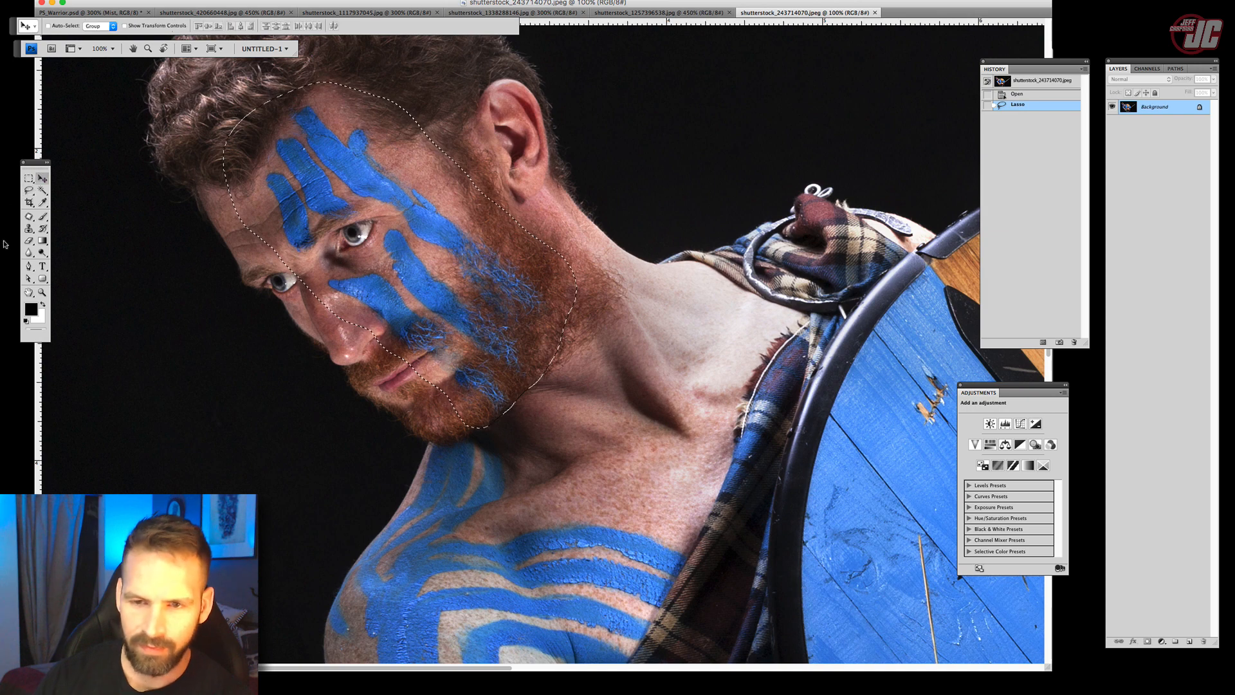
Copy the selected painted face area to a new layer and hide the Background layer.
key("ctrl+c")
key("ctrl+v")
left_click(1112, 121)
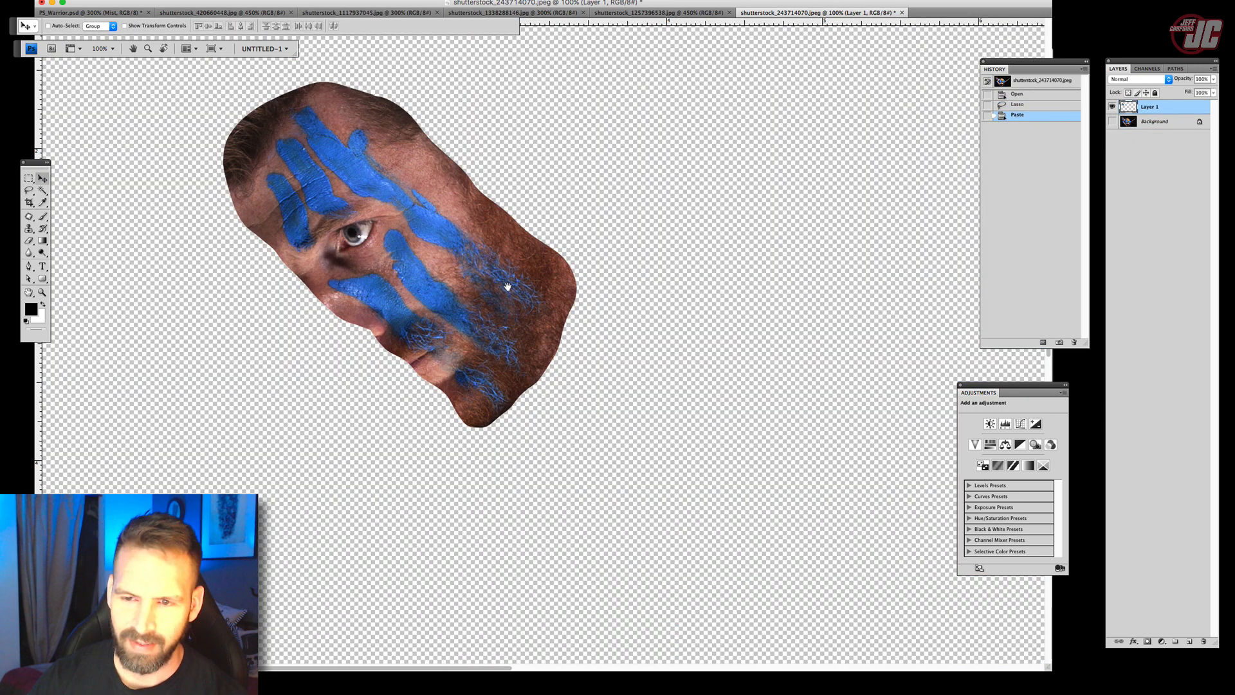
left_click_drag(508, 286, 508, 365)
Compare the Red and Blue channels individually and duplicate the Red channel.
left_click(1147, 68)
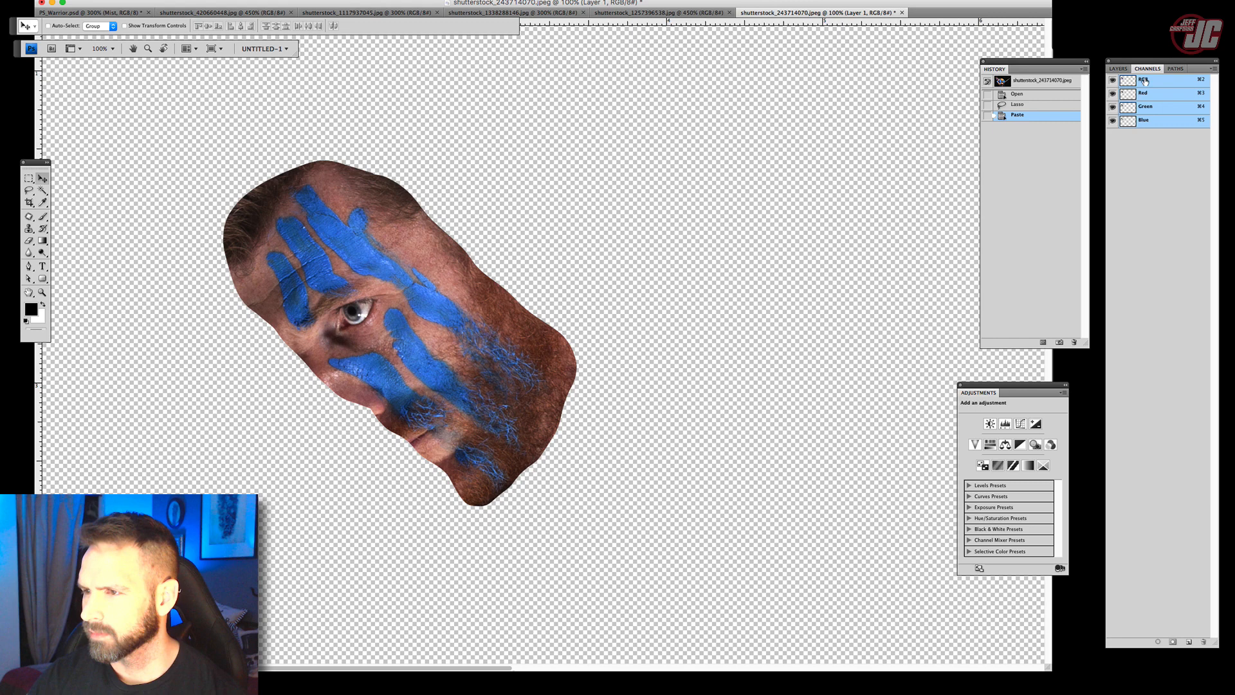
left_click(1114, 107)
left_click(1114, 121)
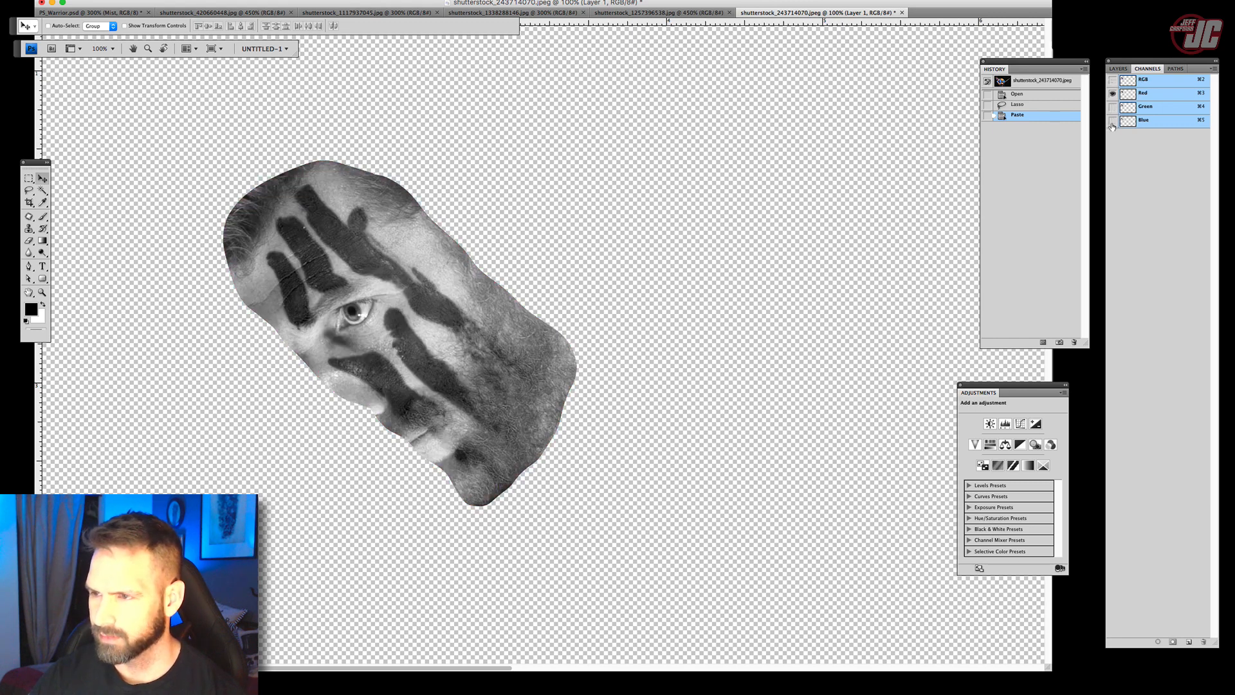
left_click(1113, 121)
left_click(1113, 94)
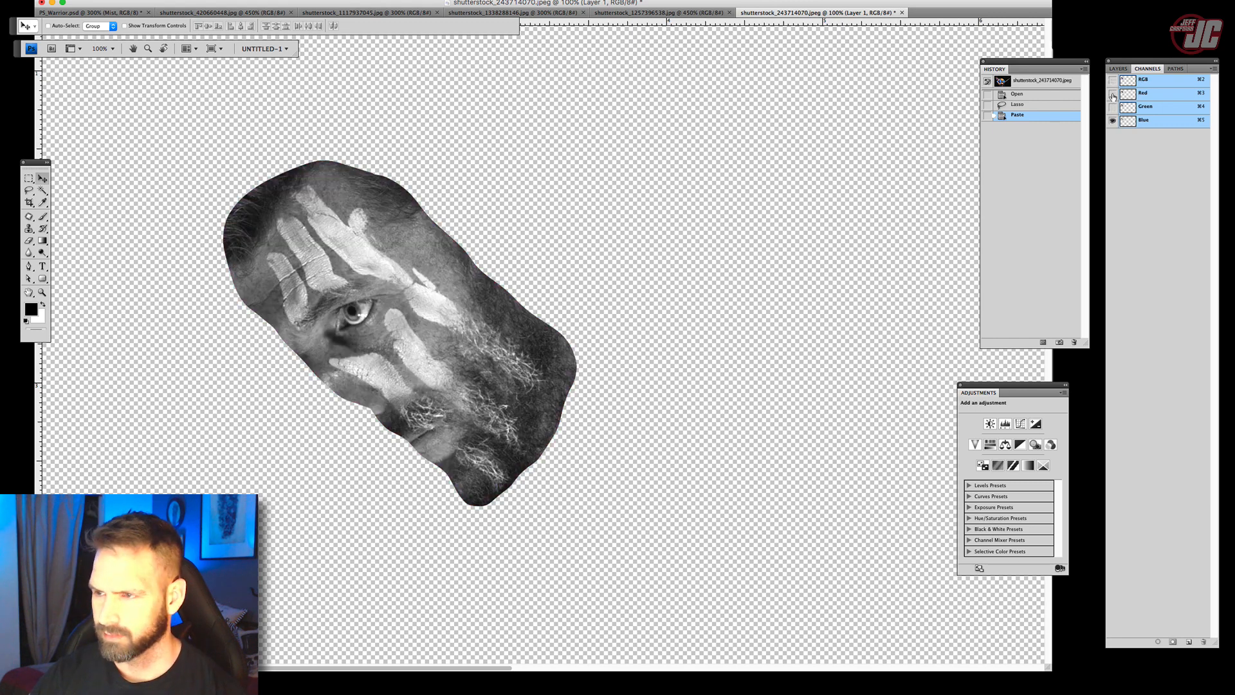
left_click(1113, 93)
left_click(1114, 120)
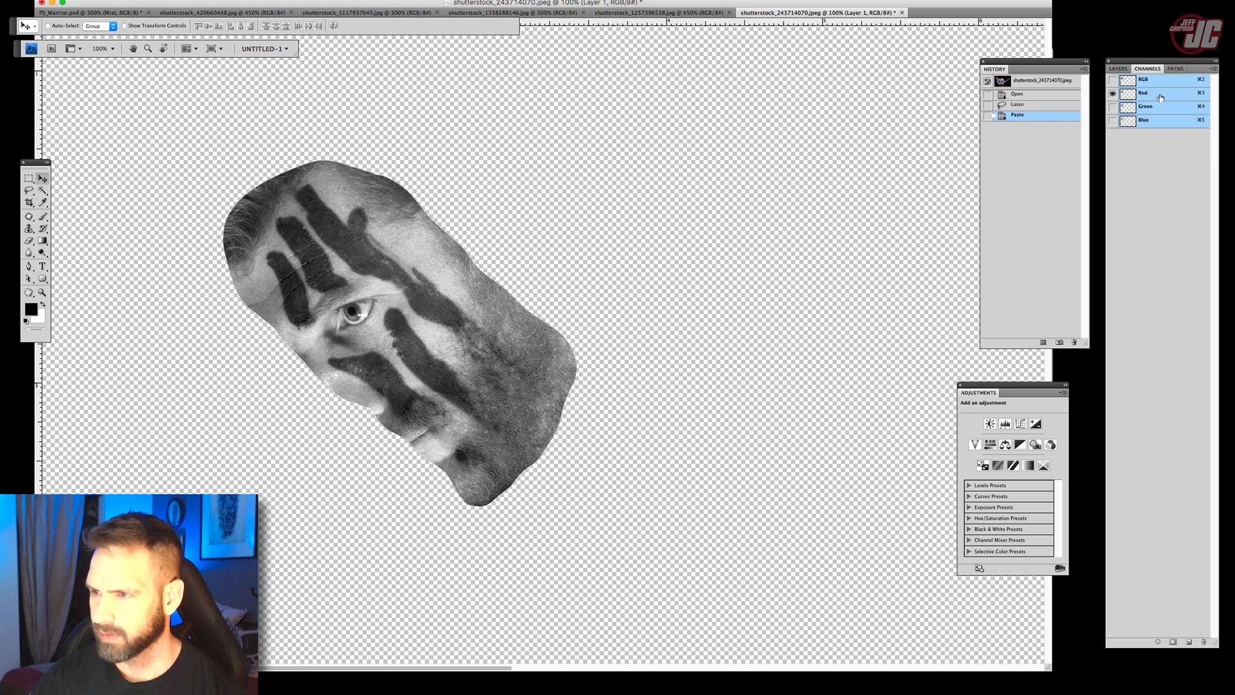
left_click_drag(1179, 95, 1189, 639)
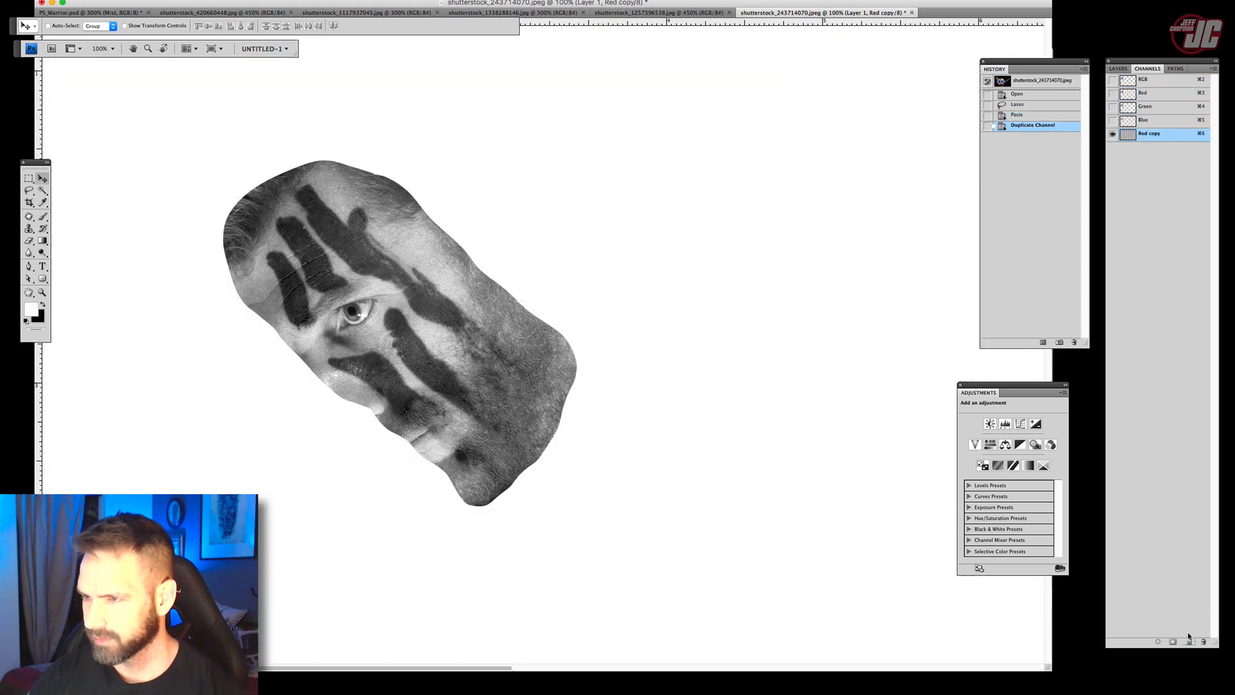
Apply Levels to the Red copy channel to push the skin toward white and the paint stripes toward black.
left_click(134, 0)
mouse_move(107, 1)
mouse_move(145, 18)
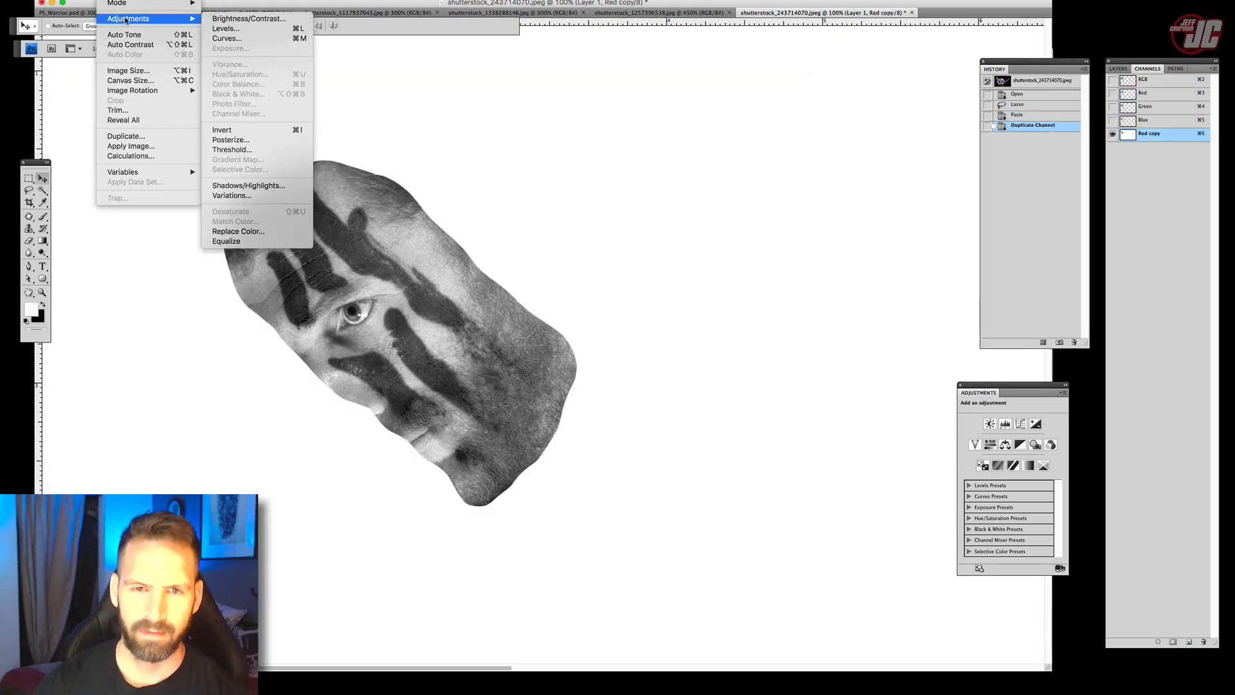
left_click(228, 29)
left_click_drag(806, 192, 753, 192)
left_click_drag(677, 193, 696, 192)
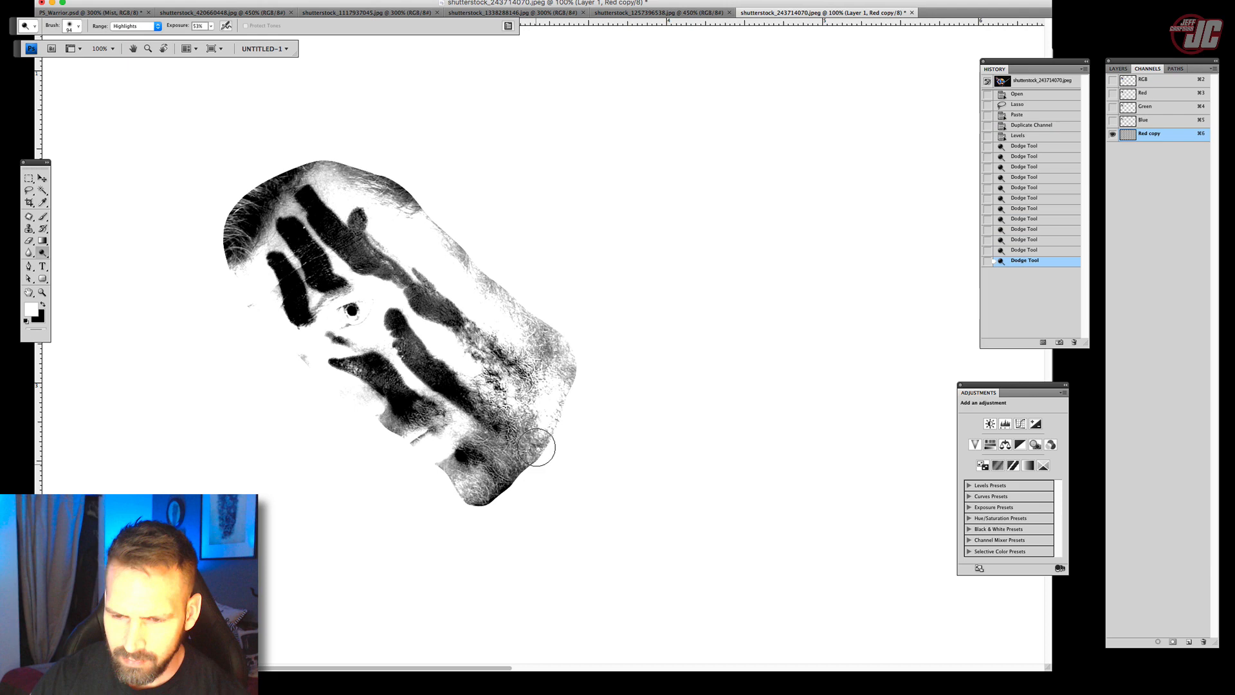
Dodge the highlights of the grey skin around the paint stripes and start whitening the lower edge of the face patch.
mouse_move(538, 441)
left_mouse_down()
mouse_move(372, 413)
mouse_move(413, 444)
mouse_move(470, 429)
left_mouse_up()
right_click(400, 426)
key("Return")
left_click_drag(453, 471, 485, 505)
left_click_drag(485, 504, 460, 481)
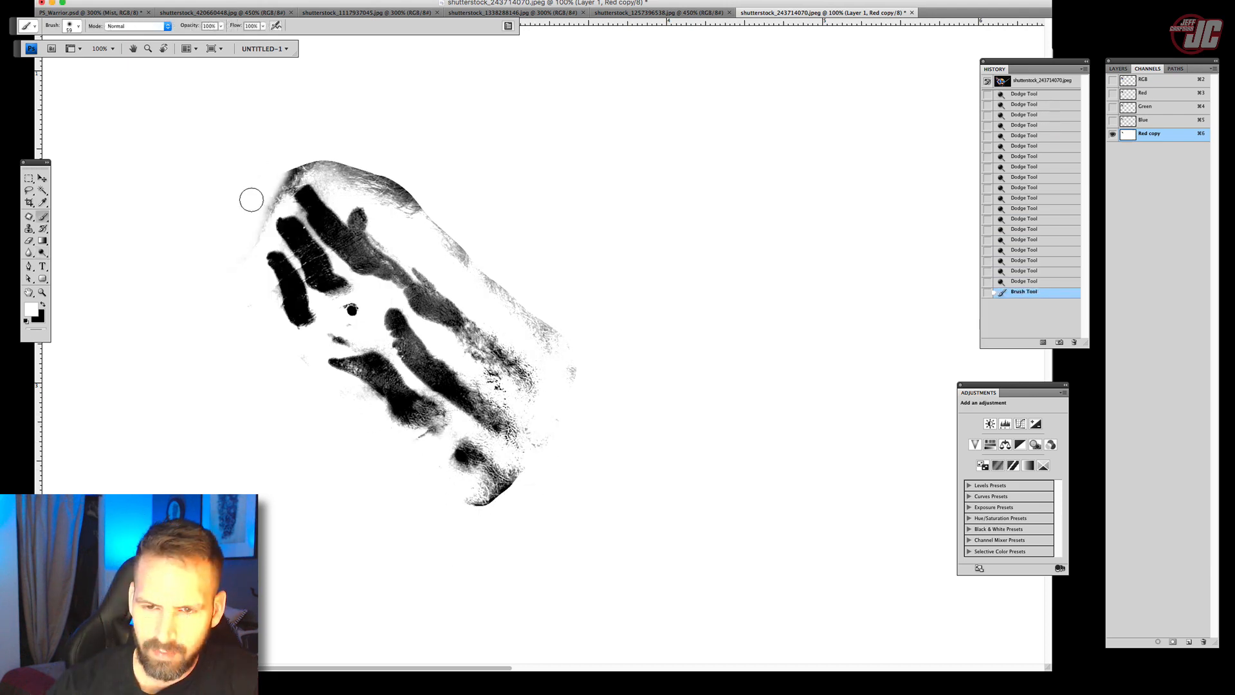
Paint white over the leftover face edges, the eye and the stray specks around the stripes in the Red copy channel.
mouse_move(251, 199)
left_mouse_down()
mouse_move(296, 168)
mouse_move(260, 208)
mouse_move(282, 177)
mouse_move(364, 170)
mouse_move(428, 223)
mouse_move(488, 314)
mouse_move(547, 338)
left_mouse_up()
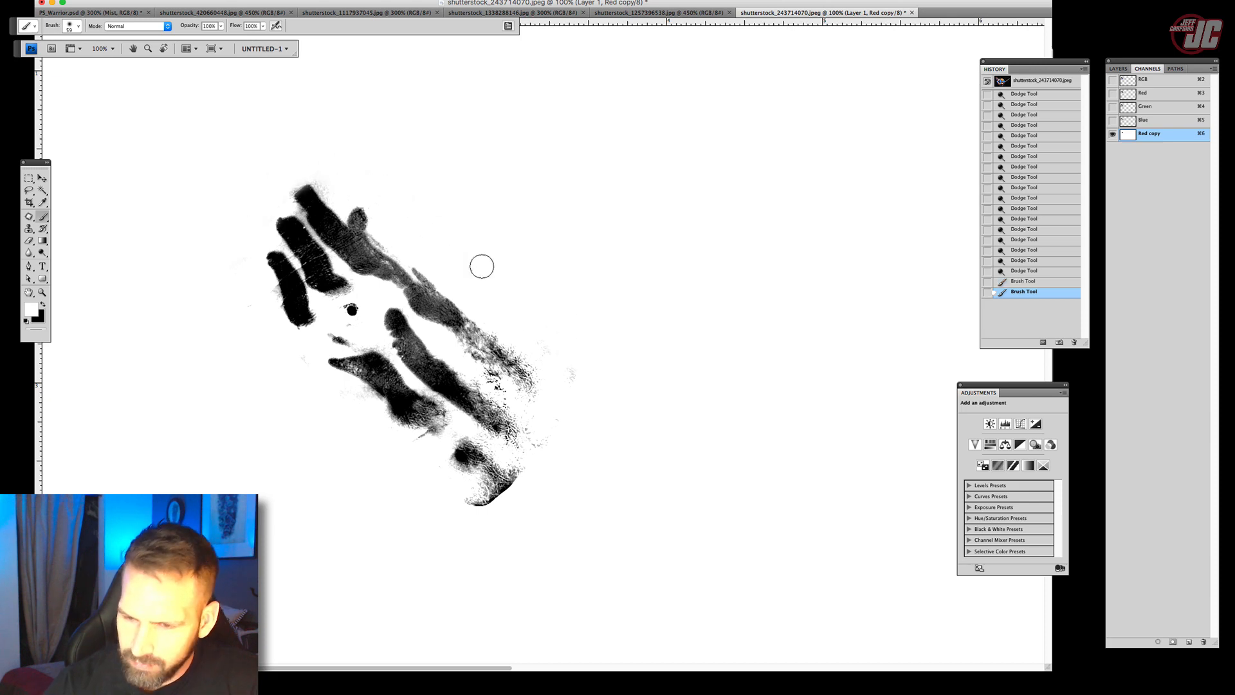
mouse_move(514, 476)
left_mouse_down()
mouse_move(473, 495)
mouse_move(489, 497)
mouse_move(562, 422)
left_mouse_up()
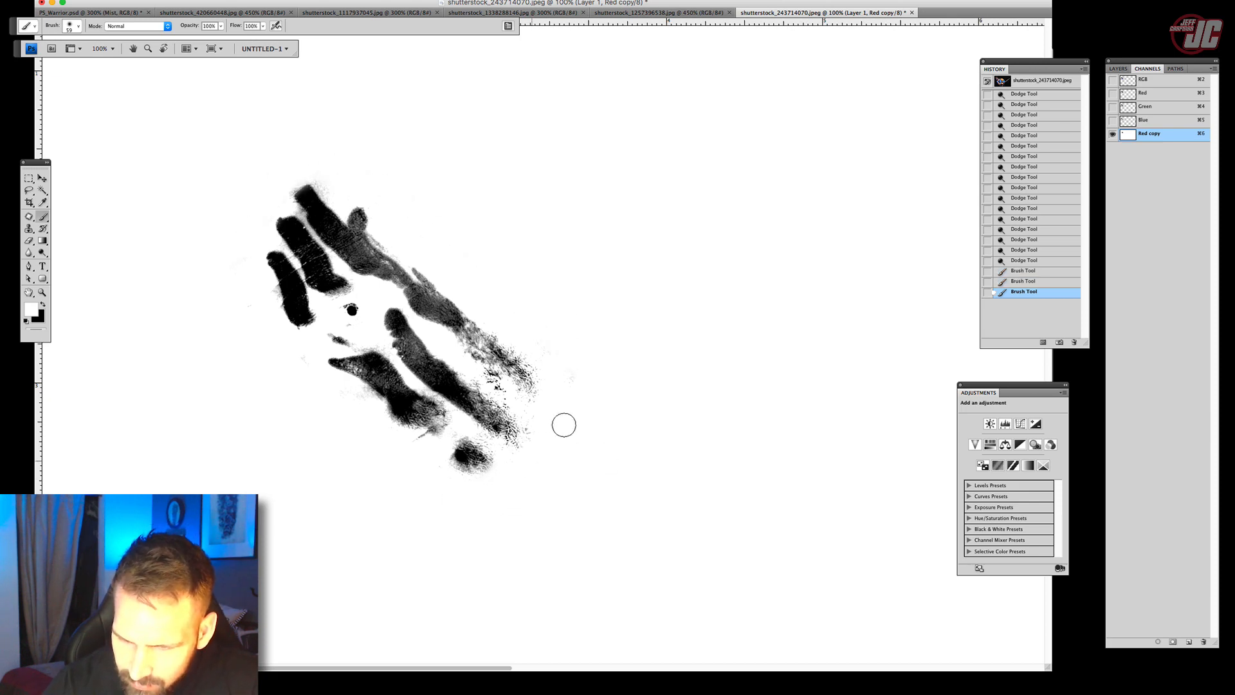
right_click(579, 320)
left_click(495, 379)
right_click(562, 336)
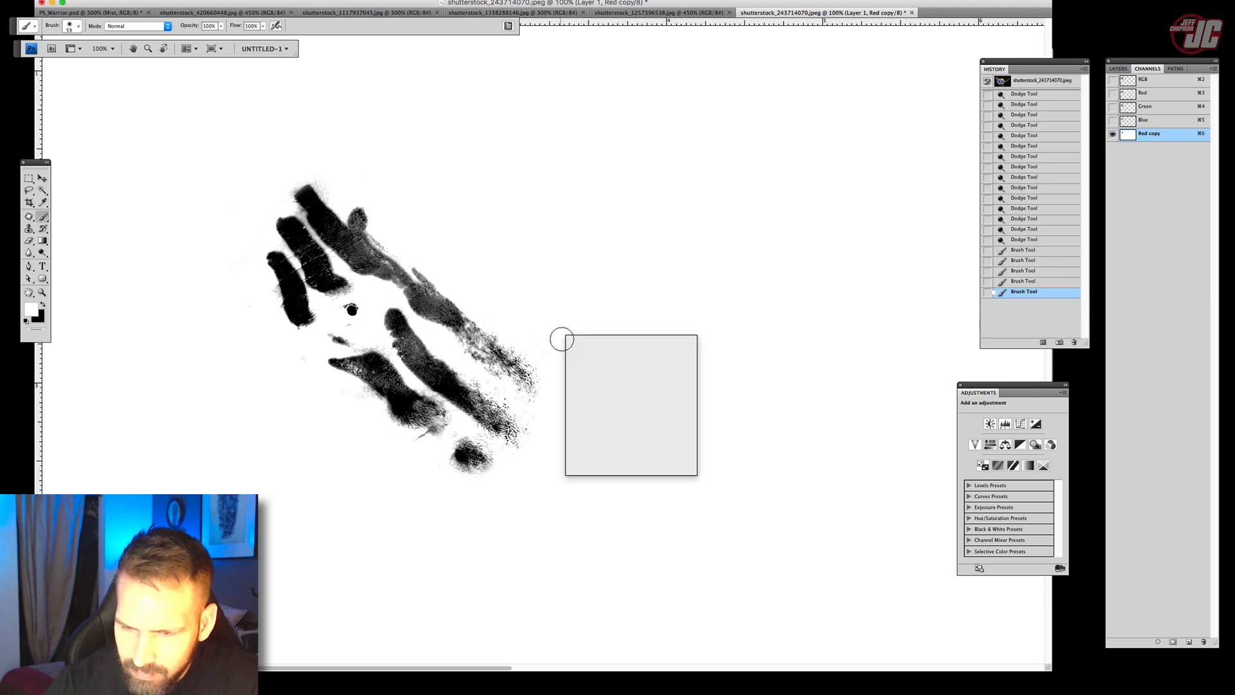
left_click_drag(601, 355, 594, 354)
left_click_drag(353, 308, 346, 314)
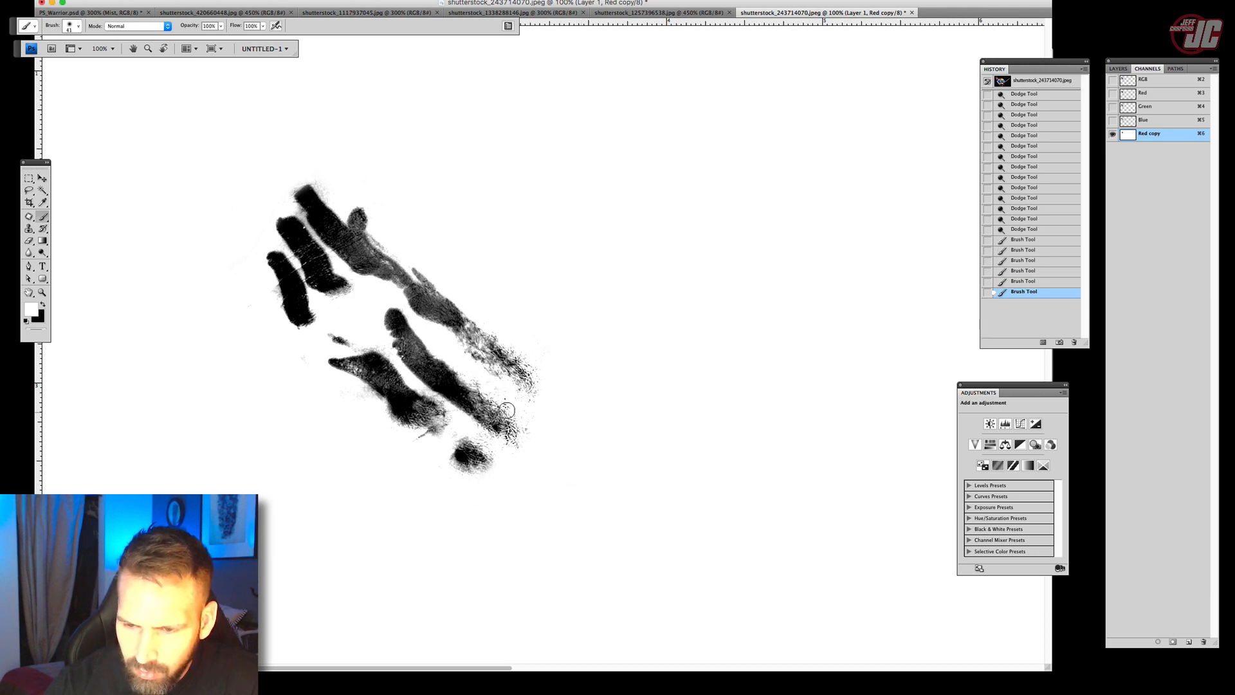
left_click_drag(487, 380, 512, 398)
left_click_drag(516, 402, 524, 386)
Dodge around the tip of the longest paint stripe, and darken the stripe with the Burn tool on Shadows at 45% exposure.
key("o")
mouse_move(298, 206)
left_mouse_down()
mouse_move(308, 227)
mouse_move(316, 180)
left_mouse_up()
key("shift+o")
mouse_move(289, 200)
left_mouse_down()
mouse_move(304, 225)
mouse_move(436, 301)
left_mouse_up()
left_click(211, 26)
left_click(216, 37)
left_click_drag(359, 250, 449, 321)
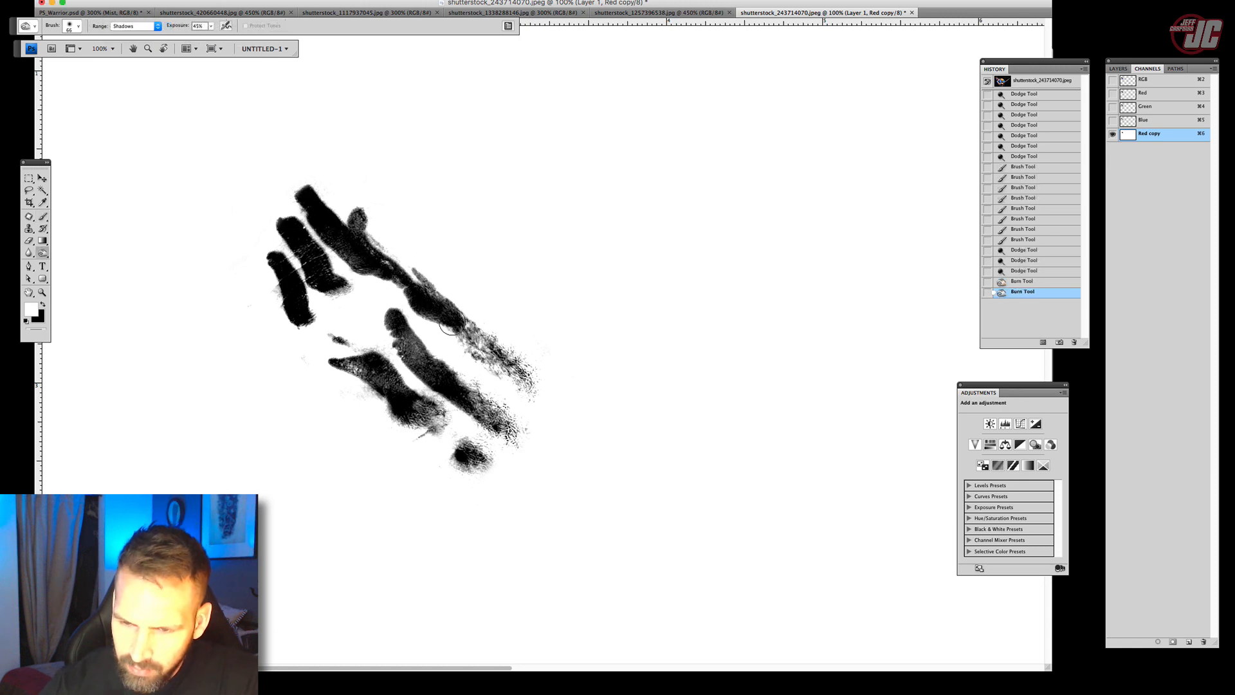
Burn the remaining forehead and cheek paint stripes to solid black in the Red copy channel.
left_click_drag(285, 221, 324, 270)
left_click_drag(395, 323, 432, 384)
mouse_move(399, 328)
left_mouse_down()
mouse_move(427, 359)
mouse_move(412, 335)
left_mouse_up()
left_click_drag(412, 334, 499, 423)
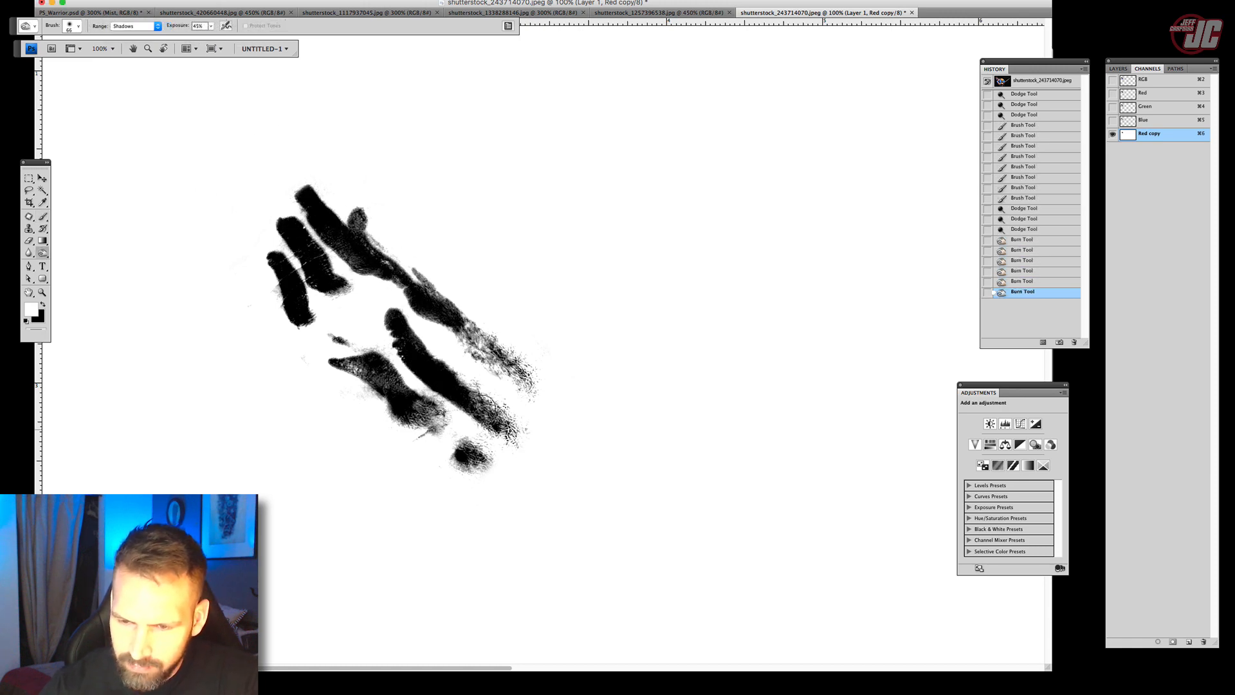
left_click_drag(390, 305, 421, 346)
left_click_drag(287, 274, 304, 310)
mouse_move(360, 369)
left_mouse_down()
mouse_move(417, 402)
mouse_move(386, 377)
left_mouse_up()
mouse_move(357, 366)
left_mouse_down()
mouse_move(430, 408)
mouse_move(475, 454)
left_mouse_up()
Load the Red copy channel as a selection on Layer 1 and invert it to select the blue paint.
left_click(46, 179)
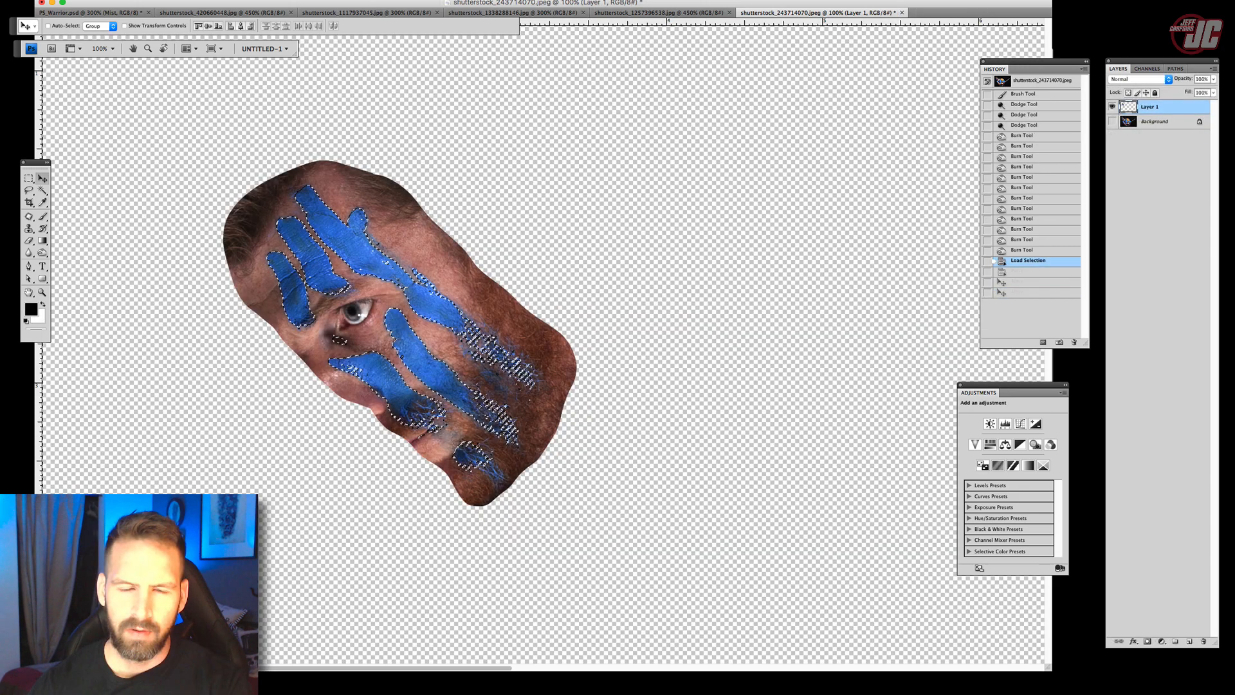
left_click(168, 1)
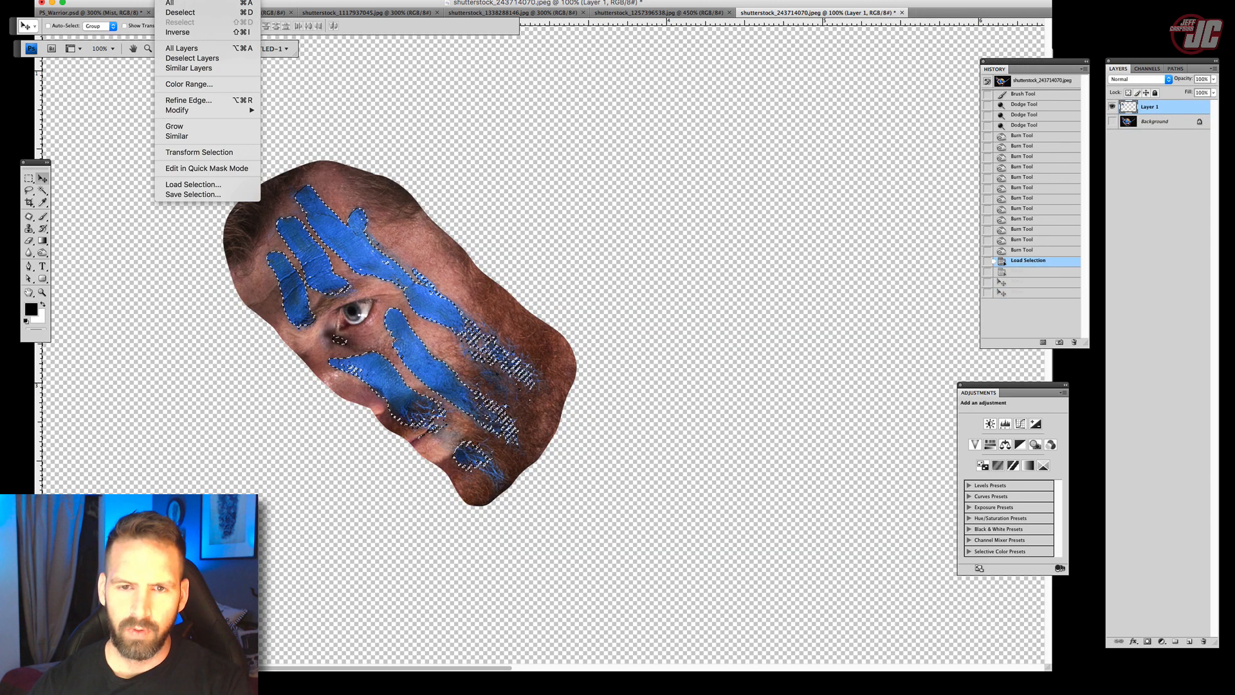
left_click(180, 34)
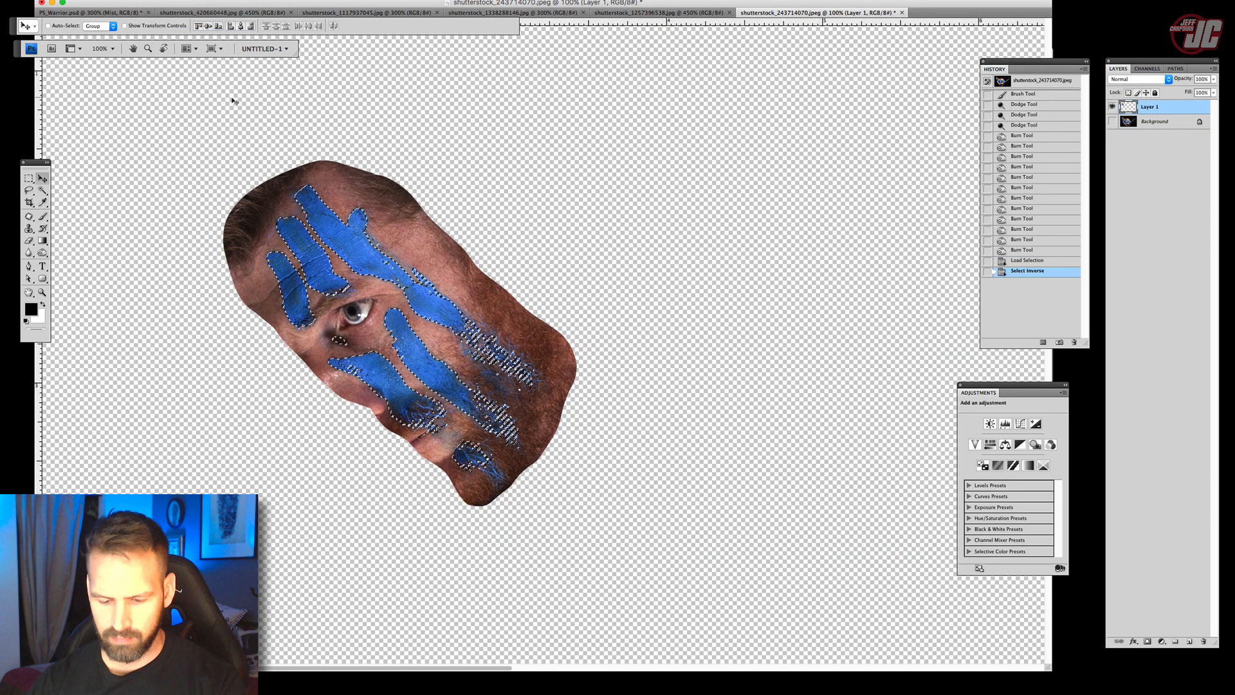
Return to PS_Warrior.psd at the man's face, expand the Me group and select its Shield group.
left_click(99, 13)
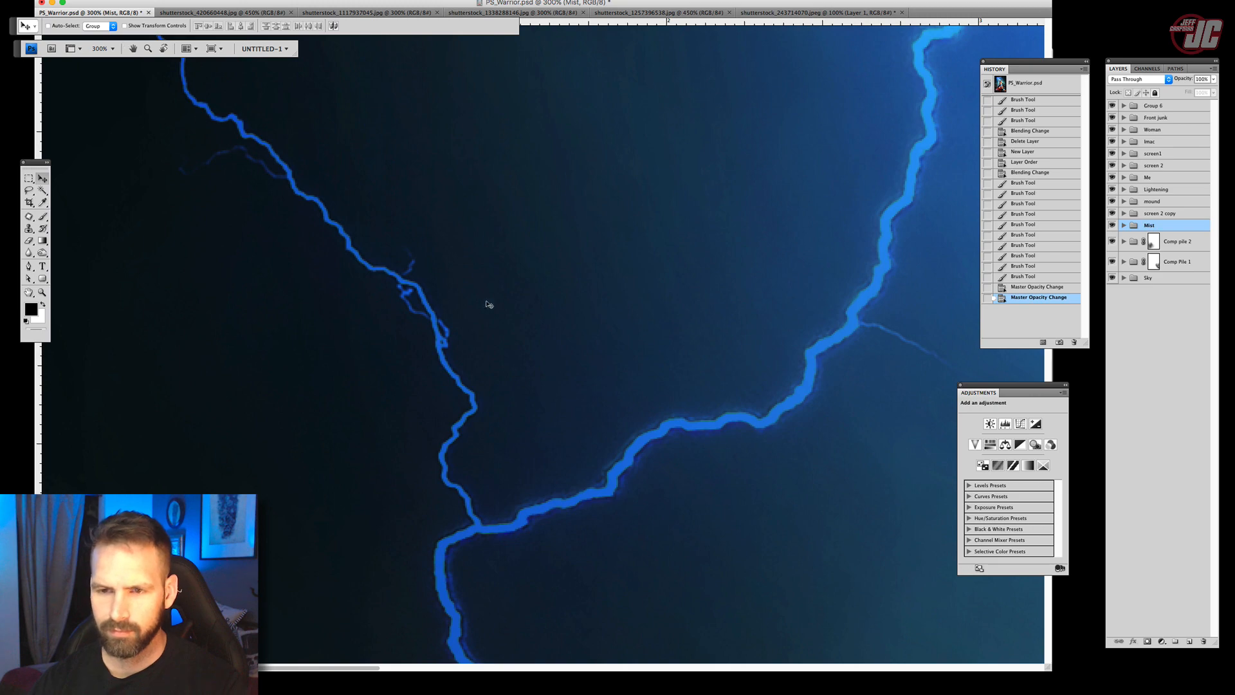
left_click_drag(566, 382, 522, 516)
left_click_drag(590, 354, 287, 241)
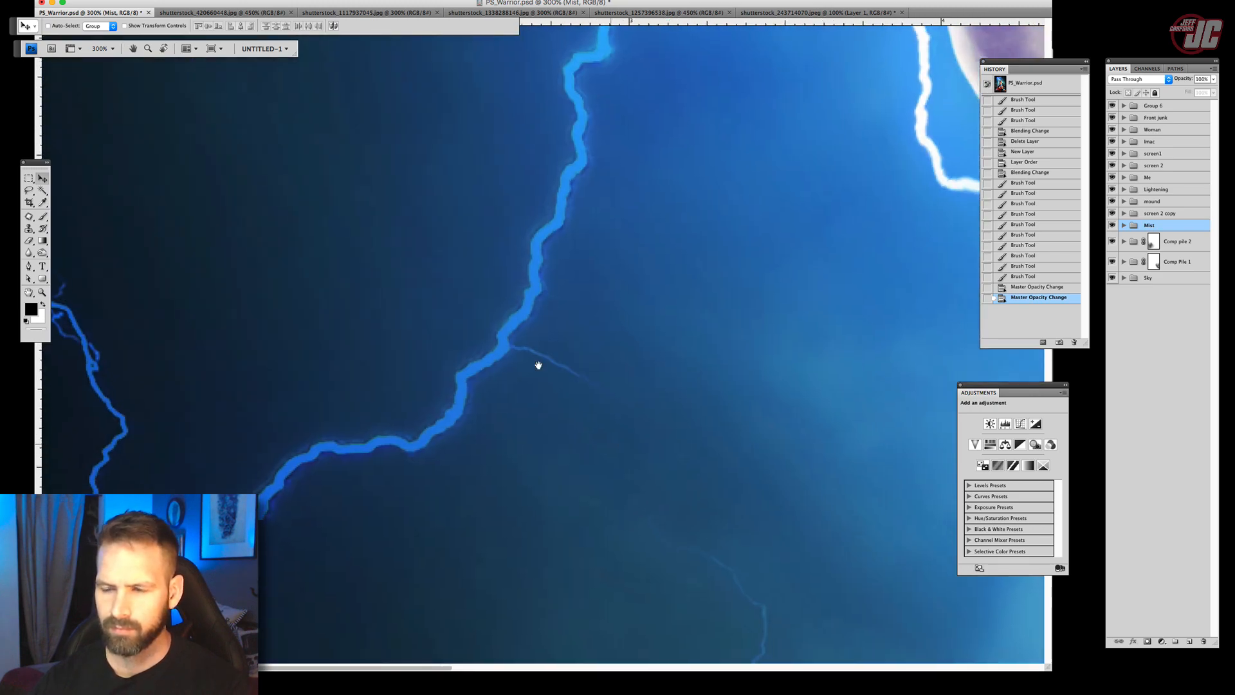
left_click_drag(538, 365, 410, 341)
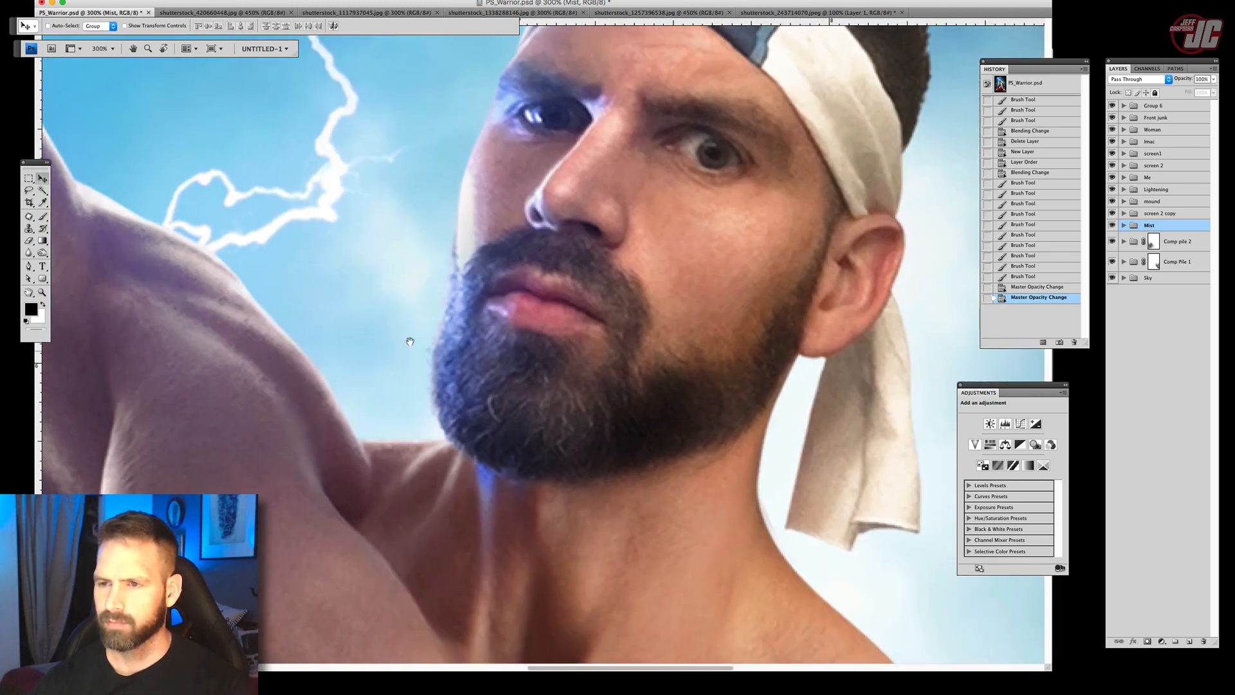
key("z")
left_click(575, 286, "alt")
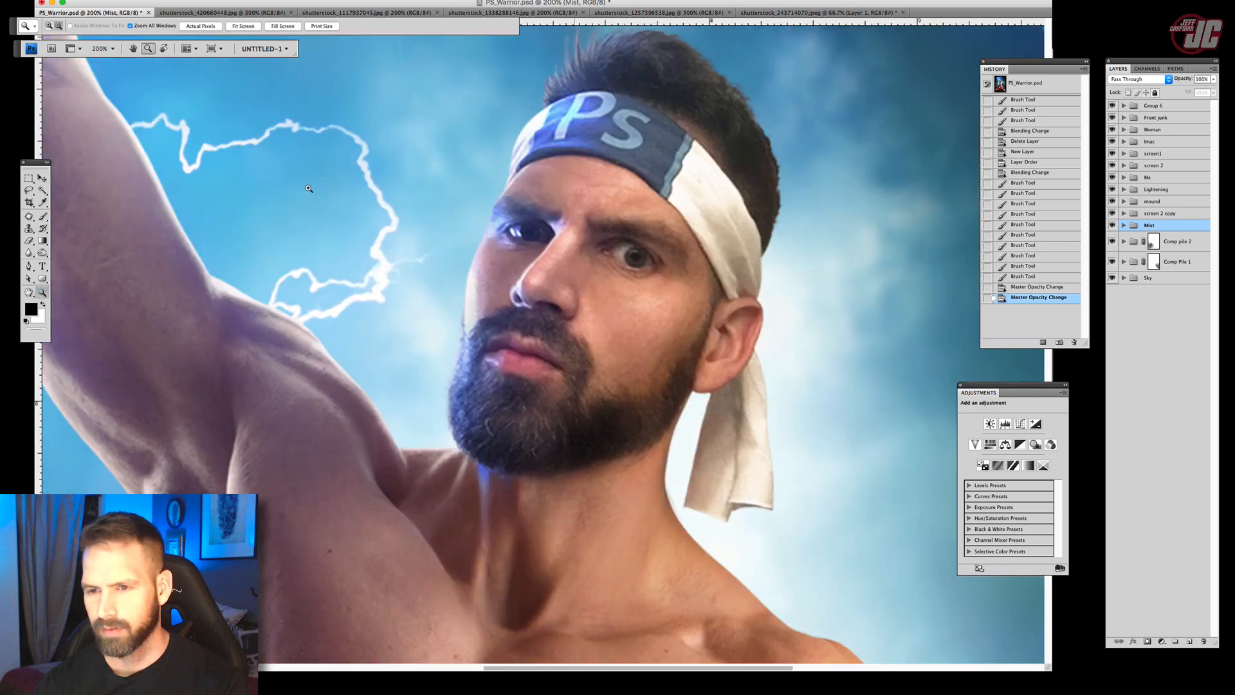
key("v")
scroll(380, 234, "right", 3)
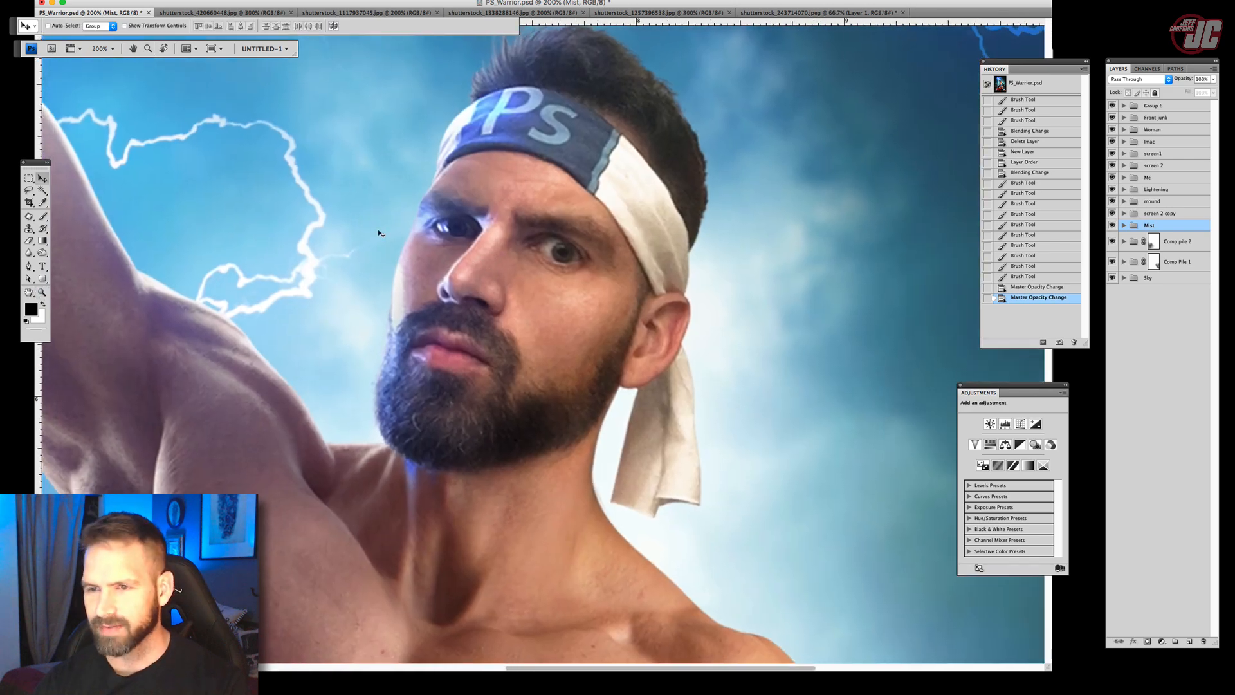
left_click(1124, 177)
left_click(1175, 192)
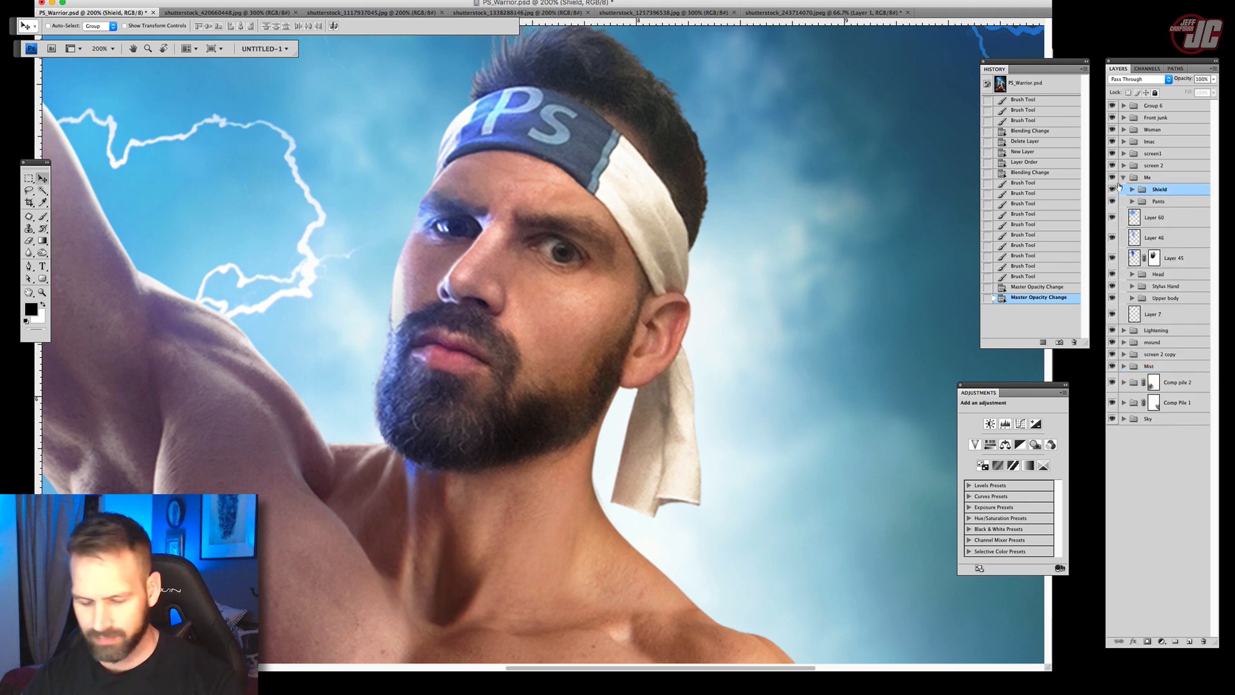
Paste the blue paint into the Me group, scale it to about 46%, rotate it about 57.7° and place it over the man's face beside the ear.
key("ctrl+v")
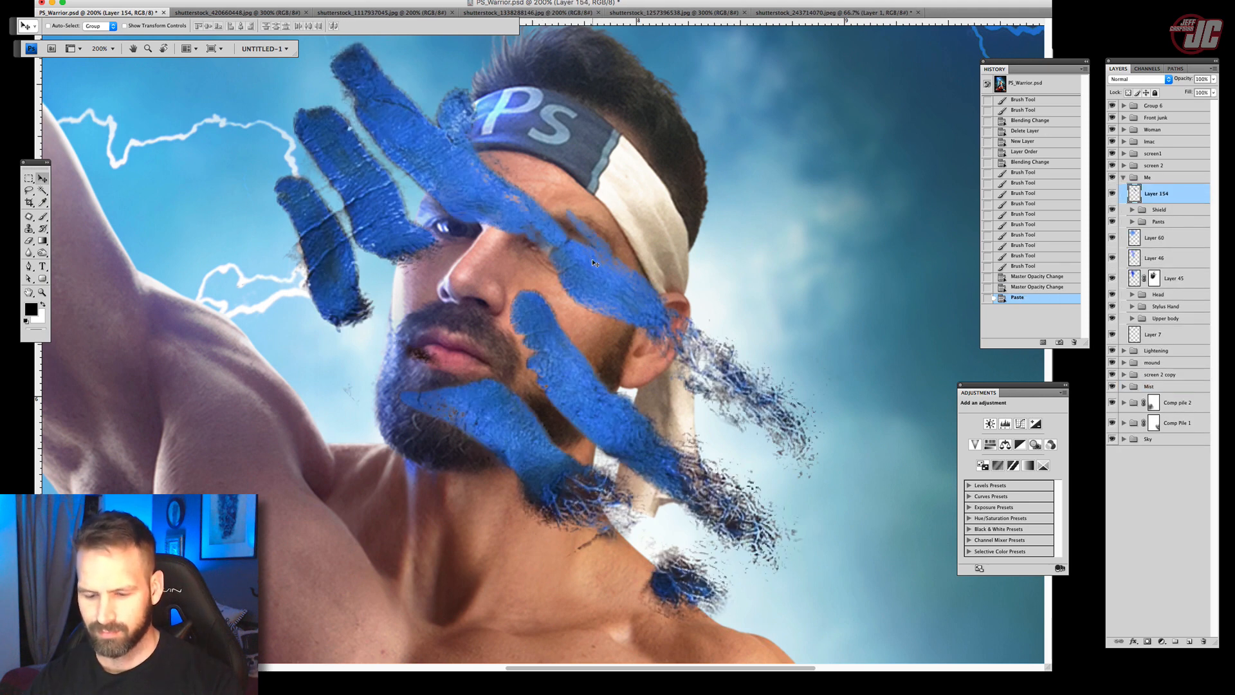
key("ctrl+t")
mouse_move(162, 234)
left_mouse_down()
mouse_move(219, 122)
mouse_move(451, 45)
mouse_move(643, 84)
mouse_move(705, 113)
mouse_move(678, 255)
left_mouse_up()
left_click_drag(653, 104, 624, 309)
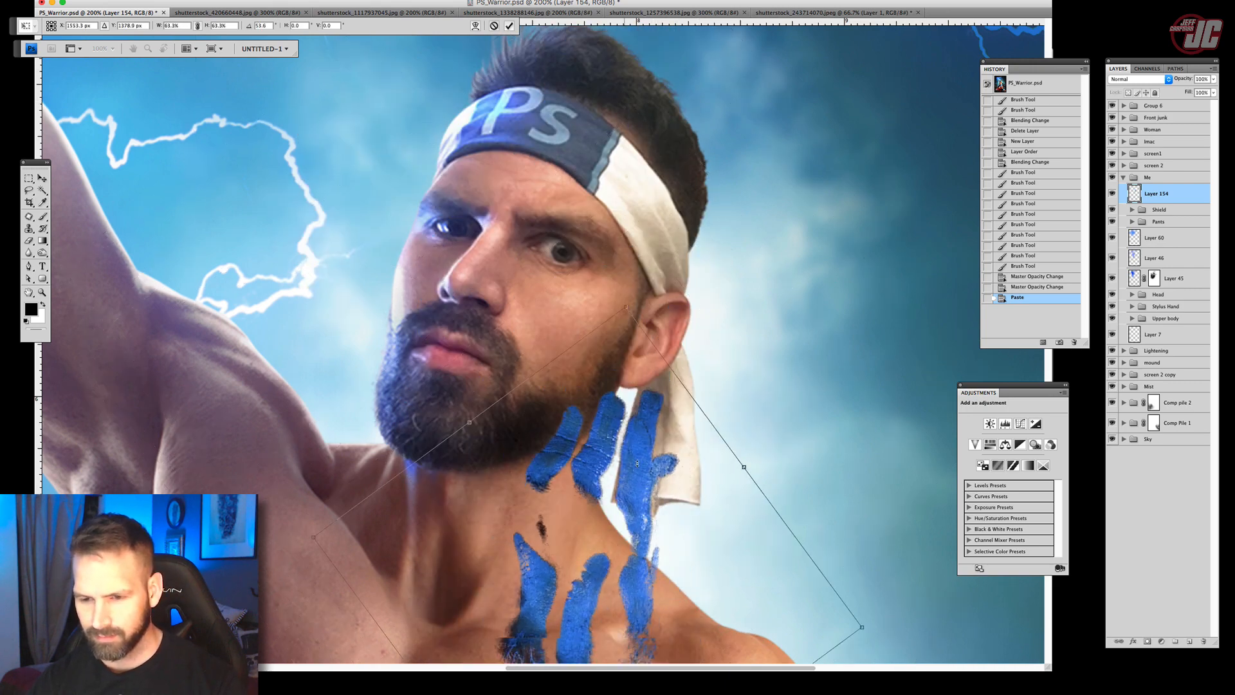
mouse_move(654, 472)
left_mouse_down()
mouse_move(625, 227)
mouse_move(647, 209)
mouse_move(646, 190)
left_mouse_up()
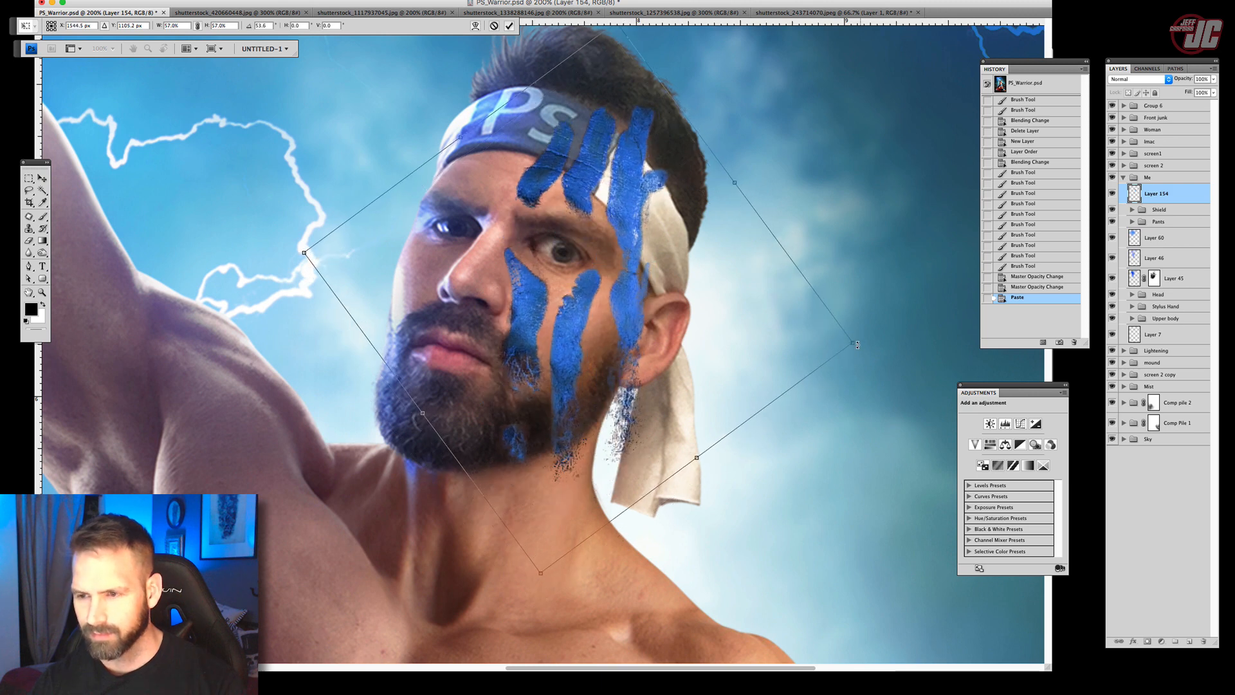
left_click_drag(855, 345, 798, 329)
left_click_drag(666, 312, 660, 311)
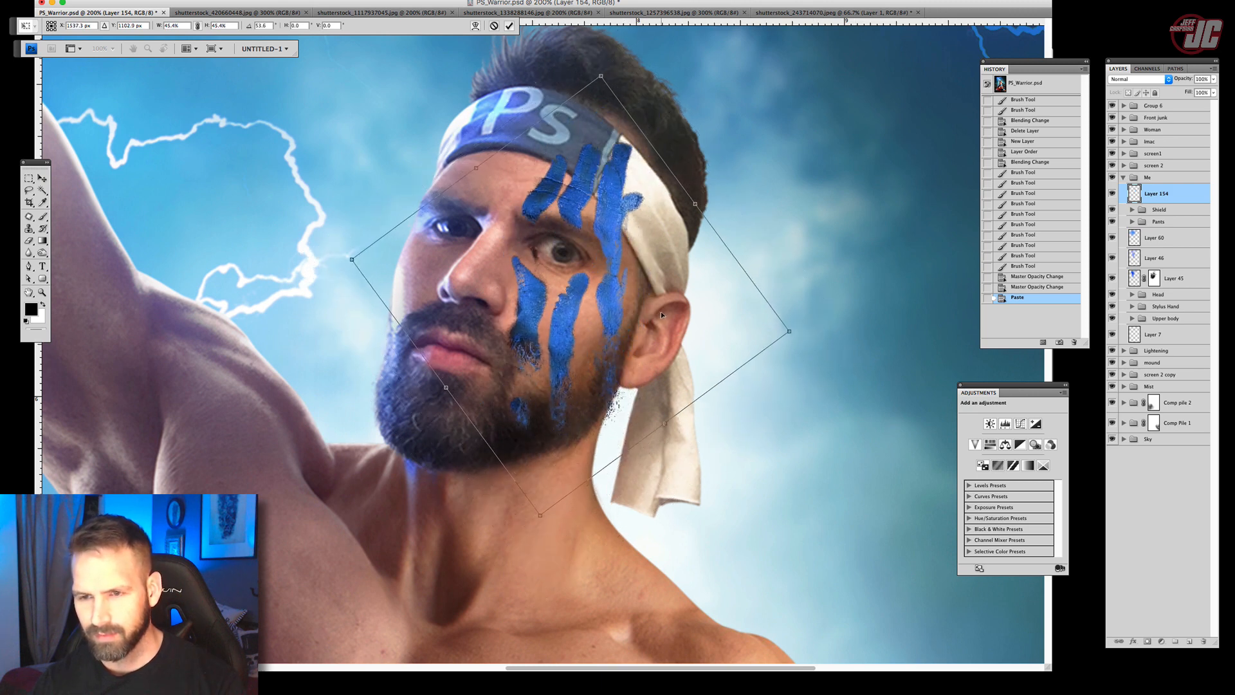
mouse_move(806, 332)
left_mouse_down()
mouse_move(779, 345)
mouse_move(789, 348)
left_mouse_up()
left_click_drag(673, 323, 669, 327)
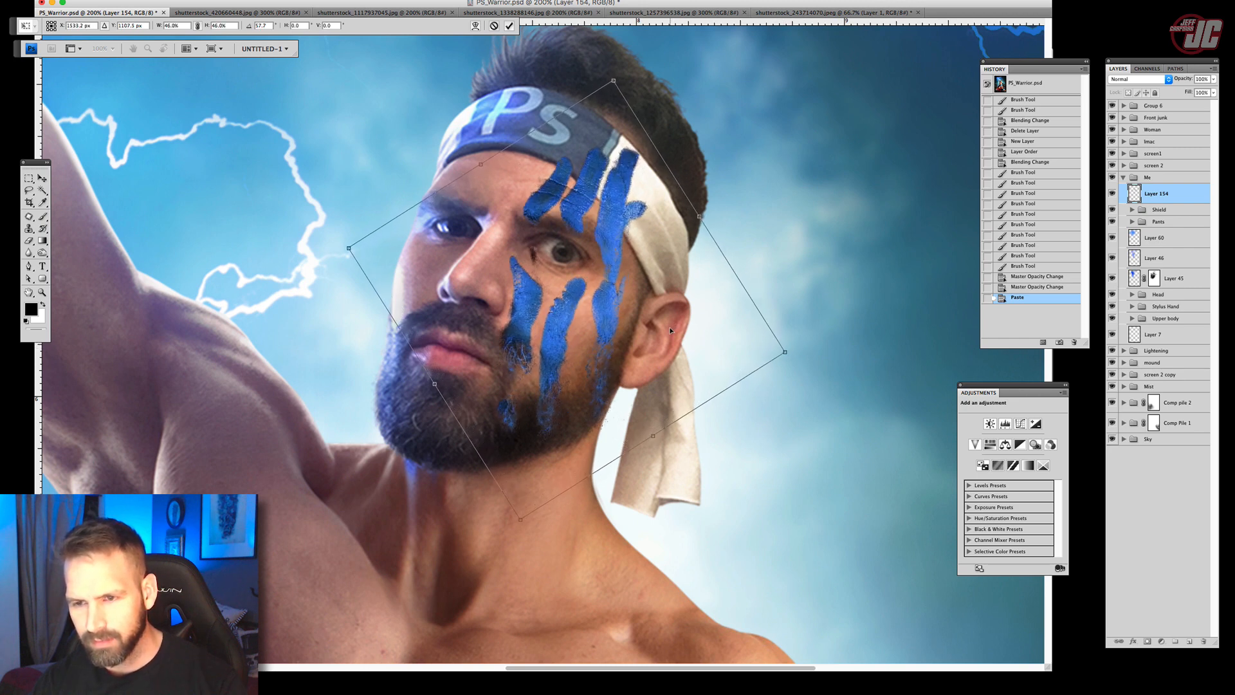
key("Return")
Warp the paint stripes with a custom warp so they follow the contours of the man's cheek, jaw and forehead.
key("super+t")
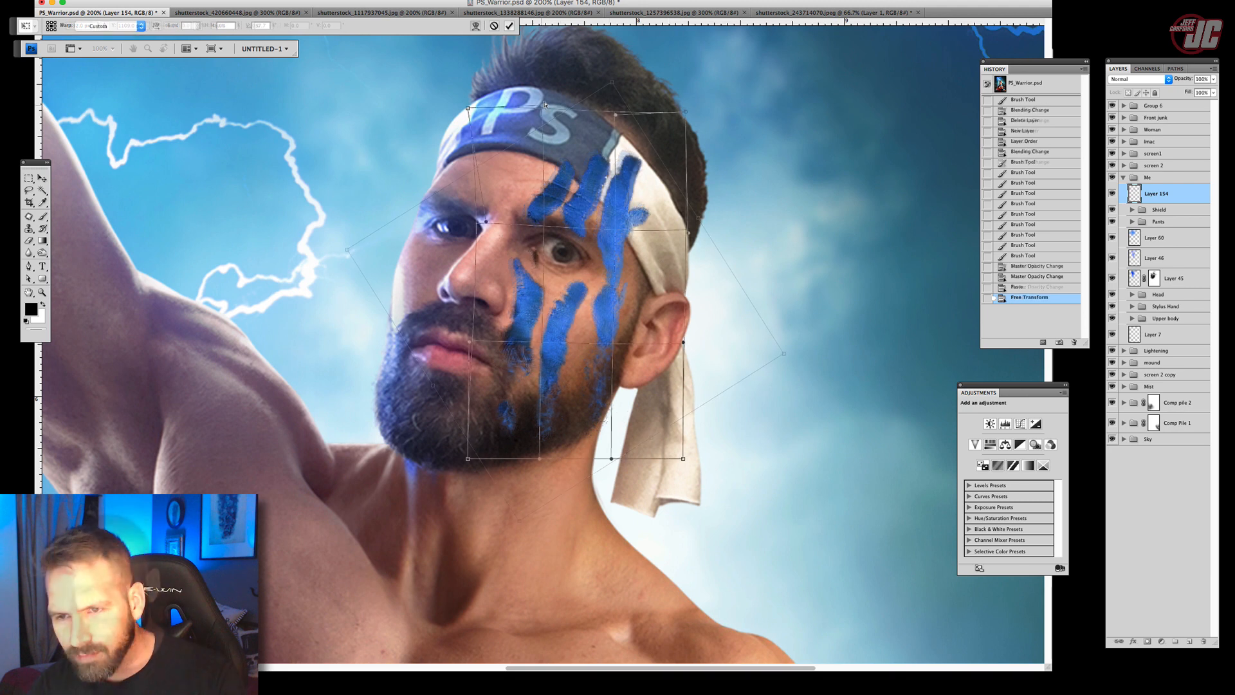
left_click_drag(547, 200, 554, 201)
left_click_drag(496, 359, 500, 381)
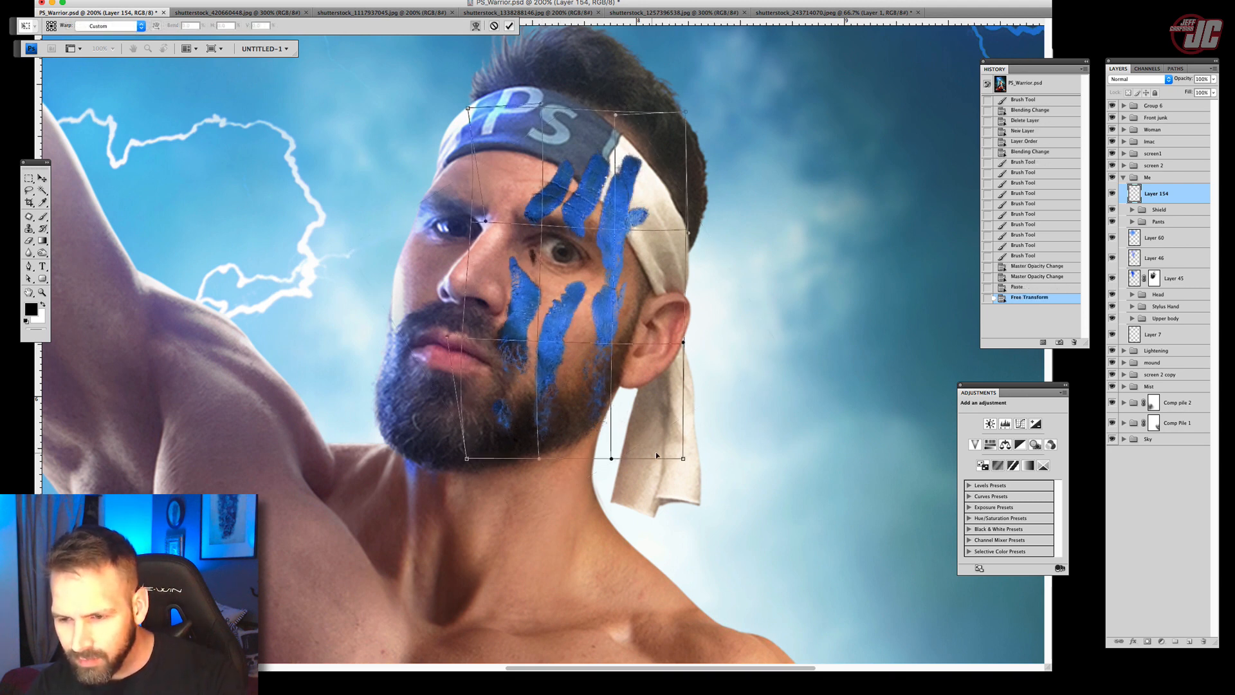
left_click_drag(656, 455, 641, 473)
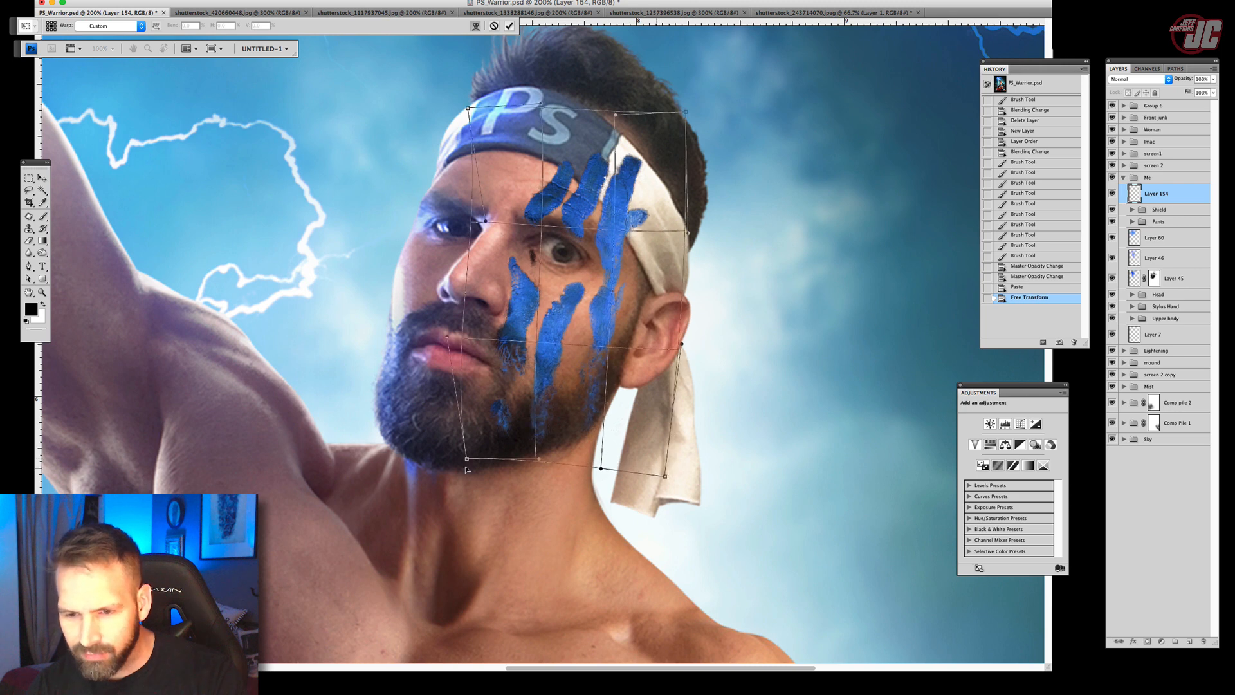
left_click_drag(468, 460, 460, 466)
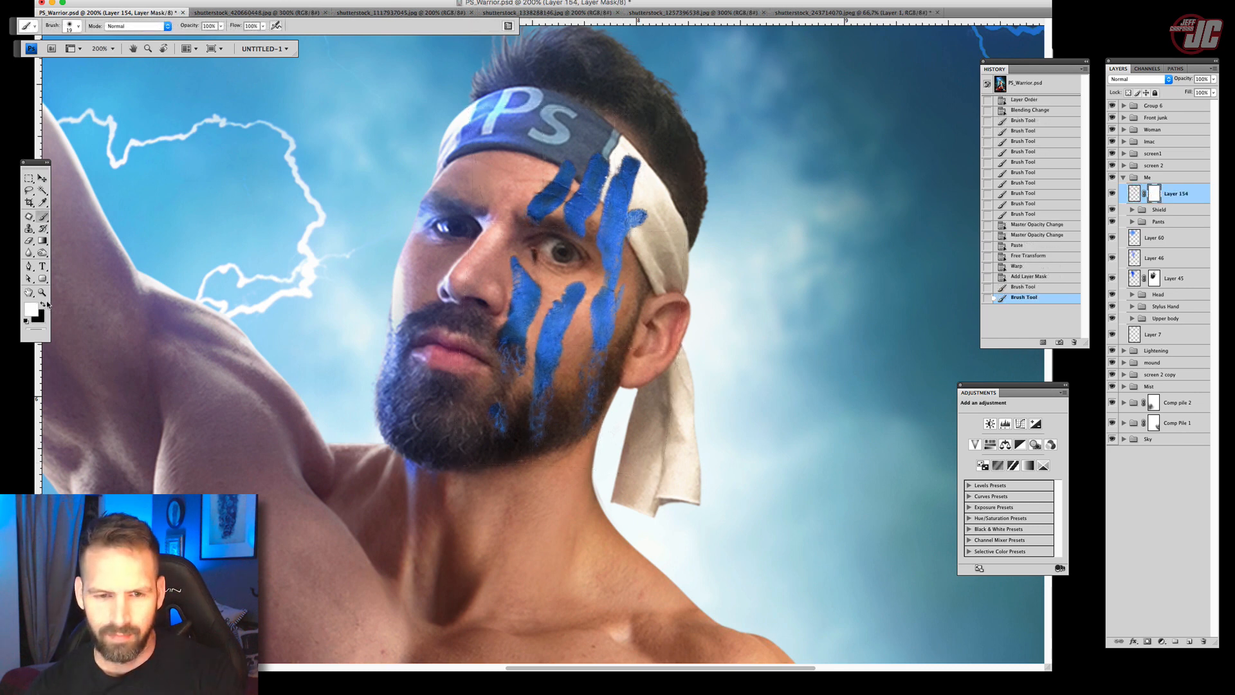
Paint black on the war paint layer's mask to hide the blue stripes where they overlap the headband.
left_click(43, 305)
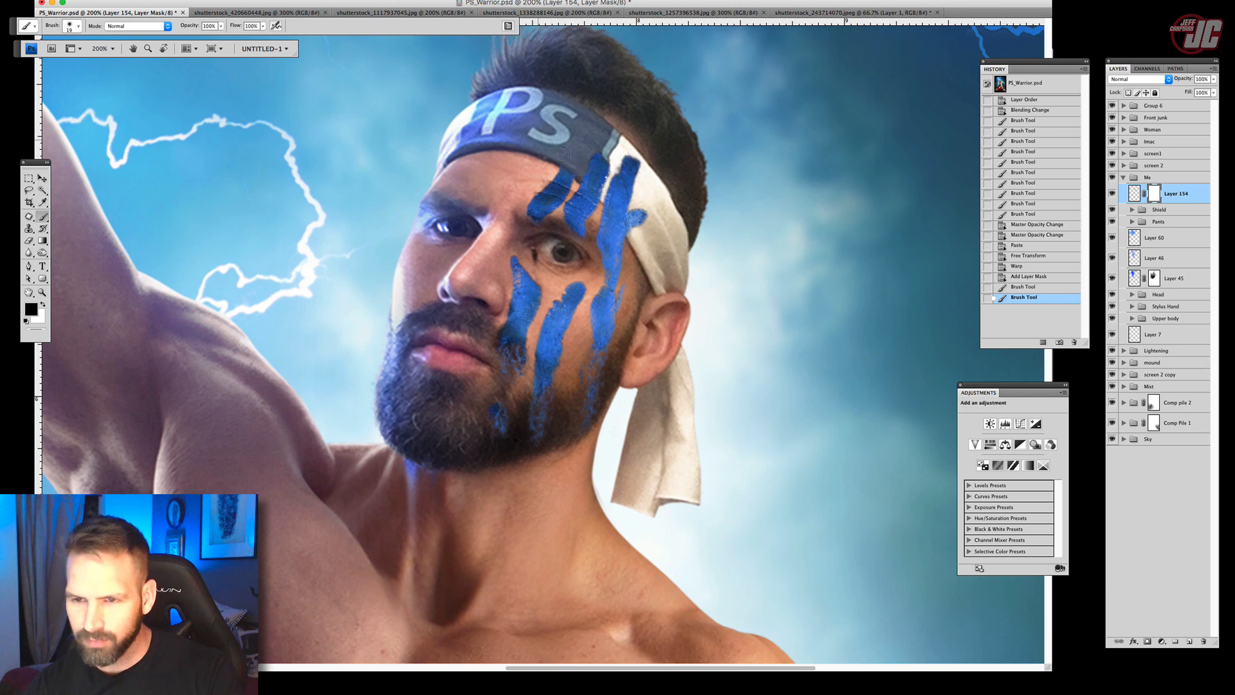
mouse_move(562, 153)
left_mouse_down()
mouse_move(624, 206)
mouse_move(605, 197)
mouse_move(639, 240)
left_mouse_up()
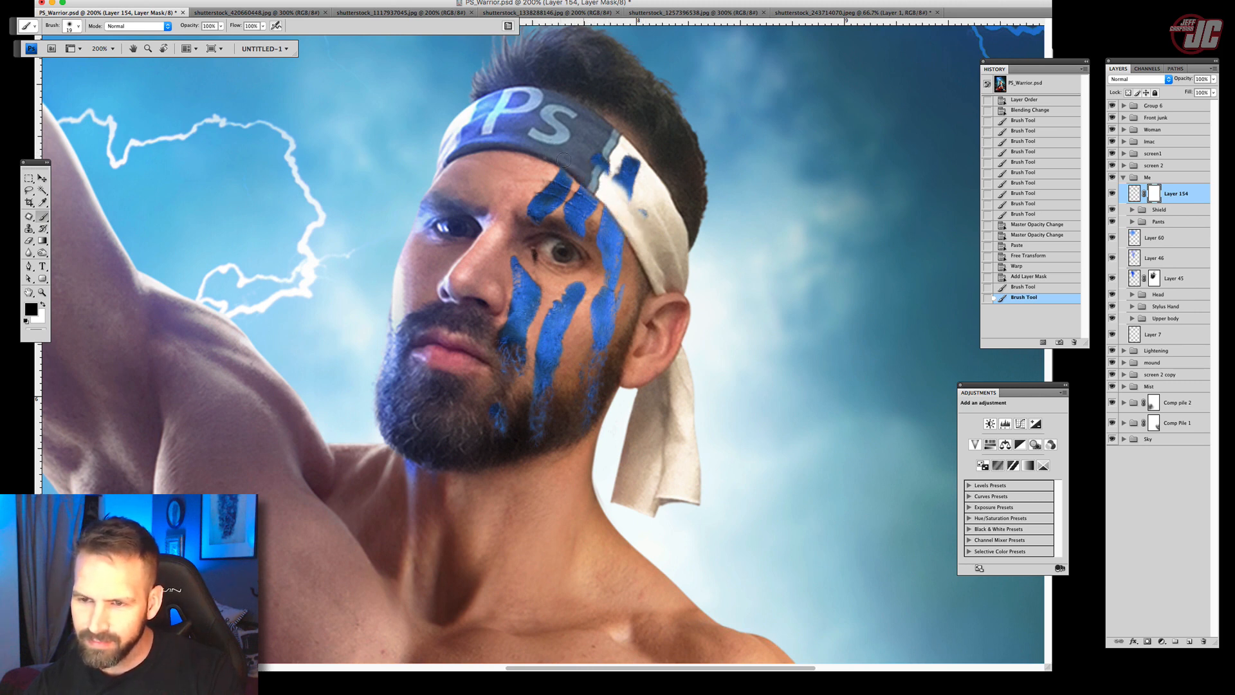
mouse_move(597, 157)
left_mouse_down()
mouse_move(628, 193)
mouse_move(619, 177)
left_mouse_up()
left_click(644, 213)
Set the war paint layer's fill to 86% and check how the paint looks on the whole figure.
key("z")
key("shift+8")
key("shift+6")
left_click(605, 362, "alt")
left_click(605, 362, "alt")
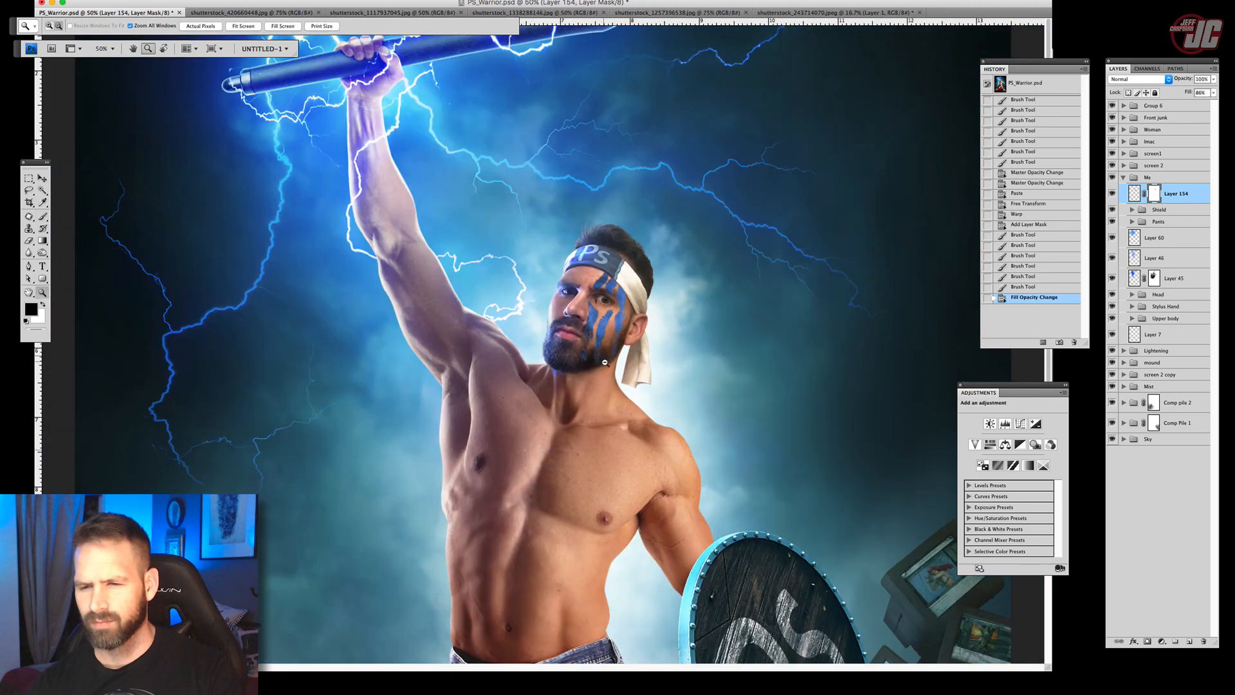
left_click(605, 363, "alt")
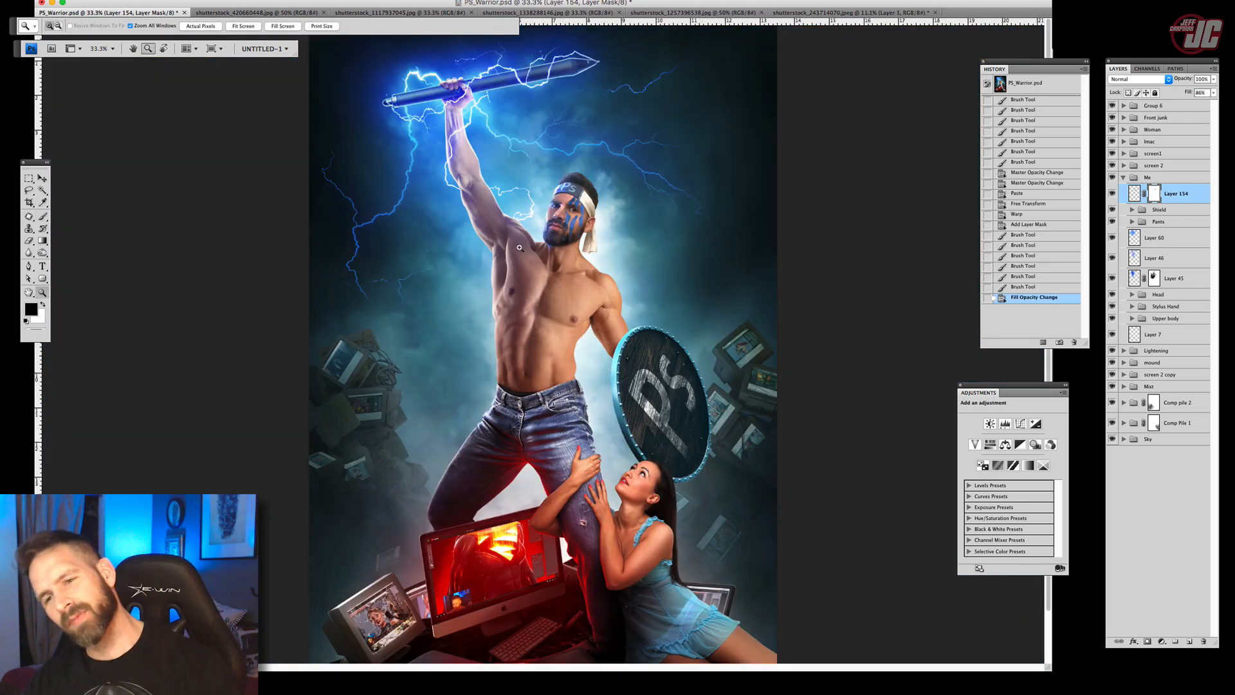
left_click(569, 264)
left_click(570, 264)
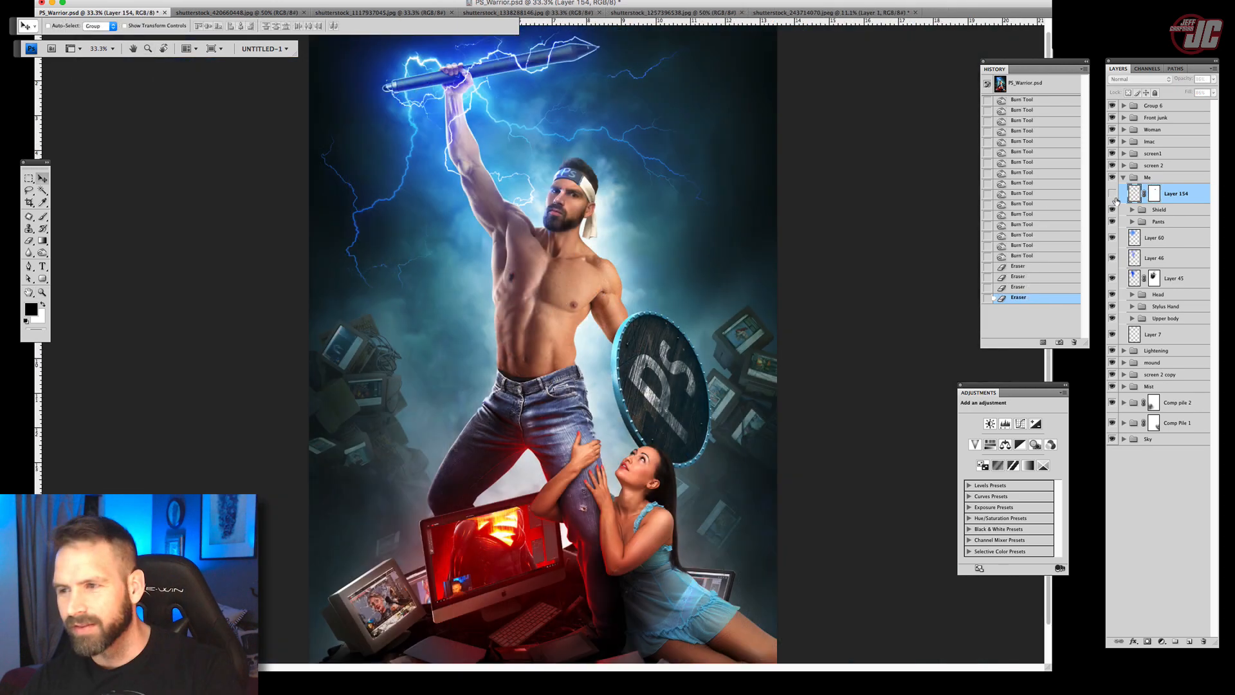
Compare the full composite with and without the war paint layer, leaving the layer visible.
left_click(1114, 196)
left_click(1113, 199)
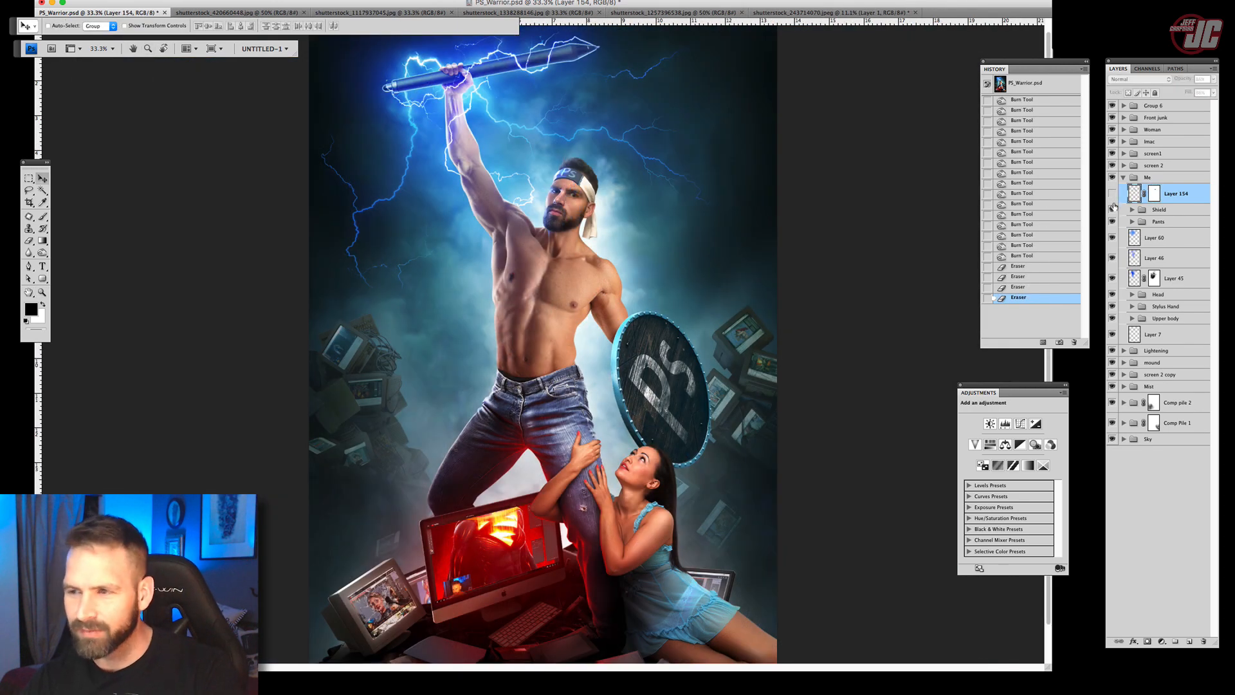
left_click(1114, 196)
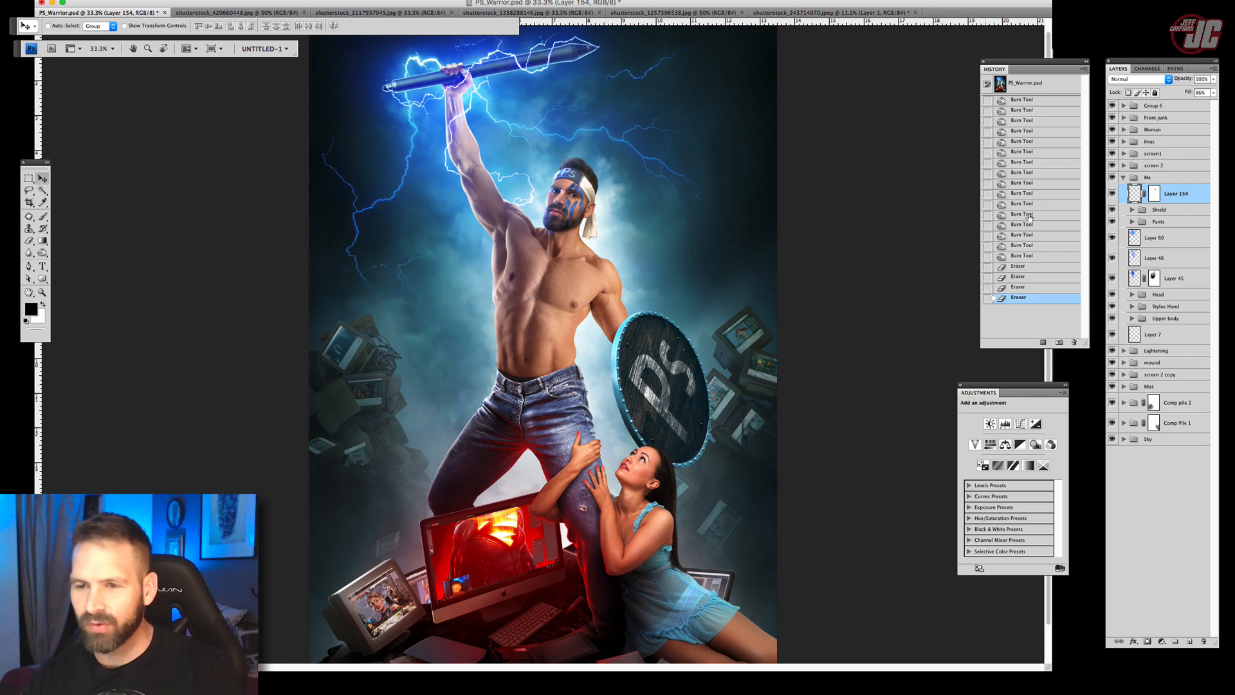
left_click(1112, 195)
left_click(1112, 195)
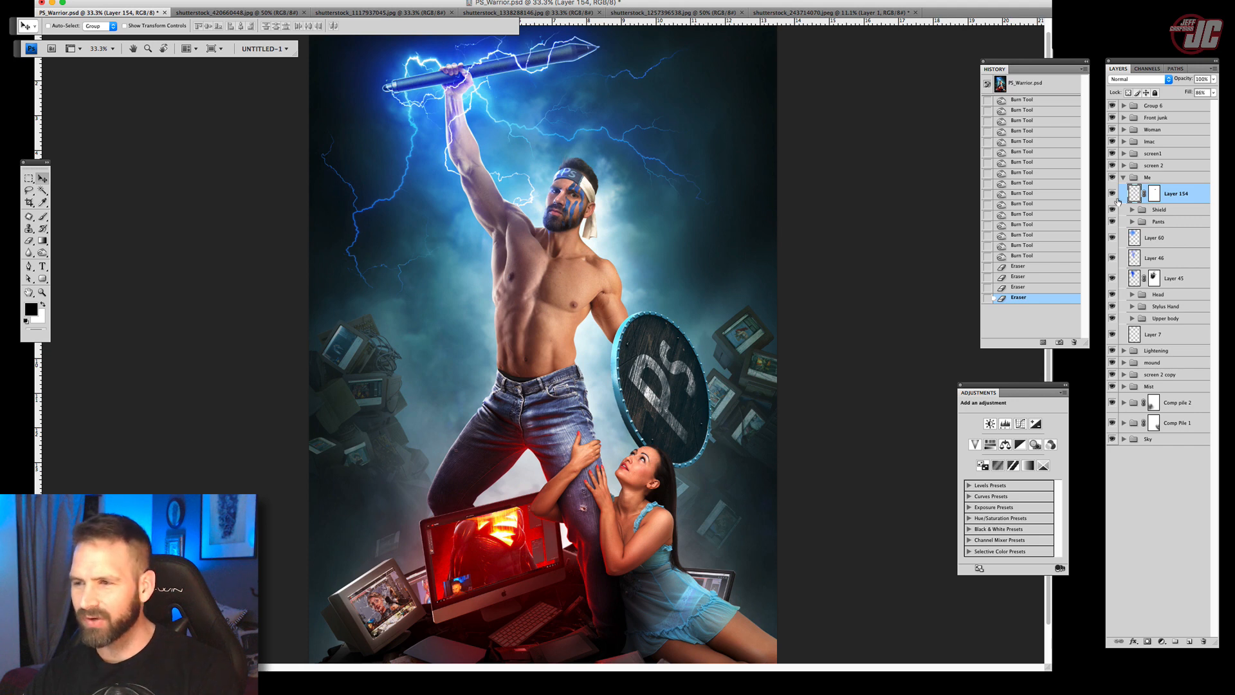
left_click(1113, 196)
left_click(1112, 195)
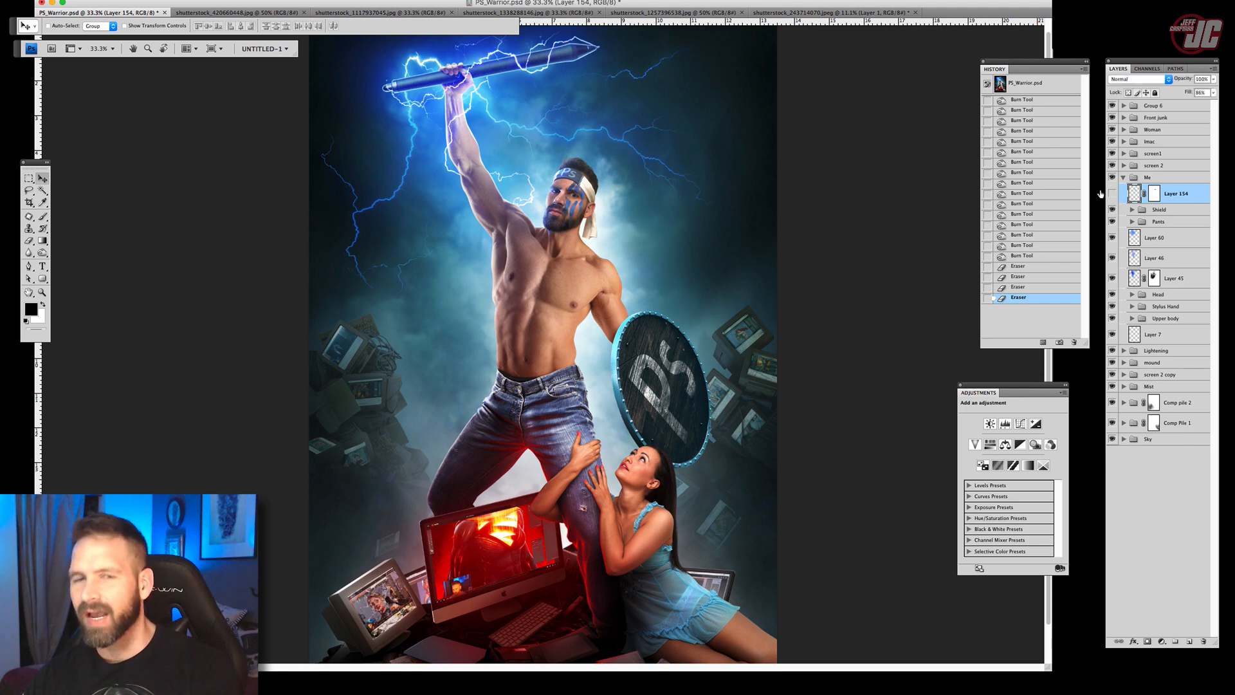
left_click(1112, 195)
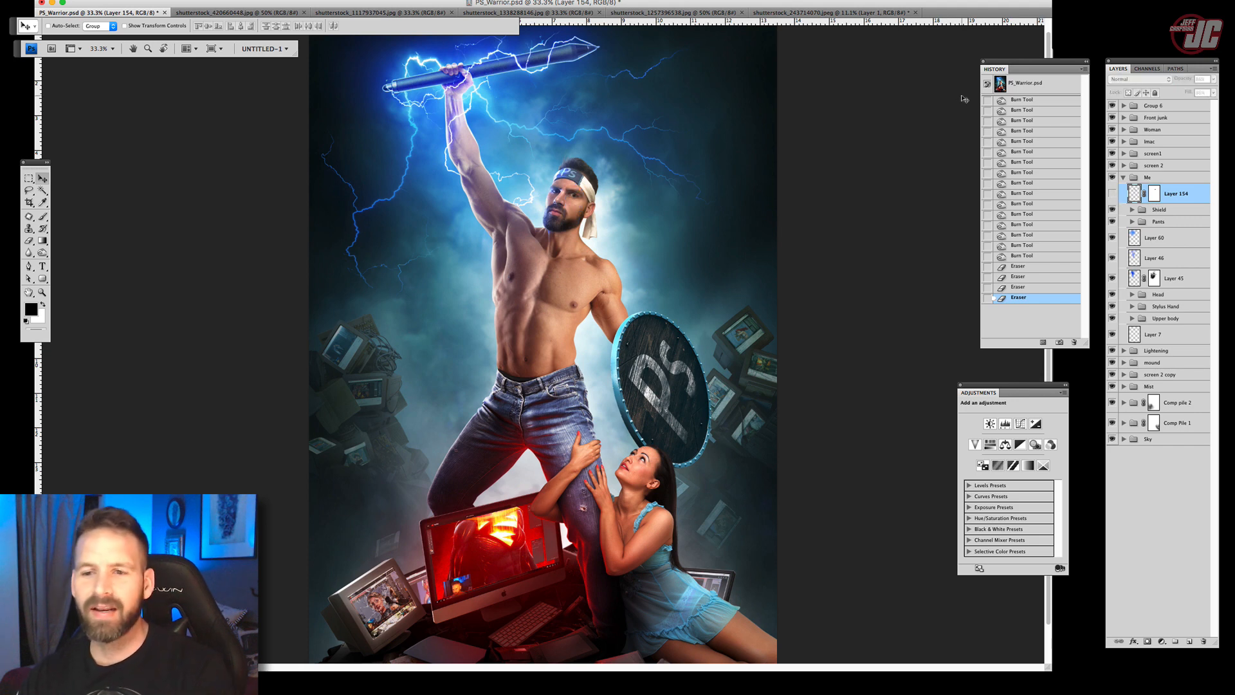
left_click(1113, 195)
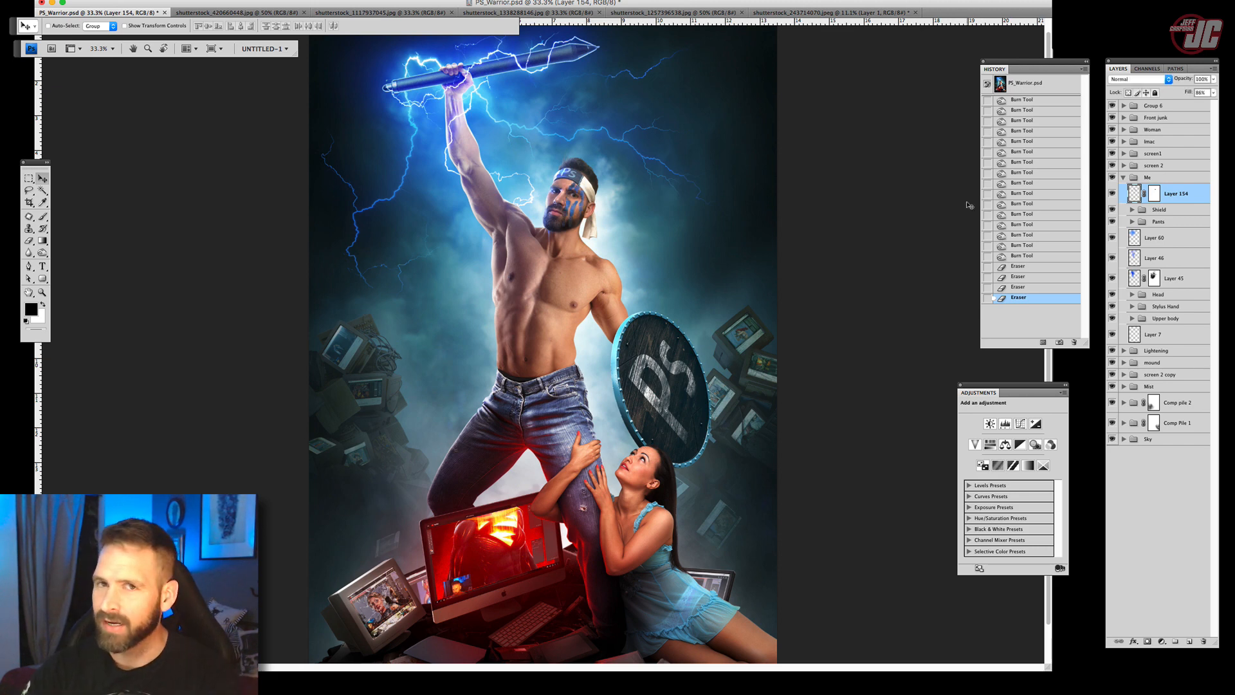
left_click(43, 293)
left_click(576, 329, "alt")
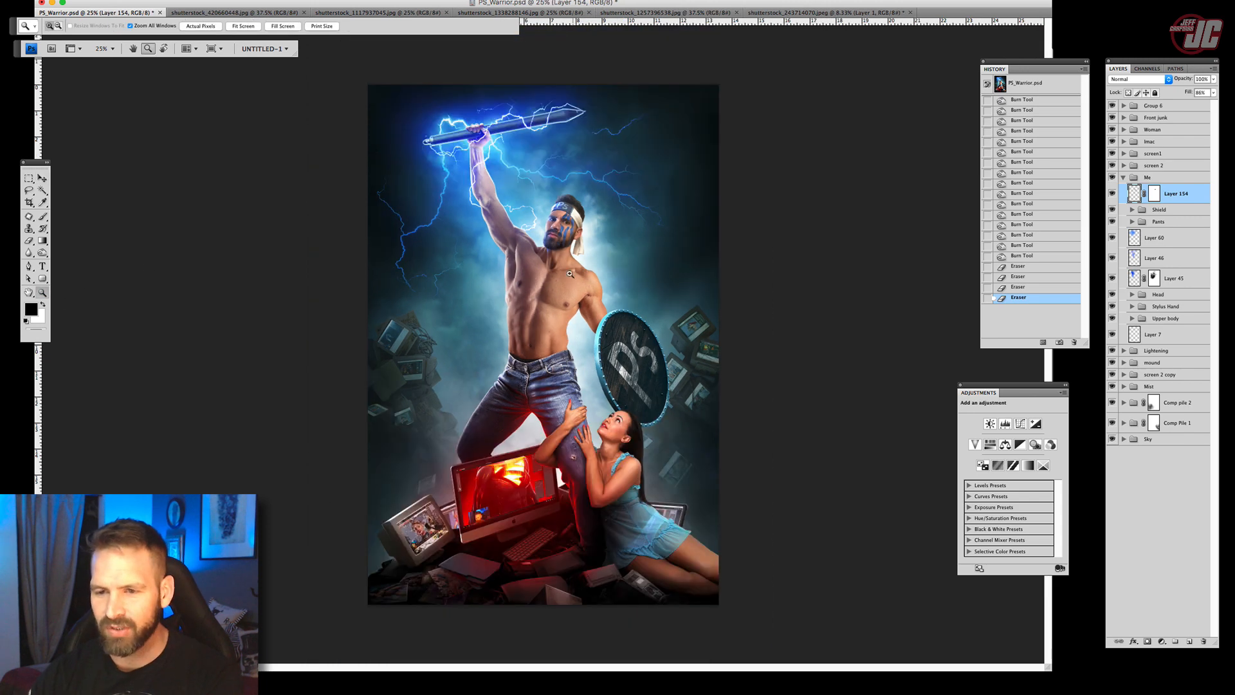